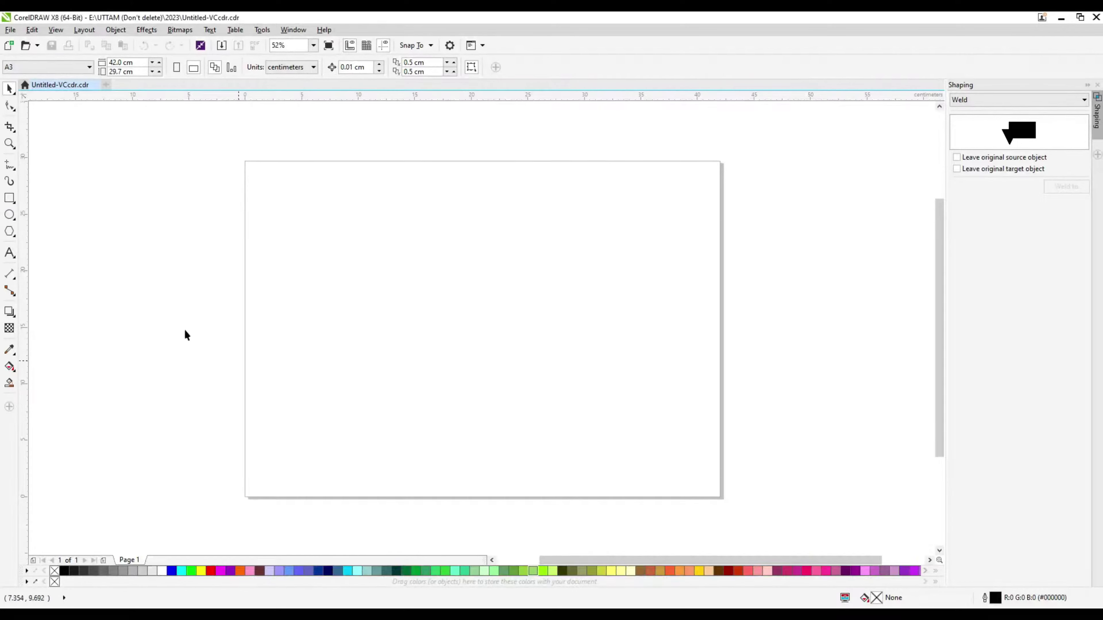
Place horizontal and vertical guidelines through the page centre and draw a rectangle around their crossing.
{"action": "left_click_drag", "start_coordinate": [502, 97], "coordinate": [498, 322]}
{"action": "left_click_drag", "start_coordinate": [24, 408], "coordinate": [485, 443]}
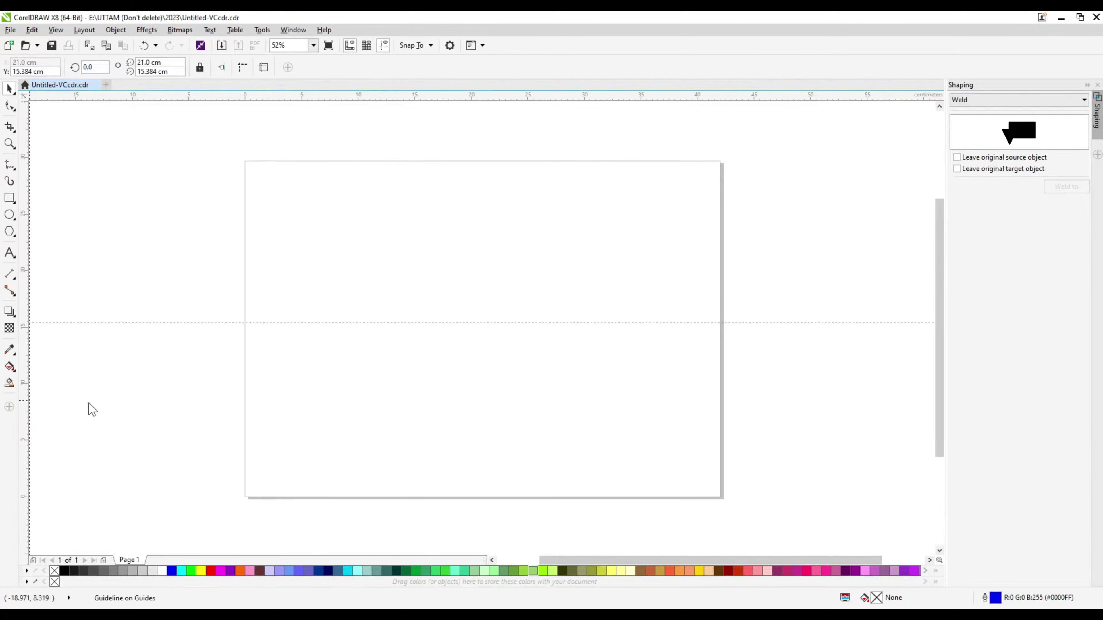
{"action": "left_click", "coordinate": [10, 198]}
{"action": "mouse_move", "coordinate": [412, 297]}
{"action": "left_mouse_down"}
{"action": "mouse_move", "coordinate": [569, 379]}
{"action": "mouse_move", "coordinate": [573, 395]}
{"action": "left_mouse_up"}
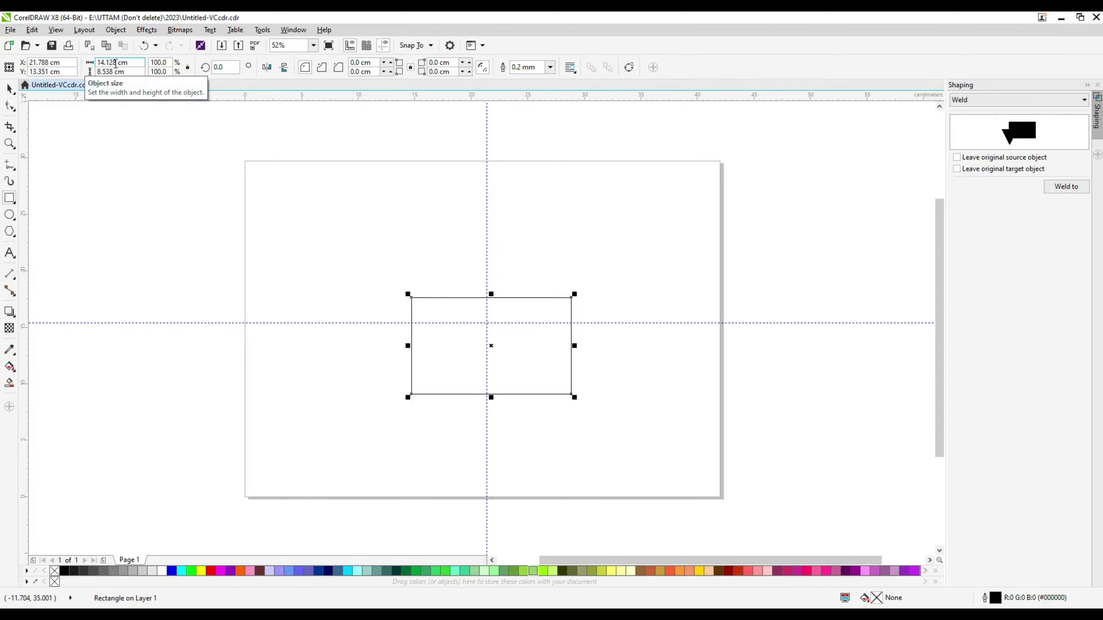
Size the rectangle to 8.9 × 5.5 cm and centre it on the guide crossing.
{"action": "double_click", "coordinate": [116, 62]}
{"action": "type", "text": "8.9"}
{"action": "double_click", "coordinate": [105, 71]}
{"action": "type", "text": ".5"}
{"action": "key", "text": "Return"}
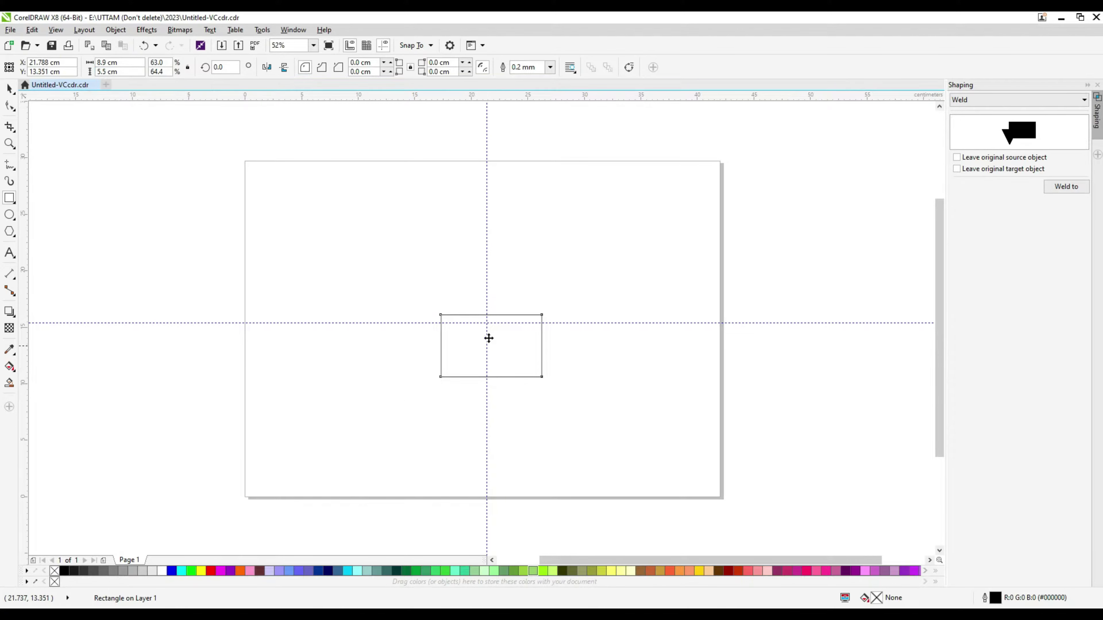
{"action": "left_click_drag", "start_coordinate": [488, 338], "coordinate": [484, 315]}
{"action": "scroll", "coordinate": [487, 324], "scroll_direction": "up", "scroll_amount": 2}
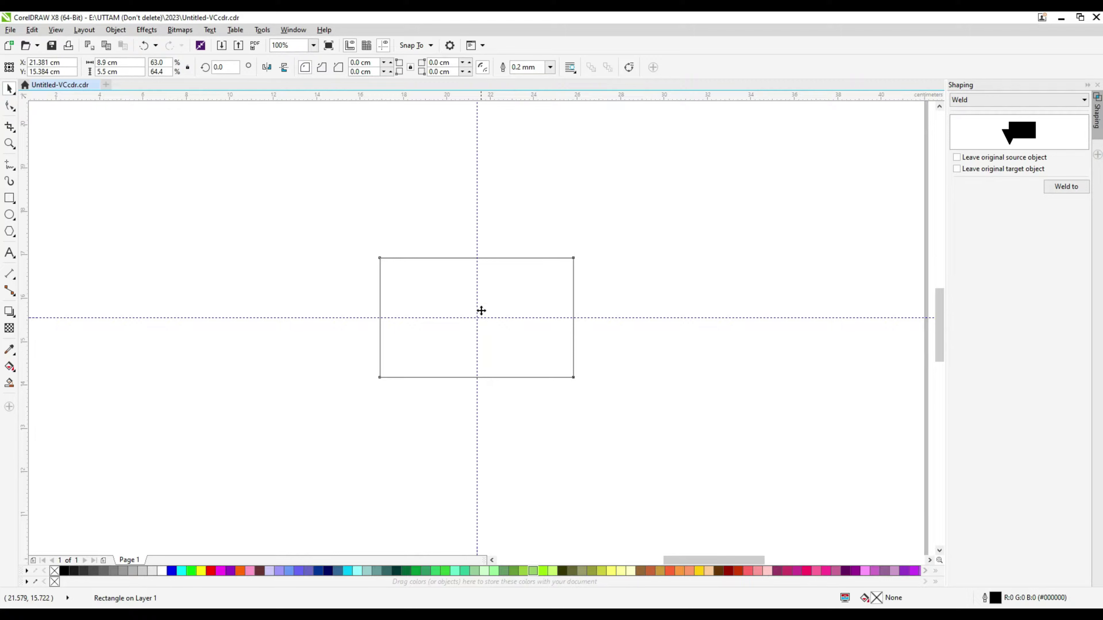
{"action": "scroll", "coordinate": [481, 310], "scroll_direction": "up", "scroll_amount": 2}
{"action": "left_click", "coordinate": [609, 159]}
{"action": "left_click", "coordinate": [495, 205]}
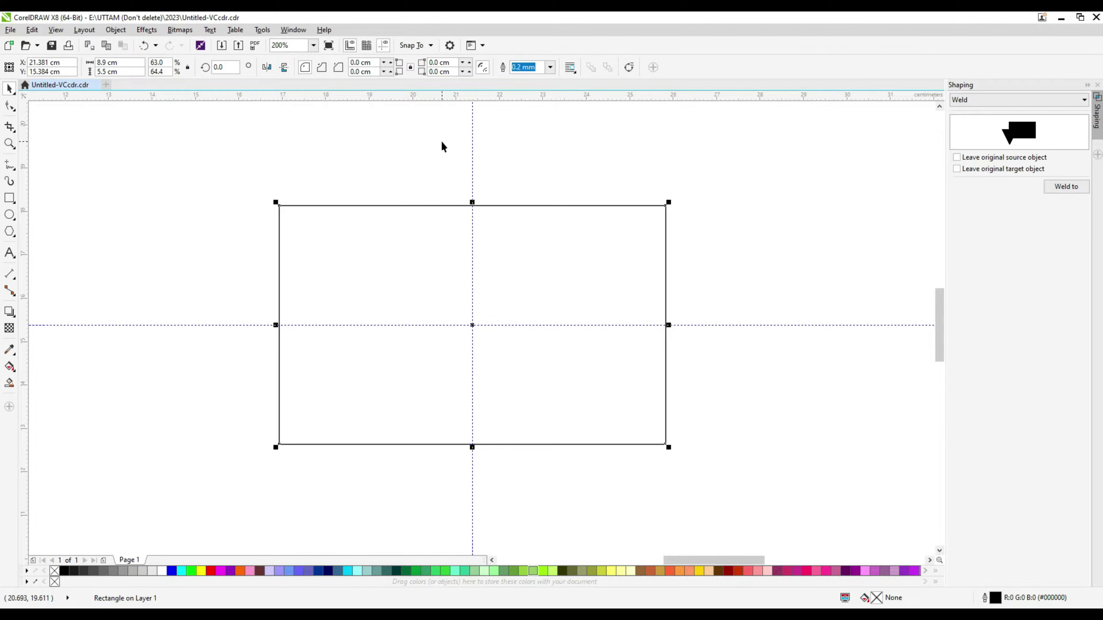
Draw a tall ellipse over the card's left side, copy it to the right, and stretch both taller.
{"action": "left_click", "coordinate": [8, 214]}
{"action": "left_click_drag", "start_coordinate": [213, 164], "coordinate": [454, 510]}
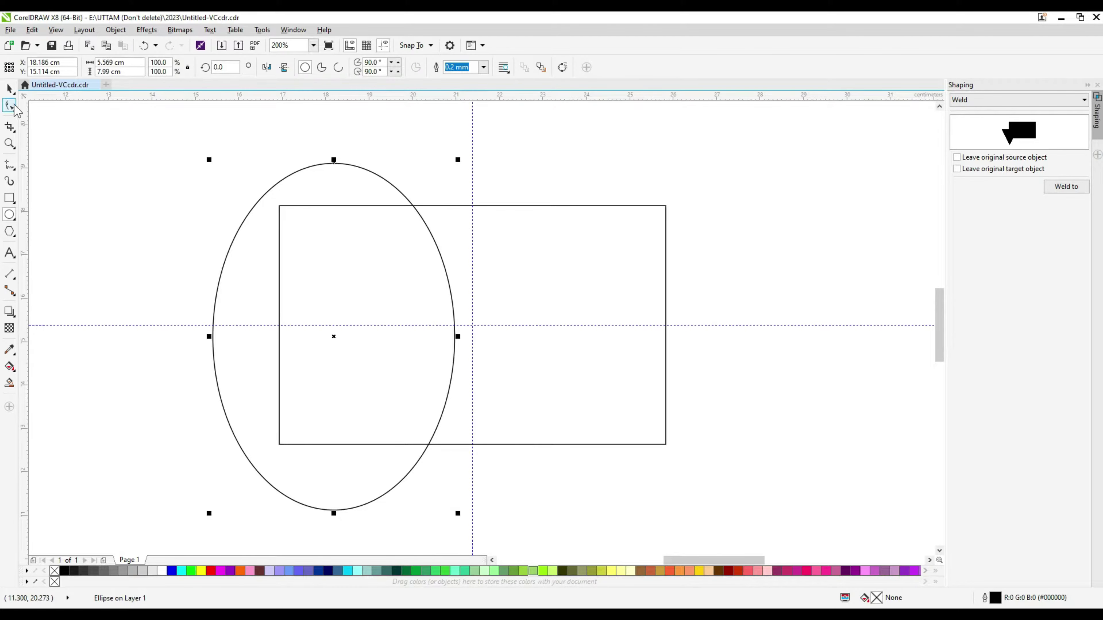
{"action": "right_click", "coordinate": [333, 337]}
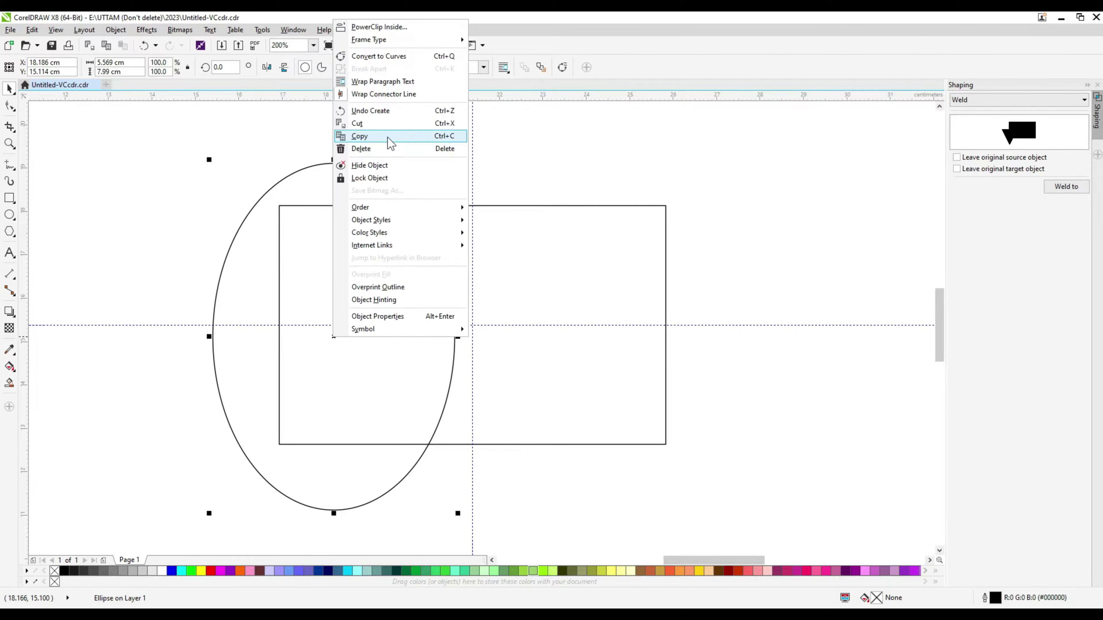
{"action": "left_click", "coordinate": [666, 153]}
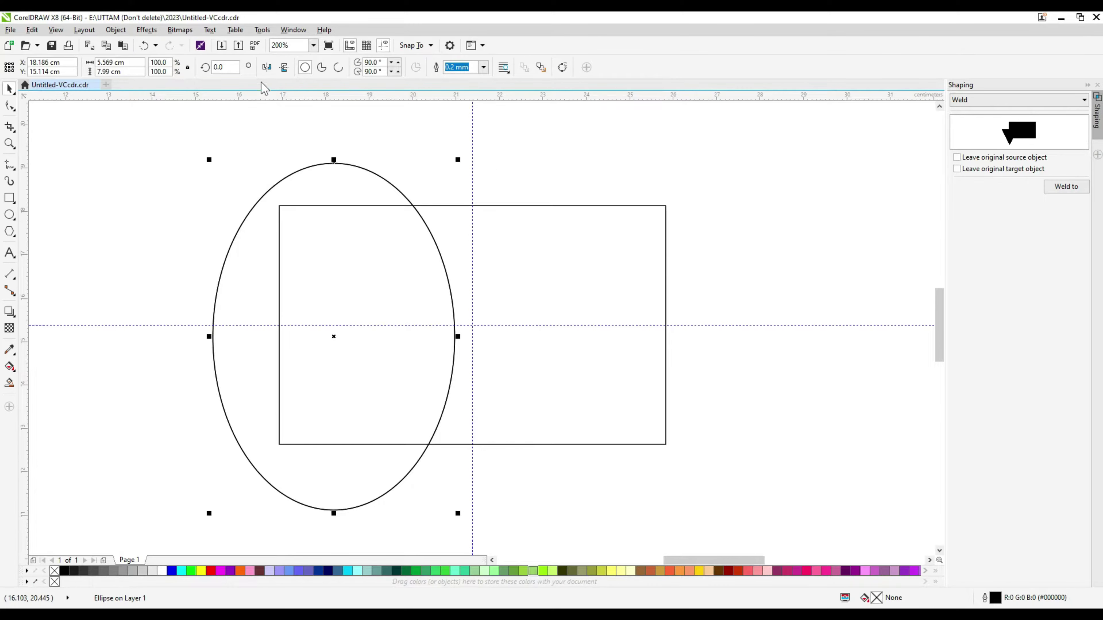
{"action": "left_click_drag", "start_coordinate": [333, 343], "coordinate": [605, 350]}
{"action": "left_click", "coordinate": [449, 277], "text": "shift"}
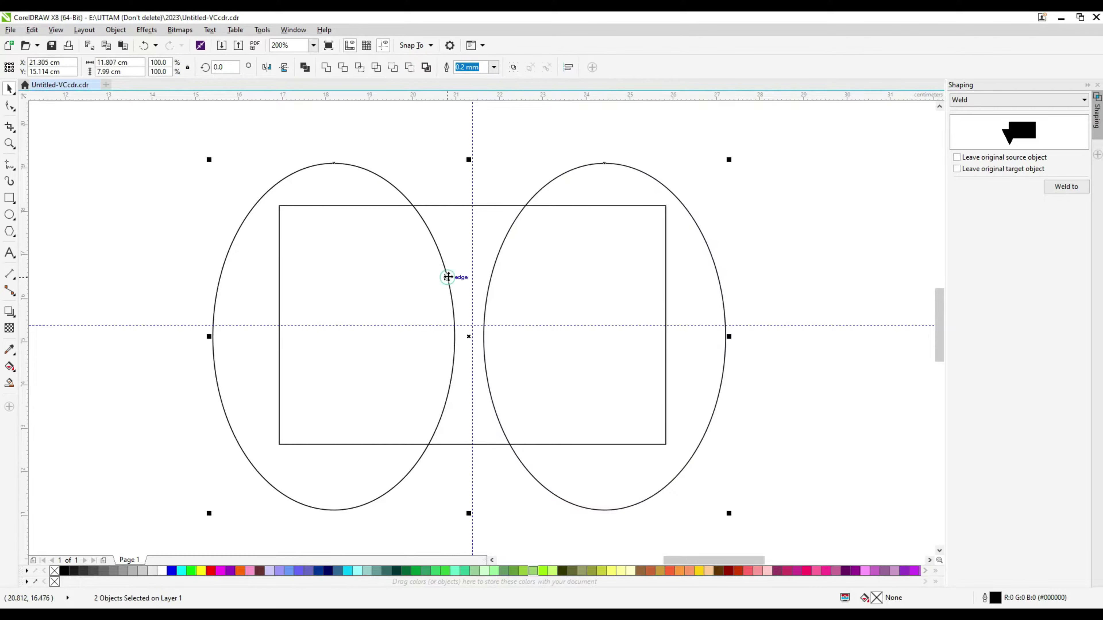
{"action": "left_click_drag", "start_coordinate": [469, 160], "coordinate": [472, 110]}
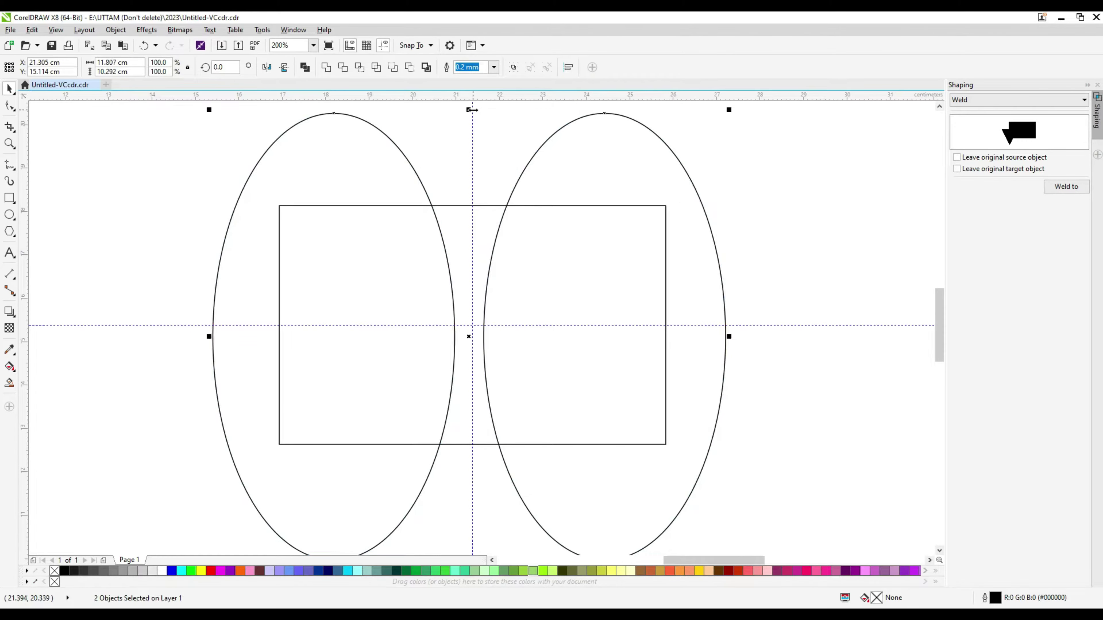
Smart Fill the area between the two ellipses, then delete both ellipses.
{"action": "left_click", "coordinate": [9, 383]}
{"action": "left_click", "coordinate": [480, 235]}
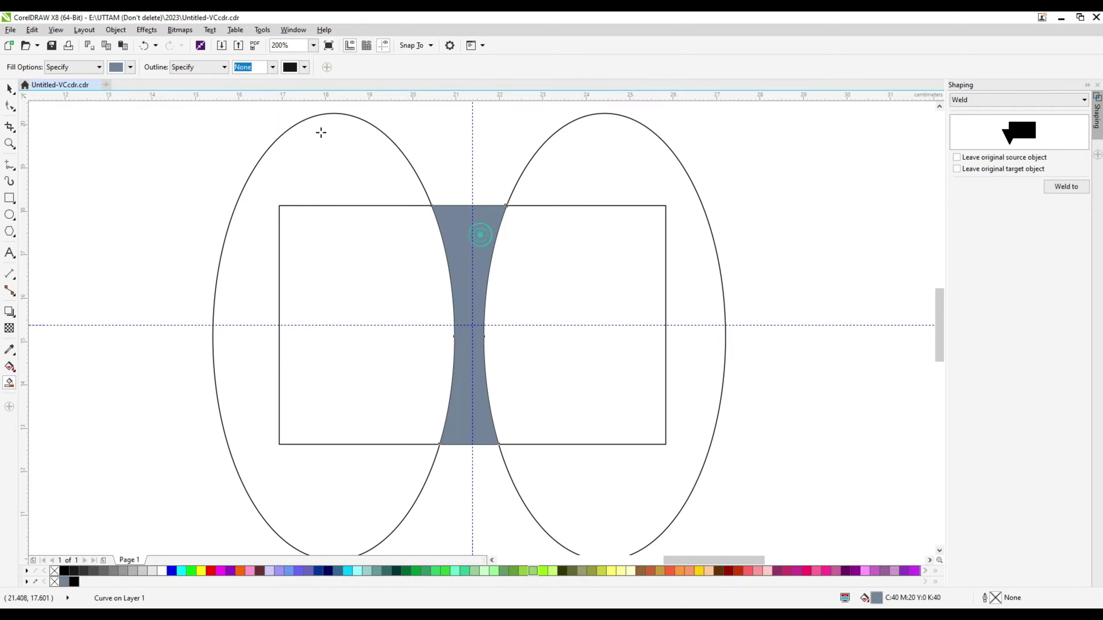
{"action": "left_click", "coordinate": [8, 89]}
{"action": "left_click", "coordinate": [401, 150]}
{"action": "left_click", "coordinate": [537, 149], "text": "shift"}
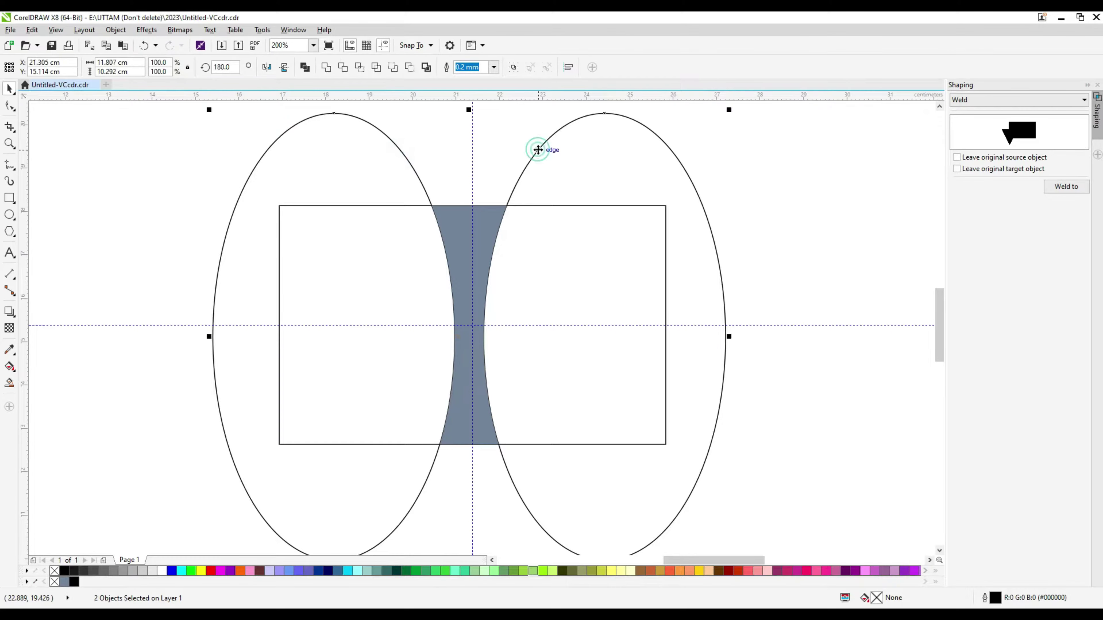
{"action": "right_click", "coordinate": [537, 149]}
{"action": "left_click", "coordinate": [618, 263]}
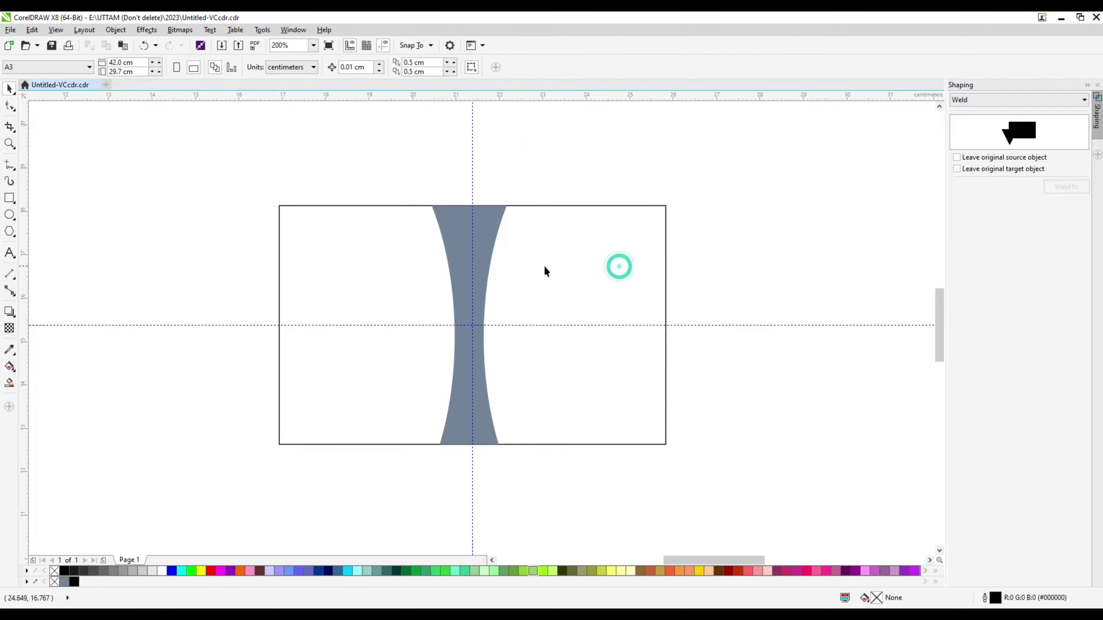
Give the middle strip a Hairline outline and no fill.
{"action": "left_click", "coordinate": [488, 258]}
{"action": "left_click", "coordinate": [372, 67]}
{"action": "left_click", "coordinate": [347, 83]}
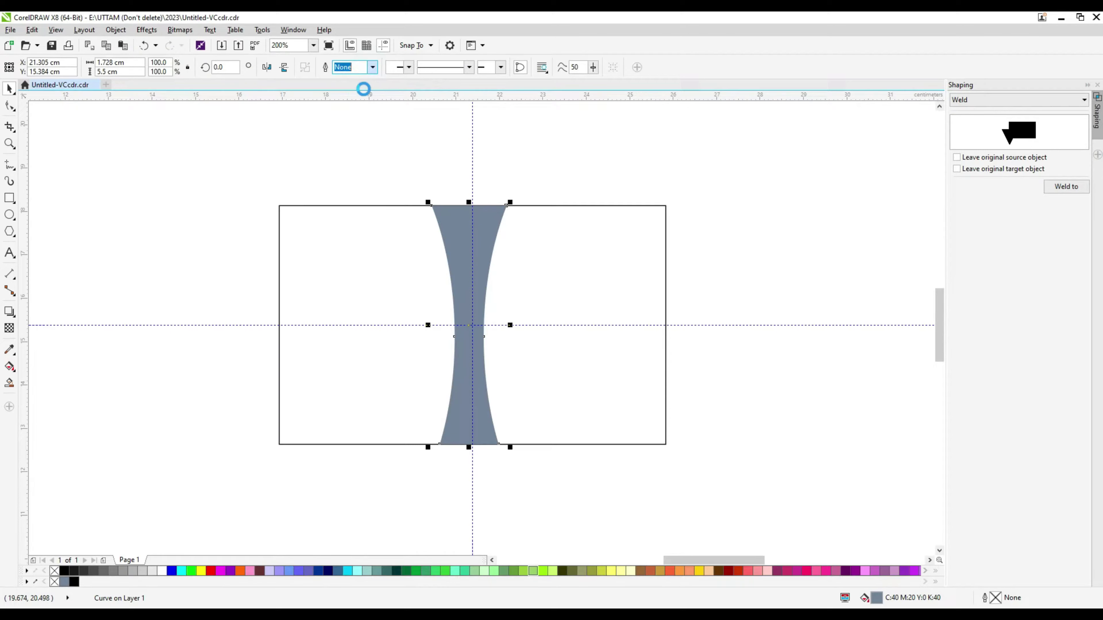
{"action": "left_click", "coordinate": [55, 571]}
{"action": "left_click", "coordinate": [691, 205]}
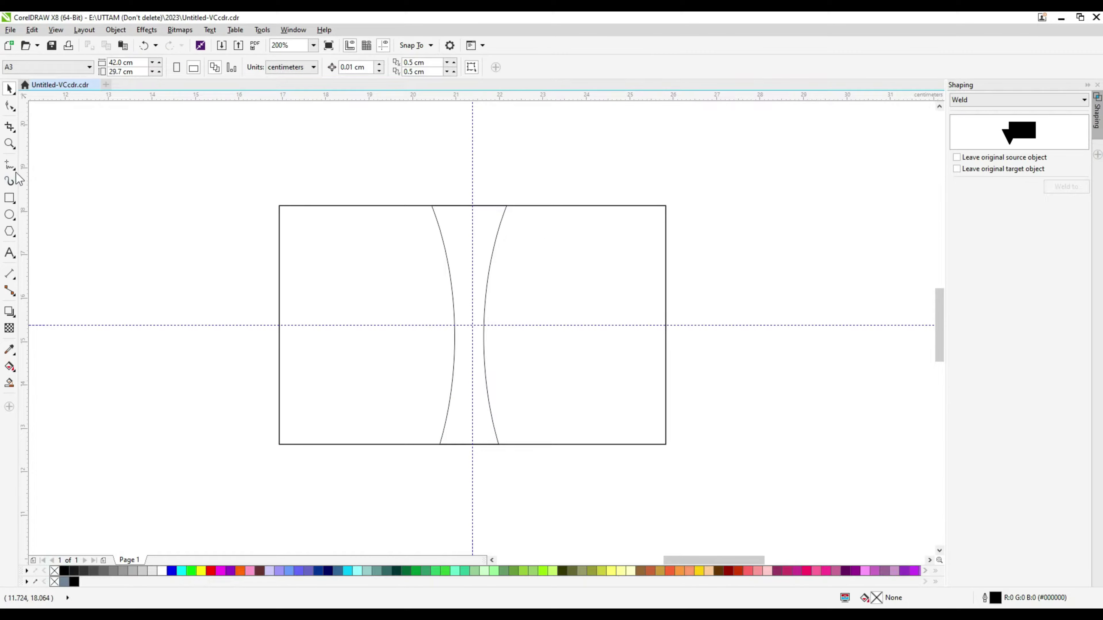
{"action": "left_click", "coordinate": [9, 198]}
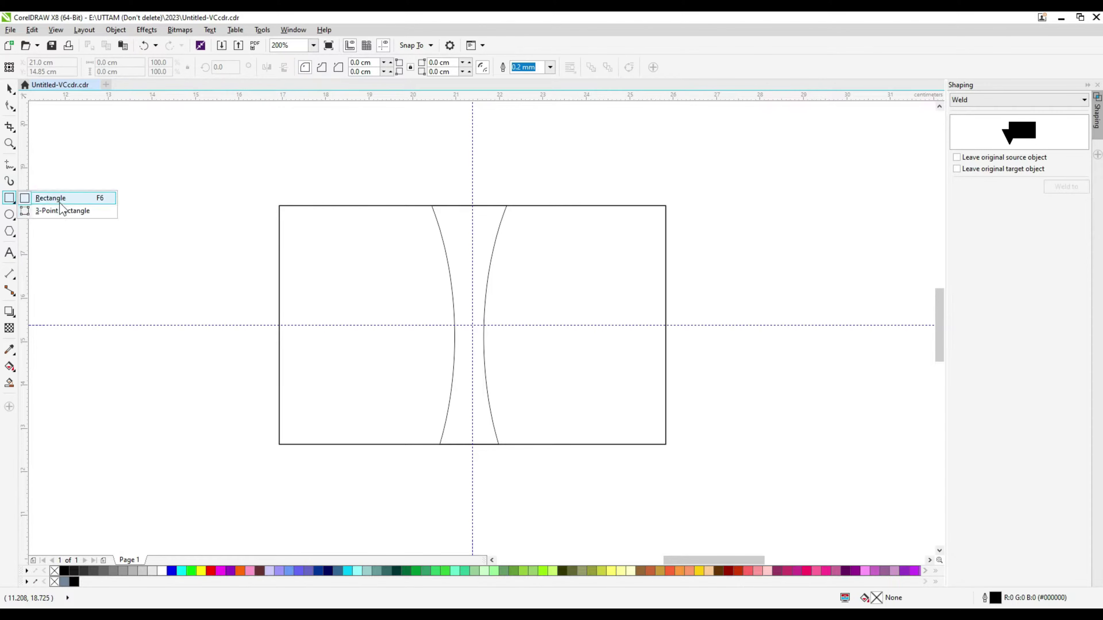
Add horizontal guidelines above and below the card centre and centre the curved strip on the vertical guideline.
{"action": "left_click", "coordinate": [13, 169]}
{"action": "left_click", "coordinate": [49, 202]}
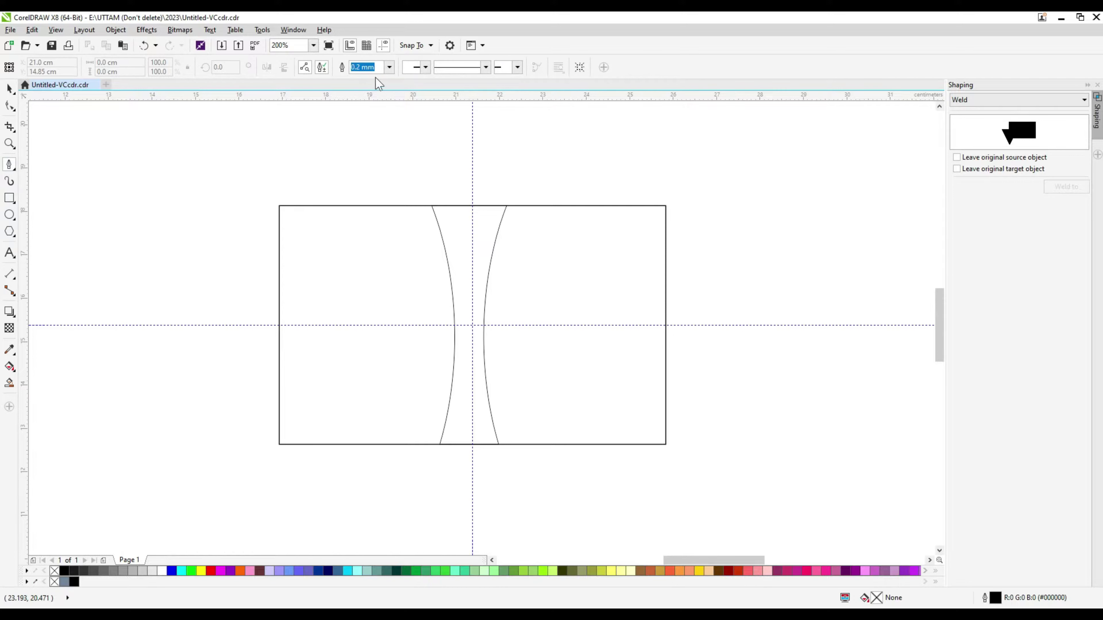
{"action": "left_click_drag", "start_coordinate": [298, 97], "coordinate": [315, 265]}
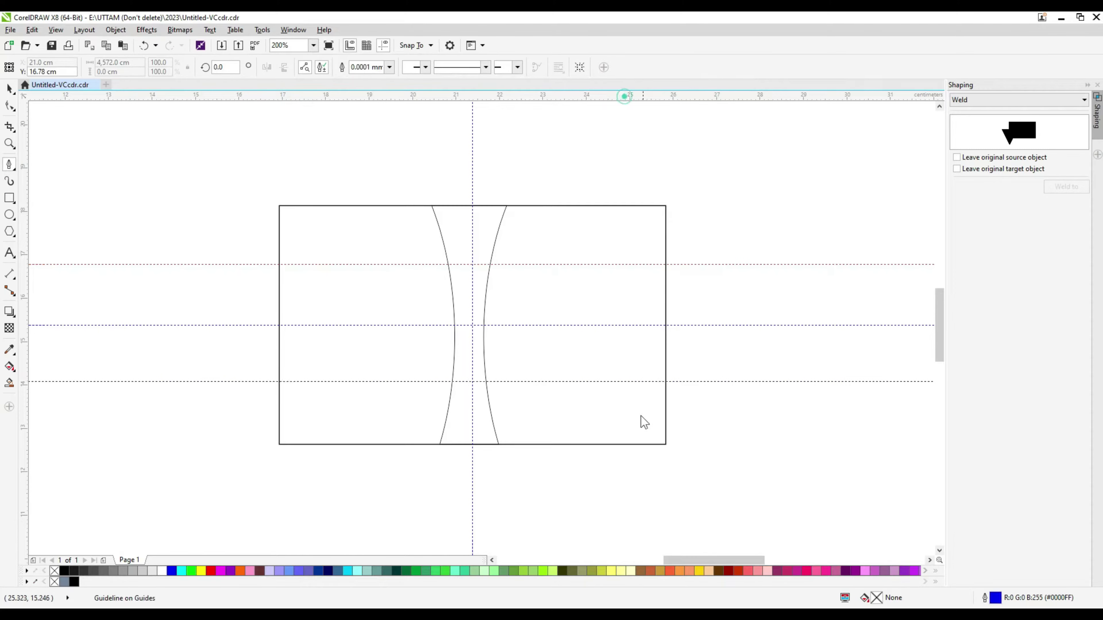
{"action": "left_click_drag", "start_coordinate": [435, 97], "coordinate": [670, 386]}
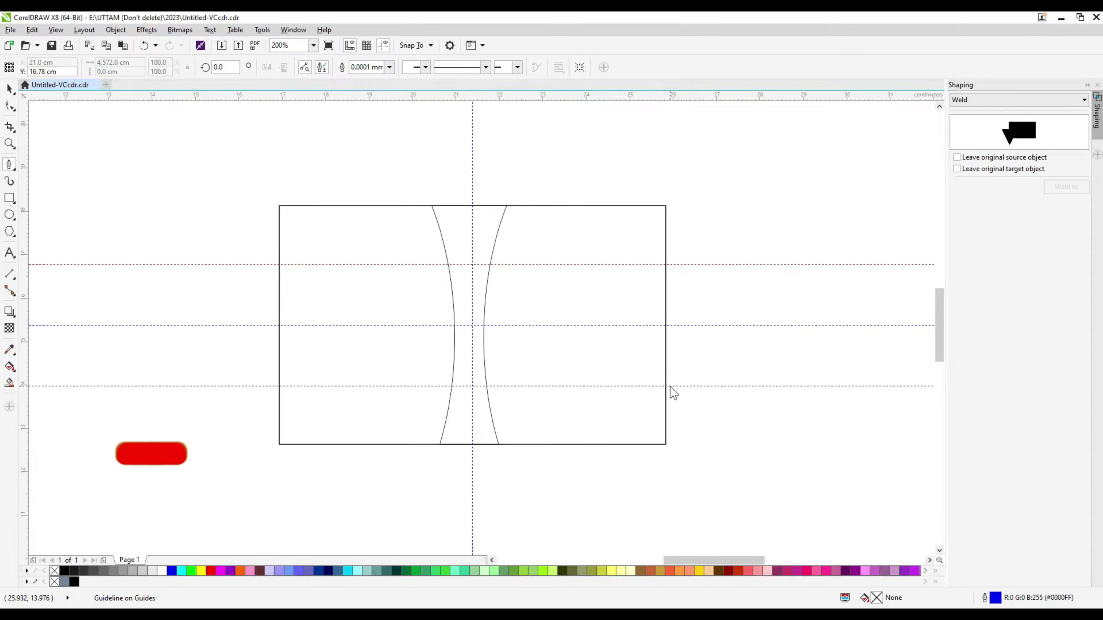
{"action": "left_click", "coordinate": [10, 89]}
{"action": "left_click_drag", "start_coordinate": [388, 170], "coordinate": [521, 456]}
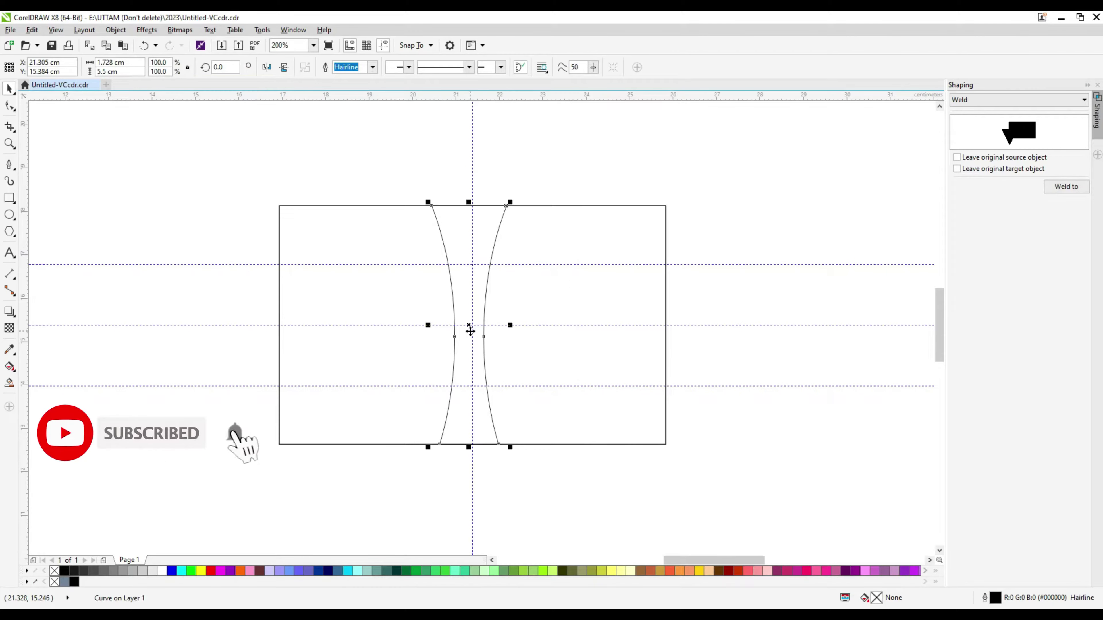
{"action": "left_click_drag", "start_coordinate": [470, 331], "coordinate": [472, 331]}
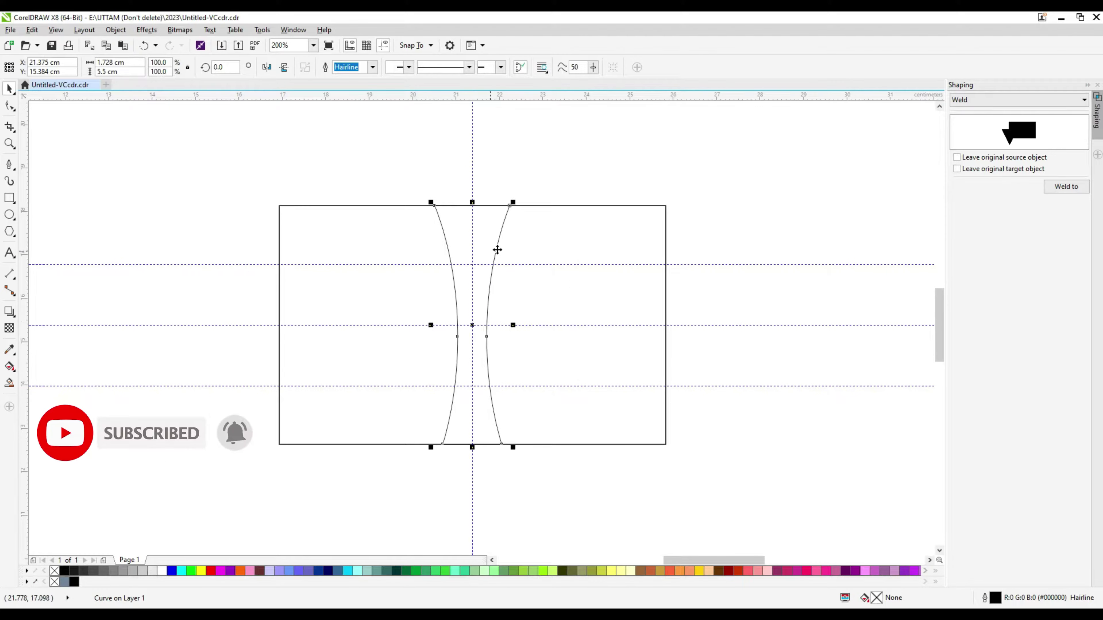
Draw three horizontal lines along the upper, middle and lower guidelines.
{"action": "left_click", "coordinate": [12, 168]}
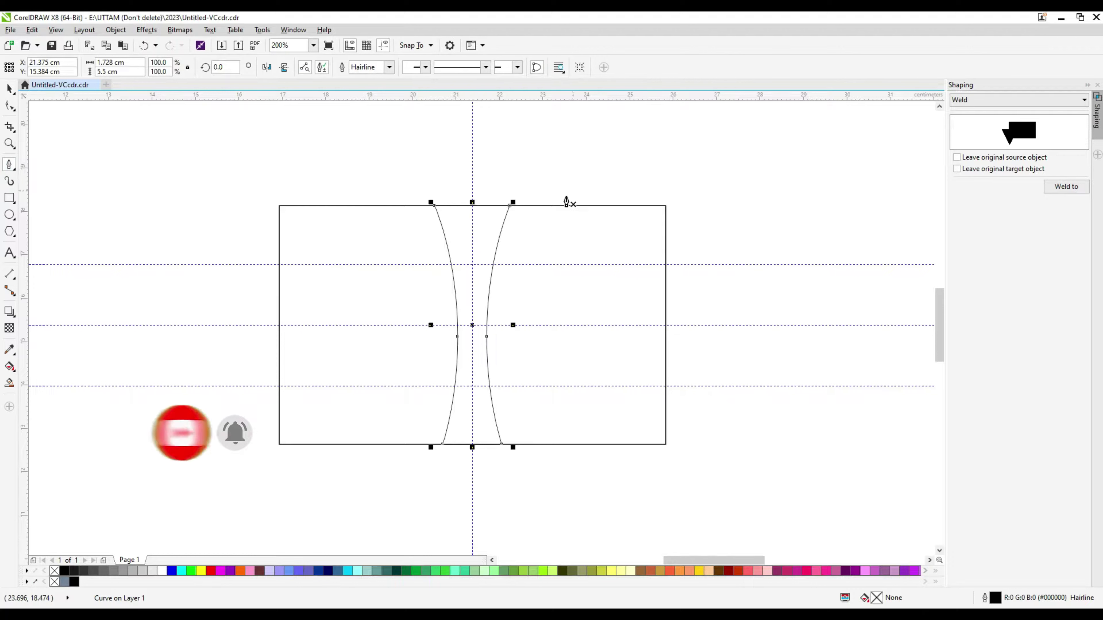
{"action": "double_click", "coordinate": [694, 264]}
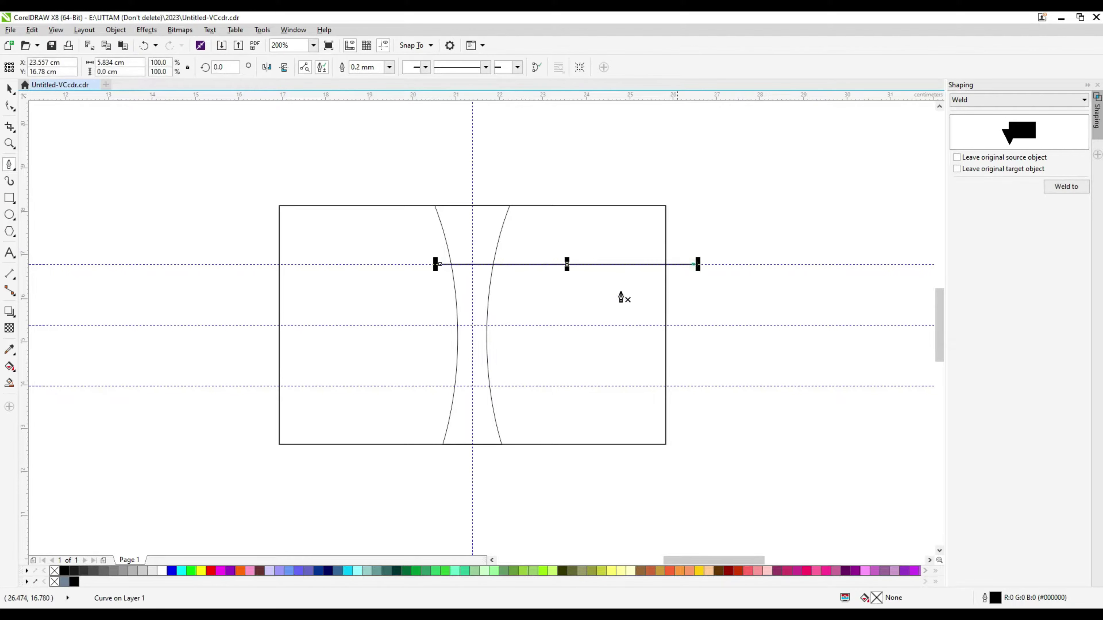
{"action": "left_click", "coordinate": [438, 325]}
{"action": "double_click", "coordinate": [708, 325]}
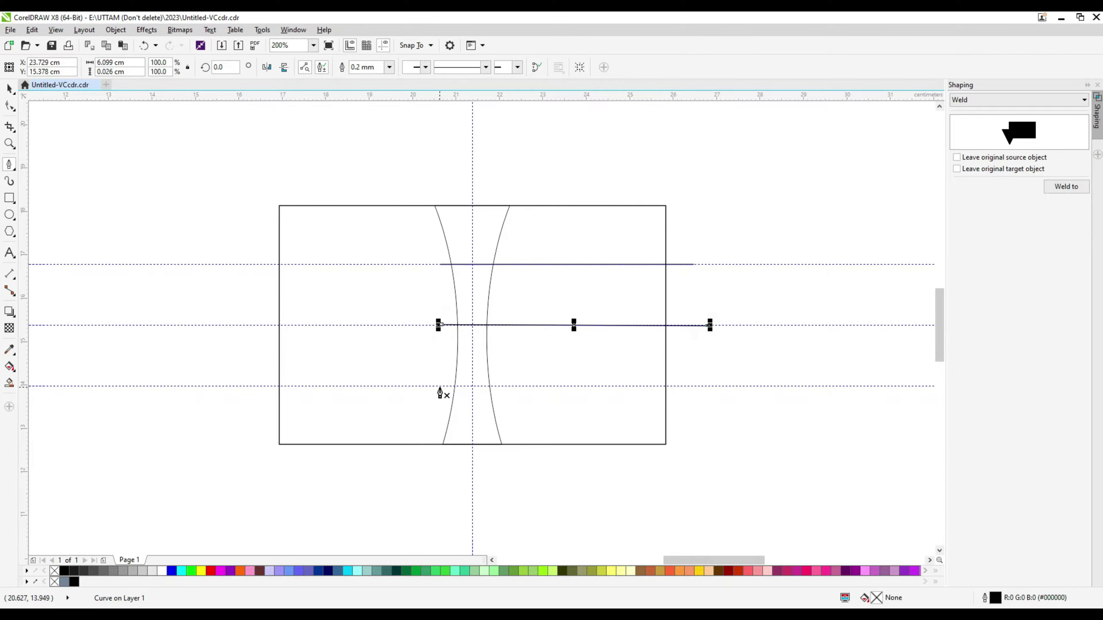
{"action": "left_click", "coordinate": [436, 385]}
{"action": "double_click", "coordinate": [711, 385]}
Adjust the lower line's right-end nodes with the Shape tool.
{"action": "left_click", "coordinate": [10, 107]}
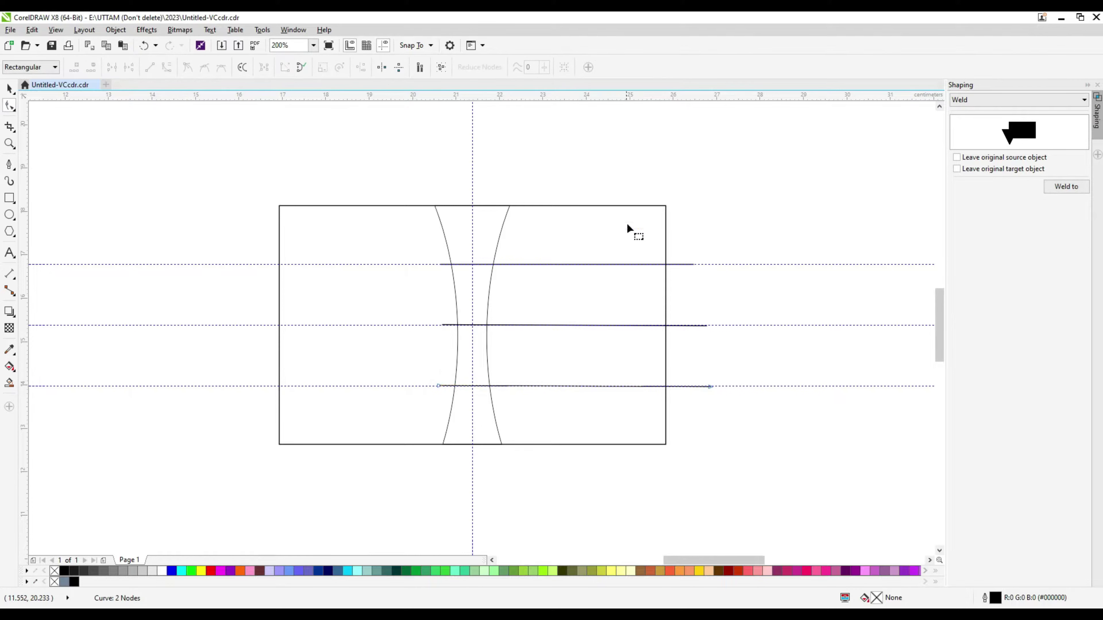
{"action": "scroll", "coordinate": [627, 221], "scroll_direction": "up", "scroll_amount": 3}
{"action": "scroll", "coordinate": [478, 283], "scroll_direction": "down", "scroll_amount": 1}
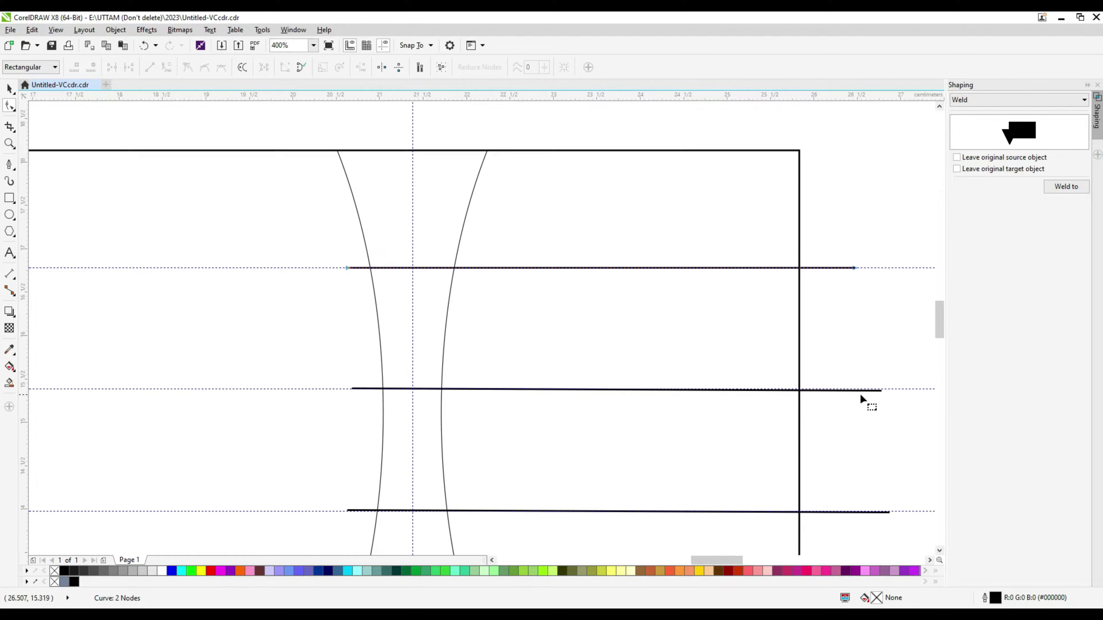
{"action": "scroll", "coordinate": [859, 391], "scroll_direction": "up", "scroll_amount": 1}
{"action": "left_click_drag", "start_coordinate": [894, 383], "coordinate": [884, 385]}
{"action": "scroll", "coordinate": [553, 259], "scroll_direction": "down", "scroll_amount": 1}
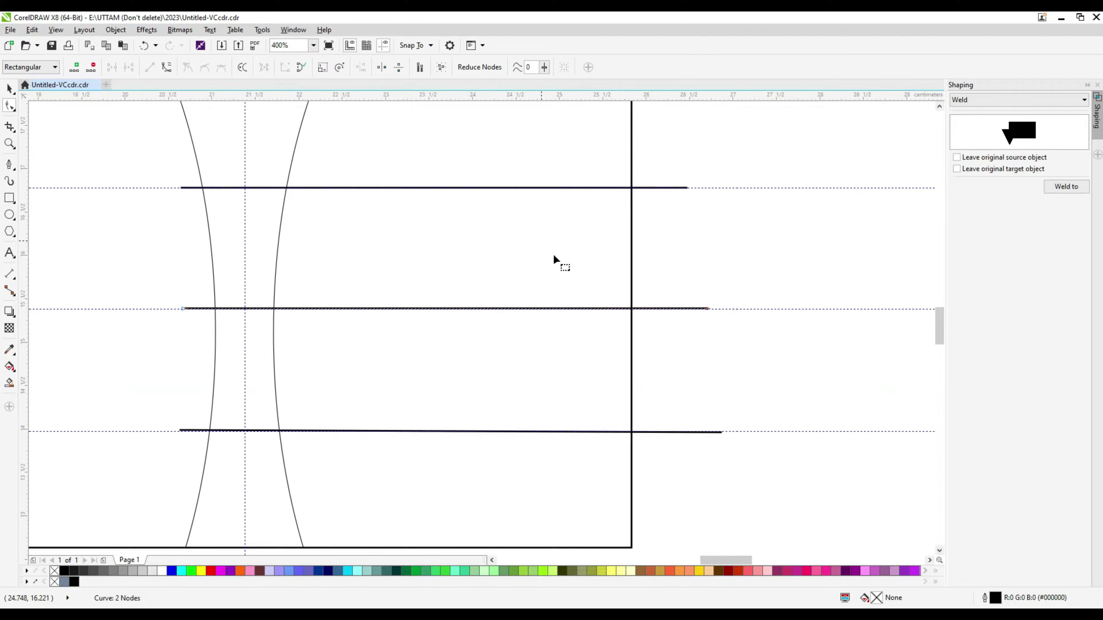
{"action": "scroll", "coordinate": [803, 497], "scroll_direction": "up", "scroll_amount": 1}
{"action": "left_click_drag", "start_coordinate": [802, 497], "coordinate": [814, 480]}
{"action": "scroll", "coordinate": [714, 436], "scroll_direction": "down", "scroll_amount": 1}
{"action": "scroll", "coordinate": [712, 432], "scroll_direction": "down", "scroll_amount": 2}
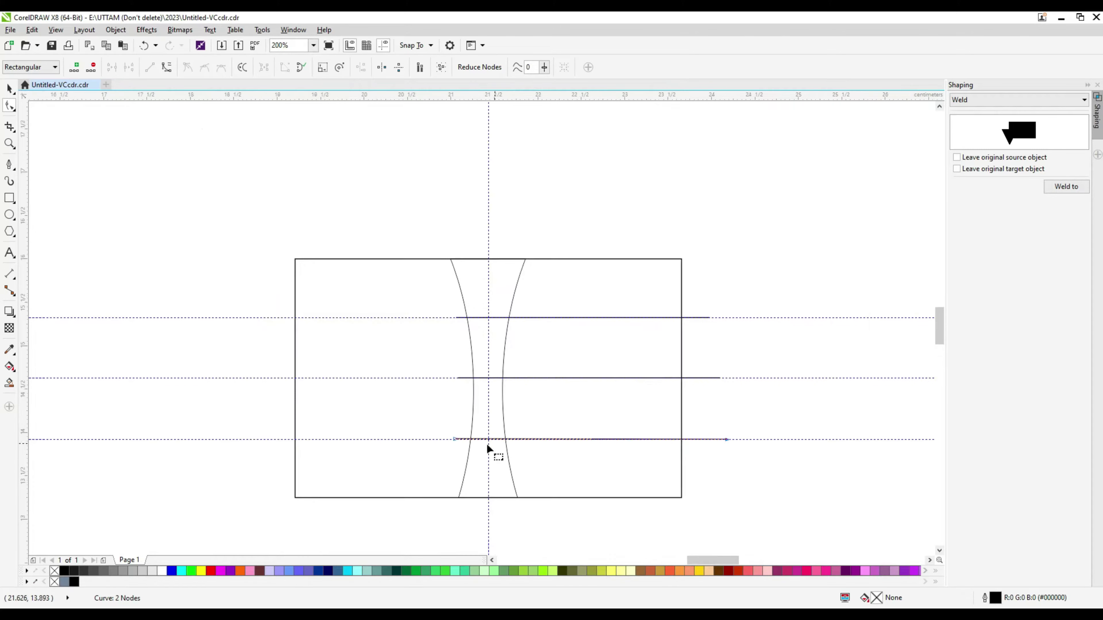
{"action": "scroll", "coordinate": [485, 442], "scroll_direction": "up", "scroll_amount": 3}
Align the lower line's left end against the curve and select the card rectangle.
{"action": "left_click_drag", "start_coordinate": [200, 395], "coordinate": [207, 413]}
{"action": "scroll", "coordinate": [266, 290], "scroll_direction": "down", "scroll_amount": 2}
{"action": "scroll", "coordinate": [266, 290], "scroll_direction": "up", "scroll_amount": 2}
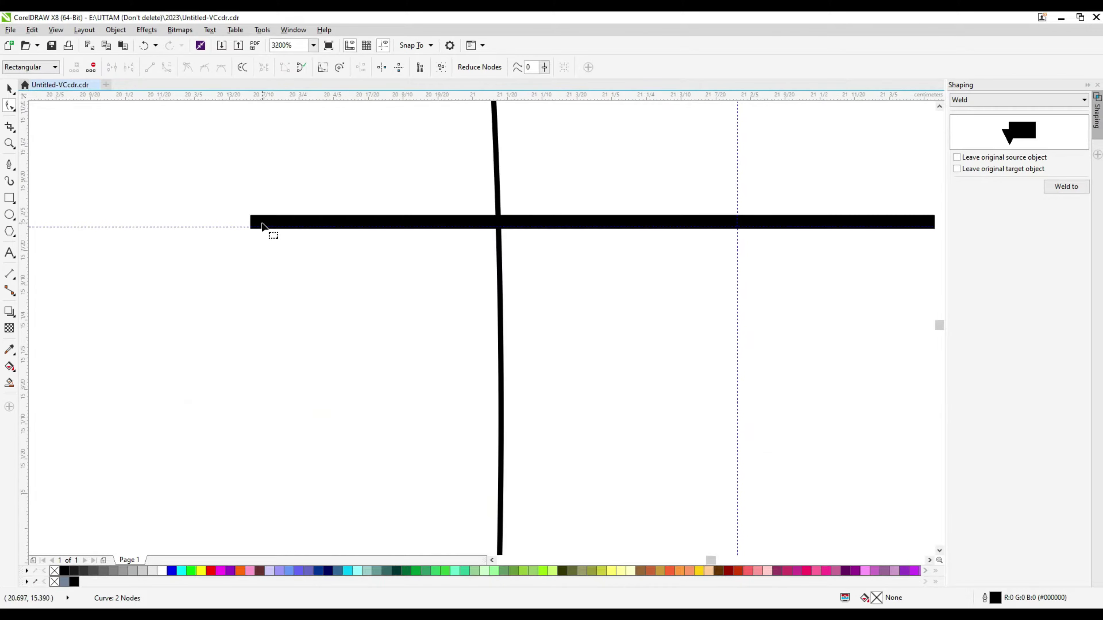
{"action": "left_click_drag", "start_coordinate": [271, 232], "coordinate": [254, 234]}
{"action": "scroll", "coordinate": [291, 204], "scroll_direction": "down", "scroll_amount": 2}
{"action": "scroll", "coordinate": [383, 283], "scroll_direction": "up", "scroll_amount": 1}
{"action": "scroll", "coordinate": [383, 285], "scroll_direction": "up", "scroll_amount": 1}
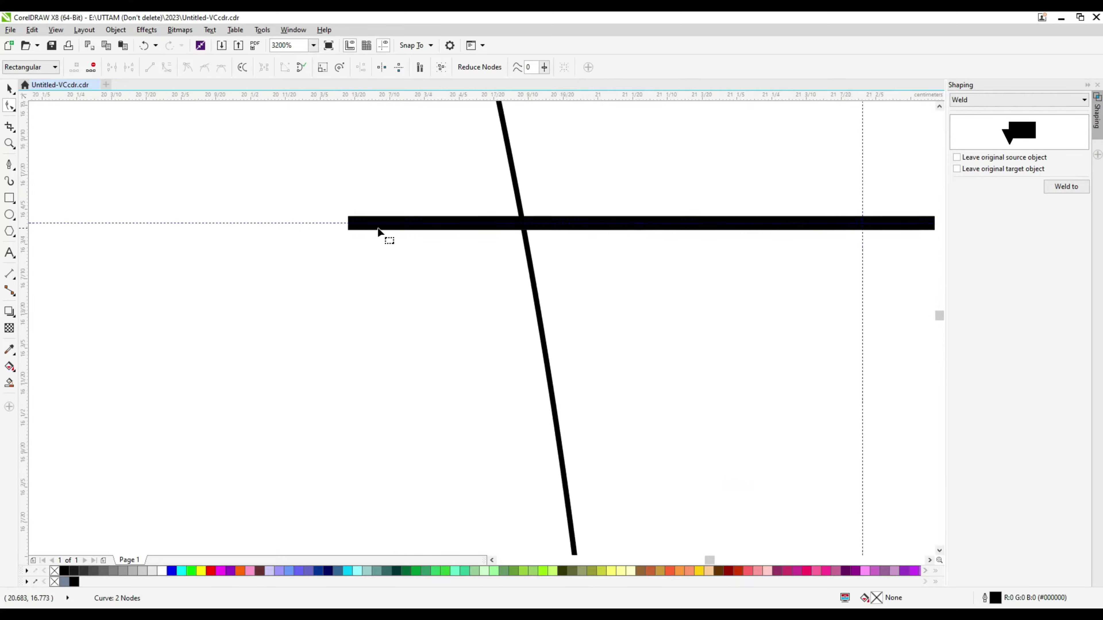
{"action": "scroll", "coordinate": [377, 234], "scroll_direction": "up", "scroll_amount": 1}
{"action": "scroll", "coordinate": [348, 227], "scroll_direction": "down", "scroll_amount": 5}
{"action": "left_click", "coordinate": [567, 200]}
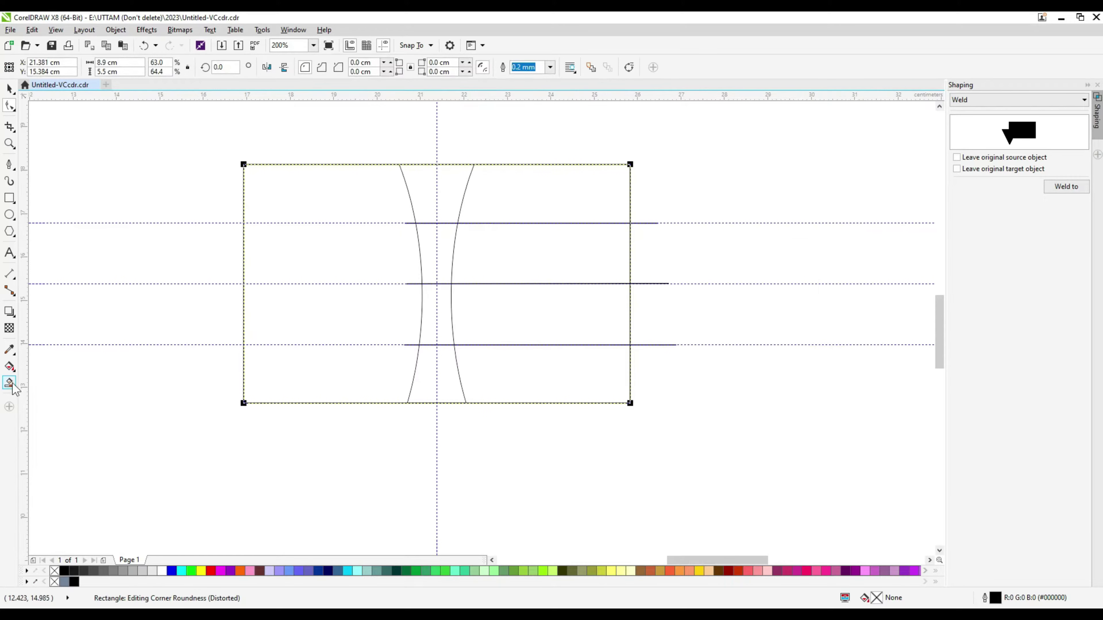
Draw the oval avatar head right of the card, discarding two trial ellipses.
{"action": "left_click", "coordinate": [9, 215]}
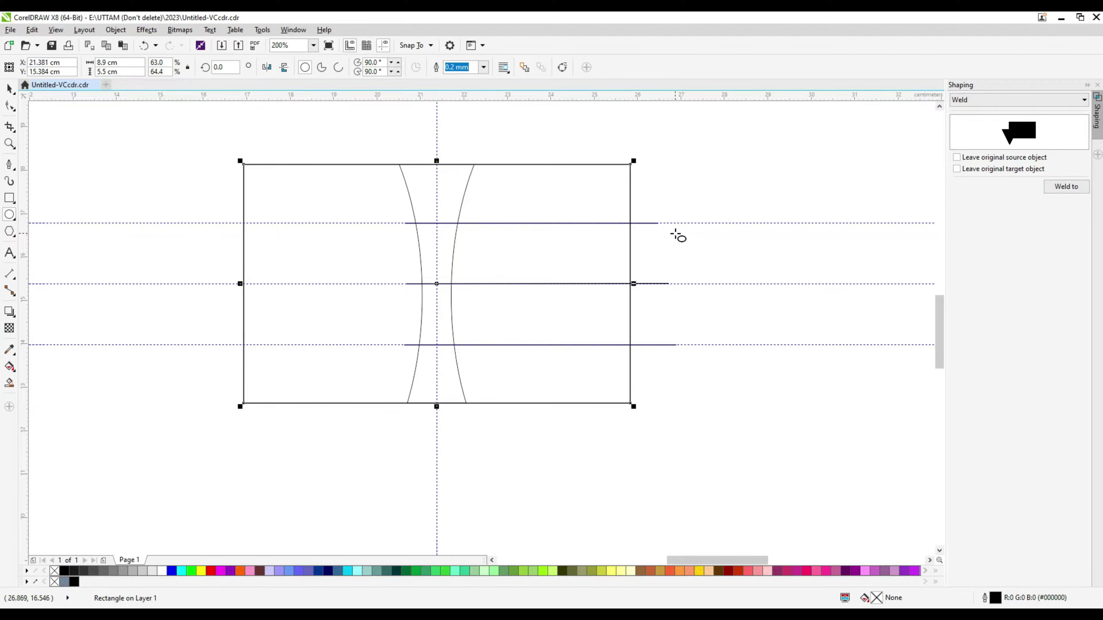
{"action": "left_click_drag", "start_coordinate": [675, 233], "coordinate": [754, 329]}
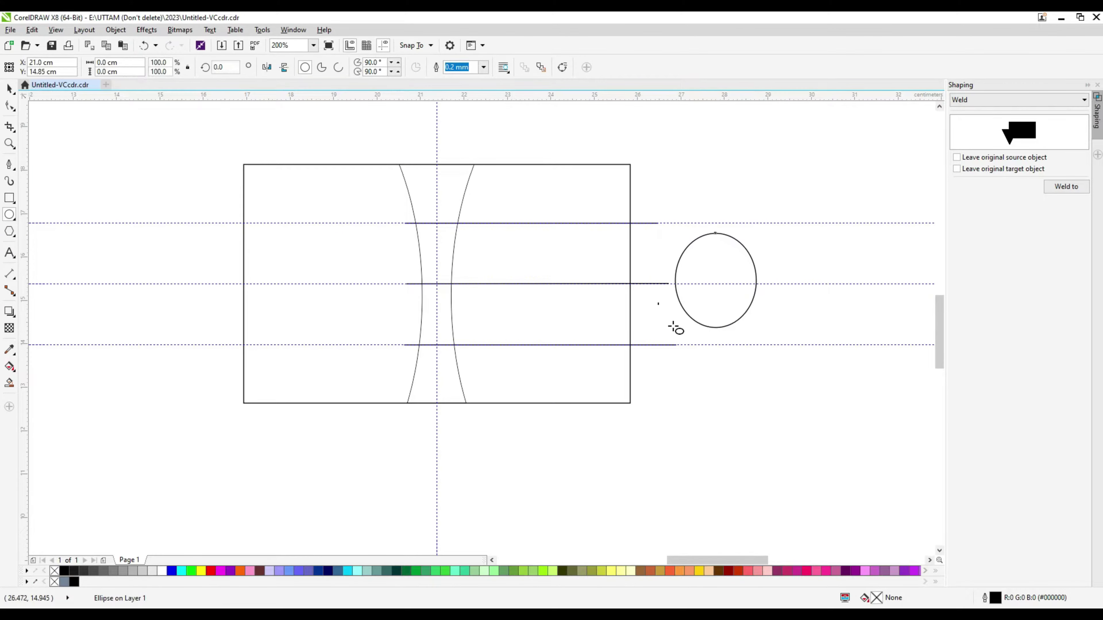
{"action": "left_click_drag", "start_coordinate": [658, 303], "coordinate": [704, 357]}
{"action": "left_click_drag", "start_coordinate": [773, 298], "coordinate": [731, 352]}
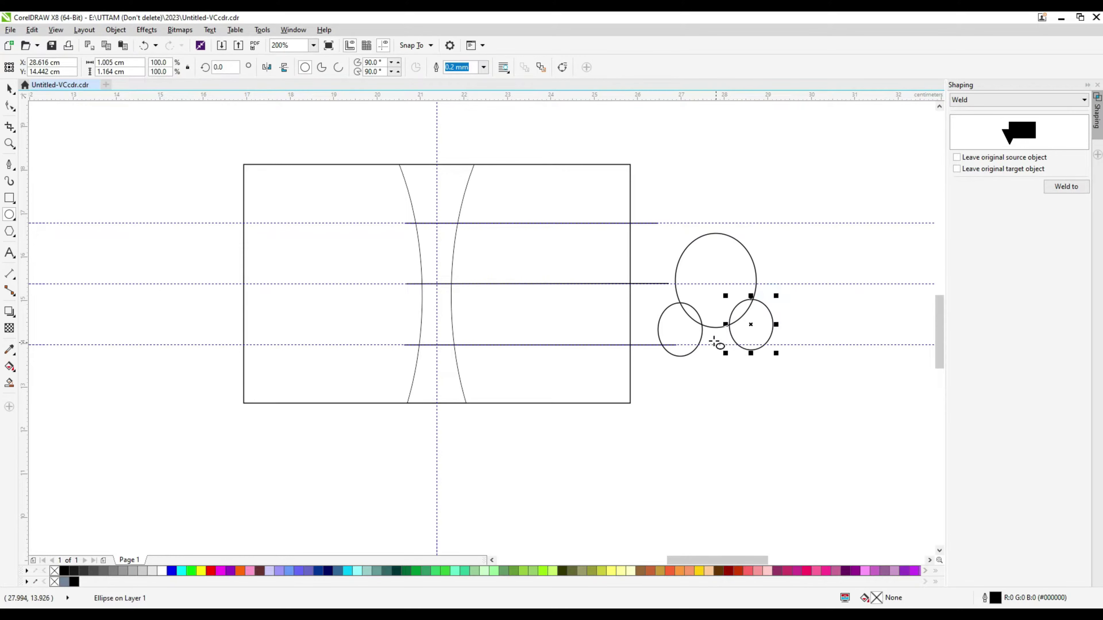
{"action": "key", "text": "ctrl+z"}
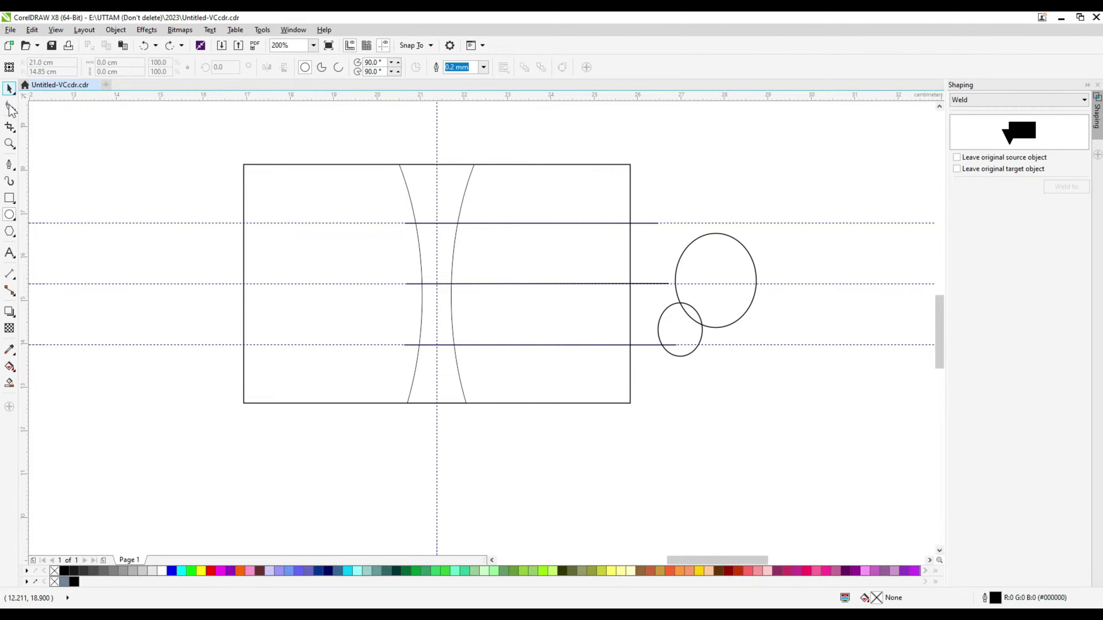
{"action": "left_click", "coordinate": [9, 166]}
{"action": "key", "text": "ctrl+z"}
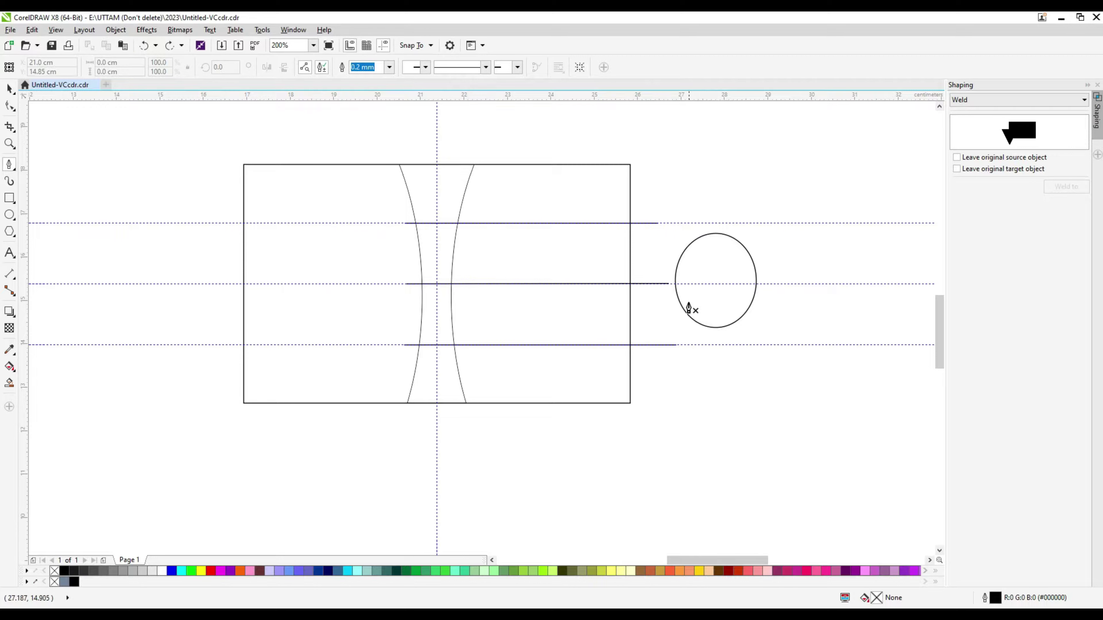
Draw a neck-and-shoulder S-curve down from under the head.
{"action": "scroll", "coordinate": [689, 308], "scroll_direction": "up", "scroll_amount": 2}
{"action": "left_click", "coordinate": [679, 256]}
{"action": "mouse_move", "coordinate": [703, 333]}
{"action": "left_mouse_down"}
{"action": "mouse_move", "coordinate": [701, 369]}
{"action": "mouse_move", "coordinate": [640, 399]}
{"action": "left_mouse_up"}
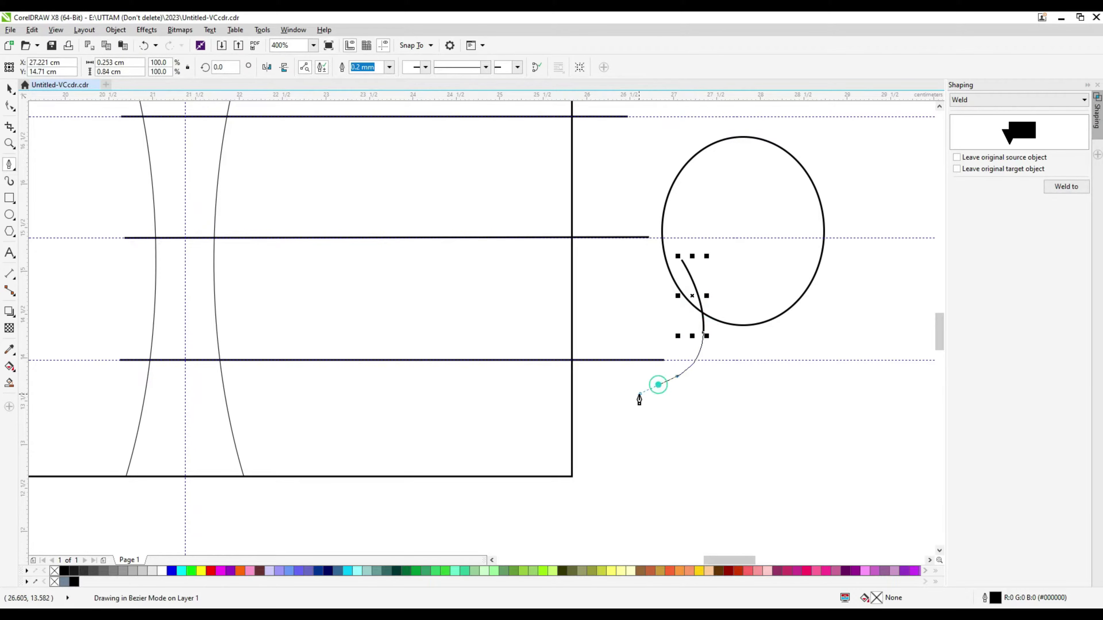
{"action": "left_click", "coordinate": [628, 436]}
{"action": "double_click", "coordinate": [627, 437]}
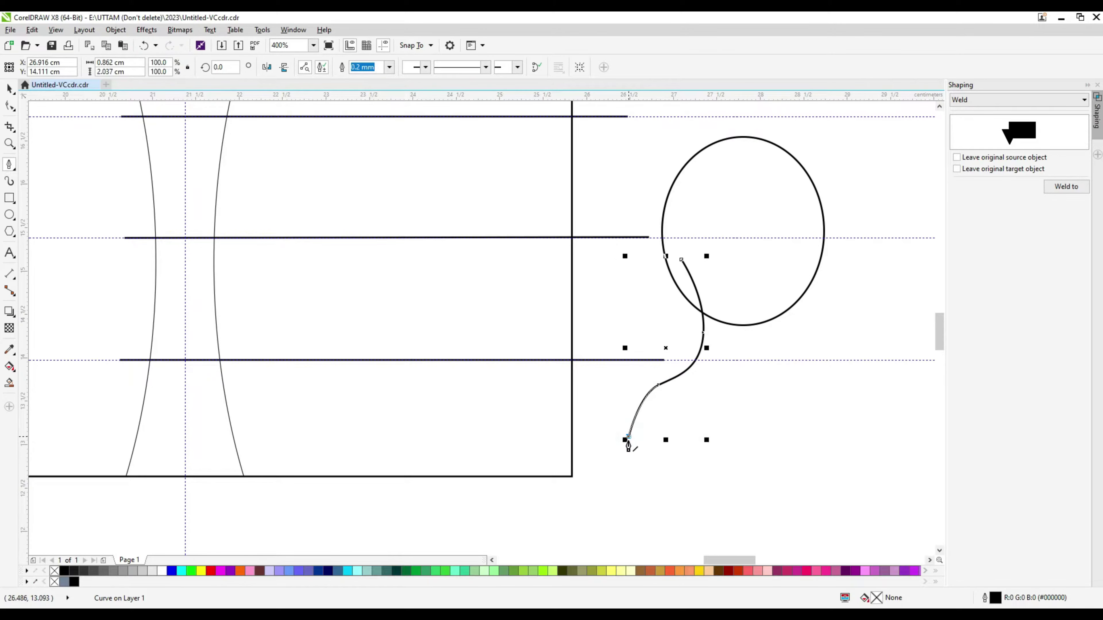
{"action": "key", "text": "F10"}
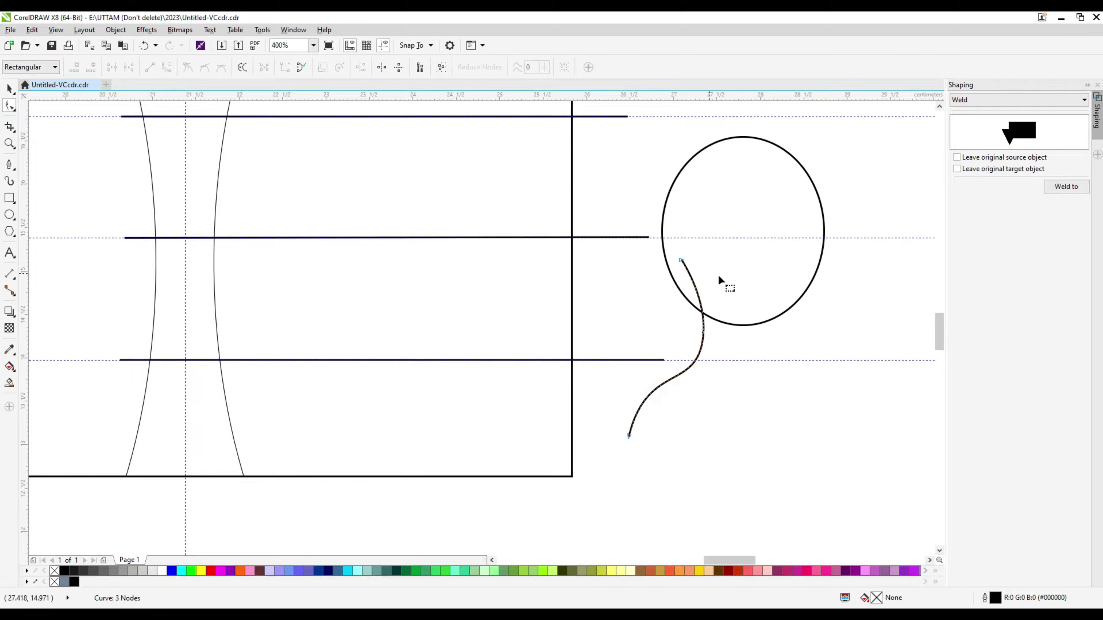
Convert the head oval to curves and delete its kinked left and right nodes.
{"action": "left_click", "coordinate": [661, 215]}
{"action": "right_click", "coordinate": [662, 217]}
{"action": "left_click", "coordinate": [698, 253]}
{"action": "left_click", "coordinate": [661, 238]}
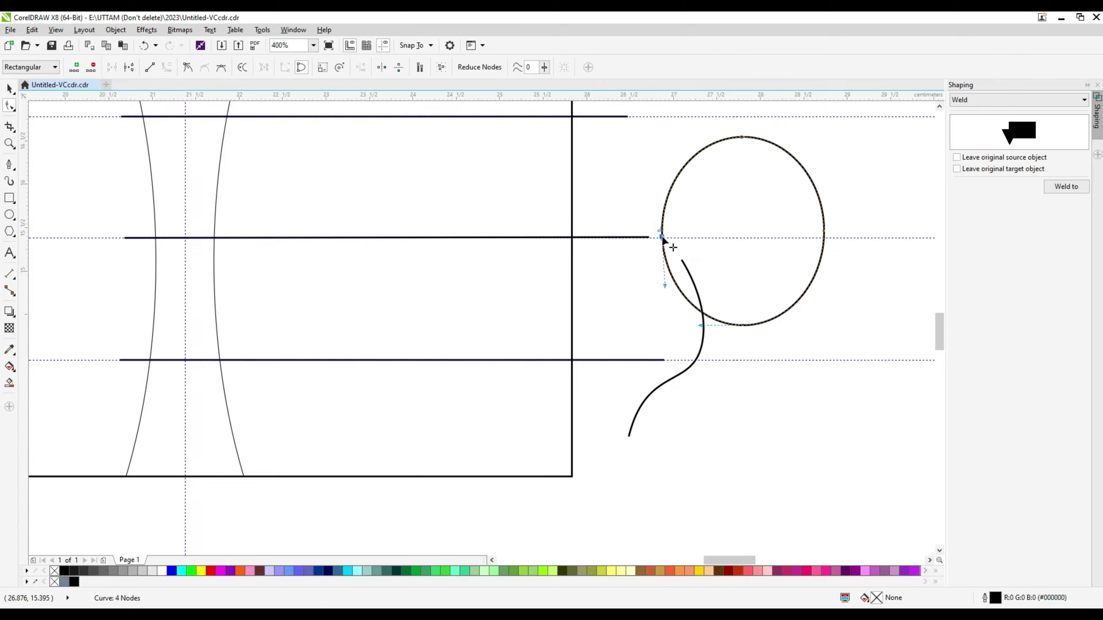
{"action": "left_click", "coordinate": [660, 231]}
{"action": "key", "text": "Delete"}
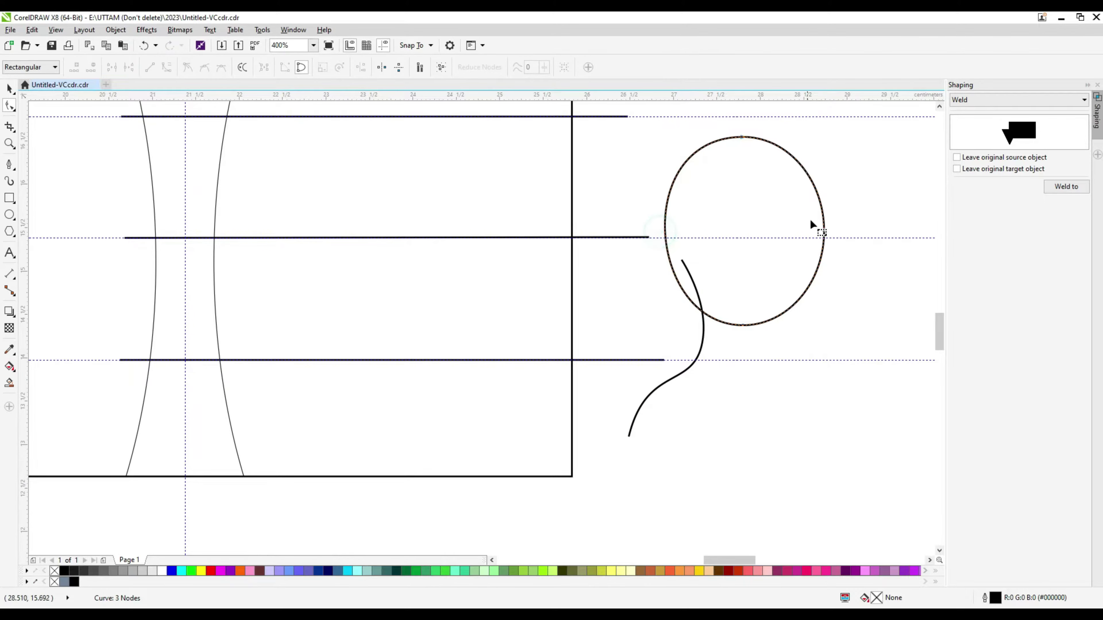
{"action": "left_click", "coordinate": [823, 226]}
{"action": "double_click", "coordinate": [823, 230]}
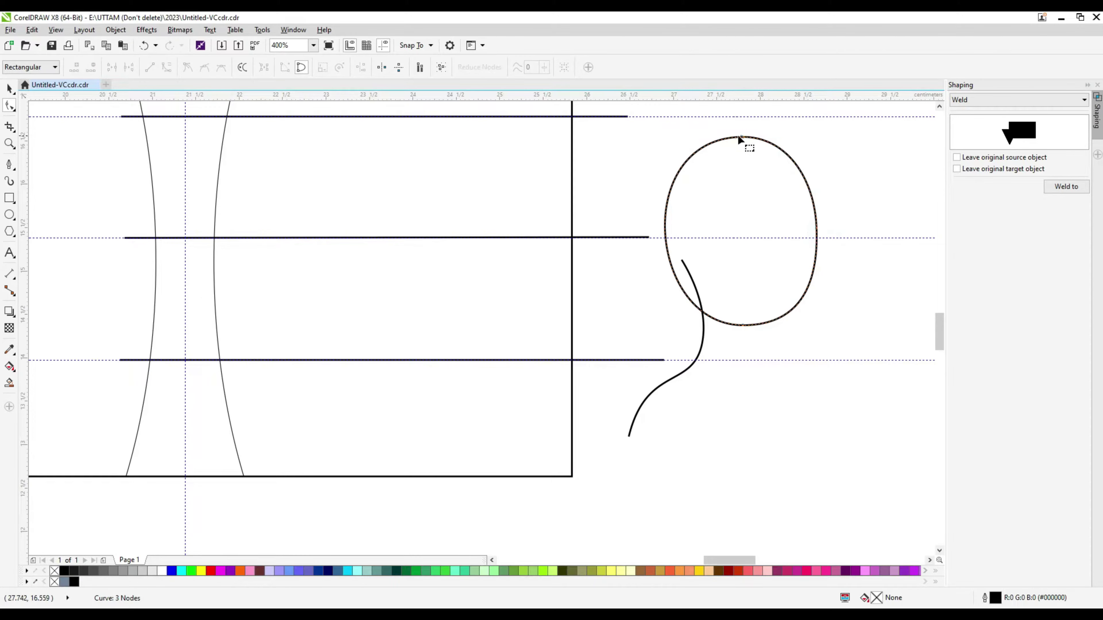
Reshape the head into an egg by nudging its top node and raising its bottom node.
{"action": "left_click_drag", "start_coordinate": [740, 137], "coordinate": [746, 139]}
{"action": "left_click", "coordinate": [770, 191]}
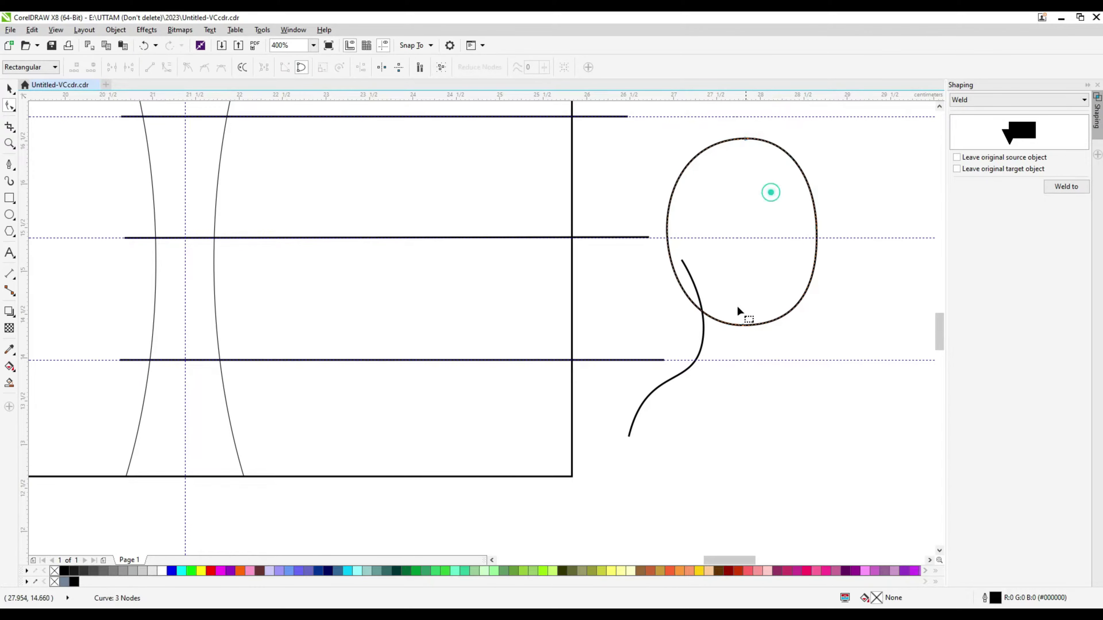
{"action": "double_click", "coordinate": [667, 223]}
{"action": "left_click", "coordinate": [691, 219]}
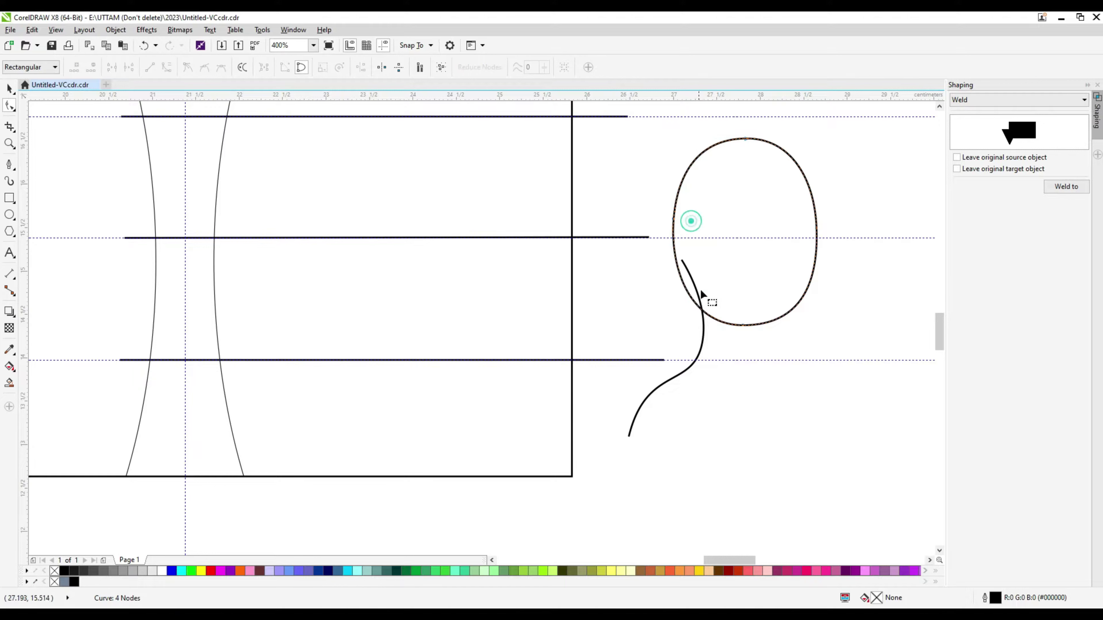
{"action": "left_click_drag", "start_coordinate": [742, 325], "coordinate": [736, 318]}
{"action": "left_click", "coordinate": [723, 209]}
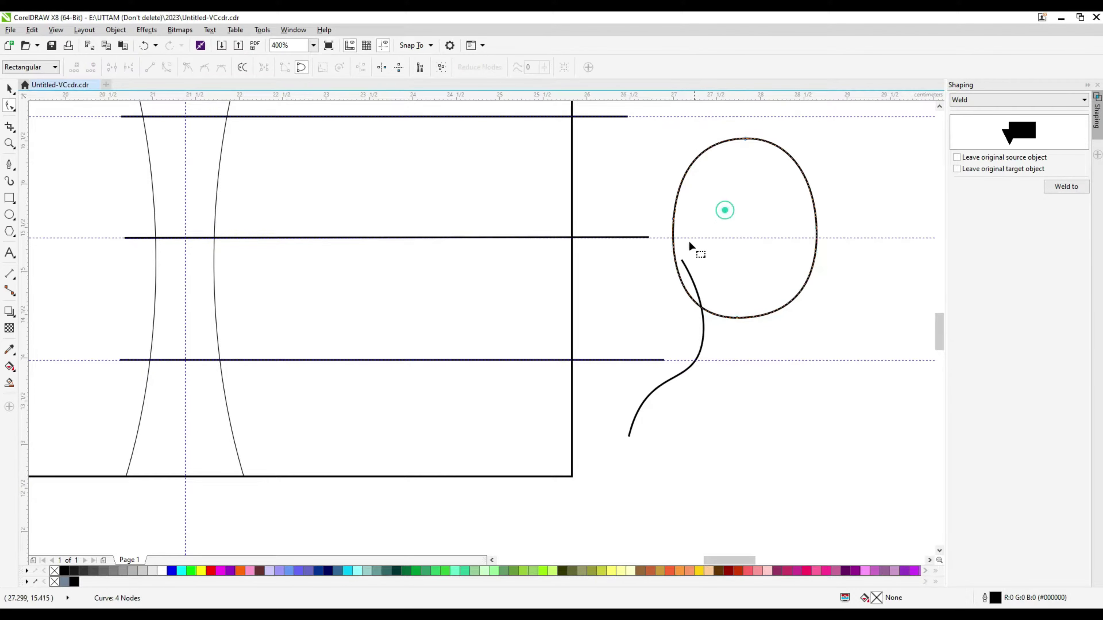
{"action": "scroll", "coordinate": [696, 248], "scroll_direction": "down", "scroll_amount": 1}
Copy, paste and horizontally mirror the neck curve, placing it on the head's right side.
{"action": "left_click", "coordinate": [14, 169]}
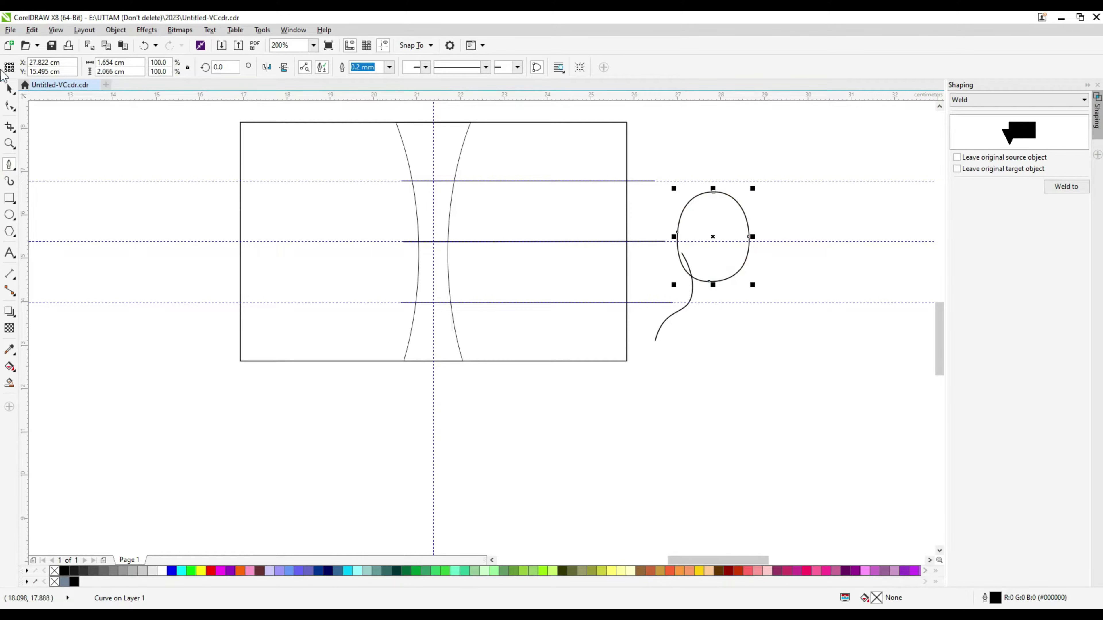
{"action": "right_click", "coordinate": [673, 321]}
{"action": "left_click", "coordinate": [701, 407]}
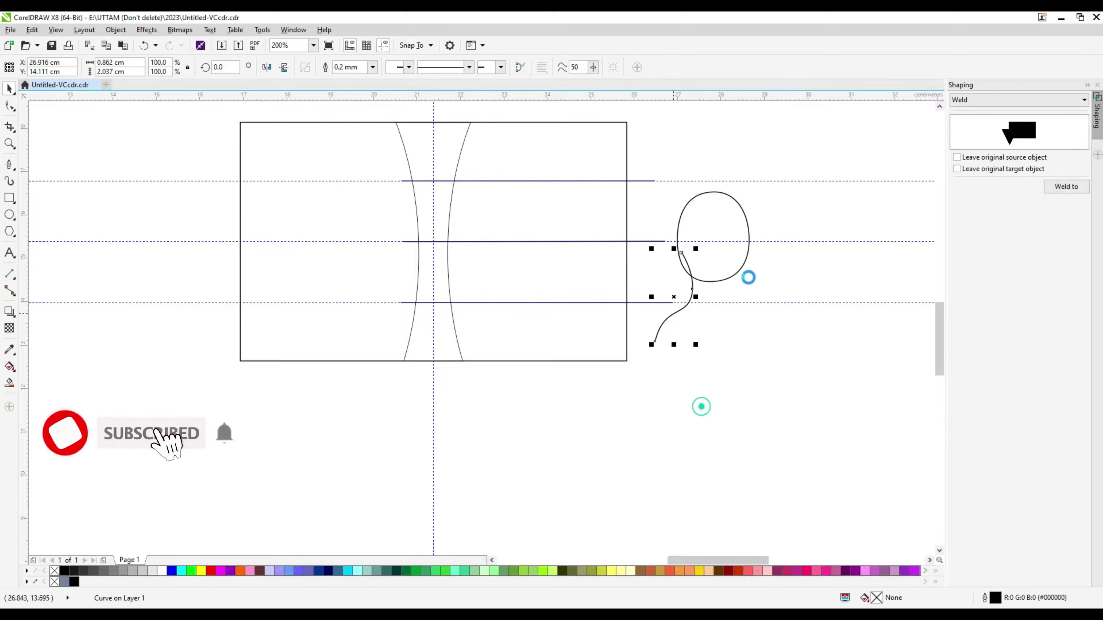
{"action": "right_click", "coordinate": [748, 277]}
{"action": "left_click", "coordinate": [797, 343]}
{"action": "left_click", "coordinate": [267, 67]}
{"action": "scroll", "coordinate": [660, 290], "scroll_direction": "up", "scroll_amount": 1}
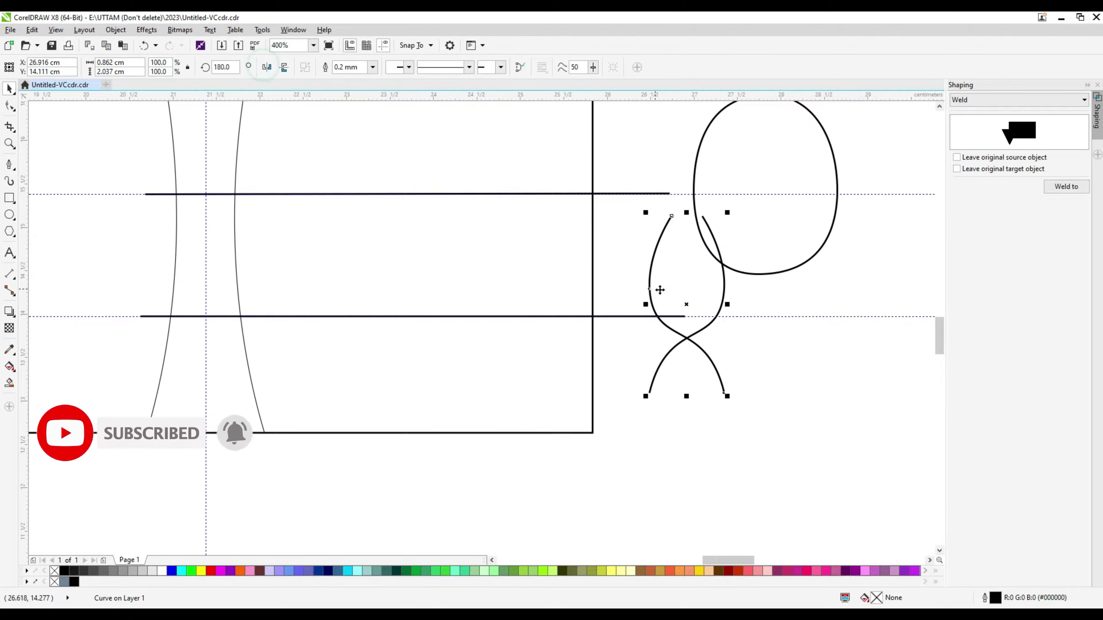
{"action": "left_click_drag", "start_coordinate": [660, 290], "coordinate": [774, 297]}
Narrow the head to about 89% width and draw a rectangle across the shoulder ends.
{"action": "left_click", "coordinate": [721, 291]}
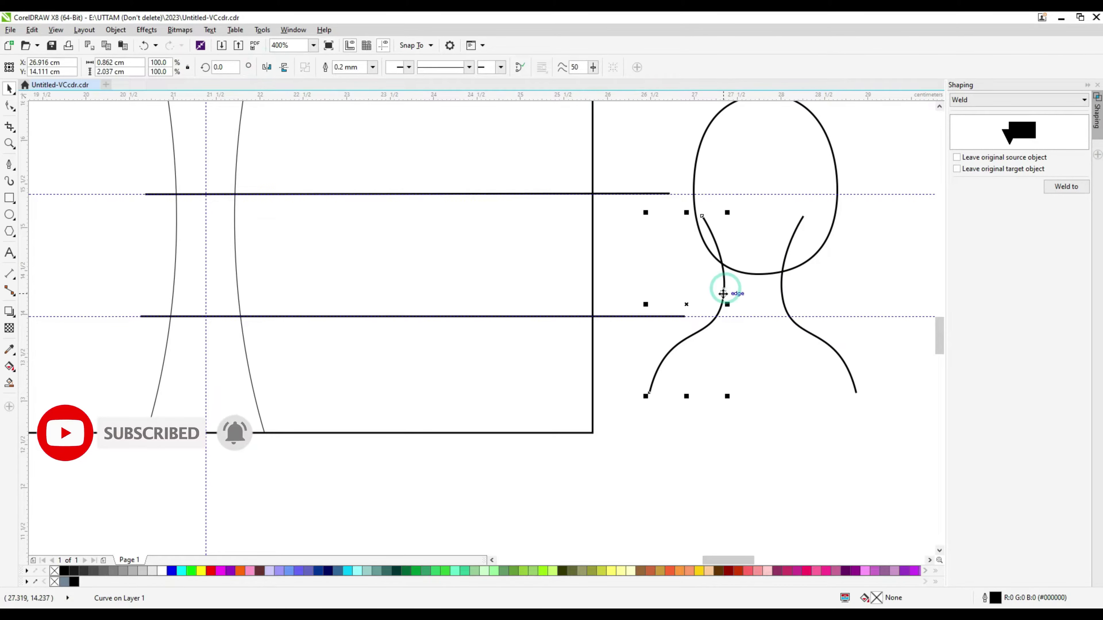
{"action": "left_click", "coordinate": [817, 239]}
{"action": "left_click_drag", "start_coordinate": [841, 184], "coordinate": [824, 184]}
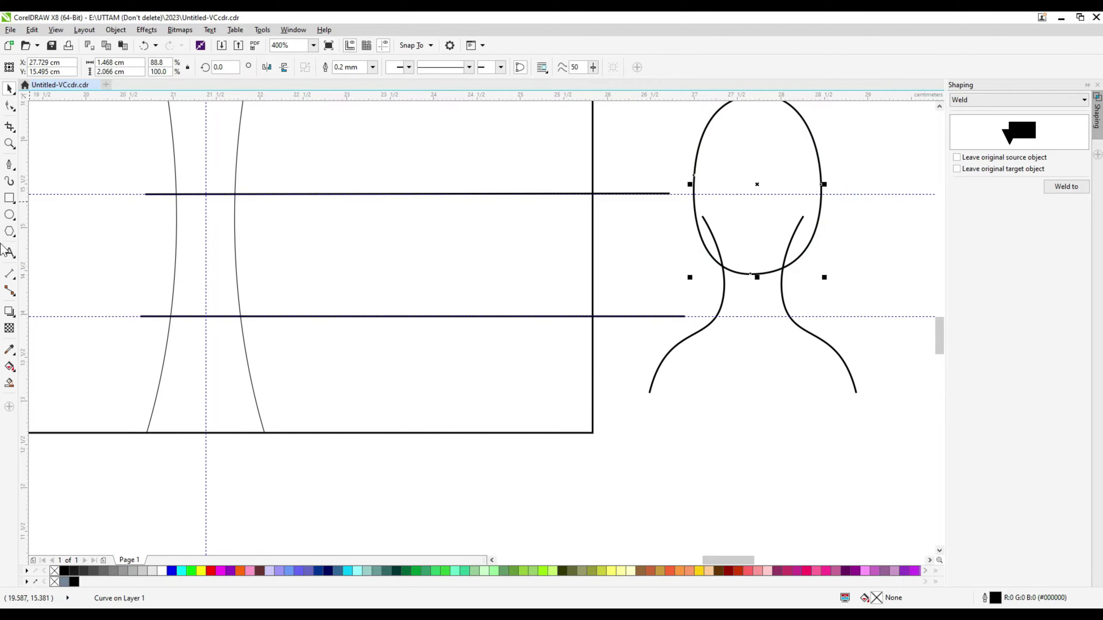
{"action": "left_click_drag", "start_coordinate": [631, 425], "coordinate": [885, 385]}
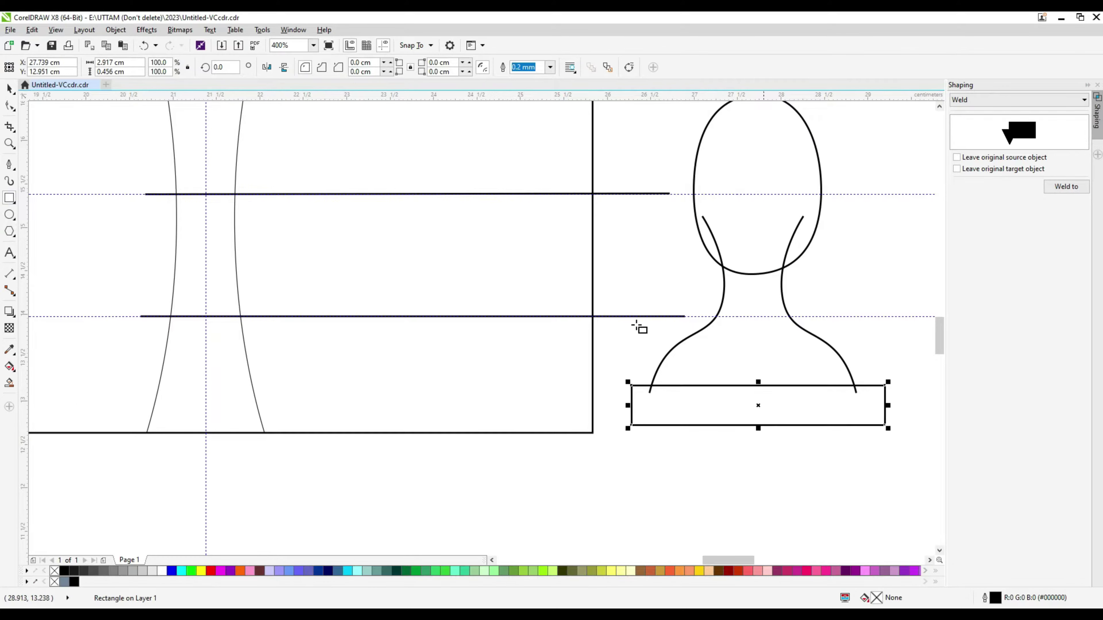
Smart Fill the neck-and-shoulder area and the head area of the avatar.
{"action": "left_click", "coordinate": [9, 383]}
{"action": "left_click", "coordinate": [727, 341]}
{"action": "left_click", "coordinate": [778, 204]}
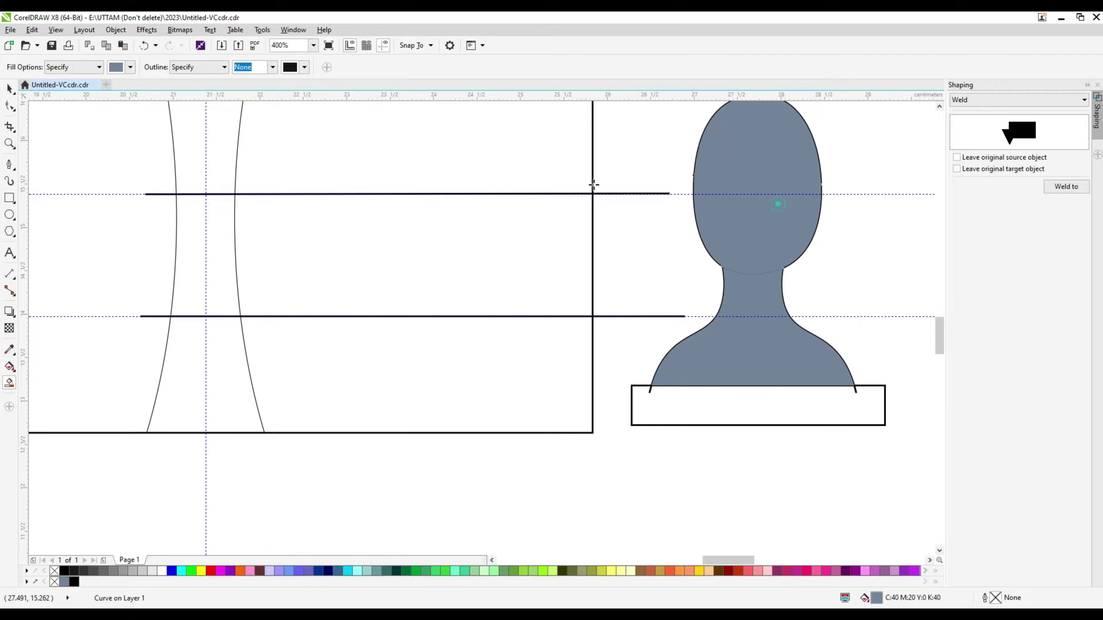
{"action": "key", "text": "space"}
{"action": "left_click", "coordinate": [766, 350], "text": "shift"}
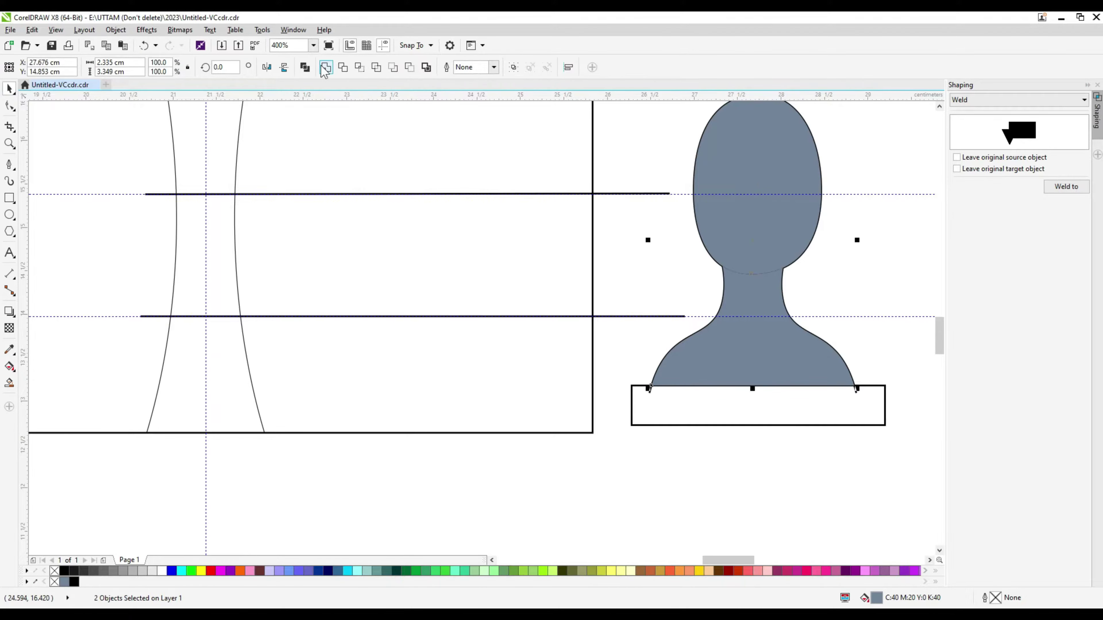
Delete the helper rectangle beneath the shoulders.
{"action": "left_click", "coordinate": [657, 430]}
{"action": "left_click", "coordinate": [650, 391], "text": "shift"}
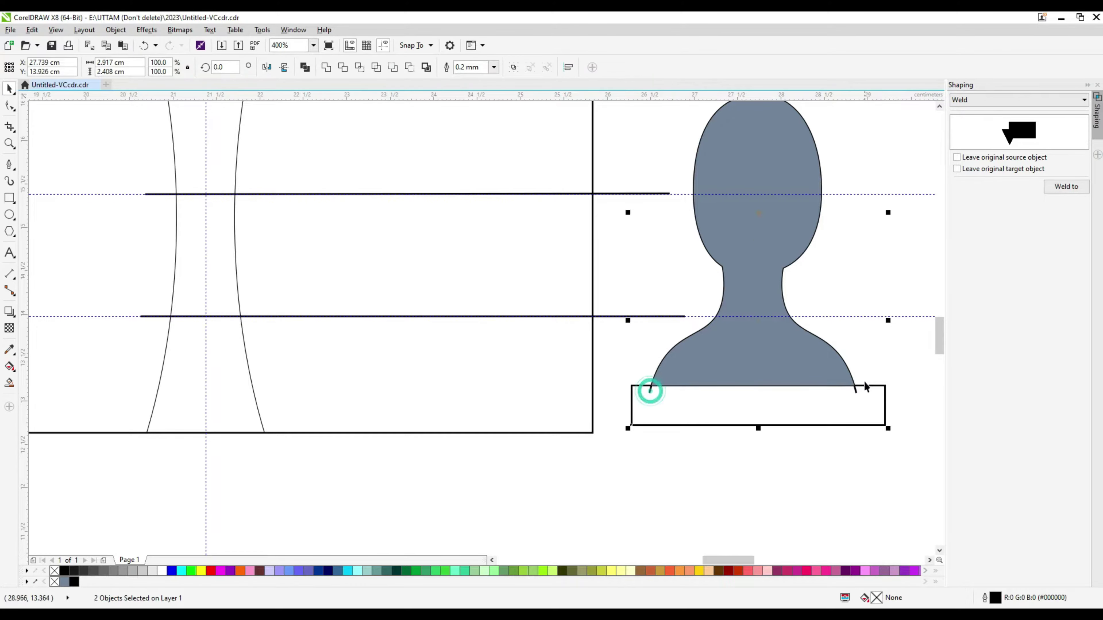
{"action": "right_click", "coordinate": [861, 385]}
{"action": "left_click", "coordinate": [911, 221]}
{"action": "left_click", "coordinate": [857, 389]}
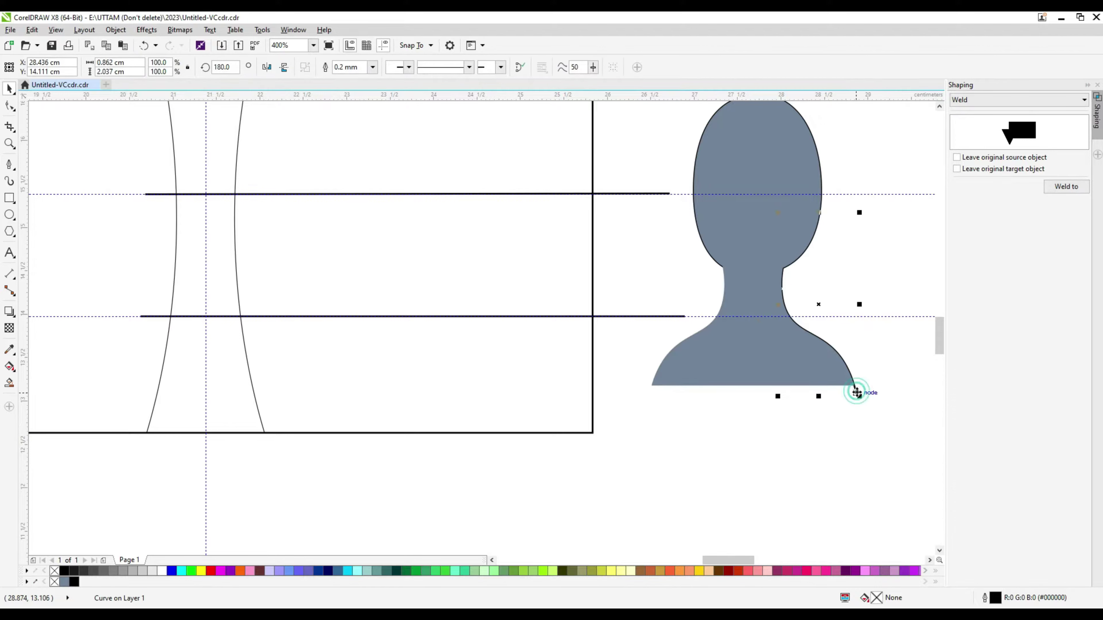
{"action": "right_click", "coordinate": [857, 389]}
{"action": "left_click", "coordinate": [884, 191]}
Delete the leftover outline curve and fill the silhouette light grey.
{"action": "scroll", "coordinate": [786, 265], "scroll_direction": "up", "scroll_amount": 2}
{"action": "left_click_drag", "start_coordinate": [787, 264], "coordinate": [647, 261]}
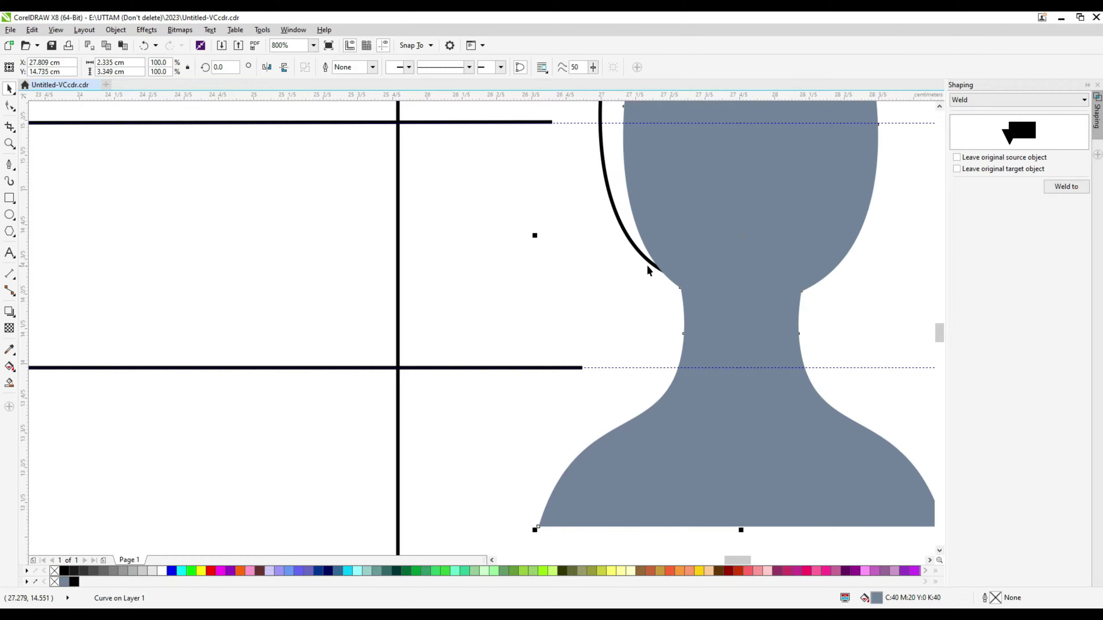
{"action": "right_click", "coordinate": [625, 280]}
{"action": "left_click", "coordinate": [652, 407]}
{"action": "scroll", "coordinate": [645, 301], "scroll_direction": "down", "scroll_amount": 2}
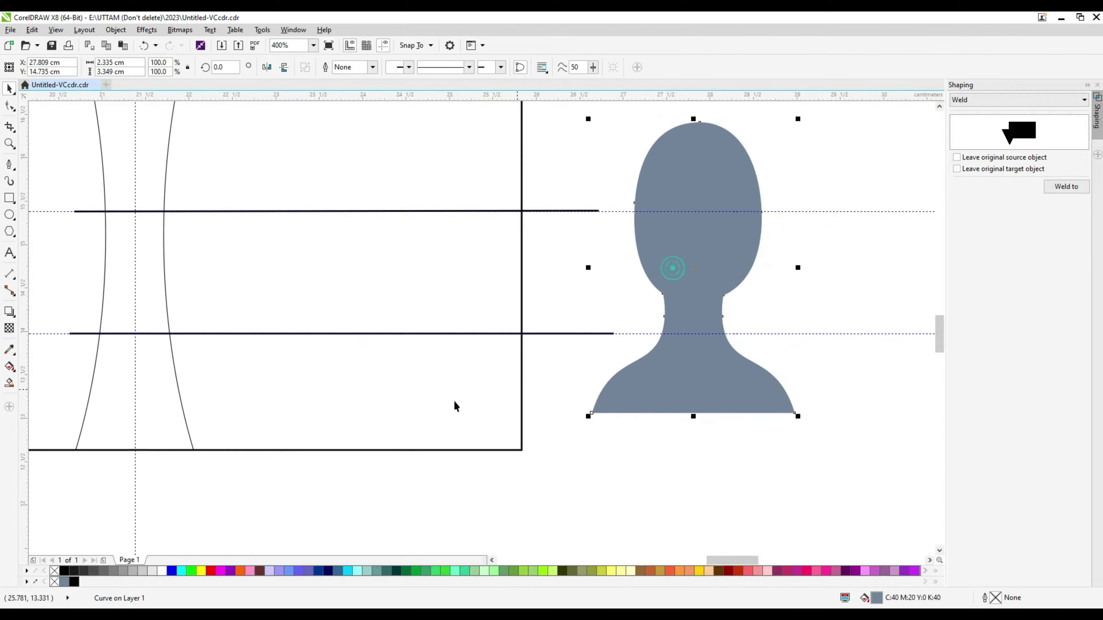
{"action": "left_click", "coordinate": [143, 571]}
{"action": "left_click", "coordinate": [9, 105]}
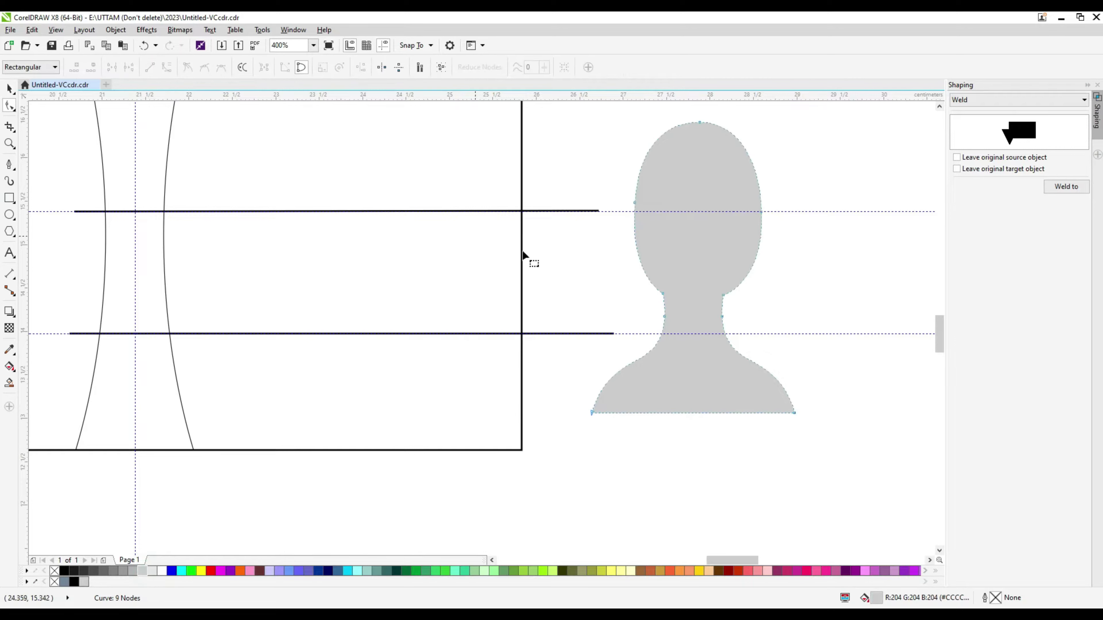
Remove two extra neck nodes, lower the head's top node, and add two nodes on the neck curve.
{"action": "double_click", "coordinate": [663, 294]}
{"action": "double_click", "coordinate": [723, 296]}
{"action": "left_click_drag", "start_coordinate": [698, 123], "coordinate": [698, 132]}
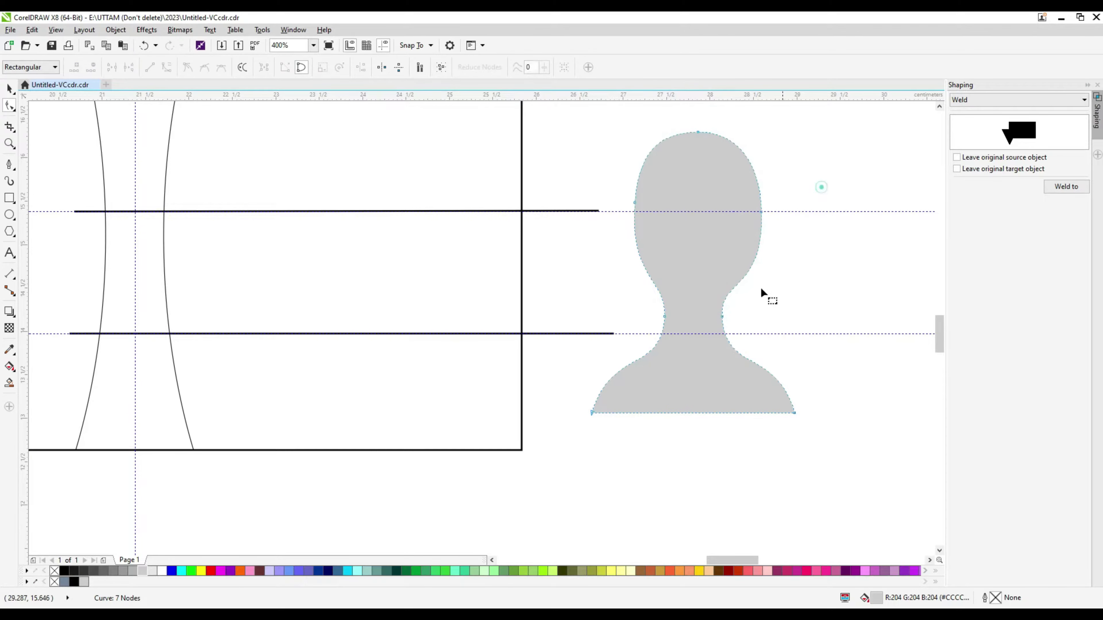
{"action": "scroll", "coordinate": [733, 304], "scroll_direction": "up", "scroll_amount": 2}
{"action": "scroll", "coordinate": [629, 393], "scroll_direction": "down", "scroll_amount": 2}
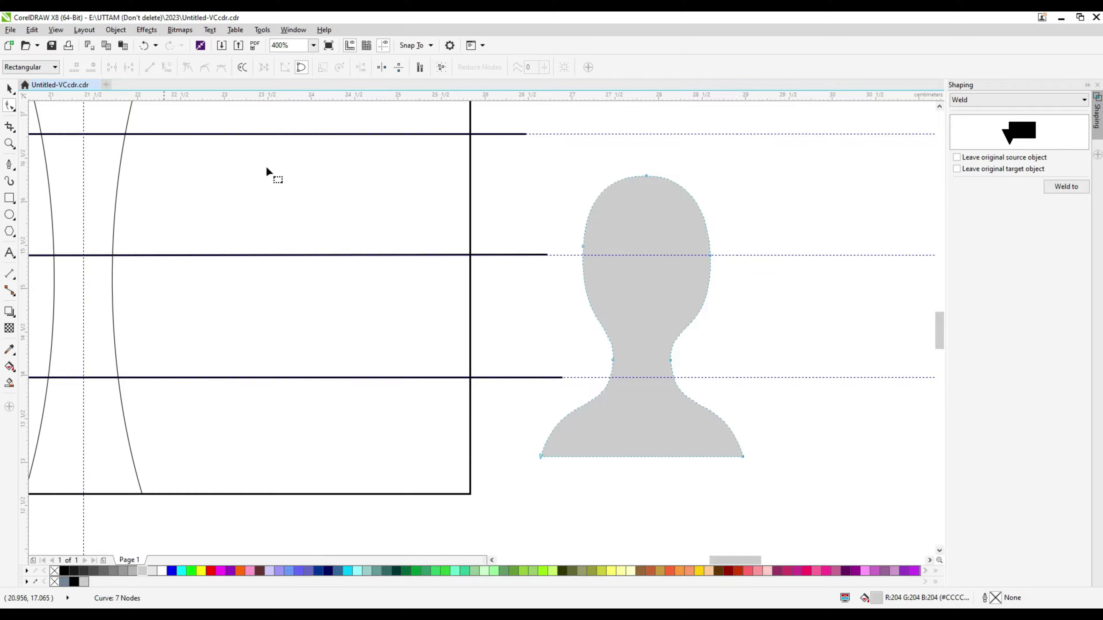
{"action": "left_click", "coordinate": [584, 248]}
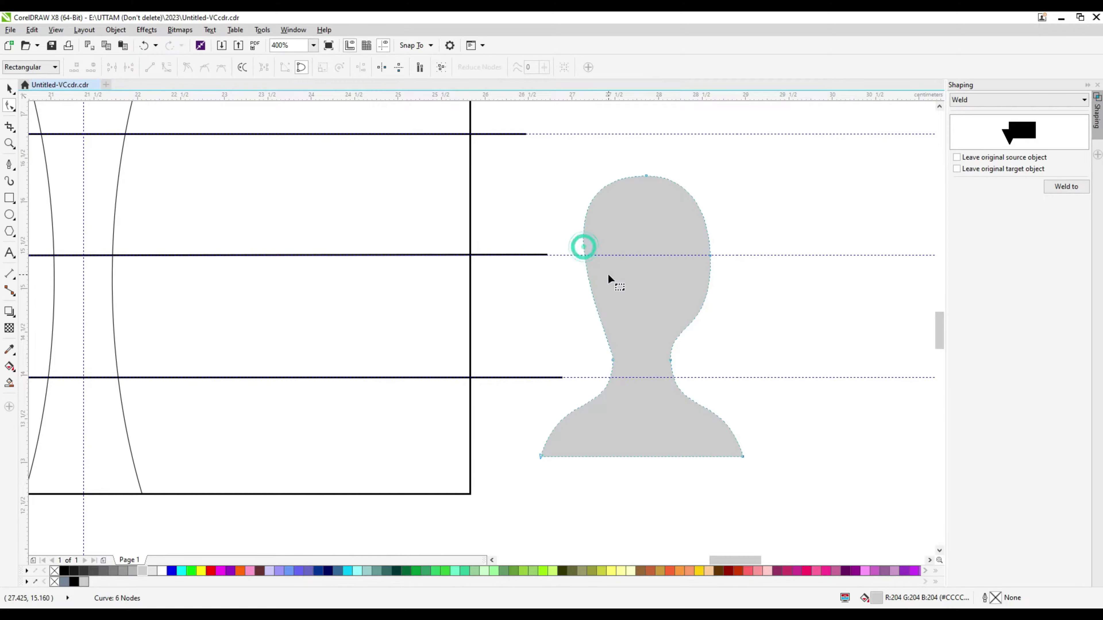
{"action": "double_click", "coordinate": [605, 333]}
{"action": "double_click", "coordinate": [678, 334]}
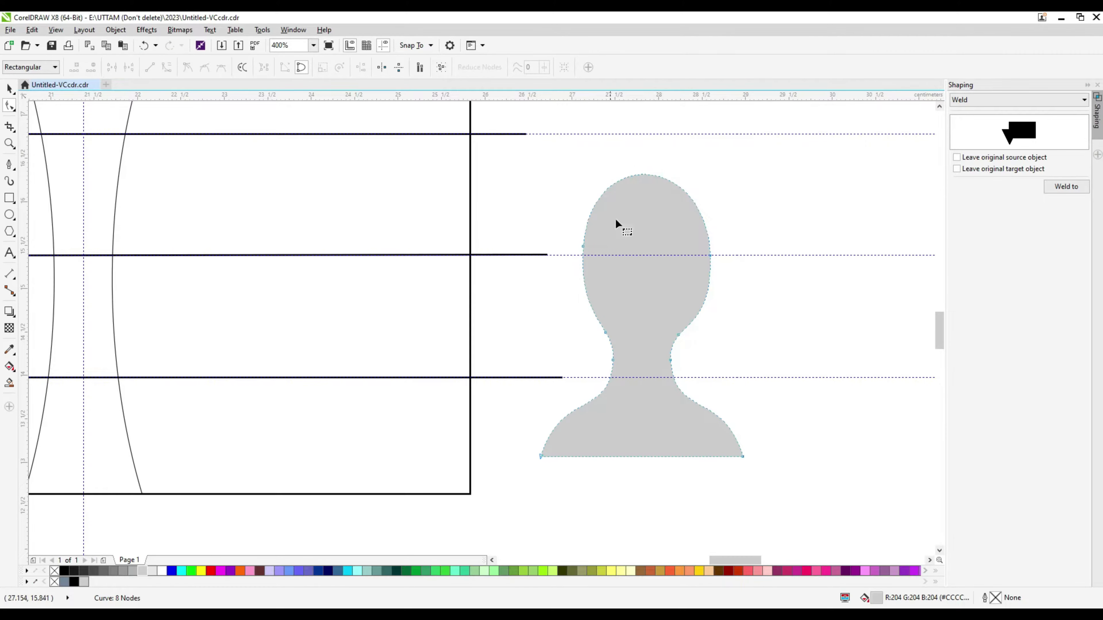
Scale the head to 77.9%, move it up-left, and shorten it to 69.3% height.
{"action": "key", "text": "space"}
{"action": "left_click_drag", "start_coordinate": [537, 171], "coordinate": [581, 233]}
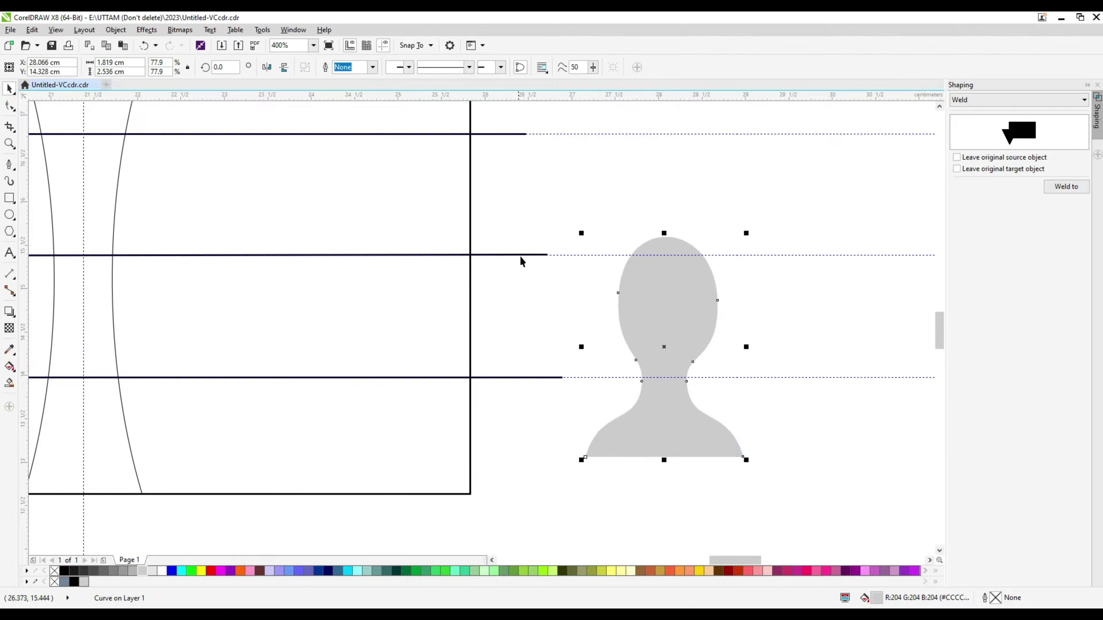
{"action": "left_click_drag", "start_coordinate": [698, 403], "coordinate": [681, 362]}
{"action": "left_click_drag", "start_coordinate": [646, 419], "coordinate": [647, 394]}
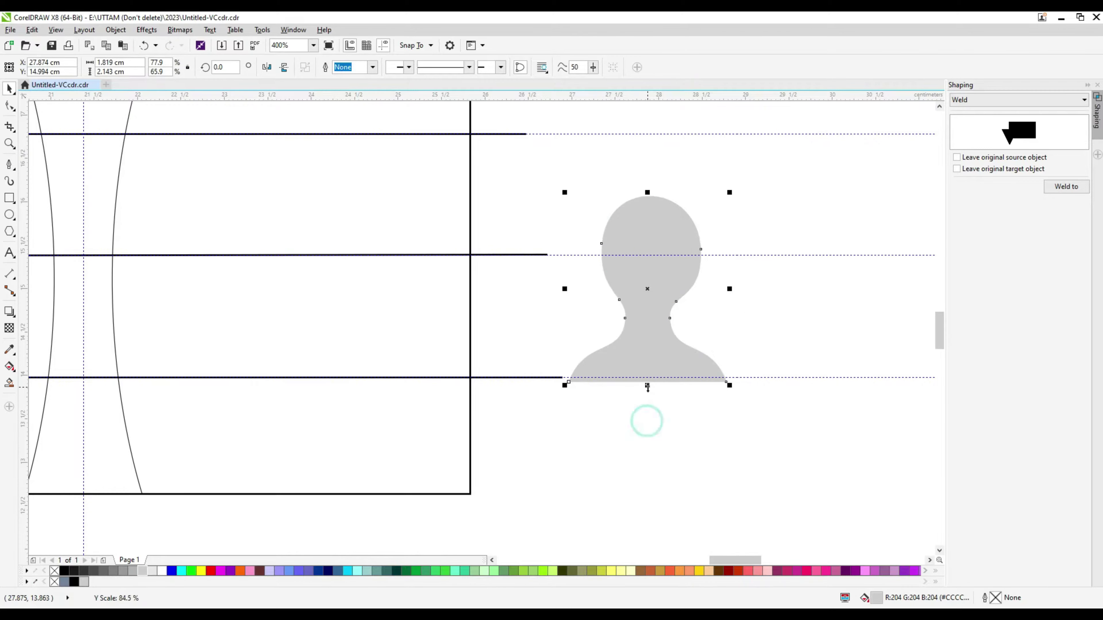
Check the head's top and right-side nodes, then reselect the whole head shape.
{"action": "left_click", "coordinate": [17, 109]}
{"action": "left_click", "coordinate": [647, 190]}
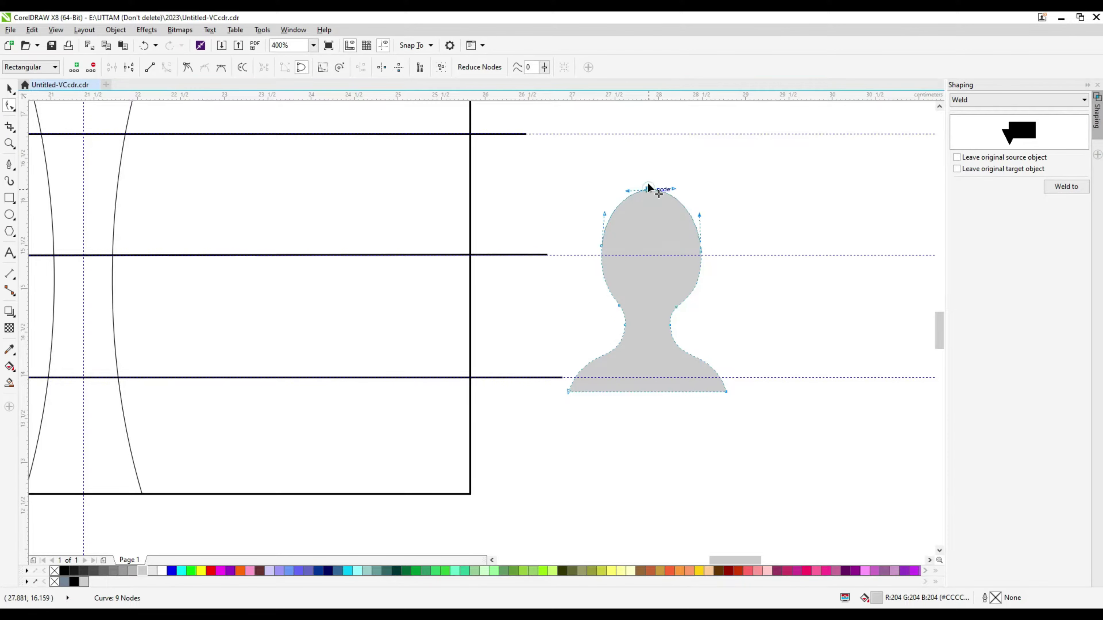
{"action": "scroll", "coordinate": [676, 233], "scroll_direction": "up", "scroll_amount": 2}
{"action": "left_click", "coordinate": [720, 196]}
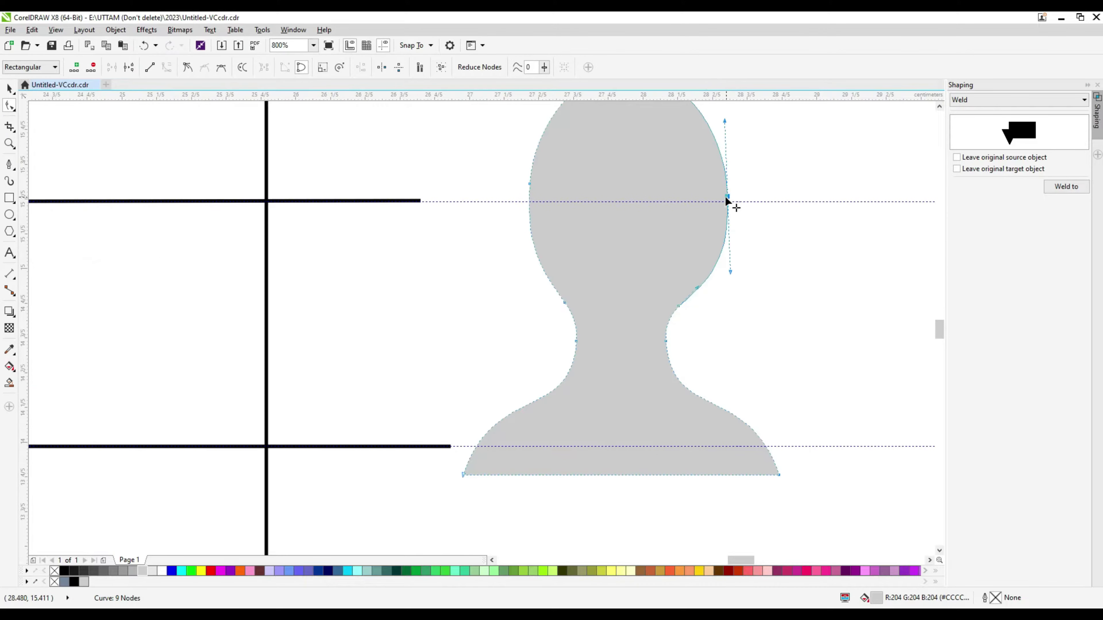
{"action": "left_click", "coordinate": [716, 233]}
{"action": "scroll", "coordinate": [716, 234], "scroll_direction": "down", "scroll_amount": 2}
{"action": "left_click", "coordinate": [9, 89]}
{"action": "scroll", "coordinate": [526, 256], "scroll_direction": "down", "scroll_amount": 2}
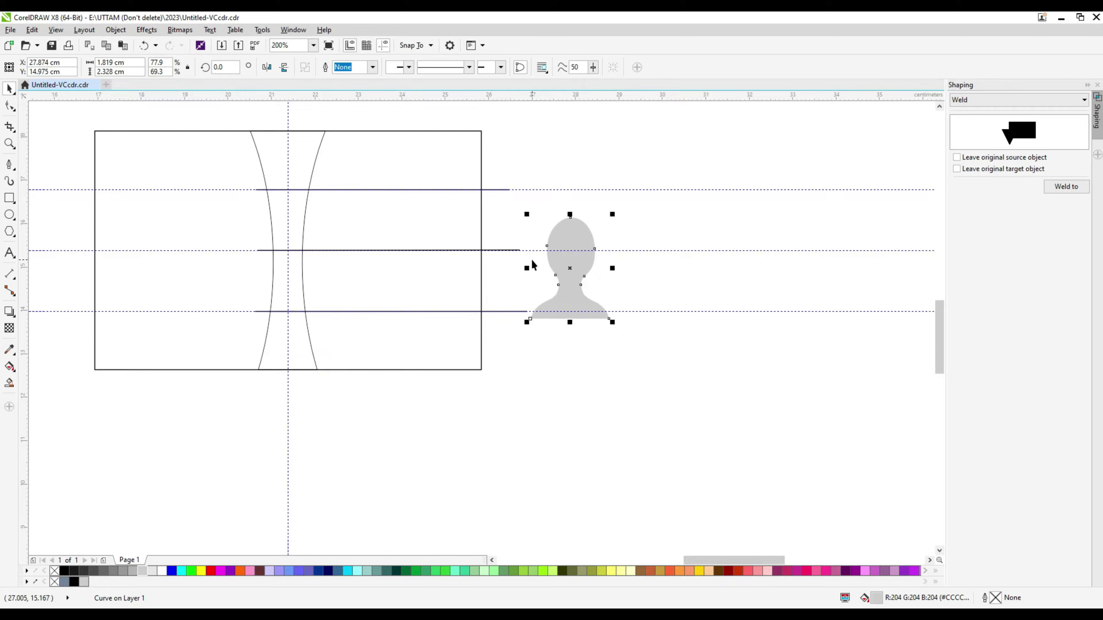
Create a Boundary outline around the head, keeping the original, and send it behind.
{"action": "left_click", "coordinate": [1016, 100]}
{"action": "left_click", "coordinate": [994, 178]}
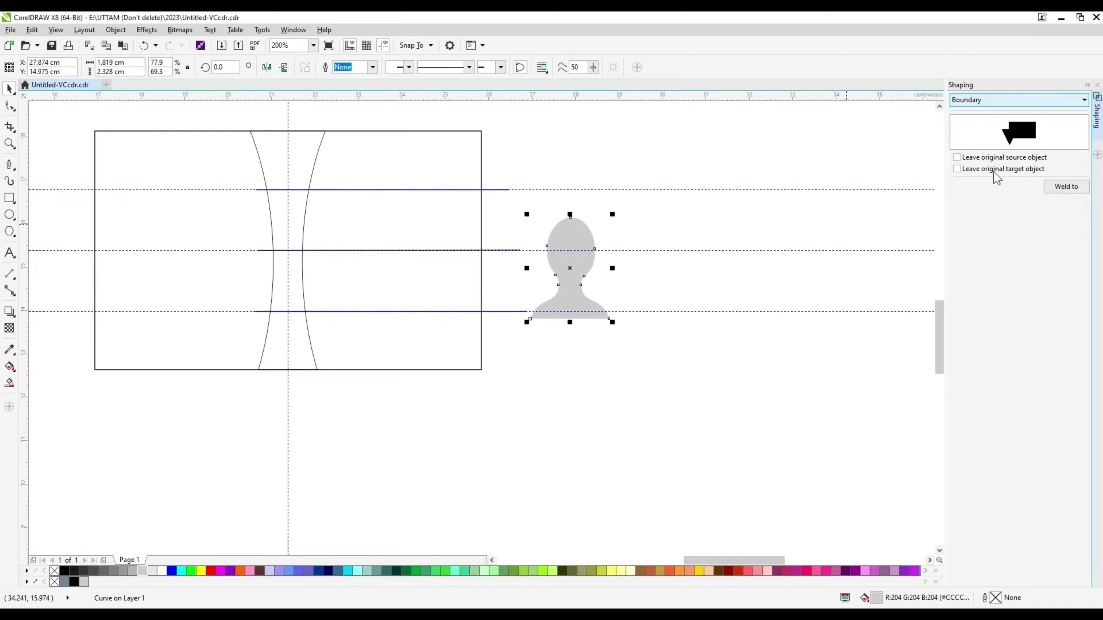
{"action": "left_click", "coordinate": [1065, 186]}
{"action": "scroll", "coordinate": [541, 273], "scroll_direction": "up", "scroll_amount": 2}
{"action": "right_click", "coordinate": [564, 270]}
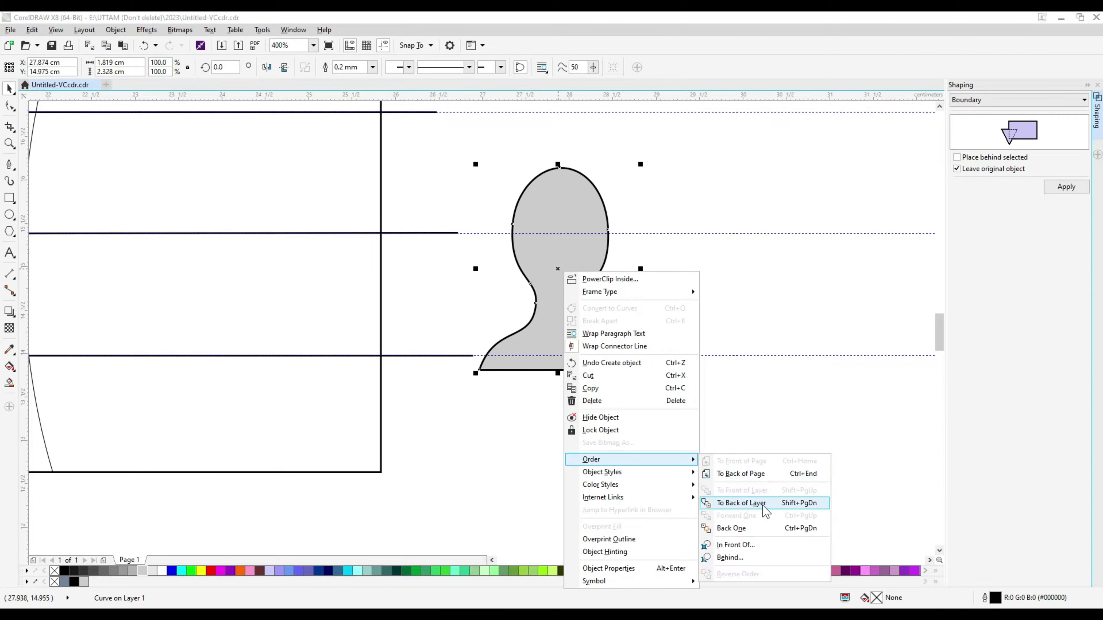
{"action": "left_click", "coordinate": [754, 525]}
Offset the boundary outline from the head and bring it forward one level.
{"action": "left_click_drag", "start_coordinate": [565, 273], "coordinate": [593, 274]}
{"action": "right_click", "coordinate": [622, 278]}
{"action": "mouse_move", "coordinate": [649, 465]}
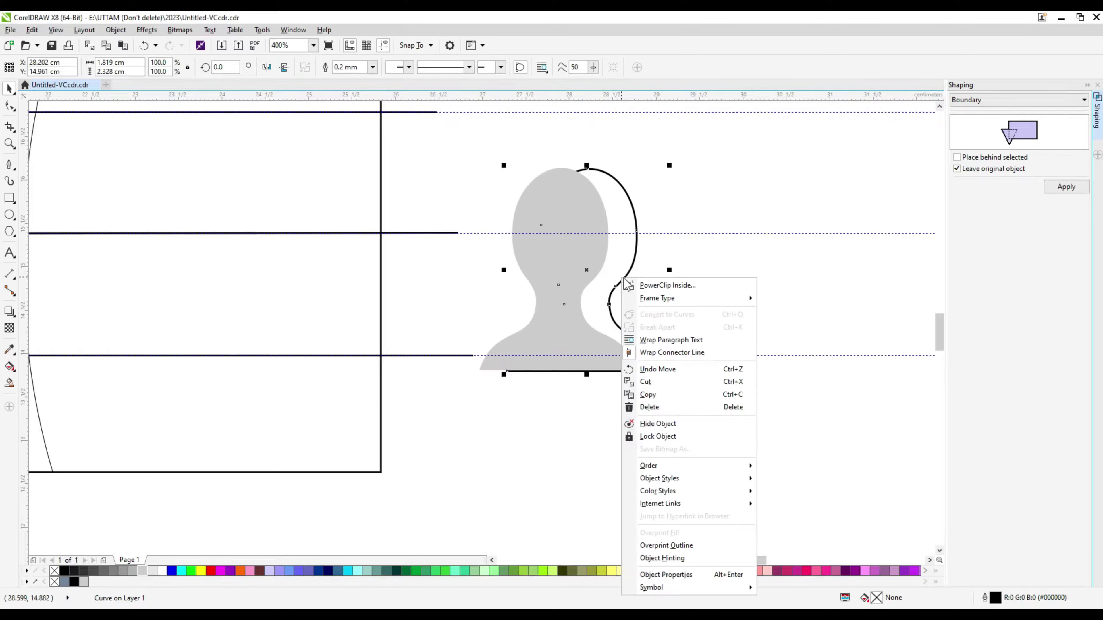
{"action": "left_click", "coordinate": [815, 517]}
{"action": "scroll", "coordinate": [532, 344], "scroll_direction": "up", "scroll_amount": 2}
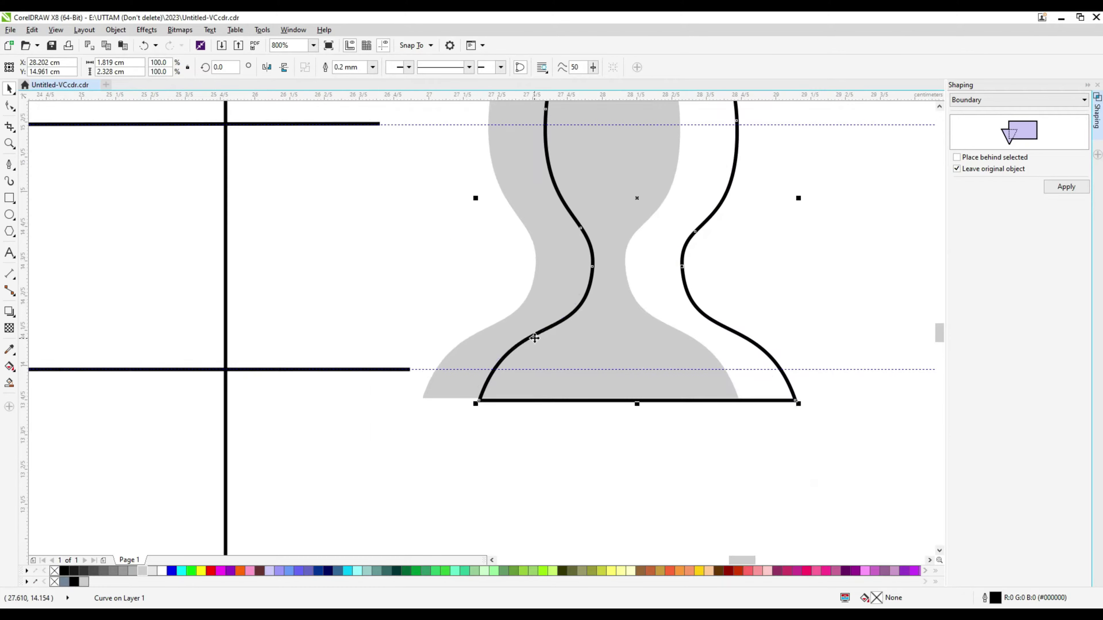
{"action": "left_click_drag", "start_coordinate": [550, 339], "coordinate": [519, 343]}
{"action": "scroll", "coordinate": [518, 343], "scroll_direction": "down", "scroll_amount": 2}
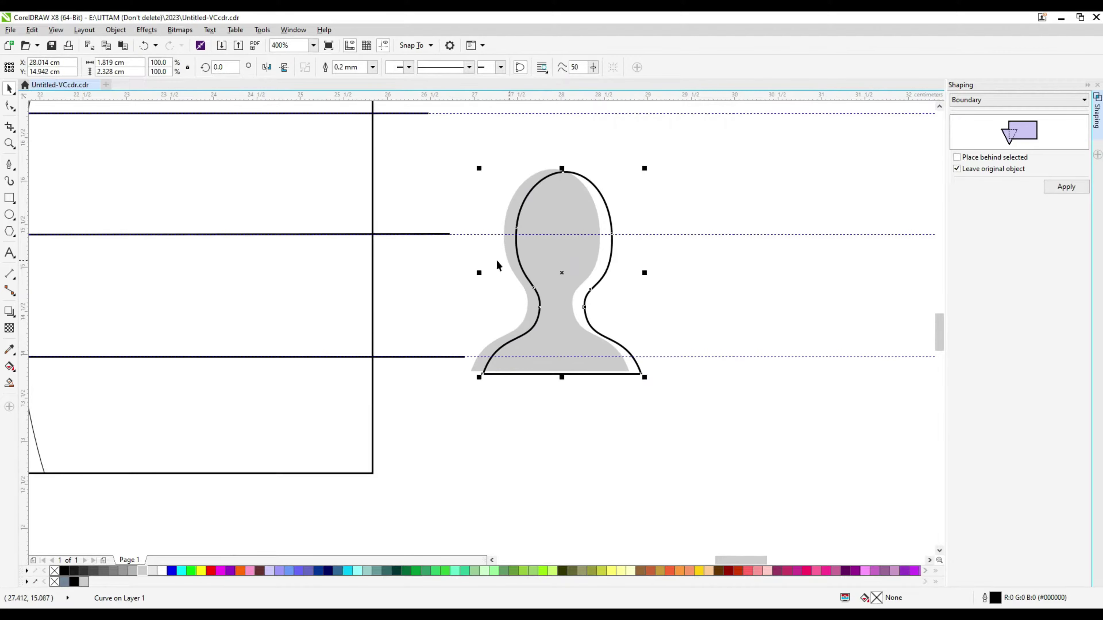
Smart Fill the gap as a darker shadow and delete the leftover outline.
{"action": "left_click", "coordinate": [9, 383]}
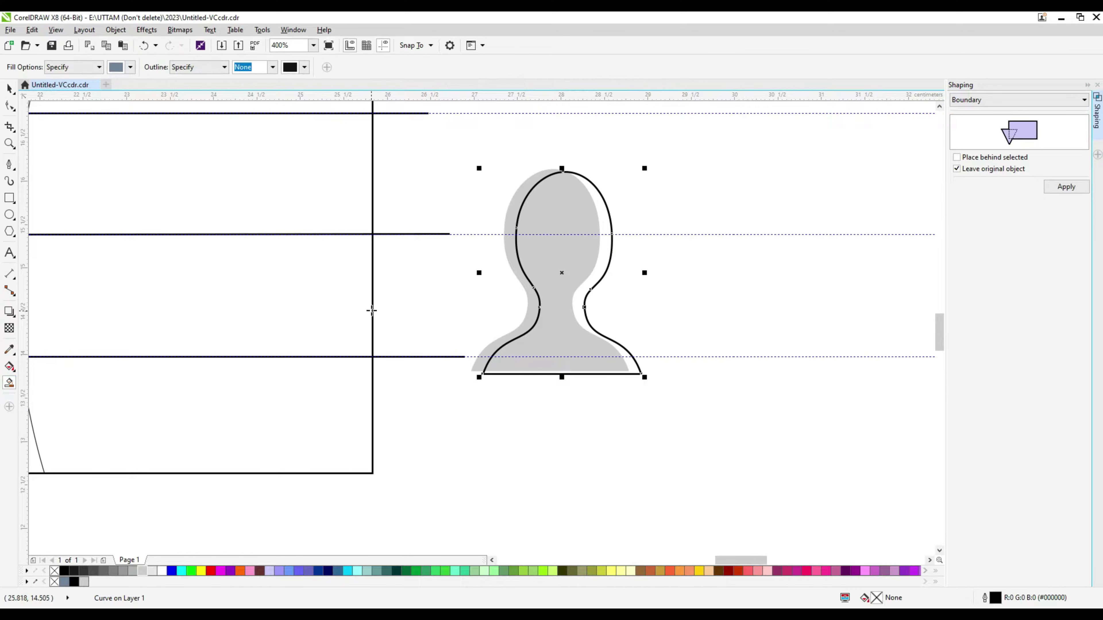
{"action": "key", "text": "space"}
{"action": "left_click_drag", "start_coordinate": [611, 260], "coordinate": [707, 261]}
{"action": "right_click", "coordinate": [706, 238]}
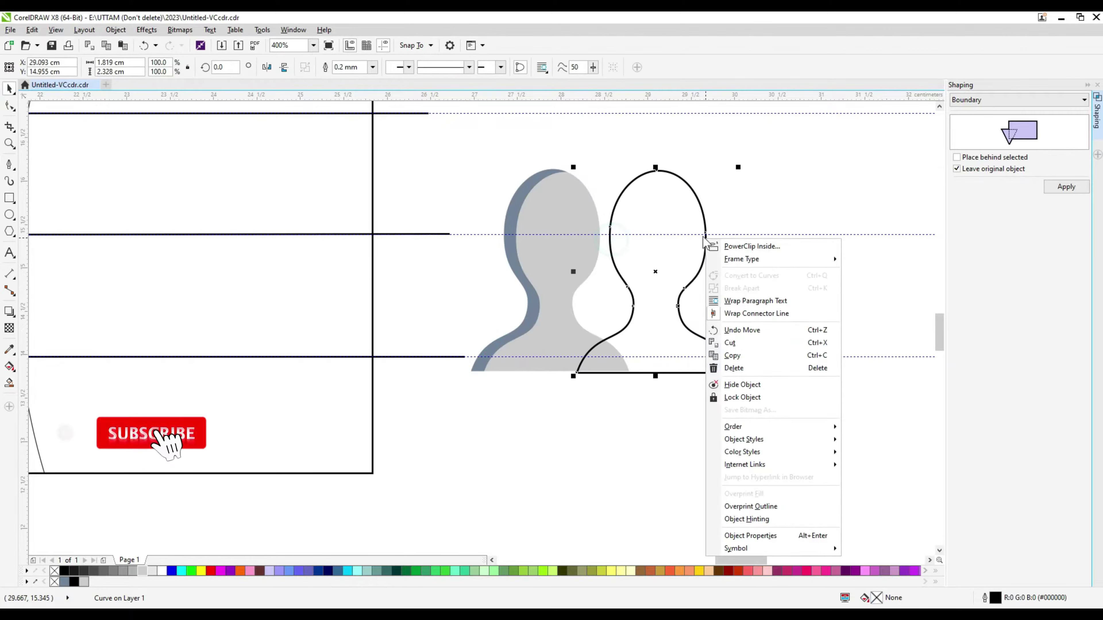
{"action": "left_click", "coordinate": [788, 372]}
Marquee-select both avatar pieces and stretch them slightly wider.
{"action": "left_click", "coordinate": [518, 299]}
{"action": "left_click", "coordinate": [736, 323]}
{"action": "scroll", "coordinate": [594, 298], "scroll_direction": "down", "scroll_amount": 4}
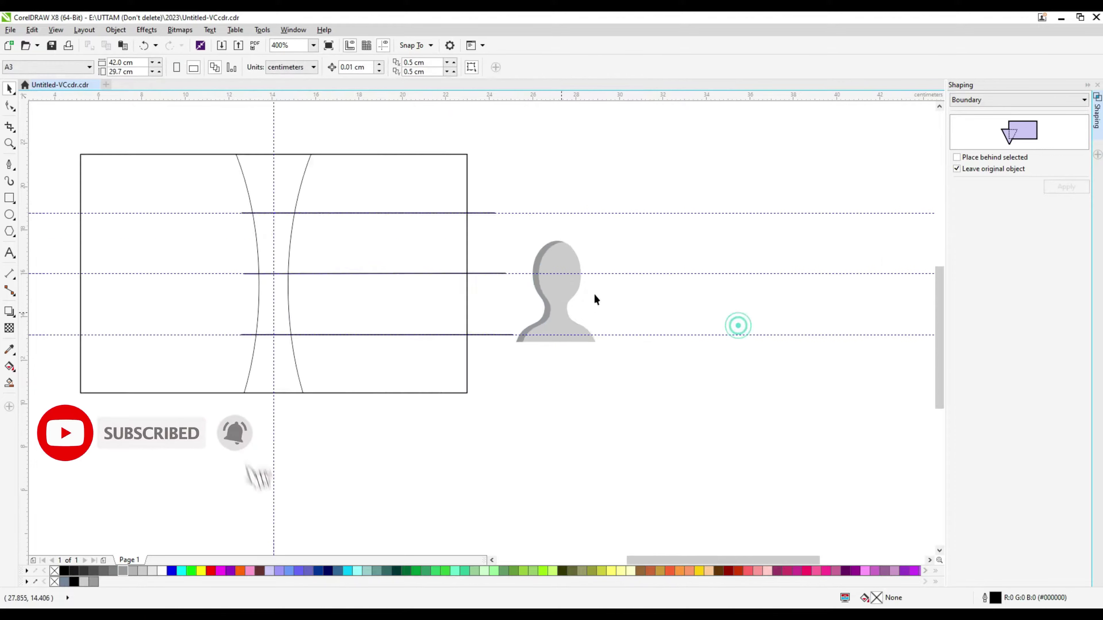
{"action": "left_click_drag", "start_coordinate": [628, 249], "coordinate": [536, 354]}
{"action": "scroll", "coordinate": [539, 290], "scroll_direction": "up", "scroll_amount": 2}
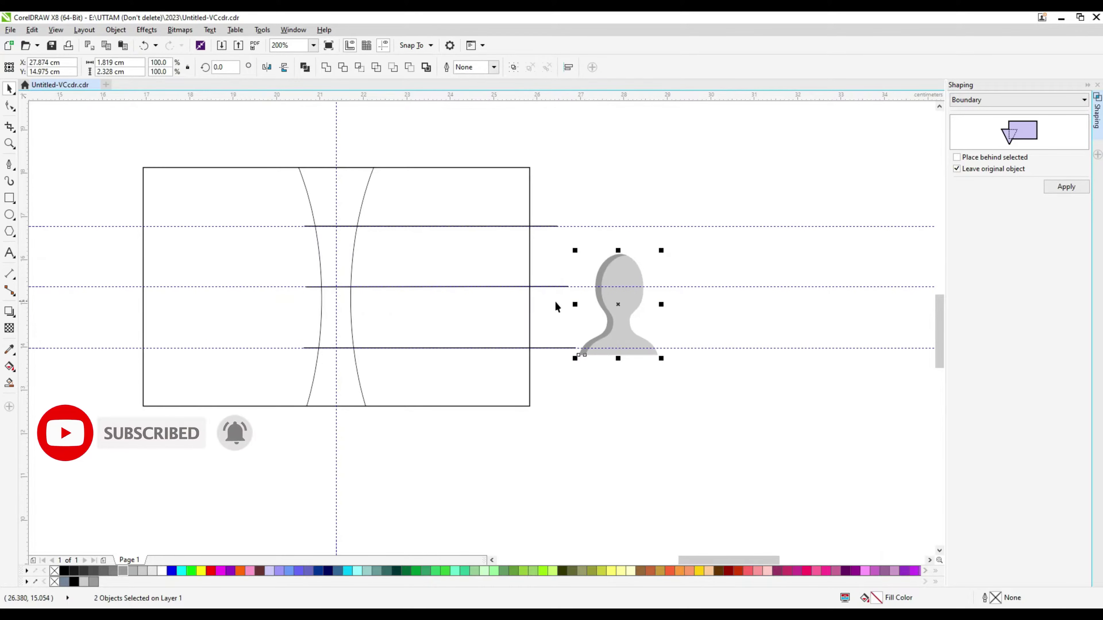
{"action": "left_click_drag", "start_coordinate": [661, 304], "coordinate": [668, 306]}
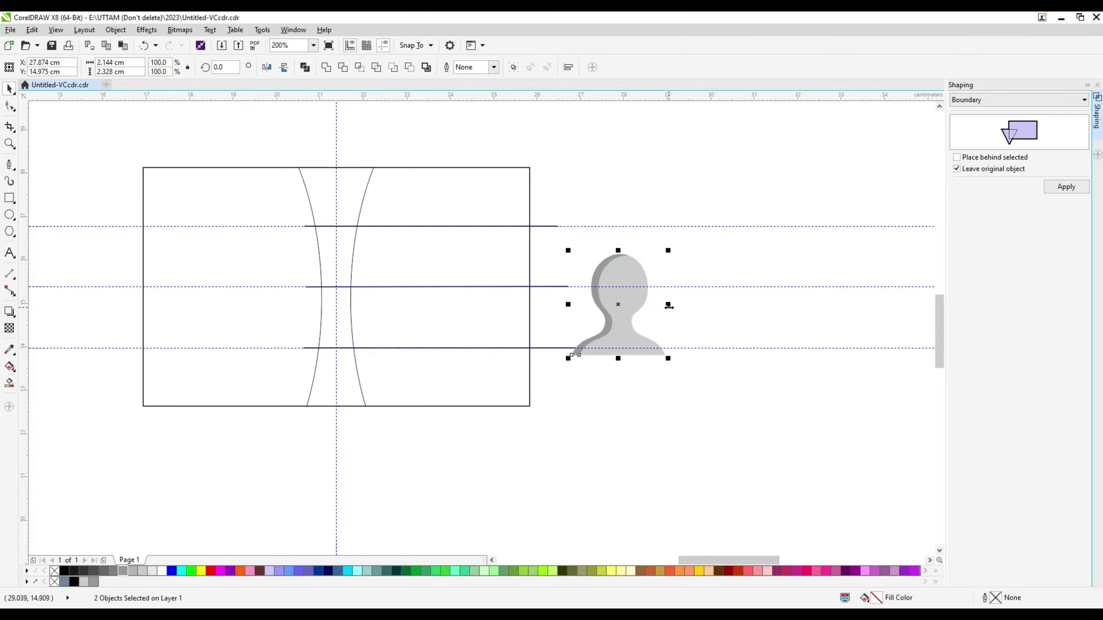
{"action": "scroll", "coordinate": [618, 249], "scroll_direction": "up", "scroll_amount": 1}
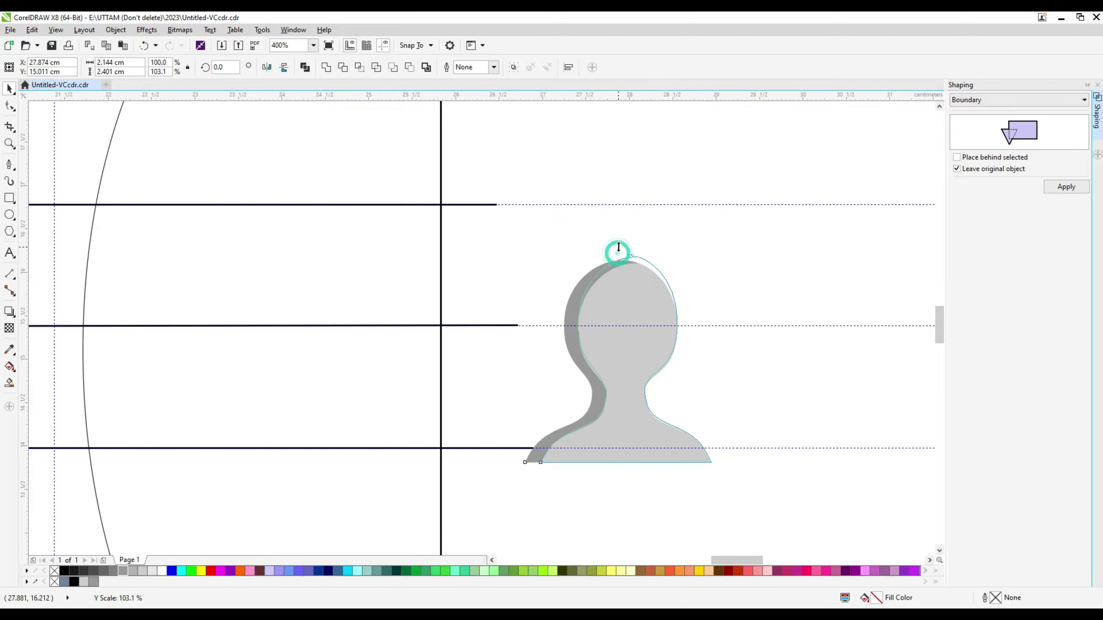
{"action": "scroll", "coordinate": [618, 249], "scroll_direction": "down", "scroll_amount": 1}
{"action": "scroll", "coordinate": [504, 350], "scroll_direction": "down", "scroll_amount": 1}
{"action": "key", "text": "Escape"}
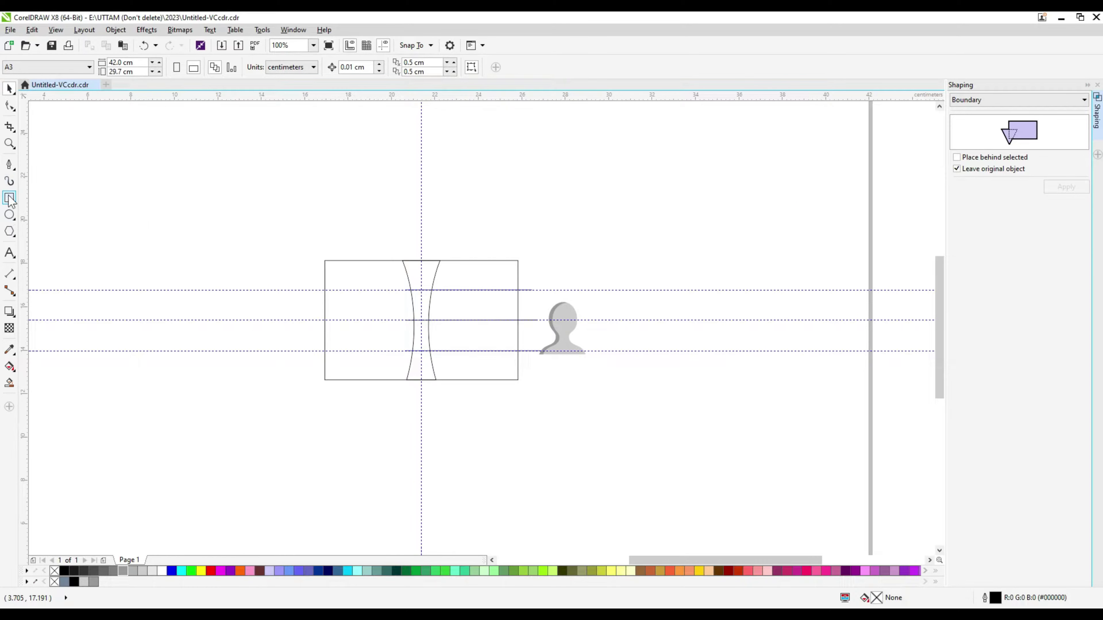
Draw an ellipse below the avatar, undoing a stray second ellipse.
{"action": "left_click", "coordinate": [9, 215]}
{"action": "scroll", "coordinate": [539, 382], "scroll_direction": "up", "scroll_amount": 2}
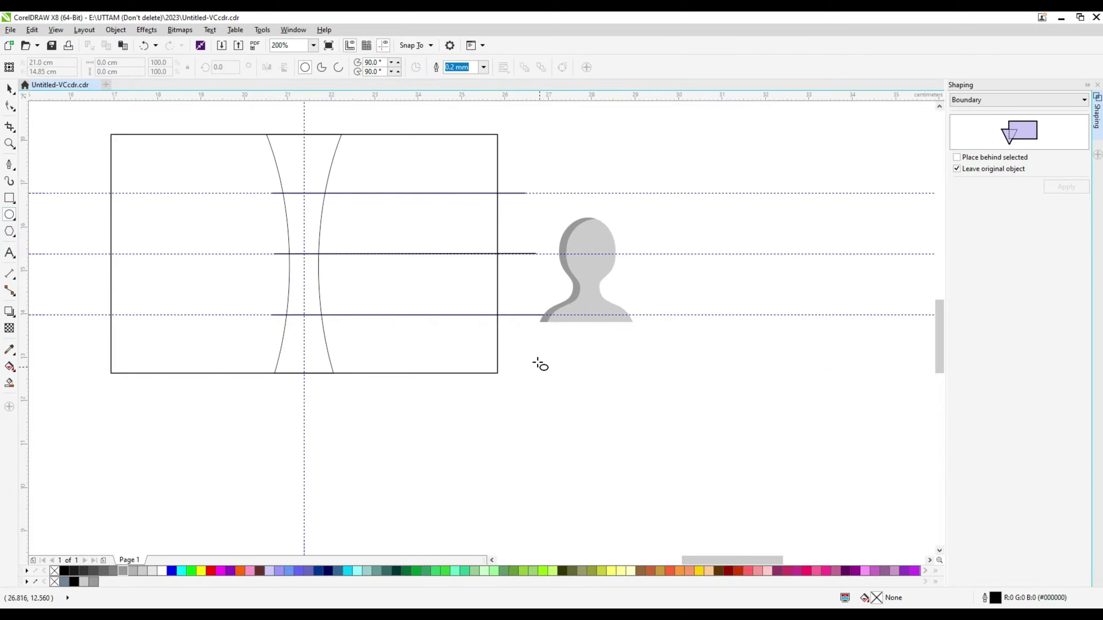
{"action": "left_click_drag", "start_coordinate": [533, 357], "coordinate": [637, 479]}
{"action": "left_click_drag", "start_coordinate": [672, 385], "coordinate": [582, 470]}
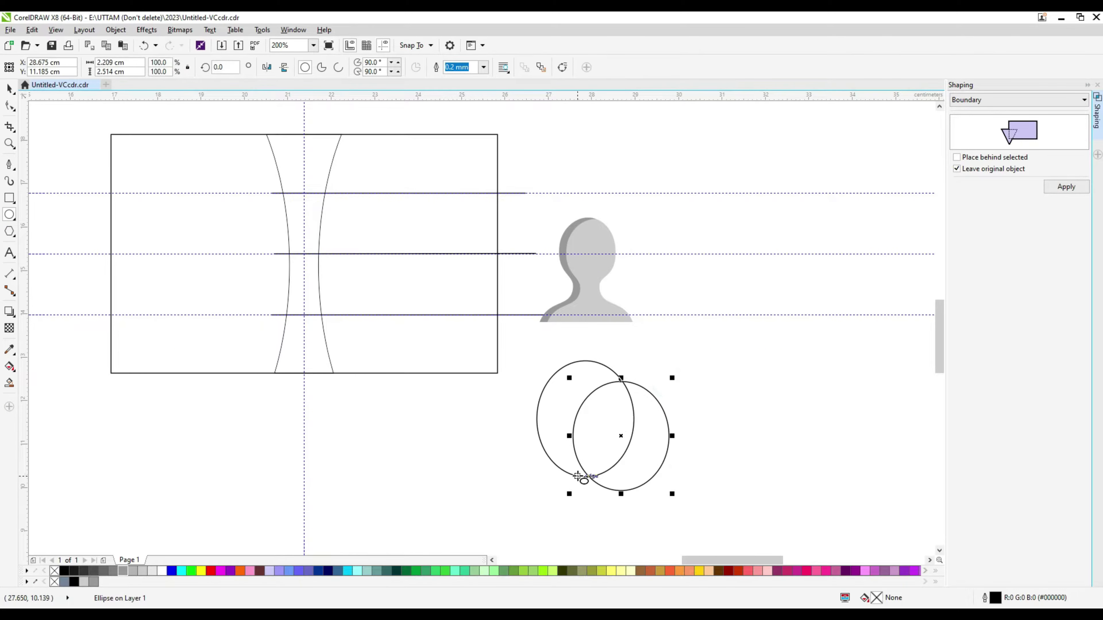
{"action": "key", "text": "ctrl+z"}
{"action": "key", "text": "space"}
Copy and paste the ellipse, offsetting the copy to the right.
{"action": "right_click", "coordinate": [547, 381]}
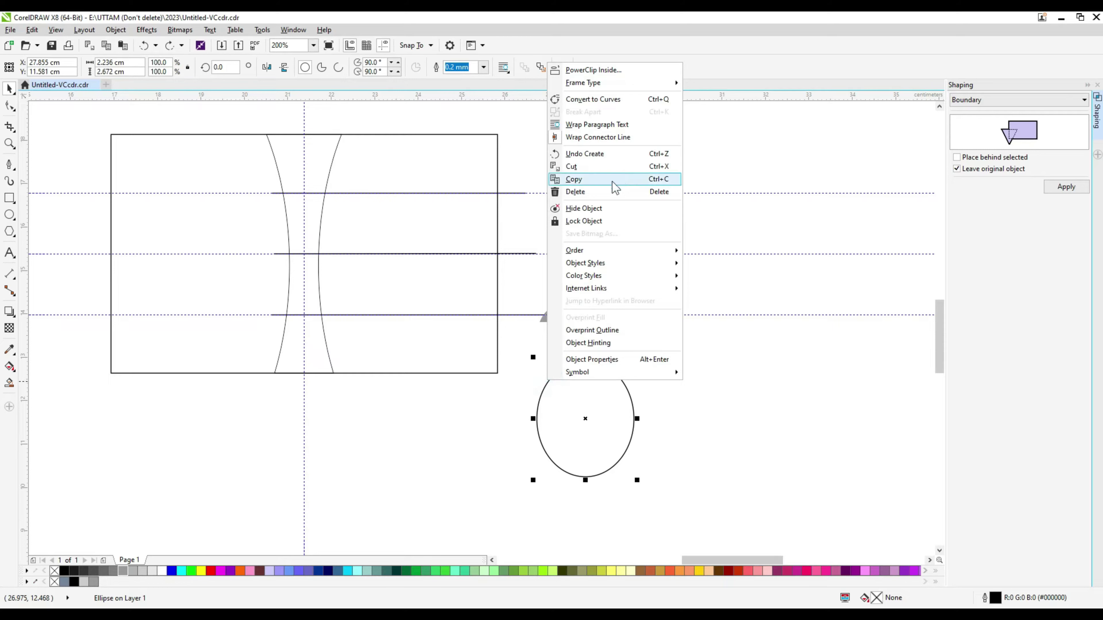
{"action": "left_click", "coordinate": [573, 179]}
{"action": "right_click", "coordinate": [671, 413]}
{"action": "left_click", "coordinate": [695, 482]}
{"action": "left_click_drag", "start_coordinate": [584, 420], "coordinate": [613, 420]}
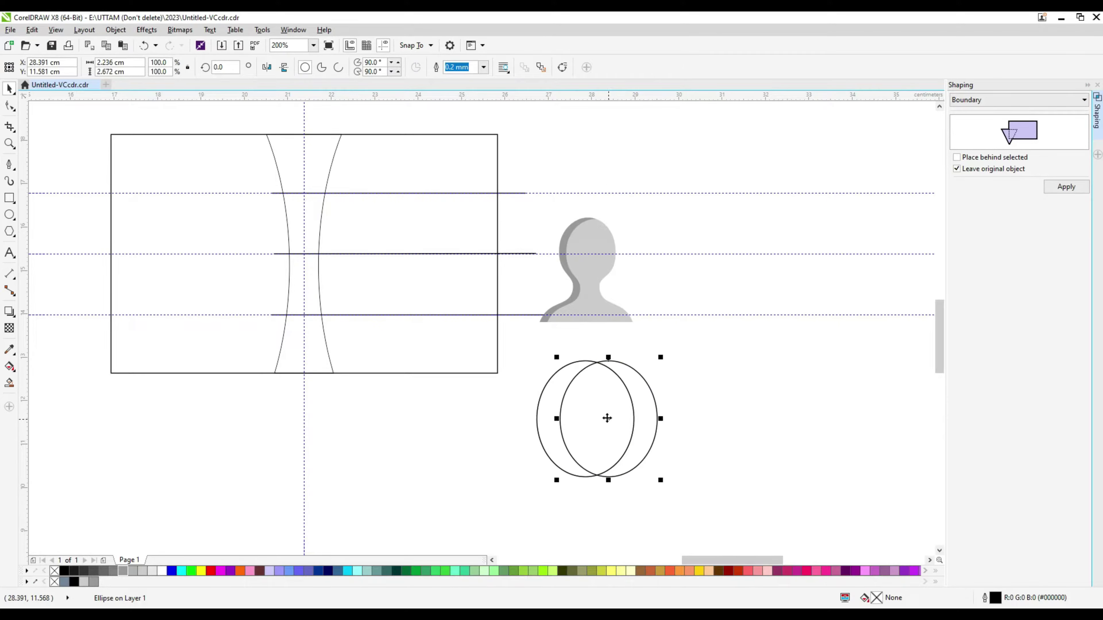
Smart Fill the left crescent and delete the ellipses, leaving the slate-blue crescent.
{"action": "left_click", "coordinate": [9, 386]}
{"action": "left_click", "coordinate": [548, 399]}
{"action": "left_click", "coordinate": [10, 89]}
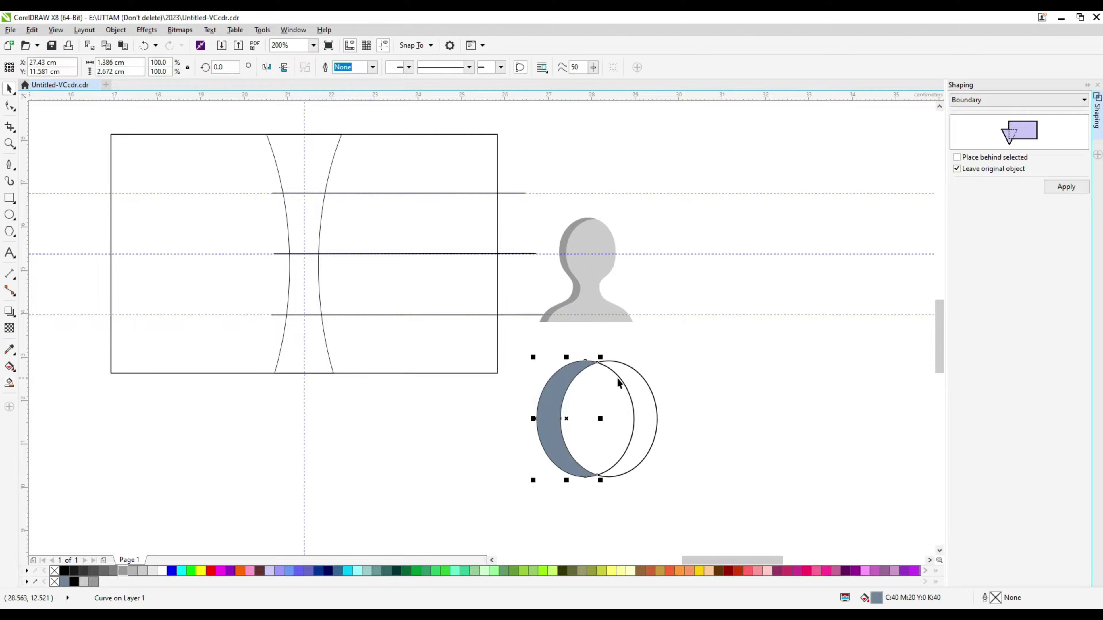
{"action": "left_click", "coordinate": [638, 375], "text": "shift"}
{"action": "right_click", "coordinate": [637, 376]}
{"action": "left_click", "coordinate": [553, 424]}
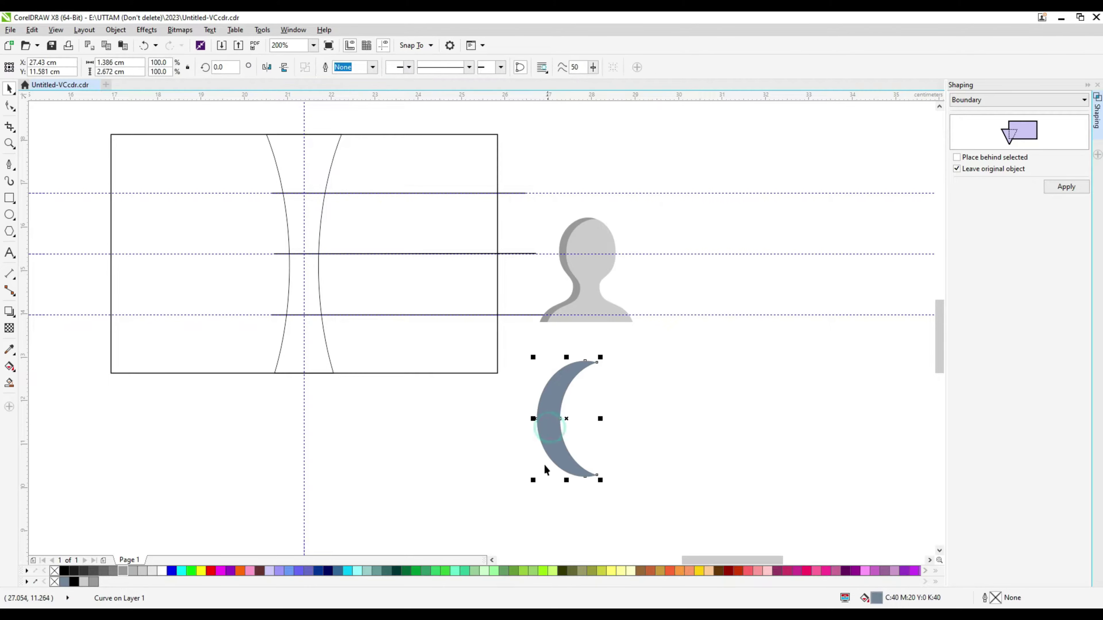
Draw a small rectangle over the crescent's top tip.
{"action": "key", "text": "F7"}
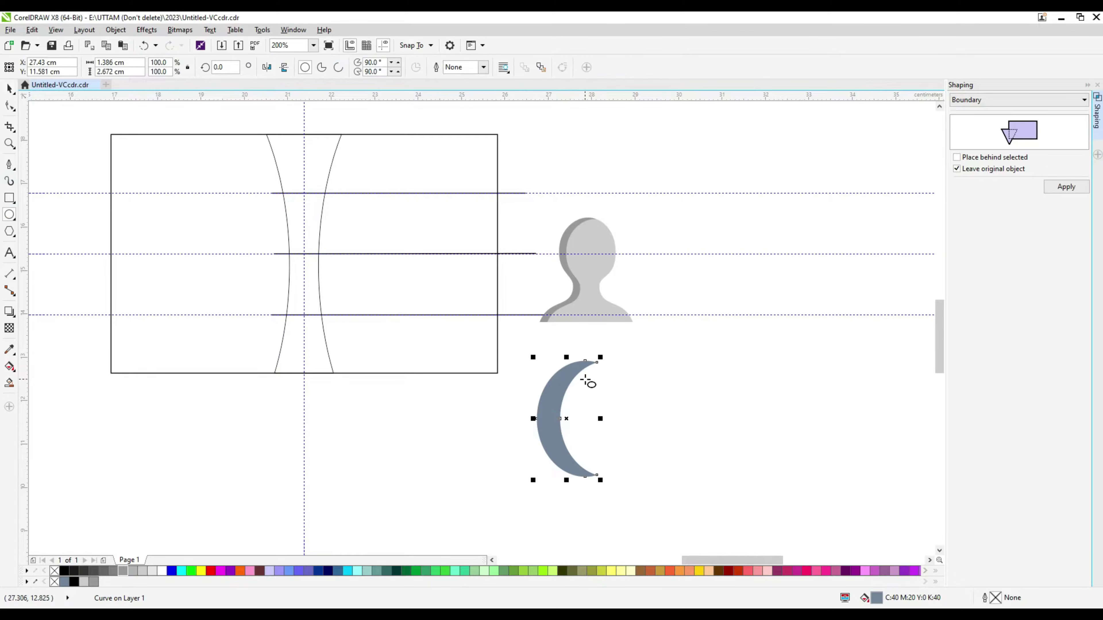
{"action": "scroll", "coordinate": [586, 381], "scroll_direction": "up", "scroll_amount": 2}
{"action": "left_click", "coordinate": [10, 199]}
{"action": "left_click_drag", "start_coordinate": [541, 334], "coordinate": [608, 392]}
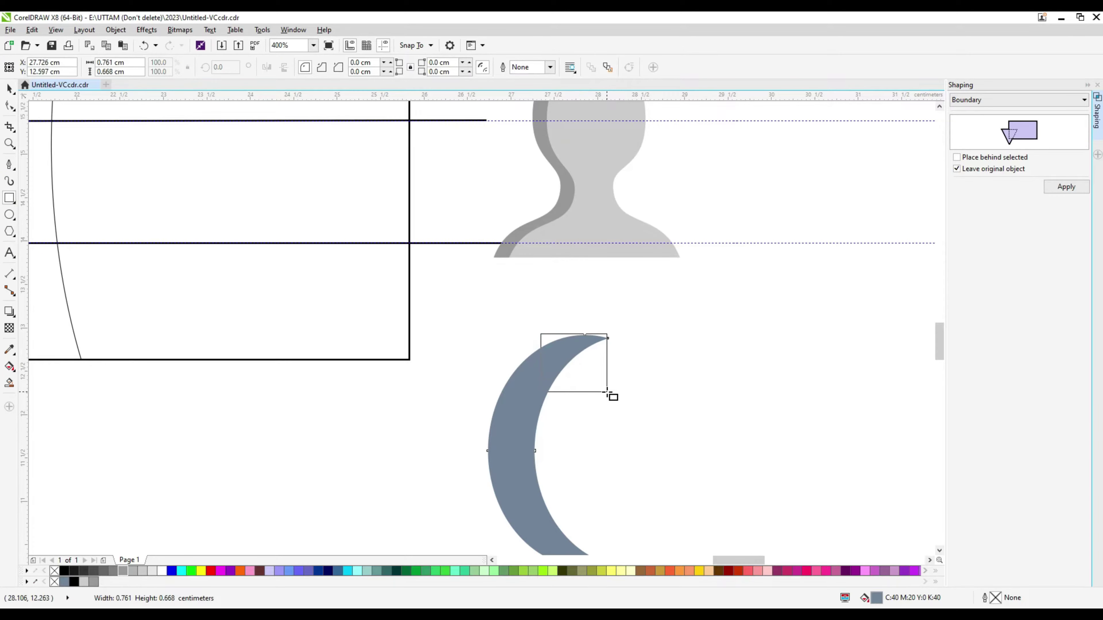
{"action": "left_click", "coordinate": [9, 382]}
Fill the square on the crescent tip, delete the loose rectangle, and weld both pieces.
{"action": "left_click", "coordinate": [583, 376]}
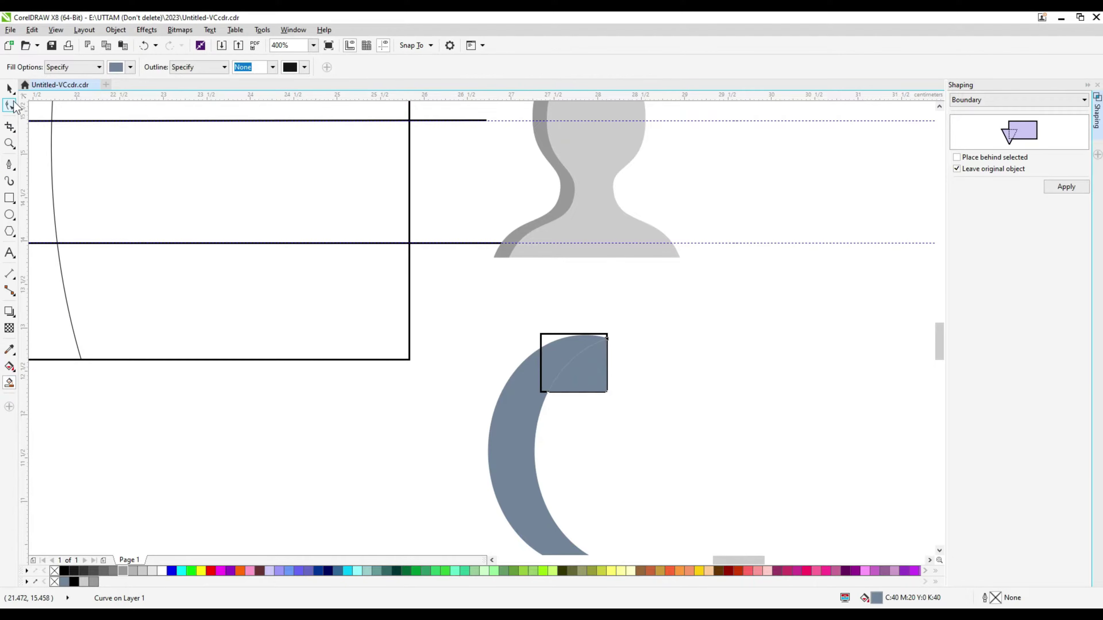
{"action": "key", "text": "space"}
{"action": "left_click_drag", "start_coordinate": [556, 340], "coordinate": [710, 319]}
{"action": "right_click", "coordinate": [696, 330]}
{"action": "left_click", "coordinate": [752, 425]}
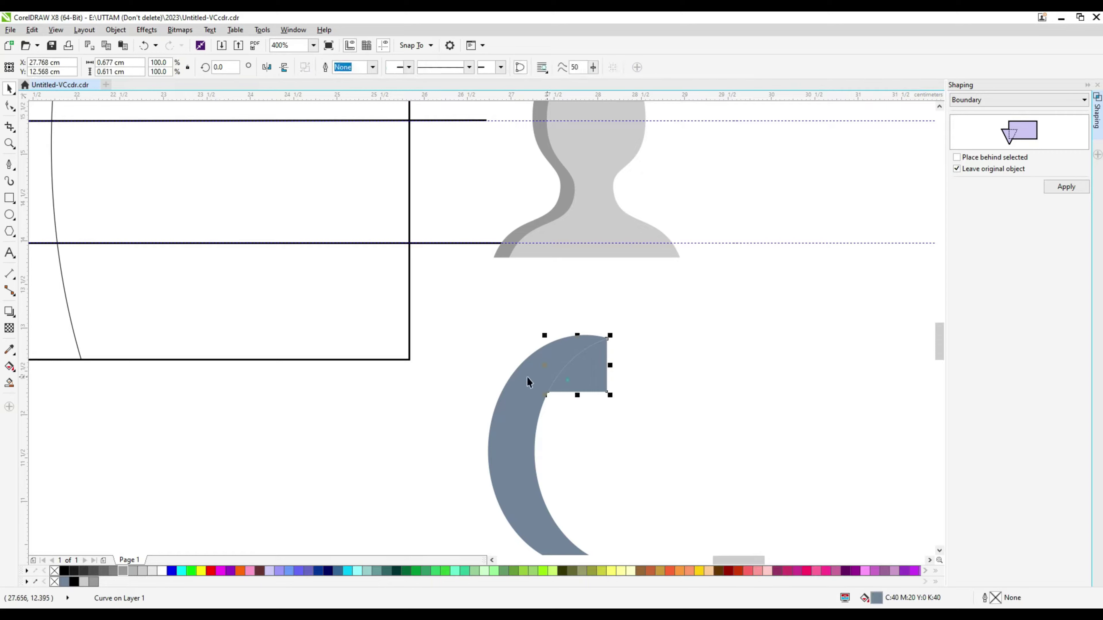
{"action": "left_click", "coordinate": [531, 387], "text": "shift"}
{"action": "left_click", "coordinate": [326, 69]}
Smooth the curve's top arc and raise its lower-right node.
{"action": "left_click", "coordinate": [9, 106]}
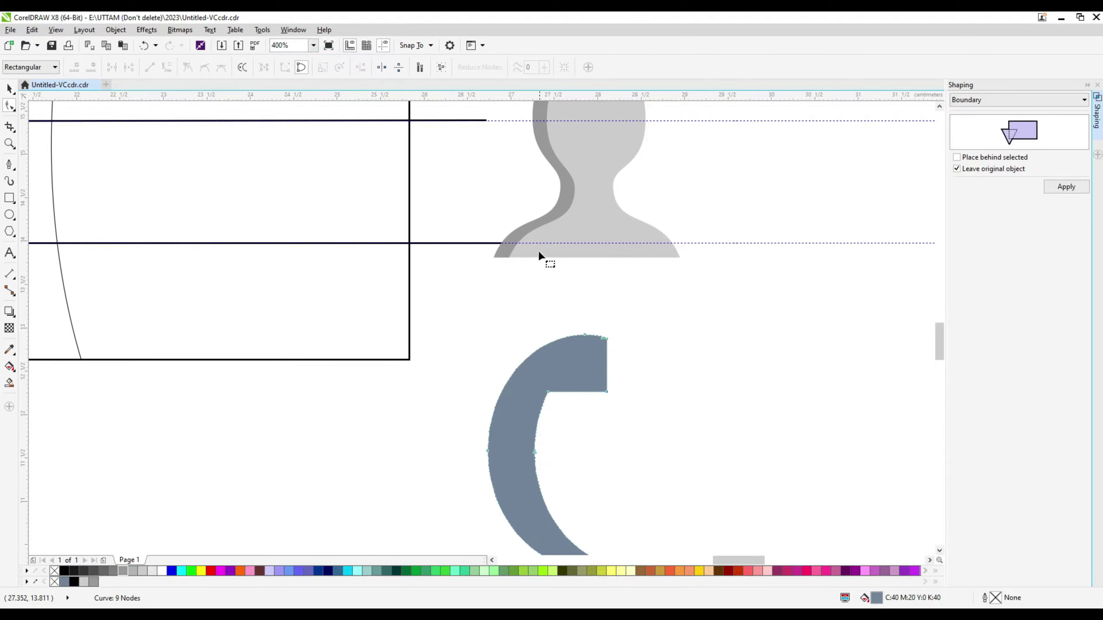
{"action": "scroll", "coordinate": [555, 347], "scroll_direction": "up", "scroll_amount": 2}
{"action": "left_click", "coordinate": [542, 329]}
{"action": "left_click_drag", "start_coordinate": [542, 328], "coordinate": [608, 322]}
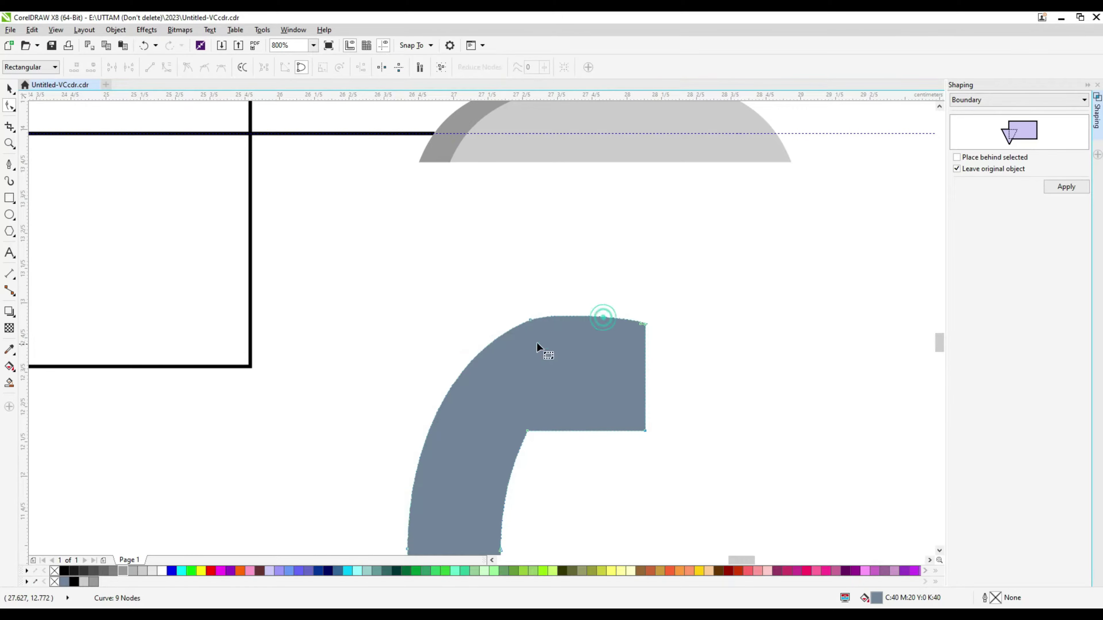
{"action": "left_click", "coordinate": [482, 347]}
{"action": "left_click", "coordinate": [530, 320]}
{"action": "scroll", "coordinate": [588, 349], "scroll_direction": "down", "scroll_amount": 2}
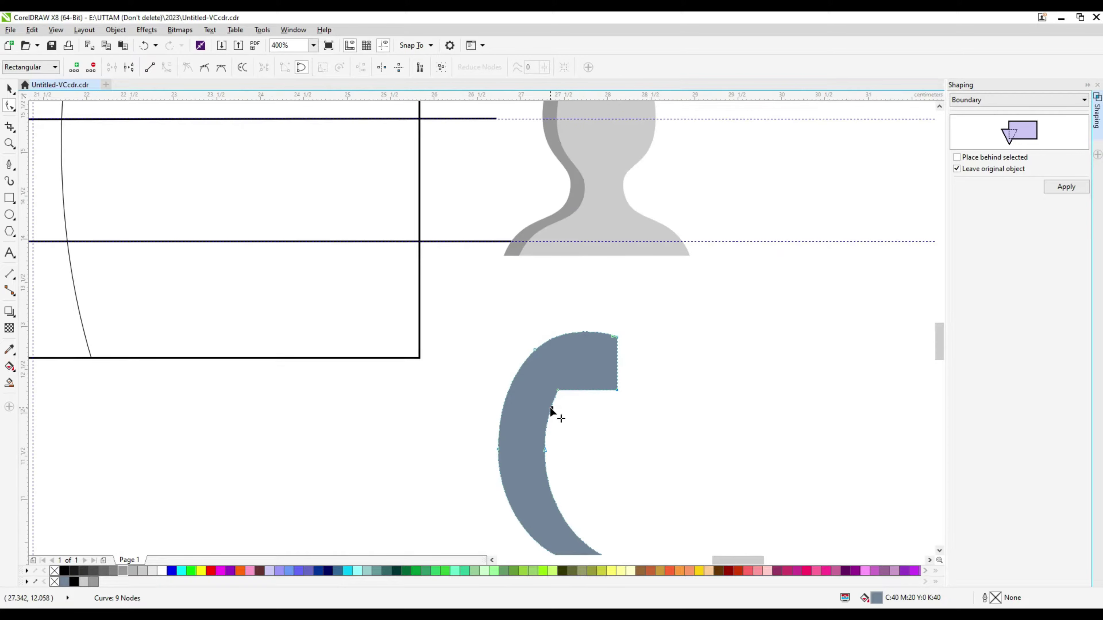
{"action": "scroll", "coordinate": [607, 403], "scroll_direction": "up", "scroll_amount": 3}
{"action": "left_click_drag", "start_coordinate": [648, 364], "coordinate": [647, 354]}
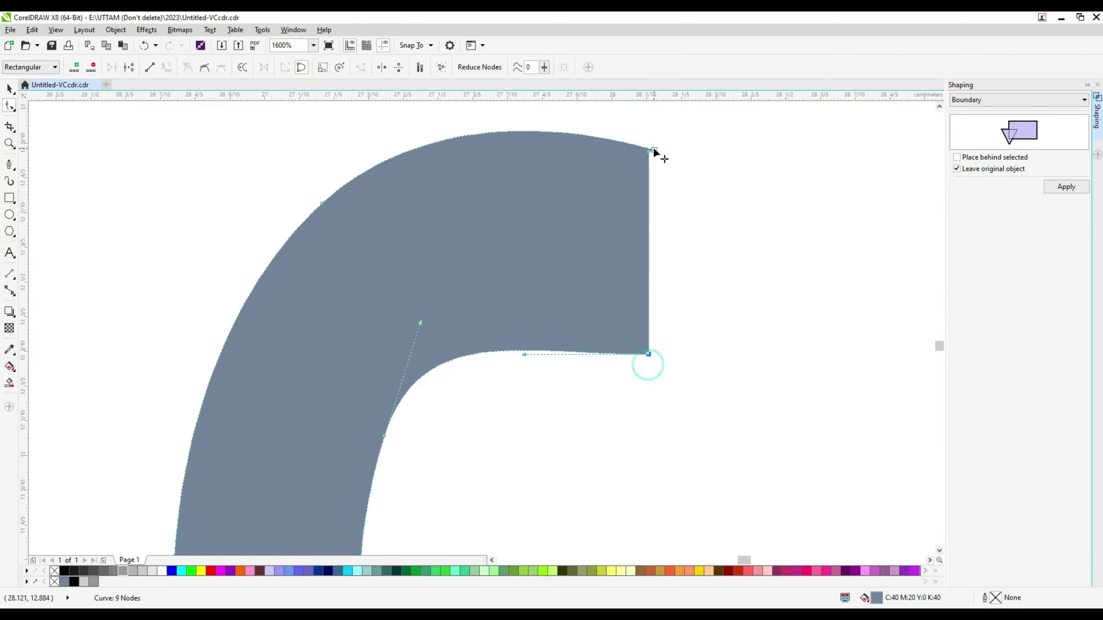
Round the top-right corner, lower the inner node, and flatten the inner and outer edges.
{"action": "scroll", "coordinate": [665, 169], "scroll_direction": "up", "scroll_amount": 1}
{"action": "left_click", "coordinate": [644, 158]}
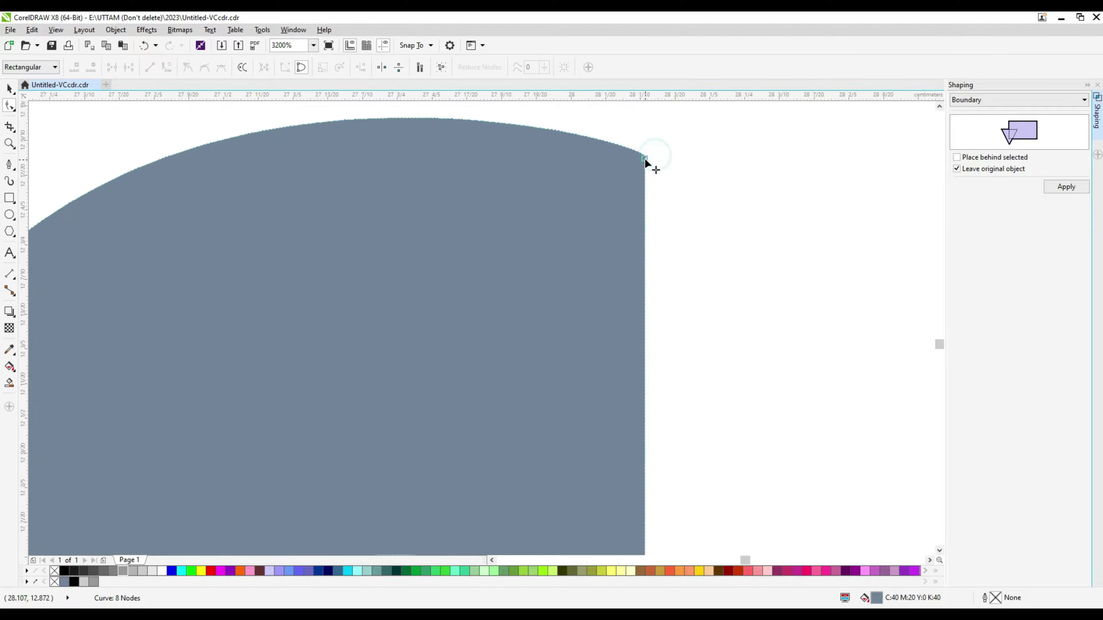
{"action": "double_click", "coordinate": [645, 158]}
{"action": "scroll", "coordinate": [644, 191], "scroll_direction": "down", "scroll_amount": 1}
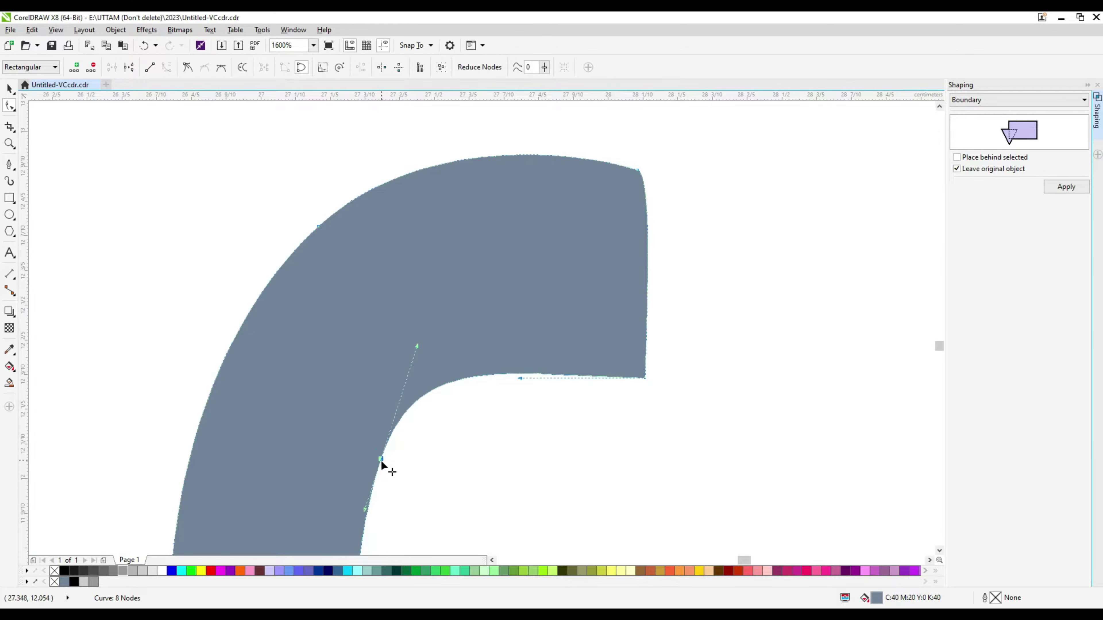
{"action": "left_click_drag", "start_coordinate": [644, 379], "coordinate": [644, 417]}
{"action": "scroll", "coordinate": [560, 327], "scroll_direction": "down", "scroll_amount": 1}
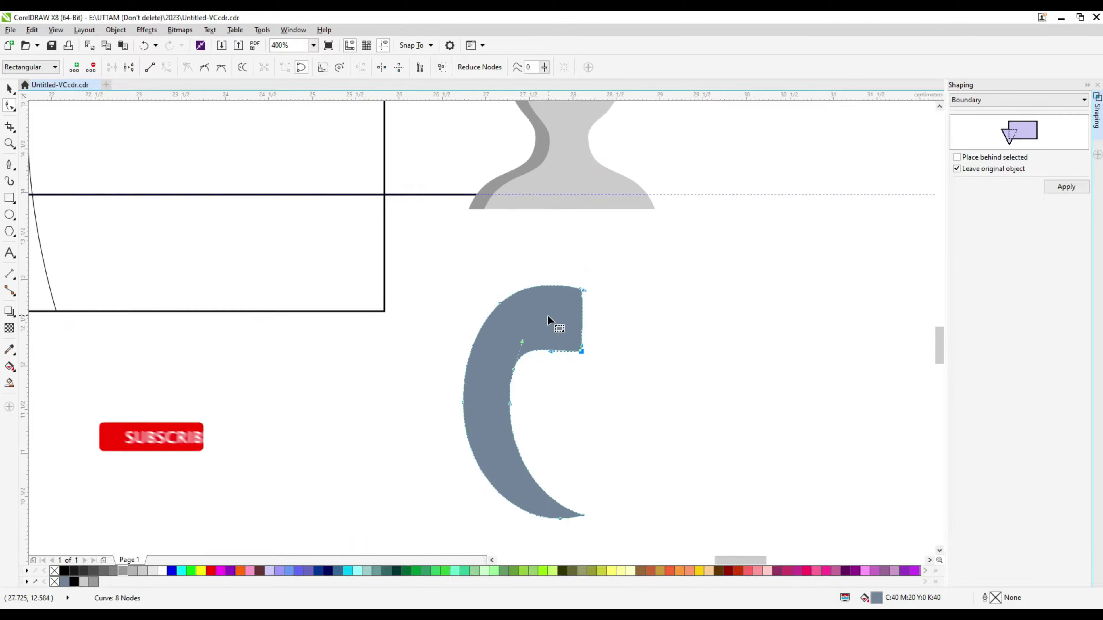
{"action": "double_click", "coordinate": [515, 344]}
{"action": "left_click_drag", "start_coordinate": [545, 338], "coordinate": [554, 342]}
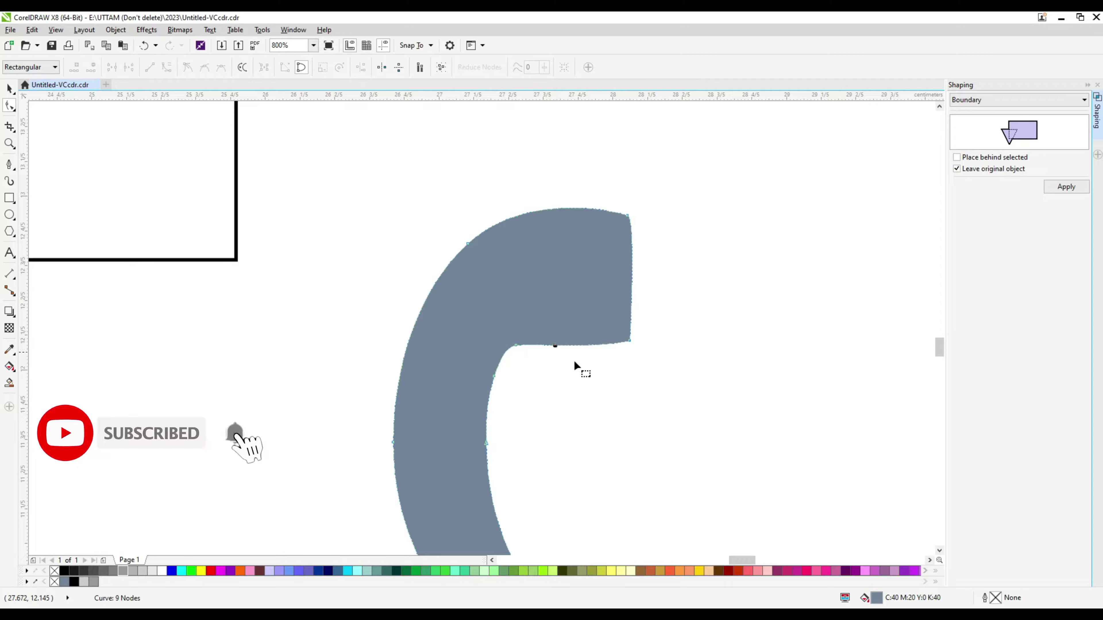
{"action": "left_click_drag", "start_coordinate": [554, 206], "coordinate": [560, 213]}
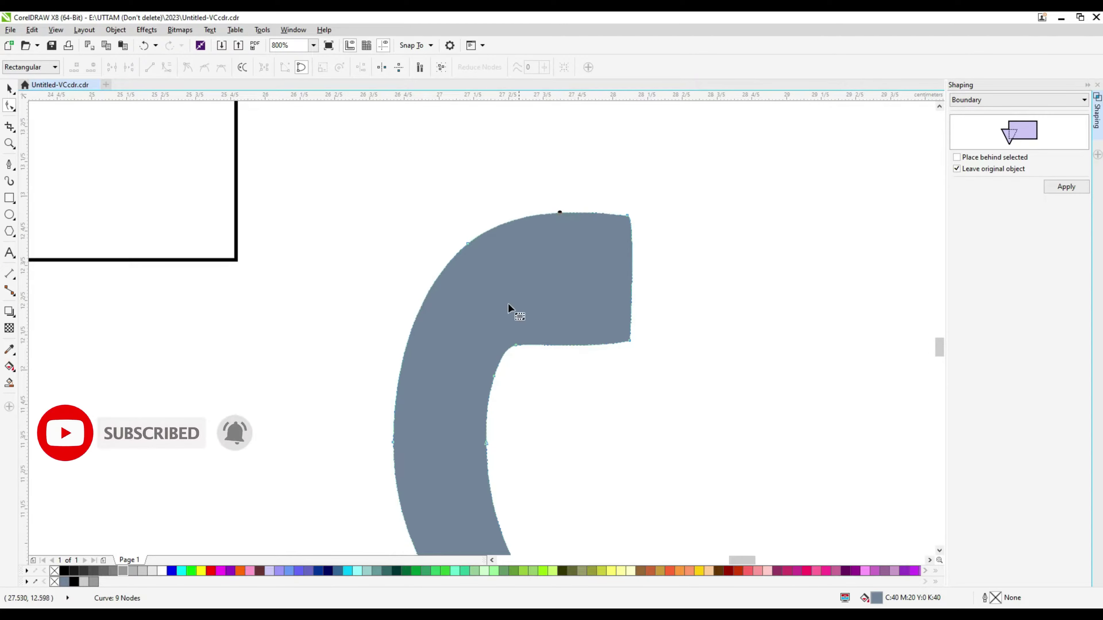
{"action": "left_click_drag", "start_coordinate": [394, 442], "coordinate": [401, 442]}
Add two nodes on the right edge and bulge it outward.
{"action": "scroll", "coordinate": [638, 275], "scroll_direction": "up", "scroll_amount": 1}
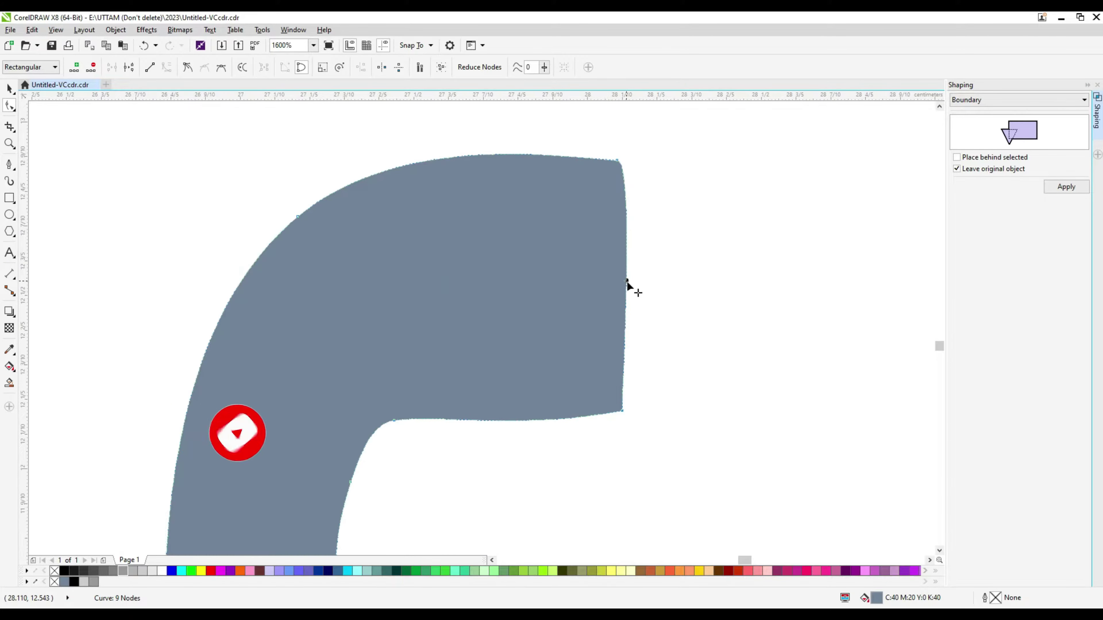
{"action": "left_click", "coordinate": [627, 280]}
{"action": "double_click", "coordinate": [589, 157]}
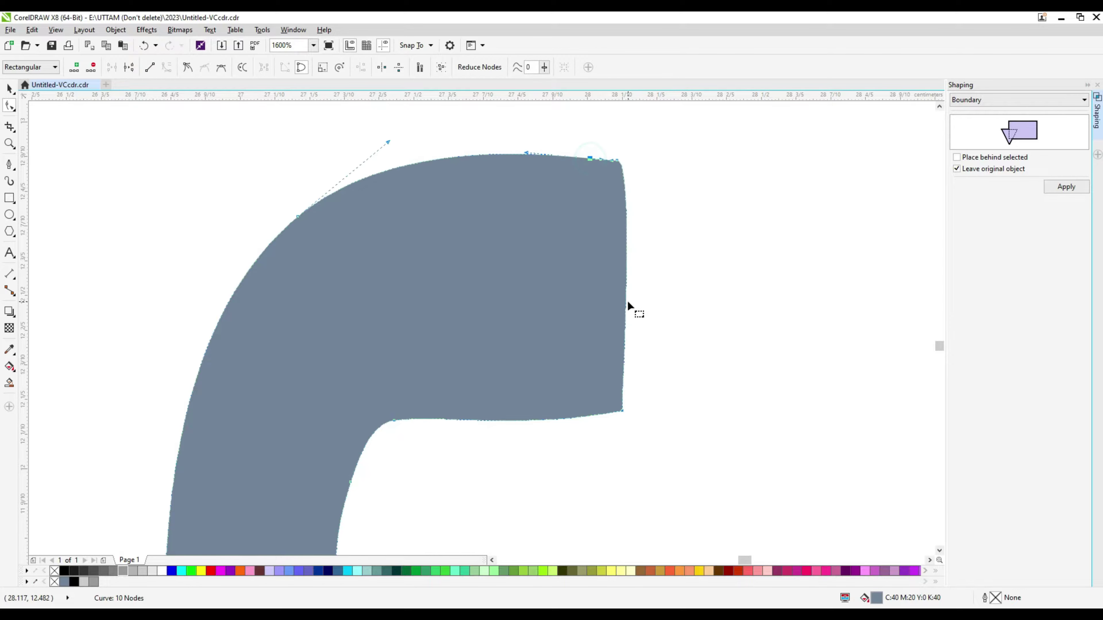
{"action": "double_click", "coordinate": [627, 306]}
{"action": "left_click_drag", "start_coordinate": [627, 306], "coordinate": [639, 302]}
{"action": "left_click", "coordinate": [612, 412]}
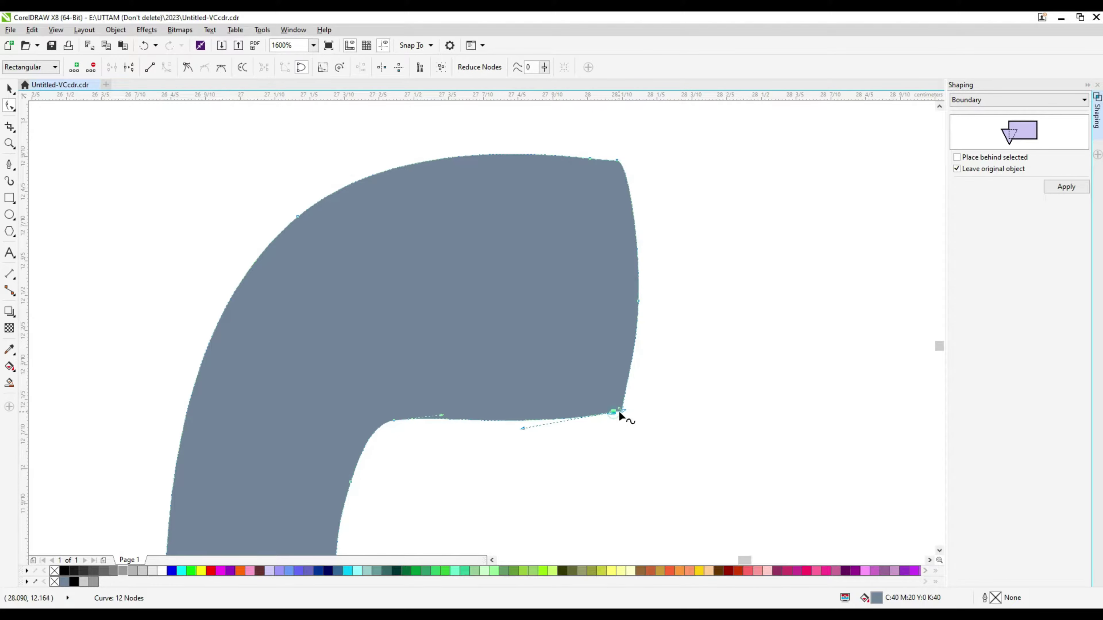
{"action": "scroll", "coordinate": [640, 396], "scroll_direction": "down", "scroll_amount": 2}
{"action": "scroll", "coordinate": [493, 379], "scroll_direction": "up", "scroll_amount": 2}
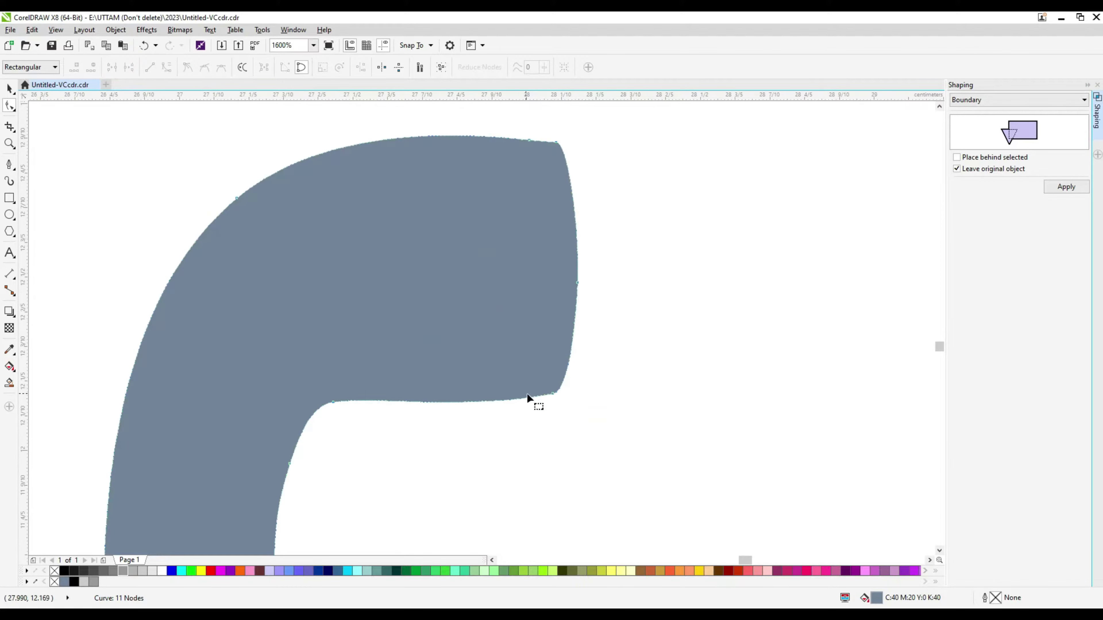
Delete extra right-edge nodes and round the inner corner, leaving 9 nodes.
{"action": "left_click", "coordinate": [521, 397]}
{"action": "key", "text": "Delete"}
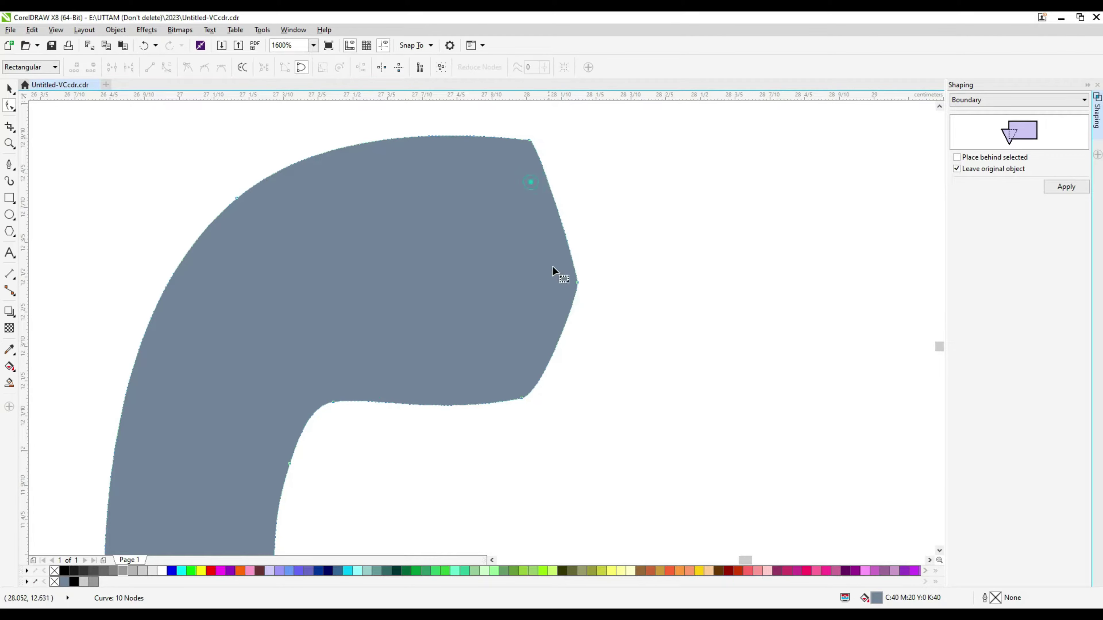
{"action": "double_click", "coordinate": [577, 283]}
{"action": "scroll", "coordinate": [509, 251], "scroll_direction": "down", "scroll_amount": 2}
{"action": "scroll", "coordinate": [499, 235], "scroll_direction": "up", "scroll_amount": 2}
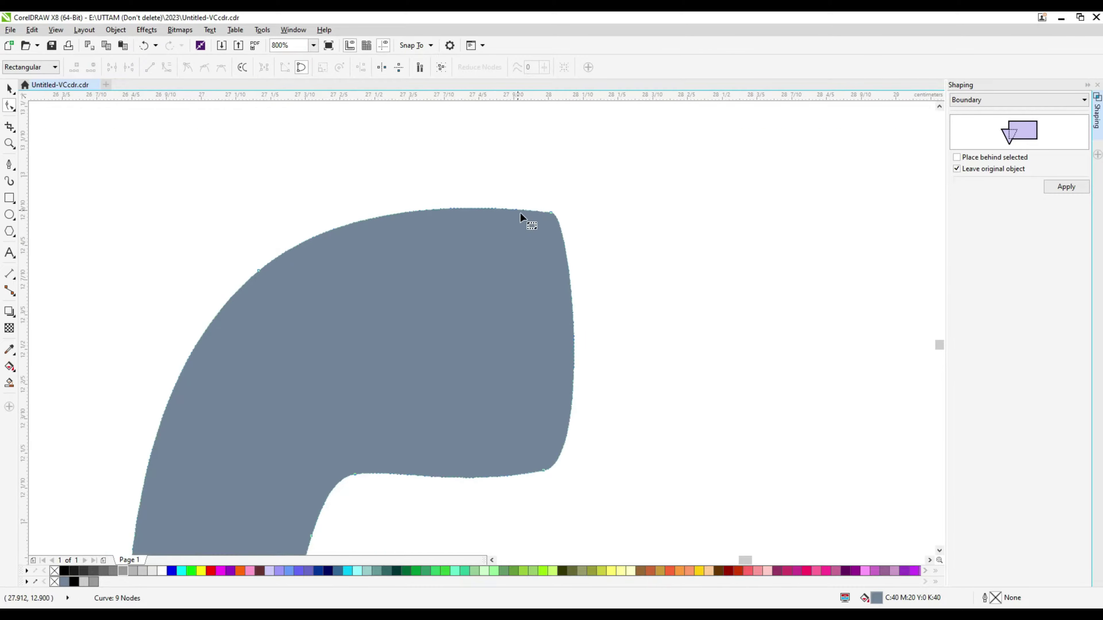
{"action": "left_click", "coordinate": [538, 212]}
{"action": "scroll", "coordinate": [499, 312], "scroll_direction": "down", "scroll_amount": 2}
{"action": "scroll", "coordinate": [509, 360], "scroll_direction": "up", "scroll_amount": 1}
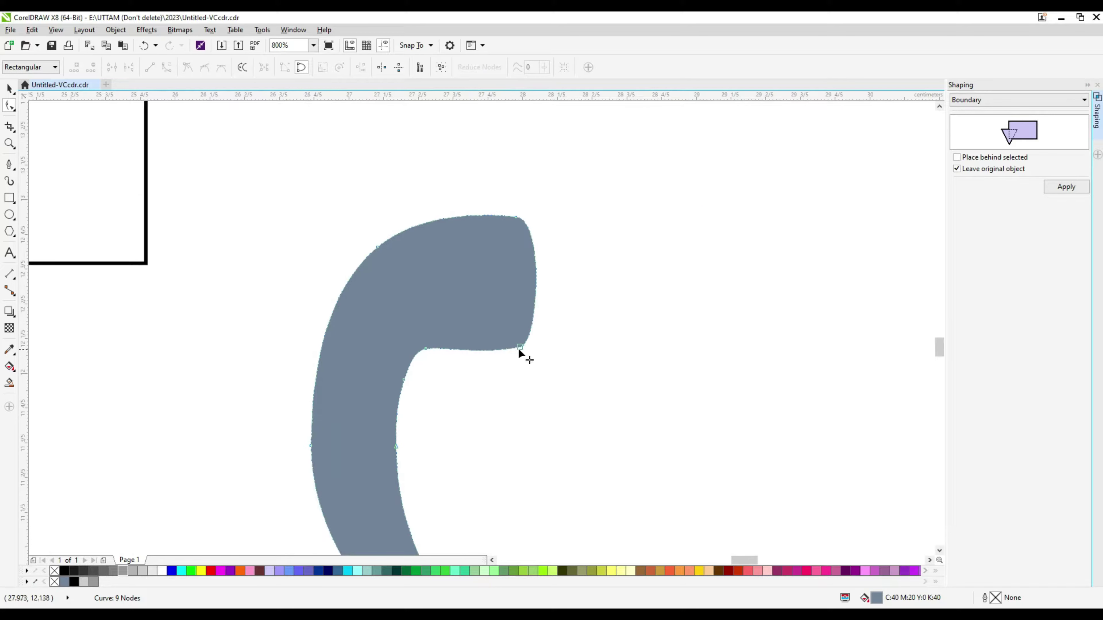
{"action": "left_click_drag", "start_coordinate": [425, 348], "coordinate": [444, 348]}
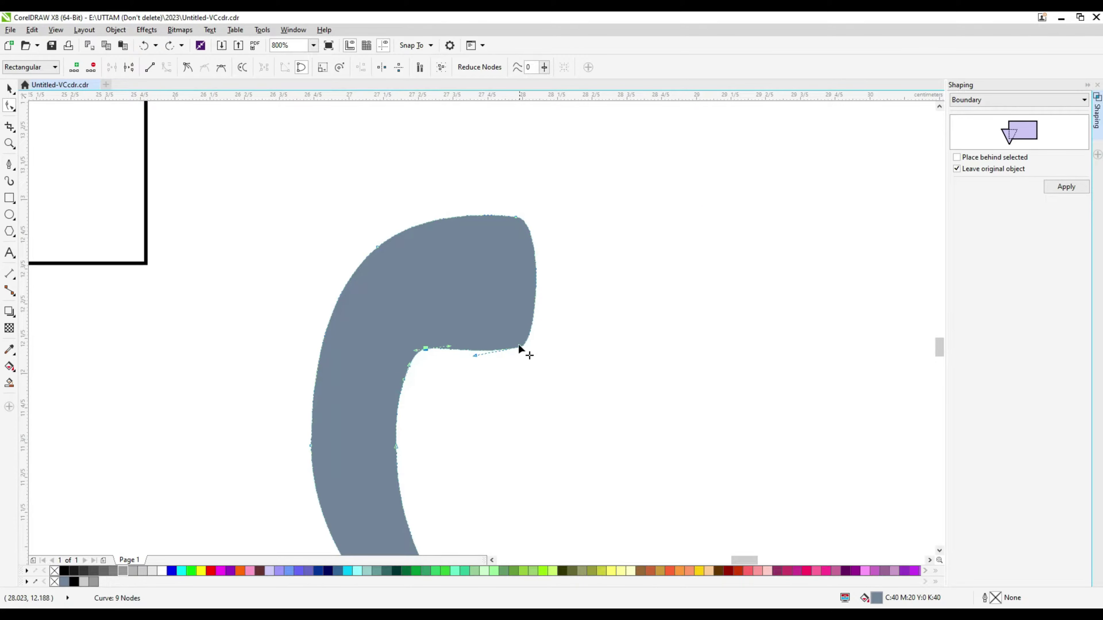
{"action": "left_click_drag", "start_coordinate": [520, 348], "coordinate": [517, 346]}
{"action": "scroll", "coordinate": [517, 222], "scroll_direction": "down", "scroll_amount": 2}
{"action": "scroll", "coordinate": [470, 353], "scroll_direction": "up", "scroll_amount": 1}
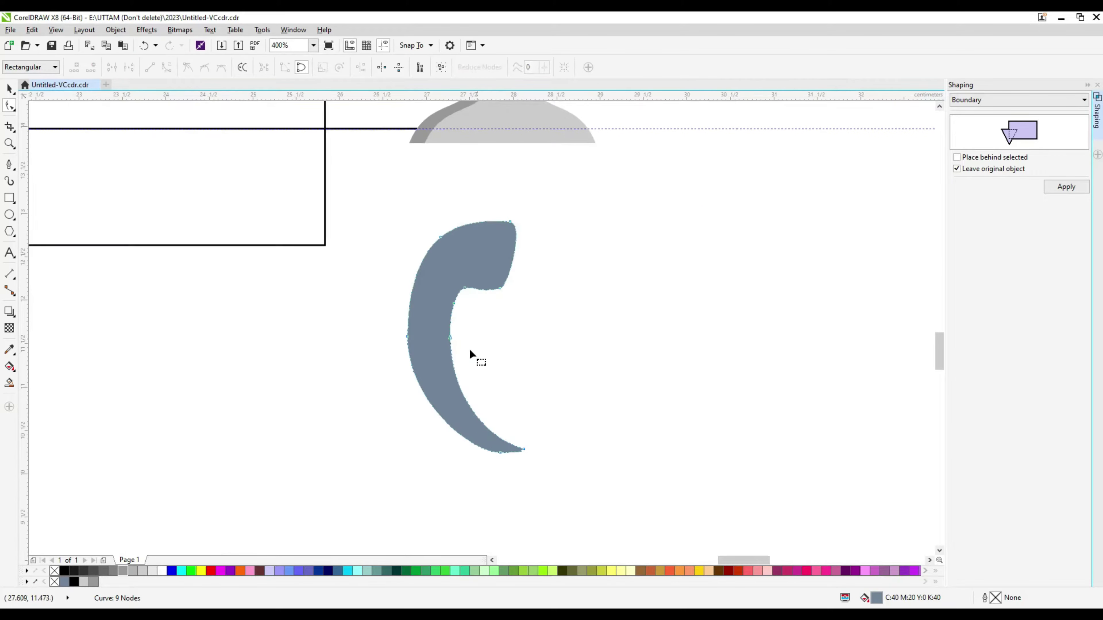
Trim off the curve's lower part with a temporary rectangle, then delete the rectangle.
{"action": "left_click", "coordinate": [9, 198]}
{"action": "mouse_move", "coordinate": [386, 485]}
{"action": "left_mouse_down"}
{"action": "mouse_move", "coordinate": [611, 424]}
{"action": "mouse_move", "coordinate": [612, 367]}
{"action": "left_mouse_up"}
{"action": "key", "text": "space"}
{"action": "left_click", "coordinate": [471, 246], "text": "shift"}
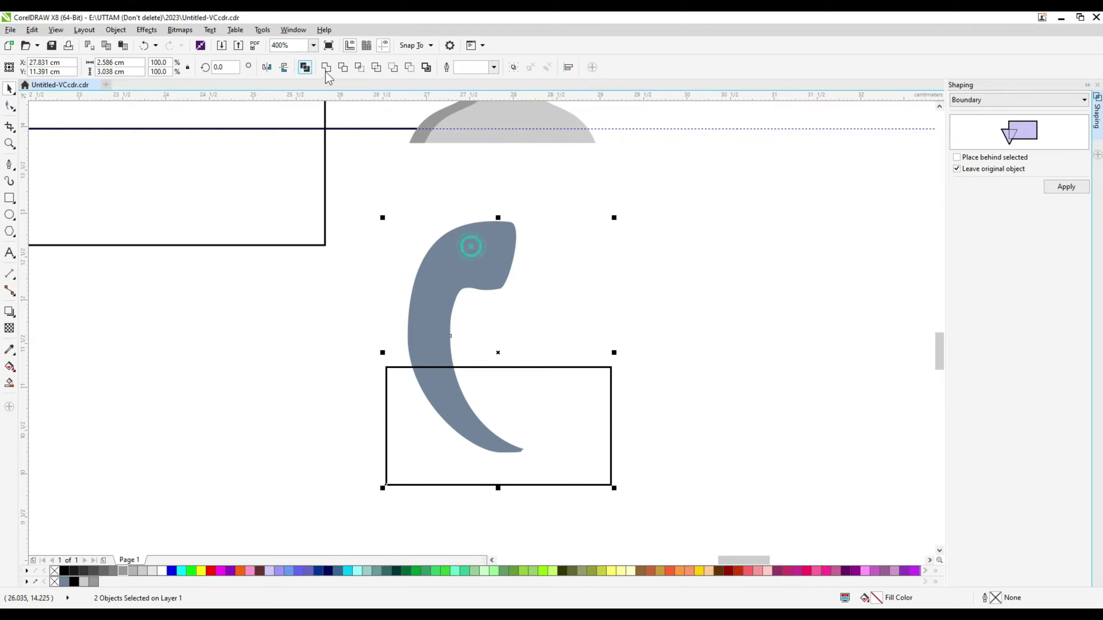
{"action": "left_click", "coordinate": [326, 68]}
{"action": "right_click", "coordinate": [486, 368]}
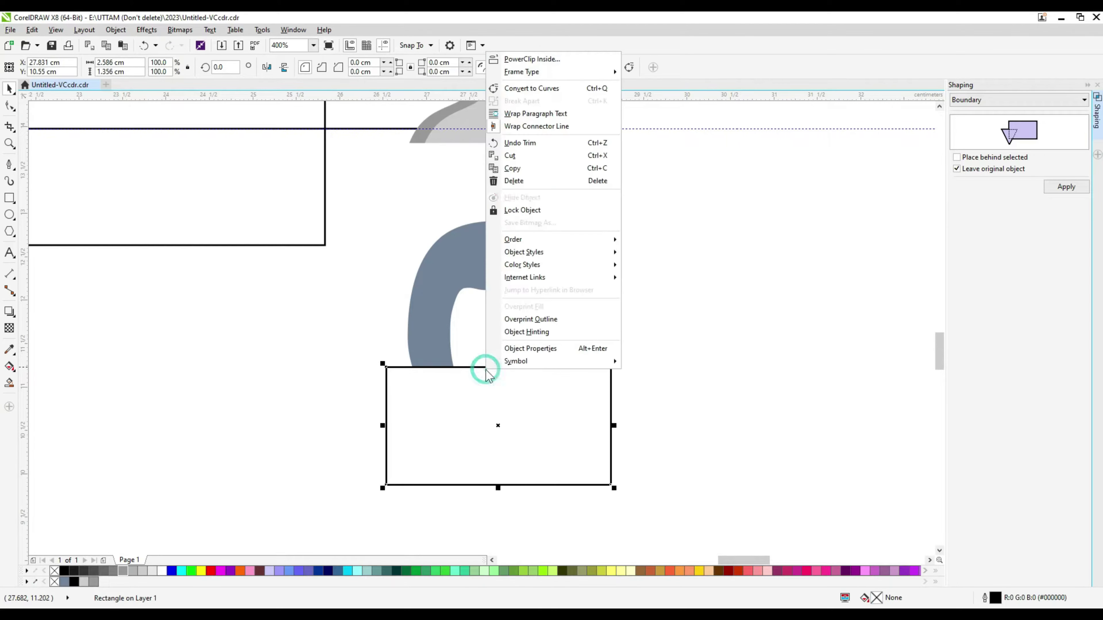
{"action": "left_click", "coordinate": [560, 181]}
Mirror a copy of the trimmed curve vertically below it and weld both halves together.
{"action": "left_click", "coordinate": [443, 313]}
{"action": "scroll", "coordinate": [443, 313], "scroll_direction": "up", "scroll_amount": 2}
{"action": "right_click", "coordinate": [456, 290]}
{"action": "left_click", "coordinate": [494, 406]}
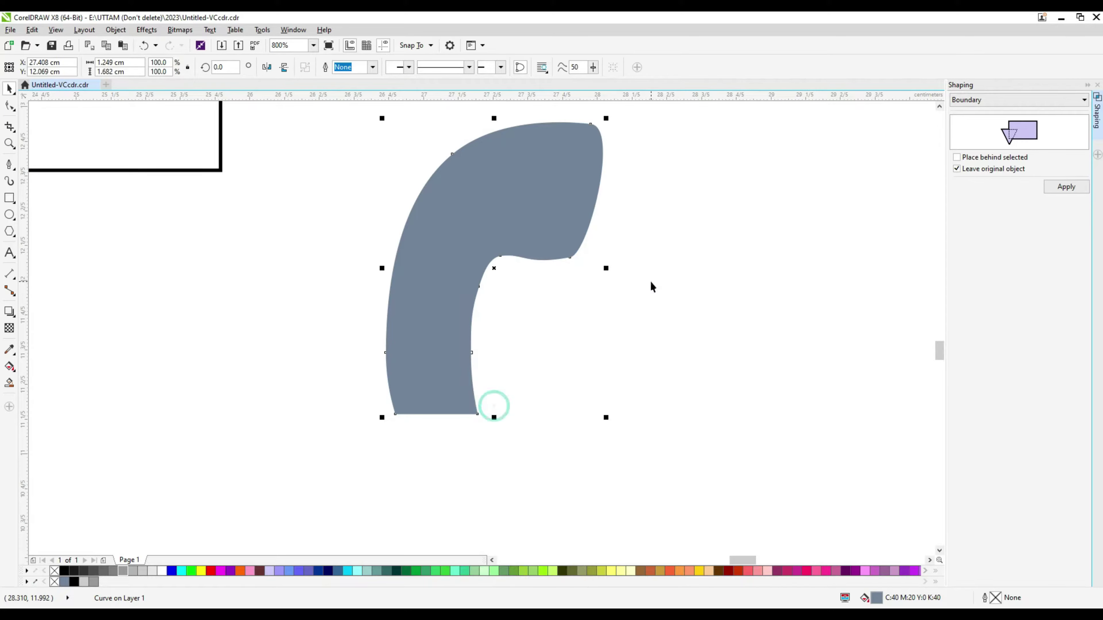
{"action": "left_click", "coordinate": [284, 68]}
{"action": "left_click_drag", "start_coordinate": [499, 304], "coordinate": [511, 487]}
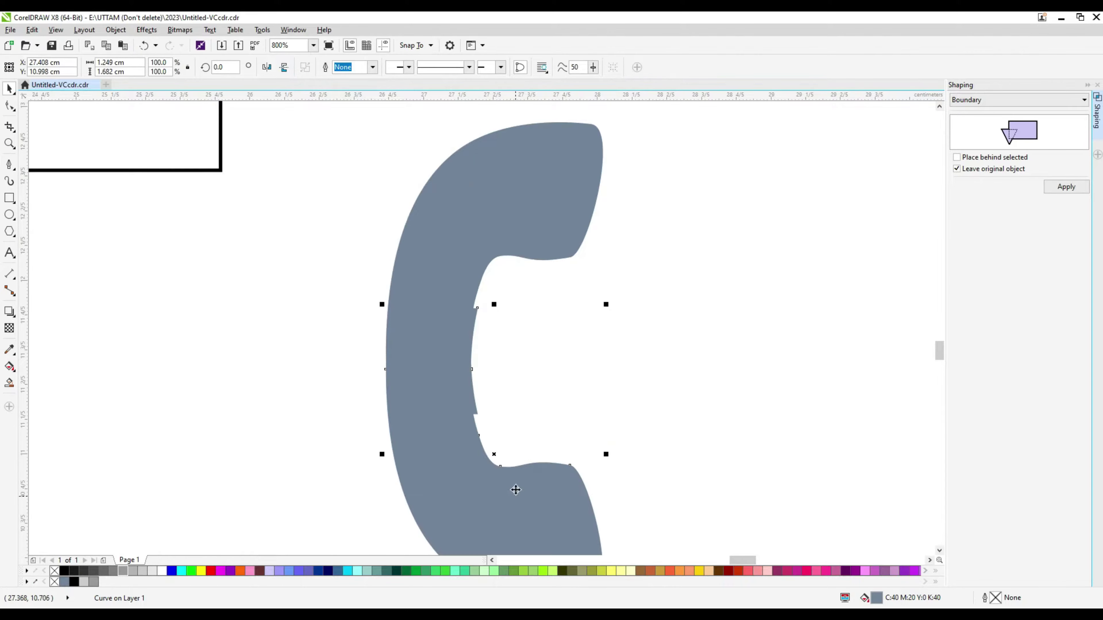
{"action": "scroll", "coordinate": [512, 487], "scroll_direction": "down", "scroll_amount": 1}
{"action": "left_click", "coordinate": [493, 482]}
{"action": "left_click", "coordinate": [518, 307], "text": "shift"}
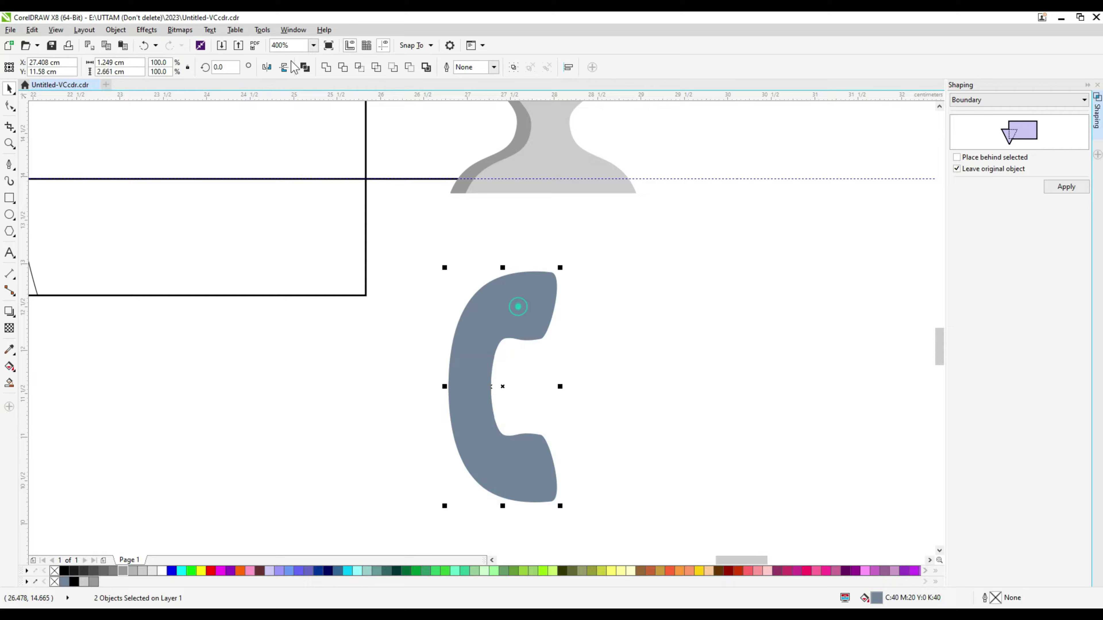
{"action": "left_click", "coordinate": [325, 67]}
Delete the redundant seam nodes, leaving the handset curve with 8 nodes.
{"action": "left_click", "coordinate": [12, 108]}
{"action": "scroll", "coordinate": [478, 413], "scroll_direction": "up", "scroll_amount": 1}
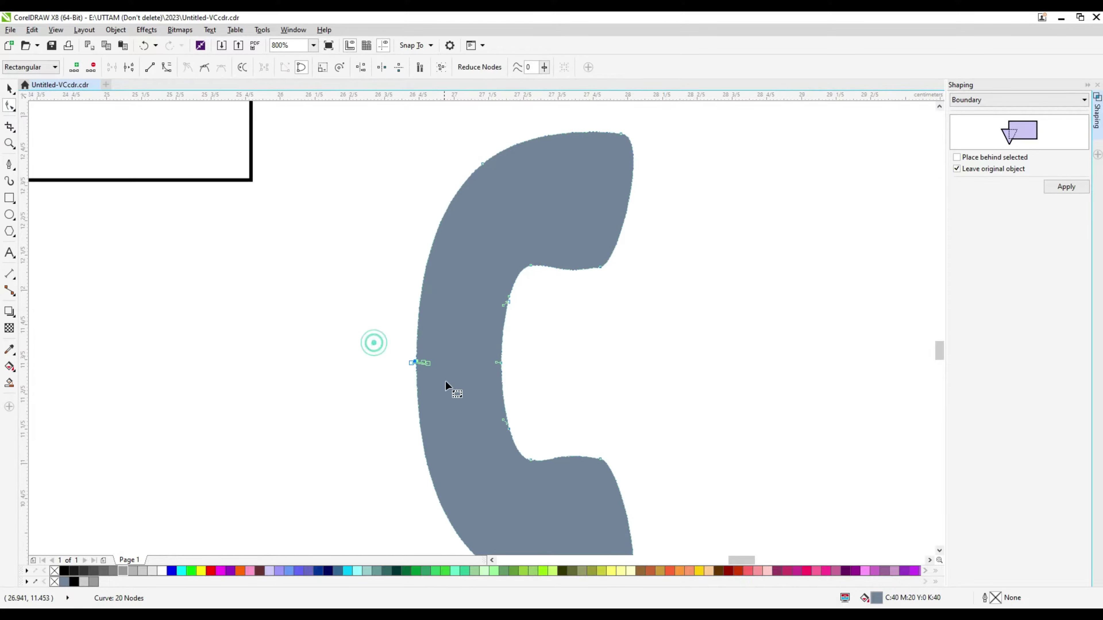
{"action": "right_click", "coordinate": [499, 367]}
{"action": "left_click", "coordinate": [545, 383]}
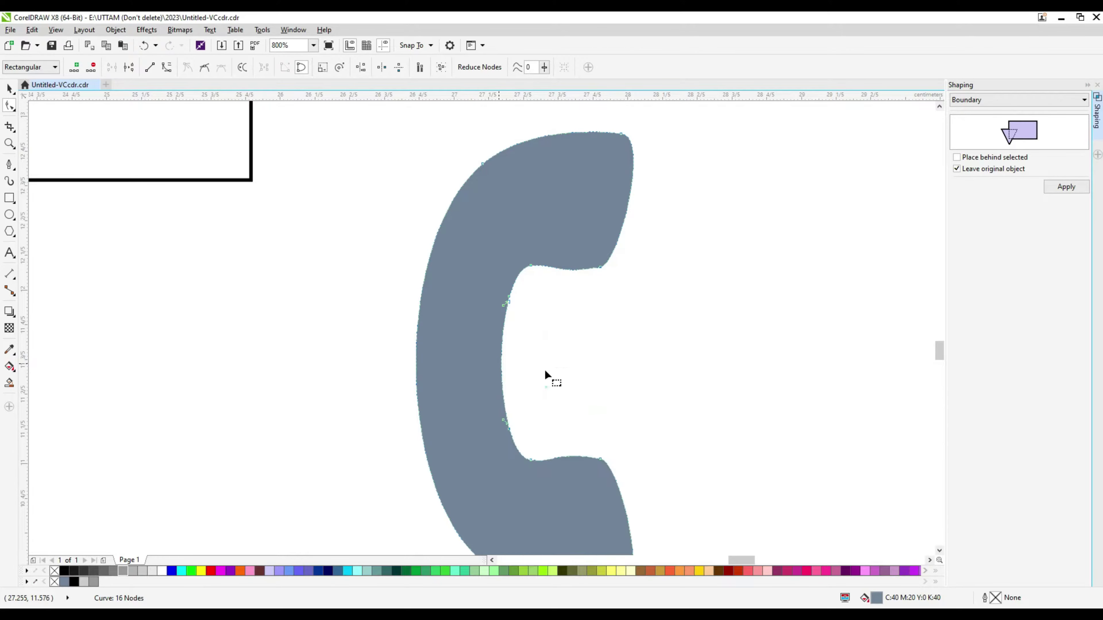
{"action": "scroll", "coordinate": [580, 267], "scroll_direction": "up", "scroll_amount": 1}
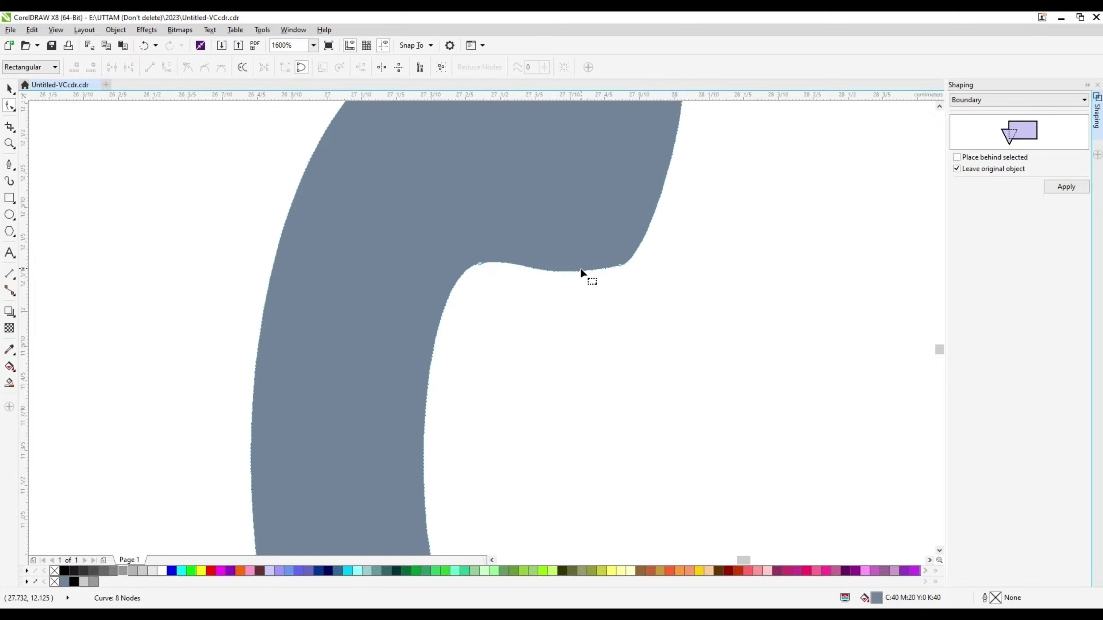
{"action": "scroll", "coordinate": [559, 272], "scroll_direction": "down", "scroll_amount": 1}
{"action": "scroll", "coordinate": [560, 371], "scroll_direction": "down", "scroll_amount": 1}
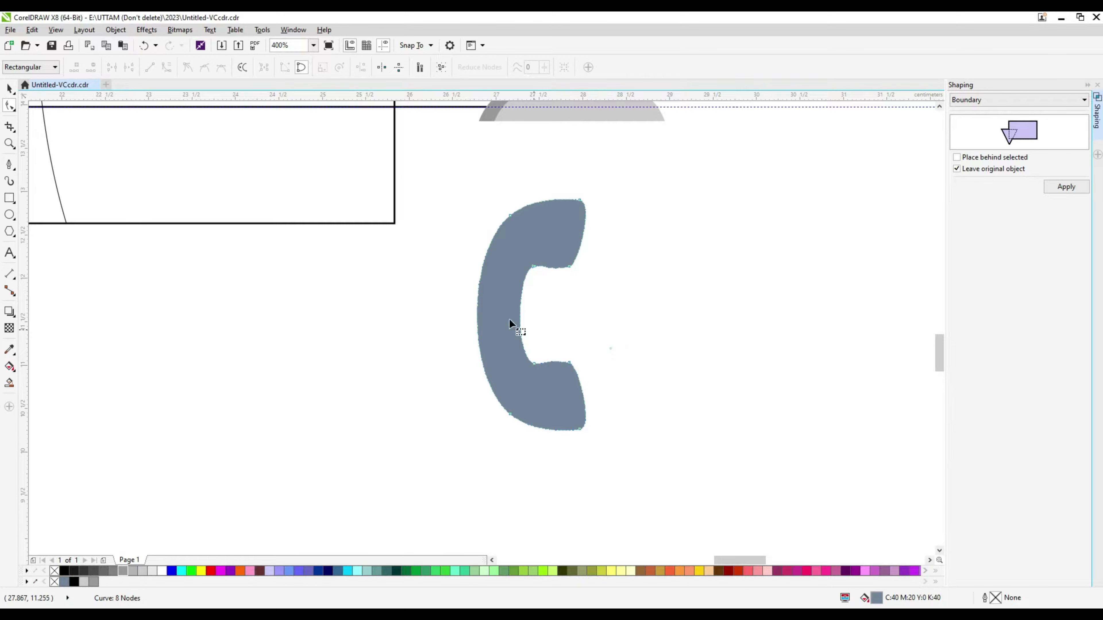
{"action": "key", "text": "space"}
{"action": "scroll", "coordinate": [499, 304], "scroll_direction": "down", "scroll_amount": 2}
{"action": "left_click", "coordinate": [520, 284]}
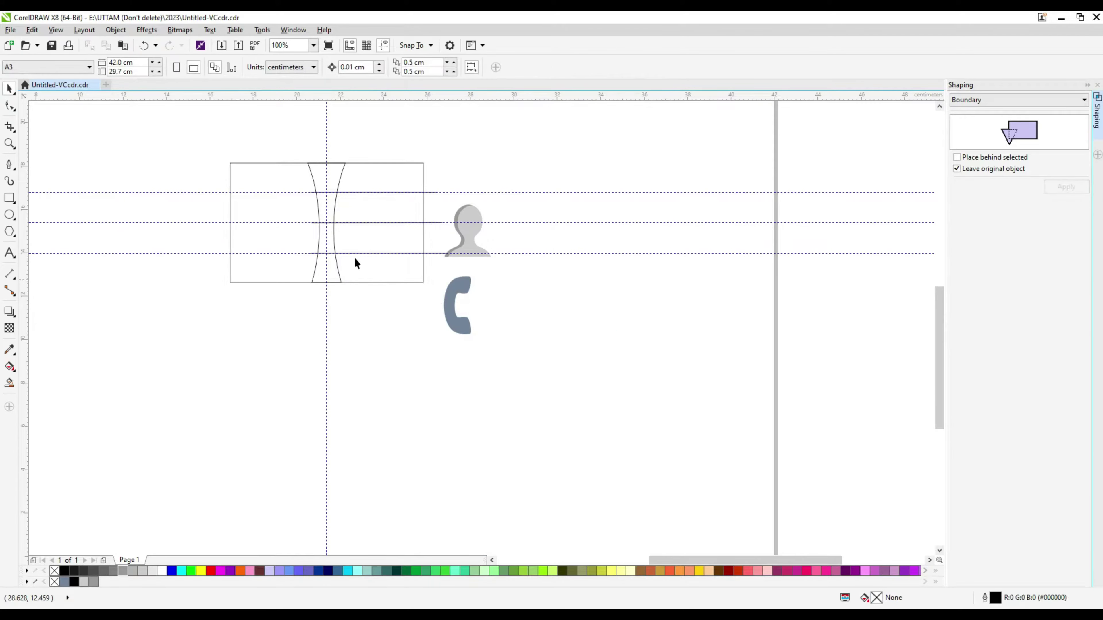
Draw a circle beside the handset and trim it with a left-offset boundary copy into a crescent.
{"action": "left_click", "coordinate": [8, 217]}
{"action": "scroll", "coordinate": [492, 283], "scroll_direction": "up", "scroll_amount": 1}
{"action": "left_click_drag", "start_coordinate": [496, 286], "coordinate": [579, 367]}
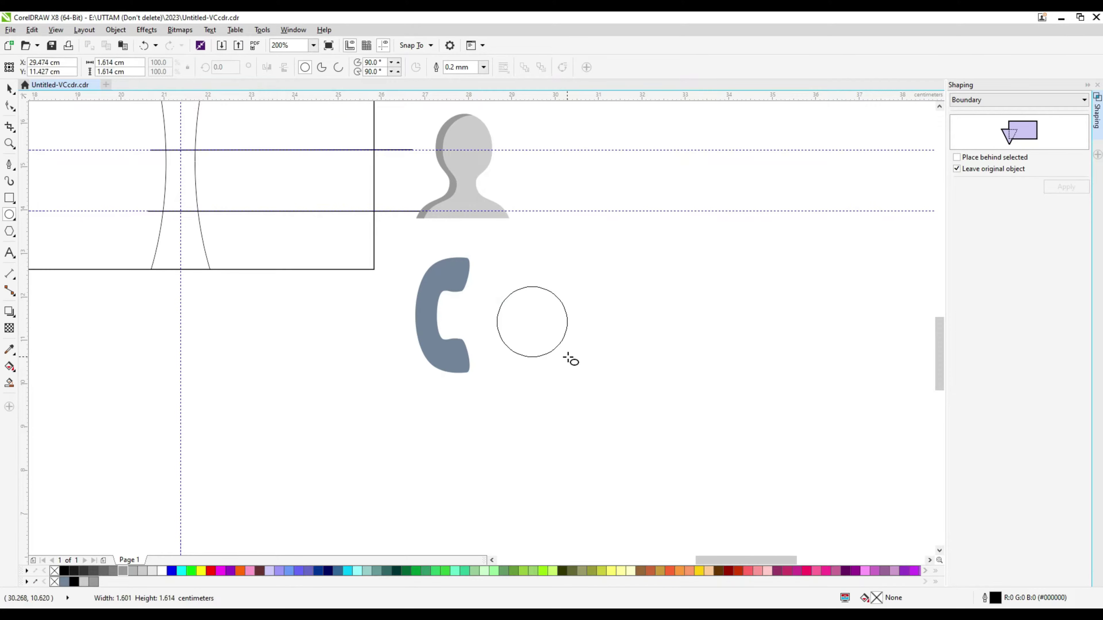
{"action": "left_click", "coordinate": [1065, 187]}
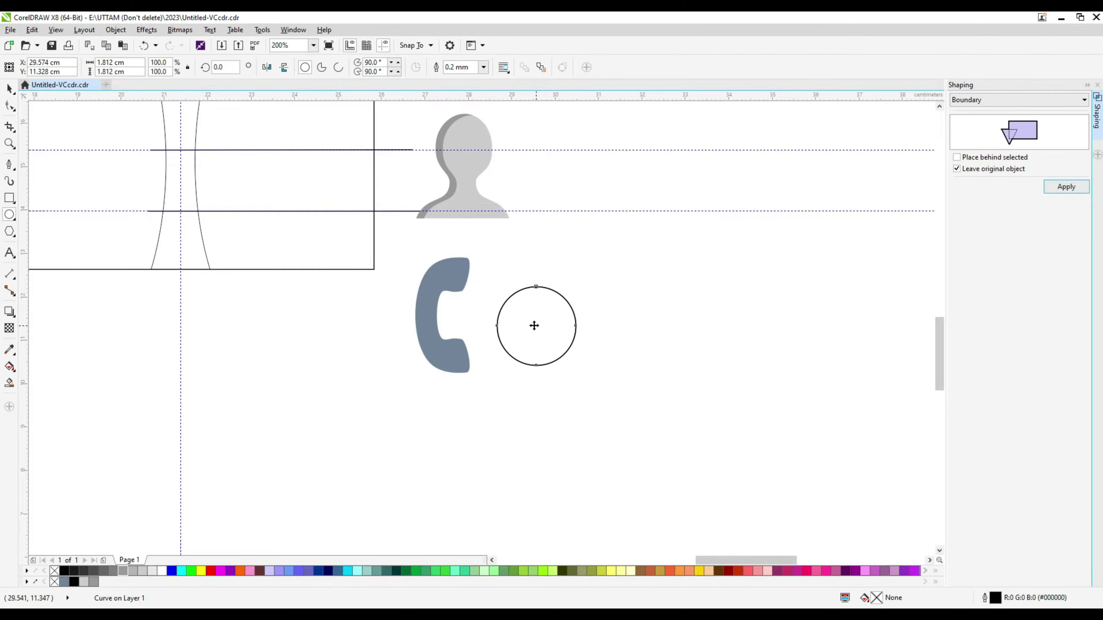
{"action": "left_click_drag", "start_coordinate": [535, 327], "coordinate": [527, 330]}
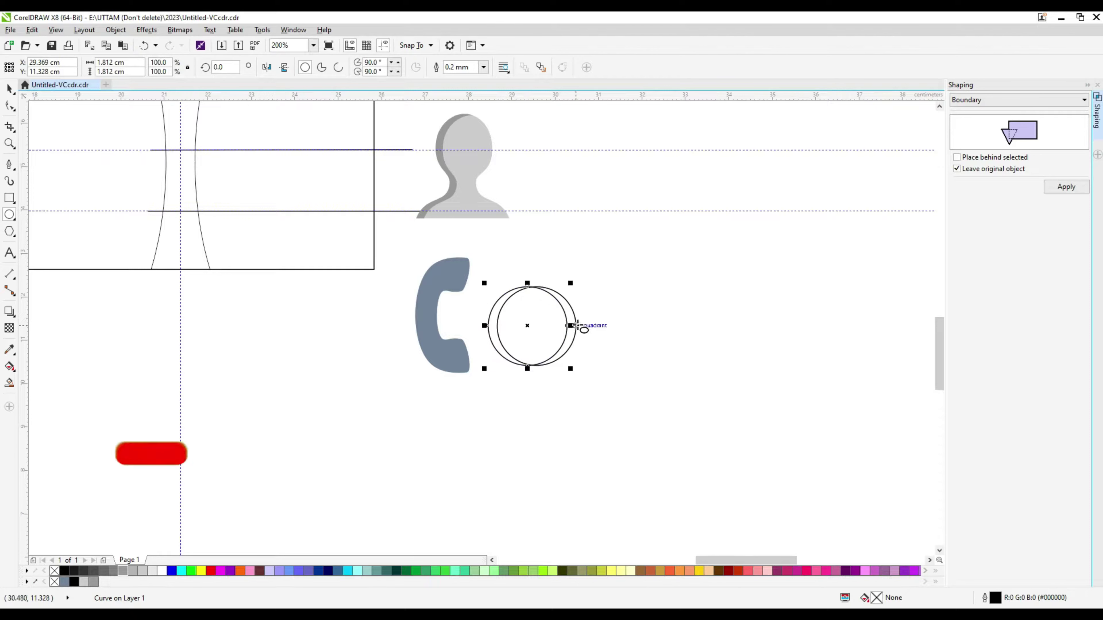
{"action": "left_click", "coordinate": [575, 335], "text": "shift"}
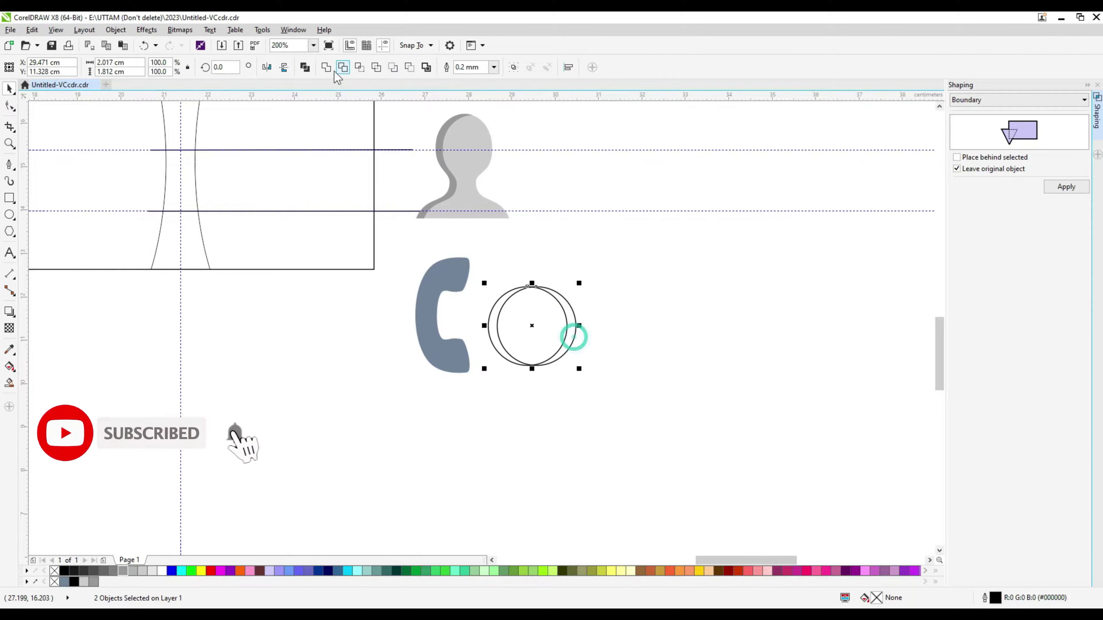
{"action": "left_click", "coordinate": [343, 67]}
{"action": "left_click", "coordinate": [516, 291]}
{"action": "key", "text": "Delete"}
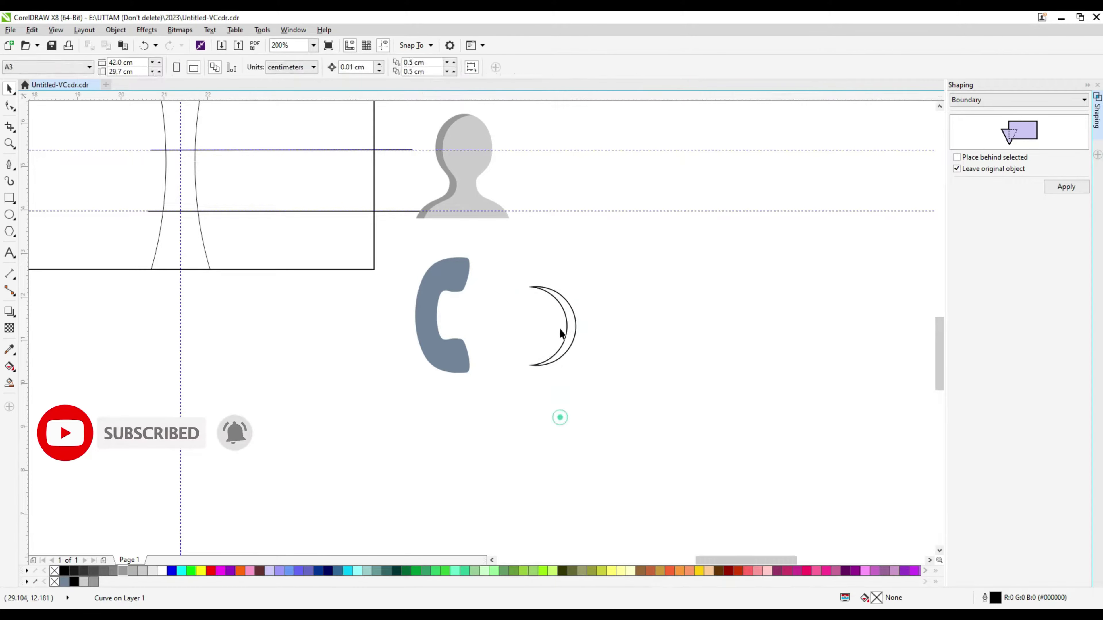
Shrink the crescent, fill it light grey, remove its outline and move it near the handset.
{"action": "left_click", "coordinate": [577, 325]}
{"action": "scroll", "coordinate": [574, 323], "scroll_direction": "up", "scroll_amount": 1}
{"action": "left_click_drag", "start_coordinate": [584, 243], "coordinate": [555, 282]}
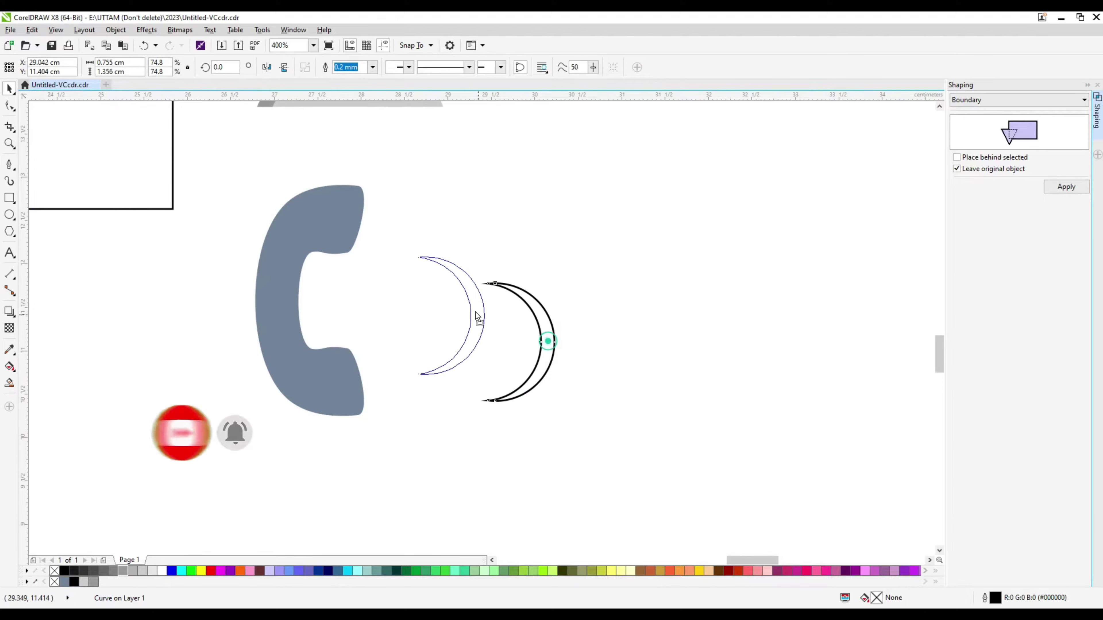
{"action": "left_click_drag", "start_coordinate": [554, 347], "coordinate": [439, 306]}
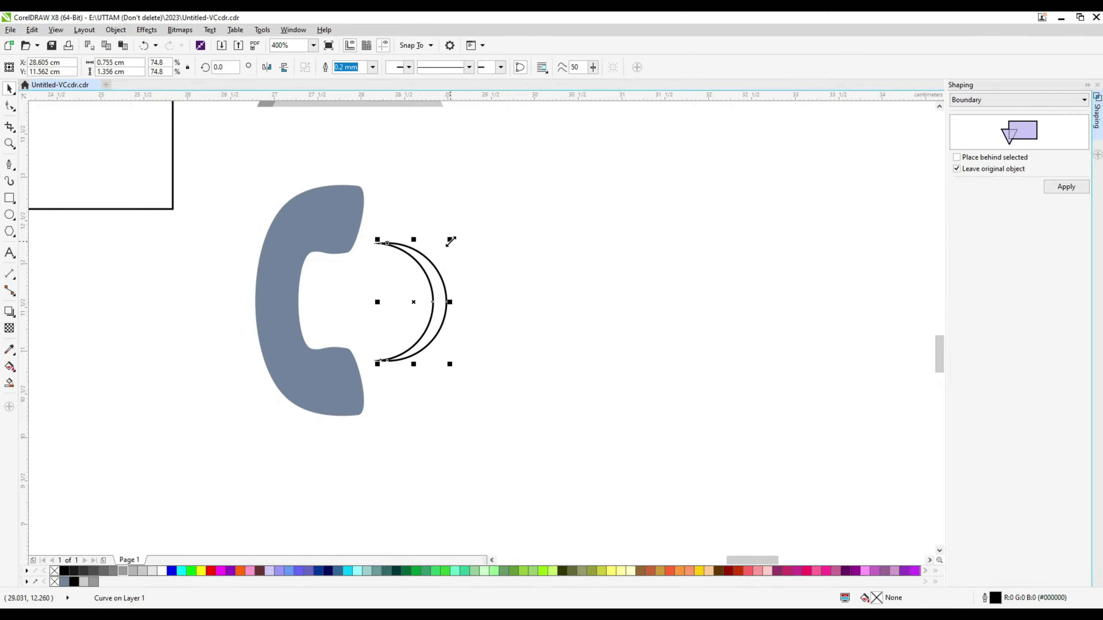
{"action": "left_click_drag", "start_coordinate": [451, 242], "coordinate": [447, 245]}
{"action": "left_click", "coordinate": [142, 571]}
{"action": "left_click", "coordinate": [372, 67]}
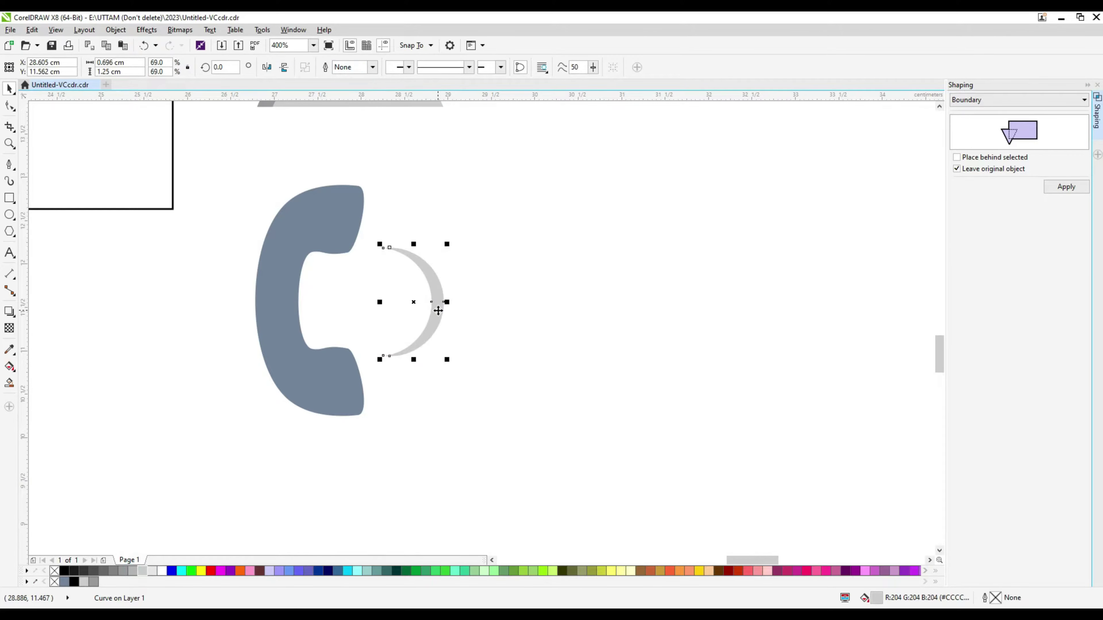
{"action": "left_click_drag", "start_coordinate": [438, 311], "coordinate": [423, 298]}
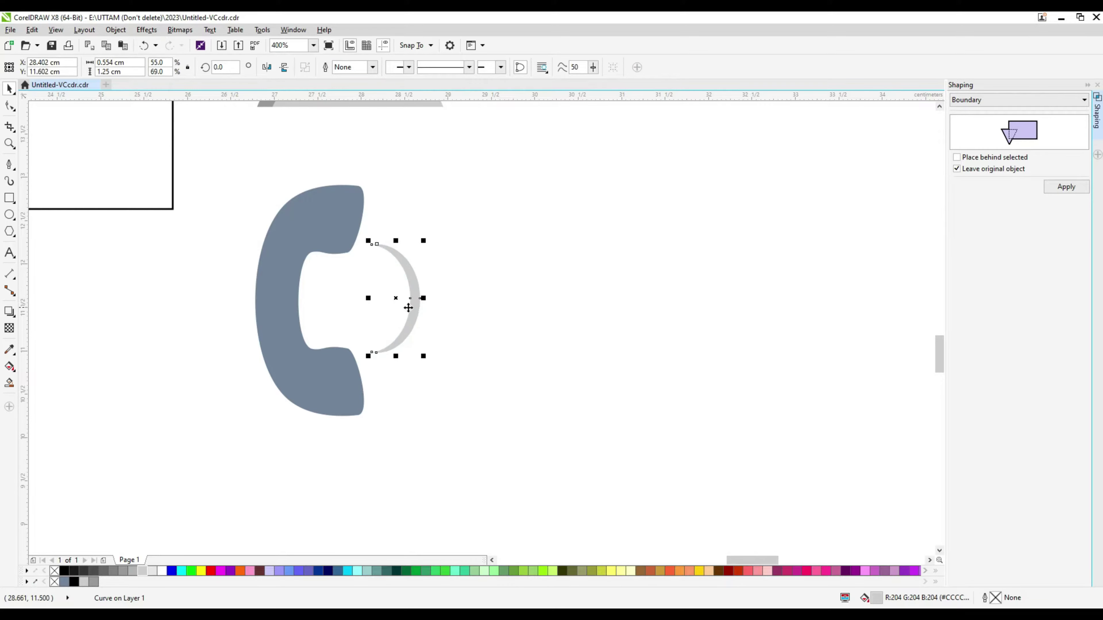
Duplicate the crescent twice, making each copy larger and placing it further right.
{"action": "right_click", "coordinate": [414, 302]}
{"action": "left_click", "coordinate": [463, 413]}
{"action": "key", "text": "ctrl+v"}
{"action": "mouse_move", "coordinate": [424, 239]}
{"action": "left_mouse_down"}
{"action": "mouse_move", "coordinate": [453, 225]}
{"action": "mouse_move", "coordinate": [443, 219]}
{"action": "left_mouse_up"}
{"action": "left_click_drag", "start_coordinate": [433, 298], "coordinate": [468, 303]}
{"action": "right_click", "coordinate": [466, 303]}
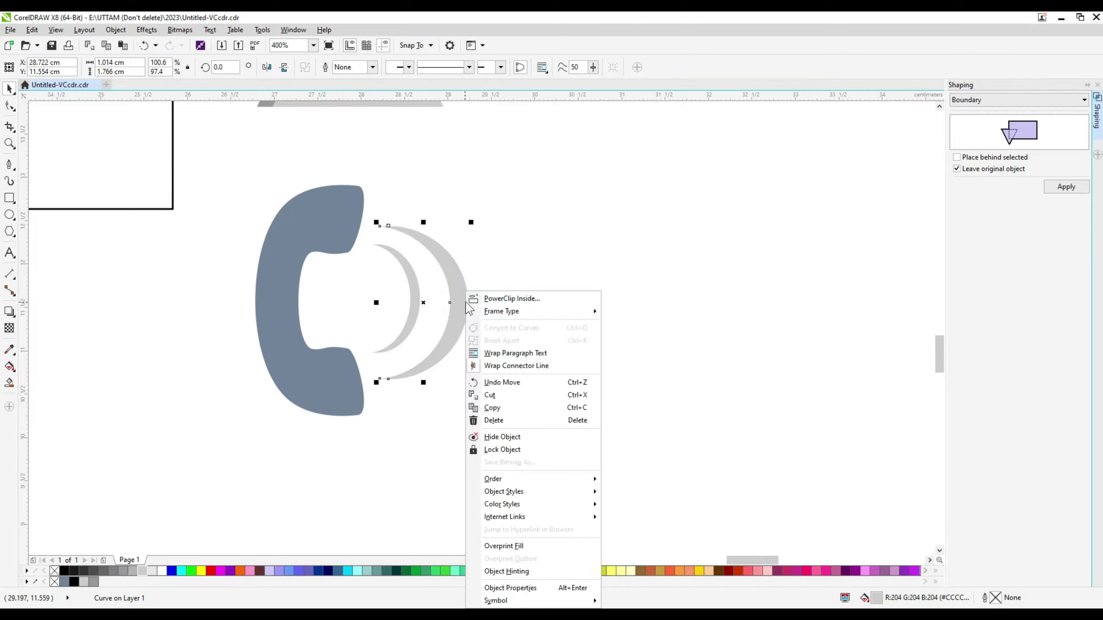
{"action": "left_click", "coordinate": [495, 409]}
{"action": "right_click", "coordinate": [540, 256]}
{"action": "left_click", "coordinate": [572, 327]}
{"action": "left_click_drag", "start_coordinate": [453, 298], "coordinate": [498, 298]}
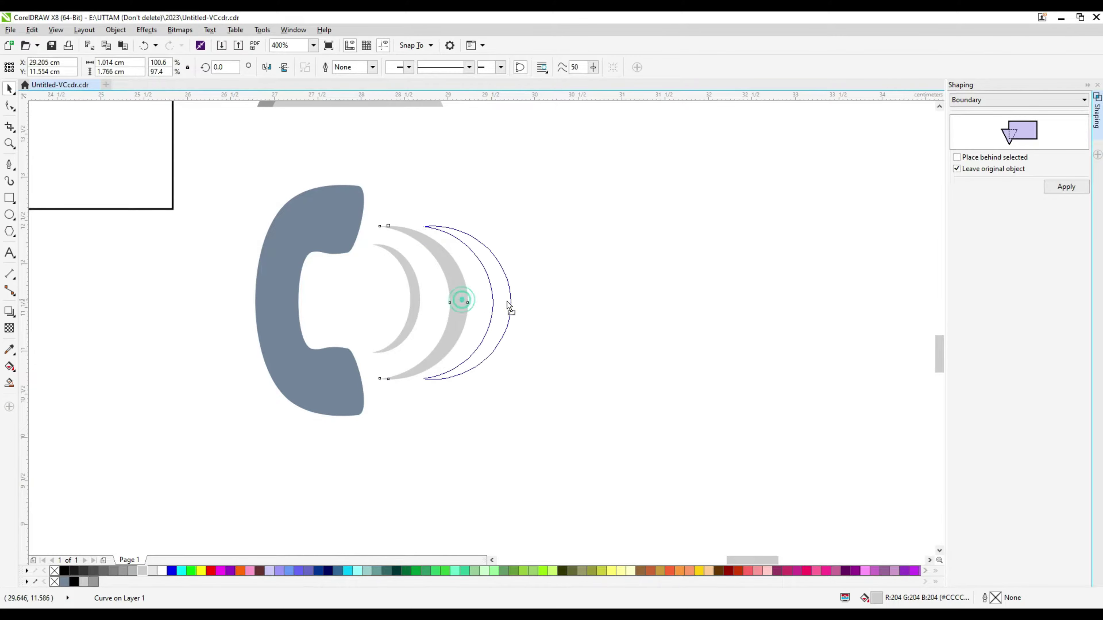
{"action": "left_click_drag", "start_coordinate": [468, 222], "coordinate": [468, 200]}
Rotate the three crescent waves 90°, flip them vertically and widen them slightly.
{"action": "scroll", "coordinate": [465, 290], "scroll_direction": "down", "scroll_amount": 1}
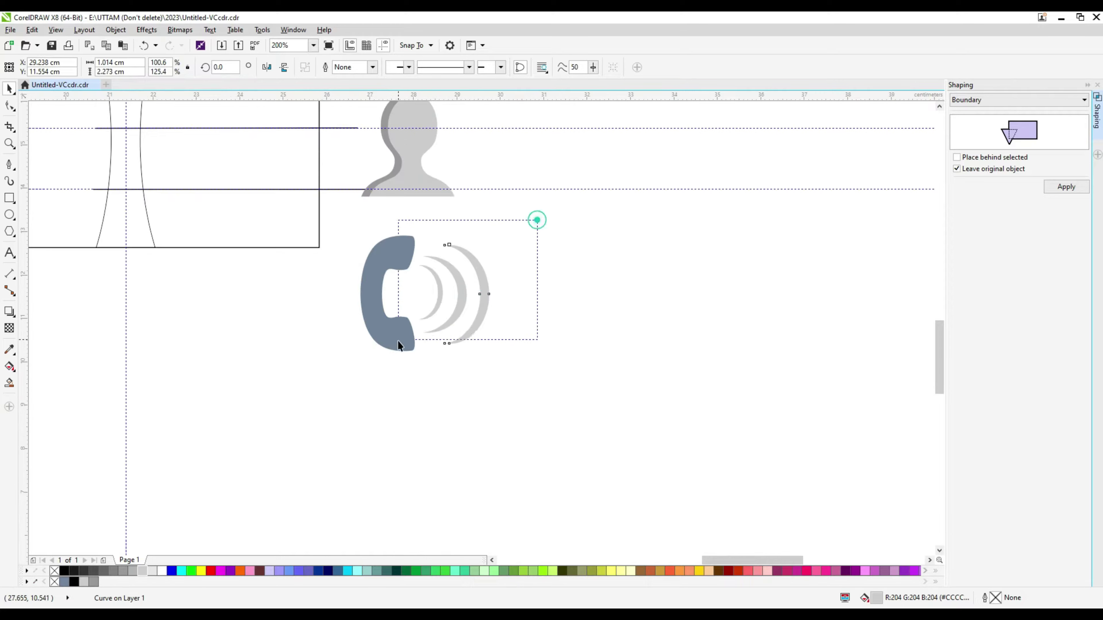
{"action": "left_click_drag", "start_coordinate": [536, 220], "coordinate": [395, 351]}
{"action": "type", "text": "90"}
{"action": "key", "text": "Return"}
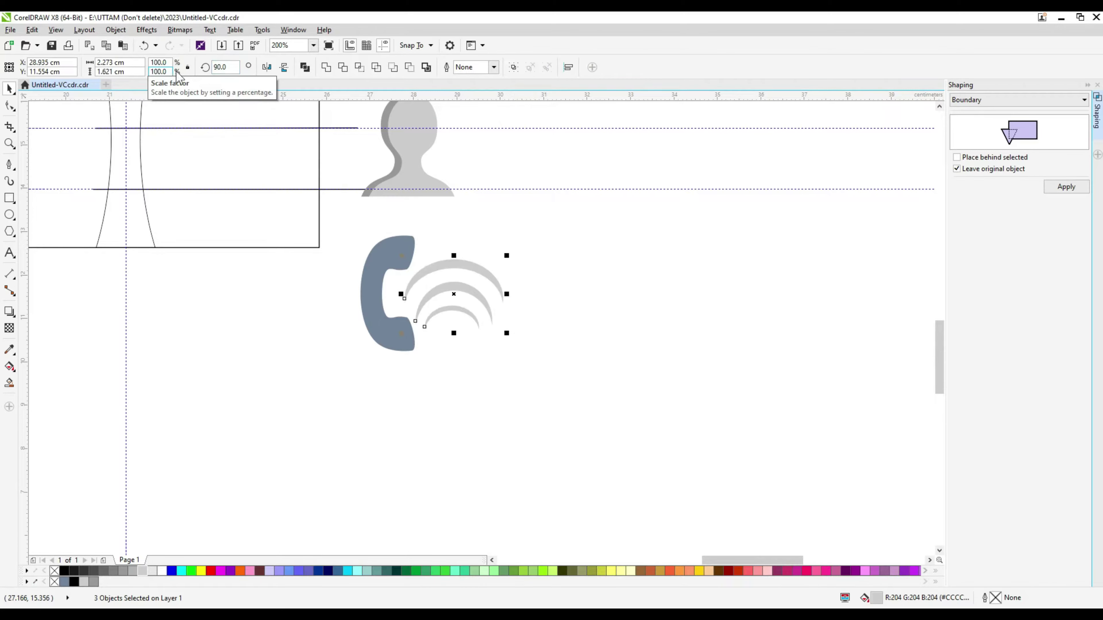
{"action": "left_click", "coordinate": [284, 67]}
{"action": "scroll", "coordinate": [465, 296], "scroll_direction": "up", "scroll_amount": 3}
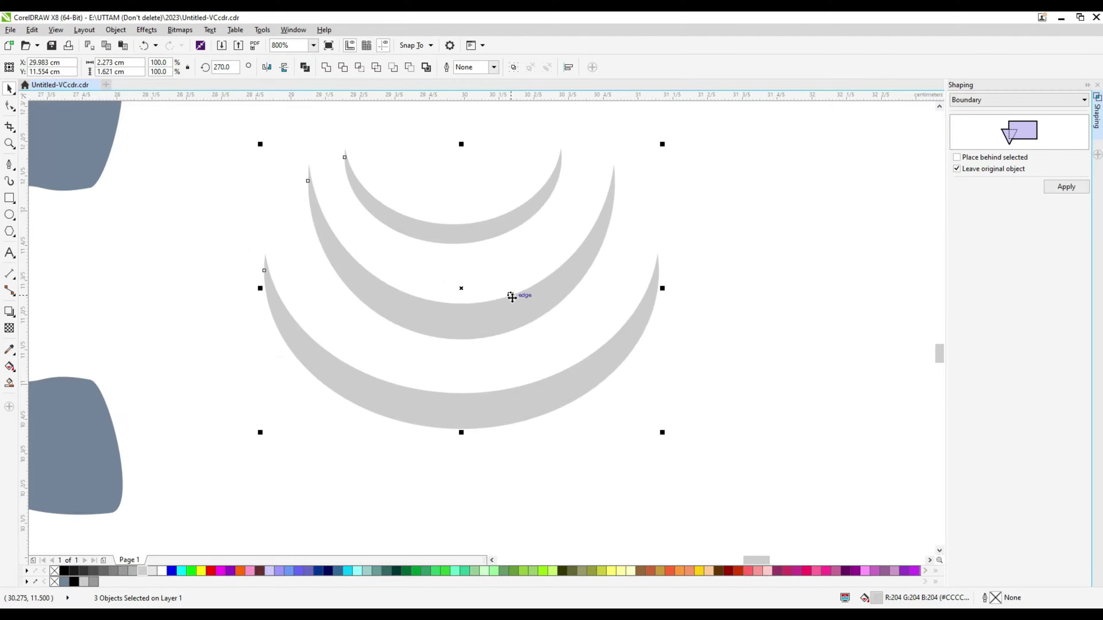
{"action": "left_click_drag", "start_coordinate": [658, 288], "coordinate": [660, 288]}
Nudge the top crescent and inspect each crescent's nodes.
{"action": "left_click", "coordinate": [448, 342]}
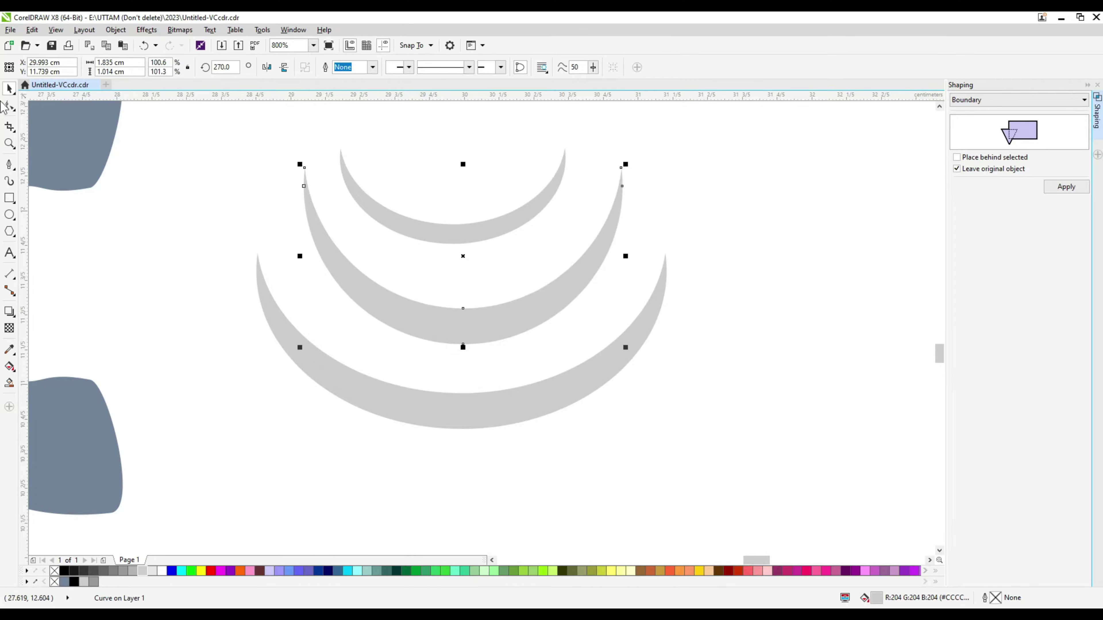
{"action": "left_click_drag", "start_coordinate": [451, 234], "coordinate": [462, 243]}
{"action": "key", "text": "F10"}
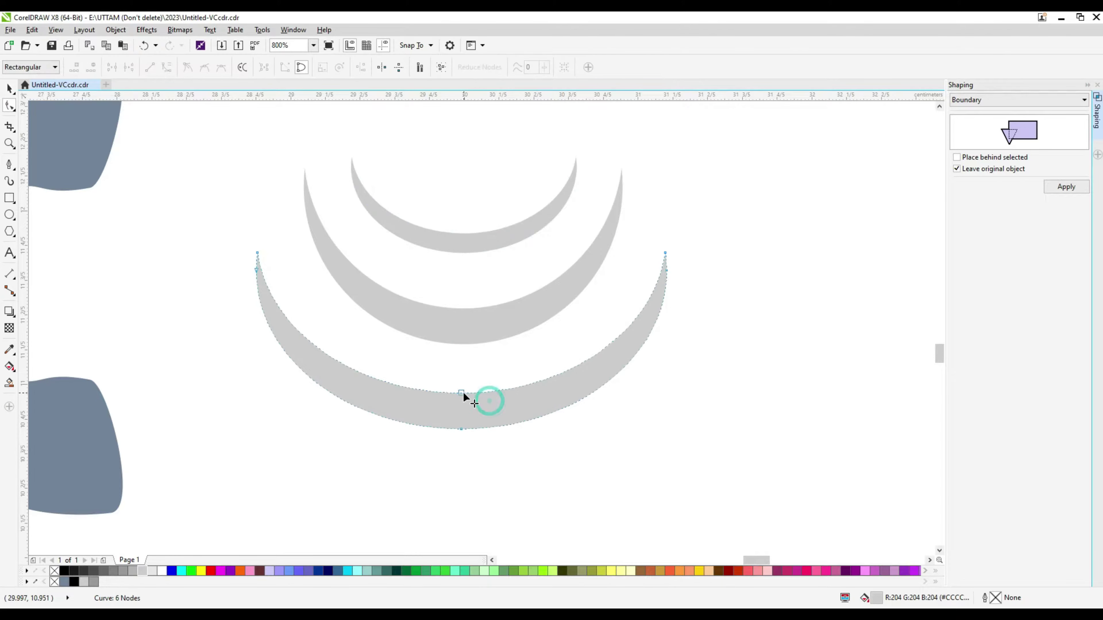
{"action": "left_click", "coordinate": [462, 392]}
{"action": "left_click", "coordinate": [476, 306]}
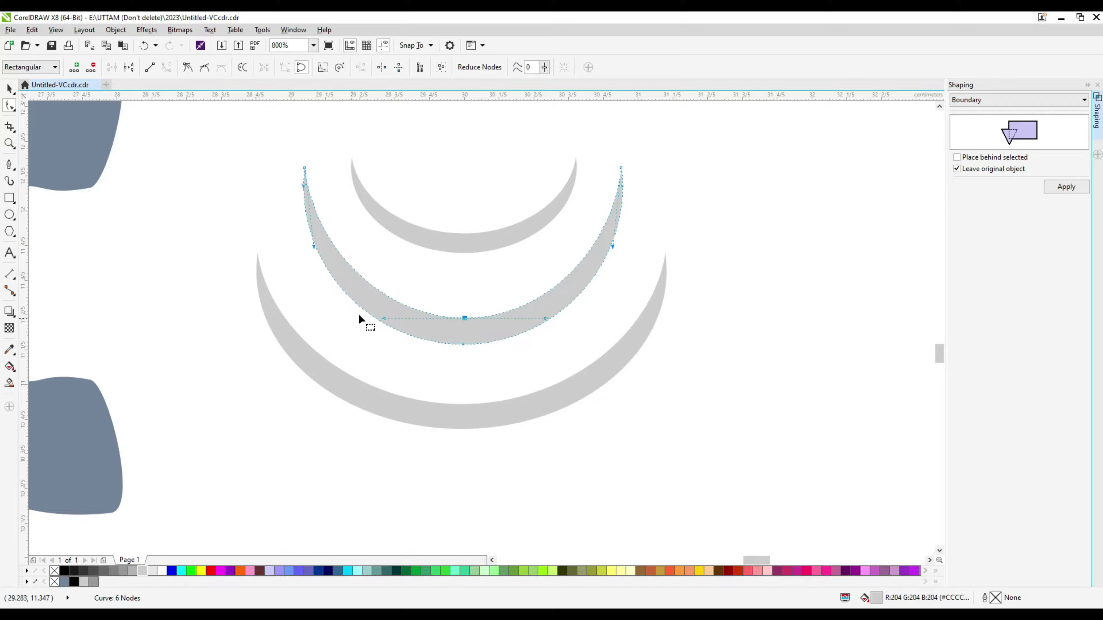
{"action": "left_click", "coordinate": [256, 254]}
{"action": "left_click", "coordinate": [366, 317]}
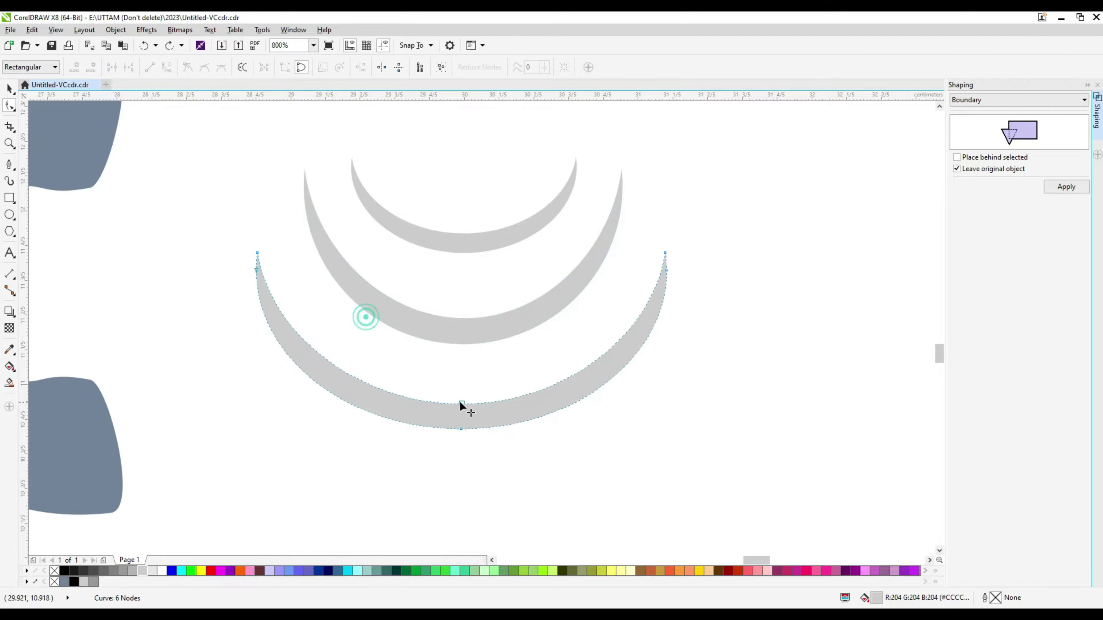
{"action": "left_click", "coordinate": [461, 338]}
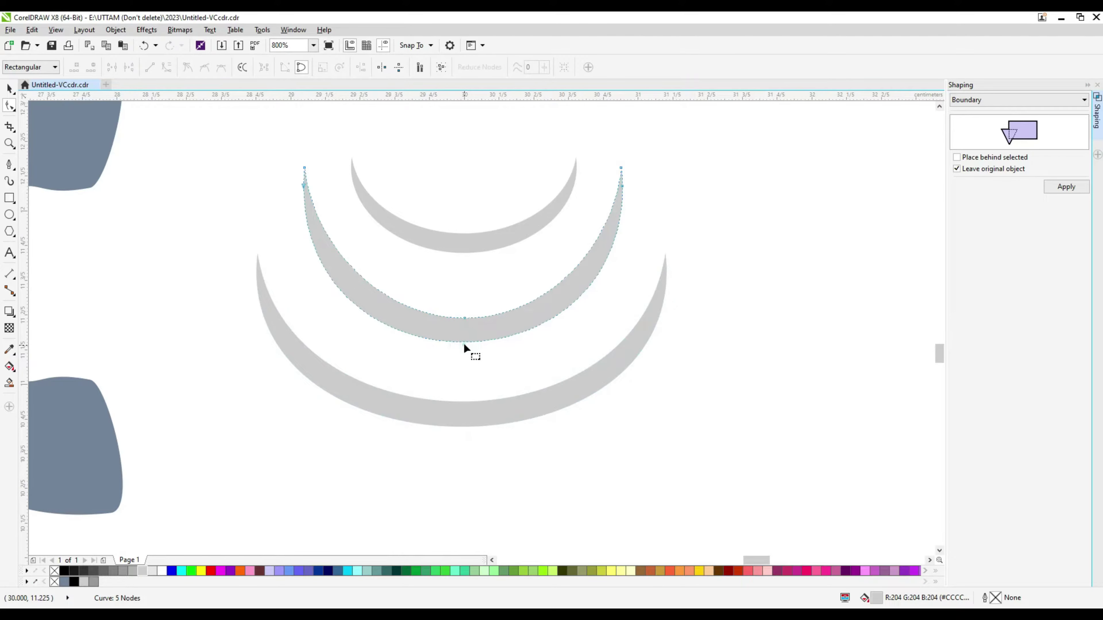
{"action": "left_click", "coordinate": [463, 235]}
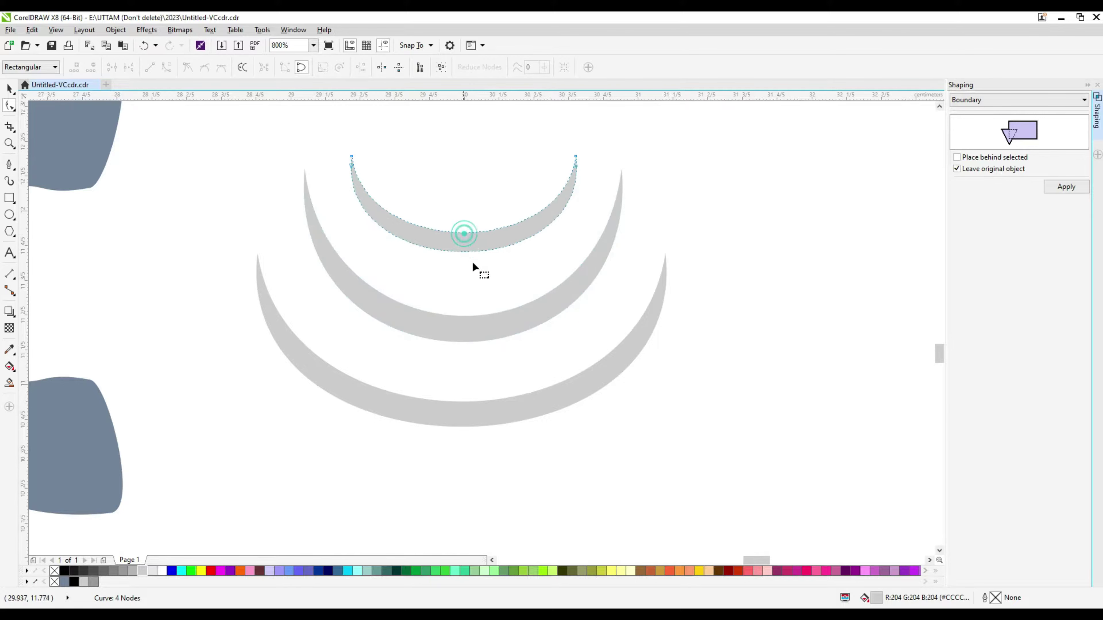
{"action": "scroll", "coordinate": [473, 267], "scroll_direction": "down", "scroll_amount": 3}
Narrow the three crescents, group them, and rotate the group 90°.
{"action": "key", "text": "space"}
{"action": "left_click_drag", "start_coordinate": [408, 330], "coordinate": [668, 214]}
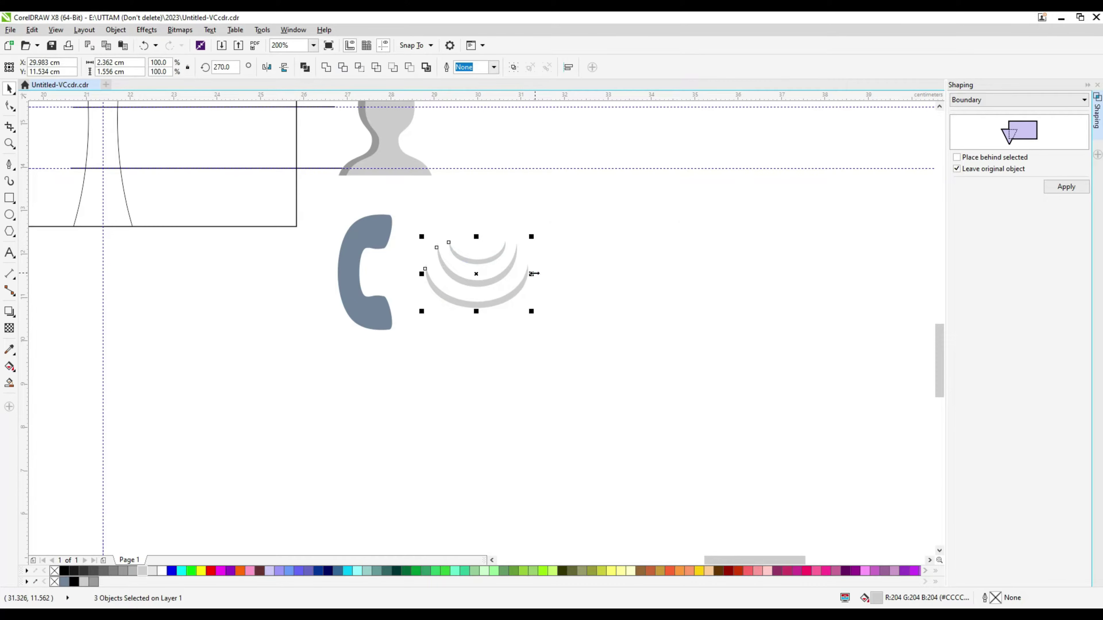
{"action": "left_click_drag", "start_coordinate": [534, 274], "coordinate": [523, 274]}
{"action": "left_click", "coordinate": [513, 67]}
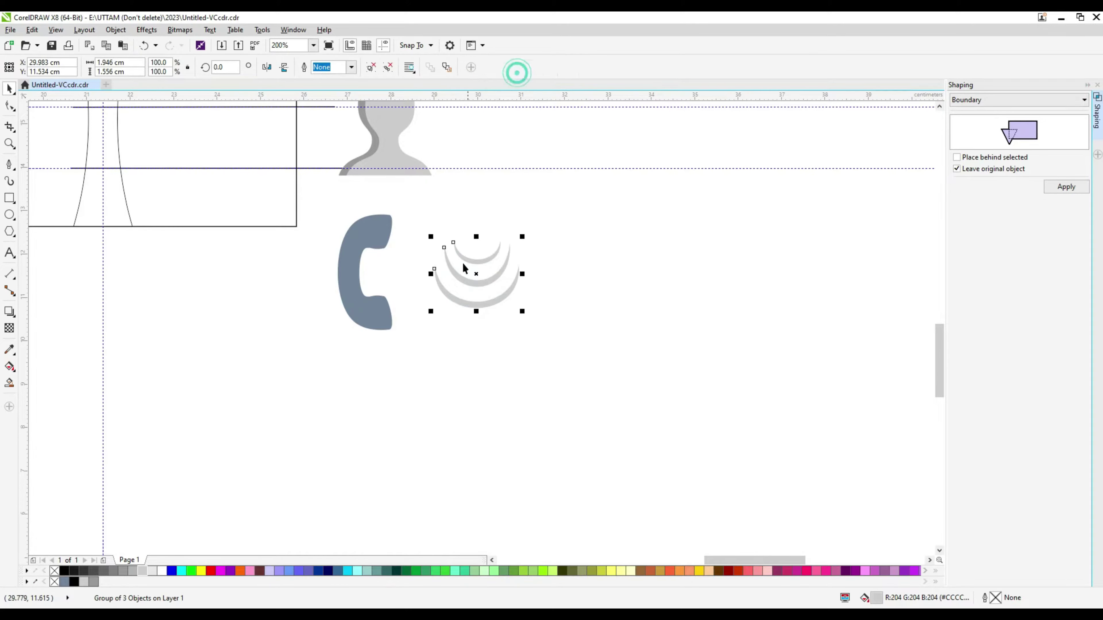
{"action": "type", "text": "36"}
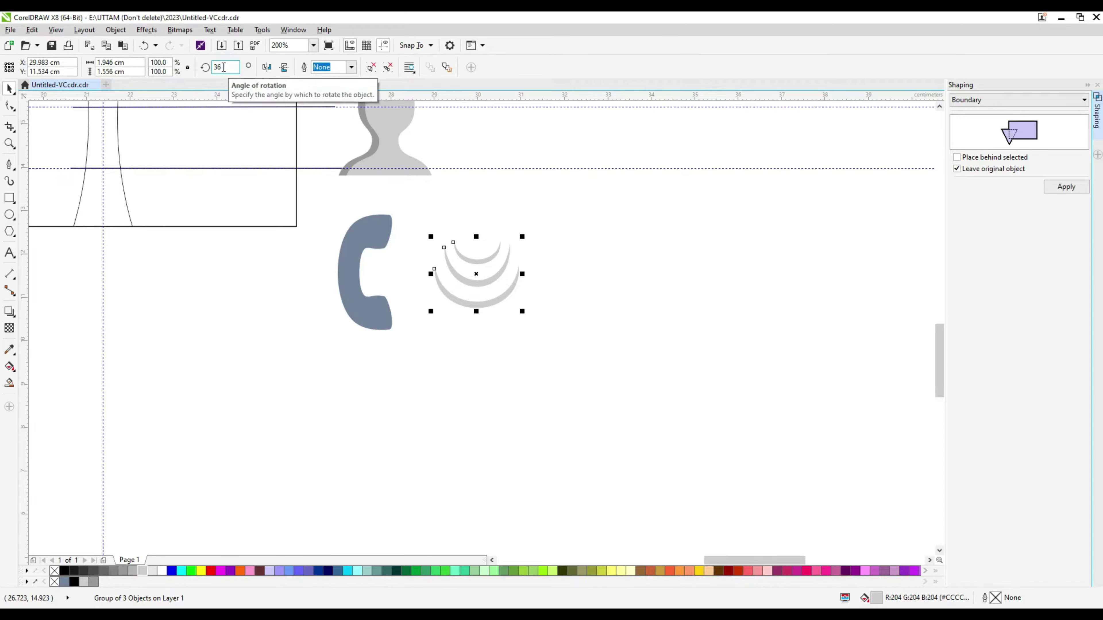
{"action": "double_click", "coordinate": [225, 66]}
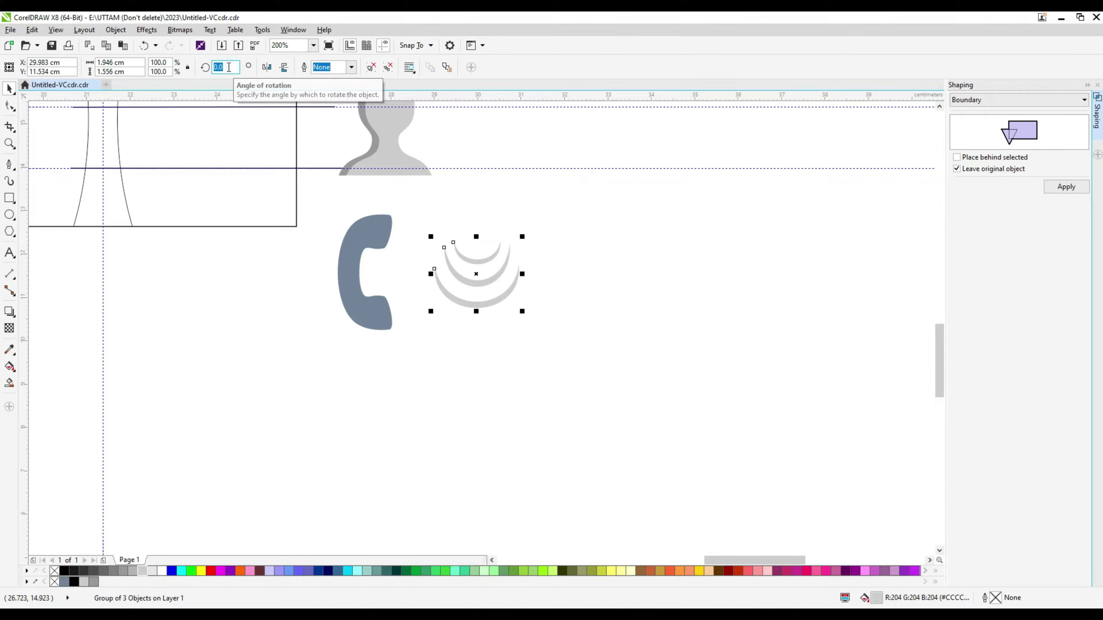
{"action": "type", "text": "90"}
{"action": "key", "text": "Return"}
Shrink the wave group to about 89% and position it right of the handset.
{"action": "scroll", "coordinate": [475, 274], "scroll_direction": "up", "scroll_amount": 2}
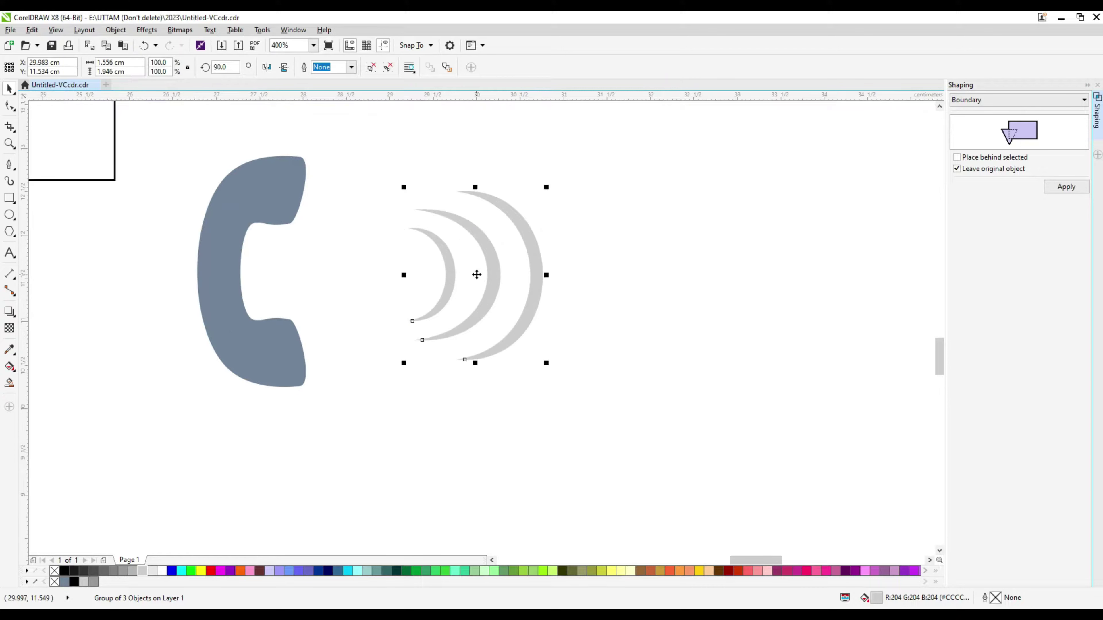
{"action": "left_click_drag", "start_coordinate": [475, 273], "coordinate": [392, 278]}
{"action": "left_click_drag", "start_coordinate": [457, 190], "coordinate": [447, 202]}
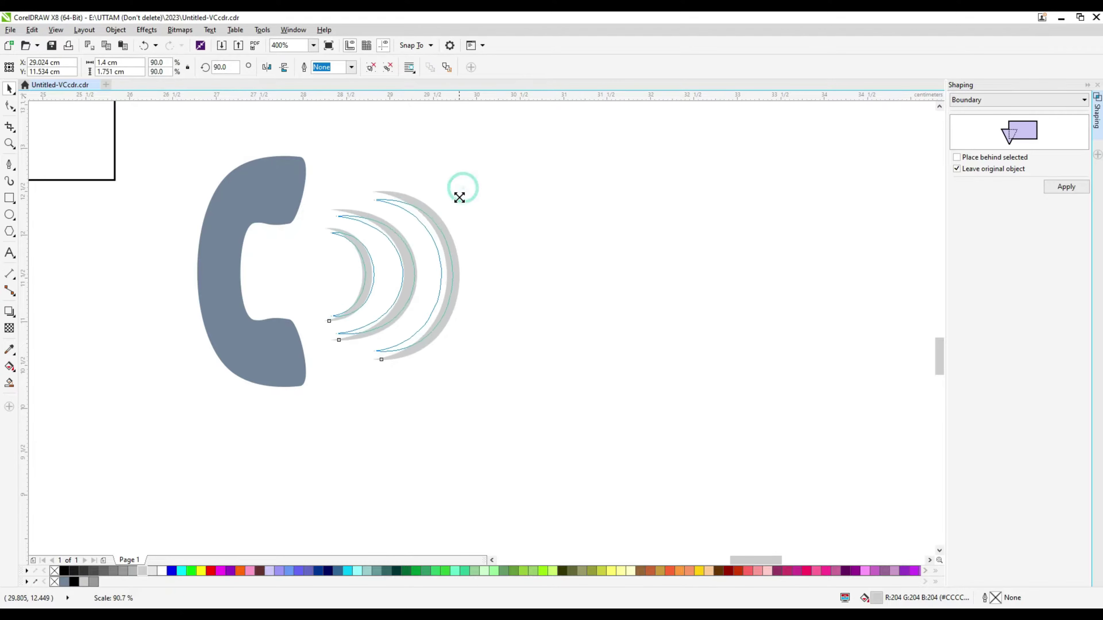
{"action": "left_click_drag", "start_coordinate": [446, 272], "coordinate": [428, 280]}
{"action": "scroll", "coordinate": [413, 312], "scroll_direction": "down", "scroll_amount": 2}
Fill the handset grey and move the wave group closer to it.
{"action": "left_click", "coordinate": [352, 320]}
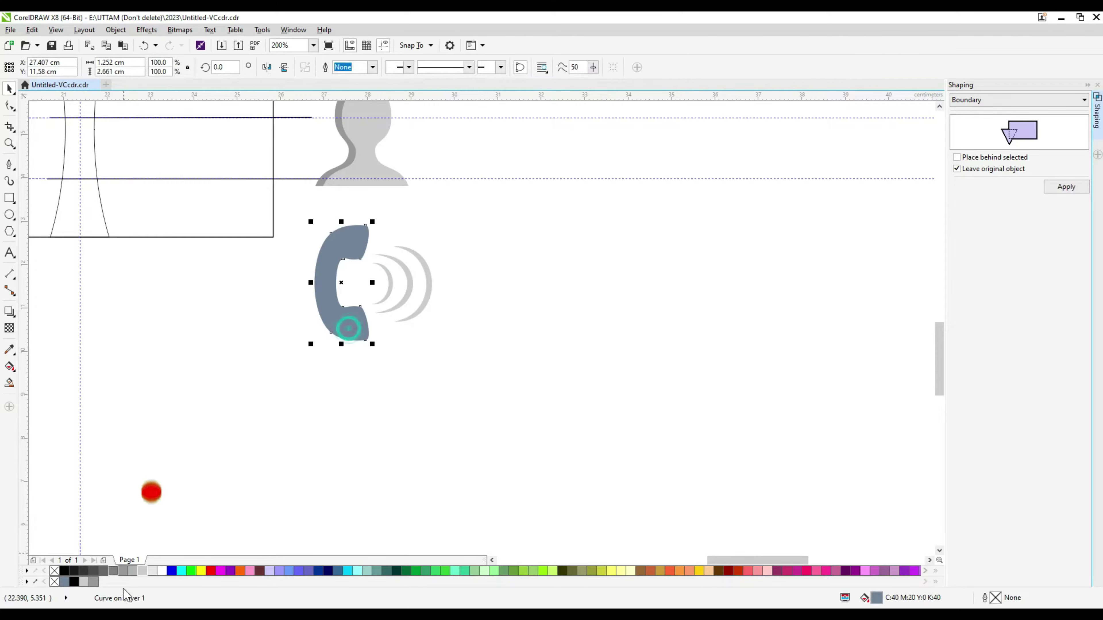
{"action": "left_click", "coordinate": [132, 570]}
{"action": "scroll", "coordinate": [408, 278], "scroll_direction": "up", "scroll_amount": 2}
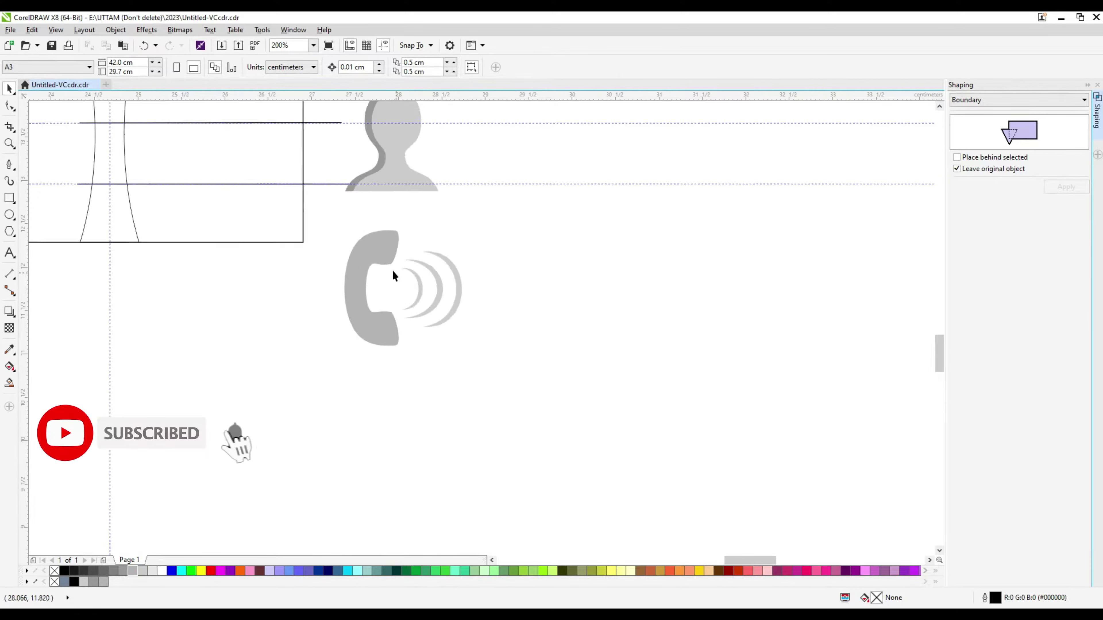
{"action": "left_click", "coordinate": [484, 302]}
{"action": "left_click_drag", "start_coordinate": [484, 303], "coordinate": [473, 303]}
Create an offset boundary around the handset and fill its outer strip blue-grey.
{"action": "left_click", "coordinate": [382, 234]}
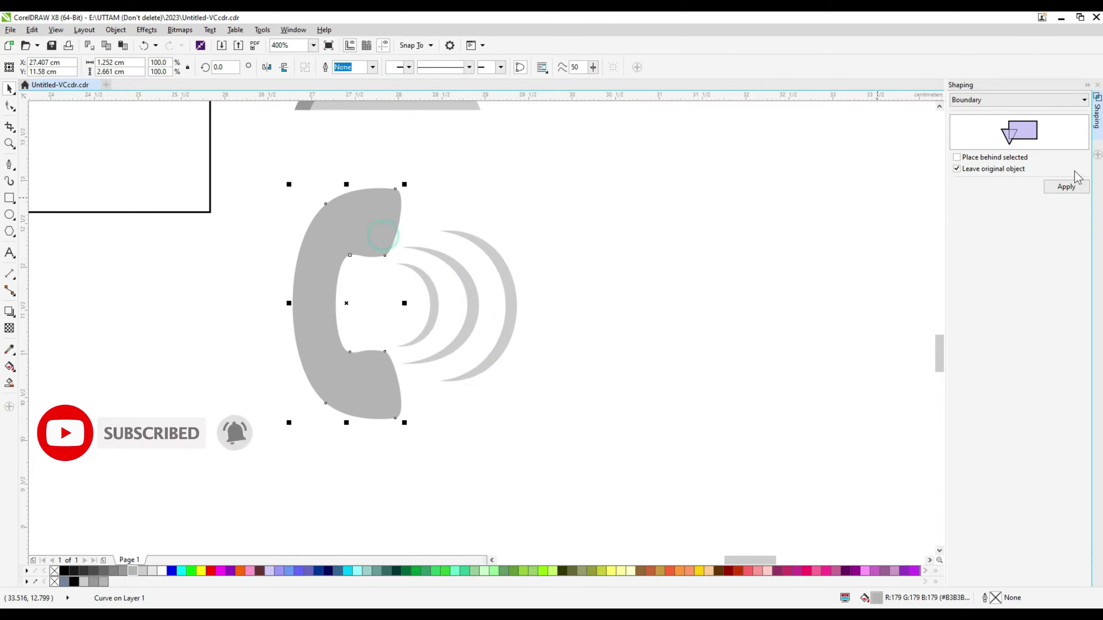
{"action": "left_click", "coordinate": [1066, 187]}
{"action": "left_click_drag", "start_coordinate": [319, 335], "coordinate": [332, 340]}
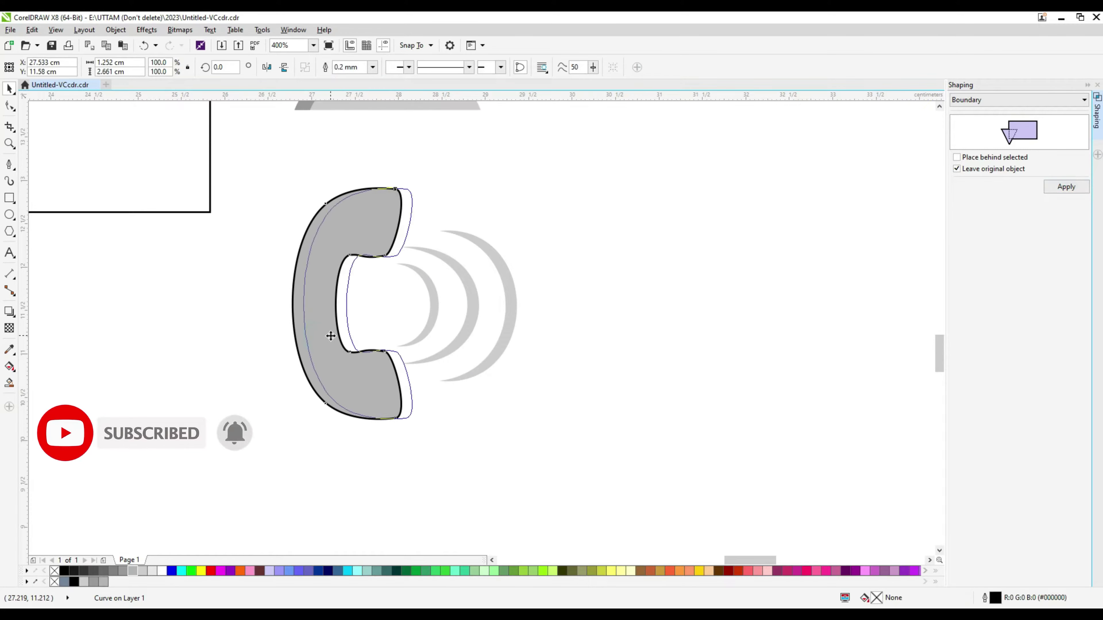
{"action": "left_click_drag", "start_coordinate": [357, 185], "coordinate": [356, 186]}
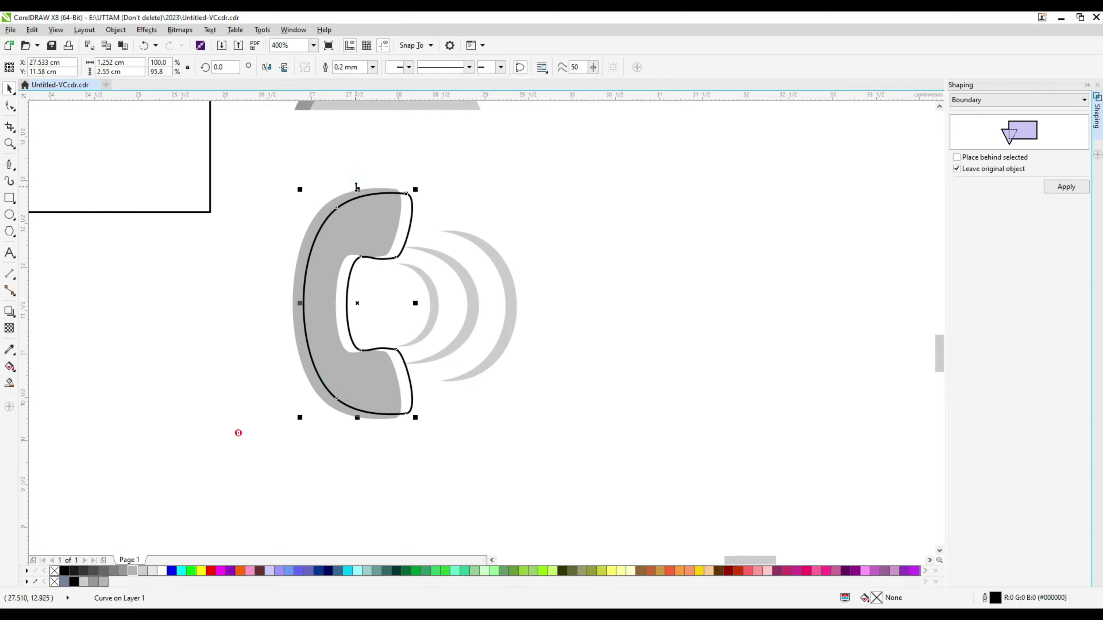
{"action": "left_click", "coordinate": [9, 382]}
{"action": "left_click", "coordinate": [297, 289]}
{"action": "key", "text": "space"}
Delete the phone's outline curve and fill the back strip mid grey.
{"action": "left_click_drag", "start_coordinate": [411, 201], "coordinate": [571, 179]}
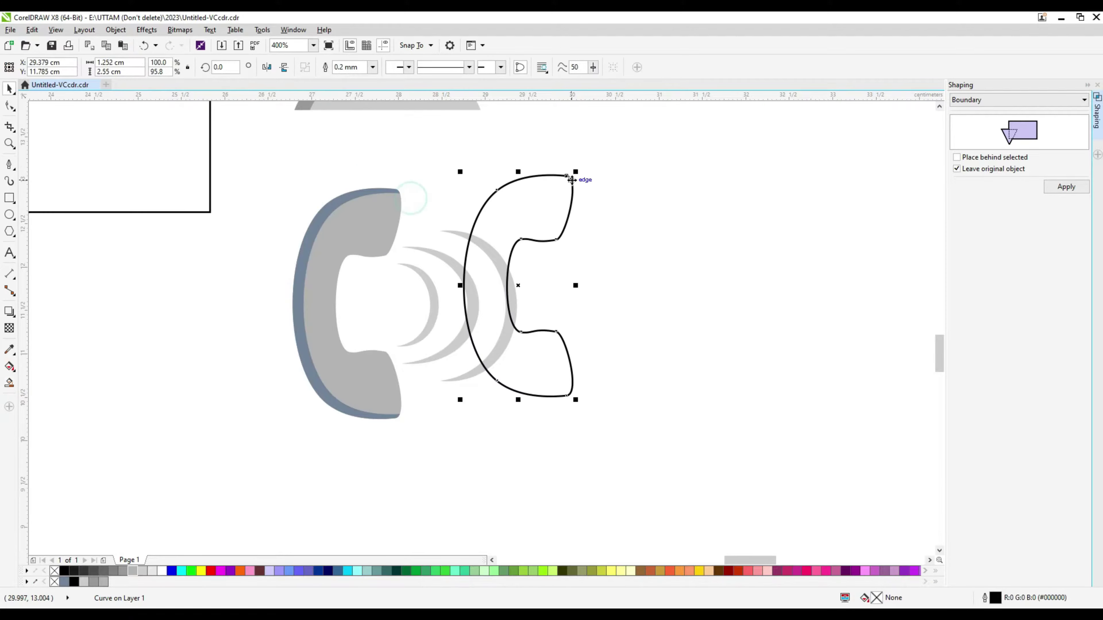
{"action": "right_click", "coordinate": [571, 180]}
{"action": "left_click", "coordinate": [635, 307]}
{"action": "left_click", "coordinate": [345, 204]}
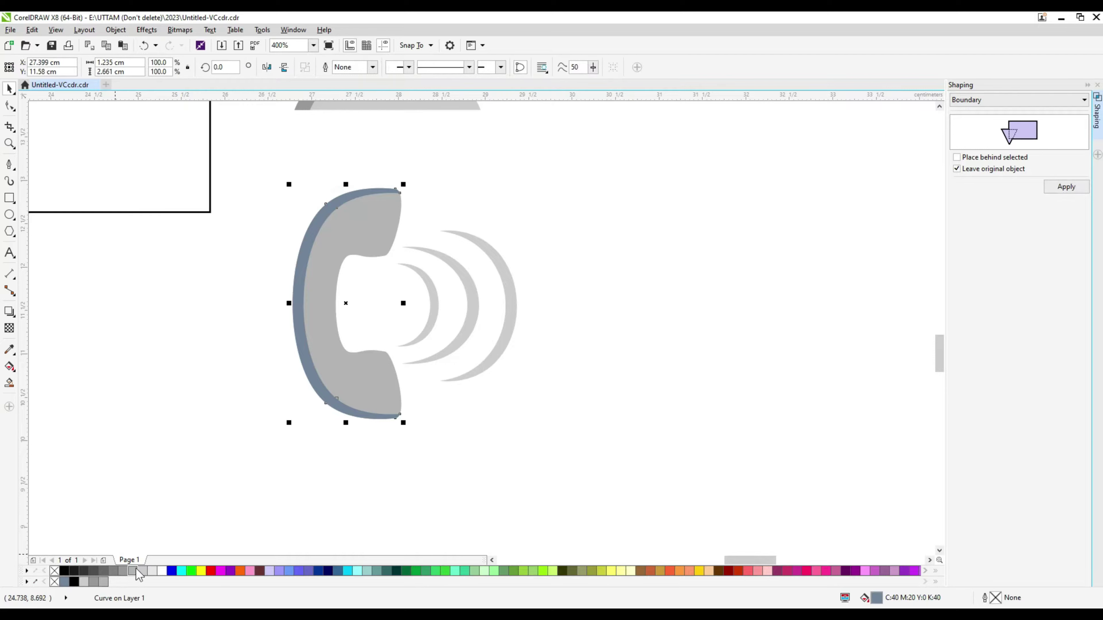
{"action": "left_click", "coordinate": [136, 570]}
{"action": "left_click", "coordinate": [123, 572]}
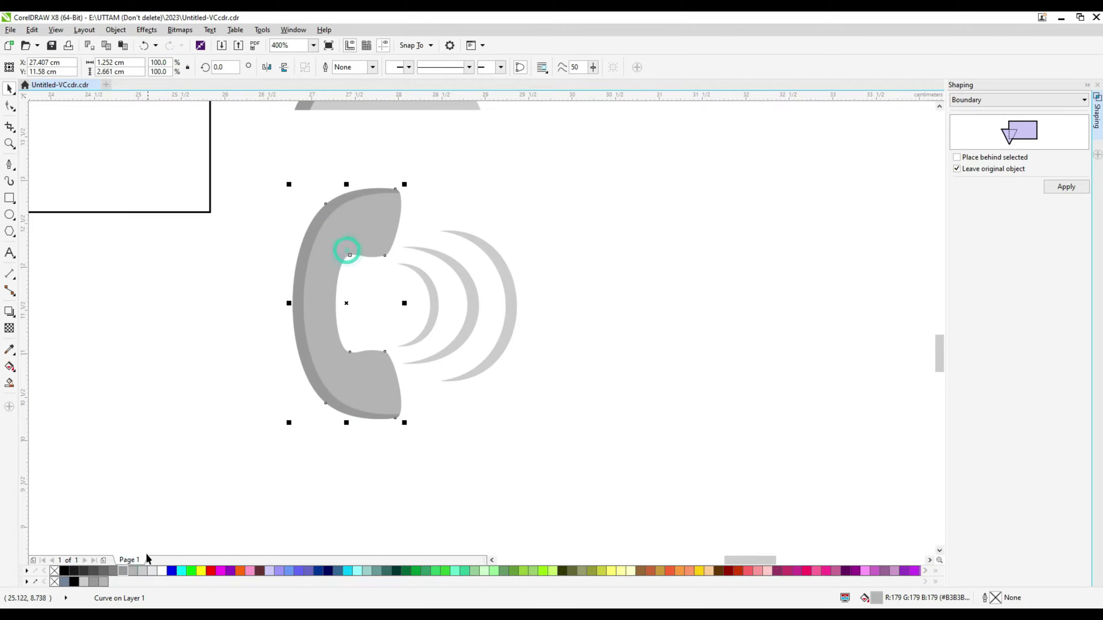
Recolour the phone's front body a lighter grey.
{"action": "left_click", "coordinate": [134, 571]}
{"action": "key", "text": "F3"}
{"action": "left_click", "coordinate": [532, 251]}
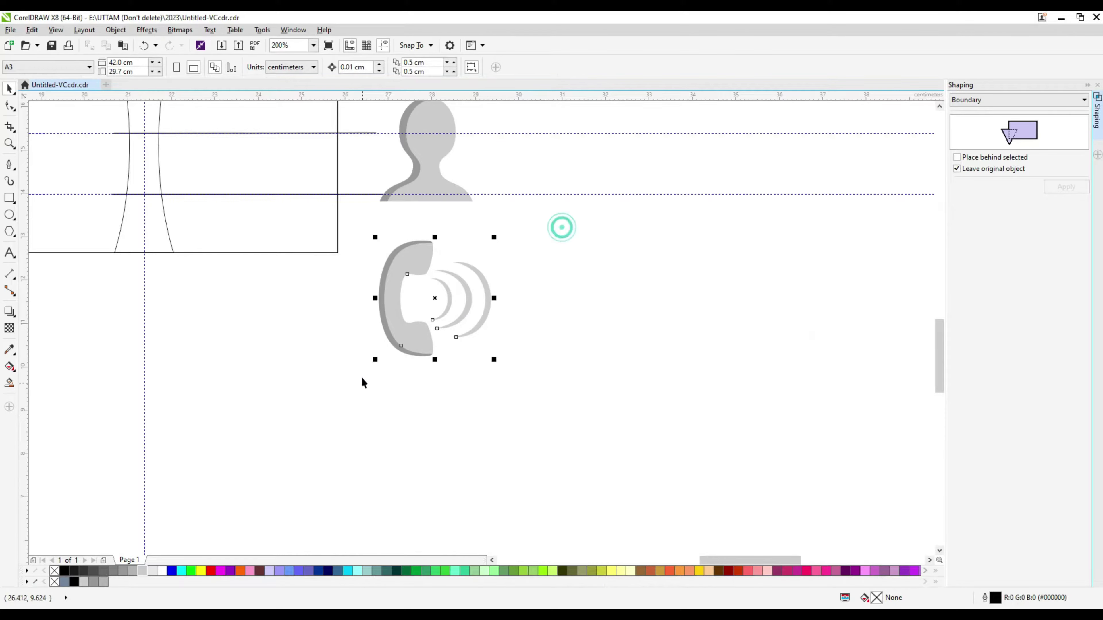
{"action": "left_click", "coordinate": [528, 278]}
{"action": "scroll", "coordinate": [493, 295], "scroll_direction": "up", "scroll_amount": 1}
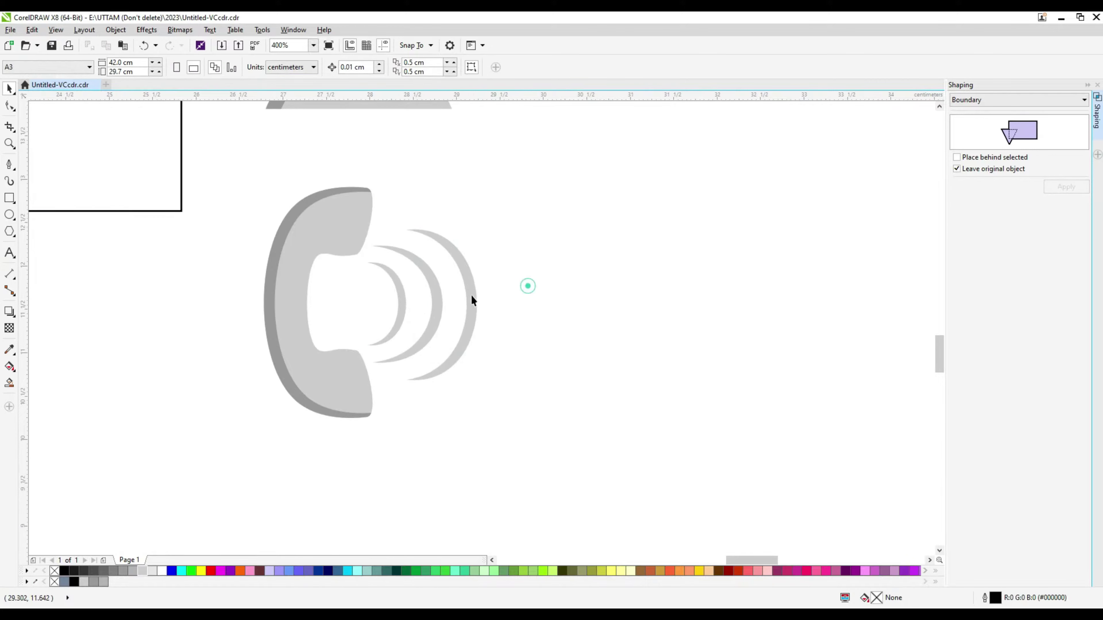
{"action": "scroll", "coordinate": [471, 299], "scroll_direction": "down", "scroll_amount": 2}
{"action": "left_click", "coordinate": [434, 304]}
{"action": "left_click", "coordinate": [509, 280]}
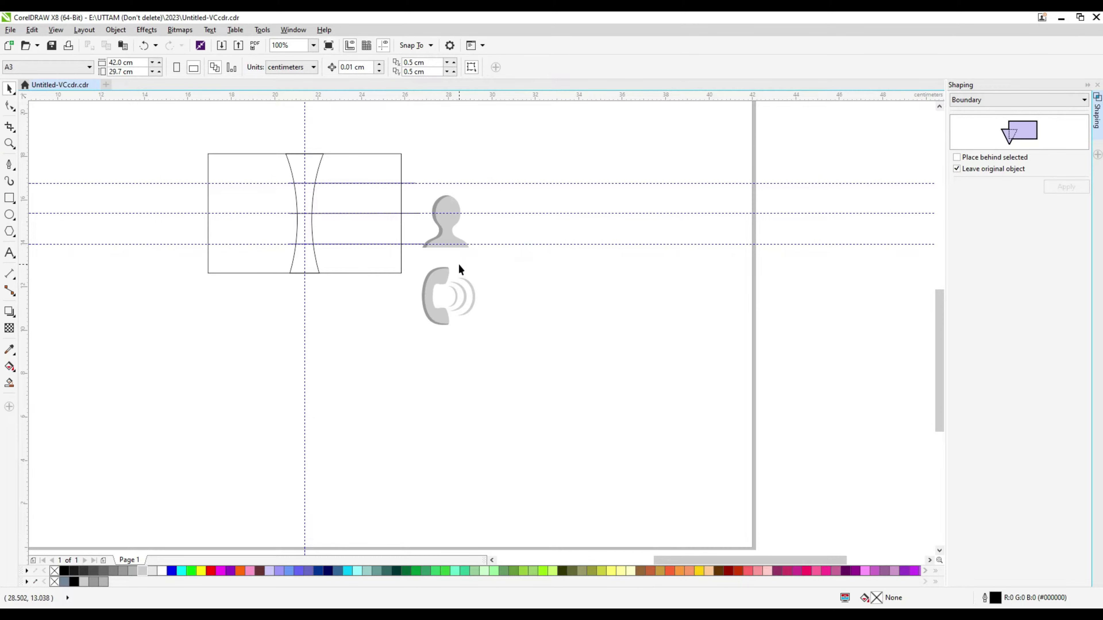
Draw the envelope rectangle below the card and a V flap line from beyond its top corners to its middle.
{"action": "left_click", "coordinate": [10, 198]}
{"action": "mouse_move", "coordinate": [316, 310]}
{"action": "left_mouse_down"}
{"action": "mouse_move", "coordinate": [384, 355]}
{"action": "mouse_move", "coordinate": [376, 367]}
{"action": "left_mouse_up"}
{"action": "scroll", "coordinate": [315, 350], "scroll_direction": "up", "scroll_amount": 1}
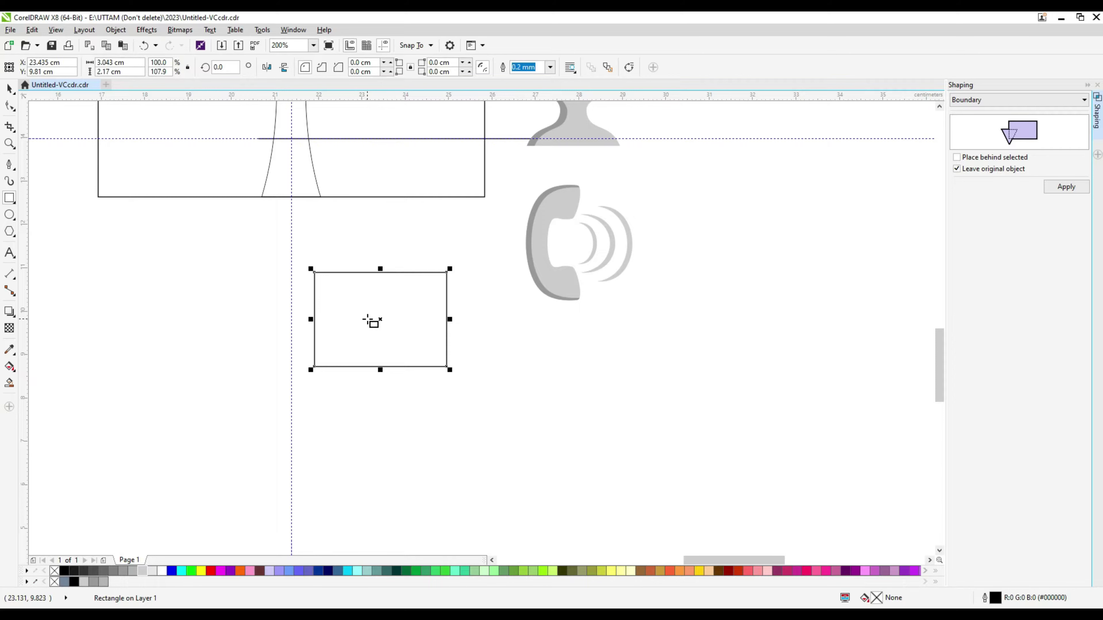
{"action": "left_click", "coordinate": [8, 164]}
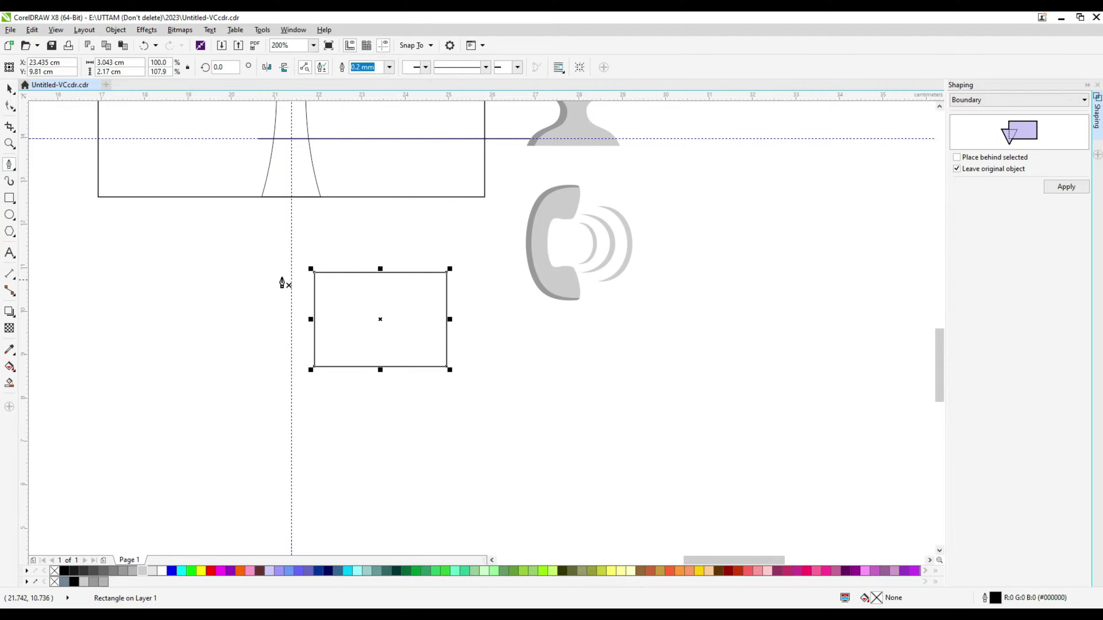
{"action": "scroll", "coordinate": [299, 271], "scroll_direction": "up", "scroll_amount": 1}
{"action": "left_click", "coordinate": [329, 274]}
{"action": "left_click", "coordinate": [462, 371]}
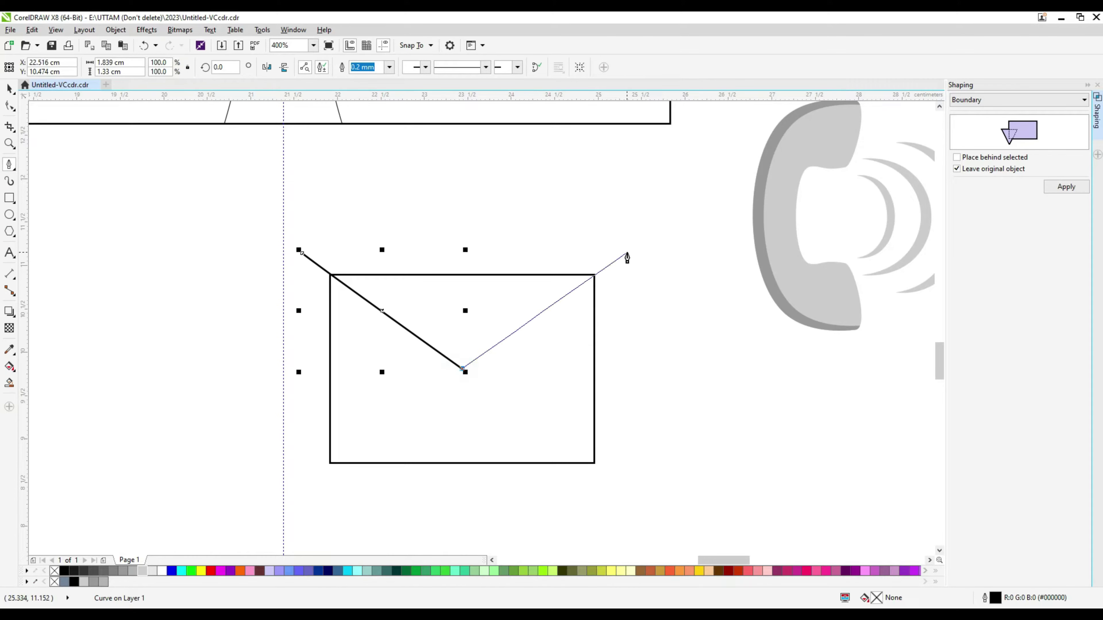
{"action": "double_click", "coordinate": [629, 248]}
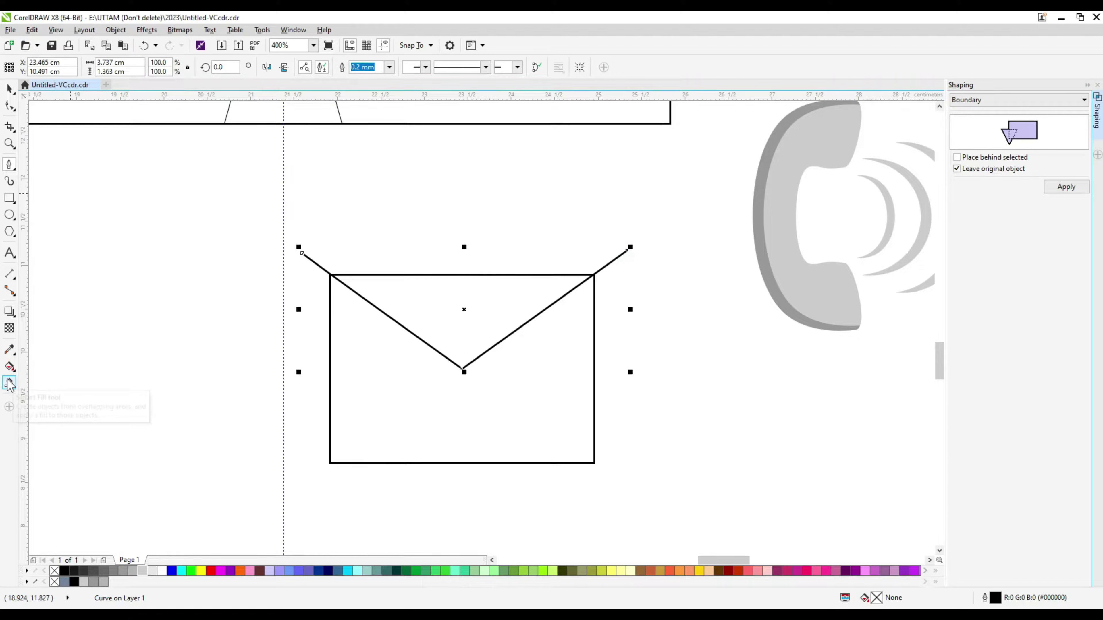
Lower the V's bottom point slightly and fill one flap triangle slate blue.
{"action": "left_click", "coordinate": [10, 106]}
{"action": "left_click_drag", "start_coordinate": [461, 370], "coordinate": [460, 382]}
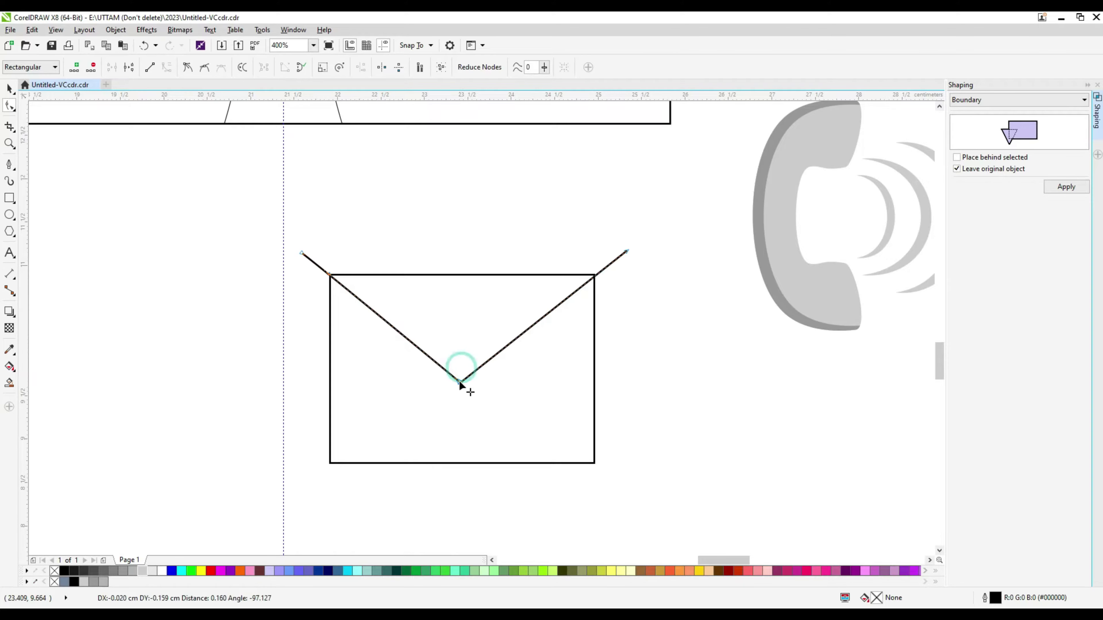
{"action": "left_click", "coordinate": [9, 382]}
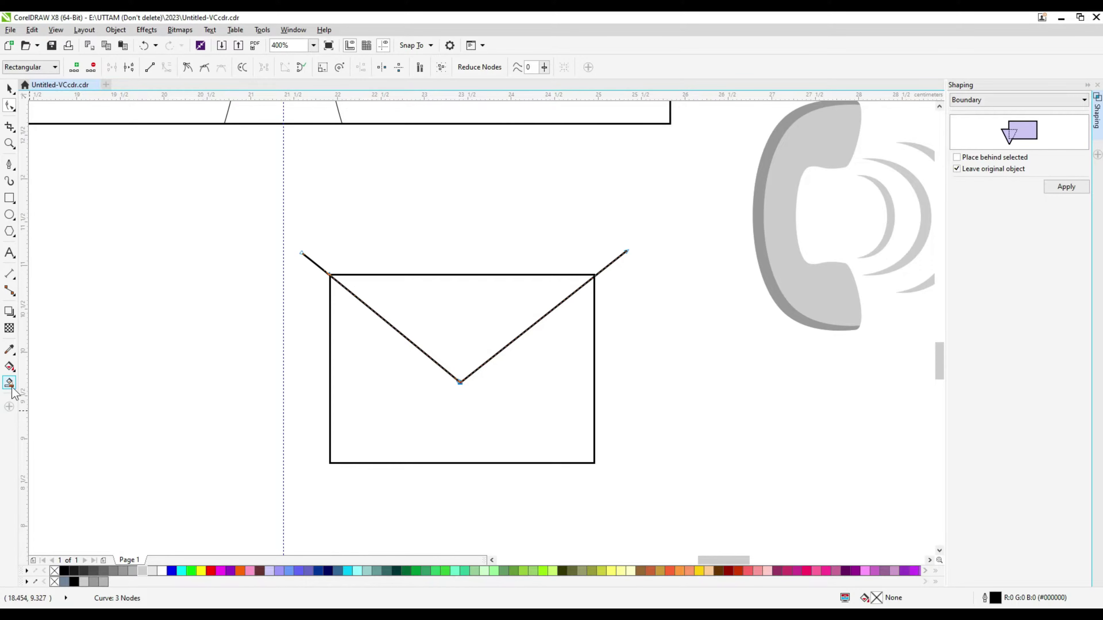
{"action": "left_click", "coordinate": [446, 308]}
Move all three envelope pieces together so the envelope centres on the vertical guide.
{"action": "key", "text": "space"}
{"action": "right_click", "coordinate": [442, 295]}
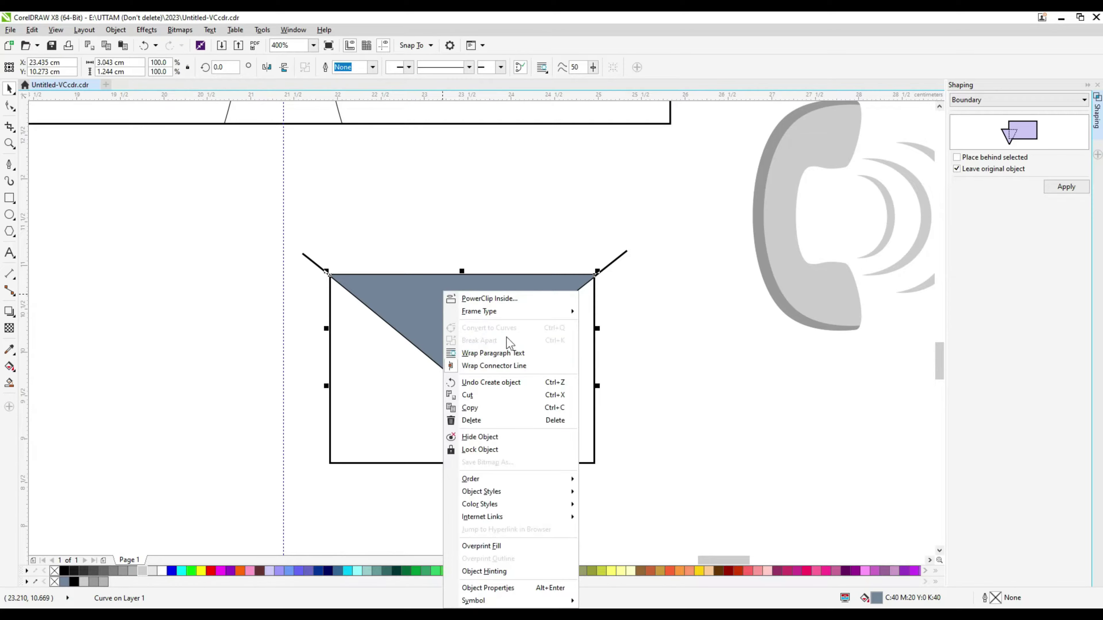
{"action": "left_click", "coordinate": [493, 407]}
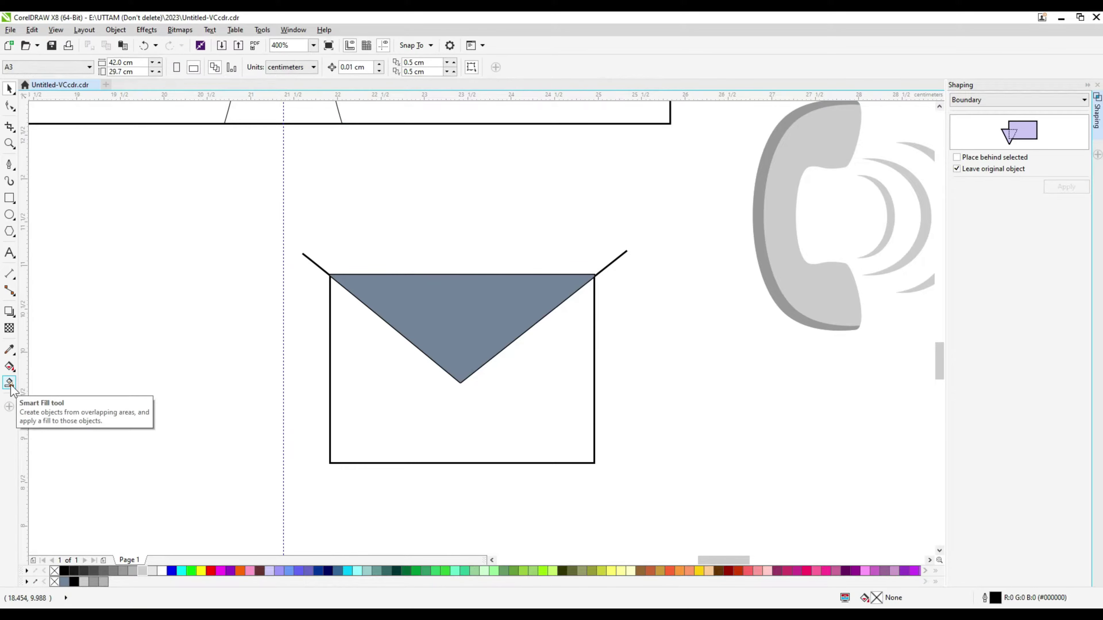
{"action": "left_click", "coordinate": [402, 419]}
{"action": "left_click_drag", "start_coordinate": [289, 220], "coordinate": [581, 520]}
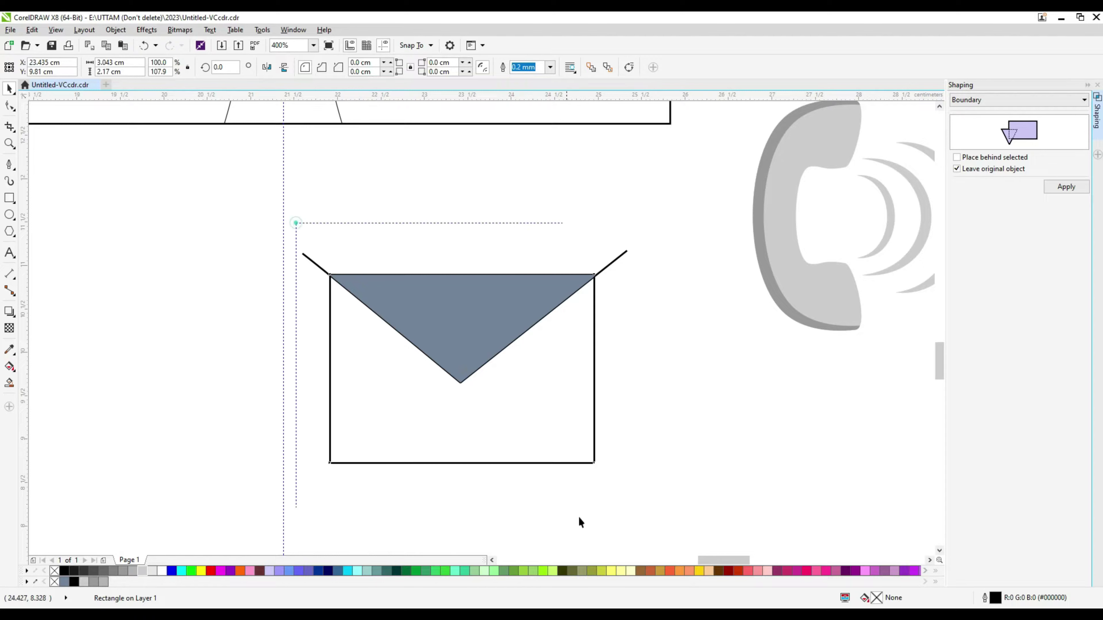
{"action": "left_click_drag", "start_coordinate": [467, 364], "coordinate": [283, 364]}
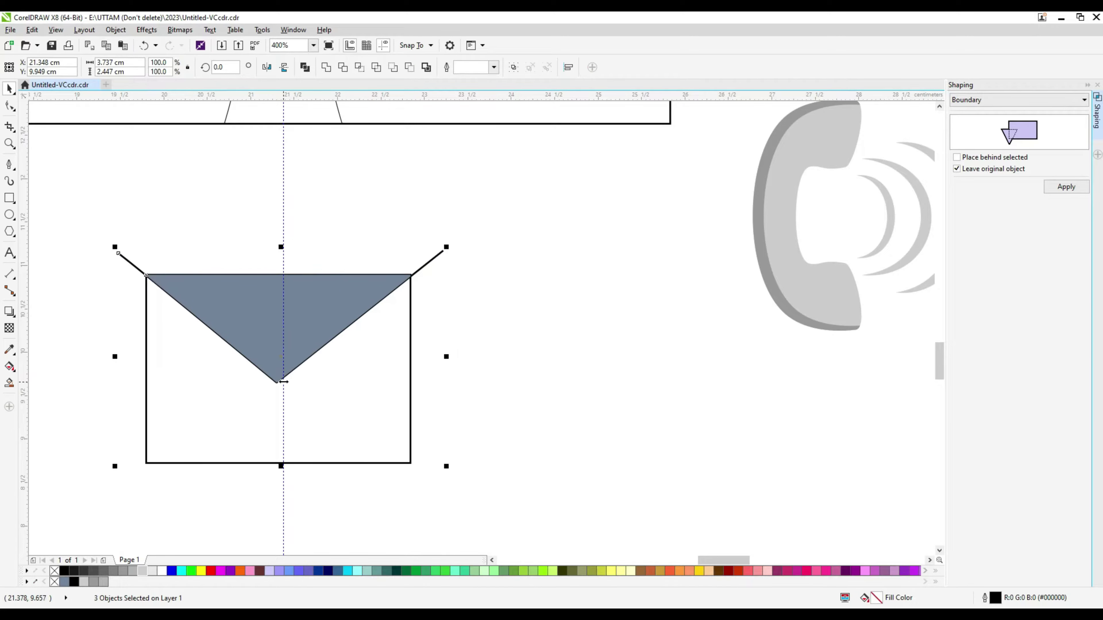
{"action": "left_click", "coordinate": [503, 358]}
Delete the old filled triangle and inspect the V-shaped flap line's nodes.
{"action": "left_click", "coordinate": [328, 284]}
{"action": "right_click", "coordinate": [327, 283]}
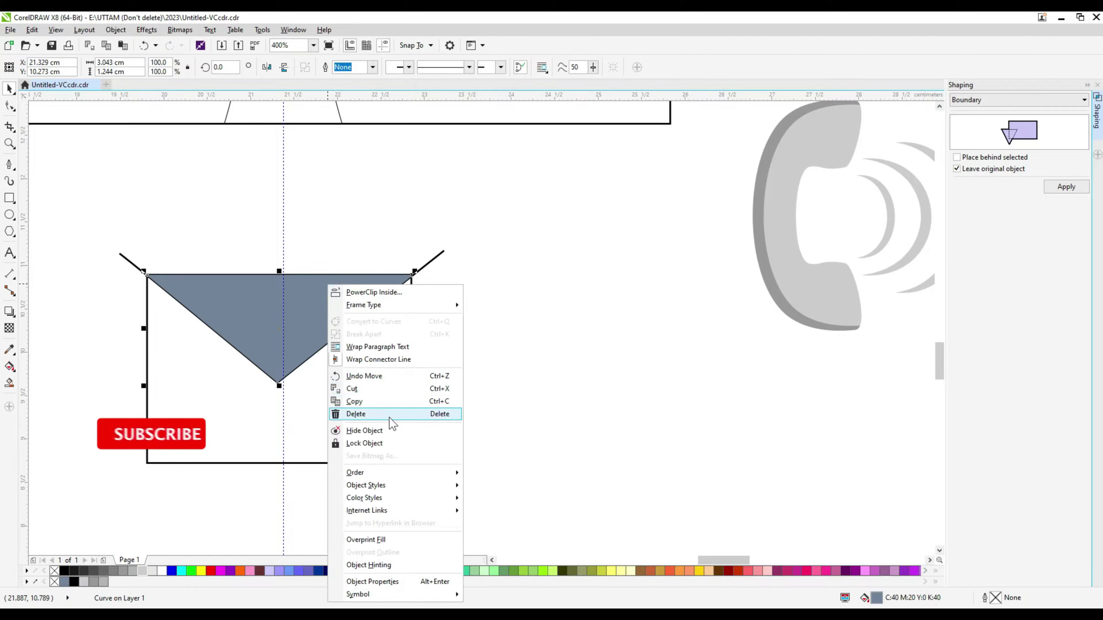
{"action": "left_click", "coordinate": [364, 413]}
{"action": "left_click", "coordinate": [283, 365]}
{"action": "key", "text": "F10"}
{"action": "scroll", "coordinate": [286, 395], "scroll_direction": "up", "scroll_amount": 2}
{"action": "scroll", "coordinate": [288, 400], "scroll_direction": "down", "scroll_amount": 2}
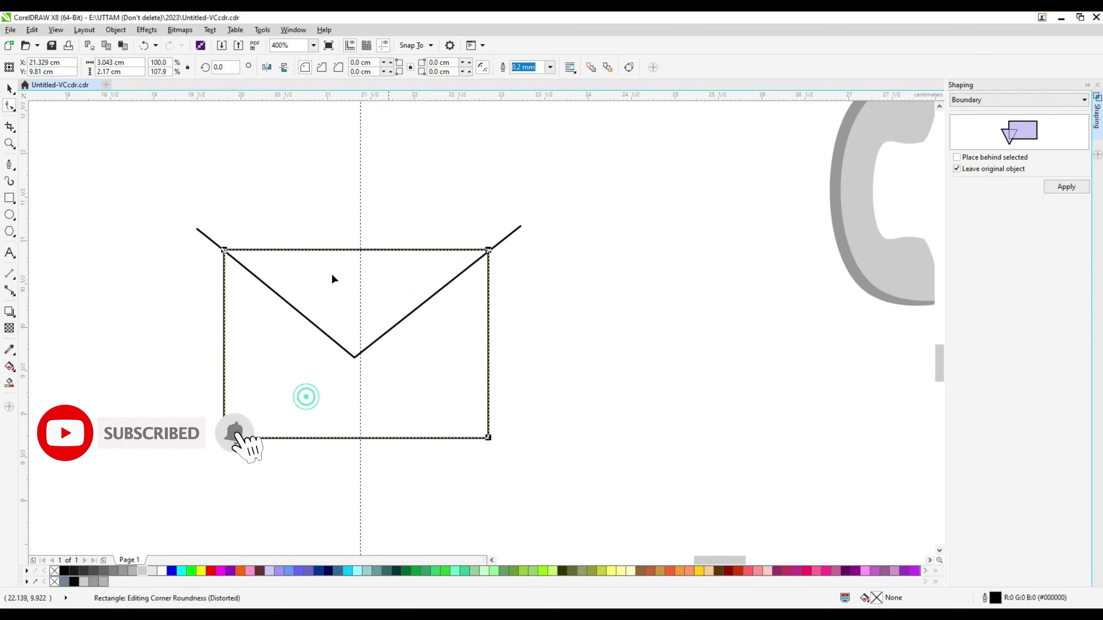
{"action": "left_click", "coordinate": [306, 394]}
Reselect the envelope rectangle and V line, then examine the V's bottom node.
{"action": "left_click_drag", "start_coordinate": [615, 158], "coordinate": [488, 402]}
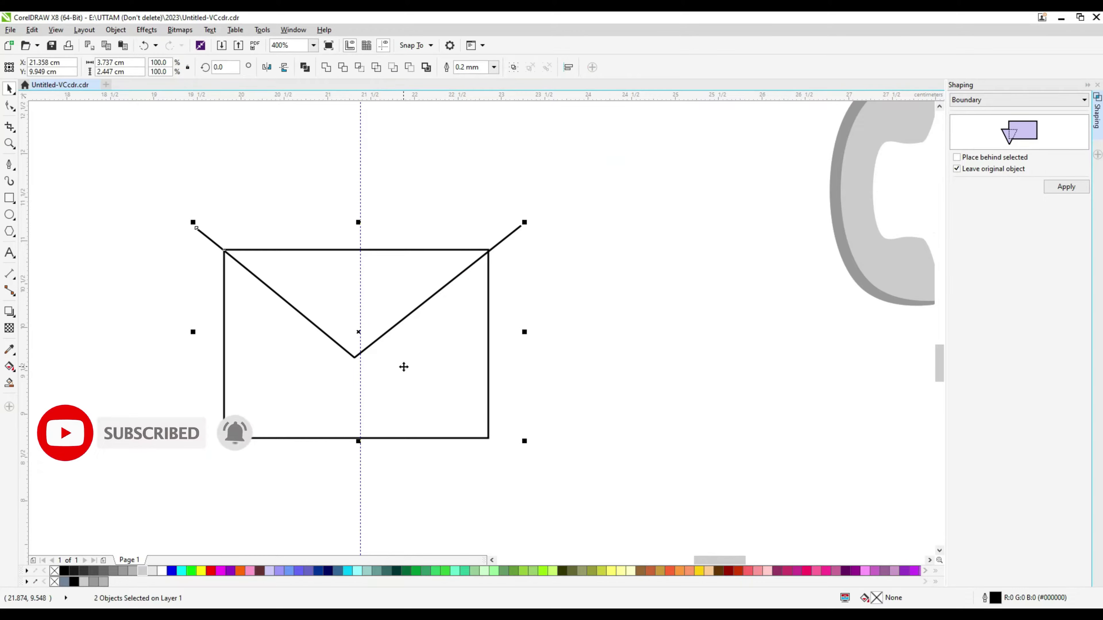
{"action": "left_click", "coordinate": [450, 382]}
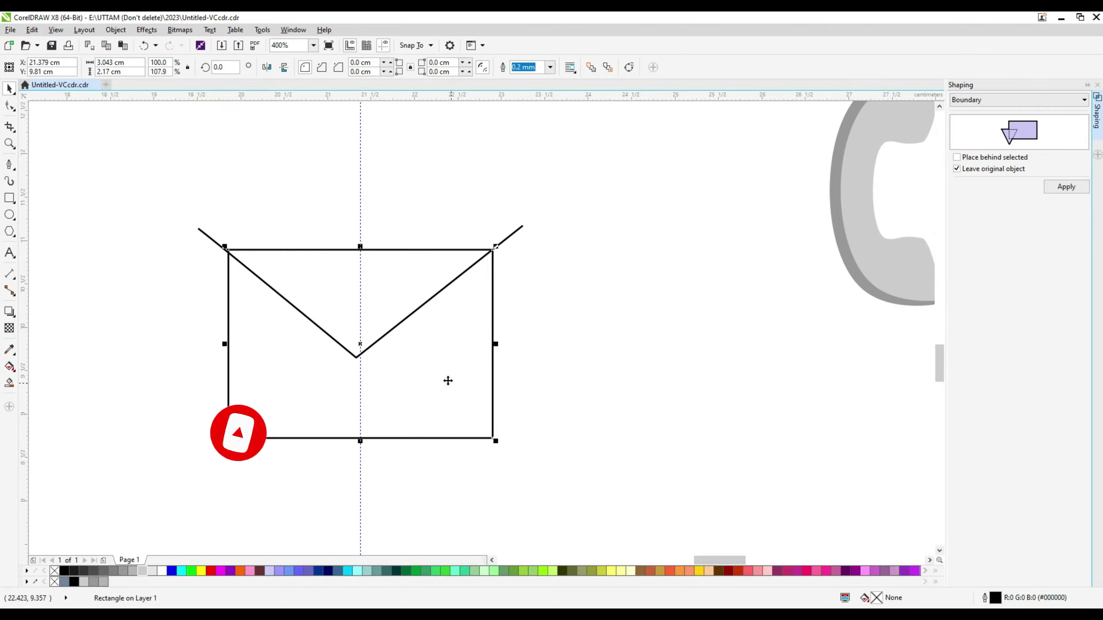
{"action": "left_click", "coordinate": [365, 348]}
{"action": "key", "text": "F10"}
{"action": "scroll", "coordinate": [364, 356], "scroll_direction": "up", "scroll_amount": 2}
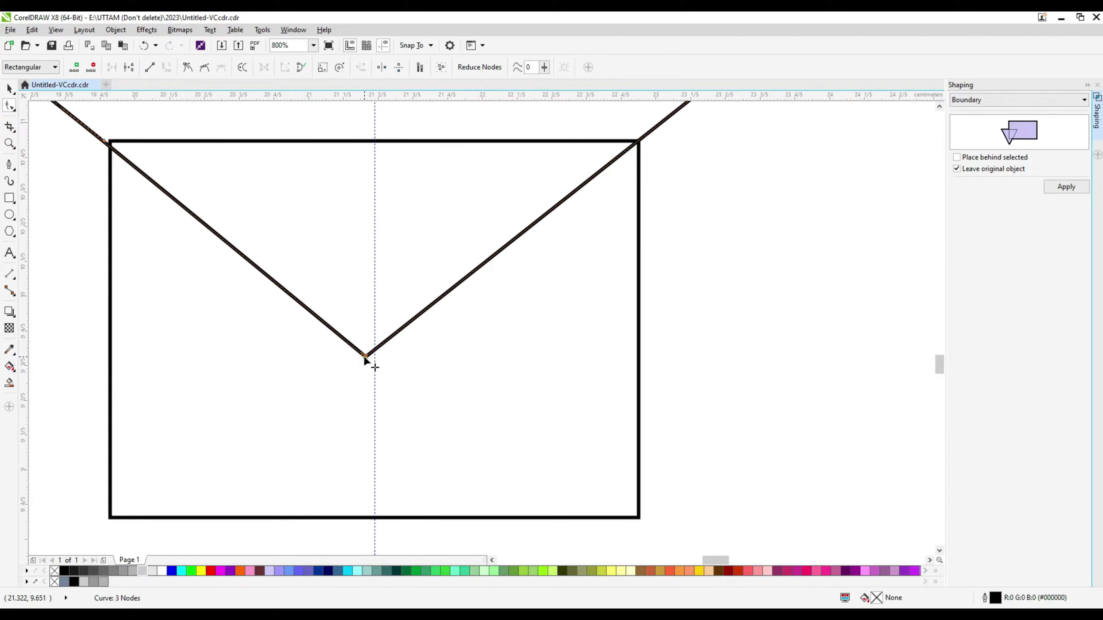
{"action": "left_click", "coordinate": [364, 356]}
{"action": "scroll", "coordinate": [387, 334], "scroll_direction": "down", "scroll_amount": 1}
{"action": "scroll", "coordinate": [444, 367], "scroll_direction": "down", "scroll_amount": 1}
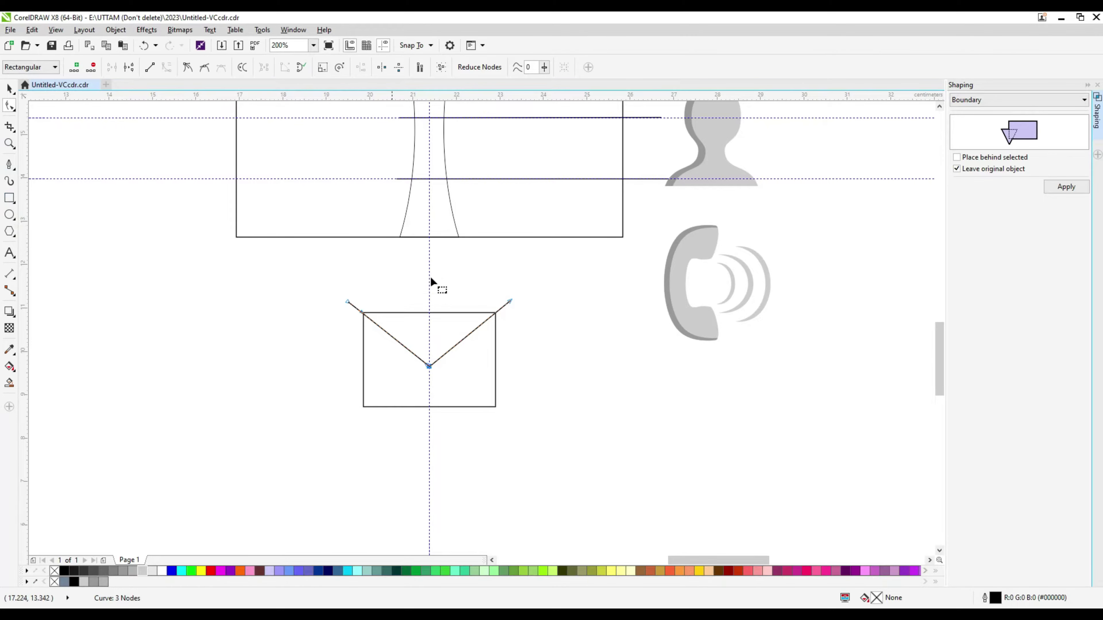
Convert the envelope rectangle to curves, trying and then undoing a raised peak.
{"action": "left_click", "coordinate": [428, 313]}
{"action": "right_click", "coordinate": [425, 312]}
{"action": "left_click", "coordinate": [480, 326]}
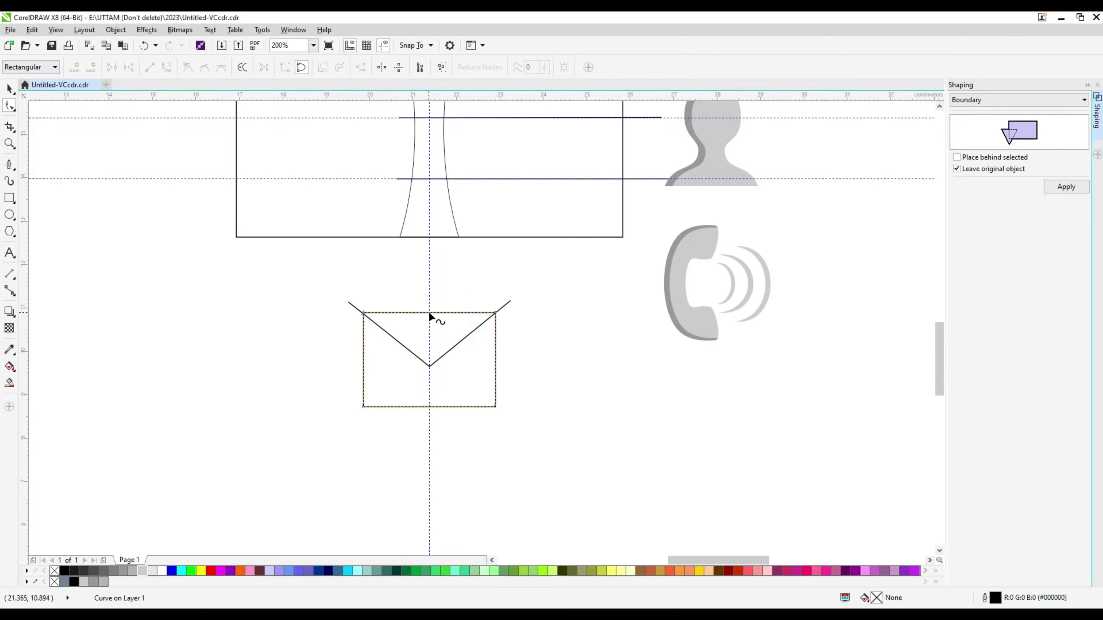
{"action": "left_click_drag", "start_coordinate": [429, 312], "coordinate": [429, 249]}
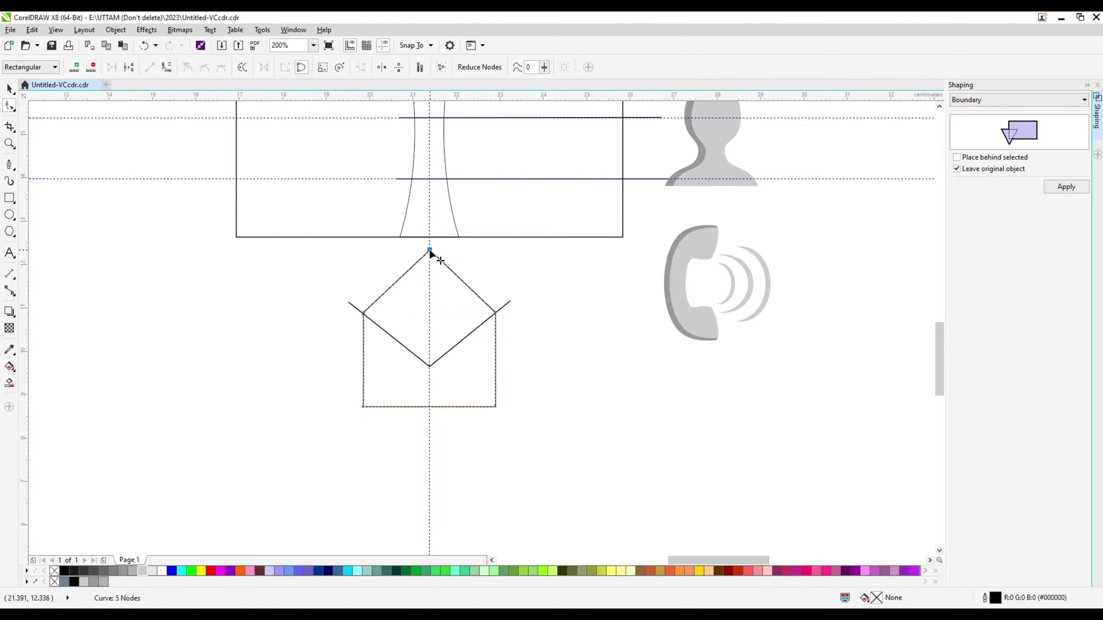
{"action": "key", "text": "ctrl+z"}
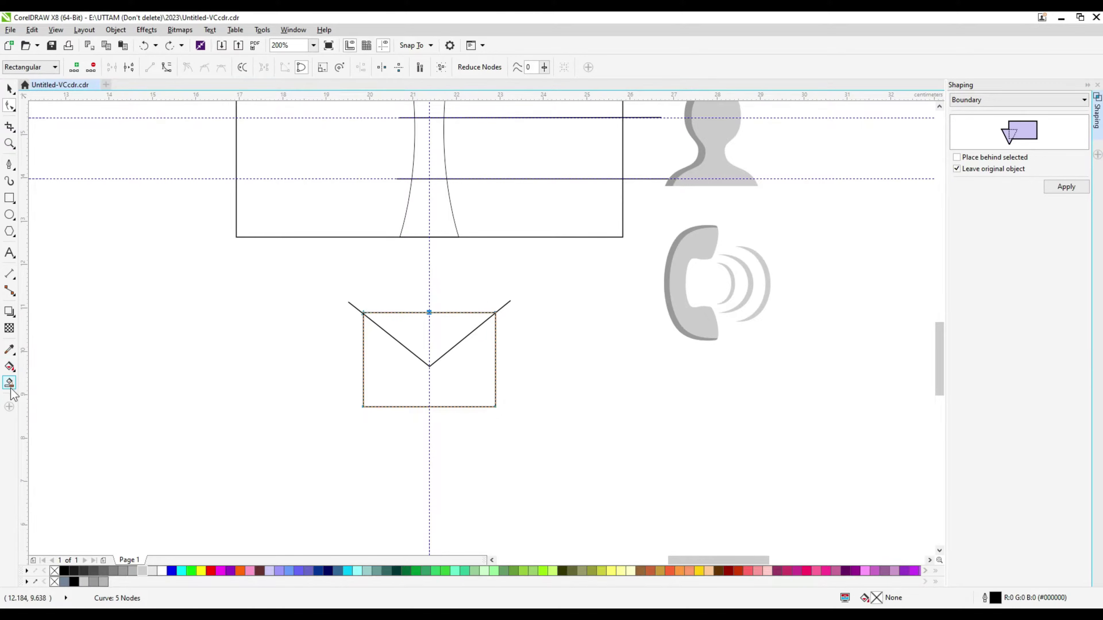
Smart Fill the triangle under the flap and raise the top edge into a pointed flap.
{"action": "left_click", "coordinate": [429, 335]}
{"action": "left_click", "coordinate": [407, 379]}
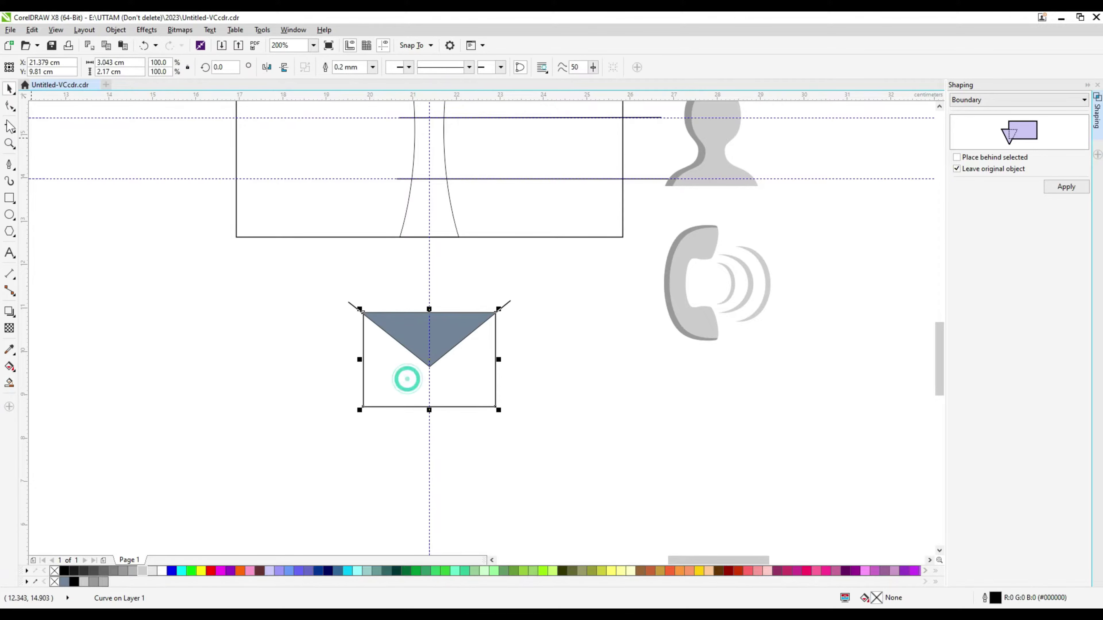
{"action": "left_click", "coordinate": [9, 105]}
{"action": "scroll", "coordinate": [424, 363], "scroll_direction": "up", "scroll_amount": 2}
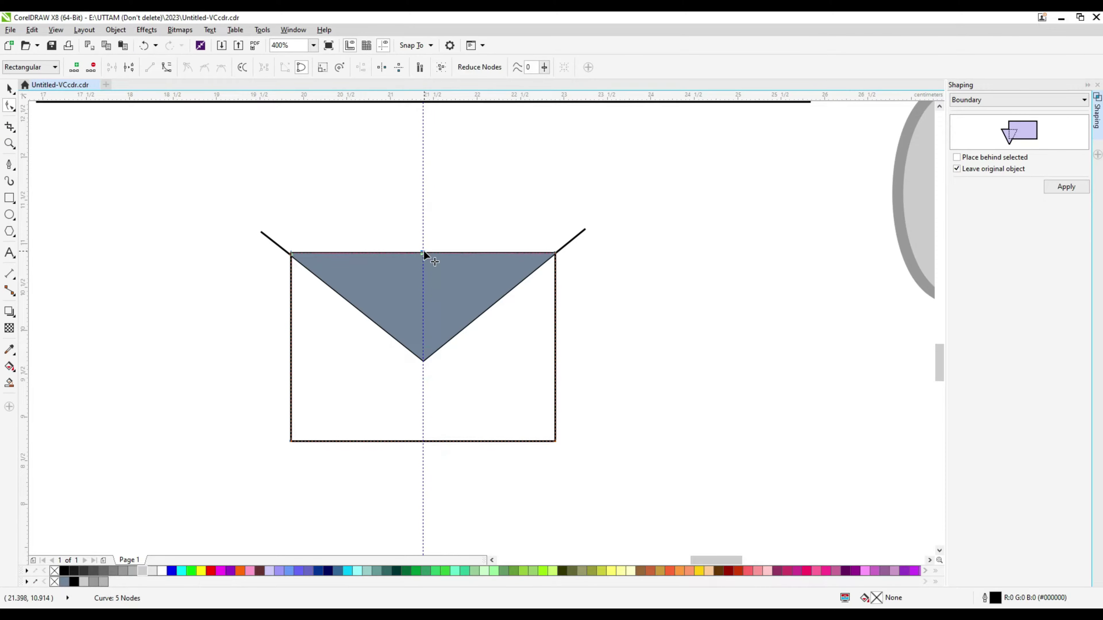
{"action": "left_click_drag", "start_coordinate": [423, 253], "coordinate": [421, 126]}
Fill the envelope body light grey and try moving the dark triangle, then undo it.
{"action": "left_click", "coordinate": [333, 387]}
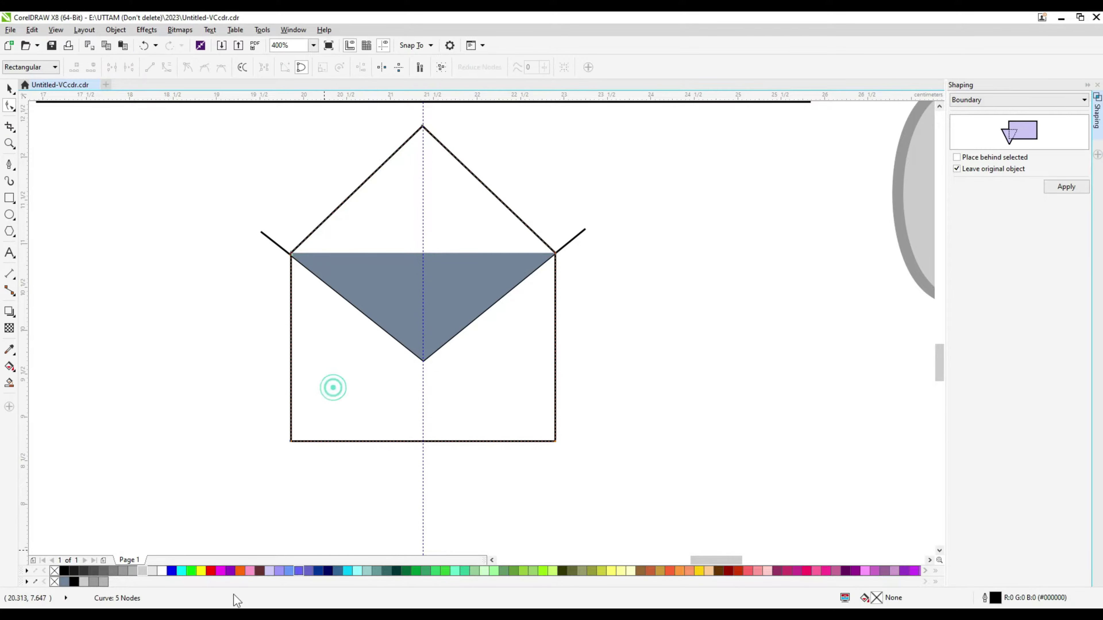
{"action": "left_click", "coordinate": [151, 574]}
{"action": "left_click", "coordinate": [411, 282]}
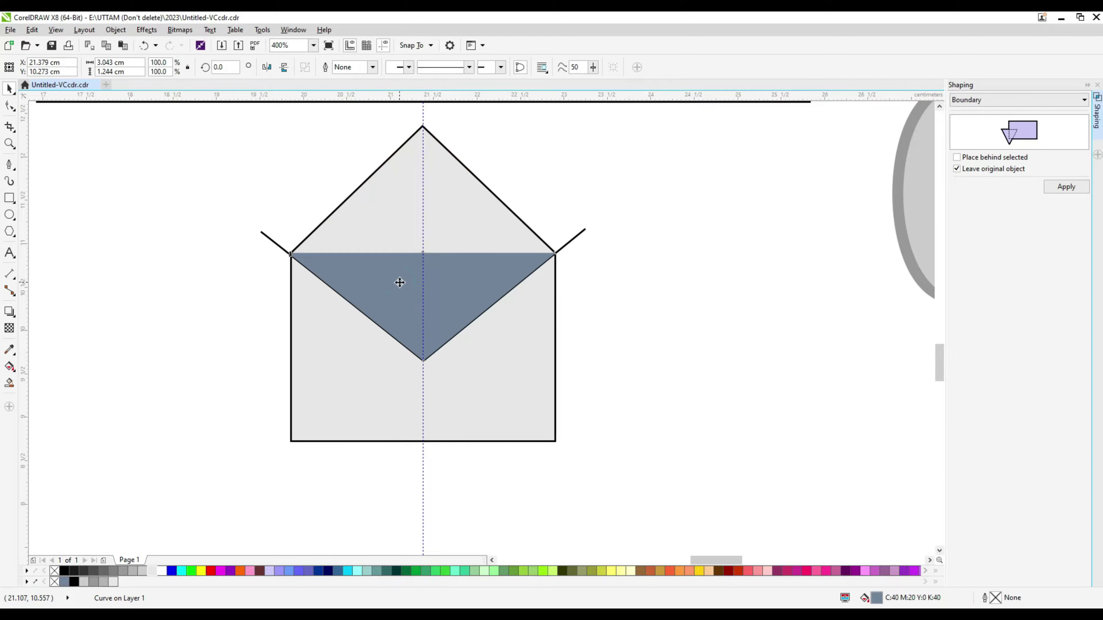
{"action": "right_click", "coordinate": [408, 282]}
{"action": "left_click", "coordinate": [354, 302]}
{"action": "left_click", "coordinate": [354, 398]}
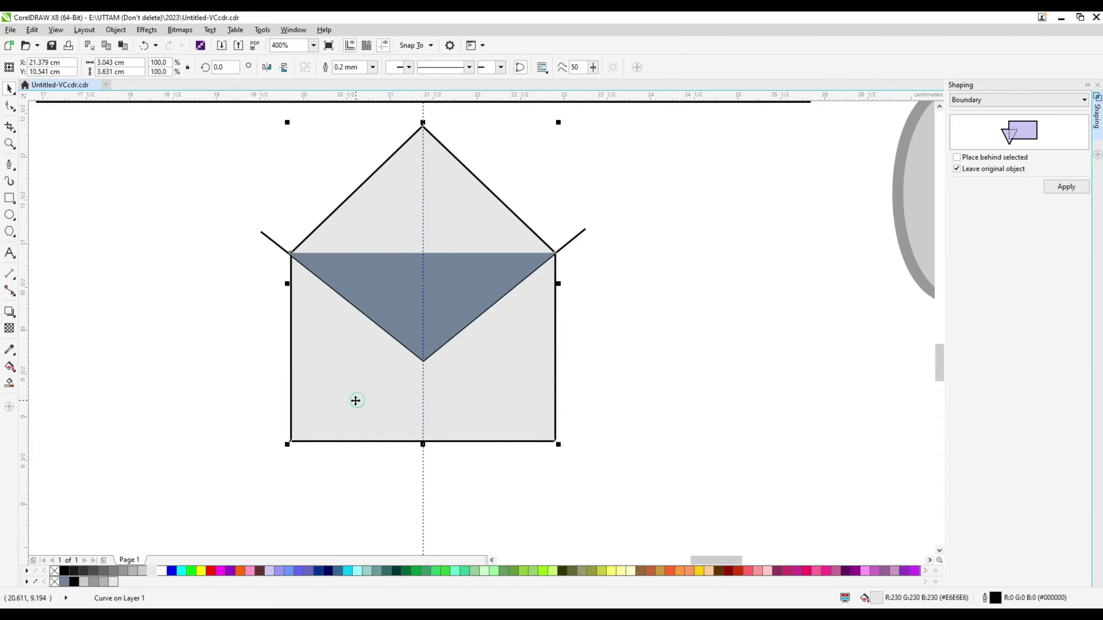
{"action": "left_click_drag", "start_coordinate": [396, 298], "coordinate": [445, 291]}
{"action": "key", "text": "ctrl+z"}
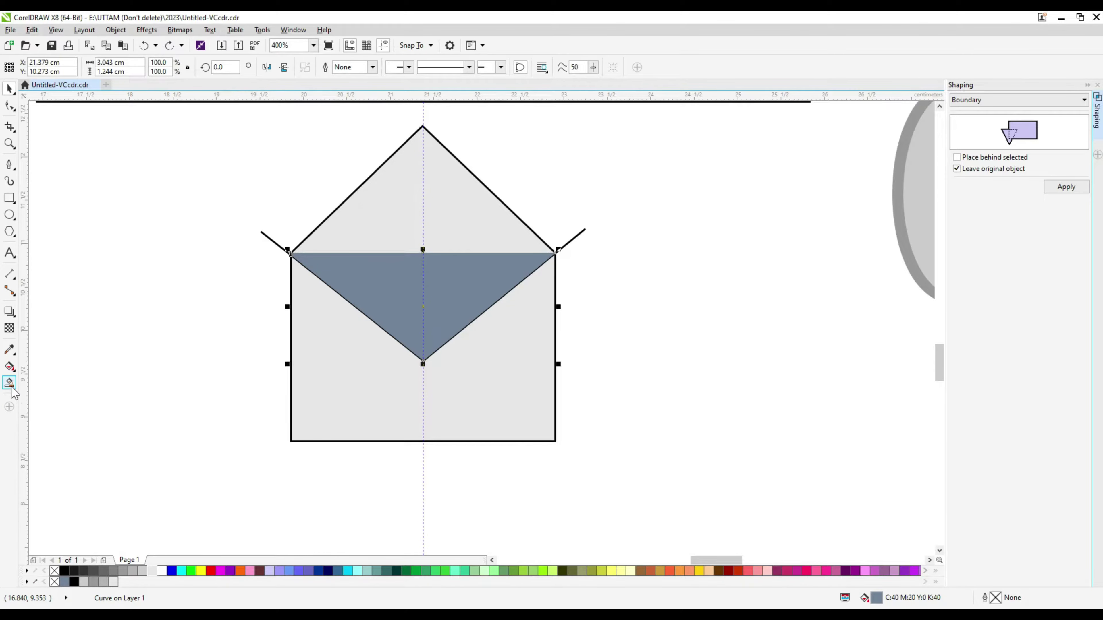
Smart Fill the lower envelope area and give it a darker grey.
{"action": "left_click", "coordinate": [10, 383]}
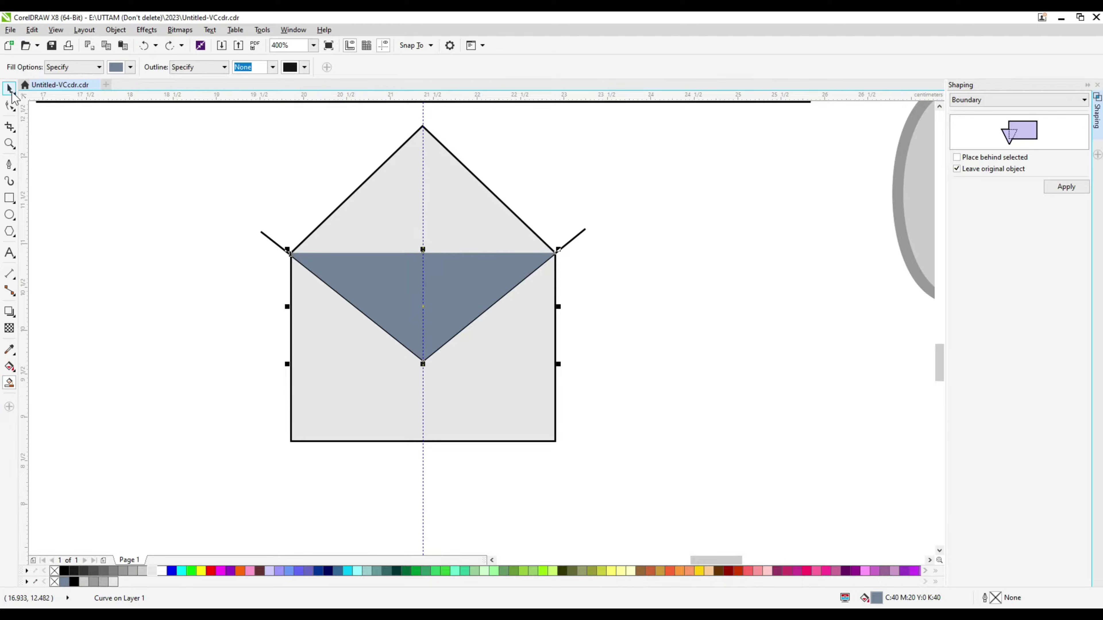
{"action": "left_click", "coordinate": [354, 350]}
{"action": "left_click", "coordinate": [141, 571]}
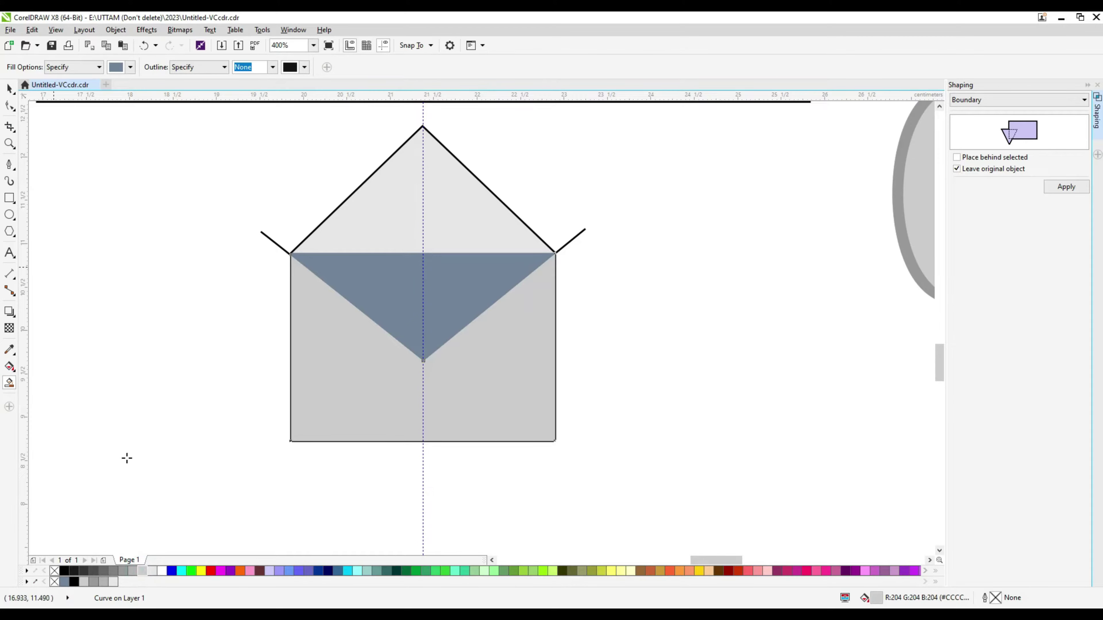
{"action": "left_click", "coordinate": [132, 571]}
{"action": "key", "text": "space"}
Bring the blue-grey triangle to front, drop it onto the bottom edge and stretch it taller.
{"action": "left_click", "coordinate": [463, 286]}
{"action": "left_click", "coordinate": [287, 65]}
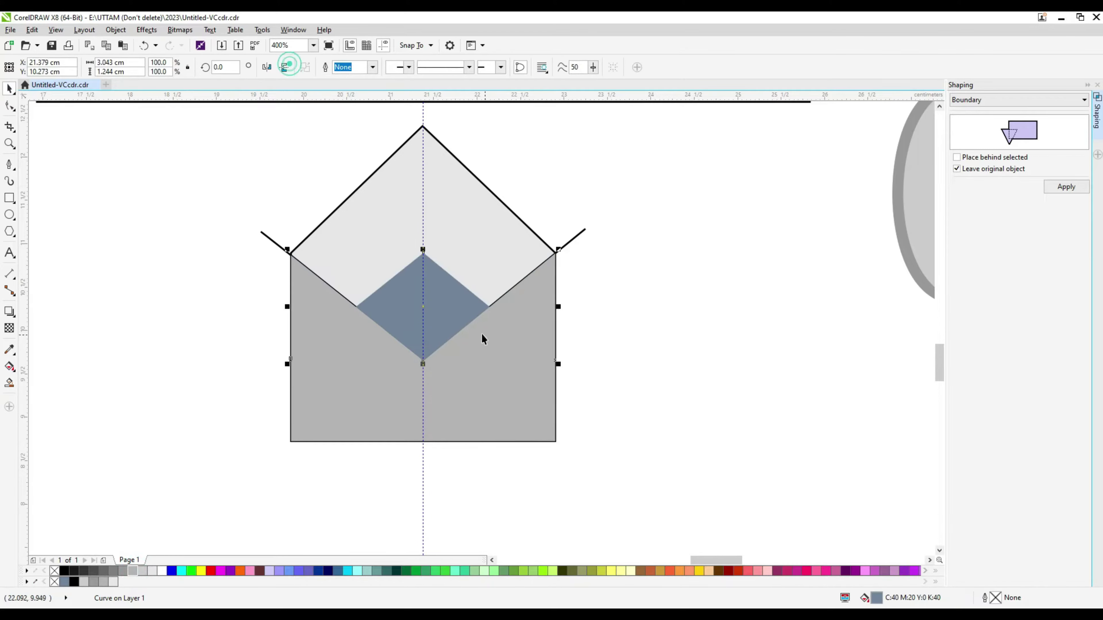
{"action": "right_click", "coordinate": [445, 302]}
{"action": "left_click", "coordinate": [641, 513]}
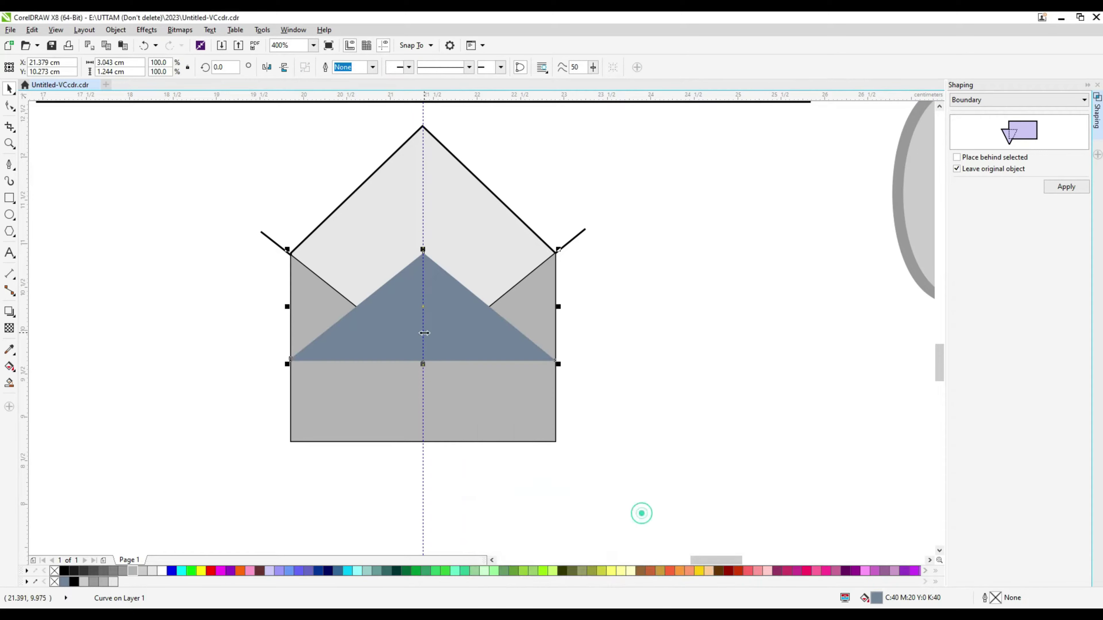
{"action": "left_click_drag", "start_coordinate": [443, 399], "coordinate": [444, 410]}
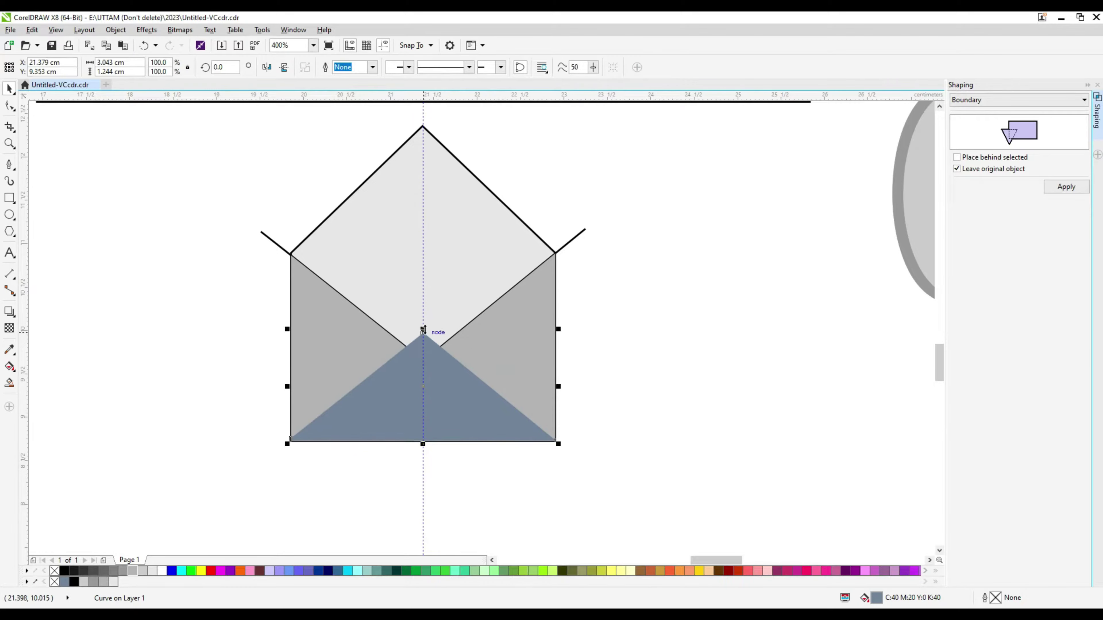
{"action": "left_click_drag", "start_coordinate": [423, 330], "coordinate": [423, 296]}
{"action": "scroll", "coordinate": [470, 410], "scroll_direction": "up", "scroll_amount": 1}
{"action": "scroll", "coordinate": [157, 486], "scroll_direction": "up", "scroll_amount": 2}
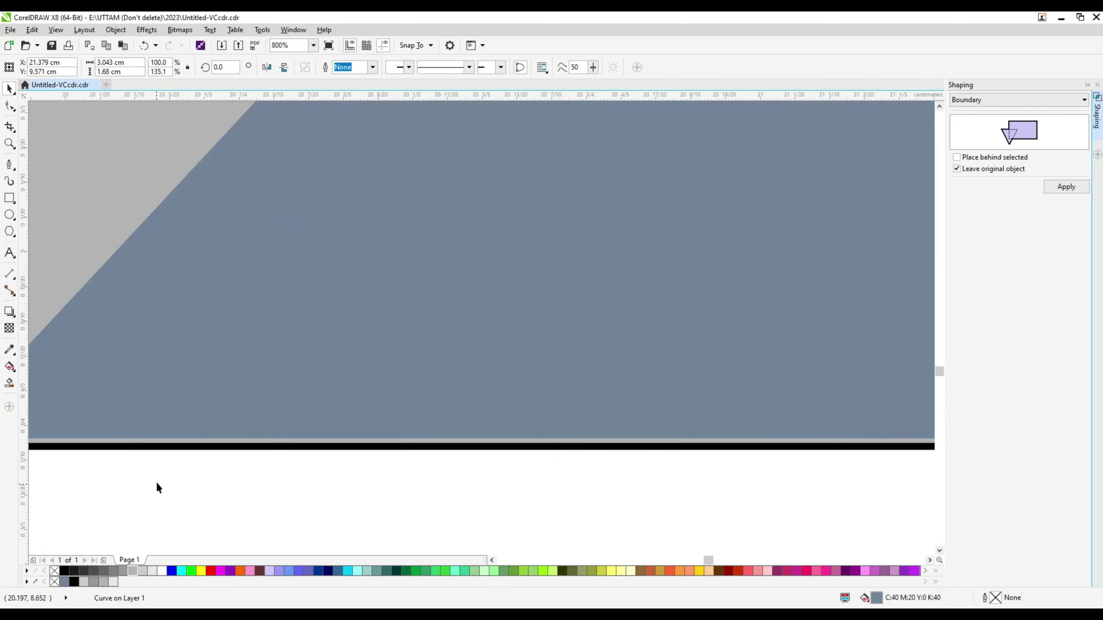
{"action": "scroll", "coordinate": [328, 424], "scroll_direction": "down", "scroll_amount": 1}
{"action": "key", "text": "Down"}
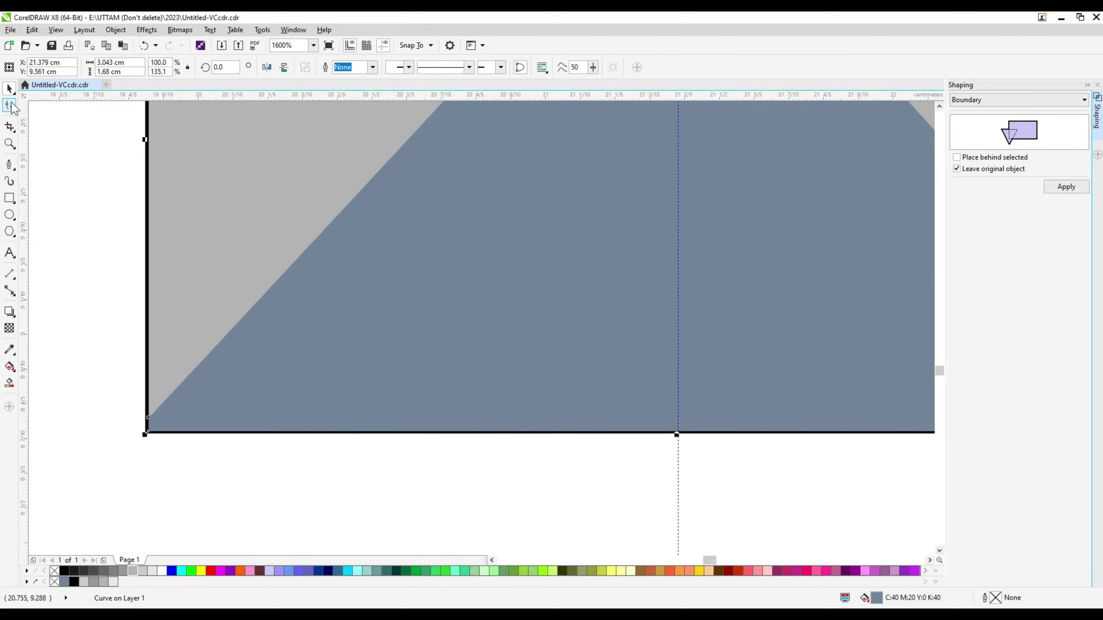
Straighten the segment at the triangle's lower-left corner node.
{"action": "left_click", "coordinate": [10, 105]}
{"action": "scroll", "coordinate": [149, 417], "scroll_direction": "down", "scroll_amount": 2}
{"action": "right_click", "coordinate": [212, 391]}
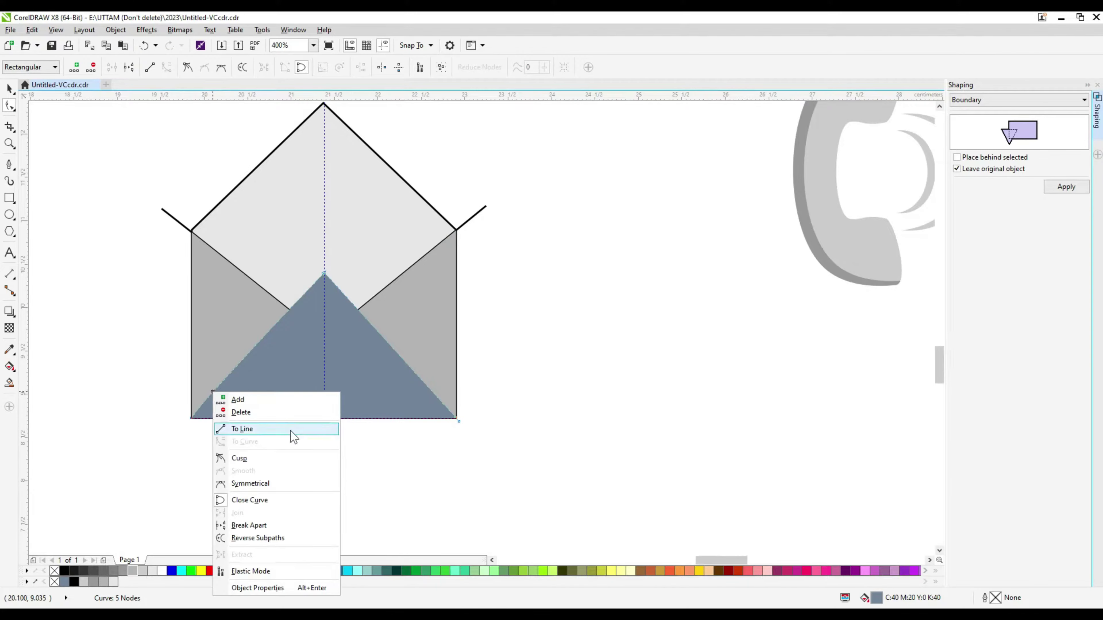
{"action": "left_click", "coordinate": [291, 431]}
{"action": "scroll", "coordinate": [451, 417], "scroll_direction": "up", "scroll_amount": 6}
Inspect the bottom-right and flap apex nodes, leaving them unchanged.
{"action": "left_click", "coordinate": [431, 374]}
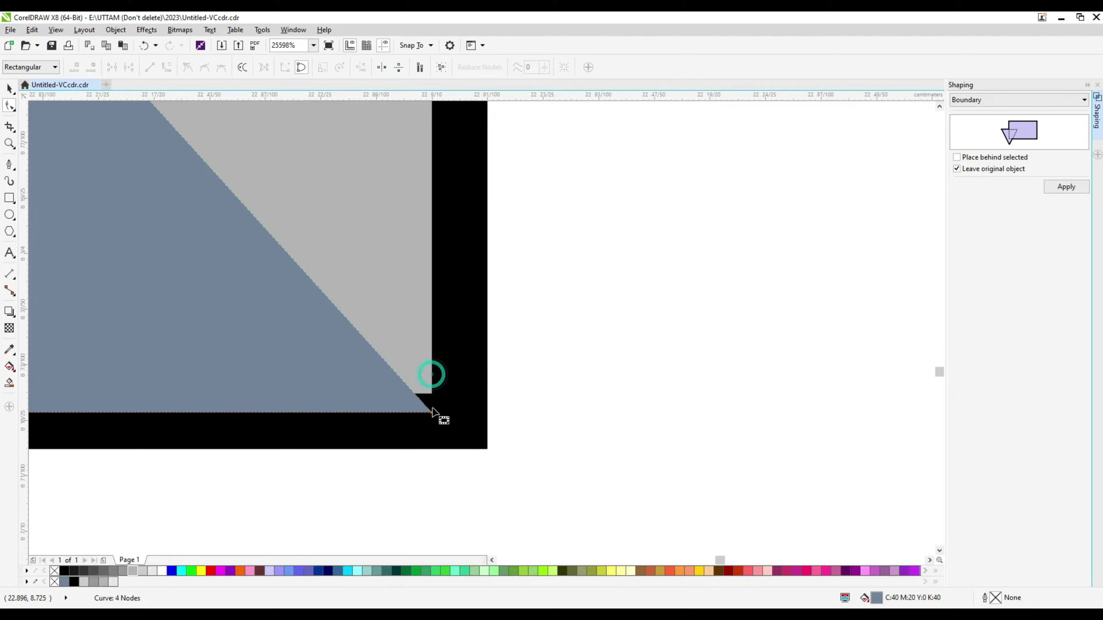
{"action": "left_click", "coordinate": [431, 410]}
{"action": "right_click", "coordinate": [405, 365]}
{"action": "left_click", "coordinate": [636, 407]}
{"action": "scroll", "coordinate": [610, 424], "scroll_direction": "down", "scroll_amount": 2}
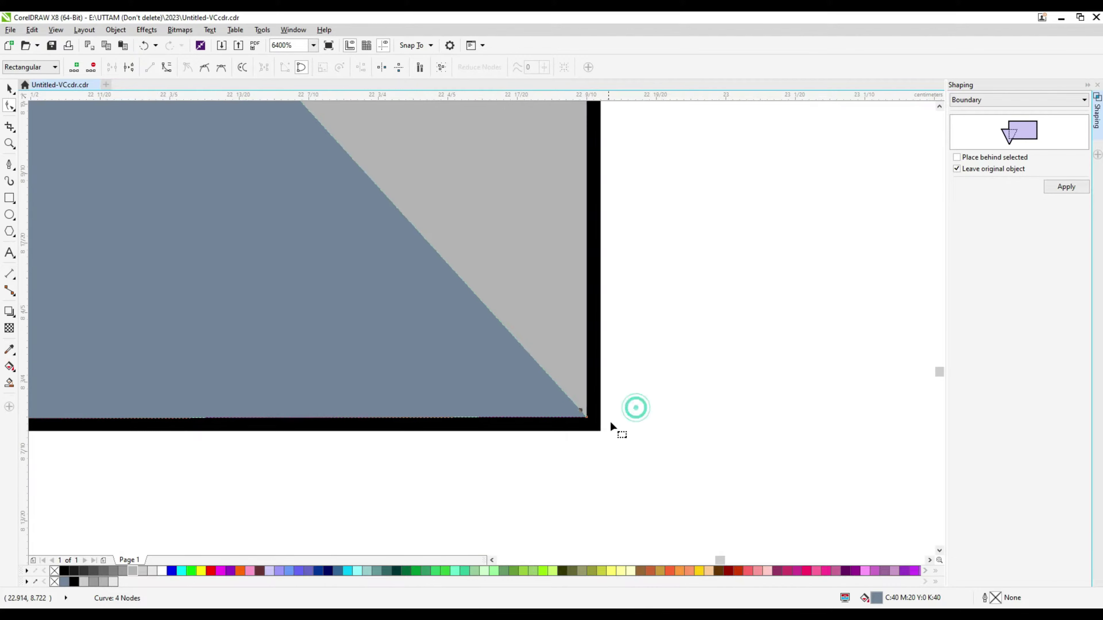
{"action": "scroll", "coordinate": [610, 423], "scroll_direction": "down", "scroll_amount": 3}
{"action": "scroll", "coordinate": [330, 141], "scroll_direction": "up", "scroll_amount": 1}
{"action": "scroll", "coordinate": [455, 278], "scroll_direction": "down", "scroll_amount": 1}
{"action": "scroll", "coordinate": [453, 258], "scroll_direction": "down", "scroll_amount": 2}
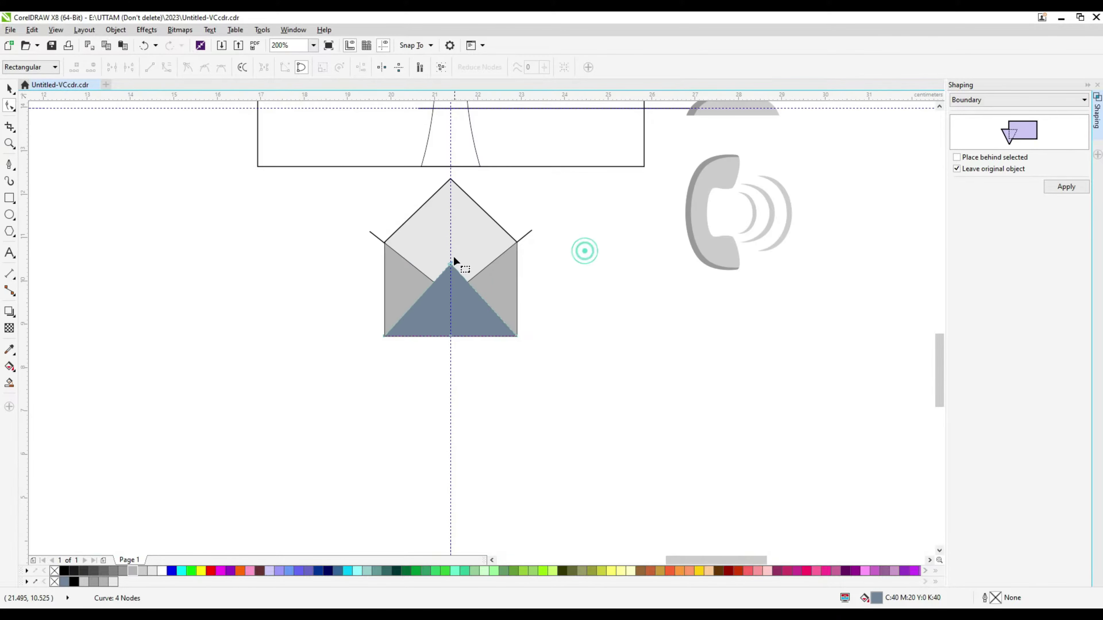
{"action": "scroll", "coordinate": [451, 196], "scroll_direction": "up", "scroll_amount": 2}
{"action": "left_click", "coordinate": [459, 143]}
{"action": "scroll", "coordinate": [421, 281], "scroll_direction": "down", "scroll_amount": 1}
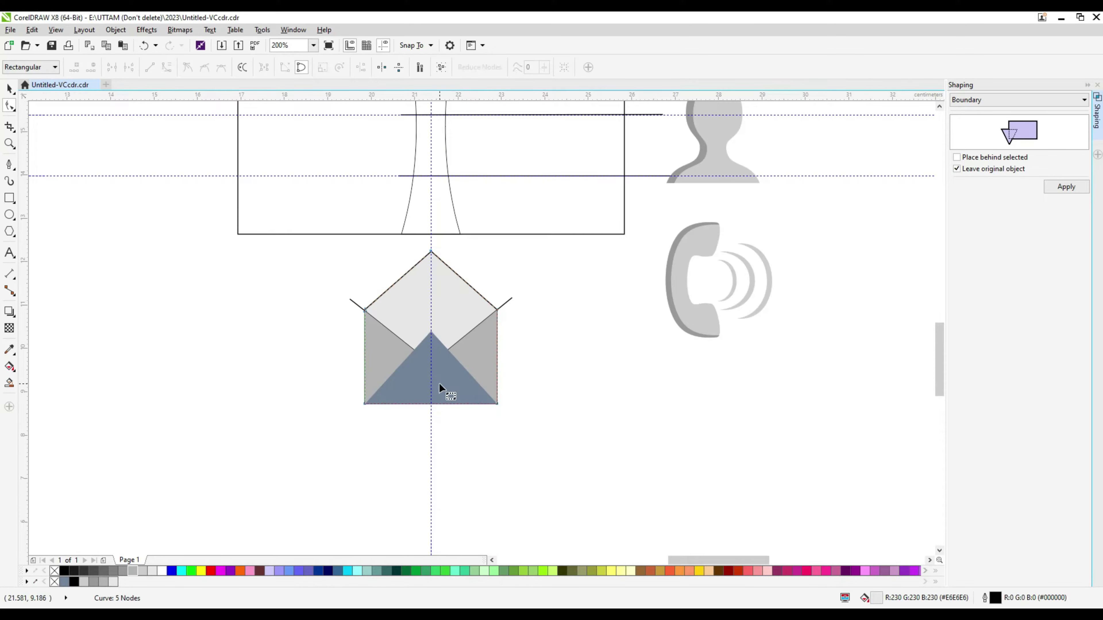
Select all envelope parts and widen the envelope evenly on both sides.
{"action": "left_click", "coordinate": [10, 88]}
{"action": "left_click_drag", "start_coordinate": [315, 443], "coordinate": [554, 243]}
{"action": "left_click_drag", "start_coordinate": [517, 327], "coordinate": [535, 327]}
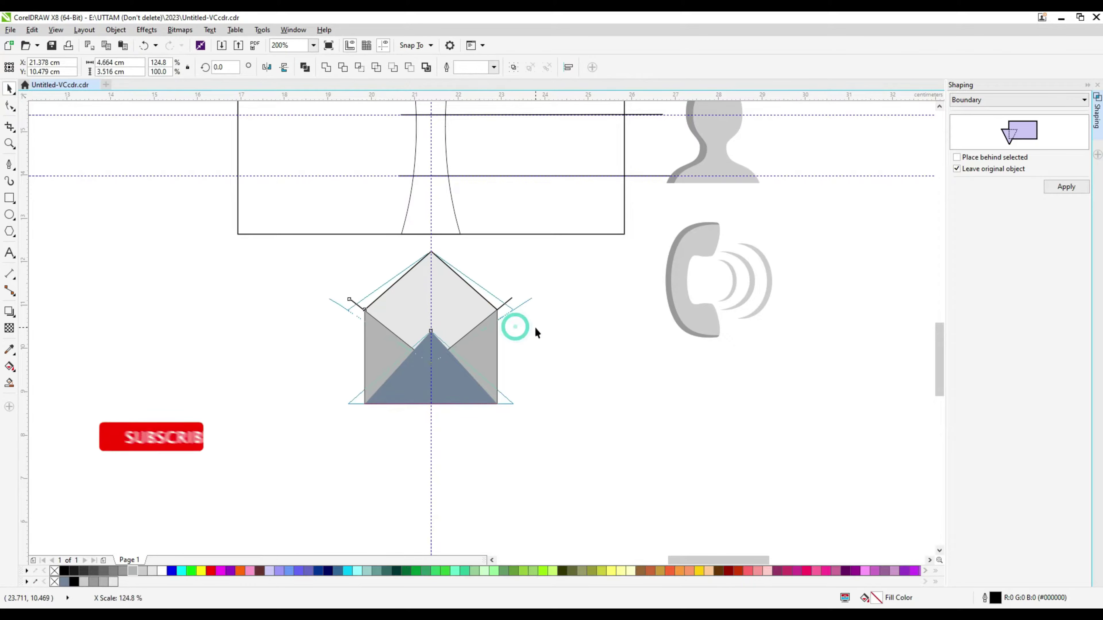
Delete the extra stray flap lines from the envelope.
{"action": "scroll", "coordinate": [440, 353], "scroll_direction": "up", "scroll_amount": 1}
{"action": "left_click", "coordinate": [676, 328]}
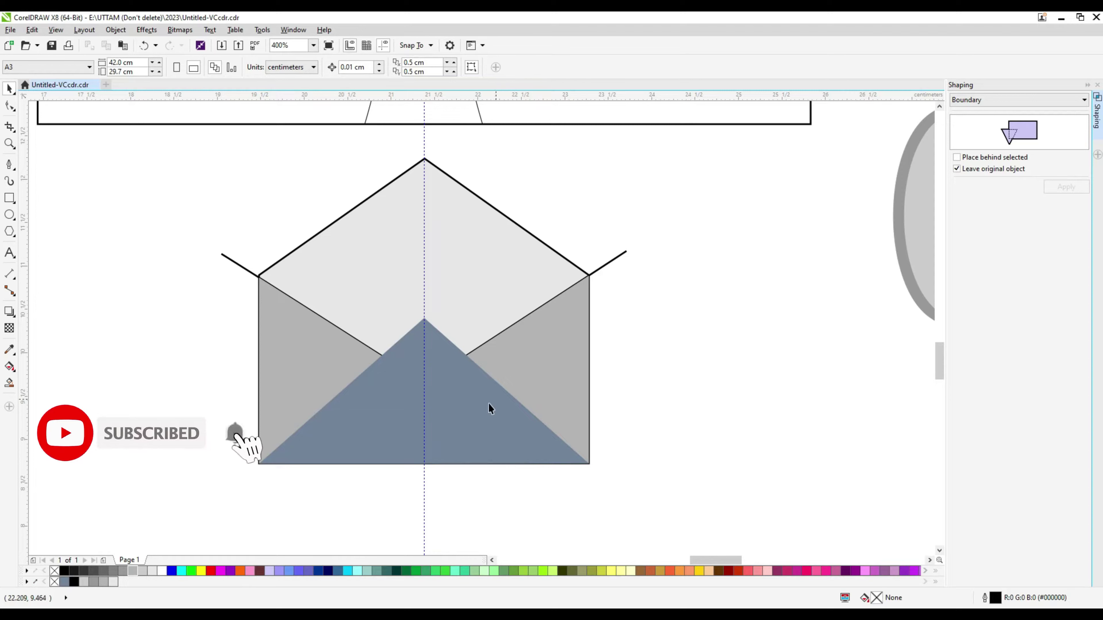
{"action": "left_click", "coordinate": [301, 339]}
{"action": "right_click", "coordinate": [748, 234]}
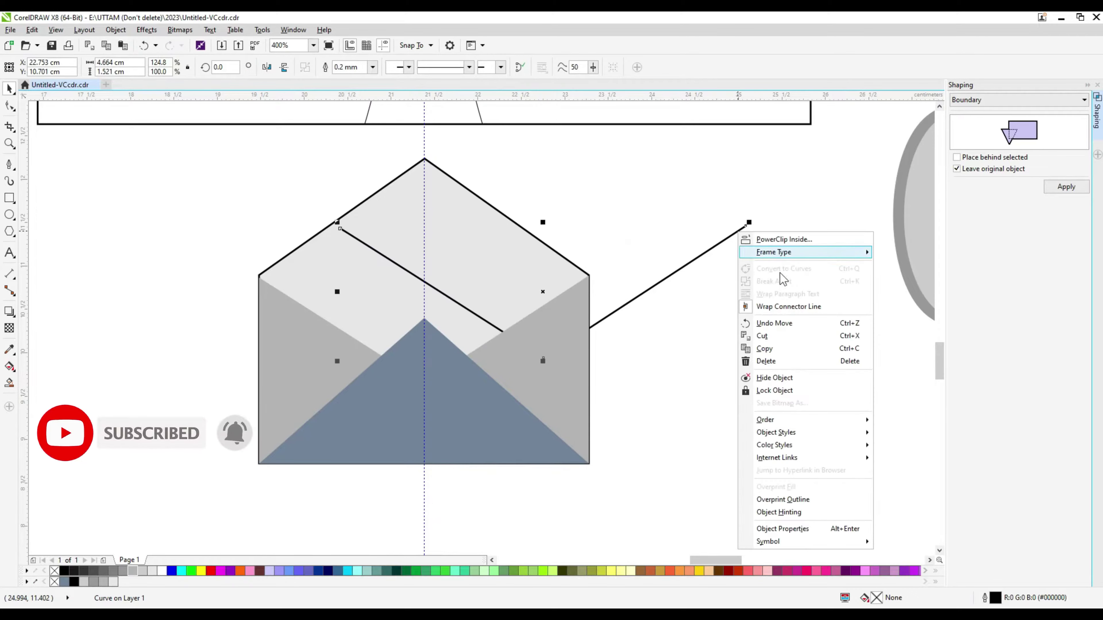
{"action": "left_click", "coordinate": [778, 363]}
Give the grey side flap and the envelope's outer shape 0.75 mm outlines.
{"action": "left_click", "coordinate": [453, 274]}
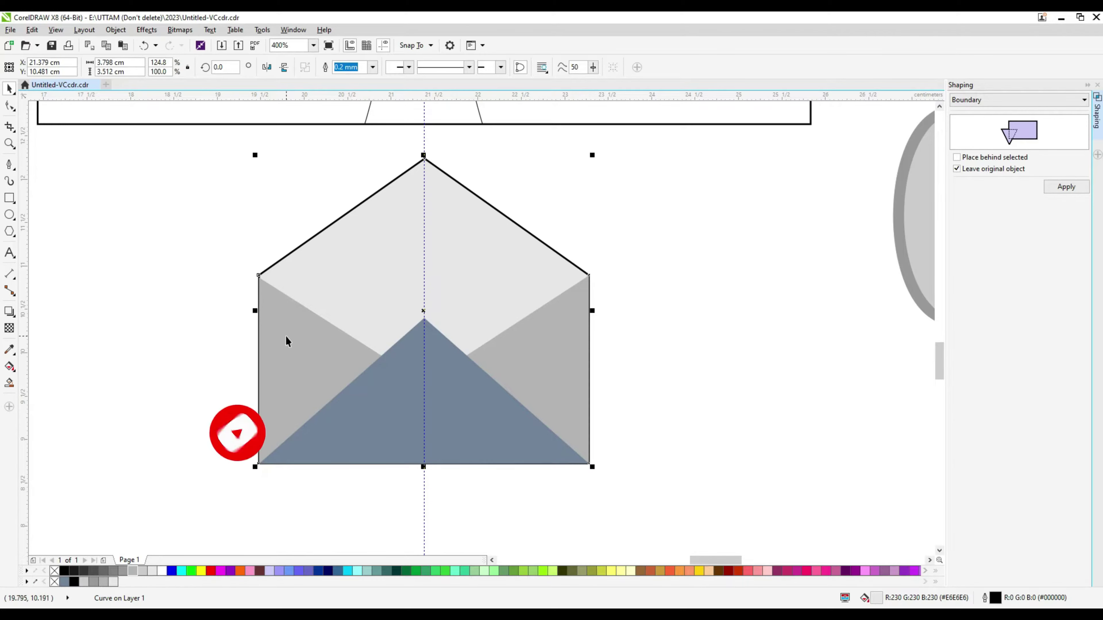
{"action": "left_click", "coordinate": [291, 341]}
{"action": "left_click", "coordinate": [513, 336]}
{"action": "left_click", "coordinate": [372, 67]}
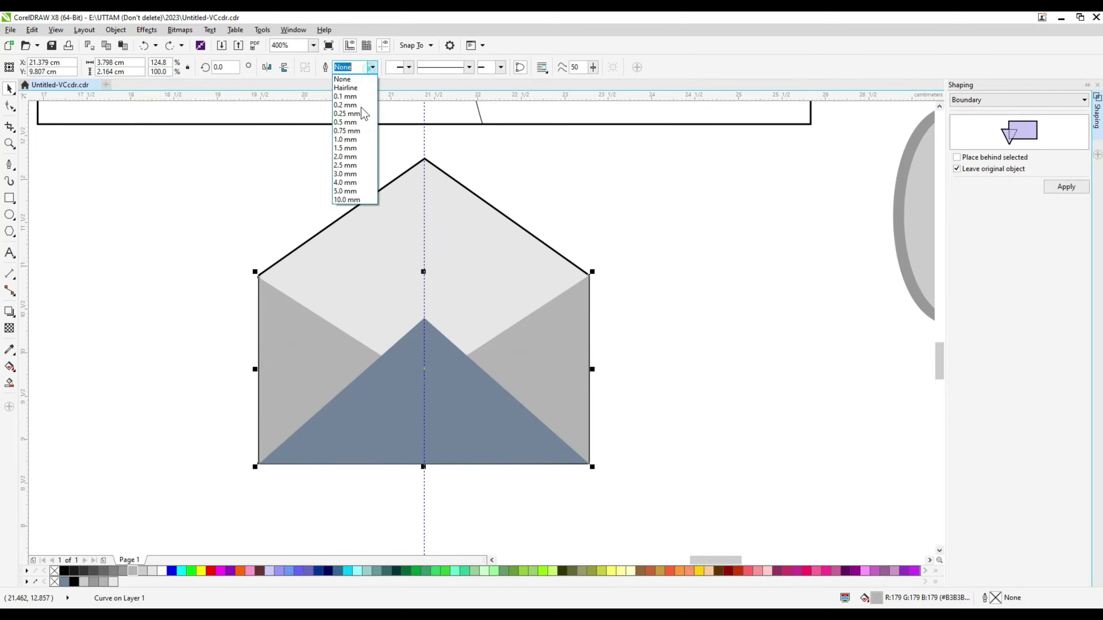
{"action": "left_click", "coordinate": [347, 131]}
{"action": "left_click", "coordinate": [343, 219]}
{"action": "left_click", "coordinate": [372, 67]}
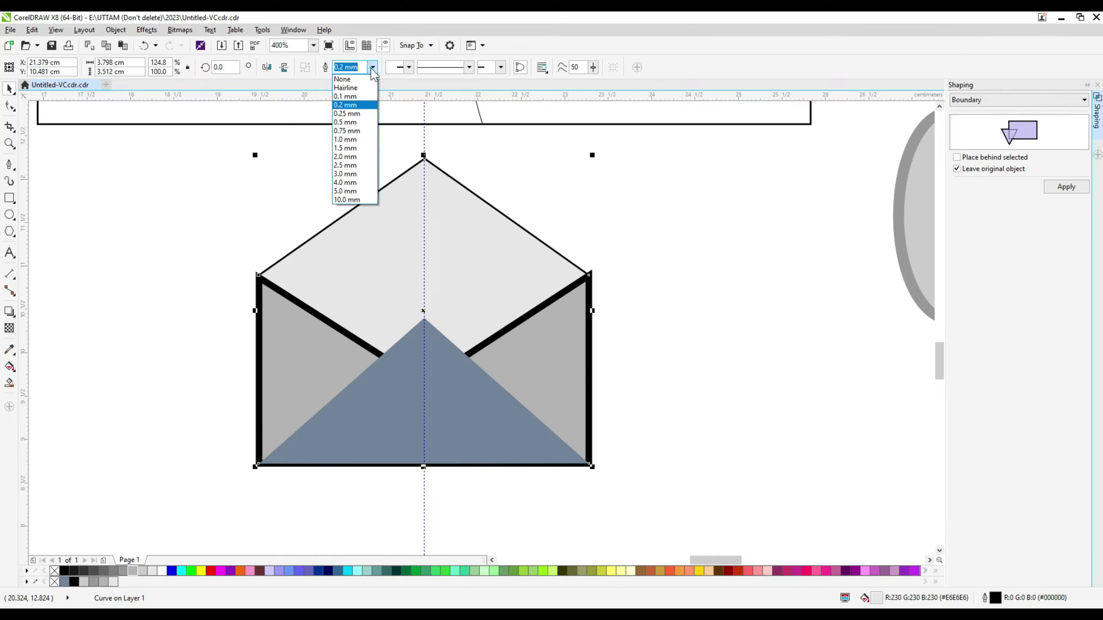
Thicken the envelope's top shape outline to 0.75 mm, undoing an accidental move.
{"action": "left_click", "coordinate": [359, 114]}
{"action": "left_click", "coordinate": [373, 67]}
{"action": "left_click", "coordinate": [346, 131]}
{"action": "left_click", "coordinate": [622, 214]}
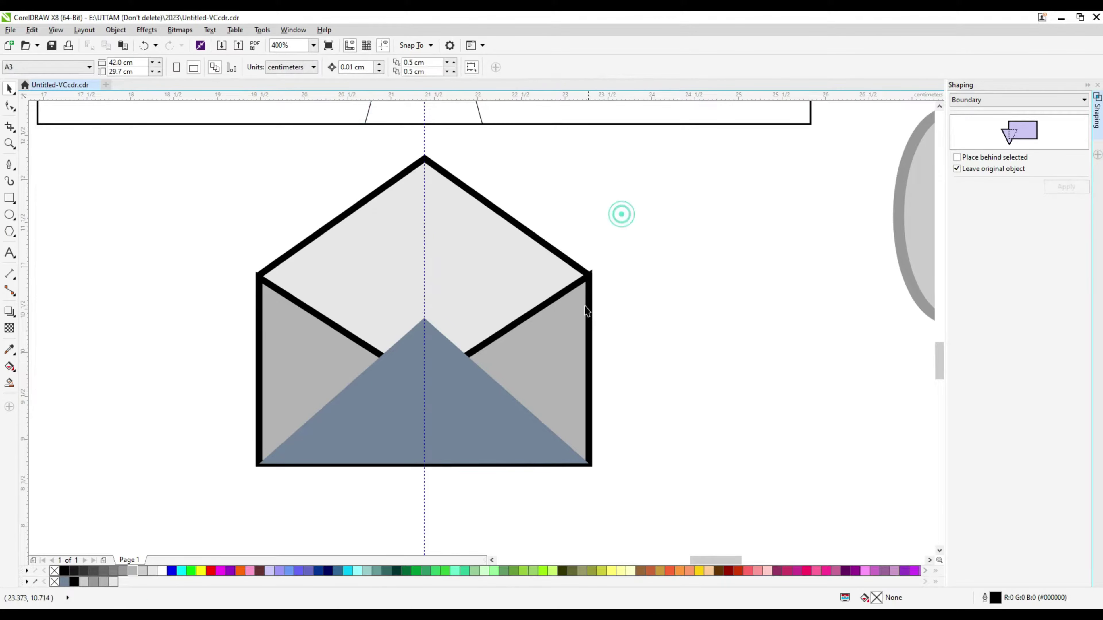
{"action": "left_click_drag", "start_coordinate": [587, 288], "coordinate": [536, 251]}
{"action": "key", "text": "ctrl+z"}
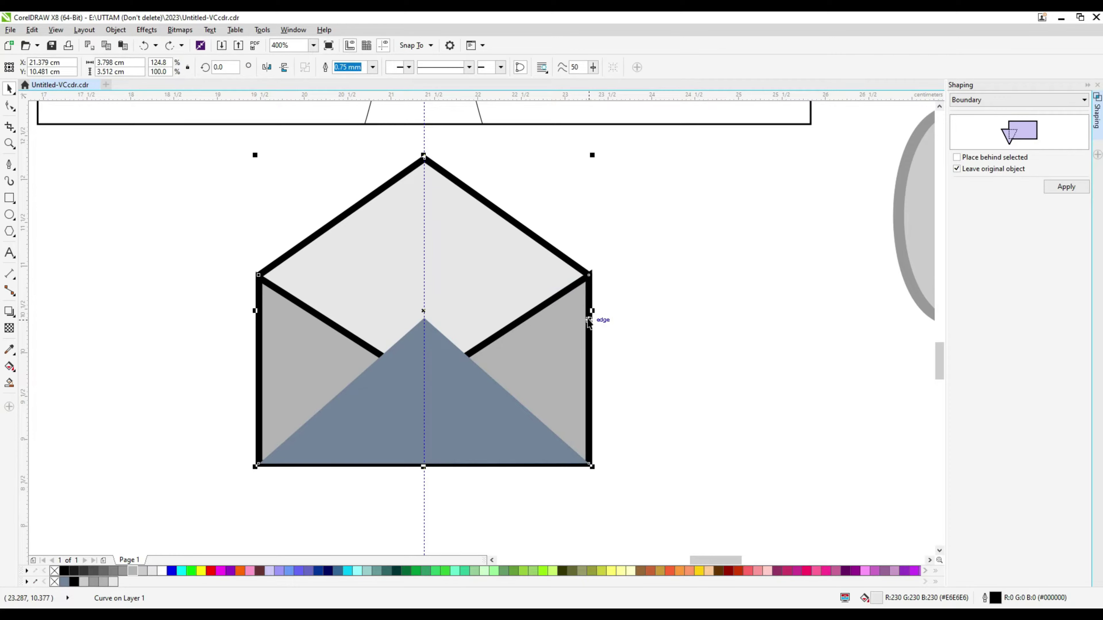
{"action": "left_click", "coordinate": [372, 67]}
{"action": "left_click", "coordinate": [347, 116]}
{"action": "left_click", "coordinate": [637, 209]}
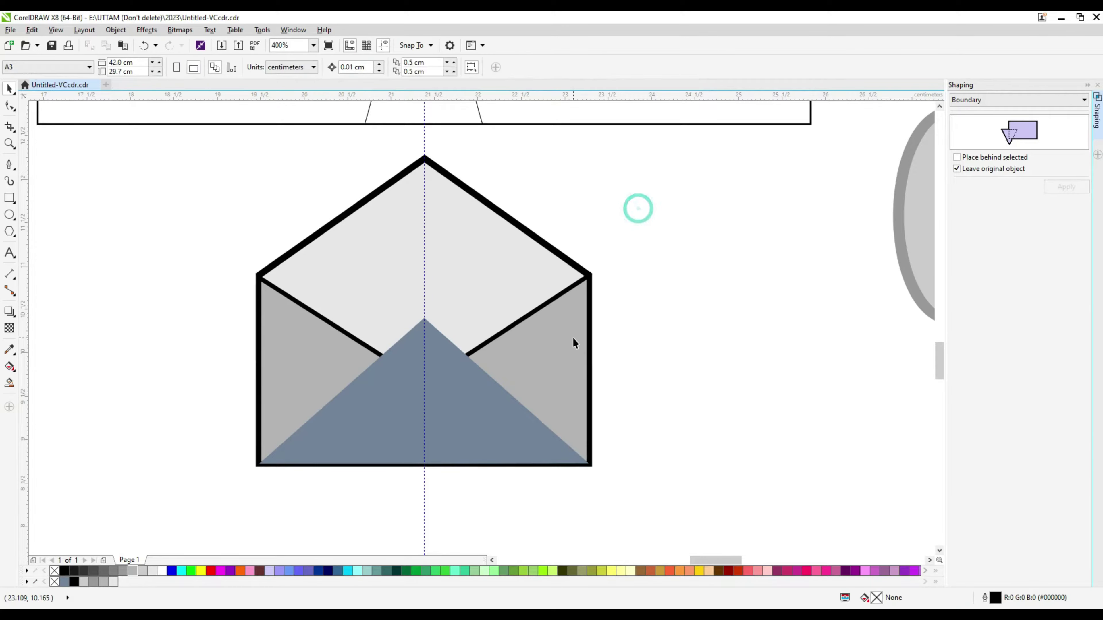
Inspect the right grey flap curve's corner node.
{"action": "scroll", "coordinate": [593, 275], "scroll_direction": "up", "scroll_amount": 2}
{"action": "key", "text": "F10"}
{"action": "left_click", "coordinate": [537, 362]}
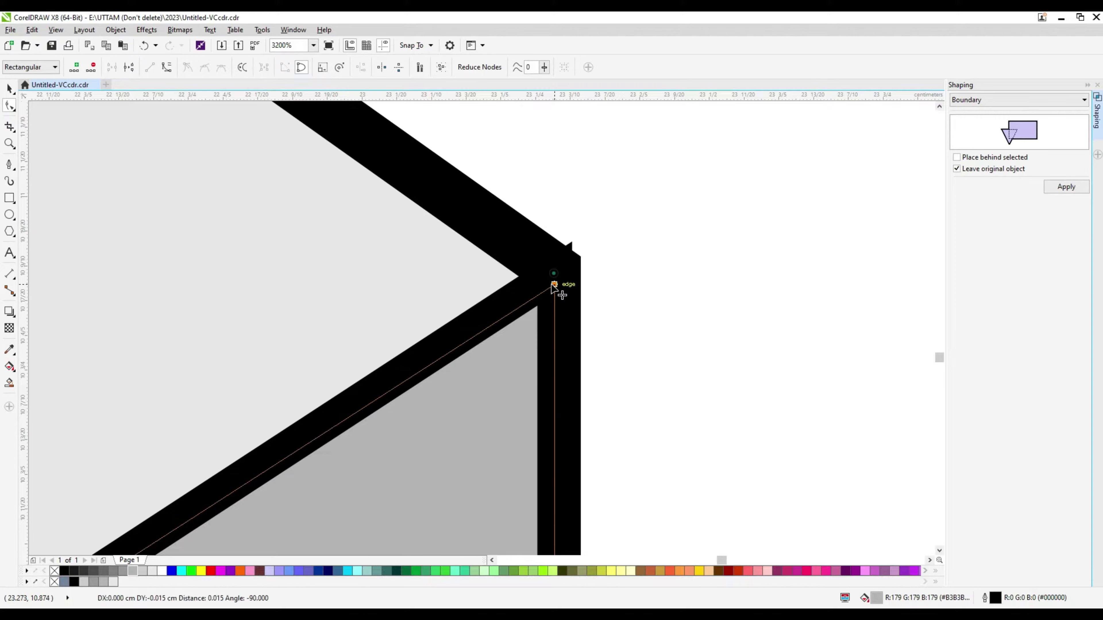
{"action": "left_click", "coordinate": [570, 290]}
{"action": "scroll", "coordinate": [507, 344], "scroll_direction": "down", "scroll_amount": 2}
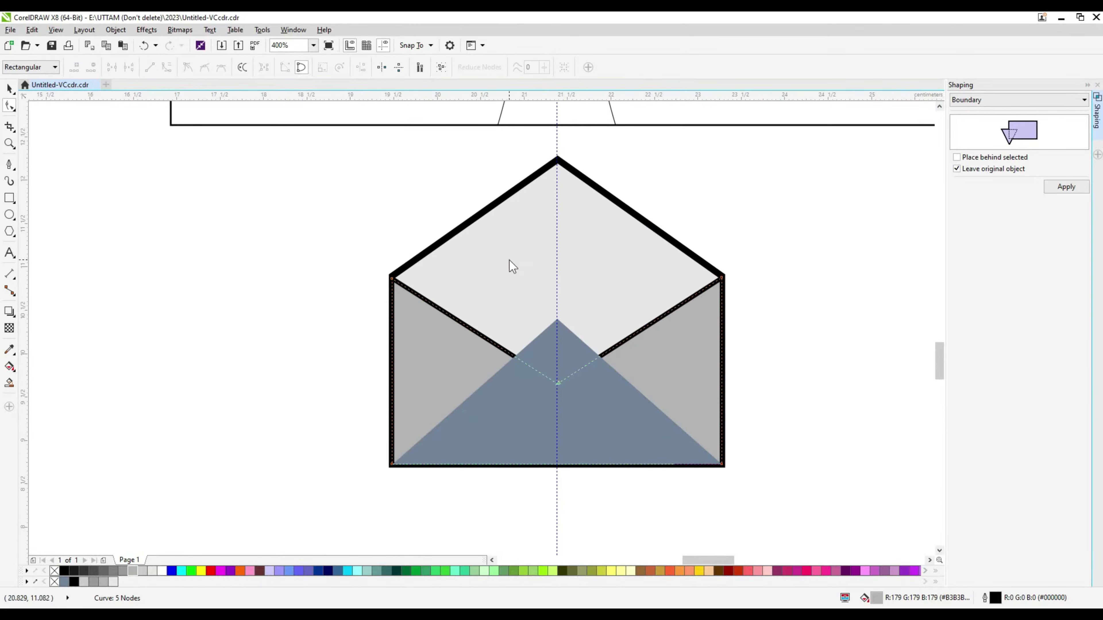
{"action": "scroll", "coordinate": [512, 266], "scroll_direction": "down", "scroll_amount": 2}
{"action": "key", "text": "space"}
Give the blue-grey triangle a thinner 0.5 mm outline.
{"action": "left_click", "coordinate": [467, 337]}
{"action": "left_click", "coordinate": [373, 67]}
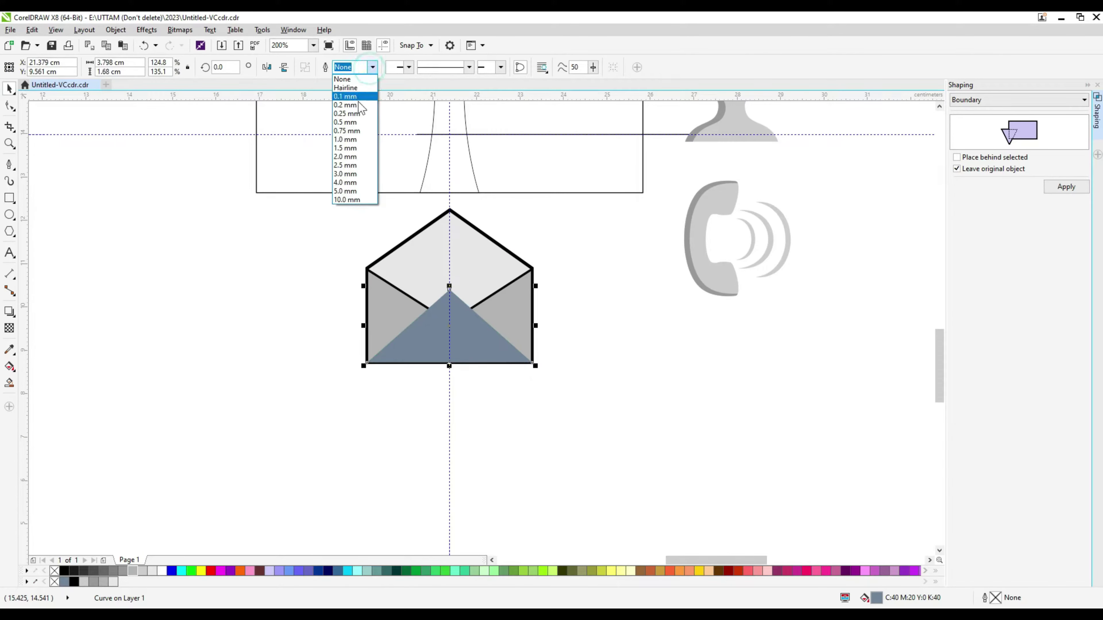
{"action": "left_click", "coordinate": [357, 105]}
{"action": "left_click", "coordinate": [372, 67]}
{"action": "left_click", "coordinate": [352, 112]}
{"action": "left_click", "coordinate": [606, 282]}
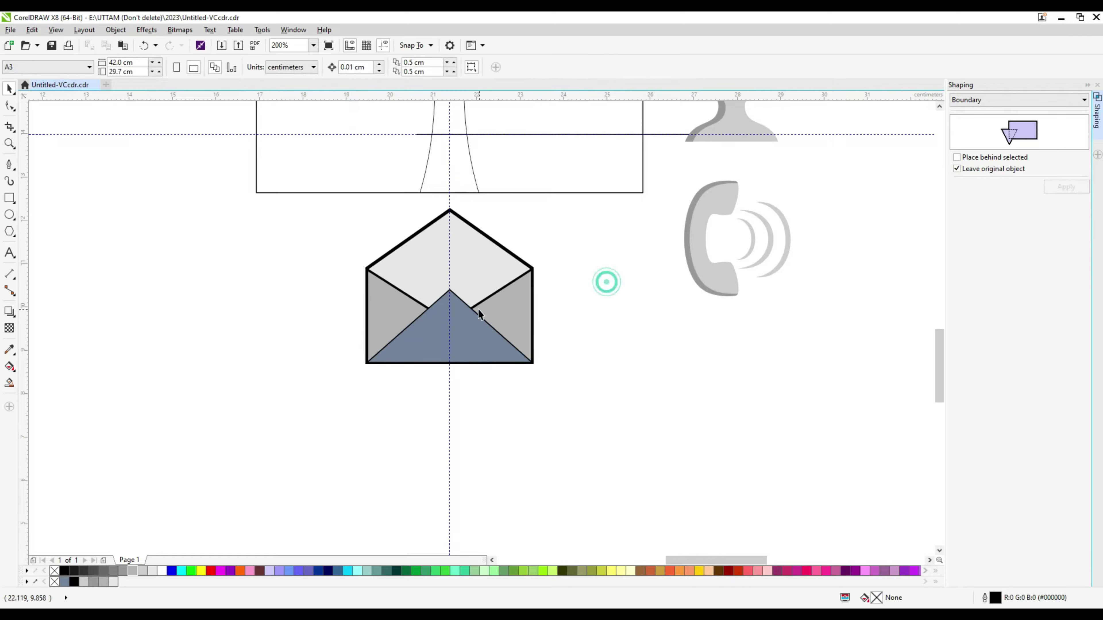
{"action": "scroll", "coordinate": [478, 312], "scroll_direction": "up", "scroll_amount": 2}
{"action": "left_click", "coordinate": [365, 291]}
{"action": "left_click", "coordinate": [373, 67]}
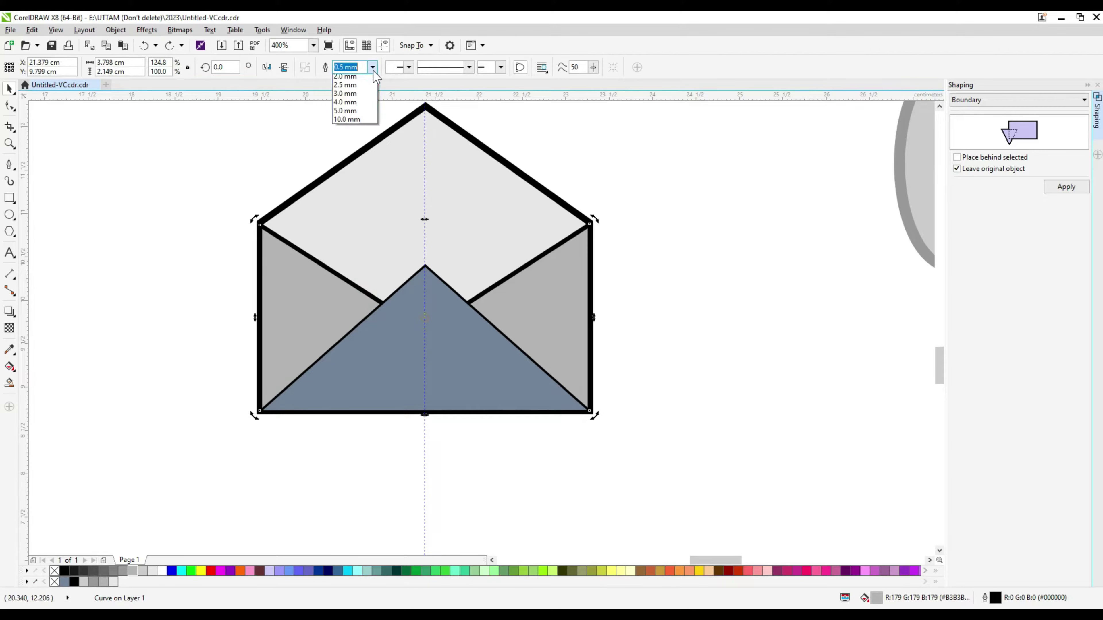
{"action": "left_click", "coordinate": [382, 340]}
{"action": "left_click", "coordinate": [373, 67]}
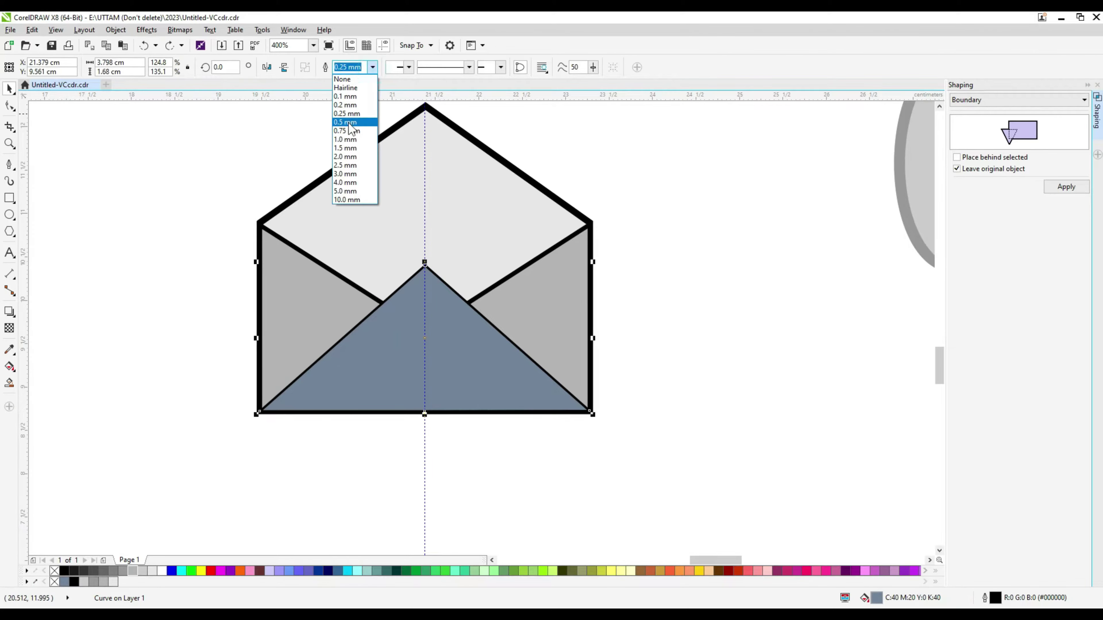
{"action": "left_click", "coordinate": [349, 123]}
{"action": "left_click", "coordinate": [221, 312]}
{"action": "scroll", "coordinate": [352, 309], "scroll_direction": "down", "scroll_amount": 2}
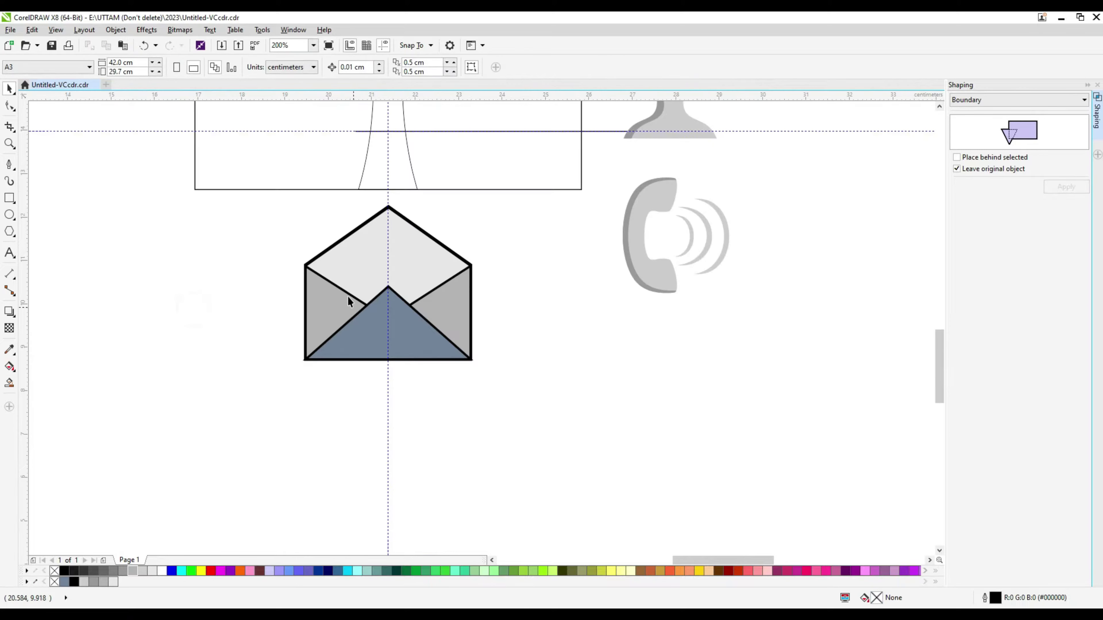
Draw a white letter rectangle over the envelope's upper middle.
{"action": "left_click", "coordinate": [9, 198]}
{"action": "left_click_drag", "start_coordinate": [341, 208], "coordinate": [429, 309]}
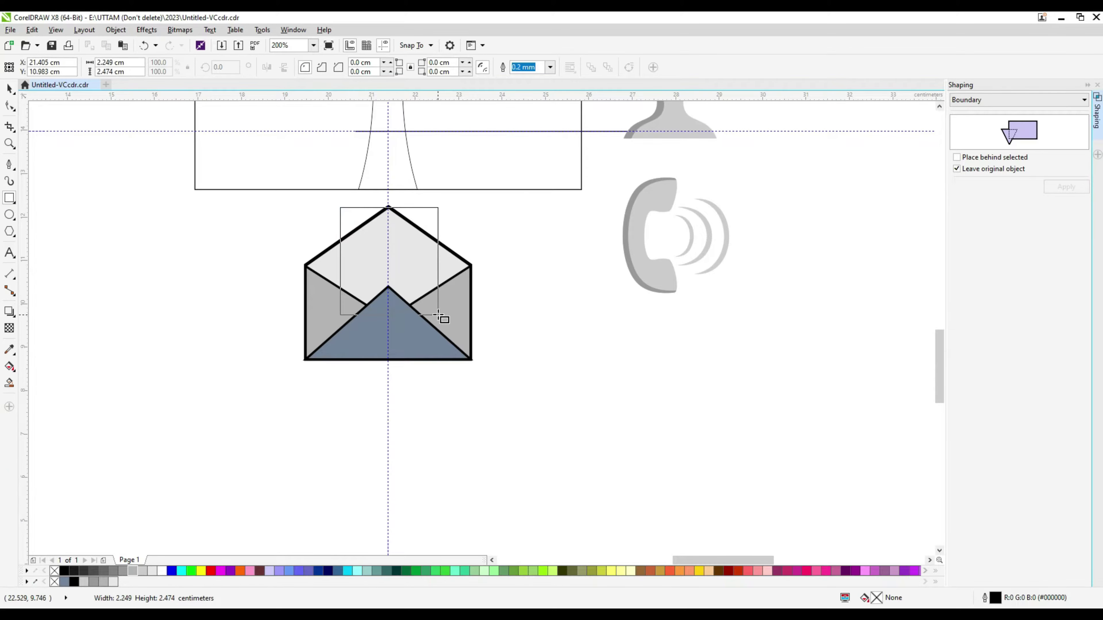
{"action": "scroll", "coordinate": [386, 230], "scroll_direction": "up", "scroll_amount": 2}
{"action": "left_click_drag", "start_coordinate": [396, 189], "coordinate": [397, 211]}
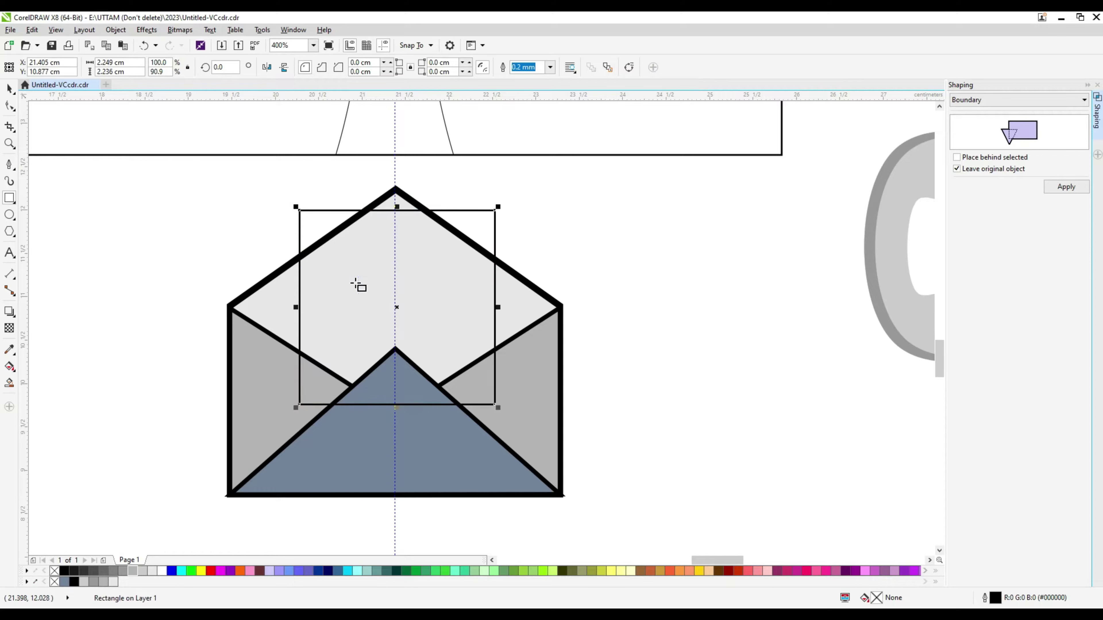
{"action": "left_click", "coordinate": [152, 571]}
{"action": "left_click", "coordinate": [162, 571]}
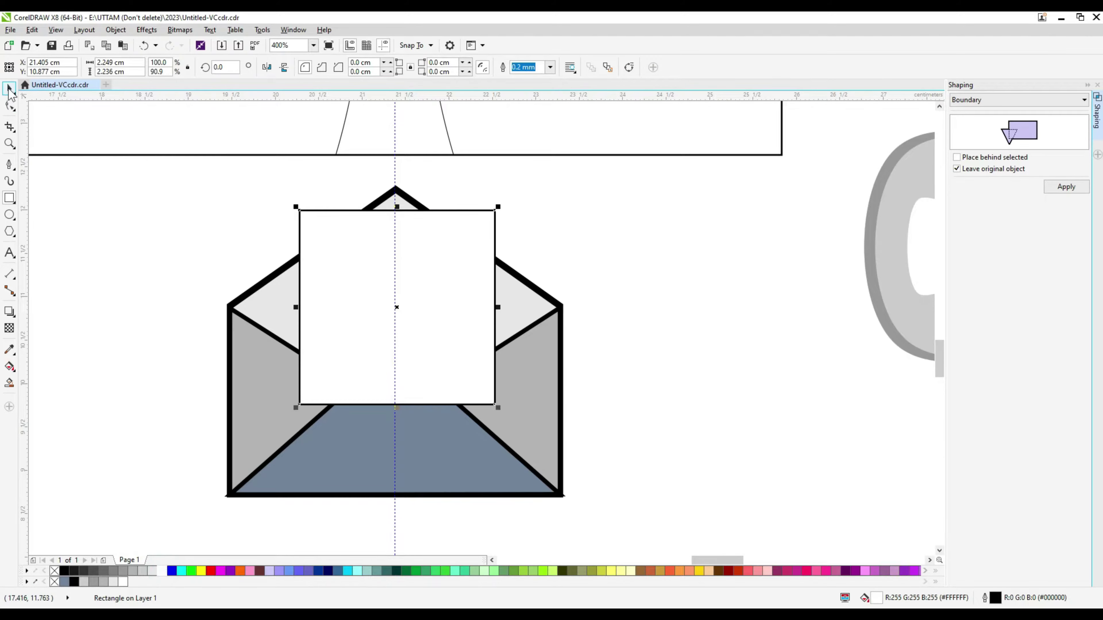
{"action": "left_click", "coordinate": [623, 297]}
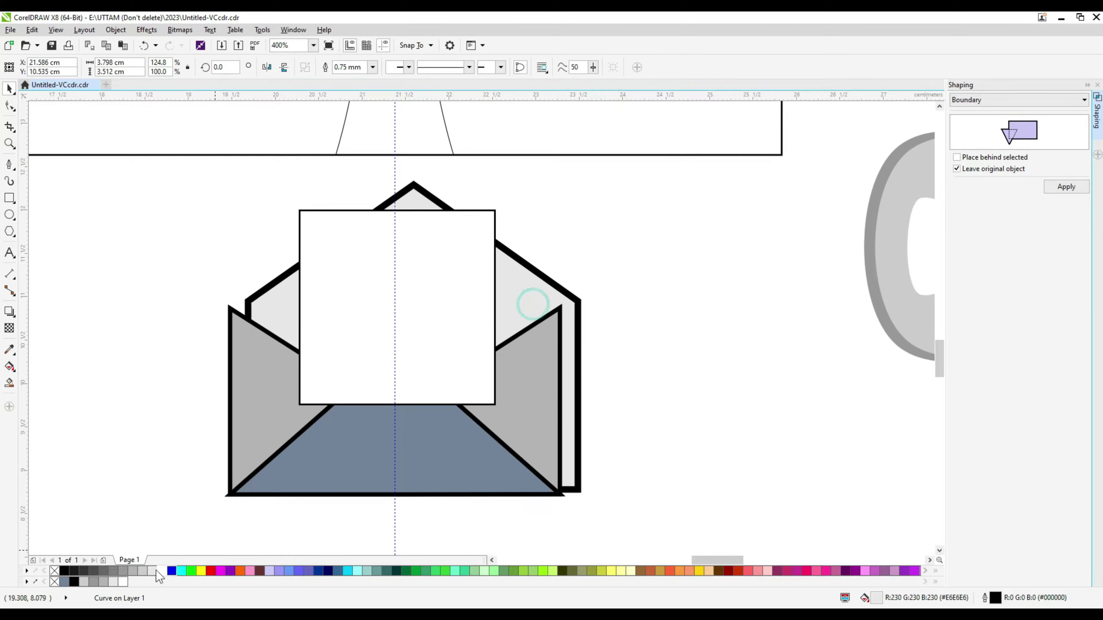
Fill the envelope bottom grey and send the letter Back One behind the front flap.
{"action": "left_click", "coordinate": [344, 456]}
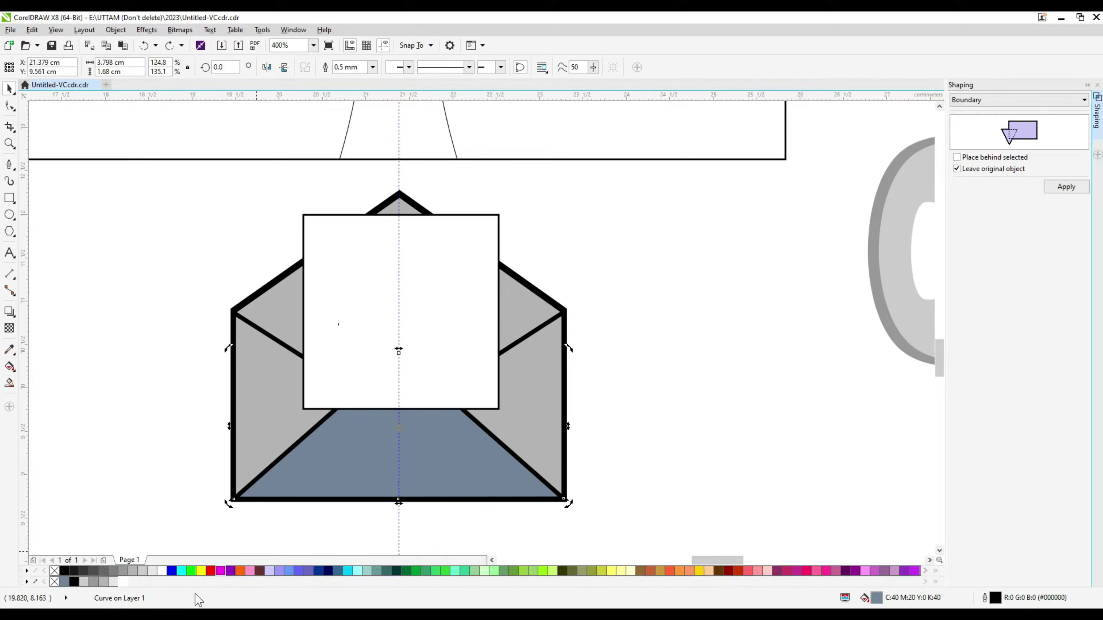
{"action": "left_click", "coordinate": [103, 582]}
{"action": "left_click", "coordinate": [454, 296]}
{"action": "right_click", "coordinate": [452, 292]}
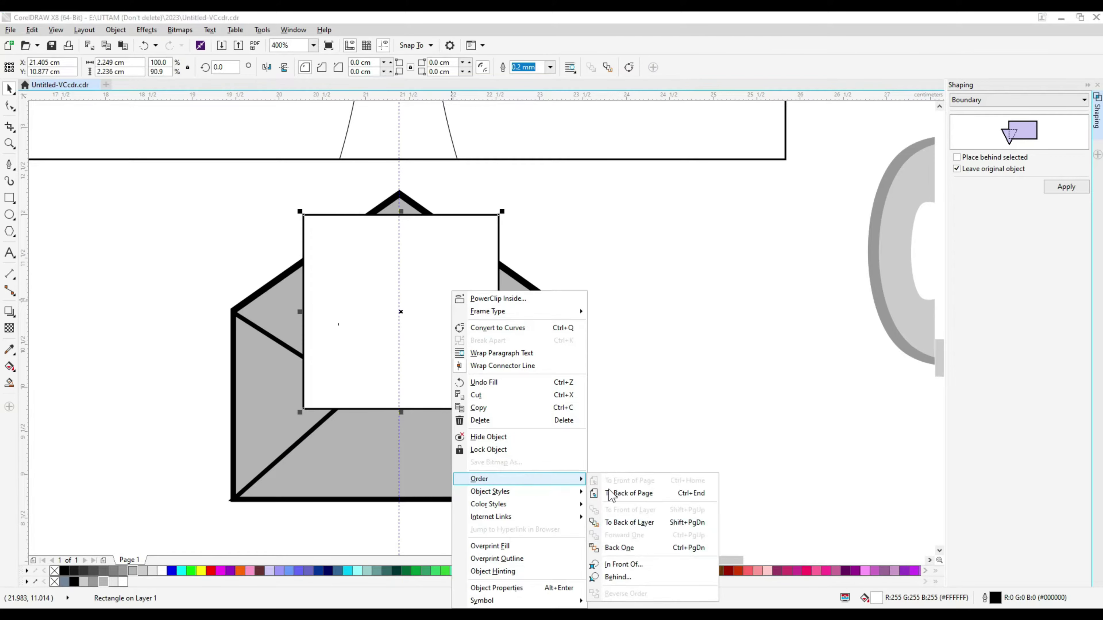
{"action": "left_click", "coordinate": [618, 547]}
{"action": "left_click", "coordinate": [593, 244]}
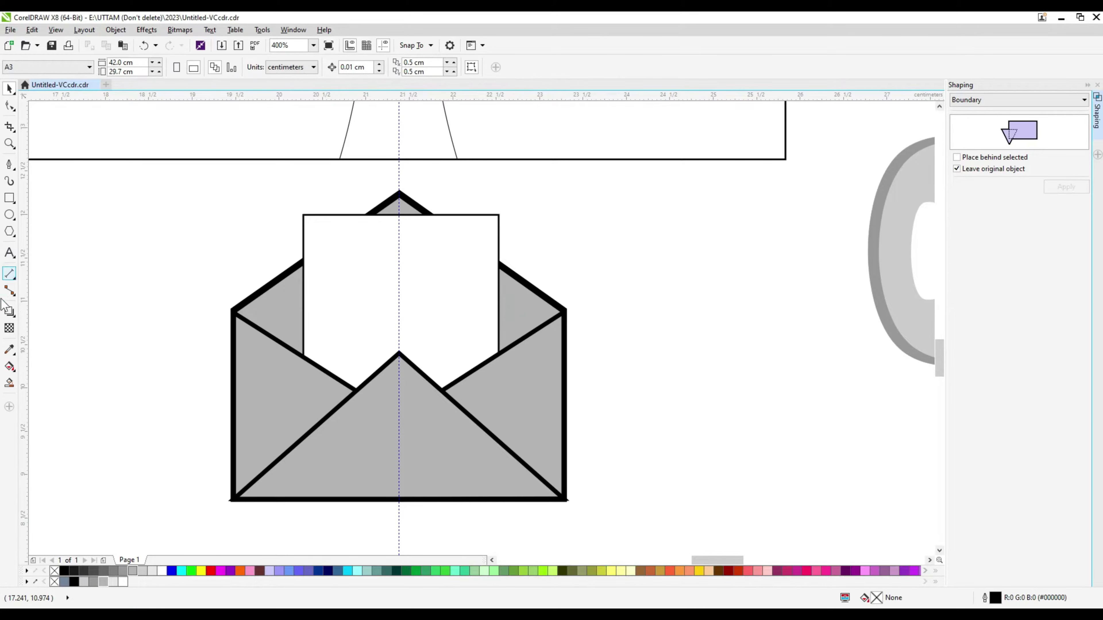
Type a bold @ beside the envelope and Smart Fill it into a grey shape.
{"action": "left_click", "coordinate": [10, 253]}
{"action": "left_click", "coordinate": [644, 308]}
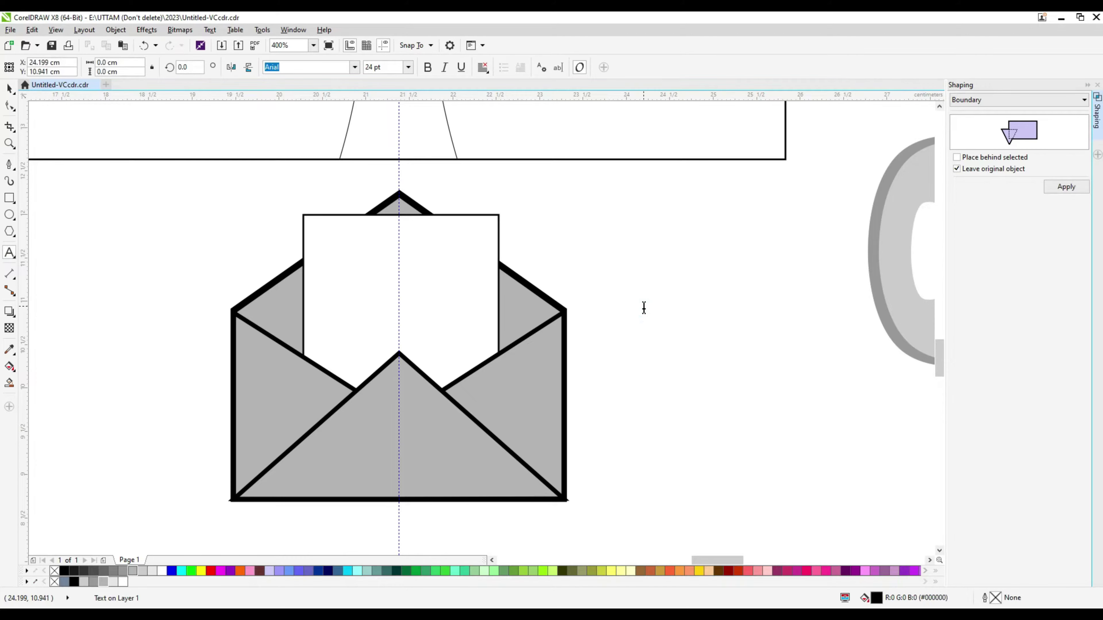
{"action": "type", "text": "@"}
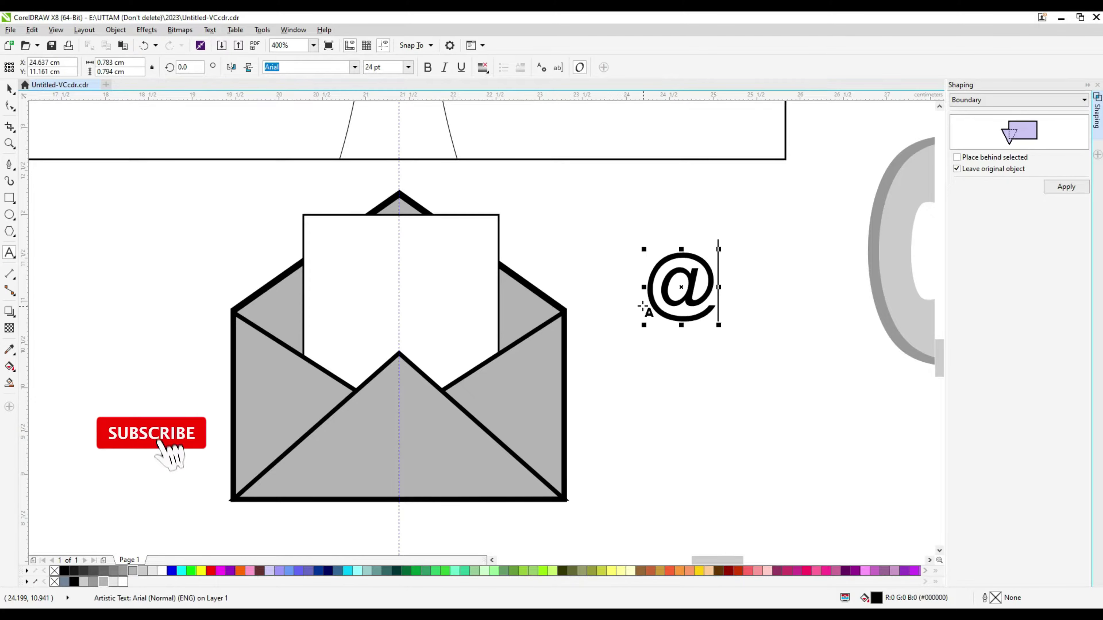
{"action": "key", "text": "ctrl+a"}
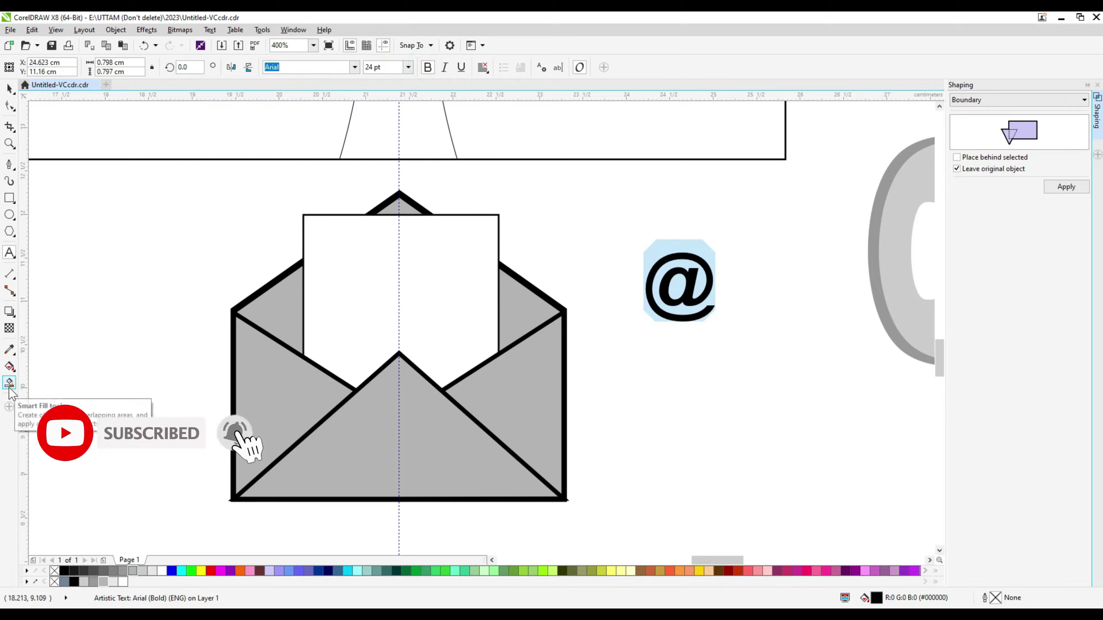
{"action": "left_click", "coordinate": [10, 383]}
{"action": "left_click", "coordinate": [679, 320]}
Move the grey @ onto the envelope's white letter and enlarge it to fill the letter.
{"action": "left_click", "coordinate": [10, 88]}
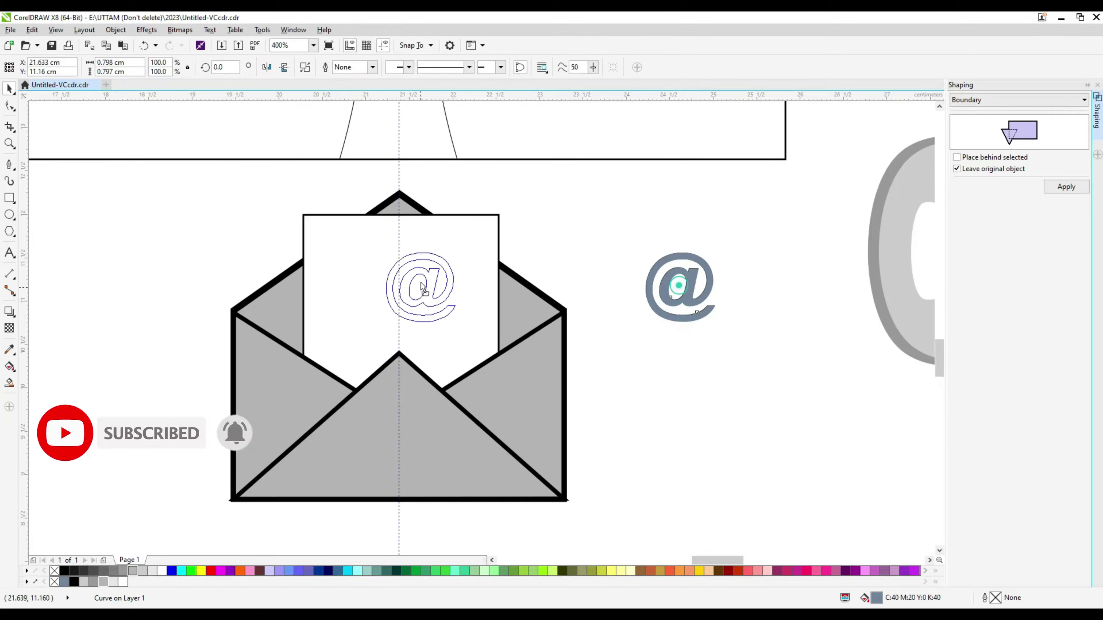
{"action": "left_click_drag", "start_coordinate": [680, 286], "coordinate": [399, 286]}
{"action": "left_click", "coordinate": [439, 283]}
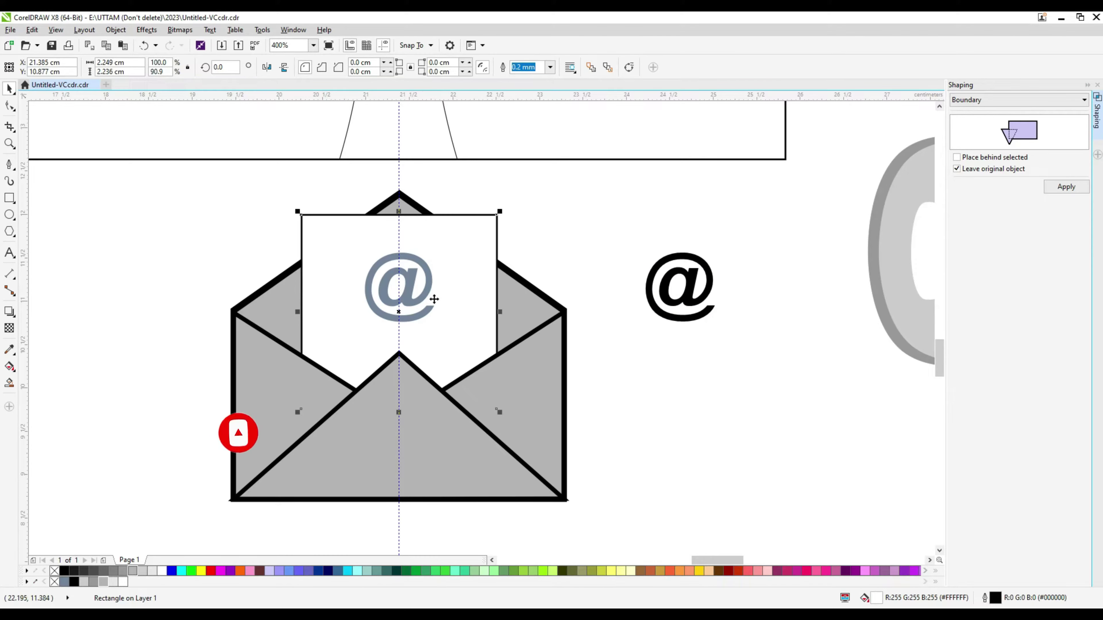
{"action": "left_click", "coordinate": [430, 301]}
{"action": "left_click_drag", "start_coordinate": [436, 325], "coordinate": [456, 351]}
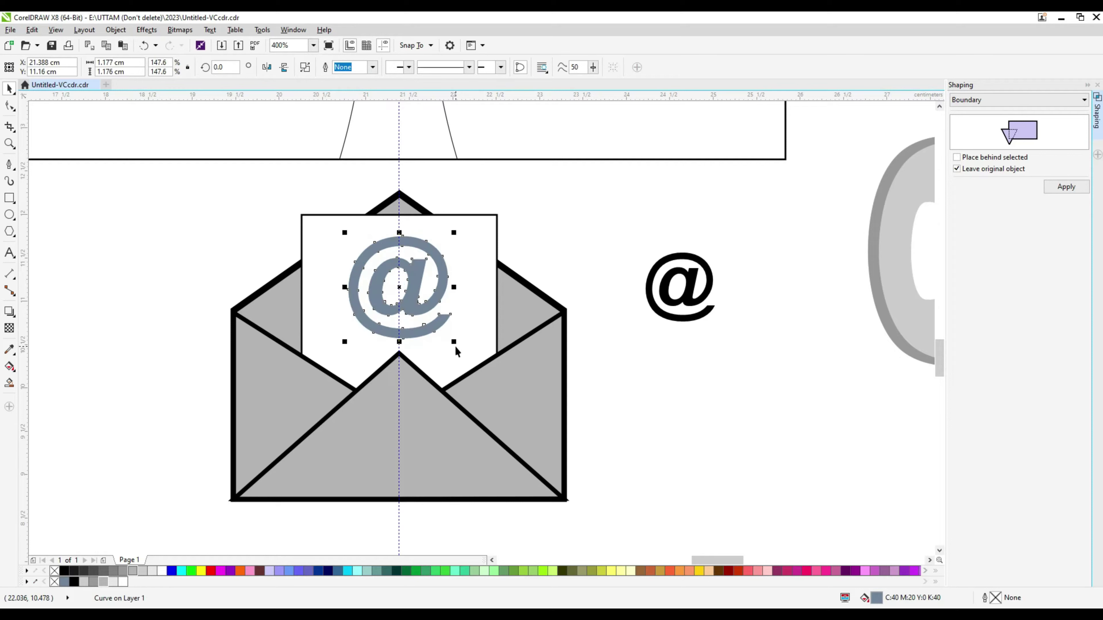
Lighten the @ to a paler grey and delete the leftover black @ text.
{"action": "left_click", "coordinate": [127, 576]}
{"action": "left_click", "coordinate": [695, 300]}
{"action": "right_click", "coordinate": [683, 295]}
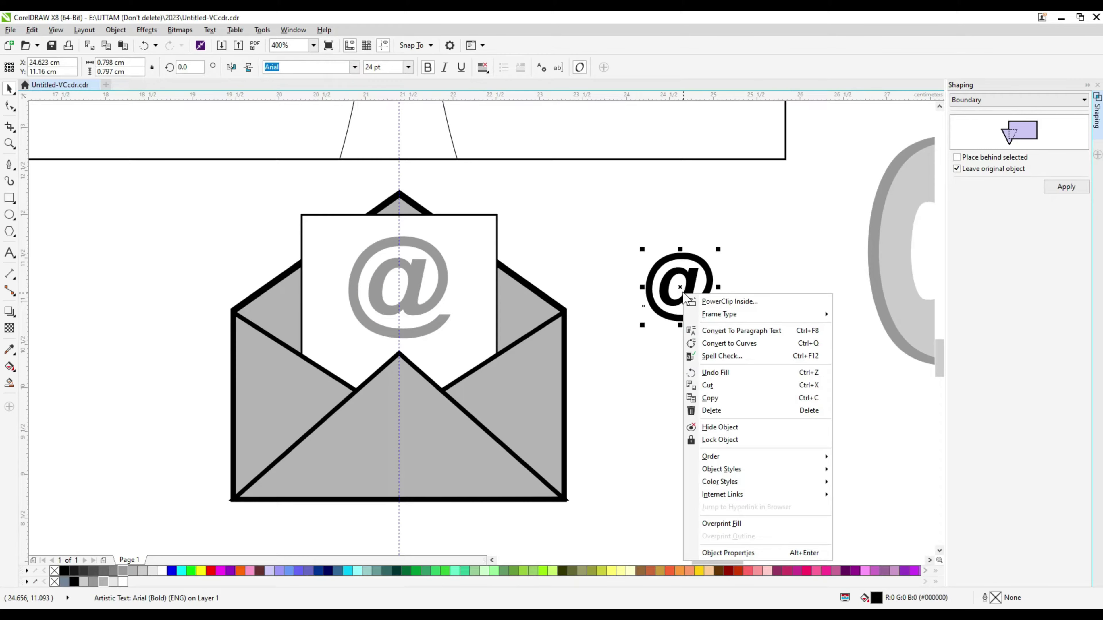
{"action": "left_click", "coordinate": [747, 411]}
Try a light grey outline on the envelope front, back and flap, then undo it.
{"action": "left_click", "coordinate": [494, 432]}
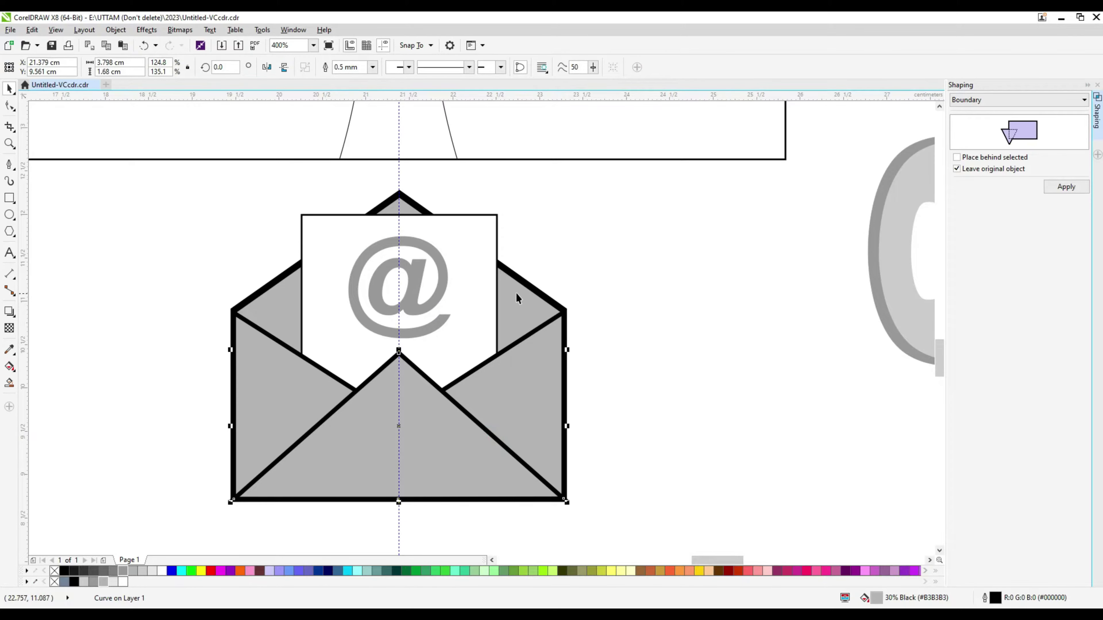
{"action": "left_click", "coordinate": [526, 334]}
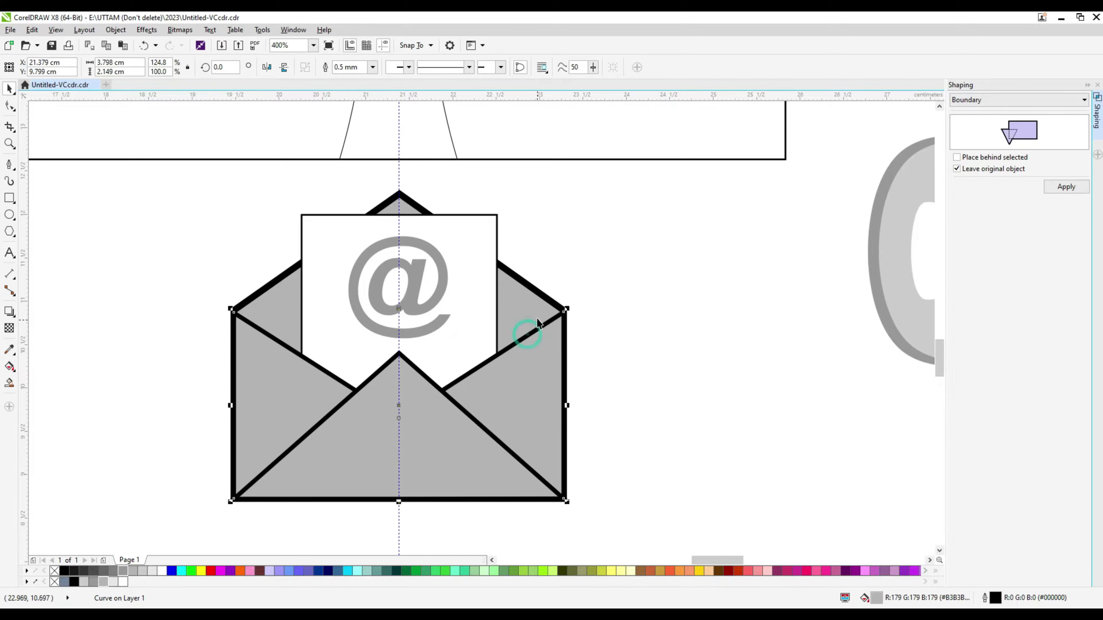
{"action": "left_click", "coordinate": [539, 303], "text": "shift"}
{"action": "double_click", "coordinate": [998, 600]}
{"action": "left_click_drag", "start_coordinate": [585, 191], "coordinate": [761, 191]}
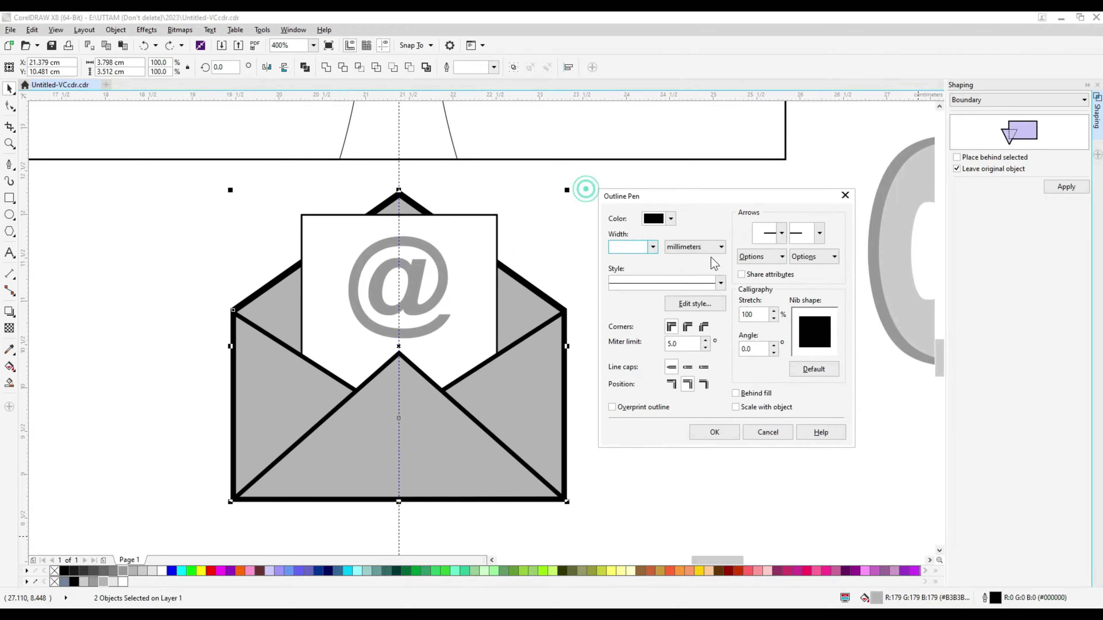
{"action": "left_click", "coordinate": [670, 218]}
{"action": "left_click", "coordinate": [690, 248]}
{"action": "left_click", "coordinate": [142, 570]}
{"action": "left_click", "coordinate": [715, 432]}
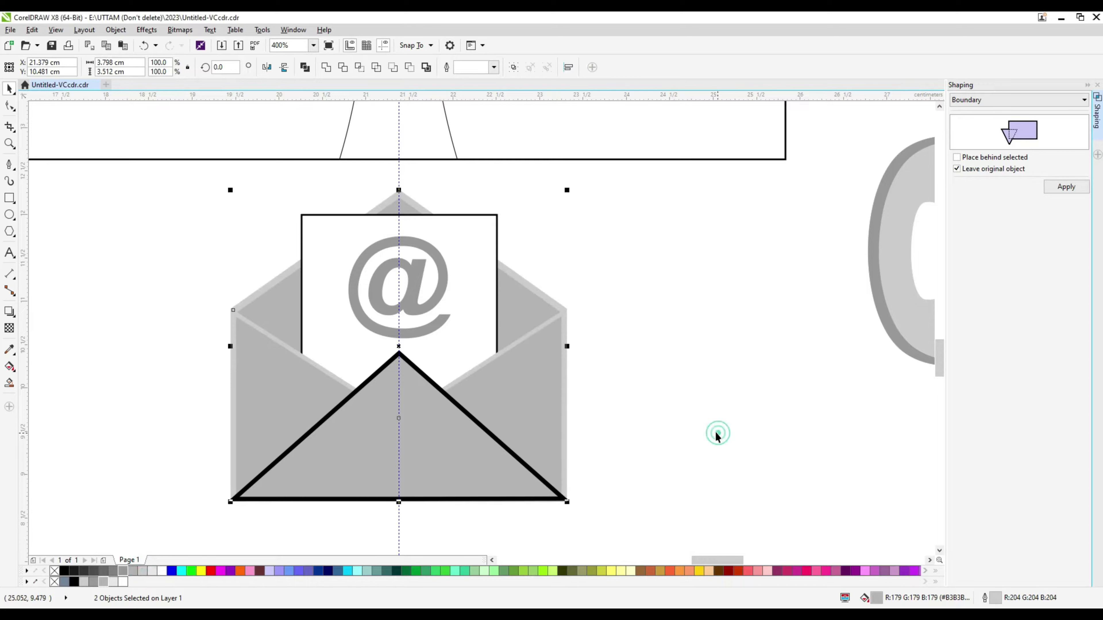
{"action": "key", "text": "ctrl+z"}
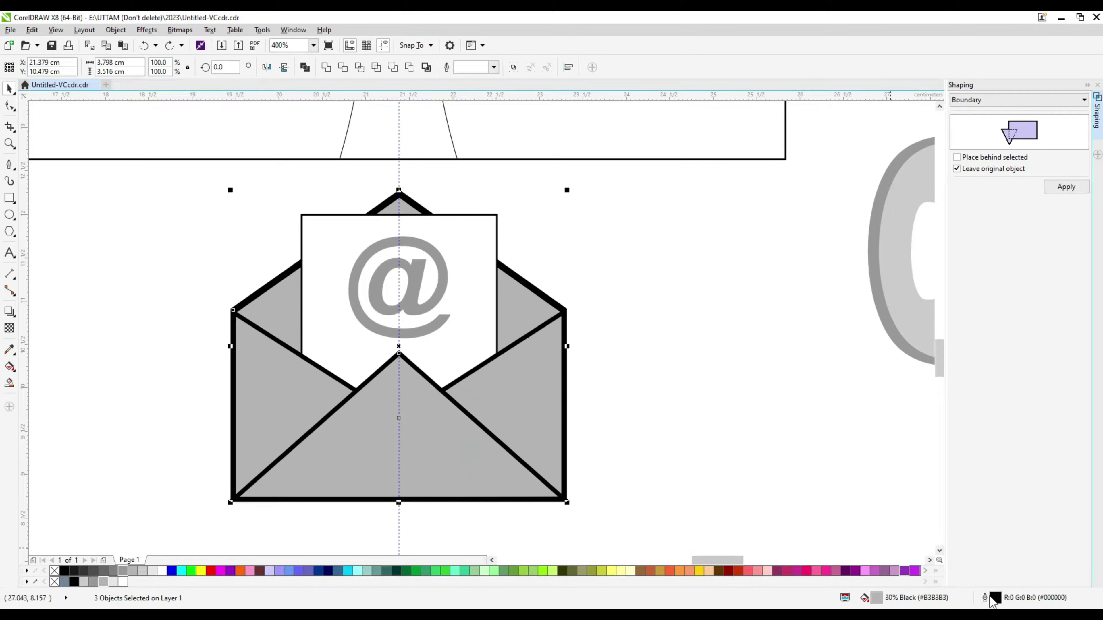
Give the envelope pieces light grey outlines sampled with the Outline Pen eyedropper.
{"action": "double_click", "coordinate": [994, 599]}
{"action": "left_click_drag", "start_coordinate": [531, 196], "coordinate": [665, 196]}
{"action": "left_click", "coordinate": [630, 219]}
{"action": "left_click", "coordinate": [649, 249]}
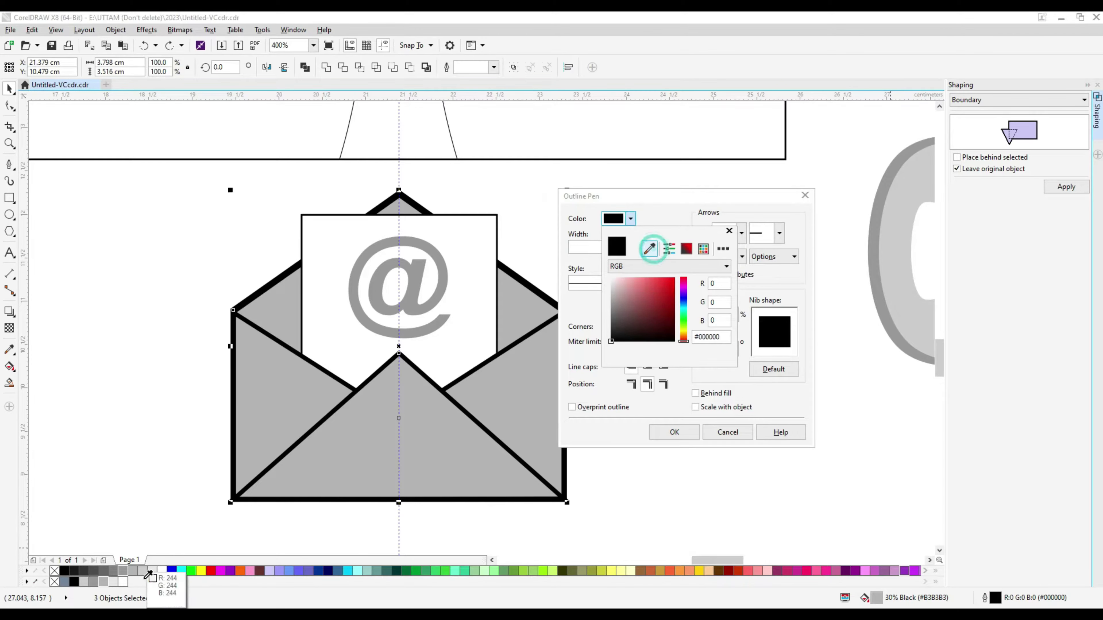
{"action": "left_click", "coordinate": [148, 571]}
{"action": "left_click", "coordinate": [674, 432]}
Give the white letter rectangle a grey outline via the F12 Outline Pen eyedropper.
{"action": "left_click", "coordinate": [673, 311]}
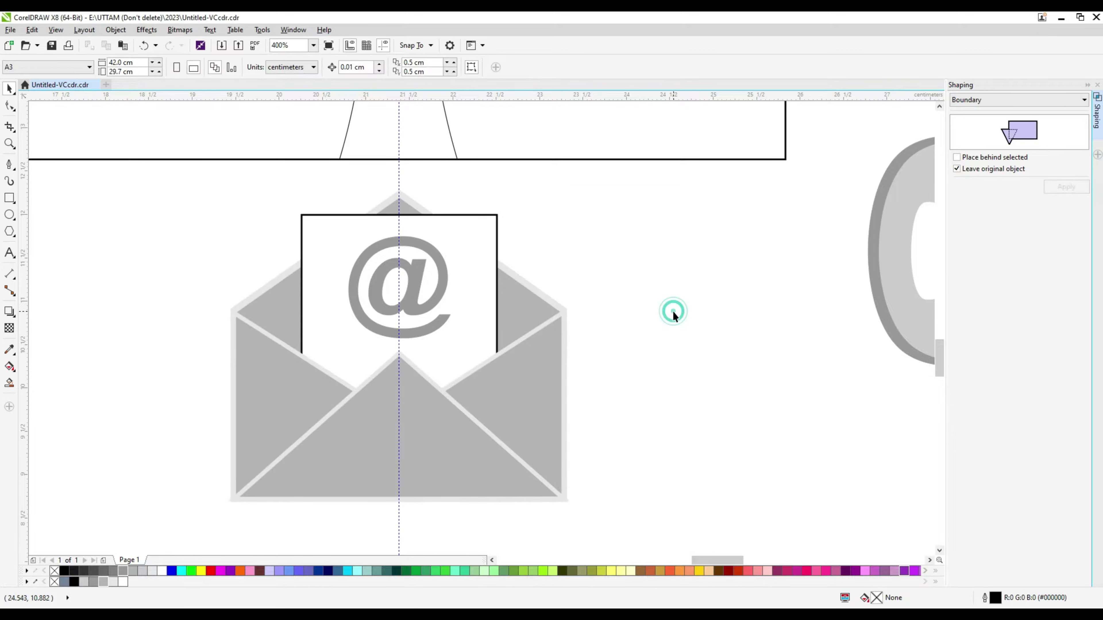
{"action": "left_click", "coordinate": [487, 305]}
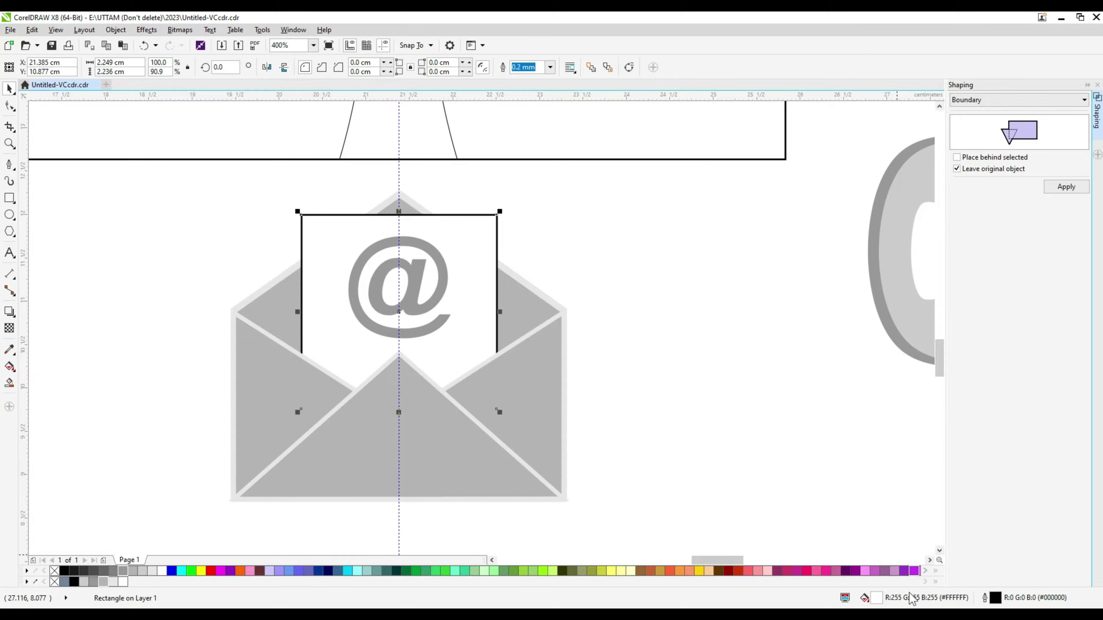
{"action": "key", "text": "F12"}
{"action": "left_click", "coordinate": [633, 222]}
{"action": "left_click", "coordinate": [651, 252]}
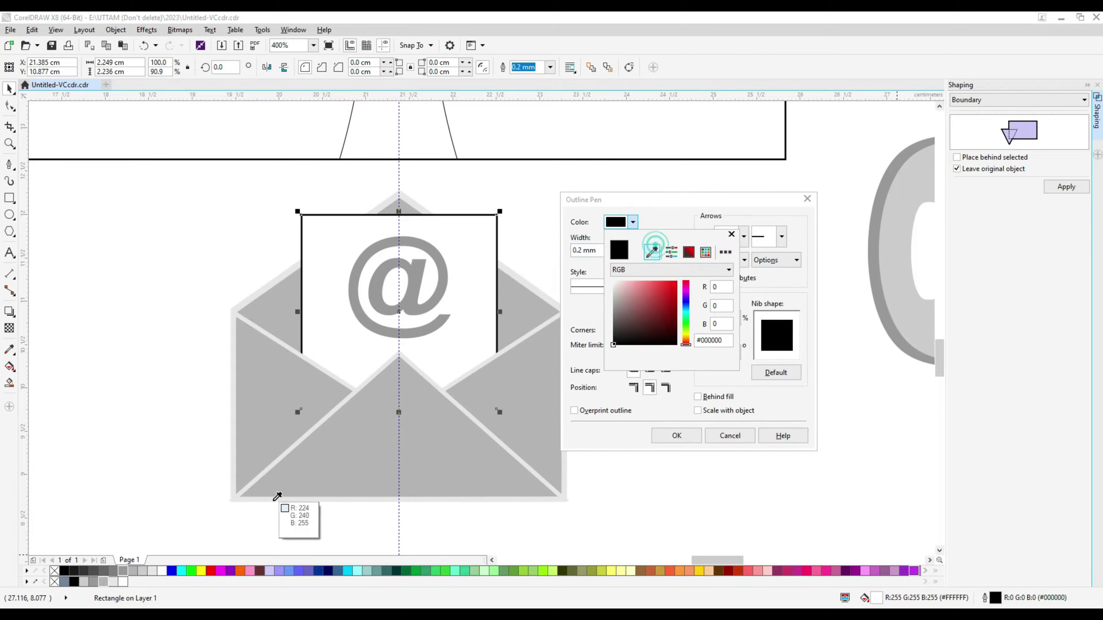
{"action": "left_click", "coordinate": [146, 564]}
{"action": "left_click", "coordinate": [678, 436]}
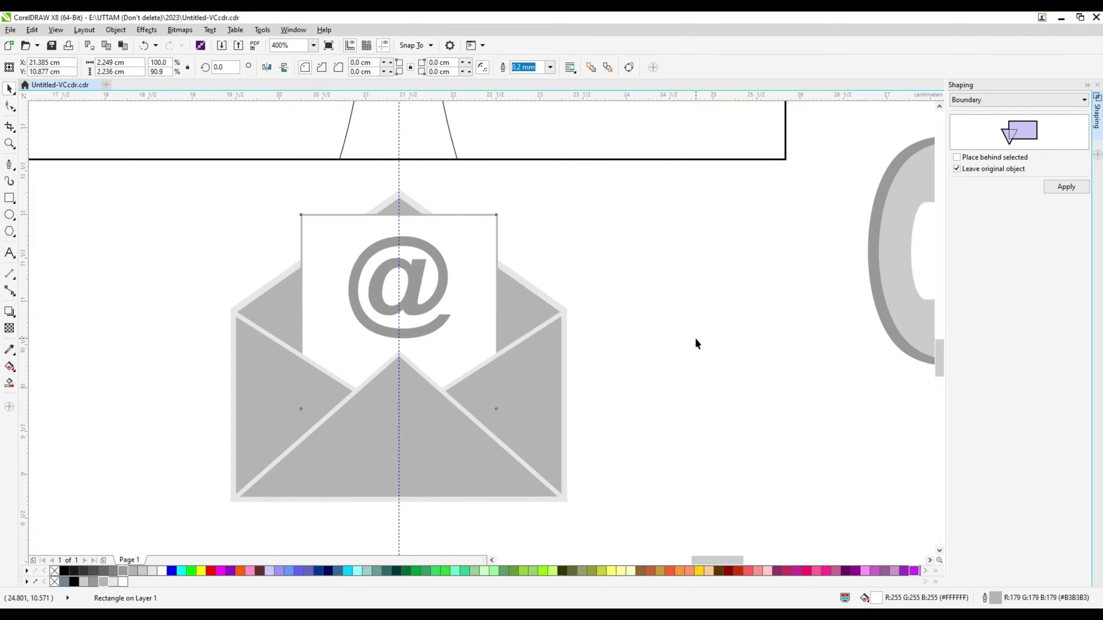
Create an enlarged boundary around the envelope and weld the enlarged letter rectangle into it.
{"action": "scroll", "coordinate": [486, 374], "scroll_direction": "down", "scroll_amount": 1}
{"action": "left_click", "coordinate": [472, 426]}
{"action": "left_click", "coordinate": [511, 337], "text": "shift"}
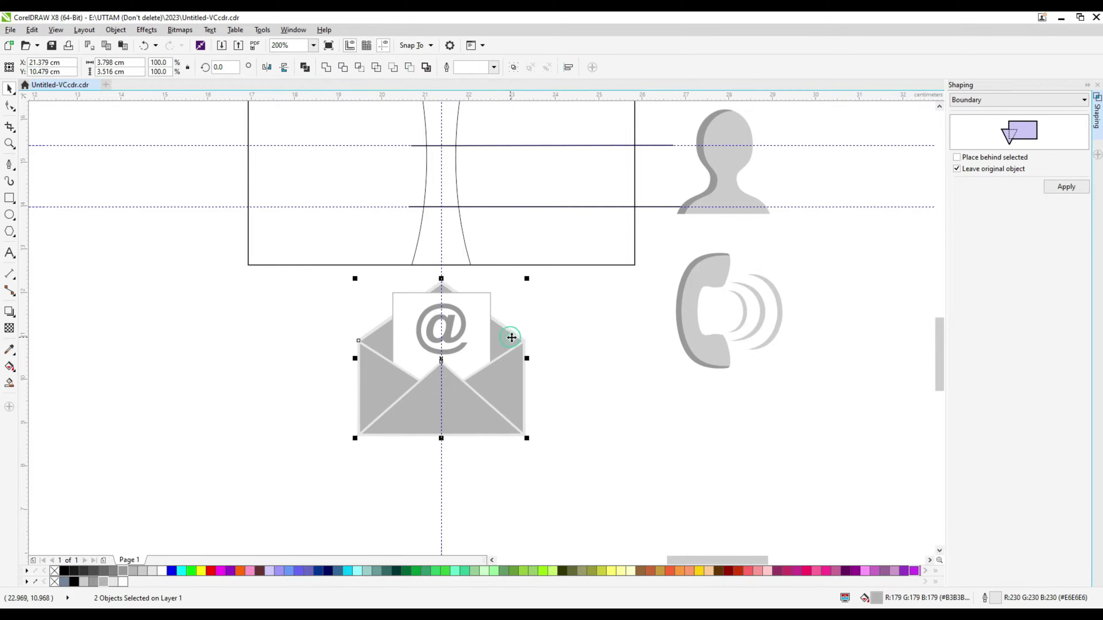
{"action": "left_click", "coordinate": [1061, 187]}
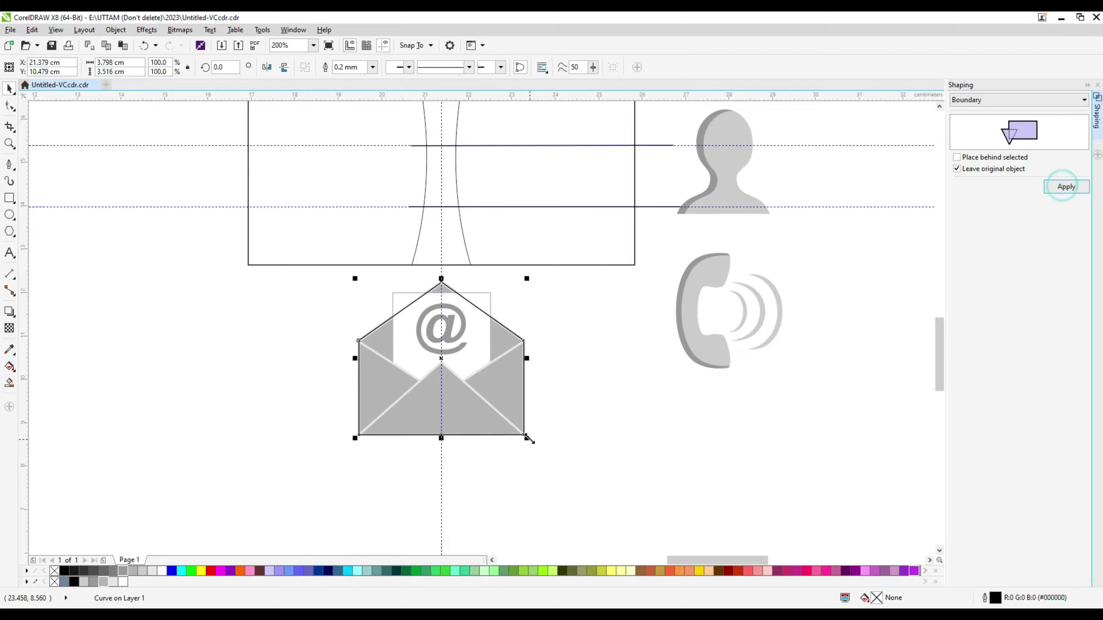
{"action": "left_click_drag", "start_coordinate": [526, 437], "coordinate": [531, 441]}
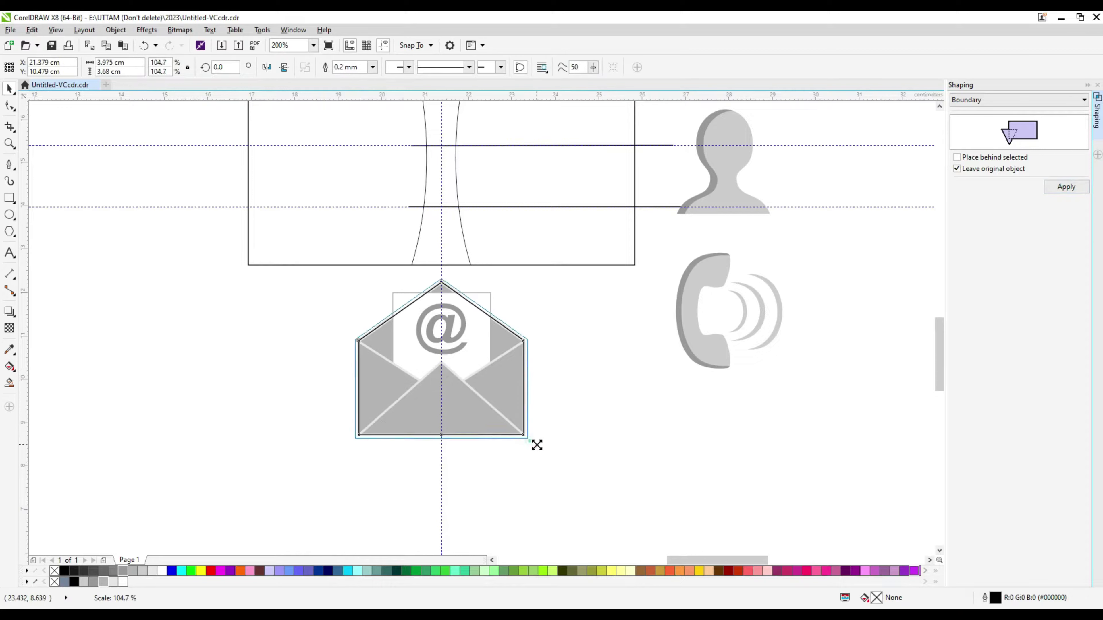
{"action": "left_click", "coordinate": [491, 304]}
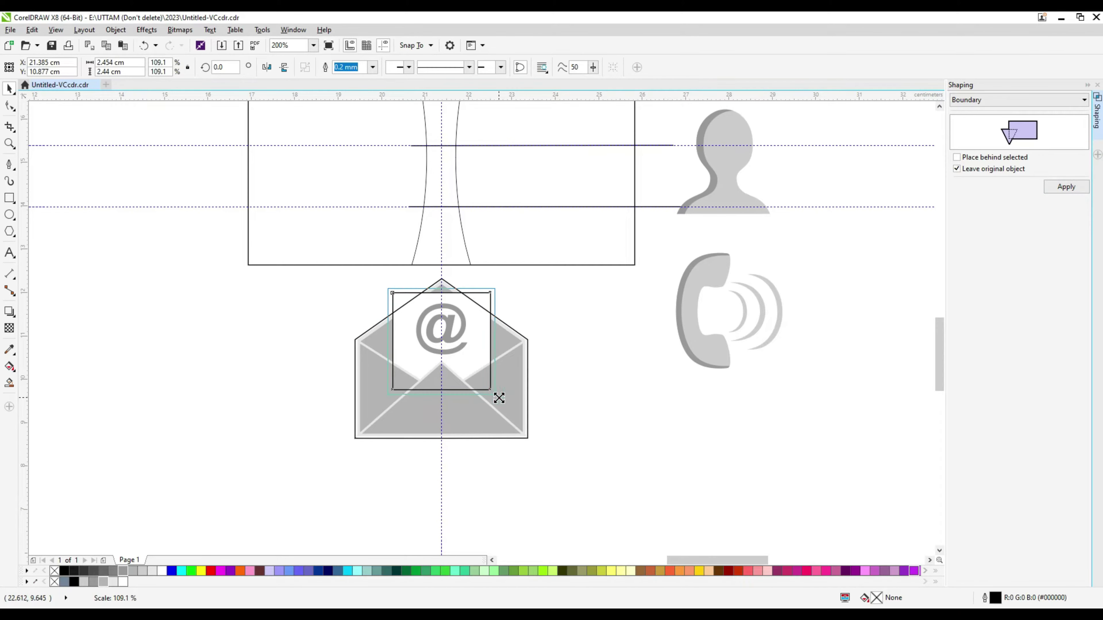
{"action": "left_click_drag", "start_coordinate": [499, 398], "coordinate": [499, 399]}
{"action": "scroll", "coordinate": [526, 438], "scroll_direction": "up", "scroll_amount": 1}
{"action": "left_click", "coordinate": [526, 438], "text": "shift"}
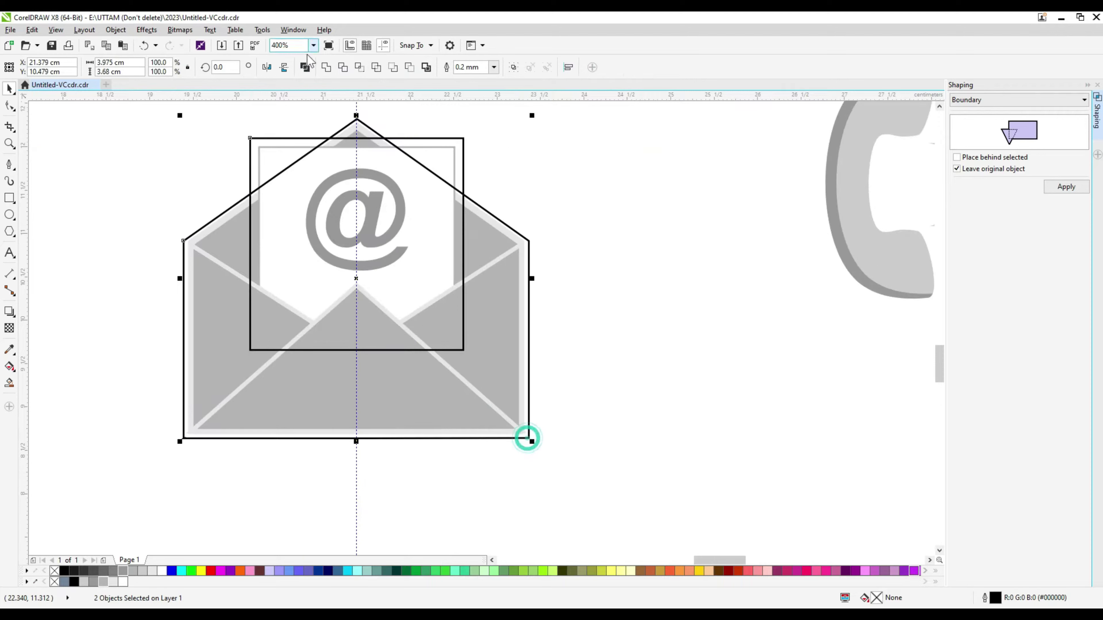
{"action": "left_click", "coordinate": [326, 70]}
Inspect the welded boundary's corner nodes with the Shape tool.
{"action": "left_click", "coordinate": [9, 106]}
{"action": "scroll", "coordinate": [192, 380], "scroll_direction": "up", "scroll_amount": 2}
{"action": "scroll", "coordinate": [230, 346], "scroll_direction": "up", "scroll_amount": 2}
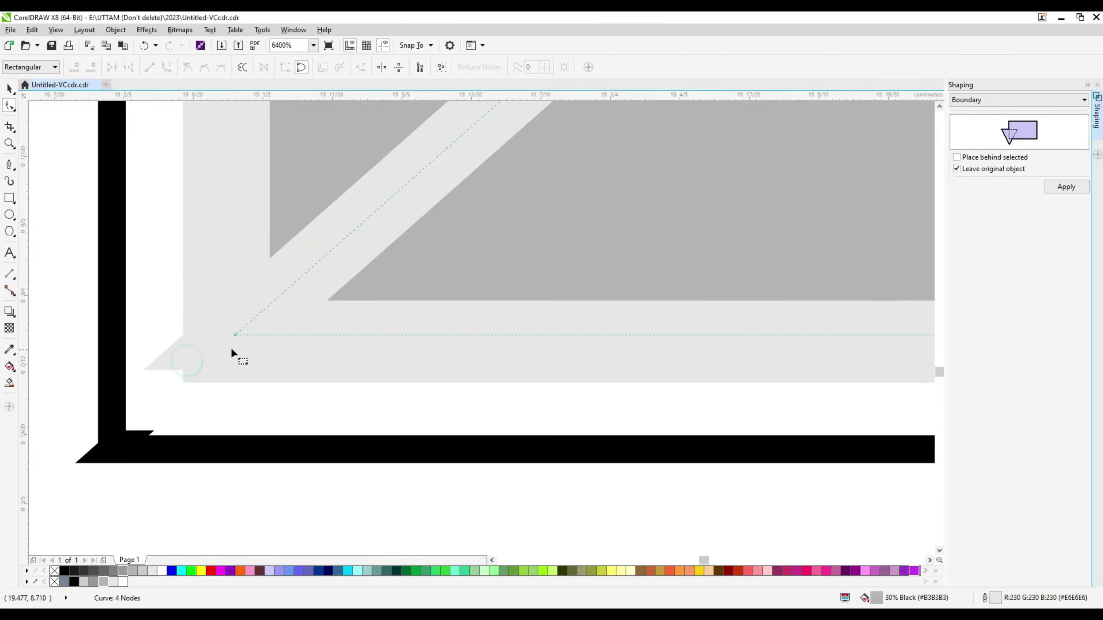
{"action": "scroll", "coordinate": [275, 343], "scroll_direction": "up", "scroll_amount": 1}
{"action": "left_click", "coordinate": [185, 326]}
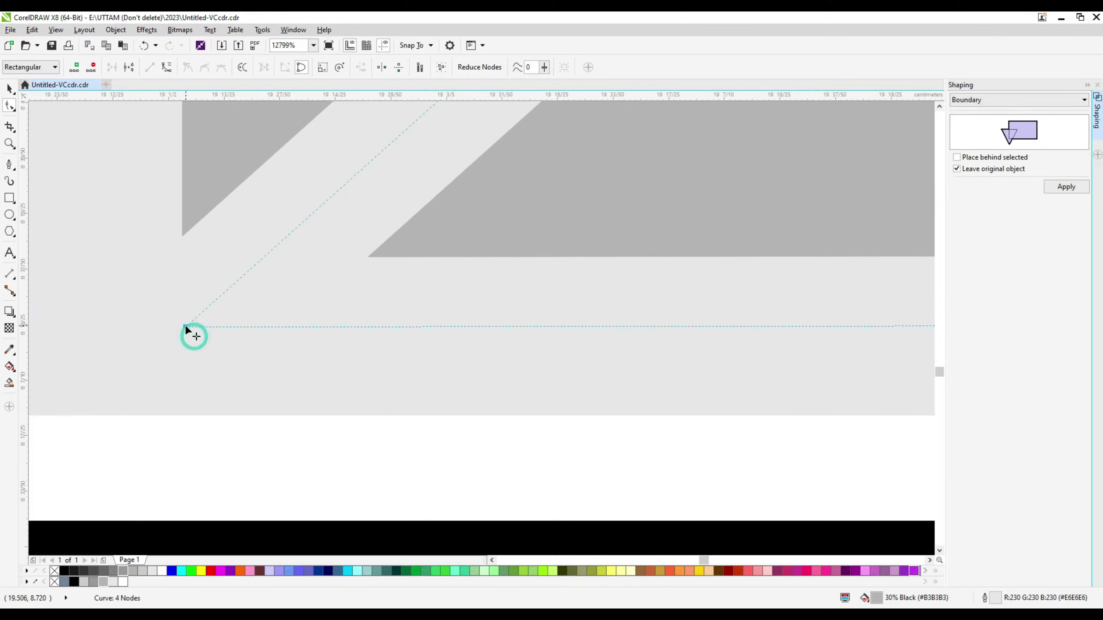
{"action": "scroll", "coordinate": [546, 394], "scroll_direction": "down", "scroll_amount": 3}
{"action": "scroll", "coordinate": [563, 360], "scroll_direction": "down", "scroll_amount": 2}
{"action": "scroll", "coordinate": [602, 399], "scroll_direction": "up", "scroll_amount": 2}
{"action": "scroll", "coordinate": [582, 397], "scroll_direction": "up", "scroll_amount": 1}
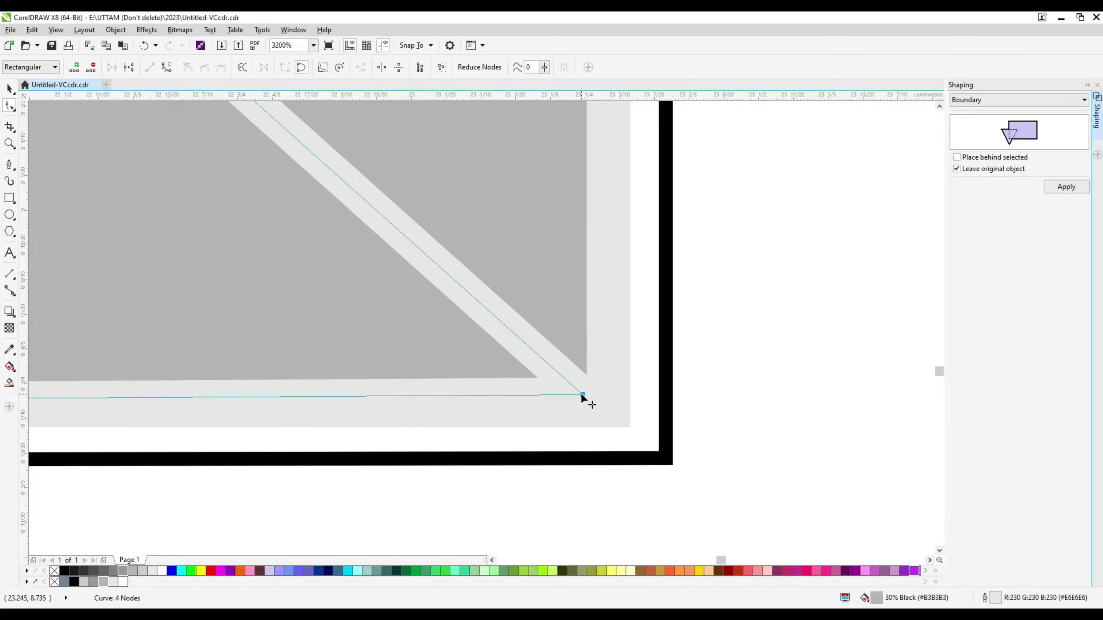
{"action": "scroll", "coordinate": [582, 396], "scroll_direction": "down", "scroll_amount": 2}
{"action": "scroll", "coordinate": [527, 376], "scroll_direction": "down", "scroll_amount": 2}
{"action": "scroll", "coordinate": [526, 375], "scroll_direction": "up", "scroll_amount": 1}
{"action": "key", "text": "space"}
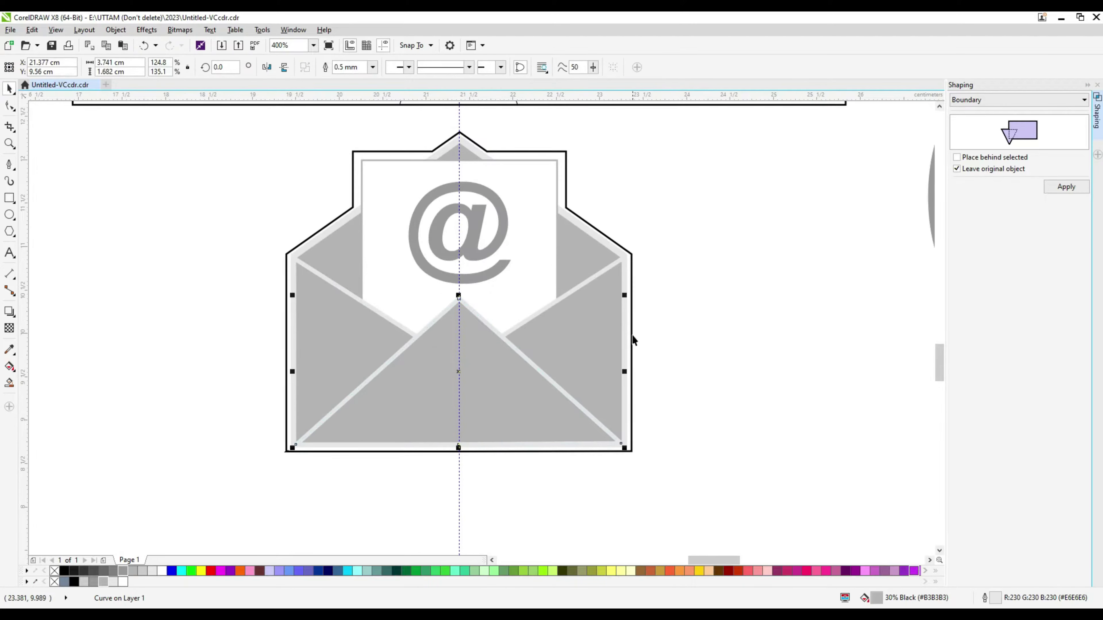
Send the outline to the back of the layer and reshape its nodes around the envelope.
{"action": "right_click", "coordinate": [633, 337]}
{"action": "mouse_move", "coordinate": [660, 205]}
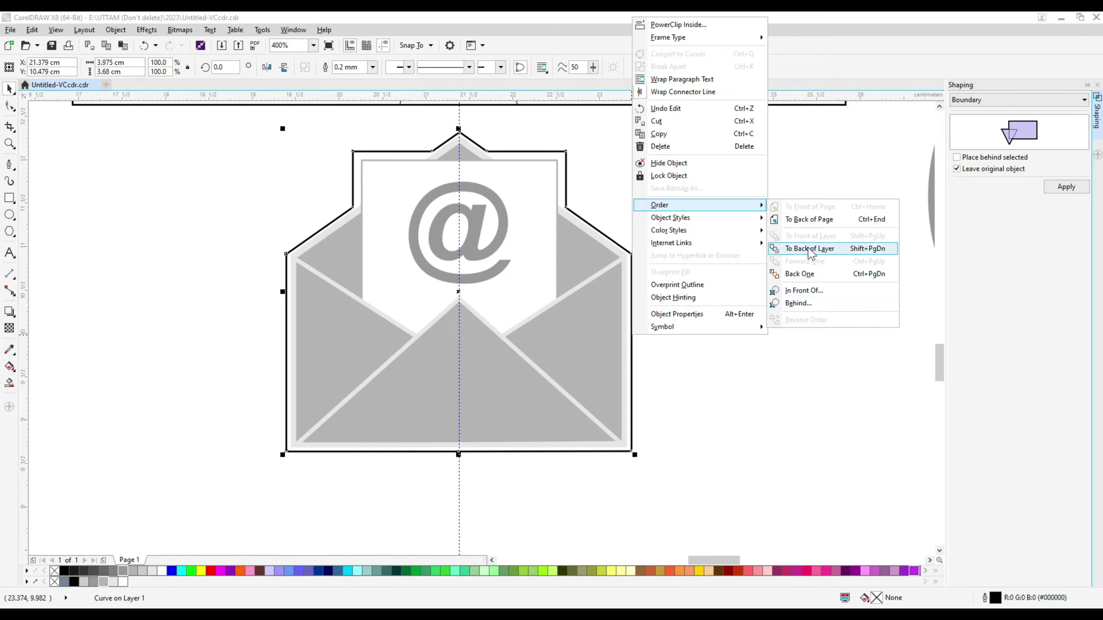
{"action": "left_click", "coordinate": [810, 248]}
{"action": "key", "text": "F10"}
{"action": "scroll", "coordinate": [501, 112], "scroll_direction": "up", "scroll_amount": 2}
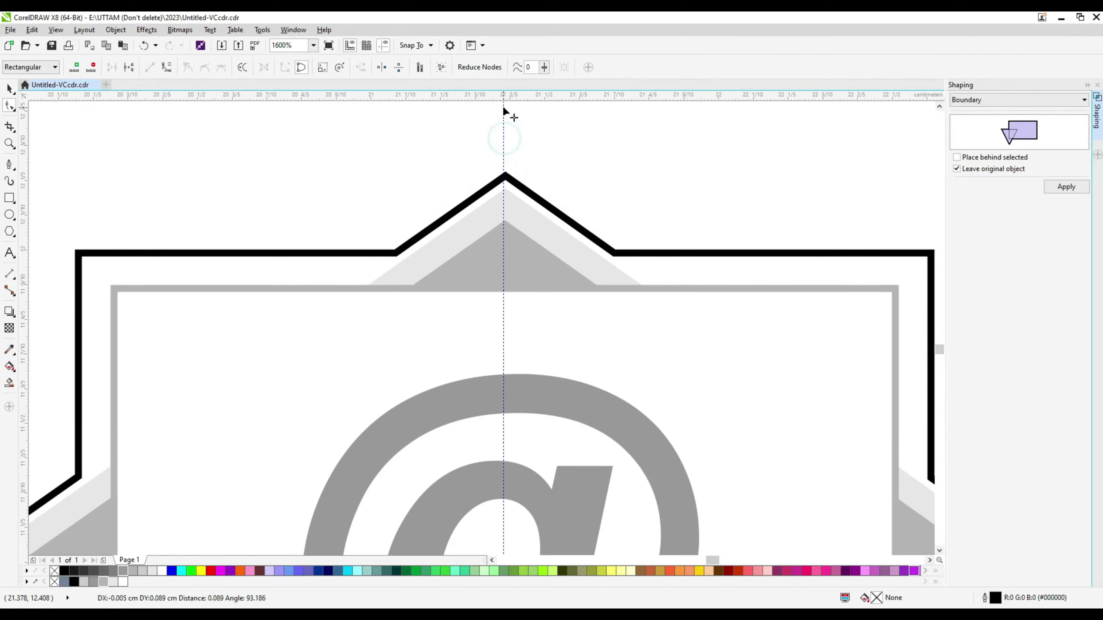
{"action": "left_click_drag", "start_coordinate": [504, 110], "coordinate": [503, 105]}
{"action": "left_click_drag", "start_coordinate": [395, 252], "coordinate": [356, 257]}
{"action": "left_click_drag", "start_coordinate": [615, 252], "coordinate": [654, 253]}
{"action": "left_click_drag", "start_coordinate": [503, 106], "coordinate": [504, 124]}
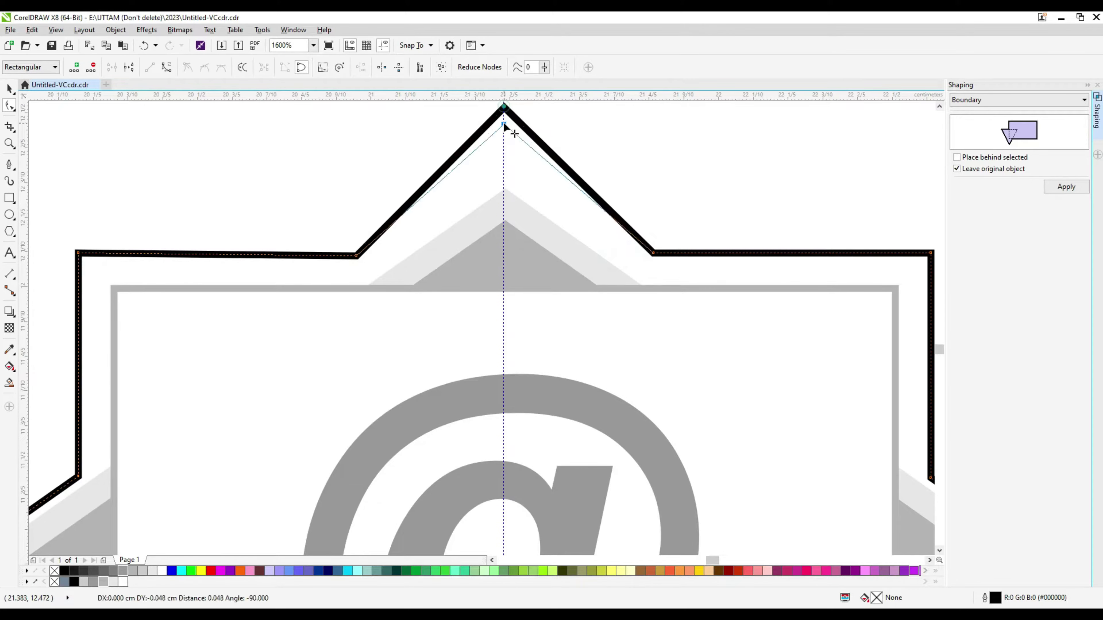
{"action": "scroll", "coordinate": [506, 184], "scroll_direction": "down", "scroll_amount": 2}
{"action": "key", "text": "space"}
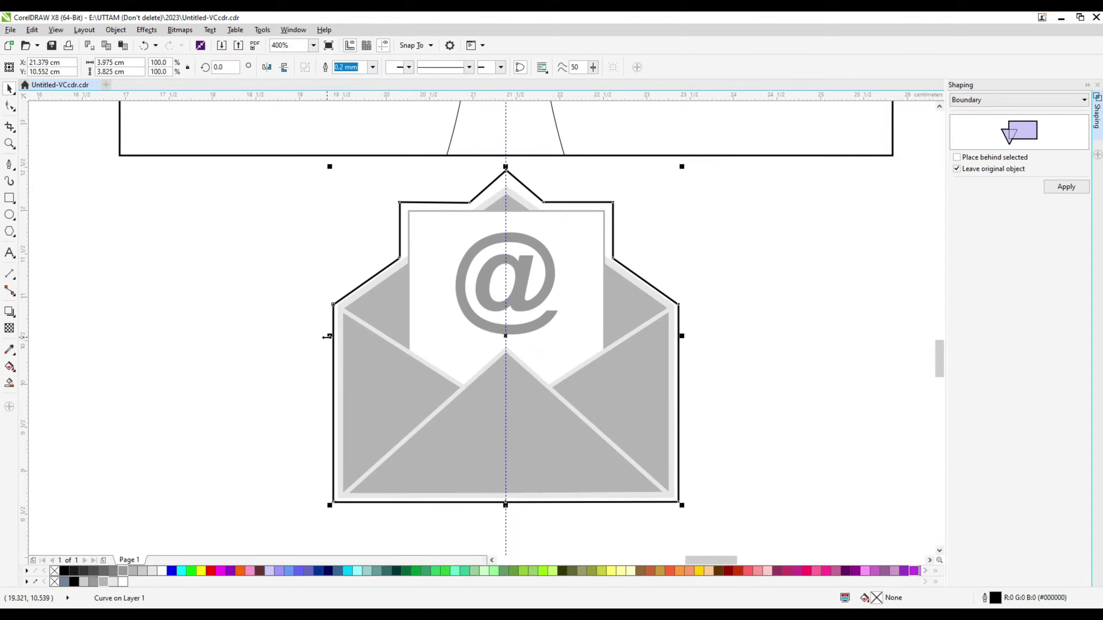
Discard the reshaped outline and make a new, slightly enlarged boundary around the envelope body.
{"action": "left_click_drag", "start_coordinate": [326, 337], "coordinate": [321, 336]}
{"action": "left_click_drag", "start_coordinate": [64, 570], "coordinate": [528, 267]}
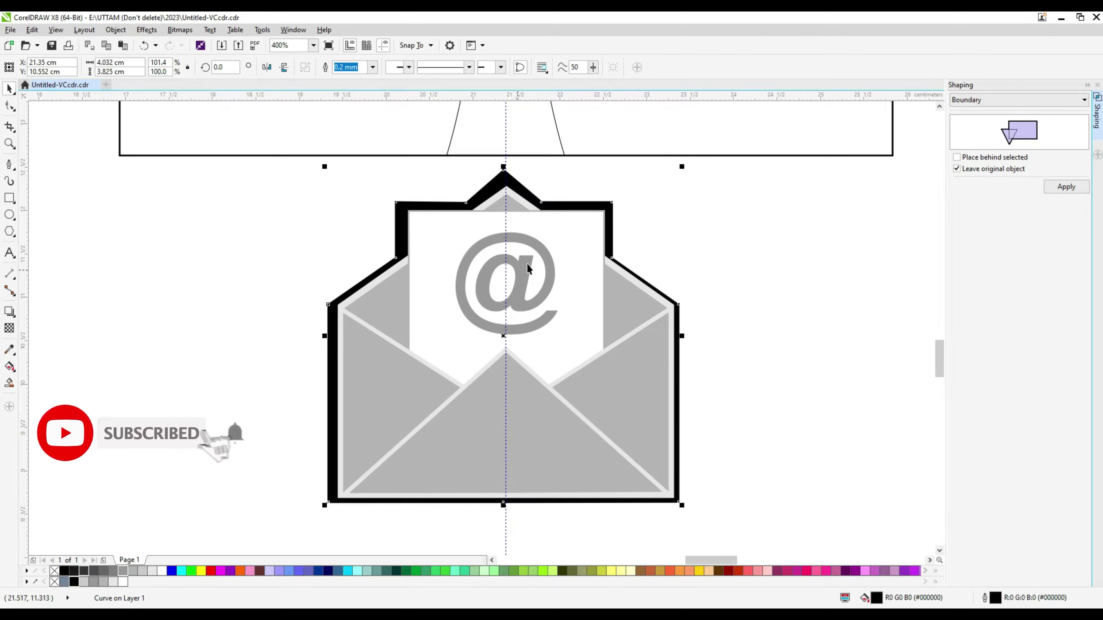
{"action": "key", "text": "Delete"}
{"action": "left_click", "coordinate": [636, 303]}
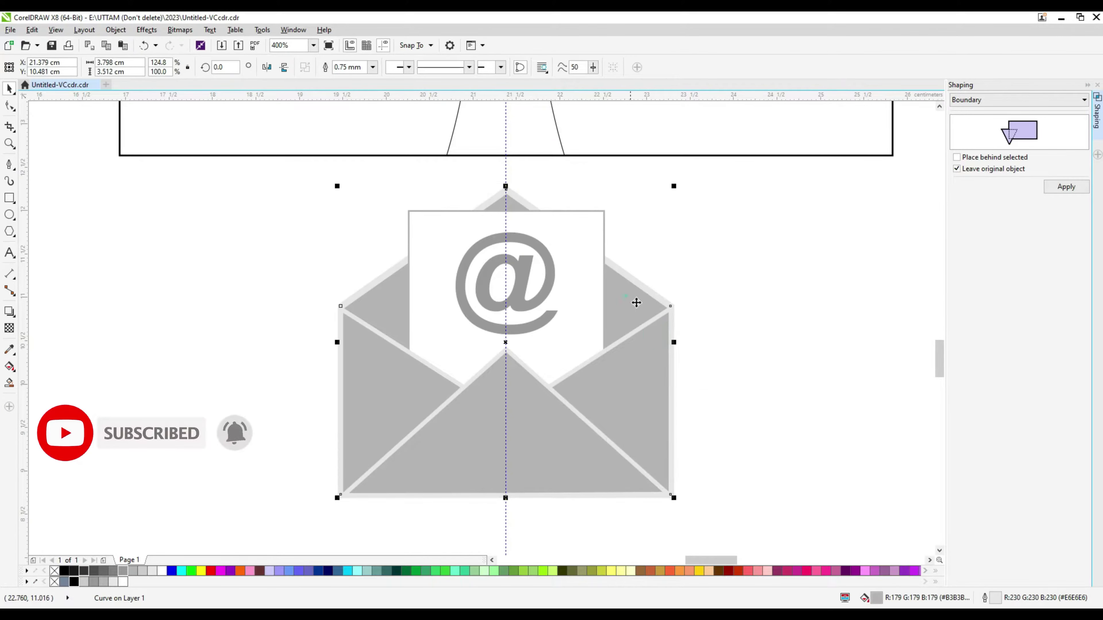
{"action": "left_click", "coordinate": [1067, 187]}
{"action": "left_click_drag", "start_coordinate": [673, 497], "coordinate": [685, 510]}
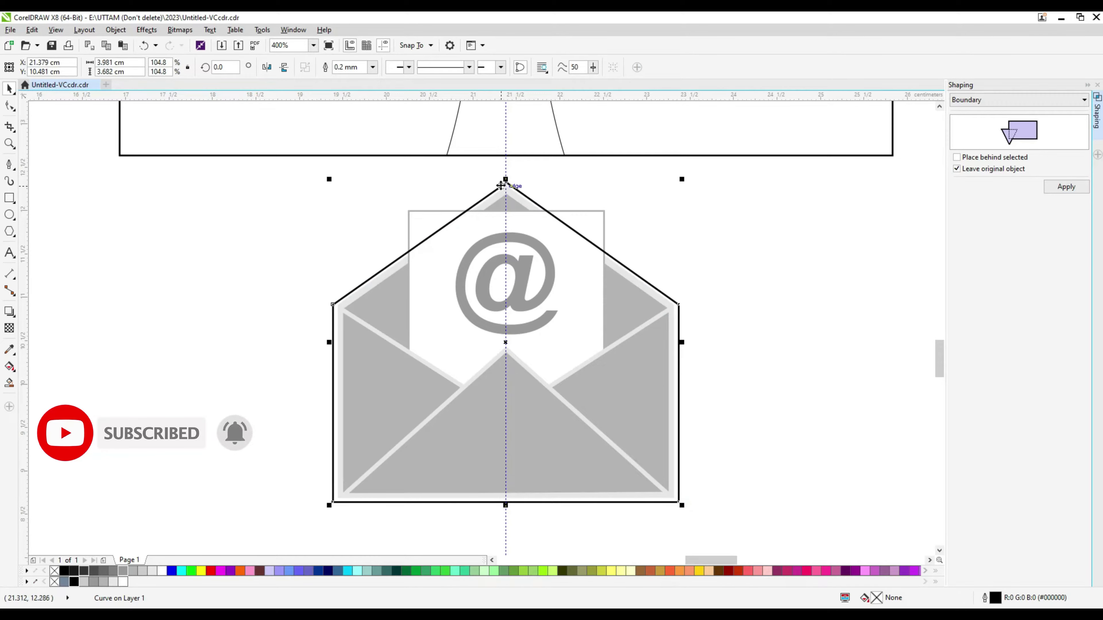
{"action": "left_click_drag", "start_coordinate": [501, 185], "coordinate": [504, 179]}
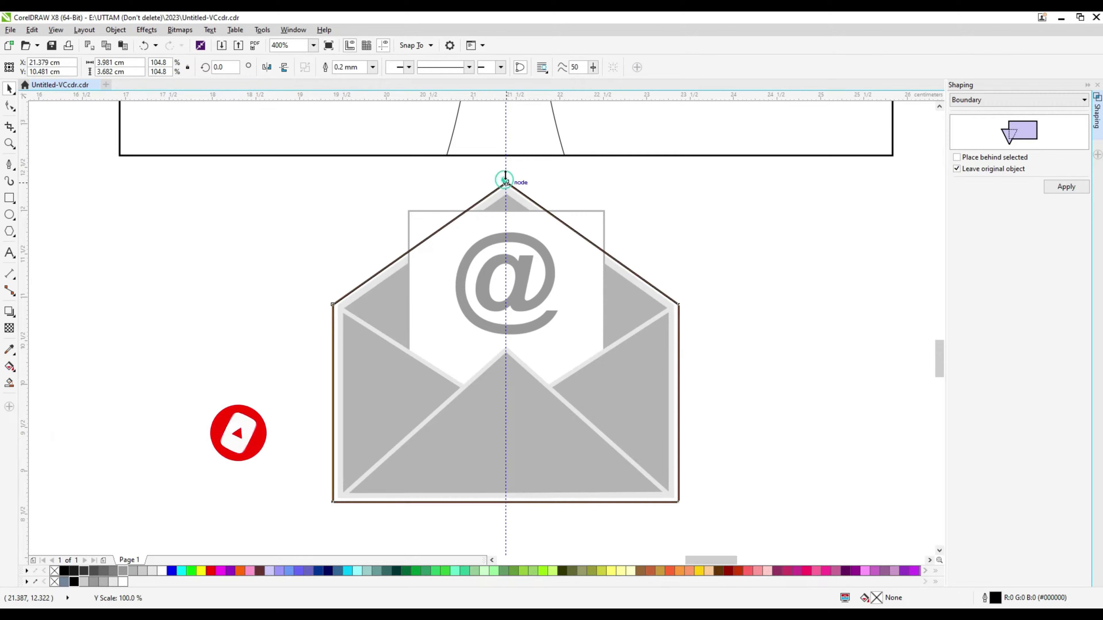
Add an enlarged letter boundary, weld it with the envelope boundary, and send it behind the envelope.
{"action": "left_click", "coordinate": [1065, 187]}
{"action": "left_click_drag", "start_coordinate": [603, 211], "coordinate": [611, 203]}
{"action": "left_click", "coordinate": [646, 276], "text": "shift"}
{"action": "left_click", "coordinate": [327, 68]}
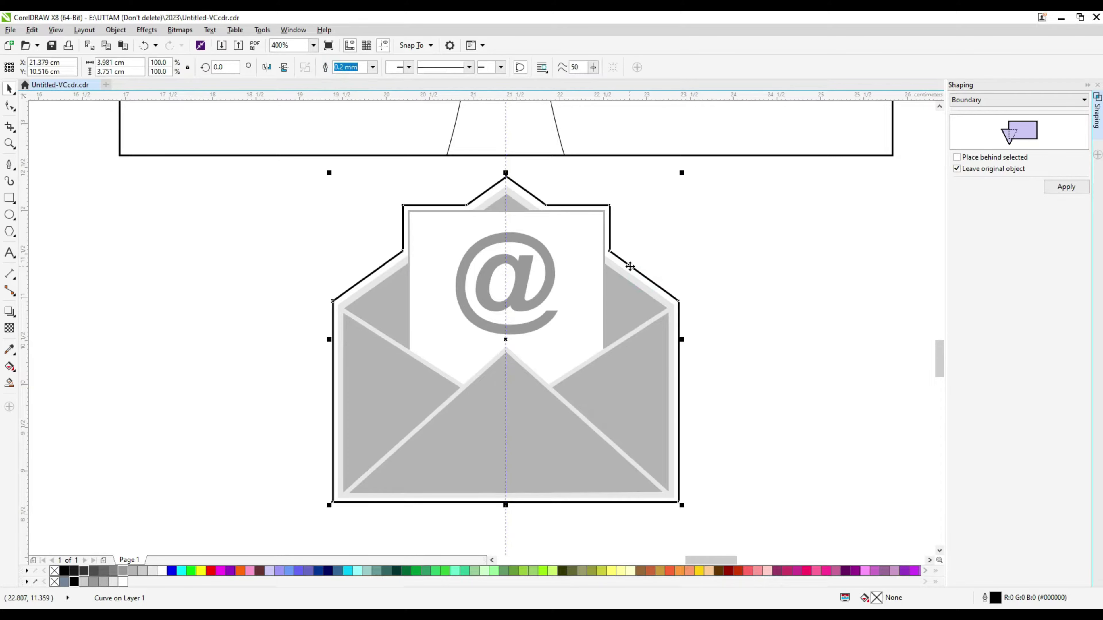
{"action": "right_click", "coordinate": [629, 266]}
{"action": "left_click", "coordinate": [815, 497]}
Fill the welded boundary outline shape black.
{"action": "left_click", "coordinate": [74, 581]}
{"action": "left_click", "coordinate": [781, 258]}
{"action": "scroll", "coordinate": [495, 370], "scroll_direction": "down", "scroll_amount": 3}
{"action": "scroll", "coordinate": [504, 391], "scroll_direction": "up", "scroll_amount": 1}
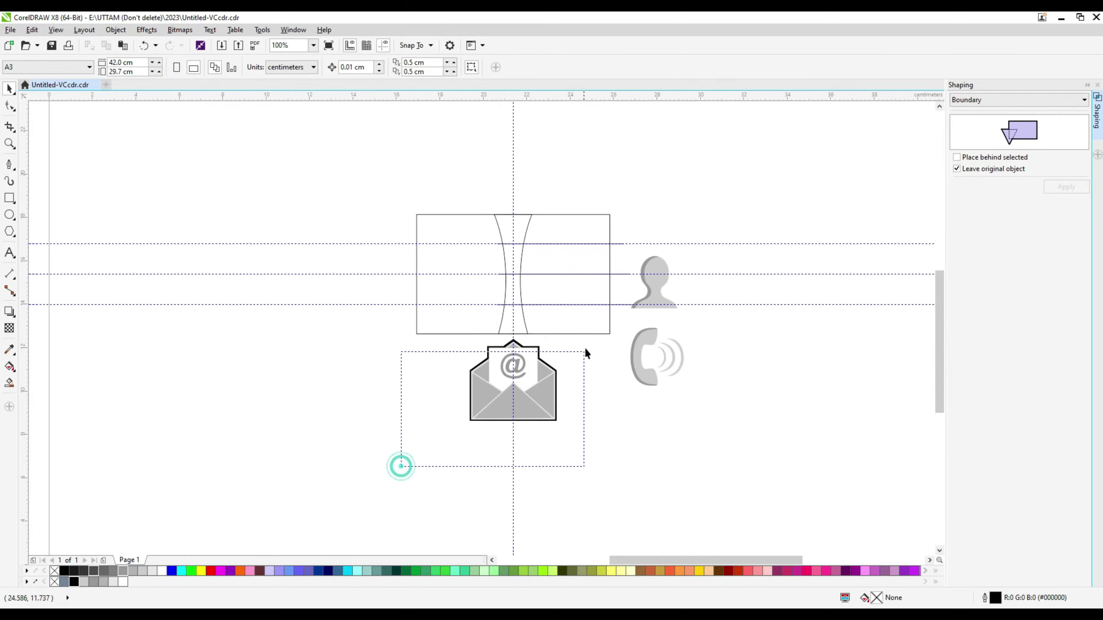
Select the whole envelope icon and try moving it below the phone, then undo.
{"action": "left_click_drag", "start_coordinate": [401, 463], "coordinate": [584, 347]}
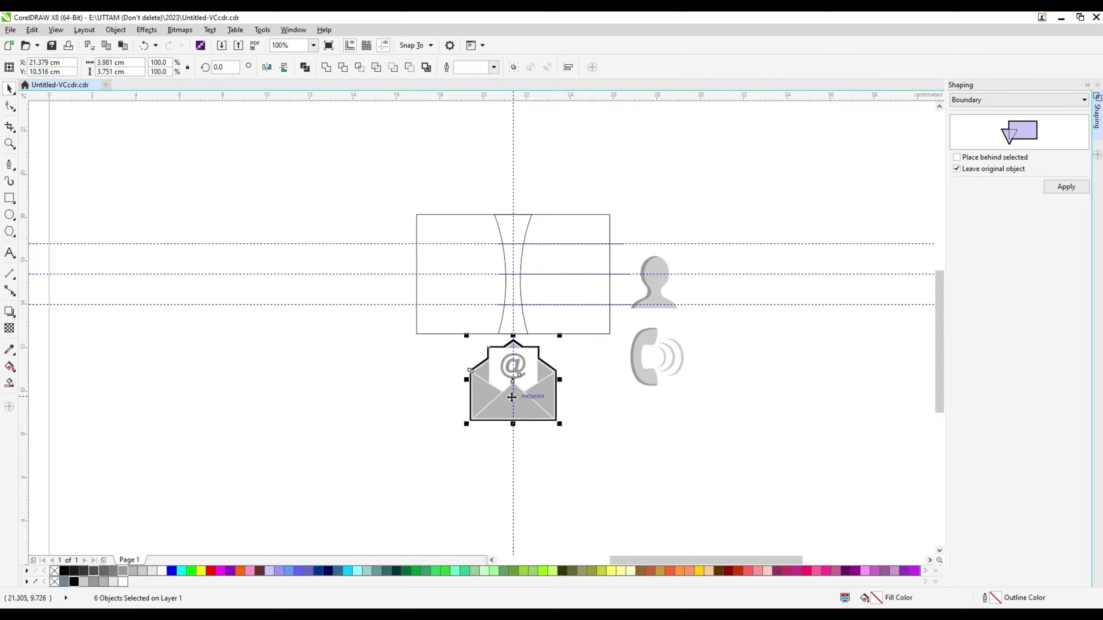
{"action": "scroll", "coordinate": [549, 390], "scroll_direction": "up", "scroll_amount": 1}
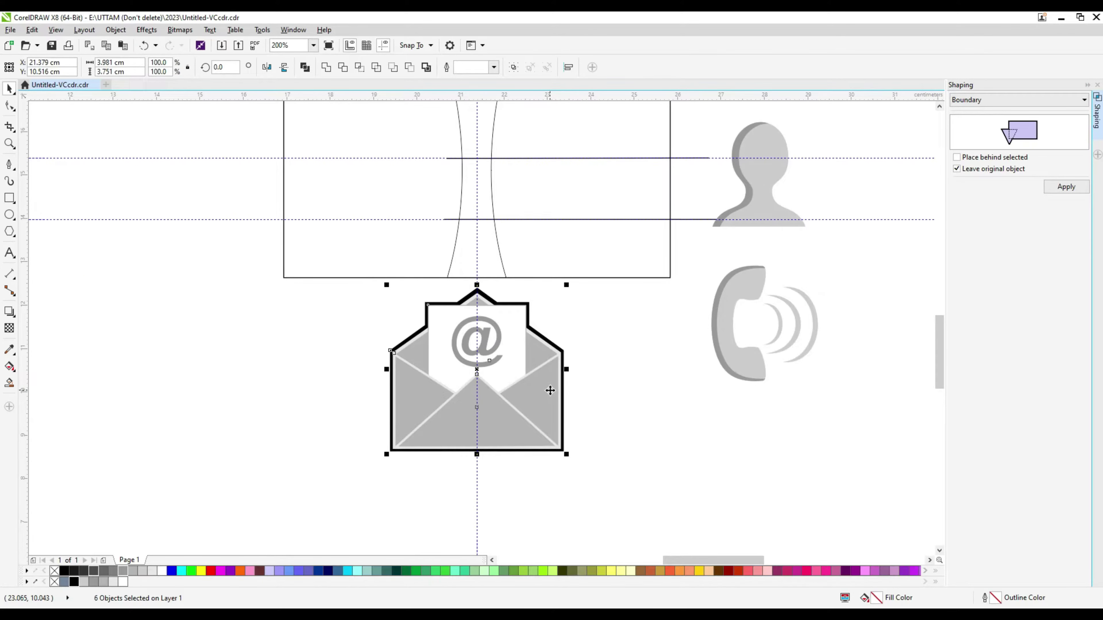
{"action": "scroll", "coordinate": [595, 384], "scroll_direction": "down", "scroll_amount": 1}
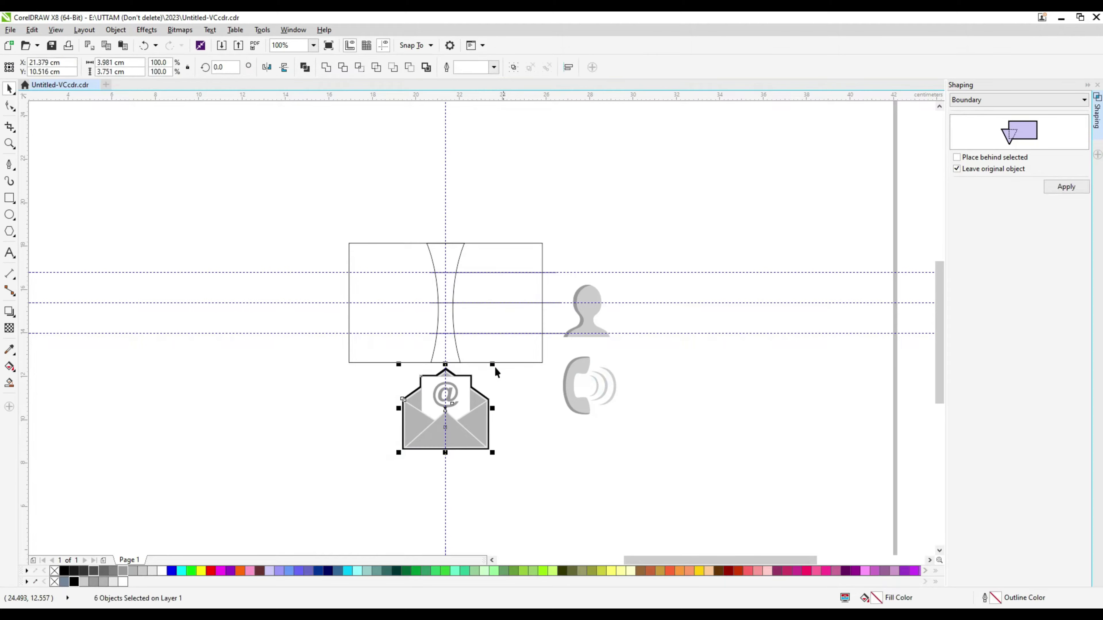
{"action": "left_click_drag", "start_coordinate": [450, 390], "coordinate": [635, 443]}
{"action": "scroll", "coordinate": [636, 451], "scroll_direction": "up", "scroll_amount": 2}
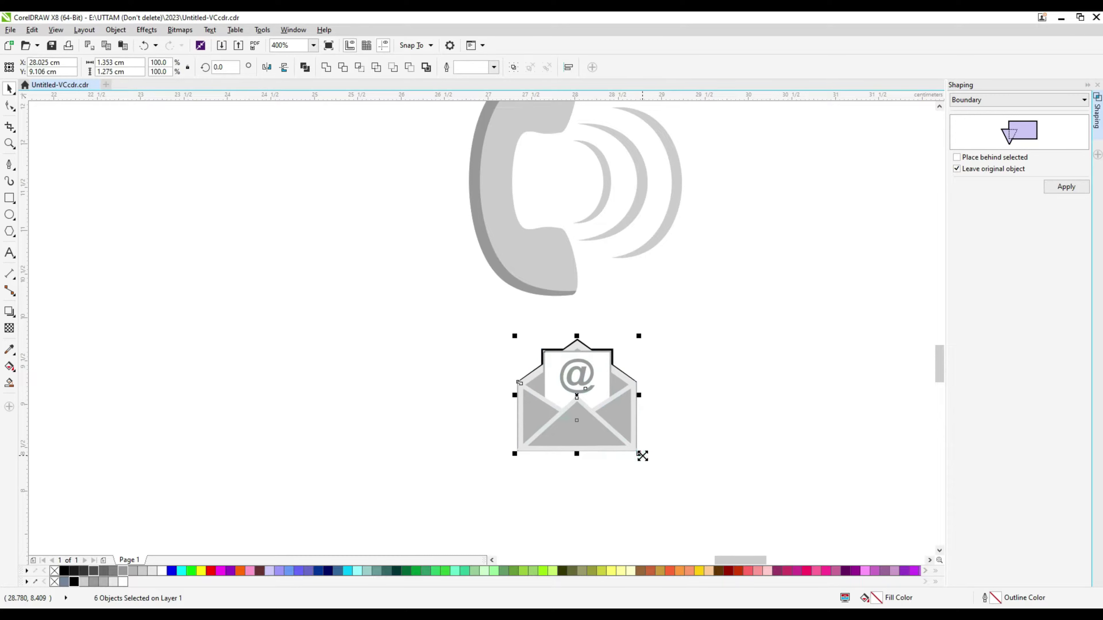
{"action": "scroll", "coordinate": [642, 456], "scroll_direction": "up", "scroll_amount": 2}
{"action": "scroll", "coordinate": [638, 459], "scroll_direction": "down", "scroll_amount": 2}
{"action": "scroll", "coordinate": [577, 439], "scroll_direction": "down", "scroll_amount": 2}
{"action": "key", "text": "ctrl+z"}
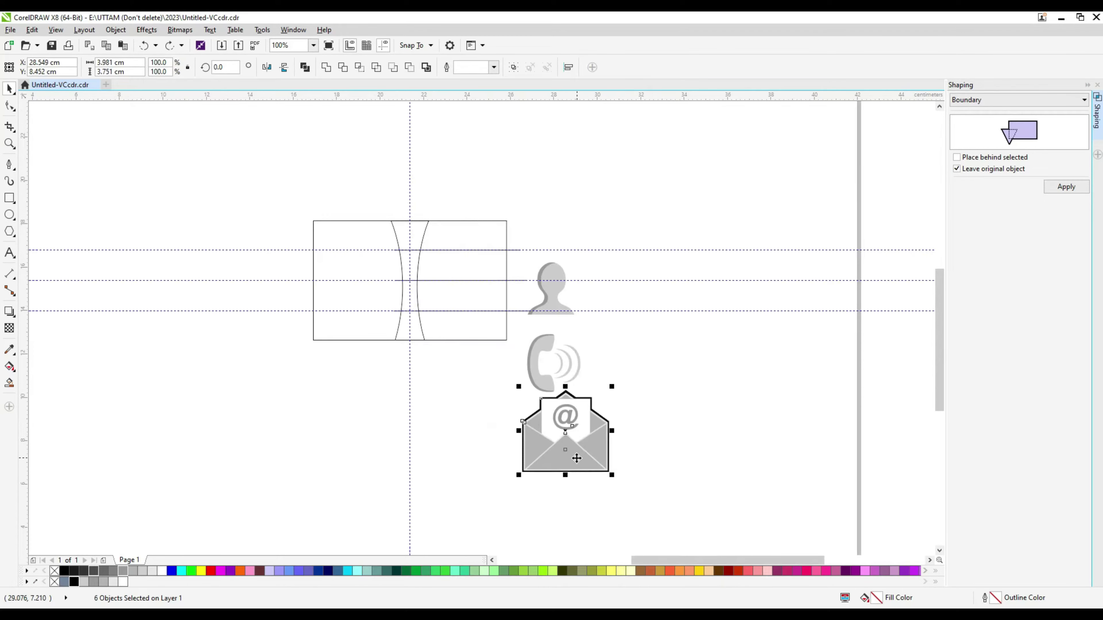
Move the envelope icon up beside the phone icon.
{"action": "left_click_drag", "start_coordinate": [612, 471], "coordinate": [489, 429]}
{"action": "scroll", "coordinate": [490, 429], "scroll_direction": "up", "scroll_amount": 2}
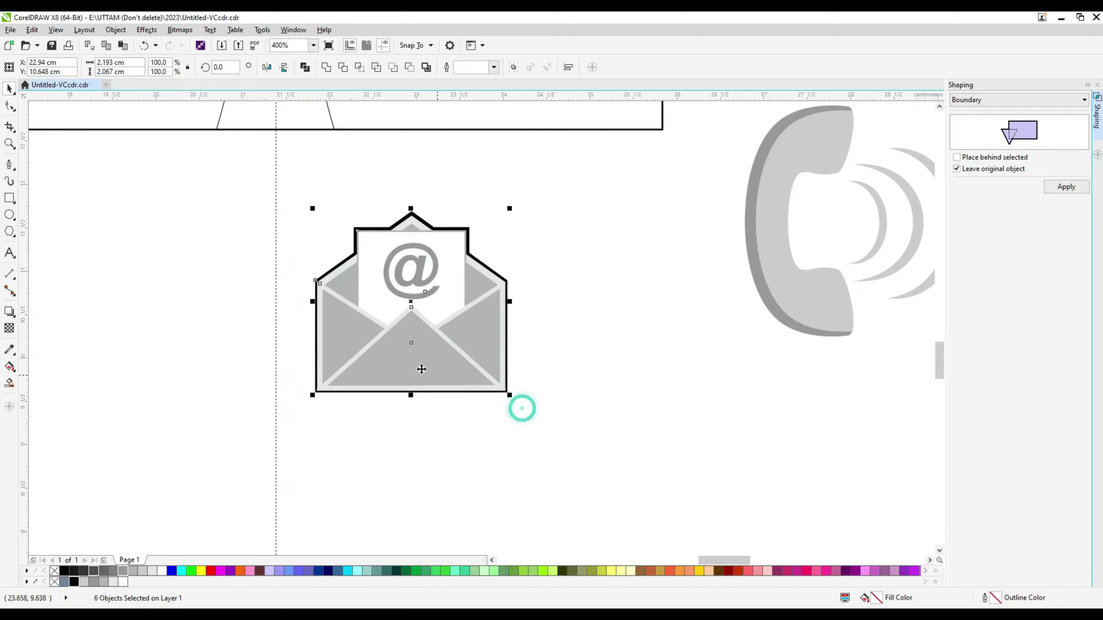
{"action": "scroll", "coordinate": [519, 406], "scroll_direction": "down", "scroll_amount": 1}
{"action": "scroll", "coordinate": [582, 354], "scroll_direction": "up", "scroll_amount": 2}
{"action": "left_click", "coordinate": [531, 343]}
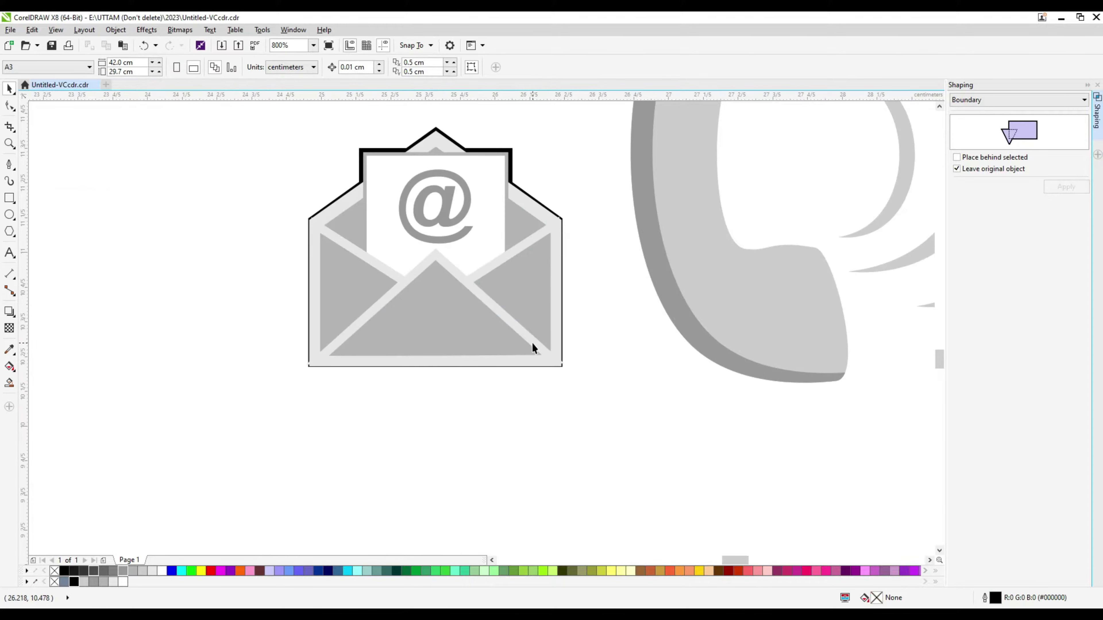
{"action": "left_click_drag", "start_coordinate": [529, 342], "coordinate": [437, 329]}
{"action": "key", "text": "ctrl+z"}
Set the envelope line shapes' outline width, trying 0.1 mm then a thicker width.
{"action": "left_click", "coordinate": [334, 248], "text": "shift"}
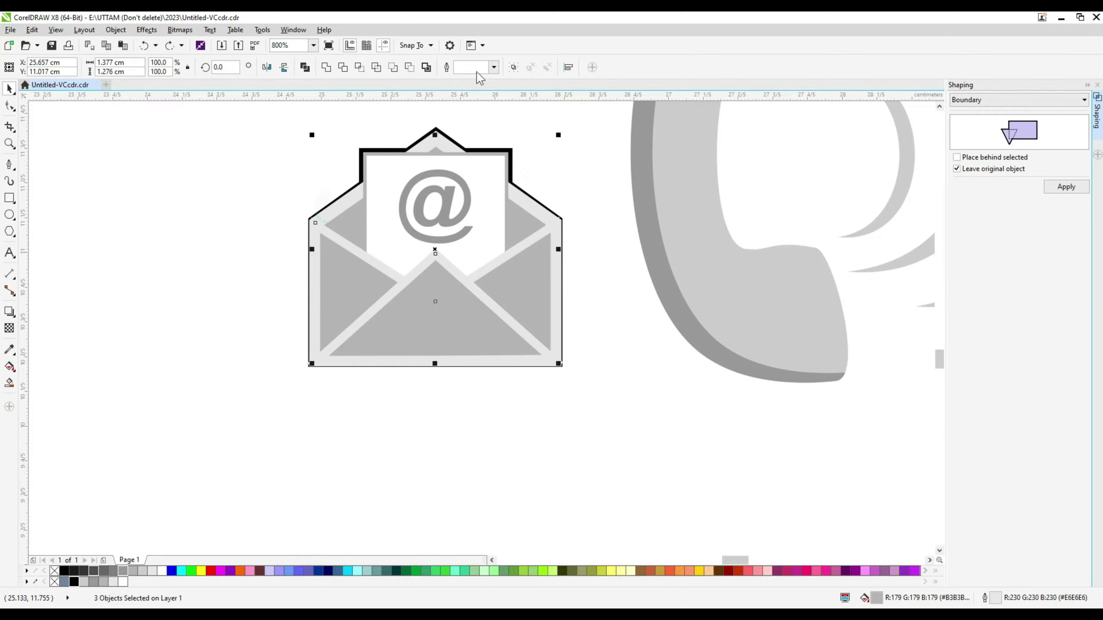
{"action": "left_click", "coordinate": [493, 67]}
{"action": "left_click", "coordinate": [466, 96]}
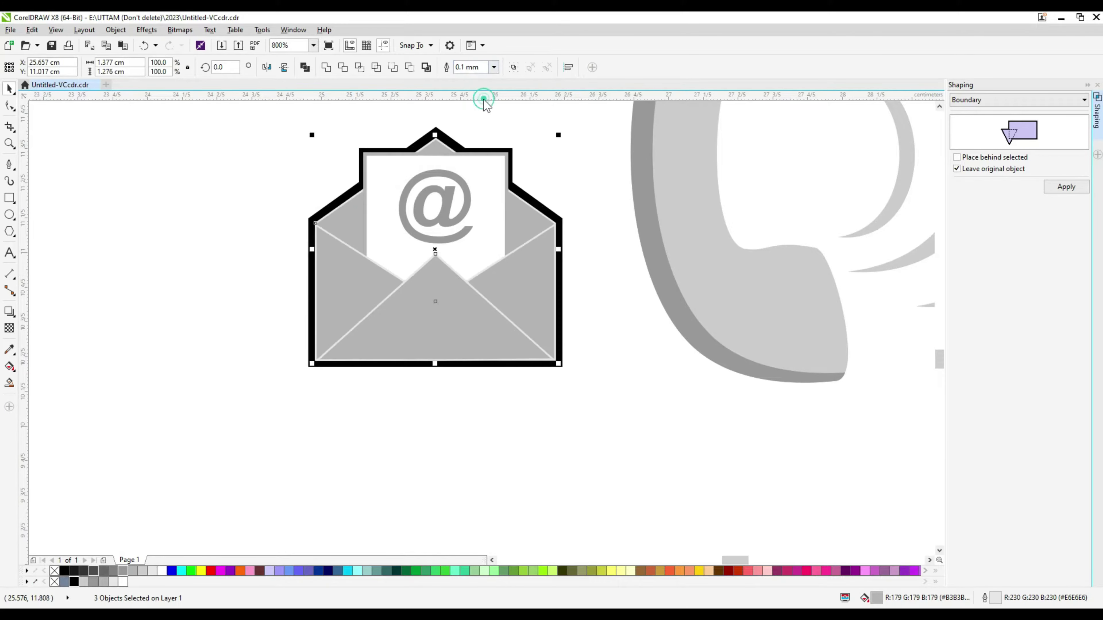
{"action": "left_click", "coordinate": [494, 67]}
{"action": "left_click", "coordinate": [468, 114]}
{"action": "left_click", "coordinate": [552, 146]}
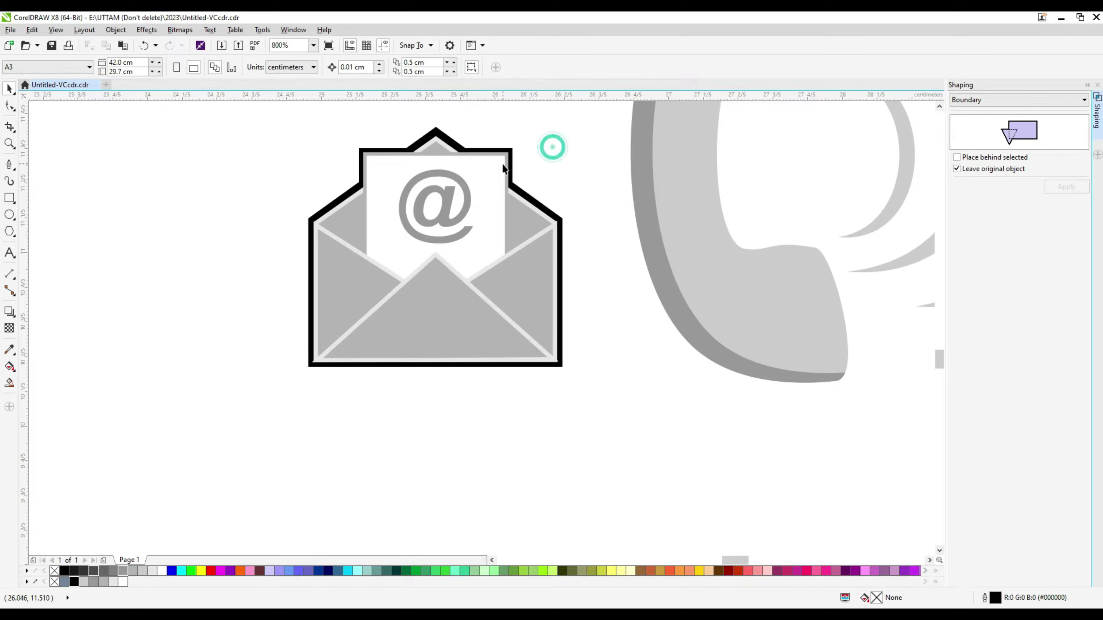
{"action": "left_click", "coordinate": [420, 364]}
{"action": "scroll", "coordinate": [532, 360], "scroll_direction": "up", "scroll_amount": 1}
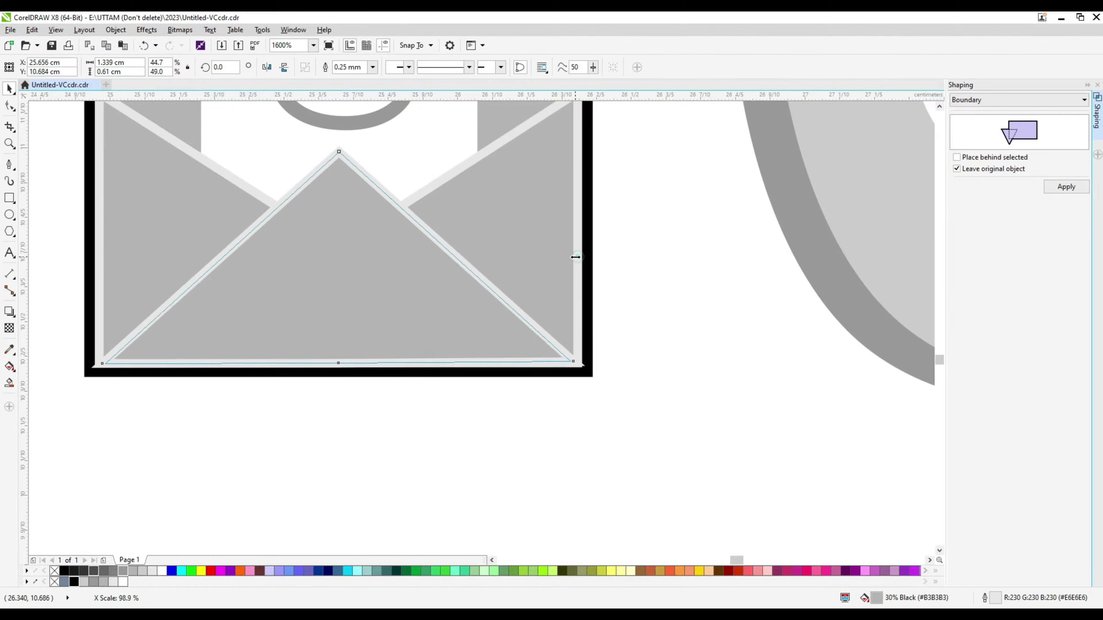
{"action": "left_click", "coordinate": [650, 273]}
{"action": "scroll", "coordinate": [553, 360], "scroll_direction": "down", "scroll_amount": 3}
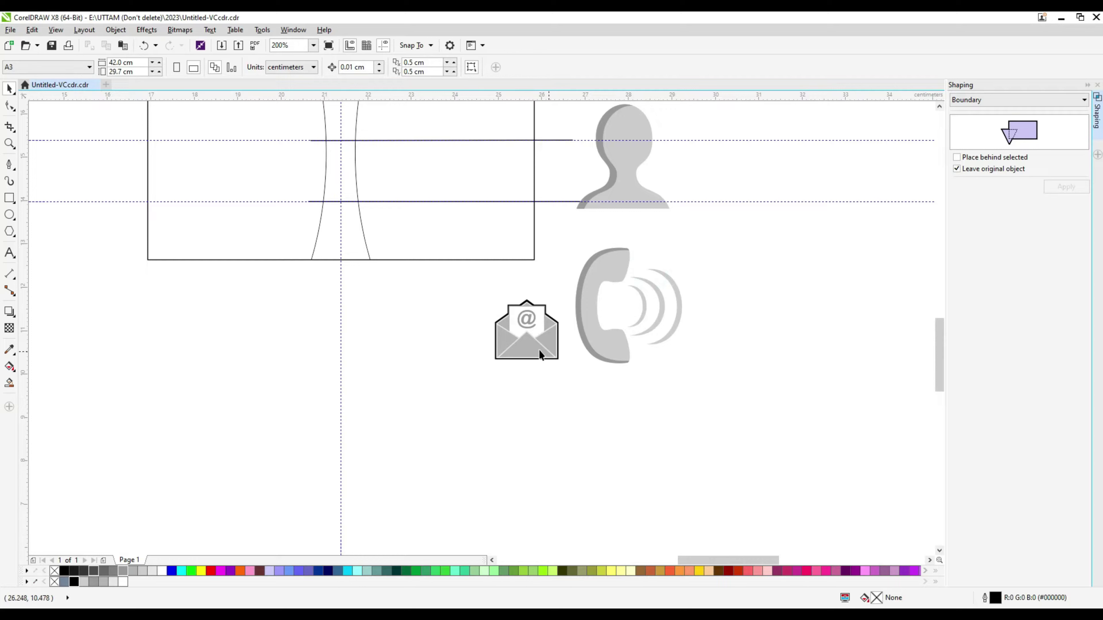
{"action": "scroll", "coordinate": [442, 337], "scroll_direction": "down", "scroll_amount": 1}
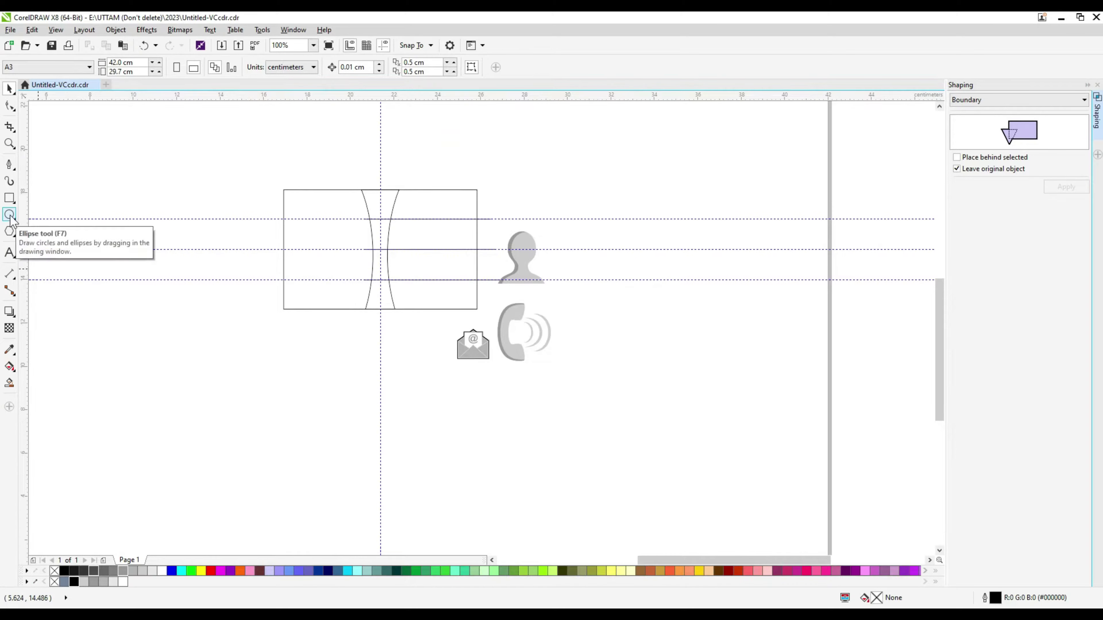
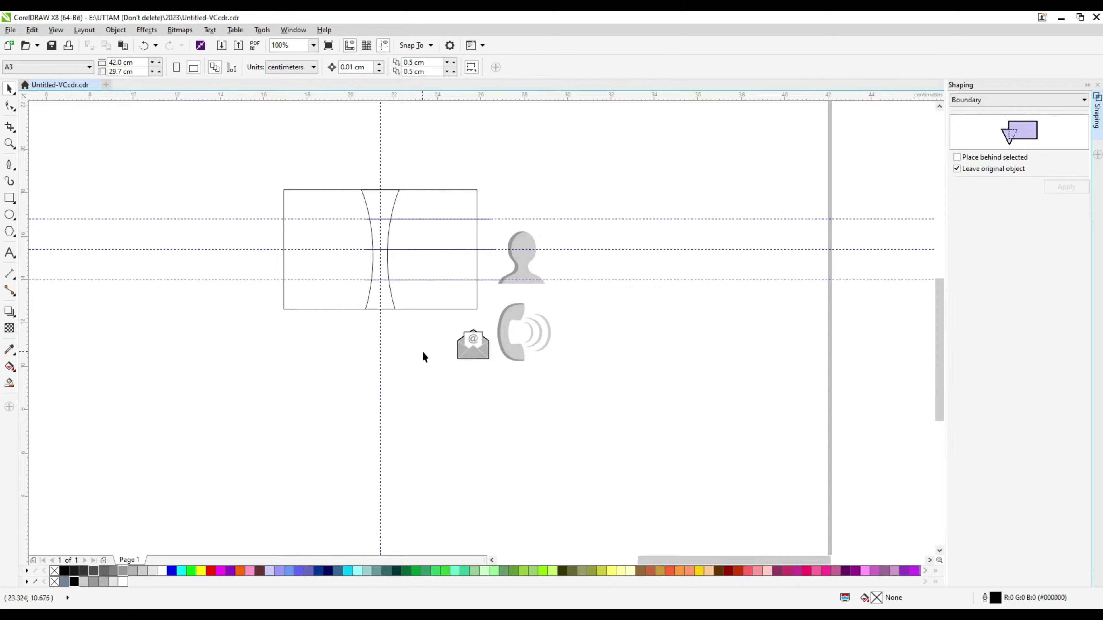
Draw a circle below the card and resize it to about 1.746 × 1.707 cm.
{"action": "left_click", "coordinate": [8, 215]}
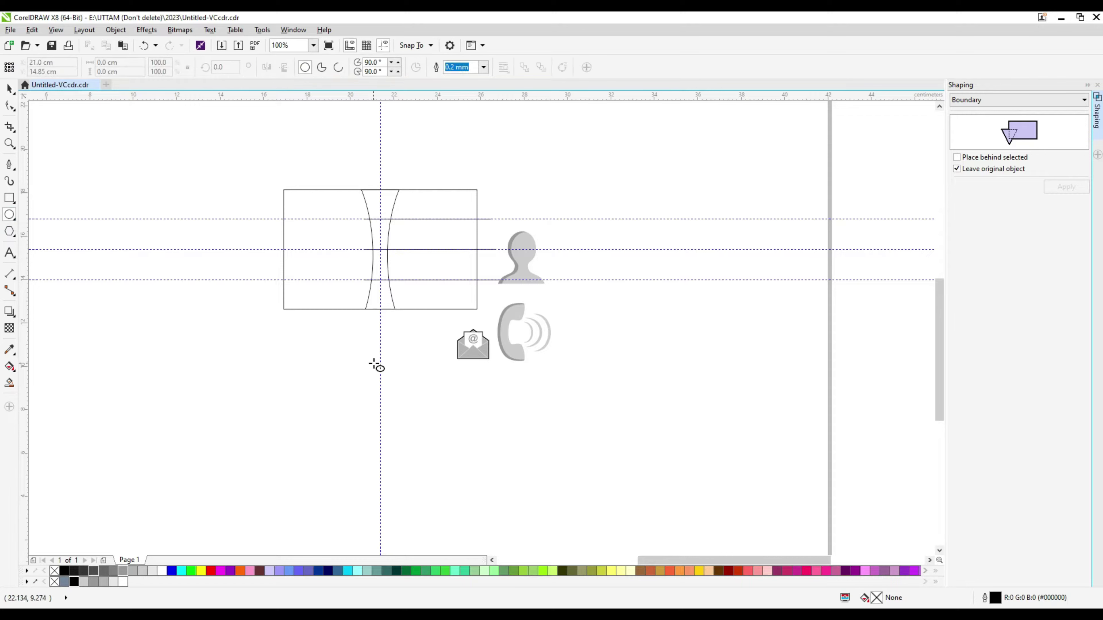
{"action": "mouse_move", "coordinate": [362, 351]}
{"action": "left_mouse_down"}
{"action": "mouse_move", "coordinate": [400, 392]}
{"action": "mouse_move", "coordinate": [381, 365]}
{"action": "mouse_move", "coordinate": [387, 347]}
{"action": "left_mouse_up"}
{"action": "scroll", "coordinate": [378, 375], "scroll_direction": "up", "scroll_amount": 1}
{"action": "scroll", "coordinate": [382, 366], "scroll_direction": "up", "scroll_amount": 2}
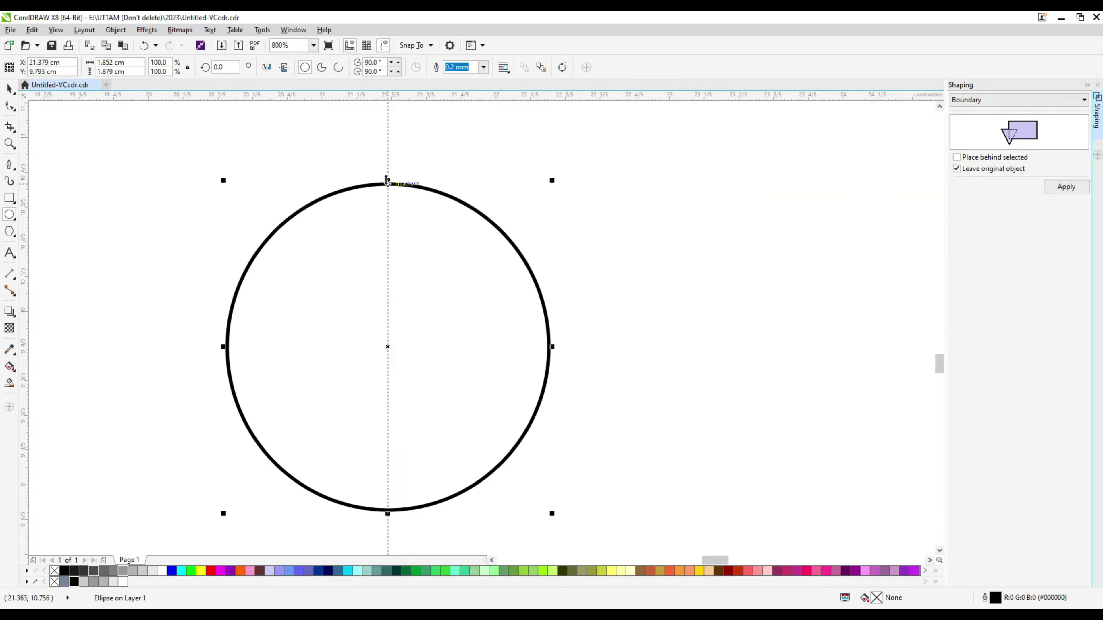
{"action": "left_click_drag", "start_coordinate": [387, 180], "coordinate": [402, 229]}
{"action": "left_click_drag", "start_coordinate": [552, 347], "coordinate": [543, 347]}
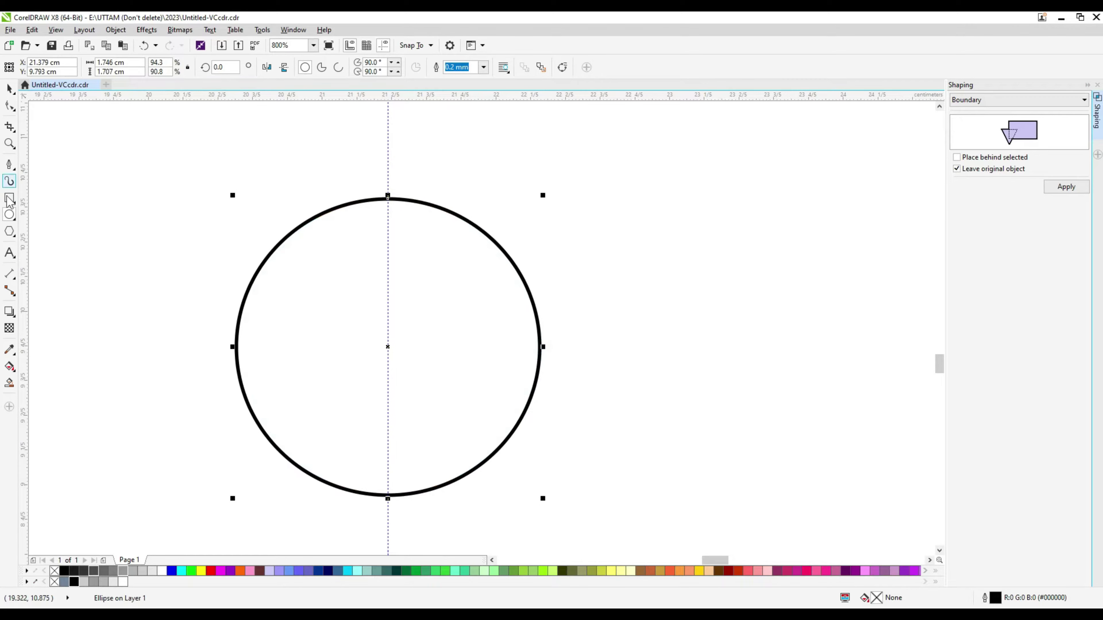
Draw a V-shaped Bezier outline with its bottom point on the guide.
{"action": "left_click", "coordinate": [10, 166]}
{"action": "scroll", "coordinate": [286, 296], "scroll_direction": "down", "scroll_amount": 1}
{"action": "left_click", "coordinate": [245, 272]}
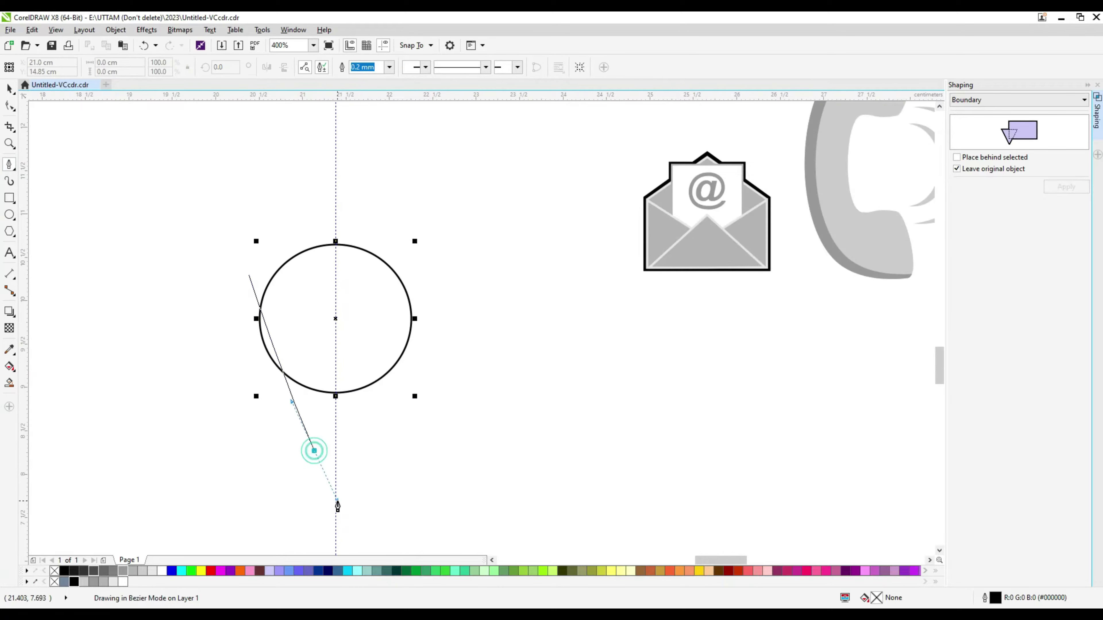
{"action": "left_click", "coordinate": [317, 454]}
{"action": "left_click", "coordinate": [338, 512]}
{"action": "double_click", "coordinate": [428, 287]}
{"action": "scroll", "coordinate": [364, 323], "scroll_direction": "down", "scroll_amount": 1}
Convert the V outline's segments to curves, try bending its sides, then delete it.
{"action": "key", "text": "F10"}
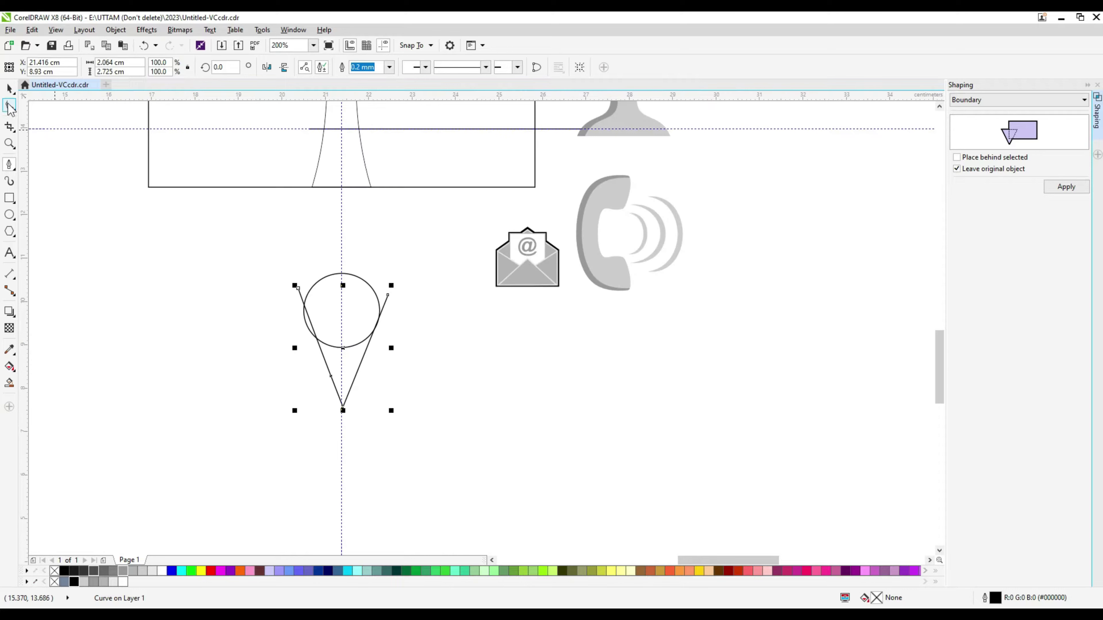
{"action": "scroll", "coordinate": [332, 369], "scroll_direction": "up", "scroll_amount": 1}
{"action": "left_click_drag", "start_coordinate": [229, 167], "coordinate": [472, 456]}
{"action": "right_click", "coordinate": [376, 391]}
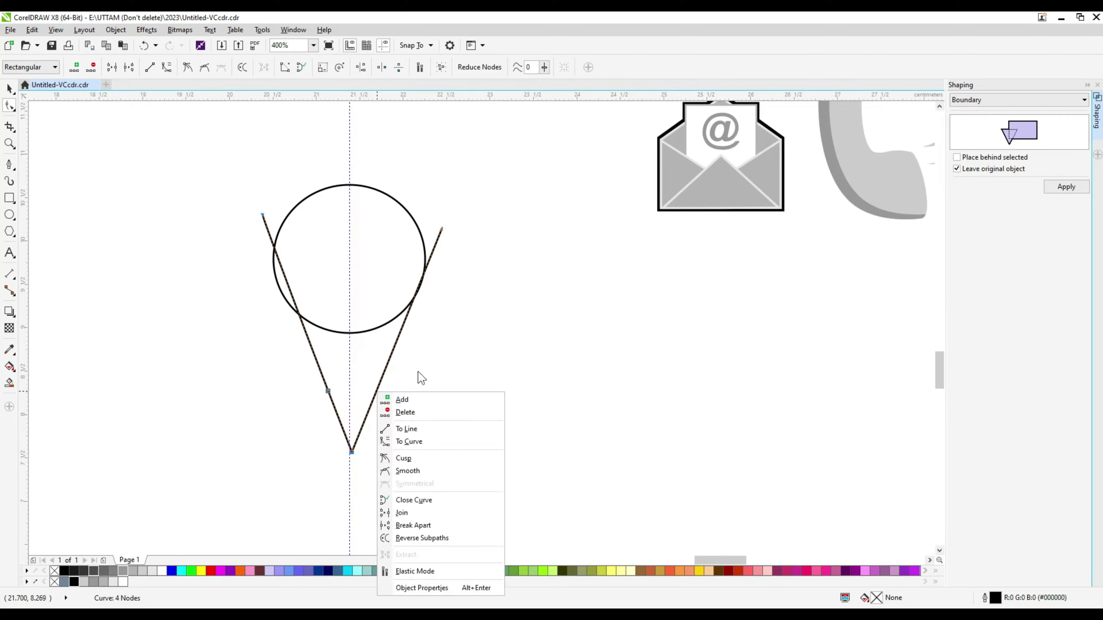
{"action": "left_click", "coordinate": [418, 443]}
{"action": "left_click_drag", "start_coordinate": [320, 378], "coordinate": [330, 412]}
{"action": "key", "text": "ctrl+z"}
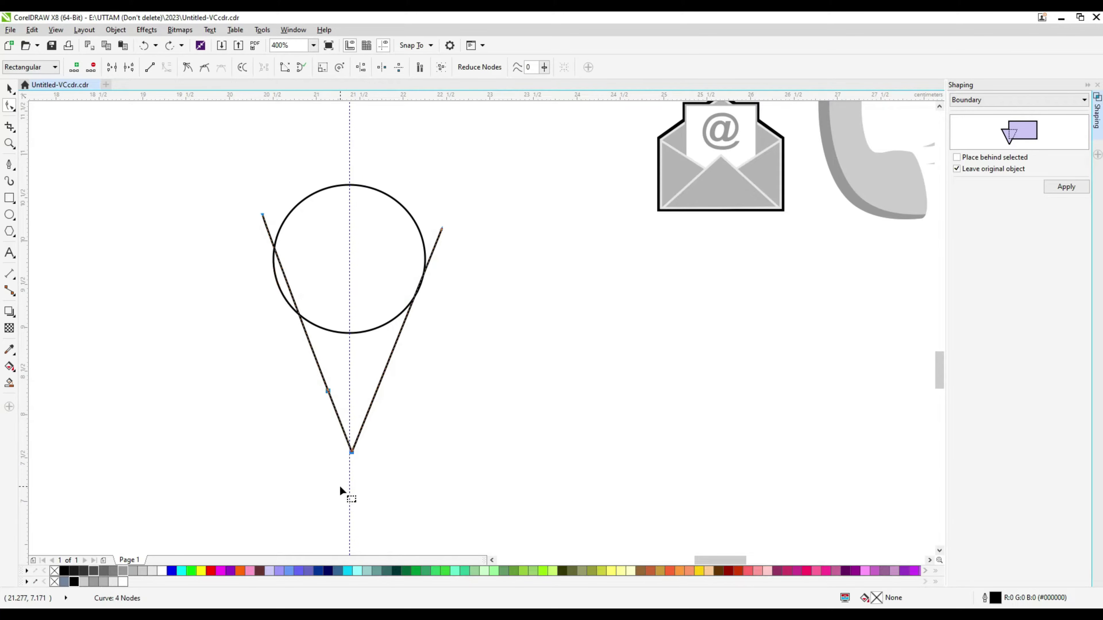
{"action": "scroll", "coordinate": [345, 486], "scroll_direction": "up", "scroll_amount": 2}
{"action": "scroll", "coordinate": [369, 370], "scroll_direction": "down", "scroll_amount": 2}
{"action": "mouse_move", "coordinate": [366, 354]}
{"action": "left_mouse_down"}
{"action": "mouse_move", "coordinate": [369, 369]}
{"action": "mouse_move", "coordinate": [339, 326]}
{"action": "left_mouse_up"}
{"action": "key", "text": "space"}
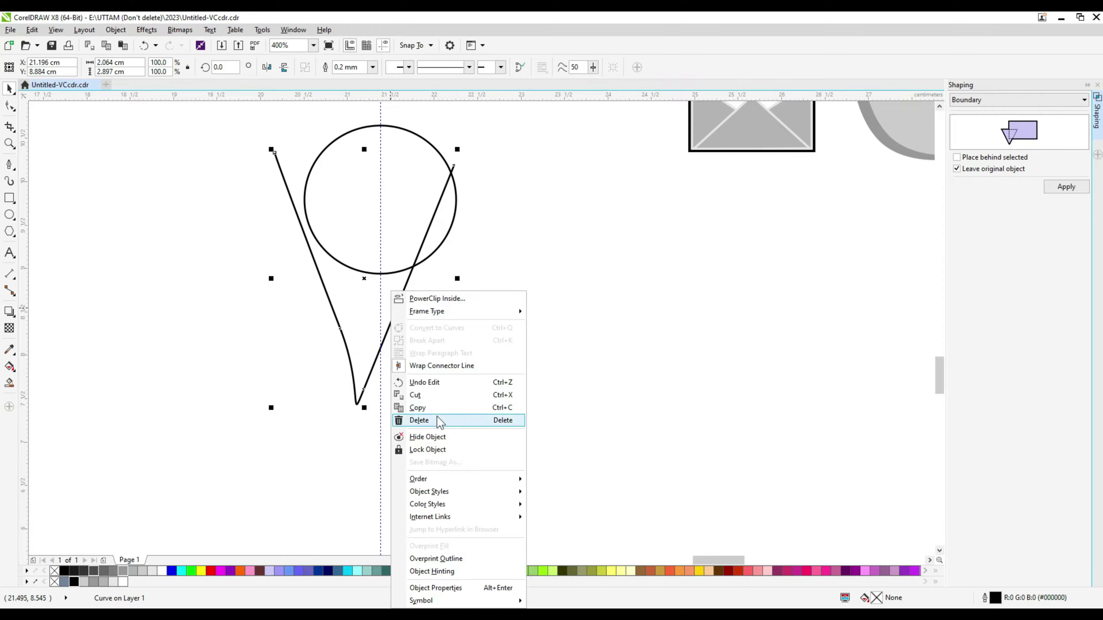
{"action": "left_click", "coordinate": [419, 420]}
Draw a new Bezier outline from the circle's left, down to a guide tip, and back up.
{"action": "left_click", "coordinate": [9, 164]}
{"action": "left_click", "coordinate": [307, 157]}
{"action": "left_click", "coordinate": [338, 347]}
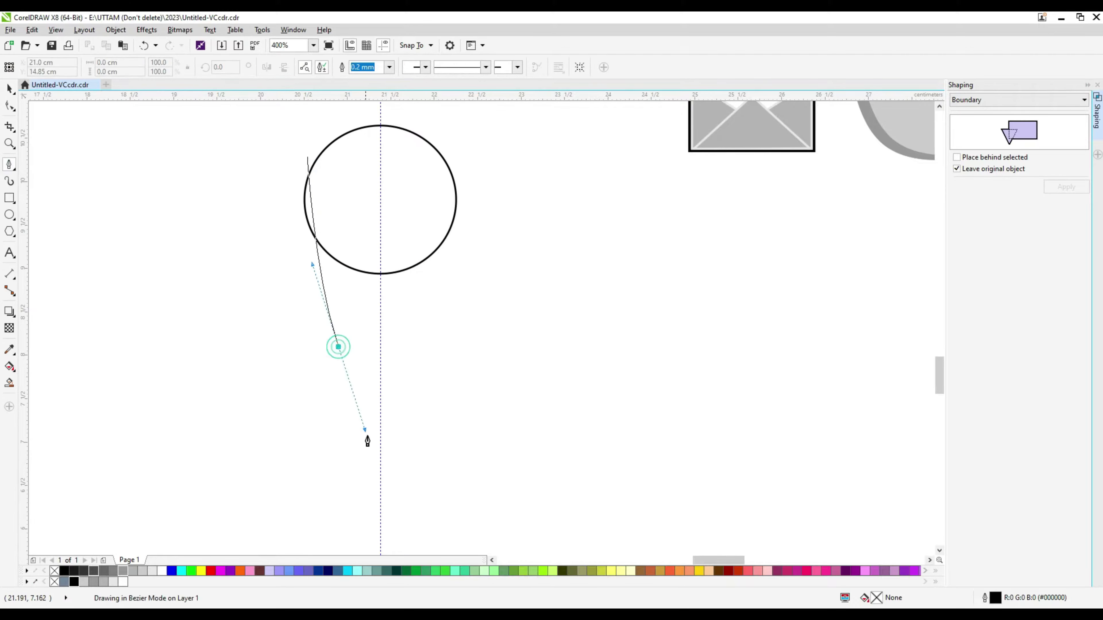
{"action": "left_click", "coordinate": [379, 451]}
{"action": "left_click", "coordinate": [462, 213]}
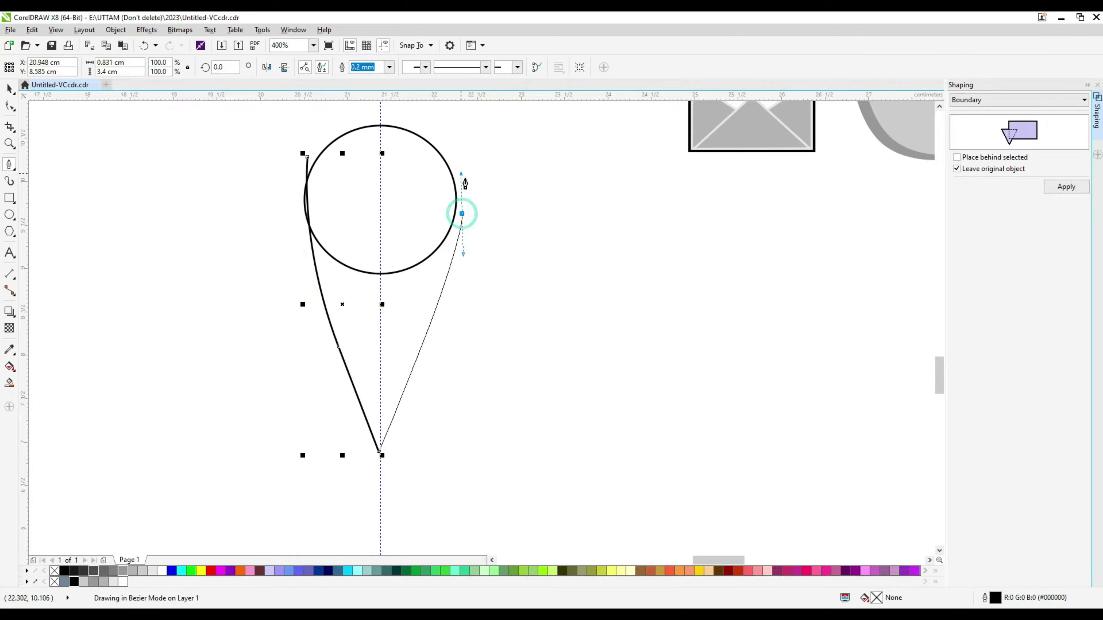
{"action": "double_click", "coordinate": [467, 158]}
Remove the outline's extra top-right node, trying and undoing a right-side reshape.
{"action": "key", "text": "F10"}
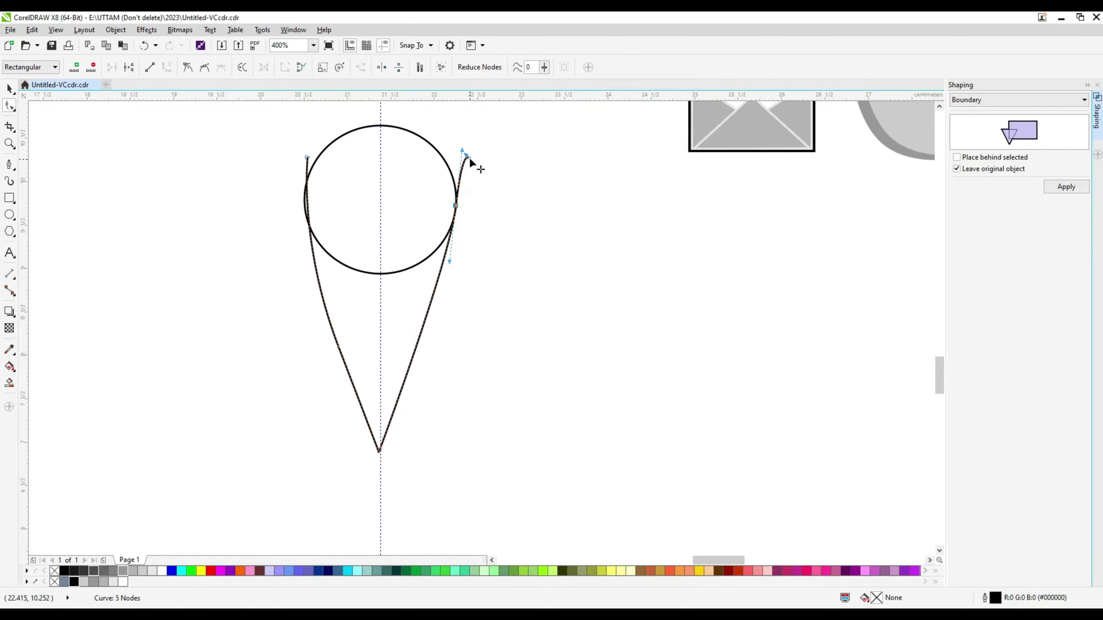
{"action": "double_click", "coordinate": [468, 157]}
{"action": "scroll", "coordinate": [317, 245], "scroll_direction": "up", "scroll_amount": 2}
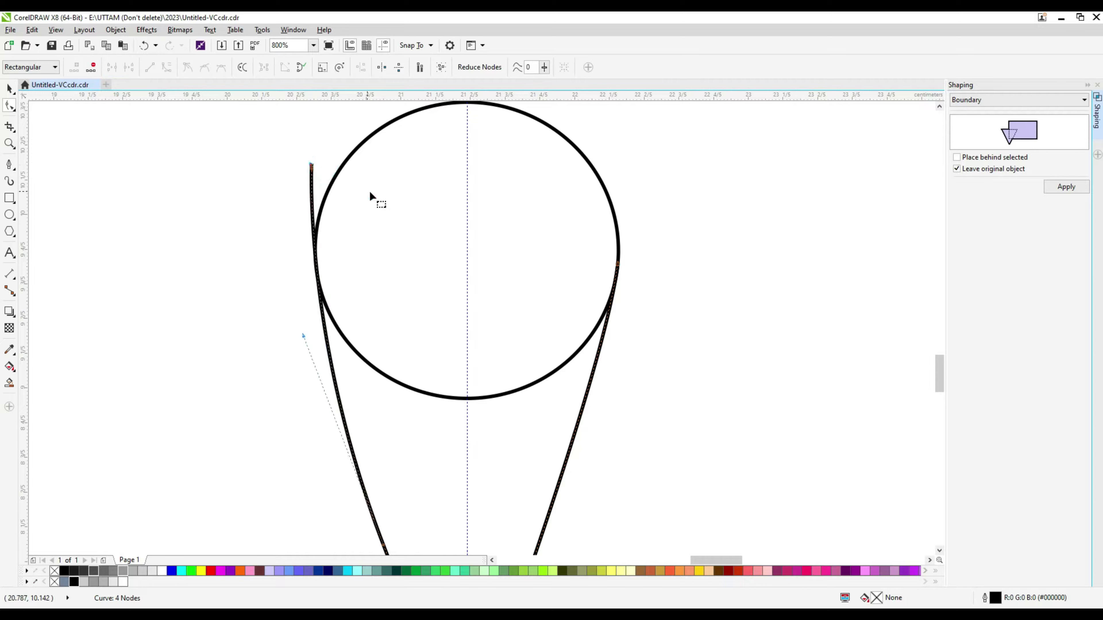
{"action": "scroll", "coordinate": [369, 197], "scroll_direction": "down", "scroll_amount": 2}
{"action": "left_click_drag", "start_coordinate": [457, 378], "coordinate": [467, 374]}
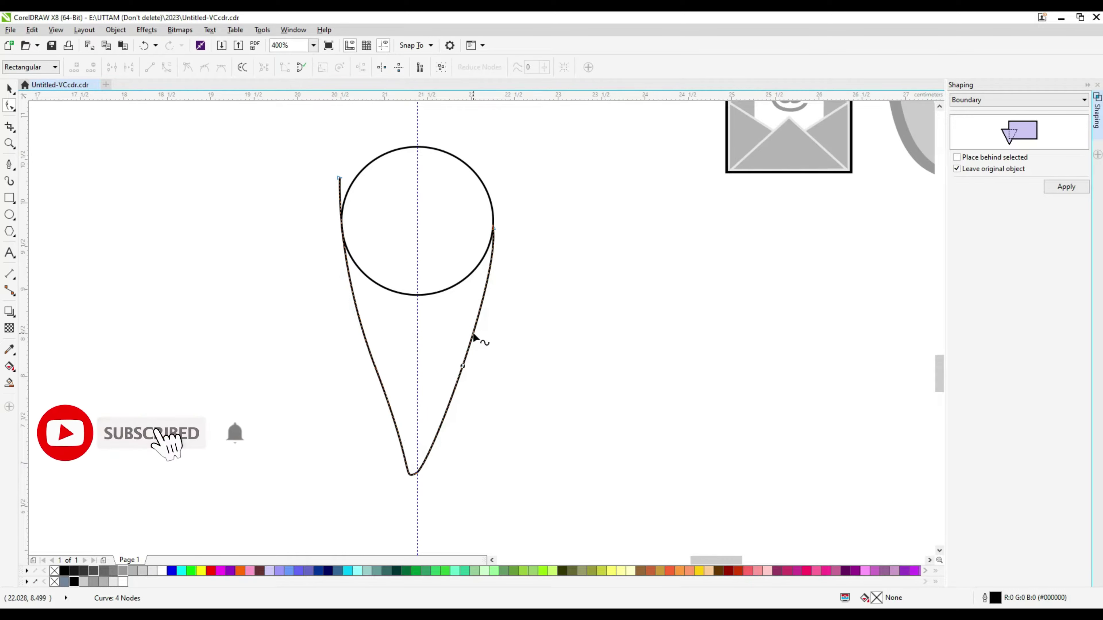
{"action": "key", "text": "ctrl+z"}
Smart Fill the teardrop area and delete the leftover outline curve.
{"action": "left_click", "coordinate": [9, 382]}
{"action": "left_click", "coordinate": [394, 239]}
{"action": "key", "text": "space"}
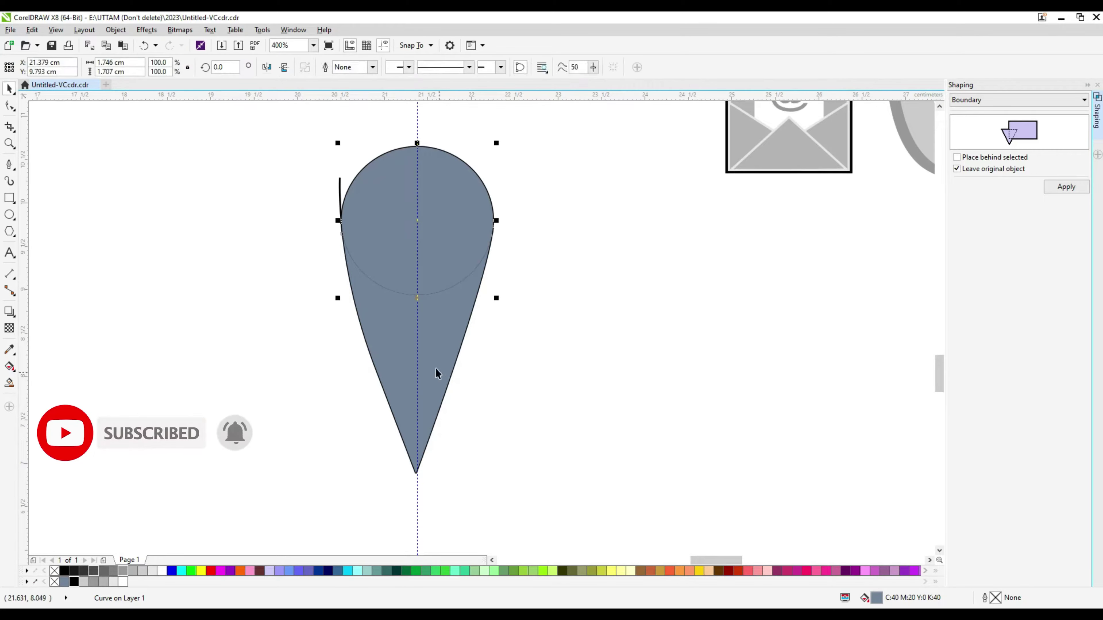
{"action": "left_click", "coordinate": [437, 365], "text": "shift"}
{"action": "mouse_move", "coordinate": [435, 303]}
{"action": "left_mouse_down"}
{"action": "mouse_move", "coordinate": [598, 302]}
{"action": "mouse_move", "coordinate": [398, 278]}
{"action": "left_mouse_up"}
{"action": "left_click", "coordinate": [430, 243]}
{"action": "right_click", "coordinate": [430, 243]}
{"action": "left_click", "coordinate": [443, 354]}
Fill the teardrop light grey, widen it to 1.892 cm on the guide, and delete a stray node.
{"action": "left_click", "coordinate": [143, 571]}
{"action": "left_click_drag", "start_coordinate": [481, 304], "coordinate": [495, 304]}
{"action": "left_click_drag", "start_coordinate": [384, 274], "coordinate": [406, 284]}
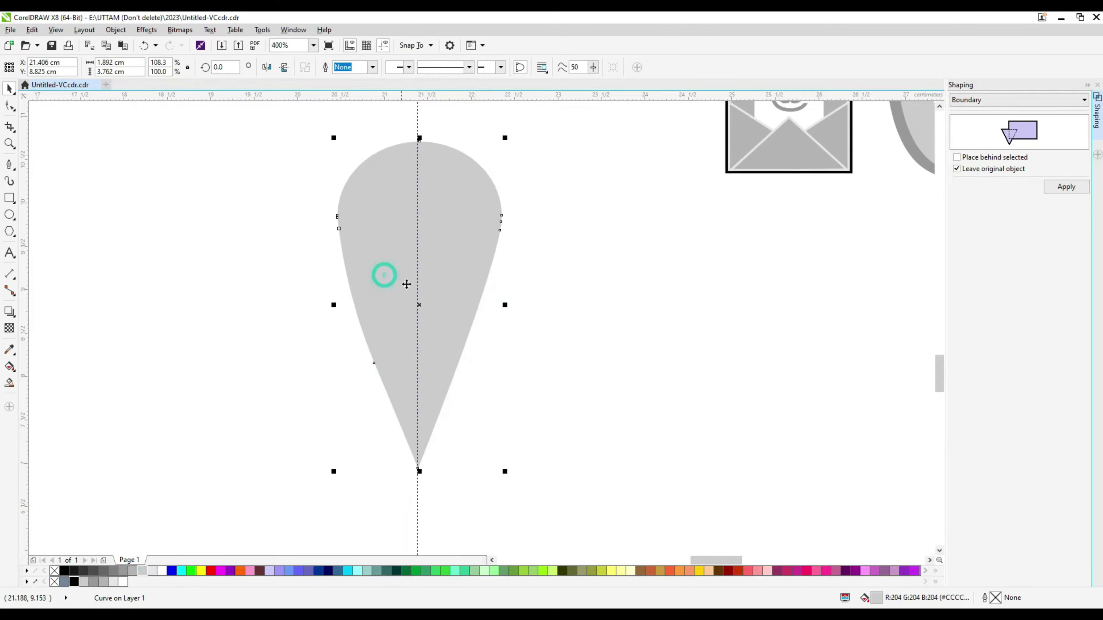
{"action": "left_click", "coordinate": [9, 106]}
{"action": "scroll", "coordinate": [318, 211], "scroll_direction": "up", "scroll_amount": 1}
{"action": "left_click_drag", "start_coordinate": [312, 174], "coordinate": [363, 221]}
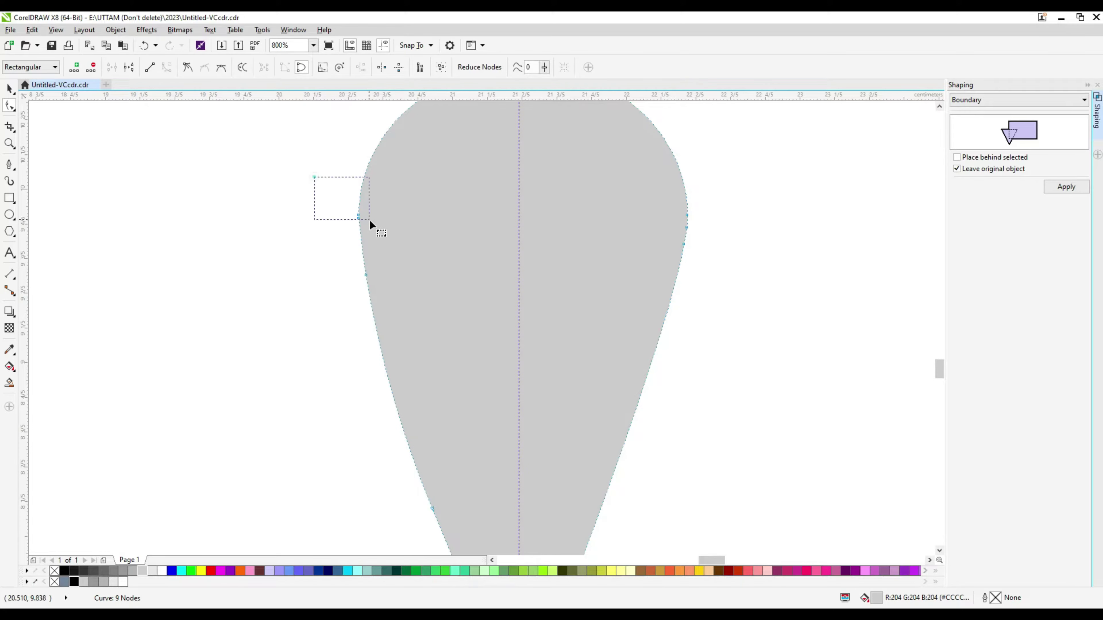
{"action": "key", "text": "Delete"}
{"action": "scroll", "coordinate": [375, 300], "scroll_direction": "down", "scroll_amount": 1}
Trim away the teardrop's right half with a grey, outline-free rectangle, then remove the rectangle.
{"action": "left_click", "coordinate": [13, 200]}
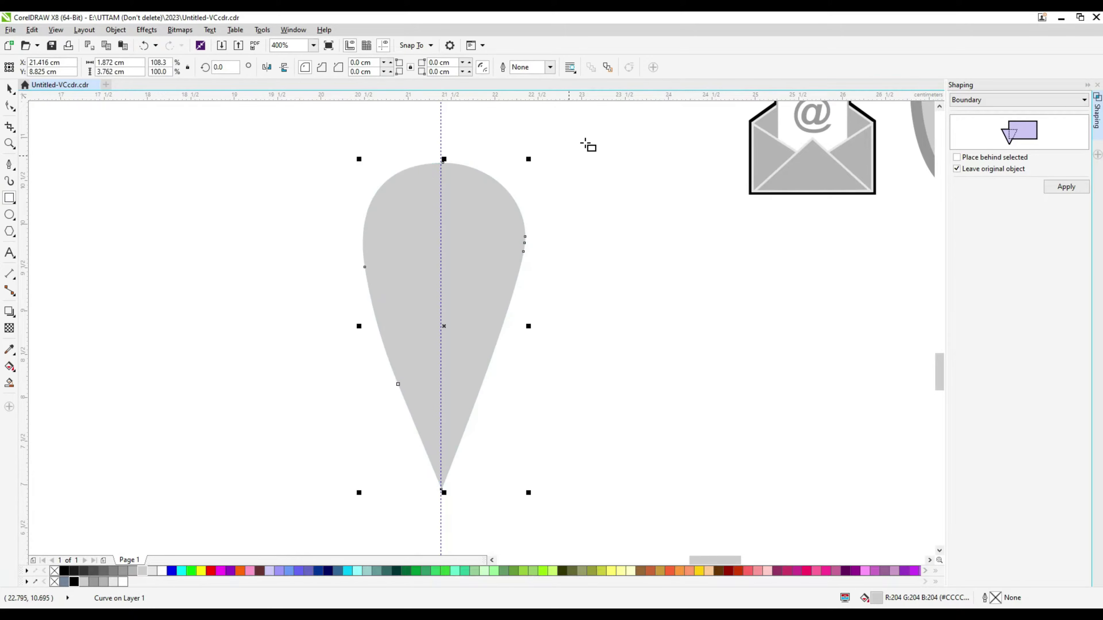
{"action": "left_click_drag", "start_coordinate": [603, 131], "coordinate": [441, 520]}
{"action": "left_click", "coordinate": [132, 570]}
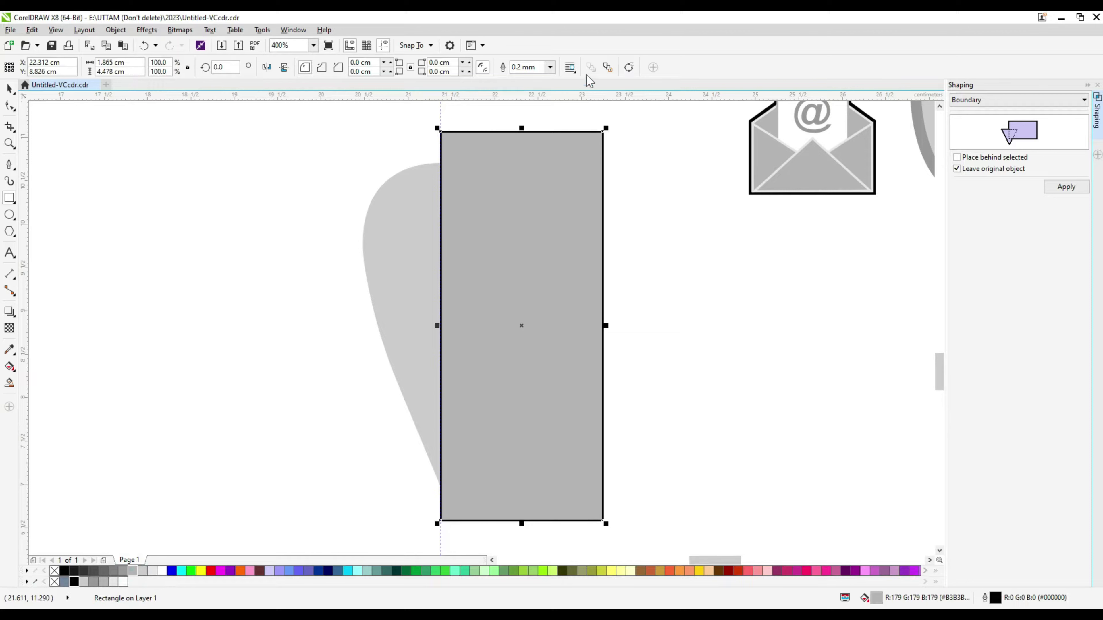
{"action": "left_click", "coordinate": [550, 67]}
{"action": "left_click", "coordinate": [10, 92]}
{"action": "left_click", "coordinate": [394, 254], "text": "shift"}
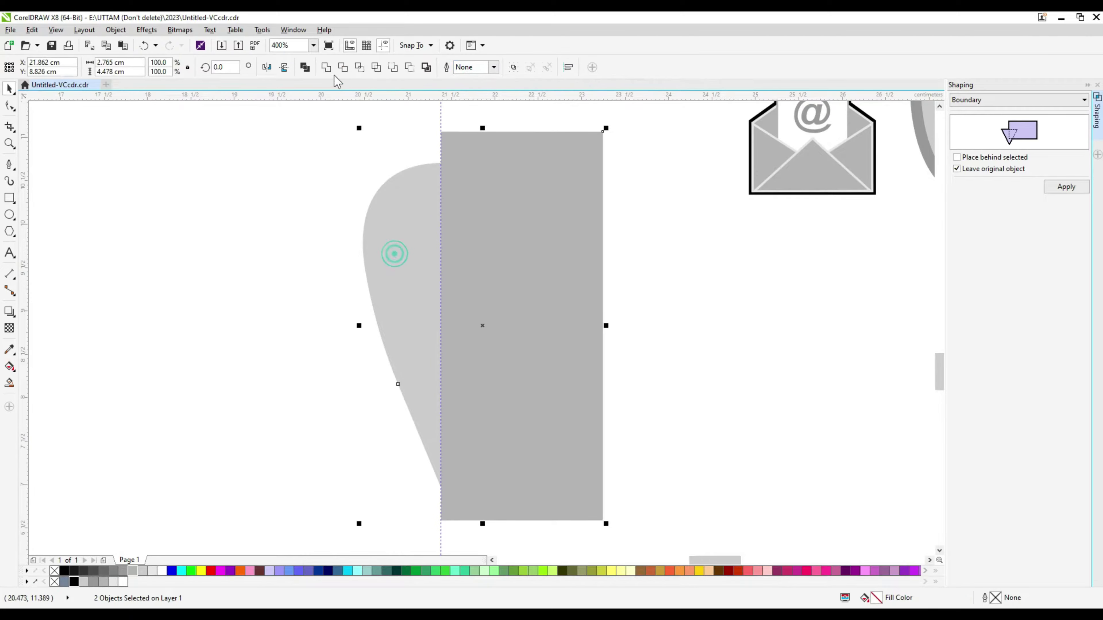
{"action": "right_click", "coordinate": [574, 273]}
{"action": "left_click", "coordinate": [665, 391]}
{"action": "left_click", "coordinate": [426, 306]}
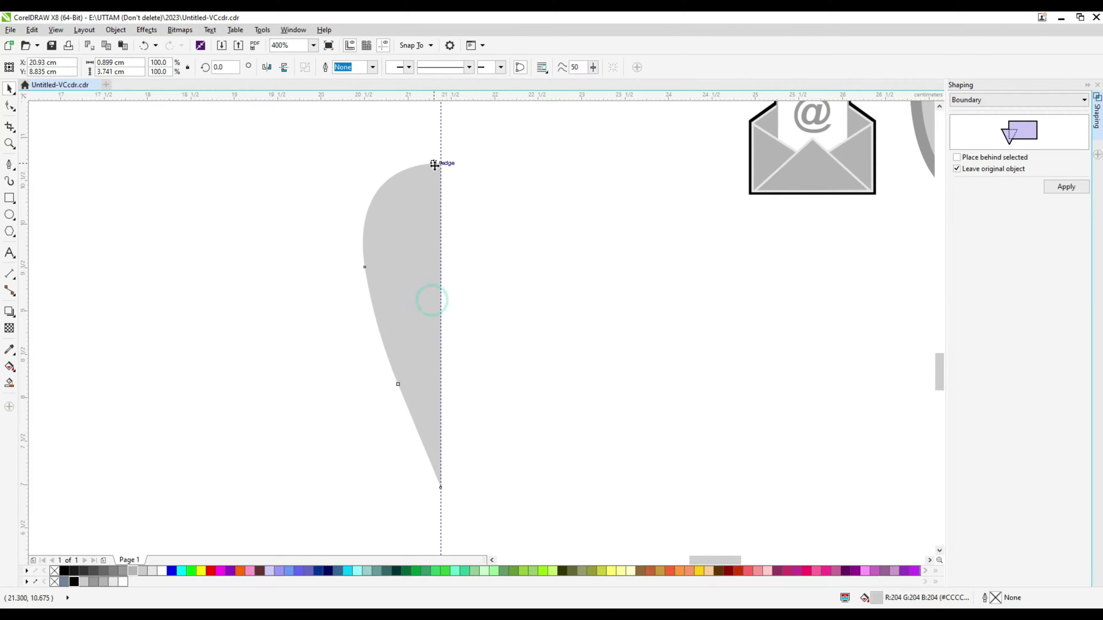
{"action": "scroll", "coordinate": [398, 206], "scroll_direction": "down", "scroll_amount": 2}
Try copying and mirroring the half teardrop, undoing and dismissing an insert-object dialog.
{"action": "left_click", "coordinate": [403, 193]}
{"action": "right_click", "coordinate": [410, 244]}
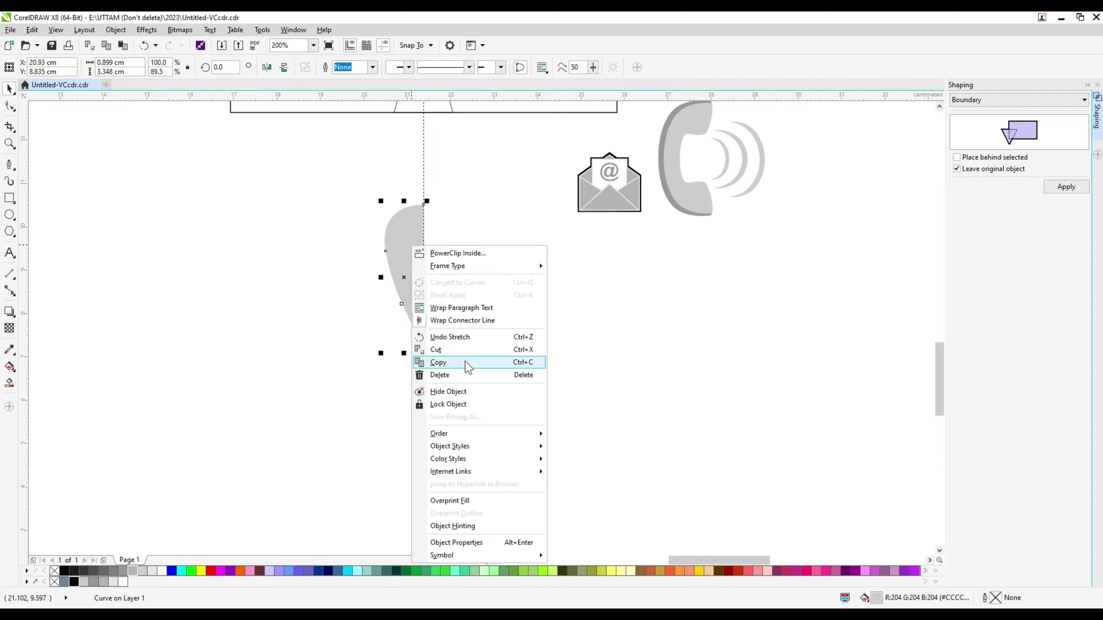
{"action": "left_click", "coordinate": [465, 361]}
{"action": "left_click", "coordinate": [267, 69]}
{"action": "key", "text": "ctrl+z"}
{"action": "right_click", "coordinate": [412, 246]}
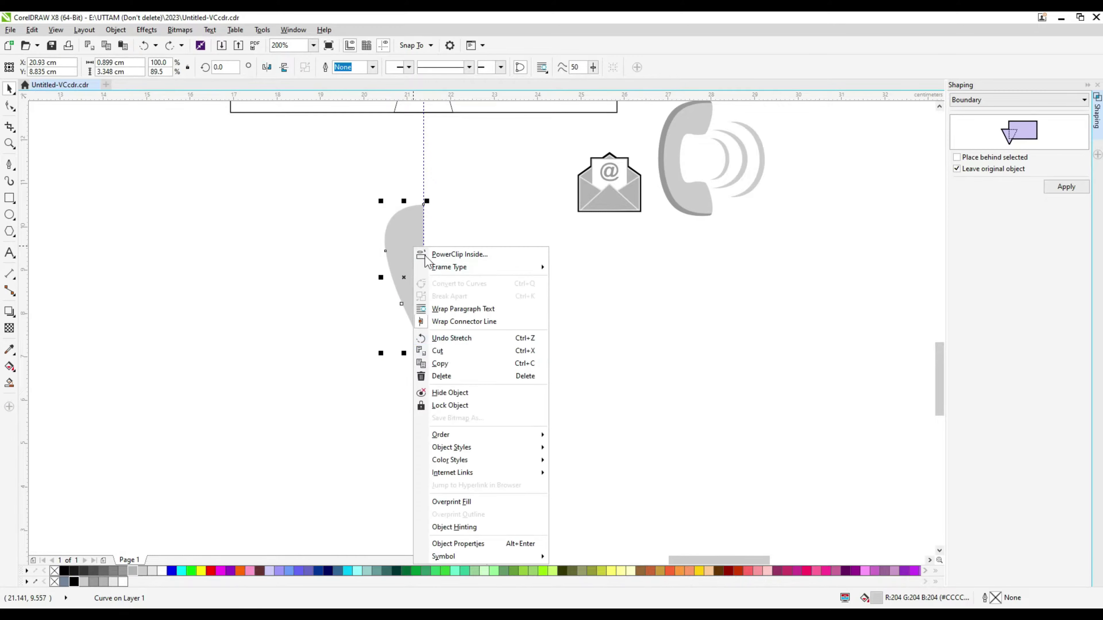
{"action": "left_click", "coordinate": [434, 356]}
{"action": "right_click", "coordinate": [522, 278]}
{"action": "left_click", "coordinate": [555, 339]}
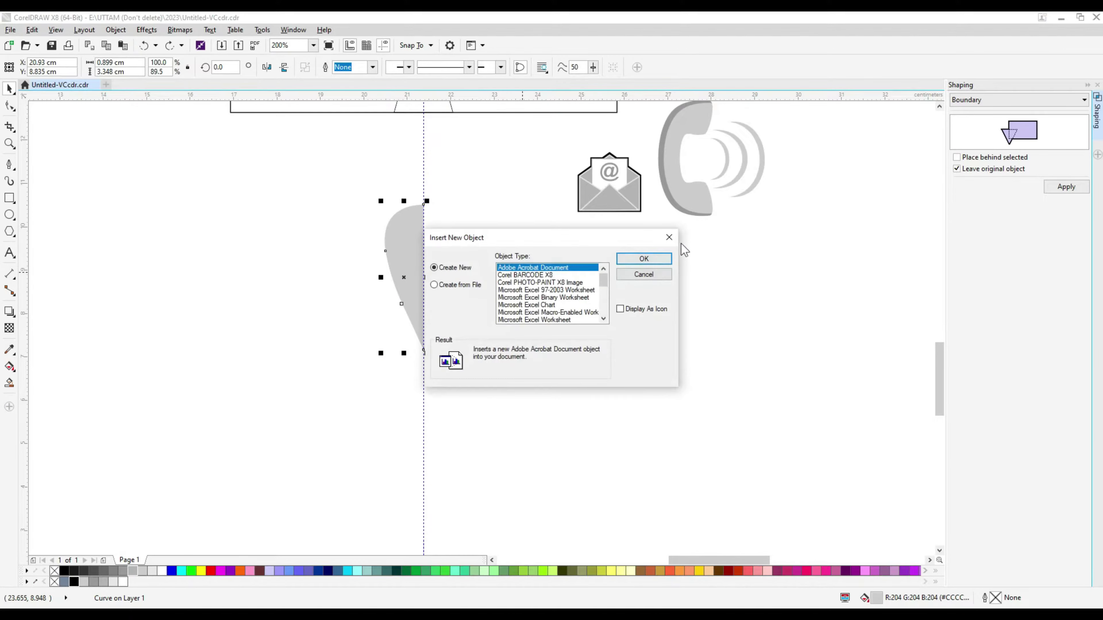
{"action": "left_click", "coordinate": [667, 237]}
{"action": "right_click", "coordinate": [411, 257]}
{"action": "right_click", "coordinate": [463, 272]}
{"action": "left_click", "coordinate": [366, 145]}
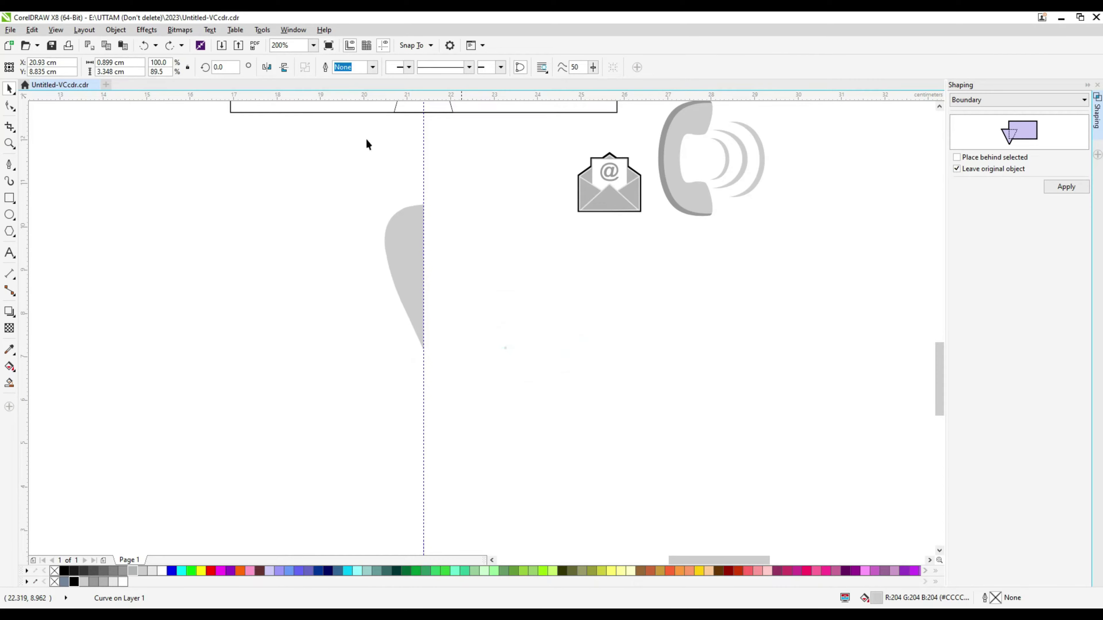
Mirror a copy of the half teardrop, align it to the left half, and Weld both.
{"action": "left_click_drag", "start_coordinate": [383, 268], "coordinate": [460, 267]}
{"action": "scroll", "coordinate": [417, 246], "scroll_direction": "up", "scroll_amount": 2}
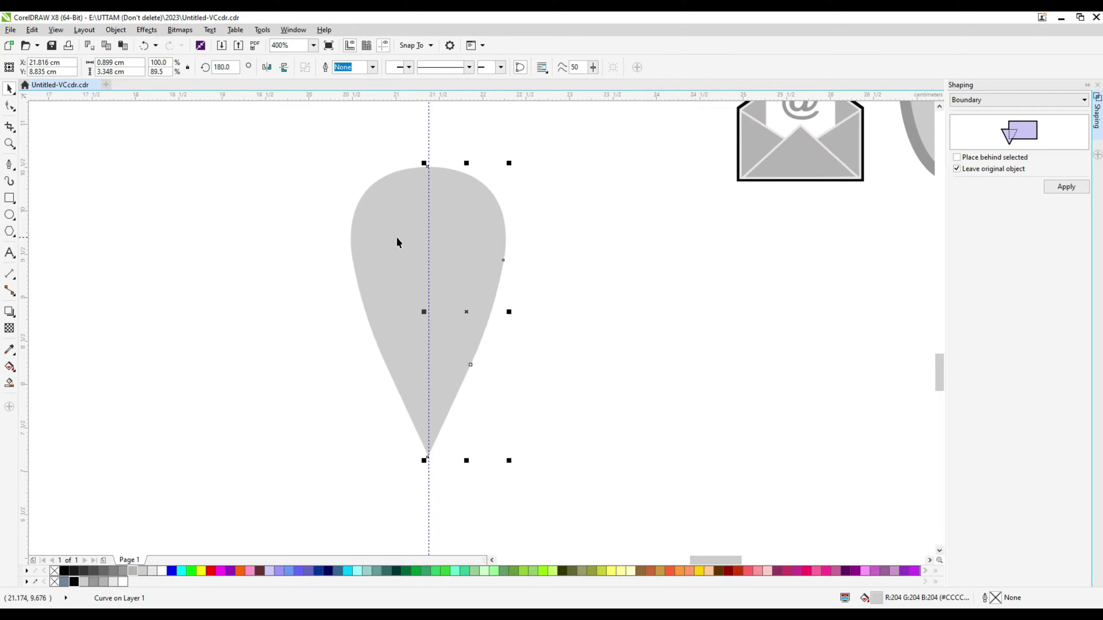
{"action": "scroll", "coordinate": [421, 451], "scroll_direction": "up", "scroll_amount": 3}
{"action": "left_click_drag", "start_coordinate": [564, 452], "coordinate": [573, 450]}
{"action": "left_click", "coordinate": [506, 398], "text": "shift"}
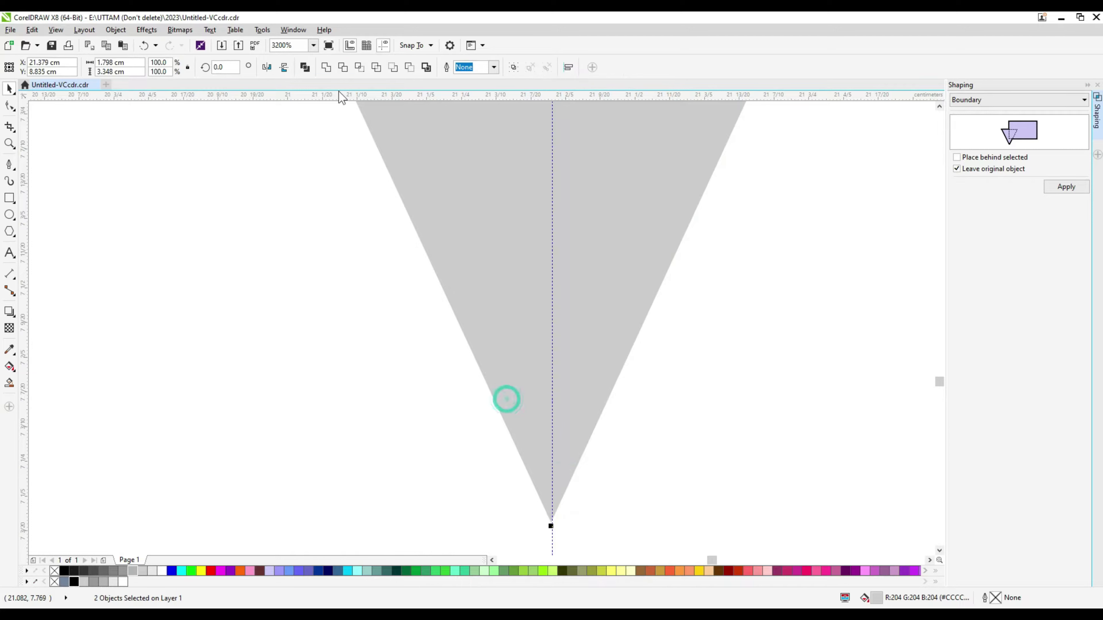
{"action": "left_click", "coordinate": [326, 67]}
Delete the extra tip node and move the remaining tip node to a clean point.
{"action": "key", "text": "F10"}
{"action": "scroll", "coordinate": [543, 470], "scroll_direction": "up", "scroll_amount": 1}
{"action": "scroll", "coordinate": [542, 469], "scroll_direction": "up", "scroll_amount": 3}
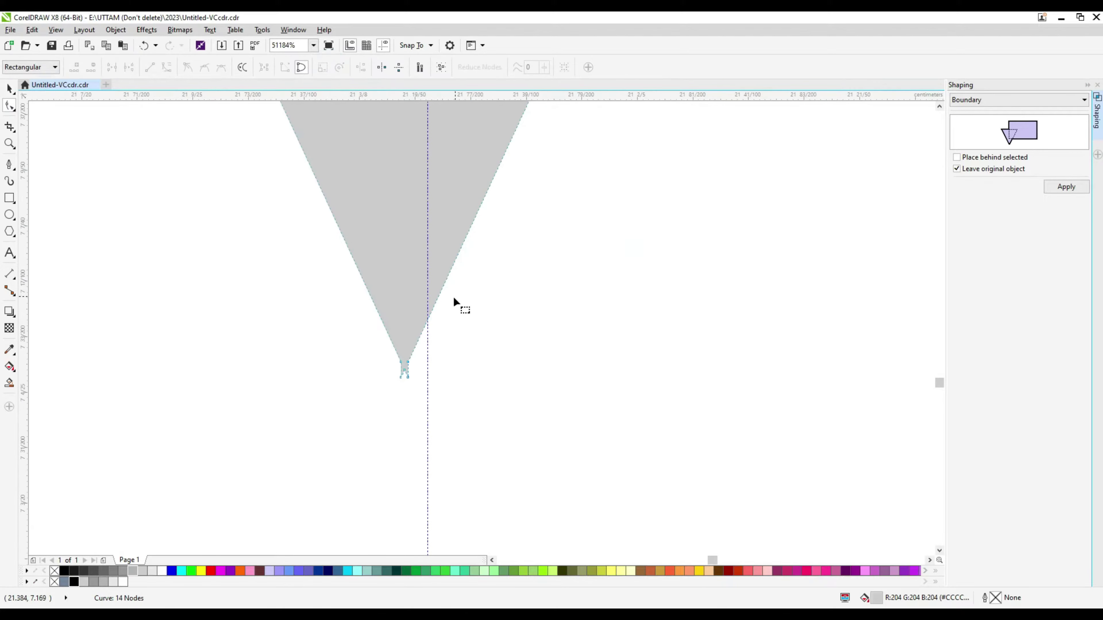
{"action": "key", "text": "Delete"}
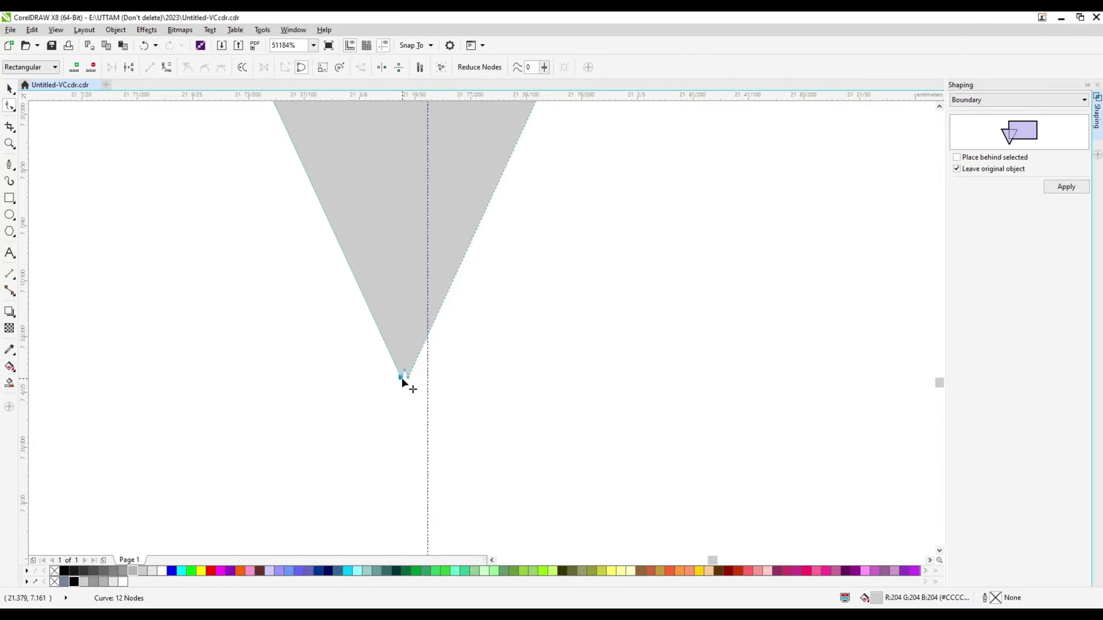
{"action": "left_click_drag", "start_coordinate": [407, 377], "coordinate": [426, 381]}
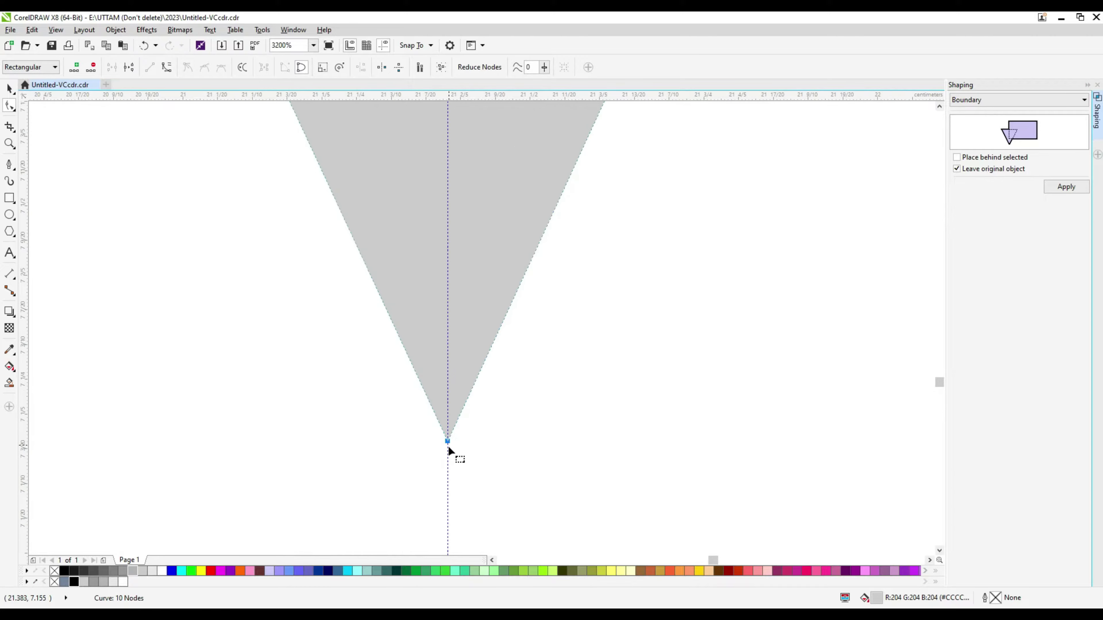
{"action": "scroll", "coordinate": [448, 447], "scroll_direction": "down", "scroll_amount": 8}
{"action": "scroll", "coordinate": [435, 362], "scroll_direction": "up", "scroll_amount": 2}
{"action": "scroll", "coordinate": [487, 310], "scroll_direction": "down", "scroll_amount": 2}
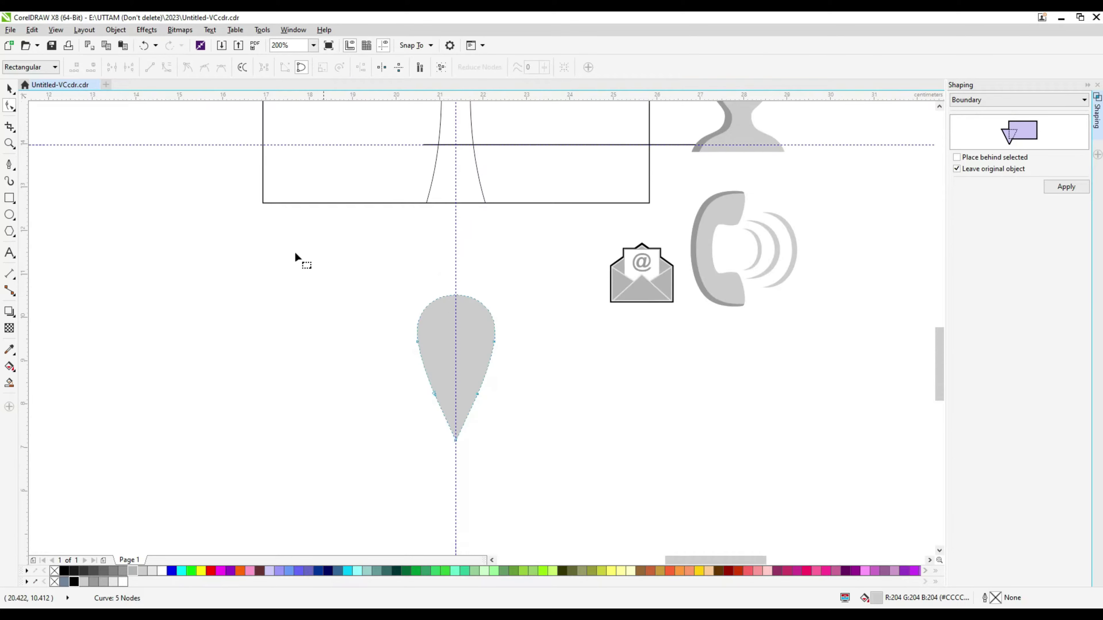
{"action": "left_click", "coordinate": [9, 215]}
Trim a small circle out of the teardrop's round top, then delete the leftover circle.
{"action": "scroll", "coordinate": [440, 316], "scroll_direction": "up", "scroll_amount": 1}
{"action": "left_click_drag", "start_coordinate": [443, 309], "coordinate": [474, 347]}
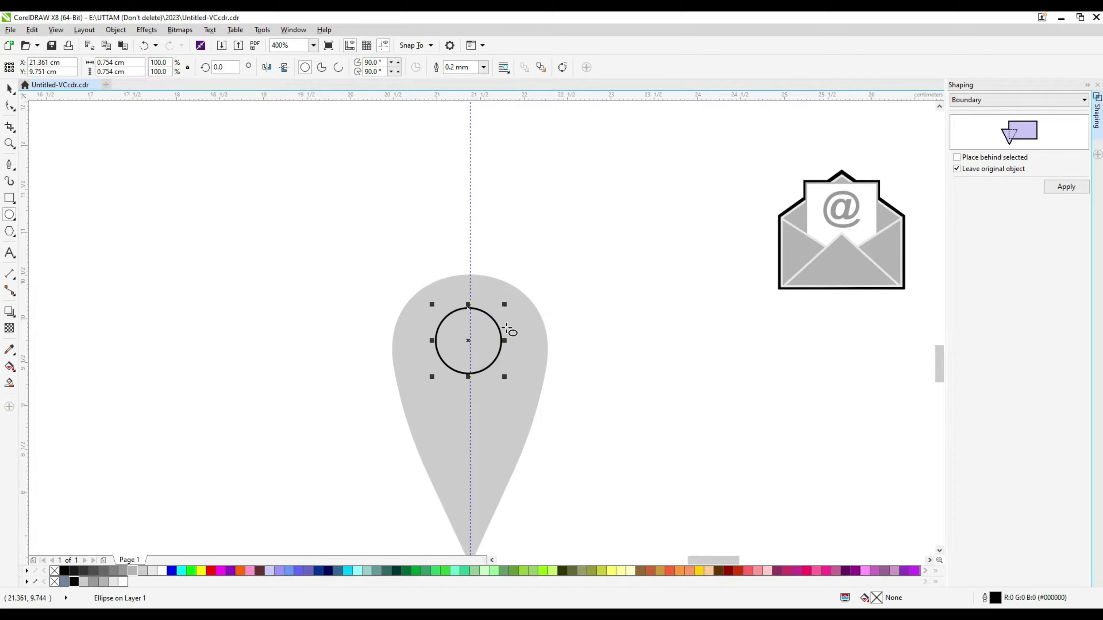
{"action": "left_click_drag", "start_coordinate": [512, 302], "coordinate": [514, 300]}
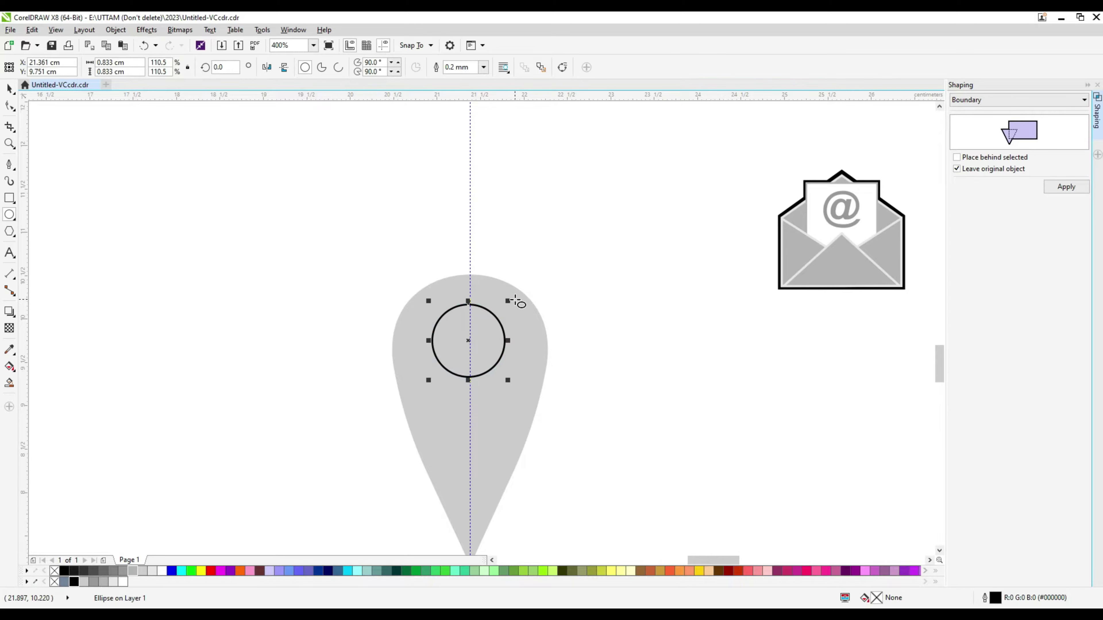
{"action": "left_click", "coordinate": [9, 89]}
{"action": "left_click", "coordinate": [527, 320], "text": "shift"}
{"action": "left_click", "coordinate": [342, 66]}
{"action": "left_click", "coordinate": [468, 346]}
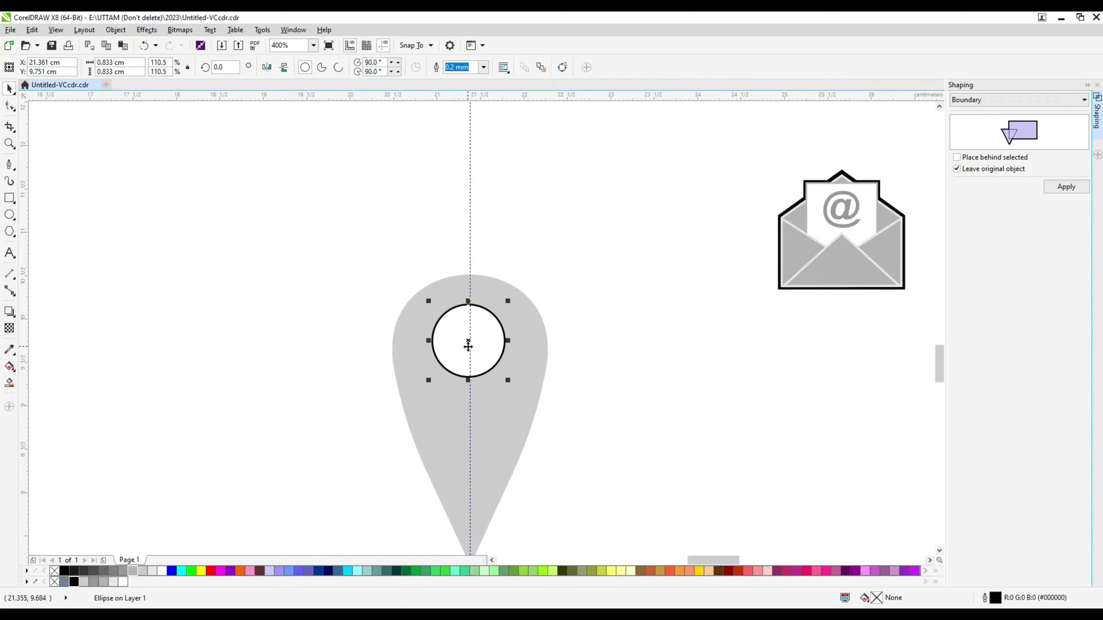
{"action": "right_click", "coordinate": [469, 347]}
{"action": "left_click", "coordinate": [499, 142]}
Scale the holed pin down to icon size beside the phone icon.
{"action": "left_click", "coordinate": [516, 327]}
{"action": "left_click_drag", "start_coordinate": [548, 271], "coordinate": [526, 317]}
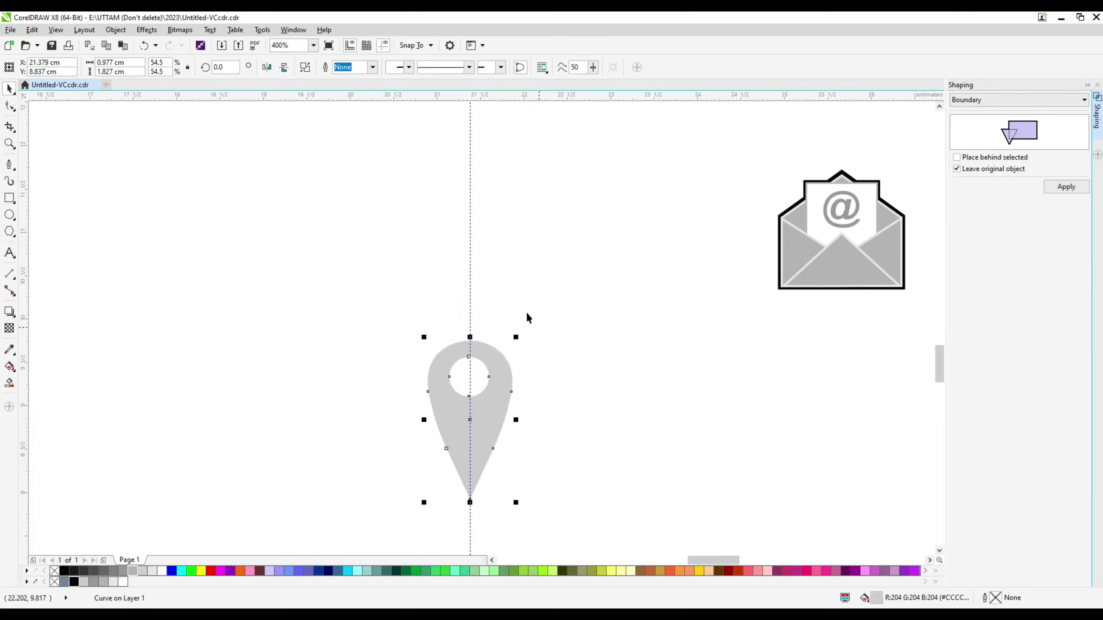
{"action": "scroll", "coordinate": [527, 318], "scroll_direction": "down", "scroll_amount": 3}
{"action": "scroll", "coordinate": [458, 249], "scroll_direction": "up", "scroll_amount": 1}
{"action": "scroll", "coordinate": [456, 306], "scroll_direction": "down", "scroll_amount": 1}
{"action": "mouse_move", "coordinate": [467, 278]}
{"action": "left_mouse_down"}
{"action": "mouse_move", "coordinate": [456, 305]}
{"action": "mouse_move", "coordinate": [637, 253]}
{"action": "left_mouse_up"}
{"action": "left_click", "coordinate": [539, 306]}
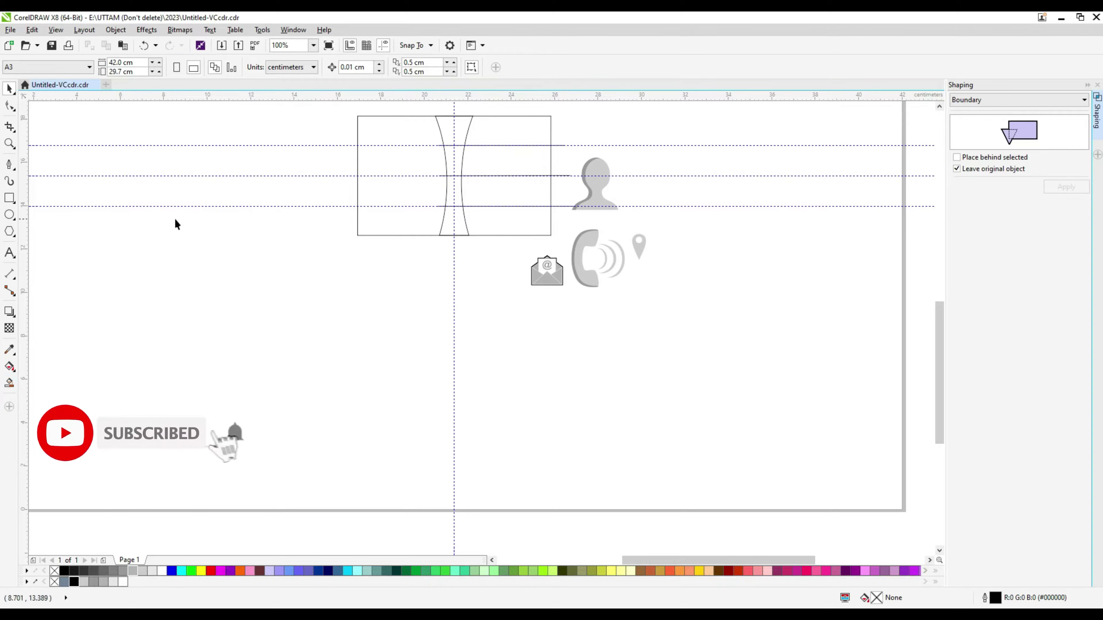
Draw a curved Pen-tool line from the card's top-left down below the card.
{"action": "left_click", "coordinate": [10, 164]}
{"action": "scroll", "coordinate": [355, 125], "scroll_direction": "up", "scroll_amount": 1}
{"action": "left_click", "coordinate": [338, 123]}
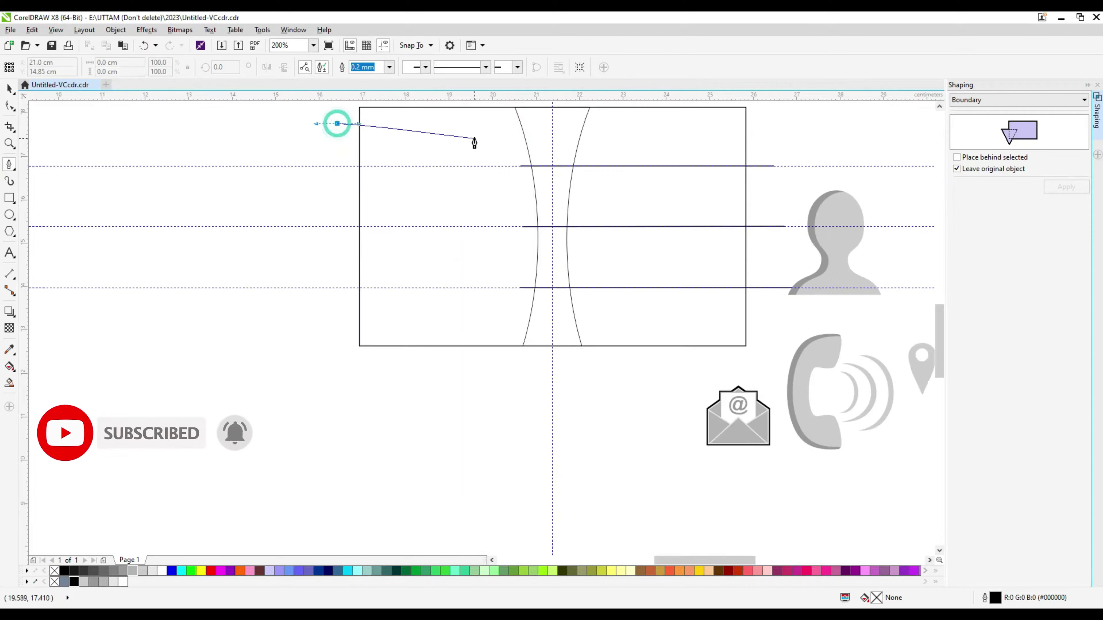
{"action": "left_click_drag", "start_coordinate": [481, 141], "coordinate": [505, 159]}
{"action": "left_click", "coordinate": [514, 251]}
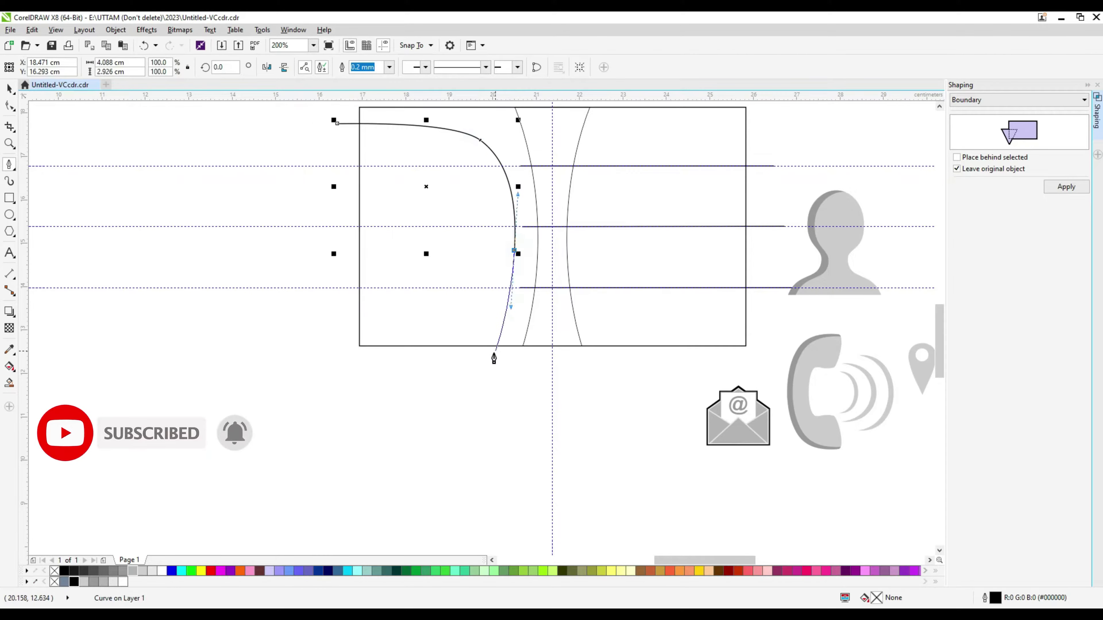
{"action": "double_click", "coordinate": [490, 355]}
Reshape the curve into a leftward arc by adding and dragging nodes with the Shape tool.
{"action": "left_click", "coordinate": [9, 105]}
{"action": "left_click", "coordinate": [478, 140]}
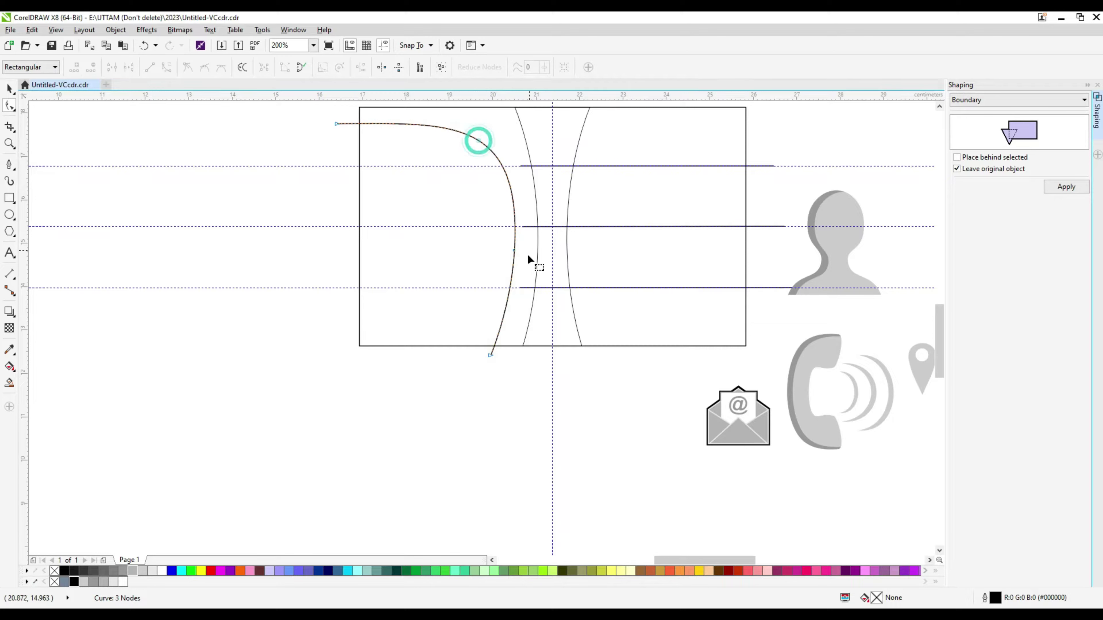
{"action": "scroll", "coordinate": [516, 256], "scroll_direction": "up", "scroll_amount": 1}
{"action": "double_click", "coordinate": [538, 228]}
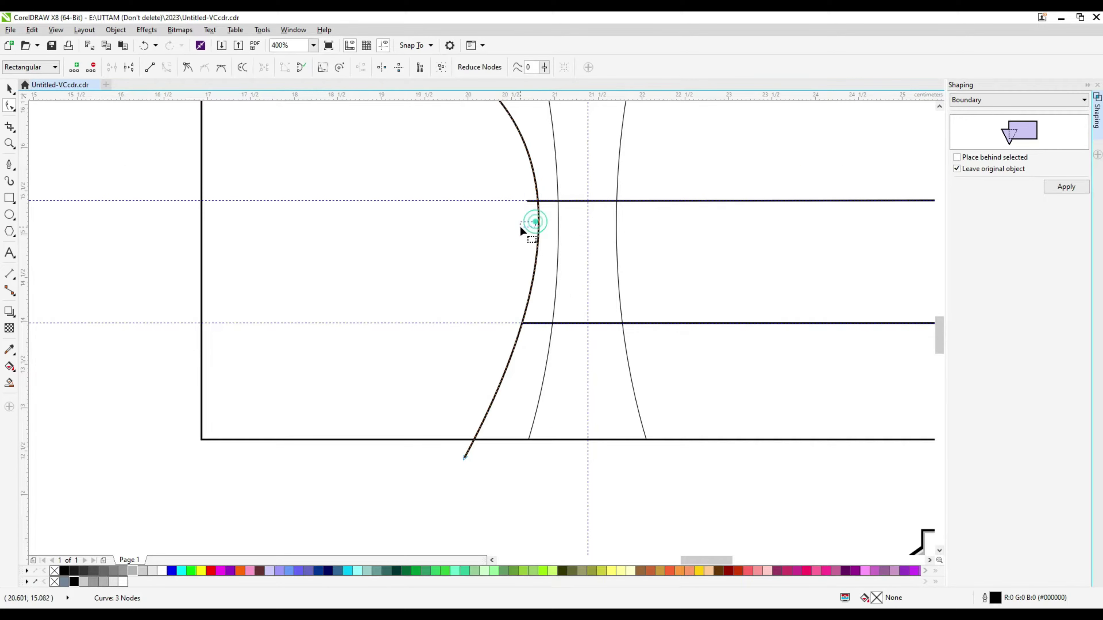
{"action": "mouse_move", "coordinate": [536, 224]}
{"action": "left_mouse_down"}
{"action": "mouse_move", "coordinate": [524, 217]}
{"action": "mouse_move", "coordinate": [548, 200]}
{"action": "left_mouse_up"}
{"action": "left_click", "coordinate": [548, 200]}
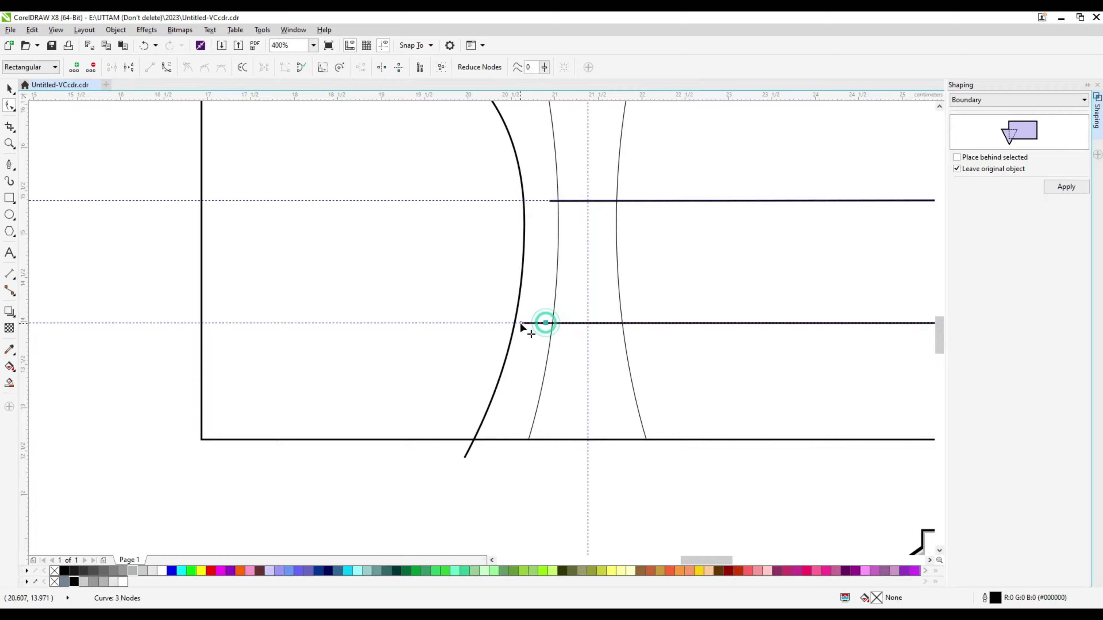
{"action": "left_click_drag", "start_coordinate": [545, 323], "coordinate": [542, 323]}
{"action": "scroll", "coordinate": [542, 323], "scroll_direction": "down", "scroll_amount": 3}
{"action": "scroll", "coordinate": [500, 308], "scroll_direction": "up", "scroll_amount": 2}
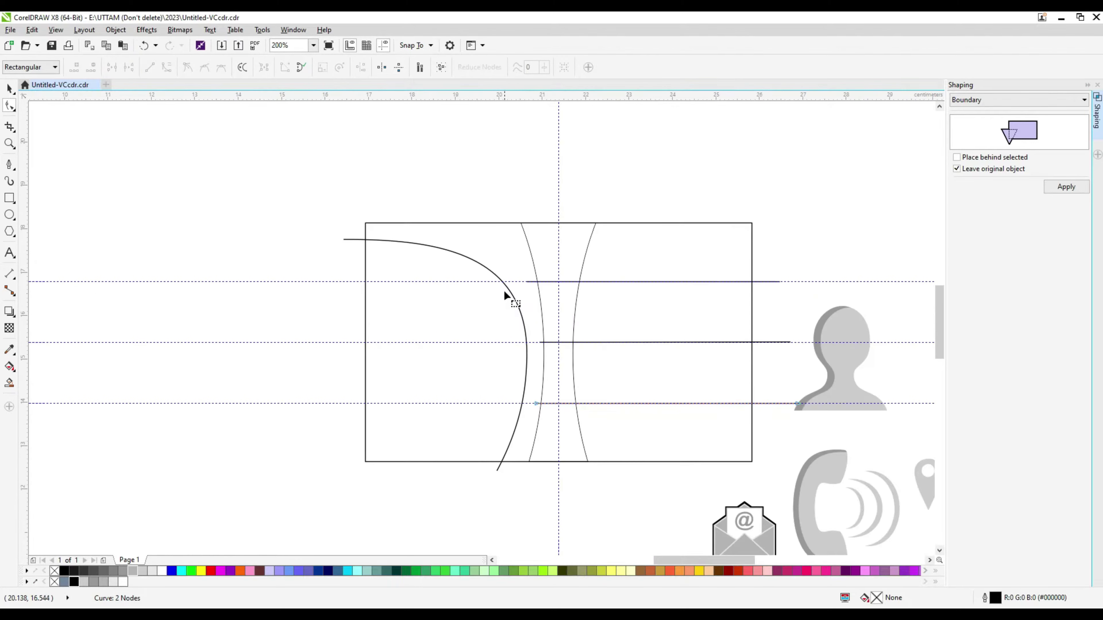
{"action": "double_click", "coordinate": [339, 239]}
{"action": "scroll", "coordinate": [349, 256], "scroll_direction": "down", "scroll_amount": 1}
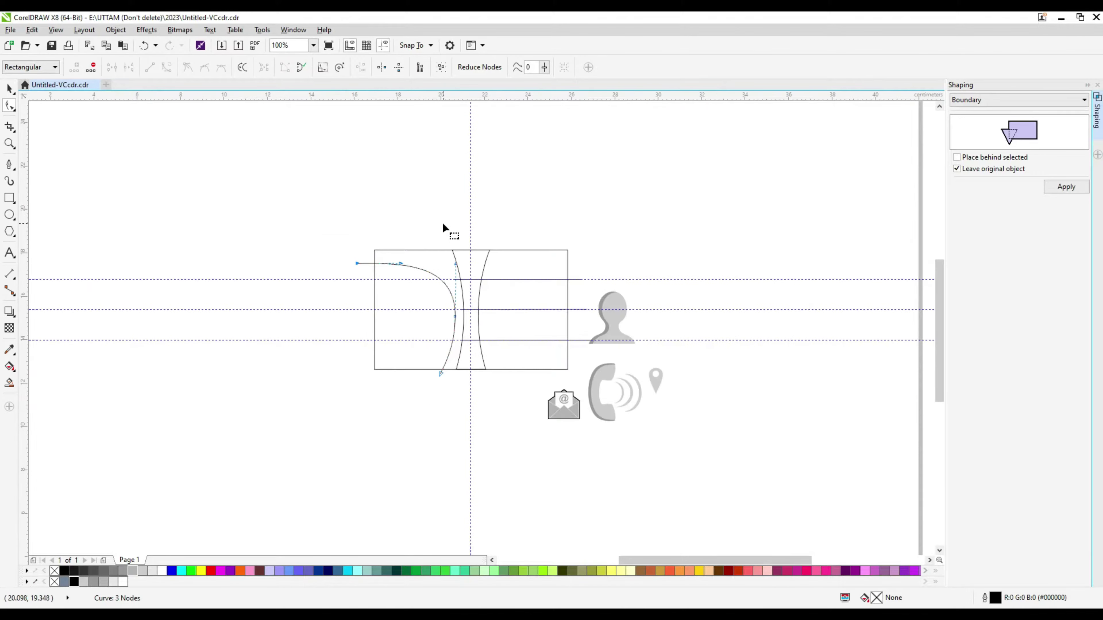
Smart Fill the band between the two curves and delete the stray curve.
{"action": "left_click", "coordinate": [9, 383]}
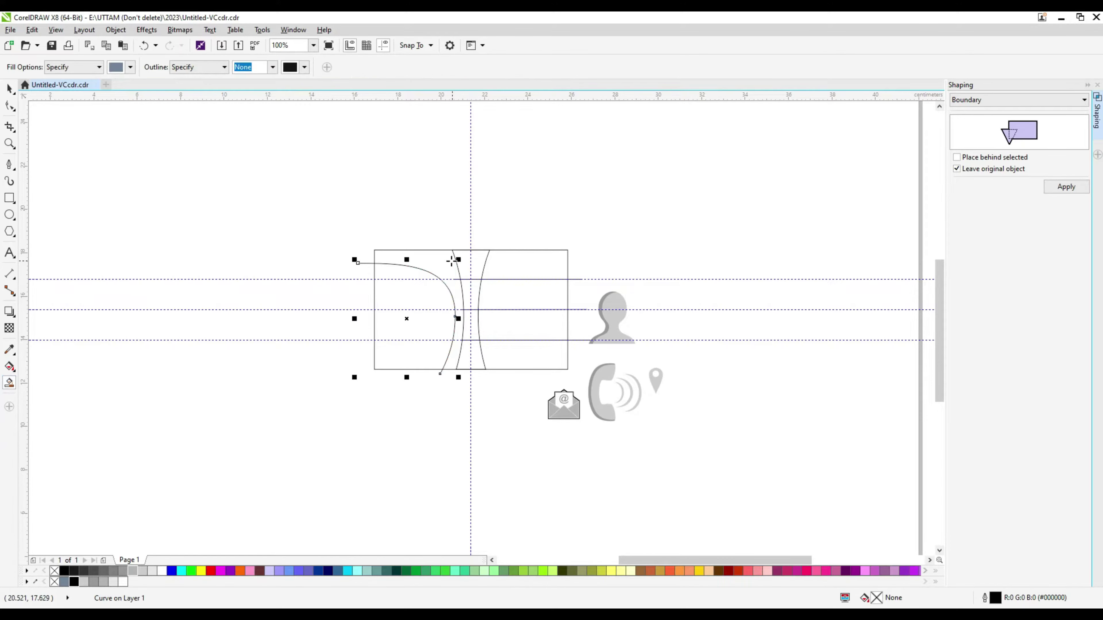
{"action": "left_click", "coordinate": [445, 261]}
{"action": "scroll", "coordinate": [485, 272], "scroll_direction": "up", "scroll_amount": 1}
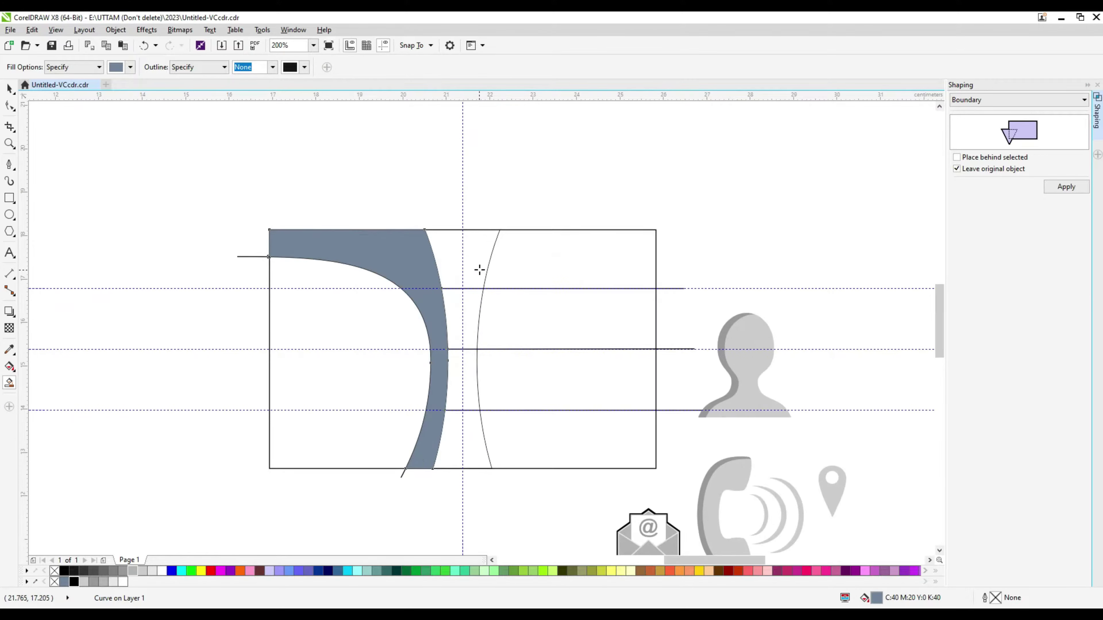
{"action": "left_click", "coordinate": [9, 89]}
{"action": "left_click_drag", "start_coordinate": [240, 256], "coordinate": [506, 153]}
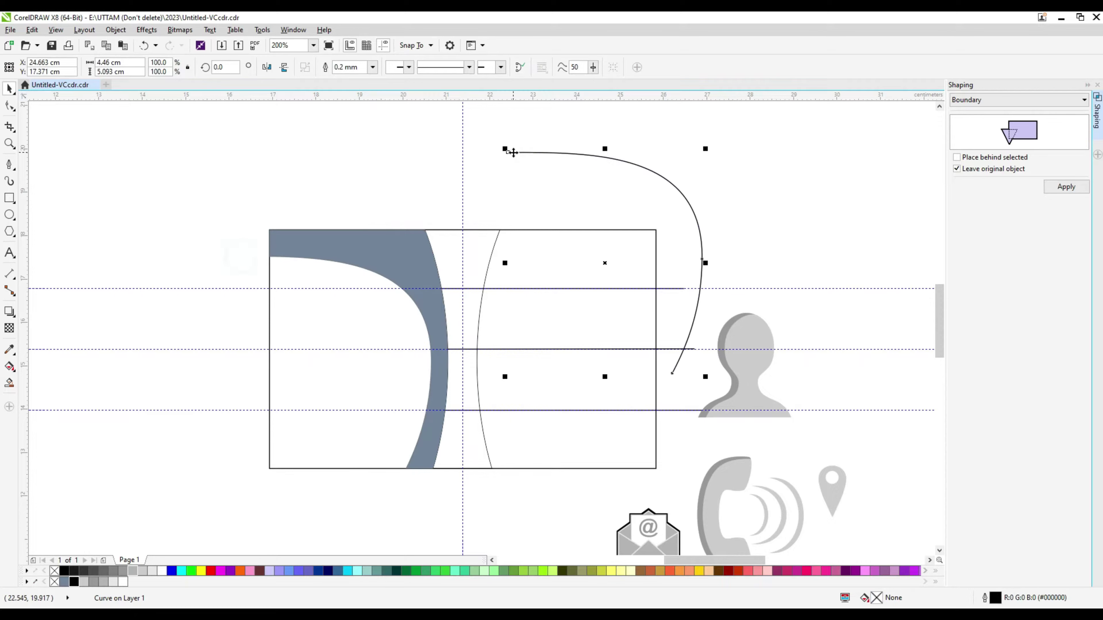
{"action": "right_click", "coordinate": [506, 153]}
{"action": "left_click", "coordinate": [579, 273]}
{"action": "left_click", "coordinate": [416, 270]}
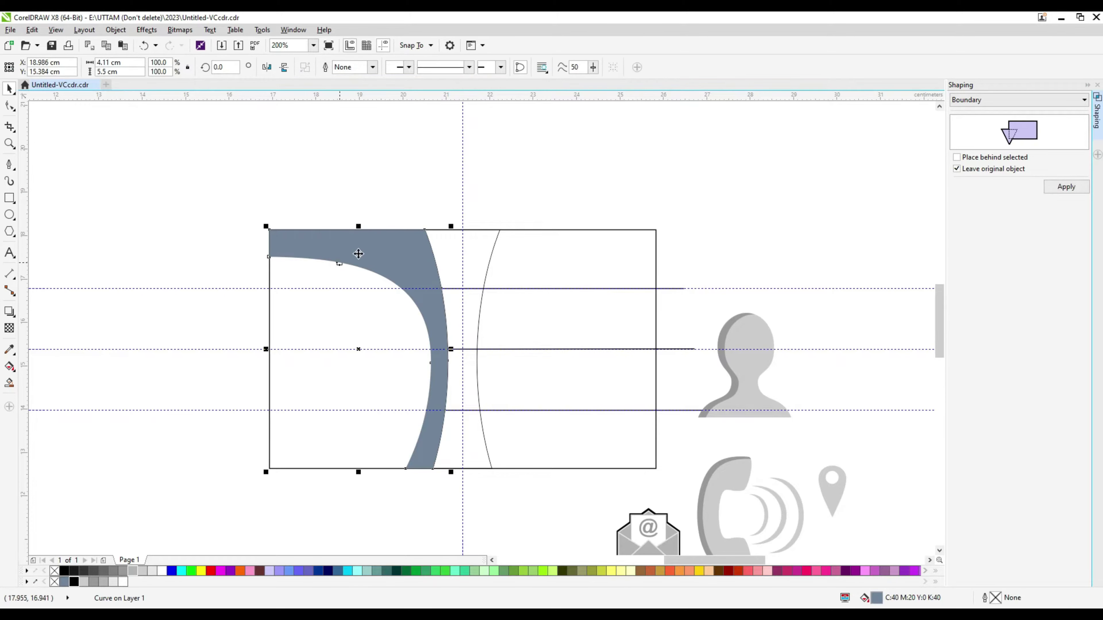
{"action": "scroll", "coordinate": [358, 253], "scroll_direction": "down", "scroll_amount": 1}
{"action": "left_click", "coordinate": [455, 191]}
{"action": "scroll", "coordinate": [413, 341], "scroll_direction": "up", "scroll_amount": 1}
Move the hourglass-shaped curve off the card to the right, undoing a mistaken fill.
{"action": "left_click", "coordinate": [430, 343]}
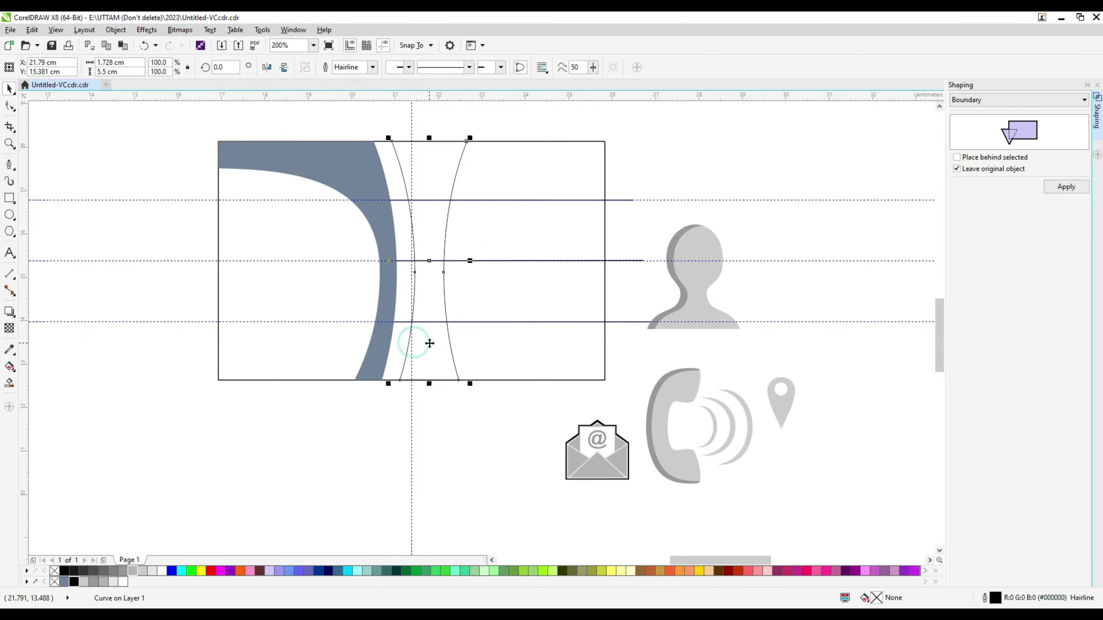
{"action": "left_click", "coordinate": [9, 384]}
{"action": "left_click", "coordinate": [477, 345]}
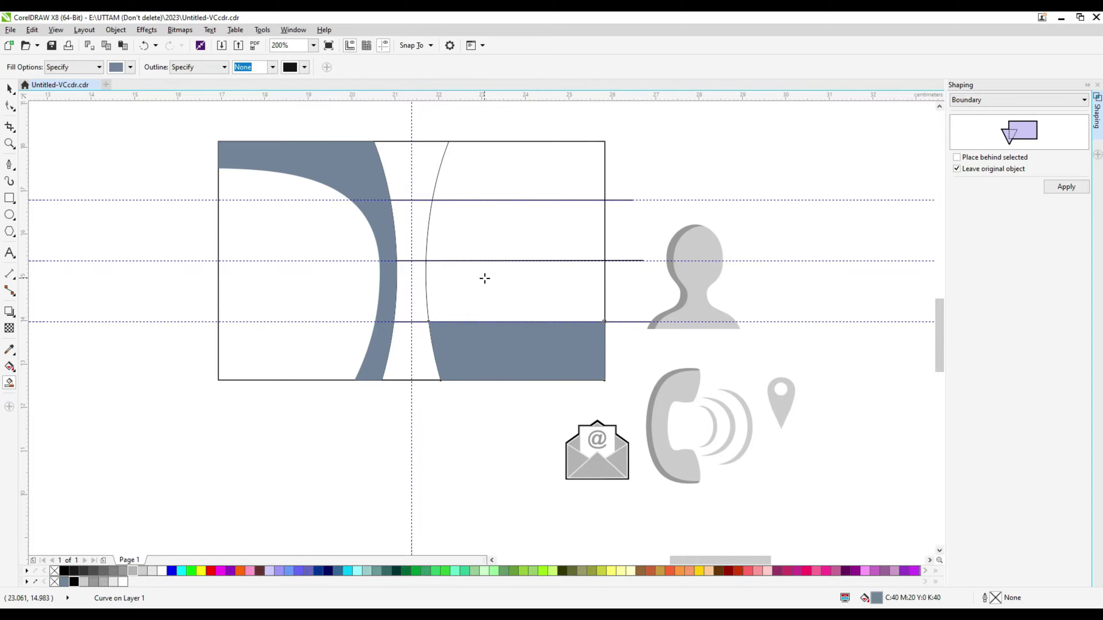
{"action": "key", "text": "ctrl+z"}
{"action": "left_click", "coordinate": [9, 88]}
{"action": "left_click_drag", "start_coordinate": [438, 185], "coordinate": [836, 184]}
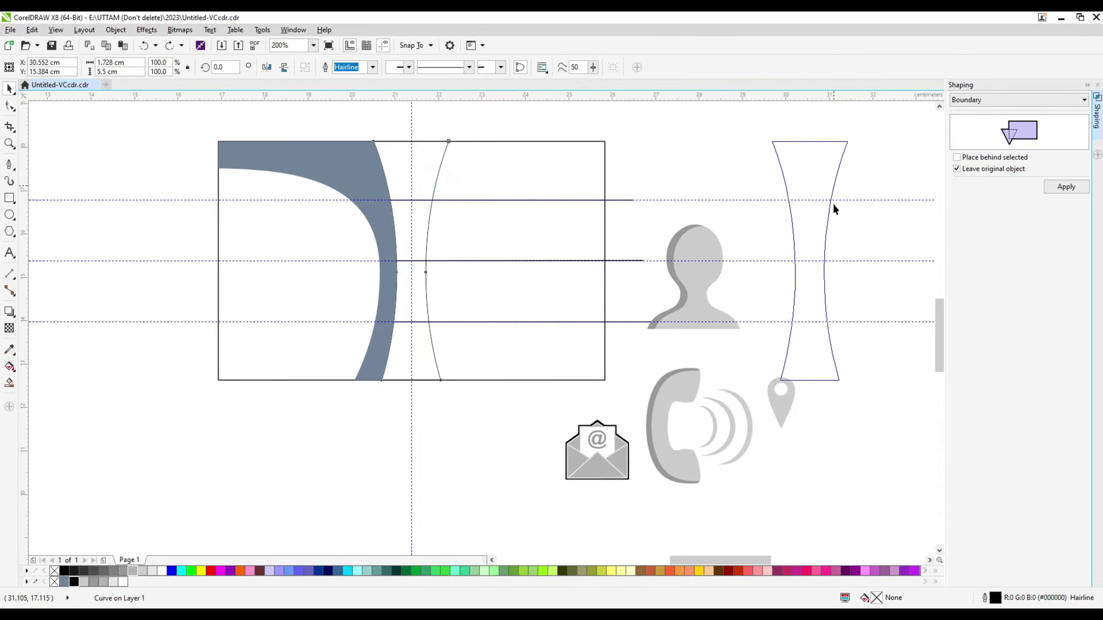
Smart Fill the four horizontal strips to the right of the arc.
{"action": "left_click", "coordinate": [9, 383]}
{"action": "left_click", "coordinate": [477, 347]}
{"action": "left_click", "coordinate": [480, 290]}
{"action": "left_click", "coordinate": [472, 238]}
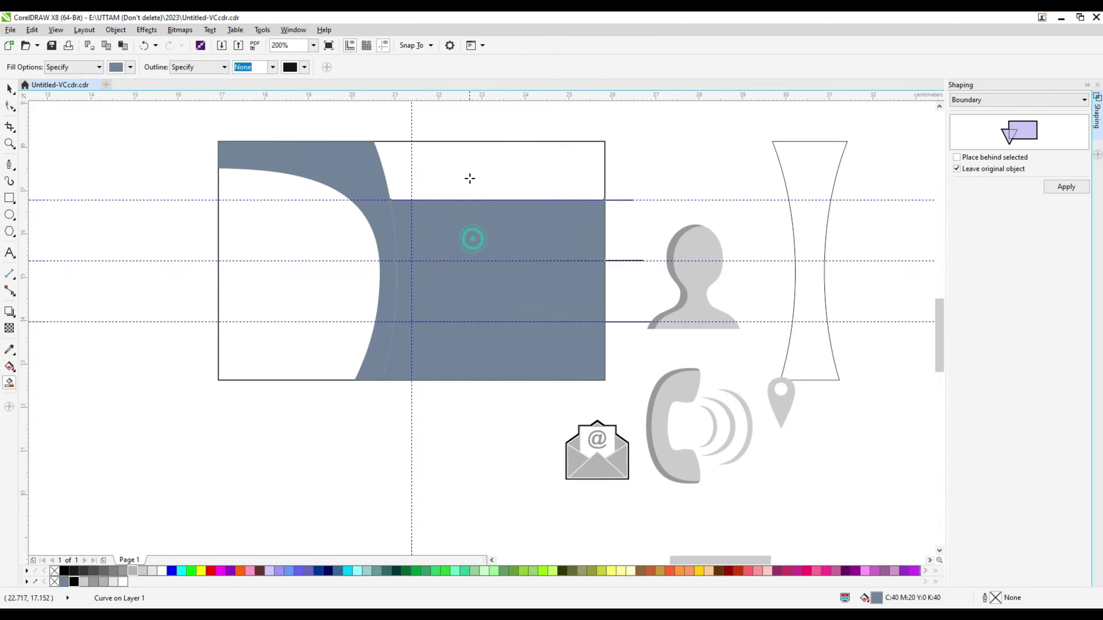
{"action": "left_click", "coordinate": [468, 177]}
{"action": "key", "text": "space"}
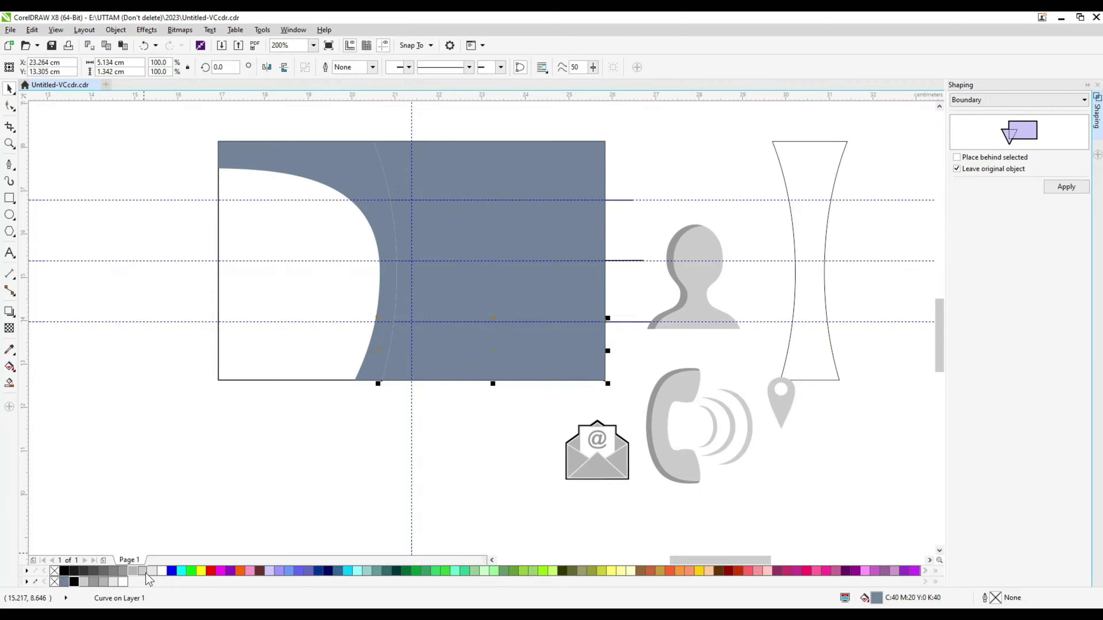
Colour the strips in grey shades, lightest at the bottom to darkest at the top.
{"action": "left_click", "coordinate": [144, 571]}
{"action": "left_click", "coordinate": [486, 295]}
{"action": "left_click", "coordinate": [463, 370]}
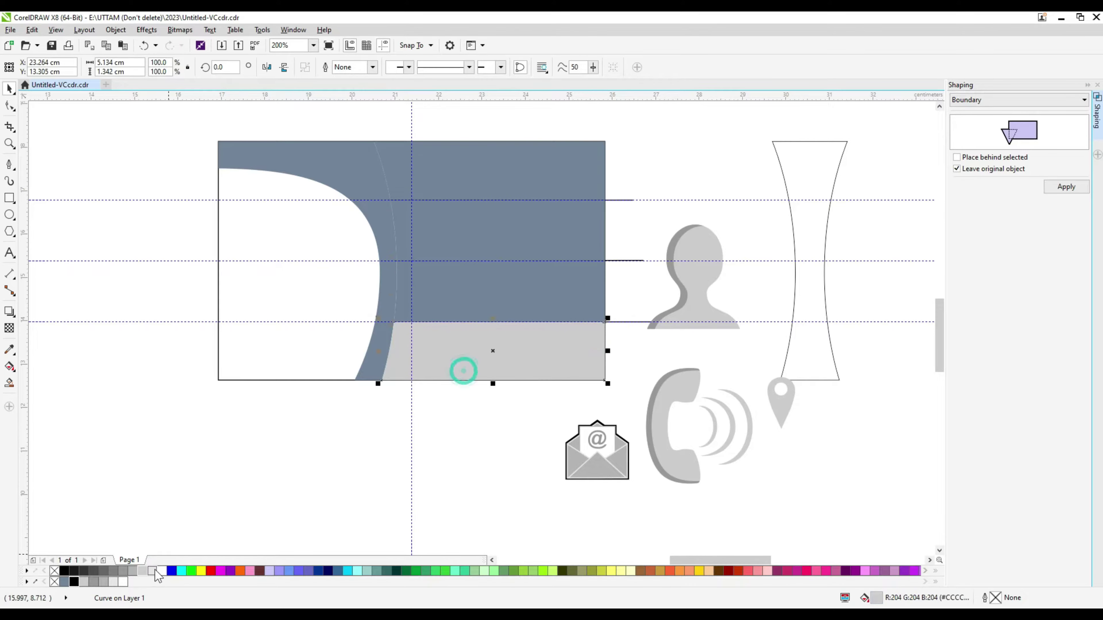
{"action": "left_click", "coordinate": [145, 572]}
{"action": "left_click", "coordinate": [472, 240]}
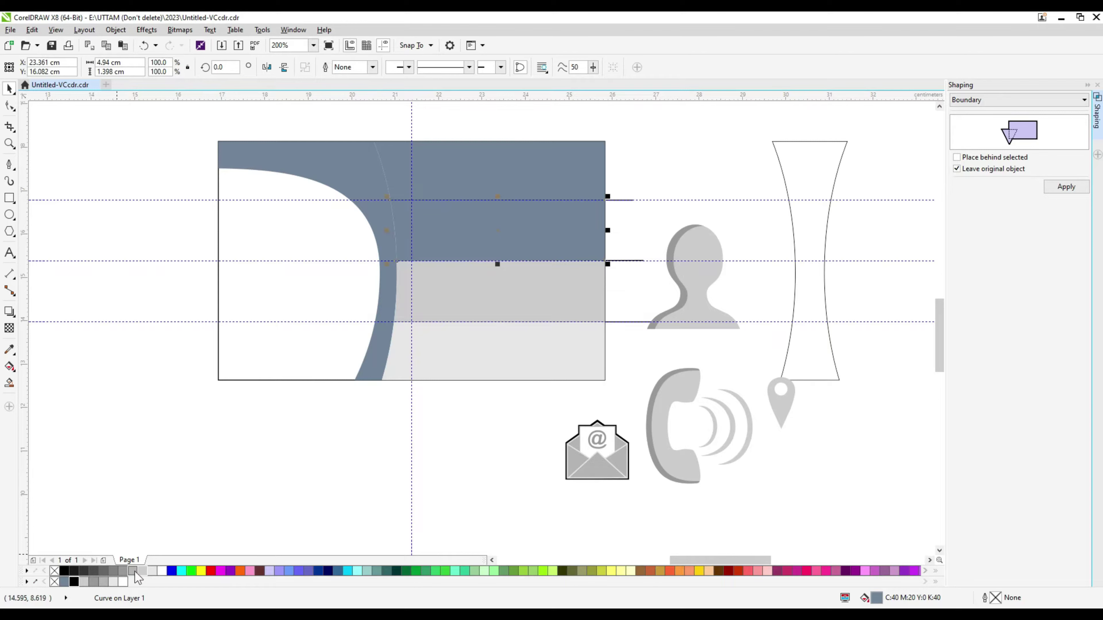
{"action": "left_click", "coordinate": [135, 573]}
{"action": "left_click", "coordinate": [488, 182]}
{"action": "left_click", "coordinate": [123, 570]}
Move the hourglass shape back onto the card and send it behind the grey strips.
{"action": "left_click_drag", "start_coordinate": [792, 320], "coordinate": [408, 284]}
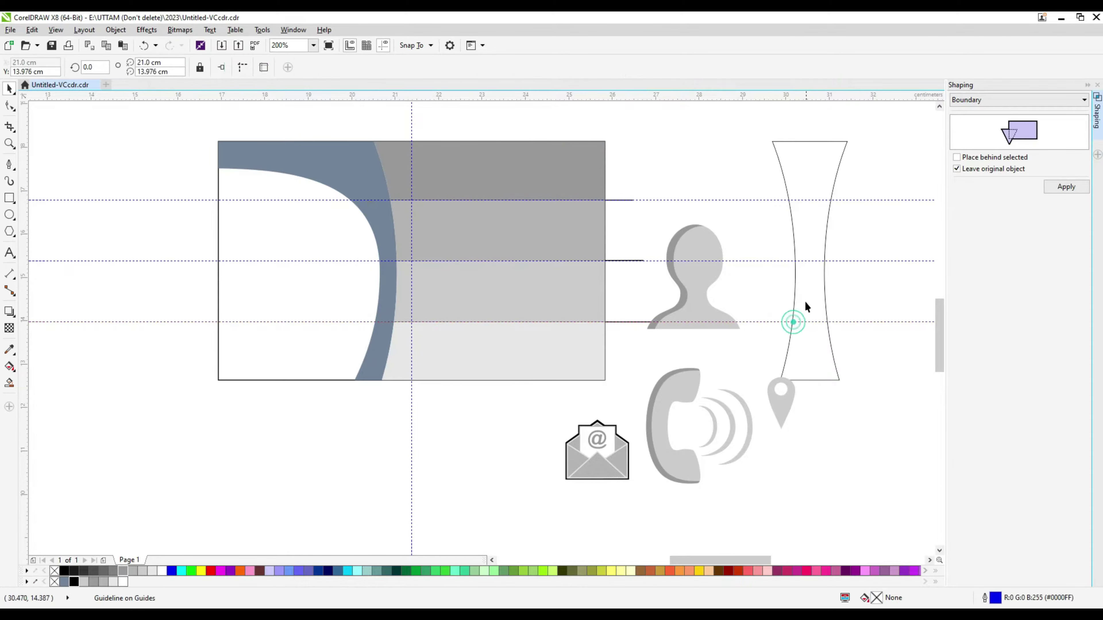
{"action": "right_click", "coordinate": [406, 261]}
{"action": "left_click", "coordinate": [582, 465]}
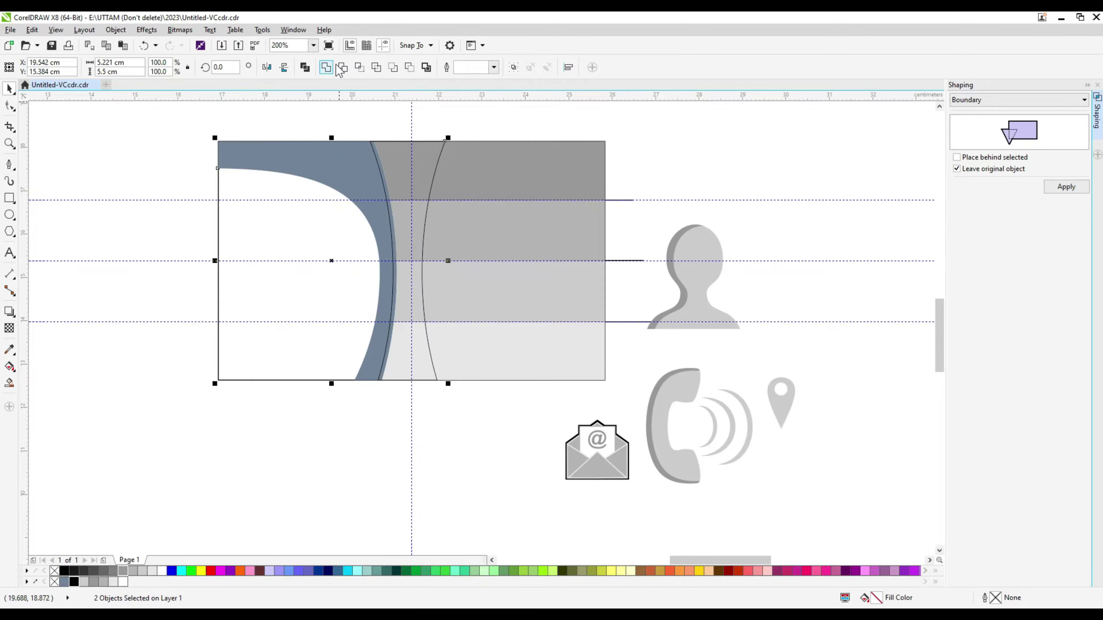
Check the card's objects by selecting the hourglass, card rectangle and light grey strip.
{"action": "left_click", "coordinate": [316, 125]}
{"action": "left_click", "coordinate": [421, 264]}
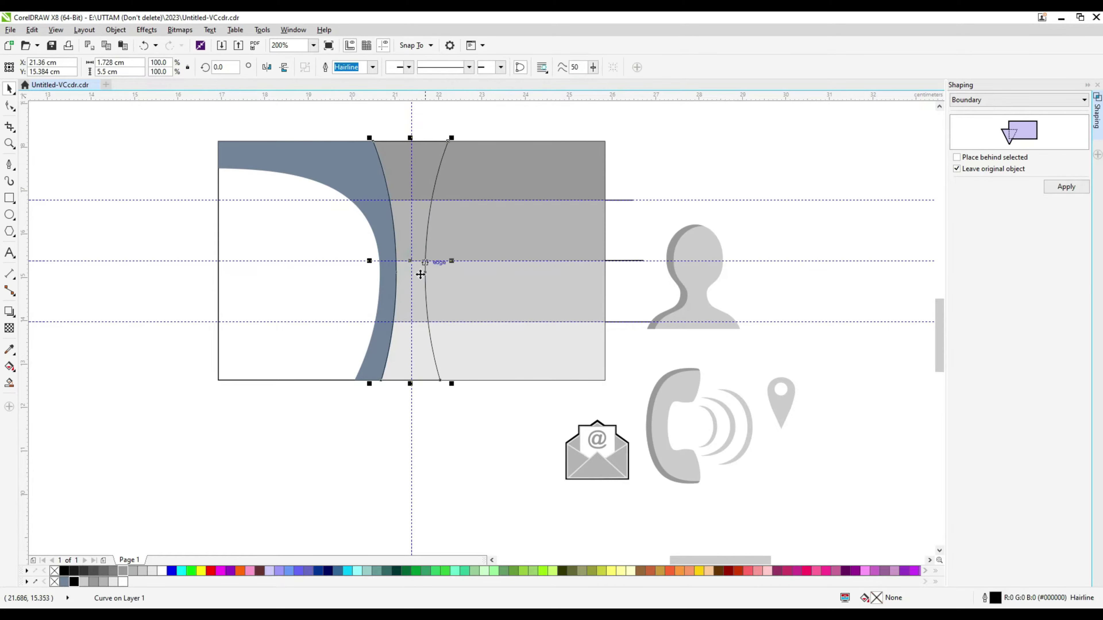
{"action": "scroll", "coordinate": [393, 316], "scroll_direction": "up", "scroll_amount": 2}
{"action": "left_click", "coordinate": [364, 365]}
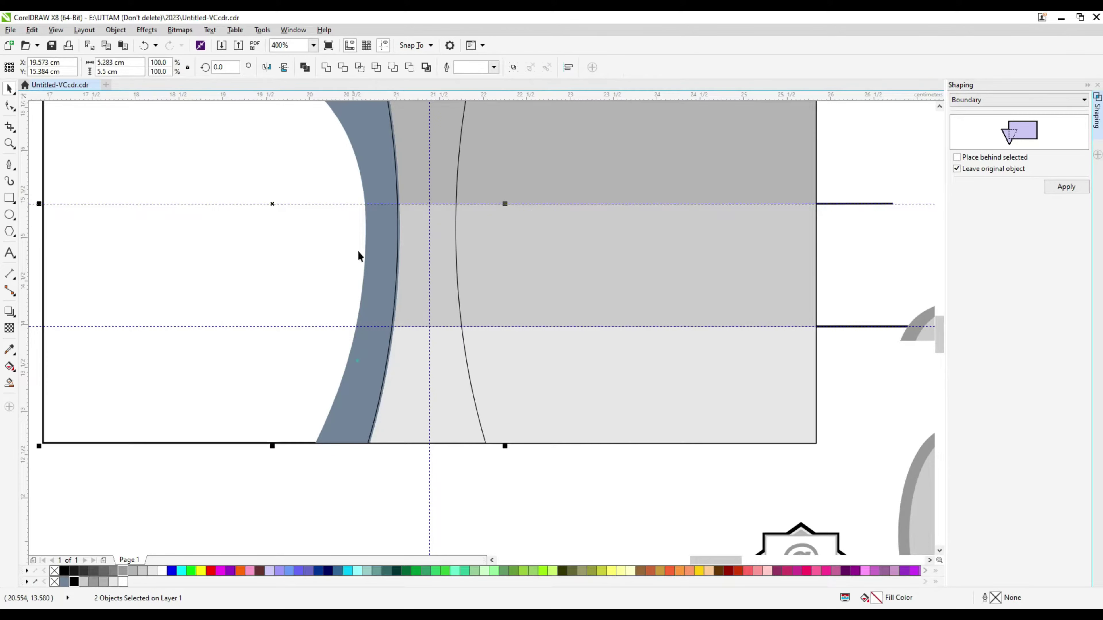
{"action": "scroll", "coordinate": [404, 363], "scroll_direction": "down", "scroll_amount": 2}
{"action": "left_click", "coordinate": [389, 414]}
{"action": "left_click", "coordinate": [437, 370]}
{"action": "scroll", "coordinate": [438, 369], "scroll_direction": "up", "scroll_amount": 2}
{"action": "left_click", "coordinate": [434, 419]}
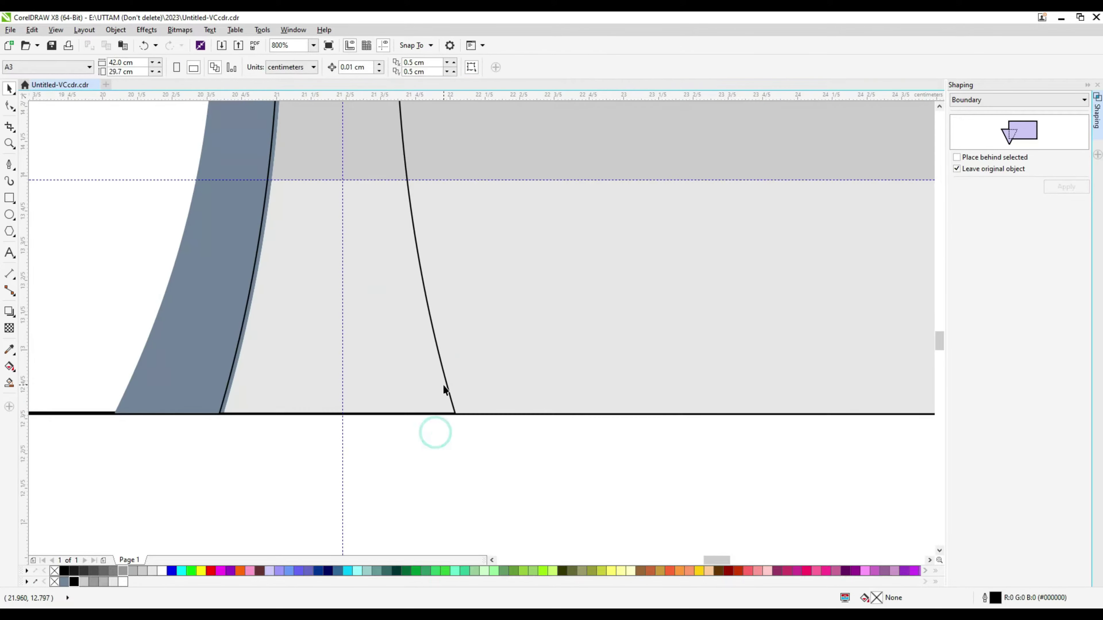
{"action": "scroll", "coordinate": [435, 402], "scroll_direction": "down", "scroll_amount": 2}
Bring the horizontal lines in front of the grey strips.
{"action": "left_click", "coordinate": [625, 221]}
{"action": "left_click", "coordinate": [629, 281], "text": "shift"}
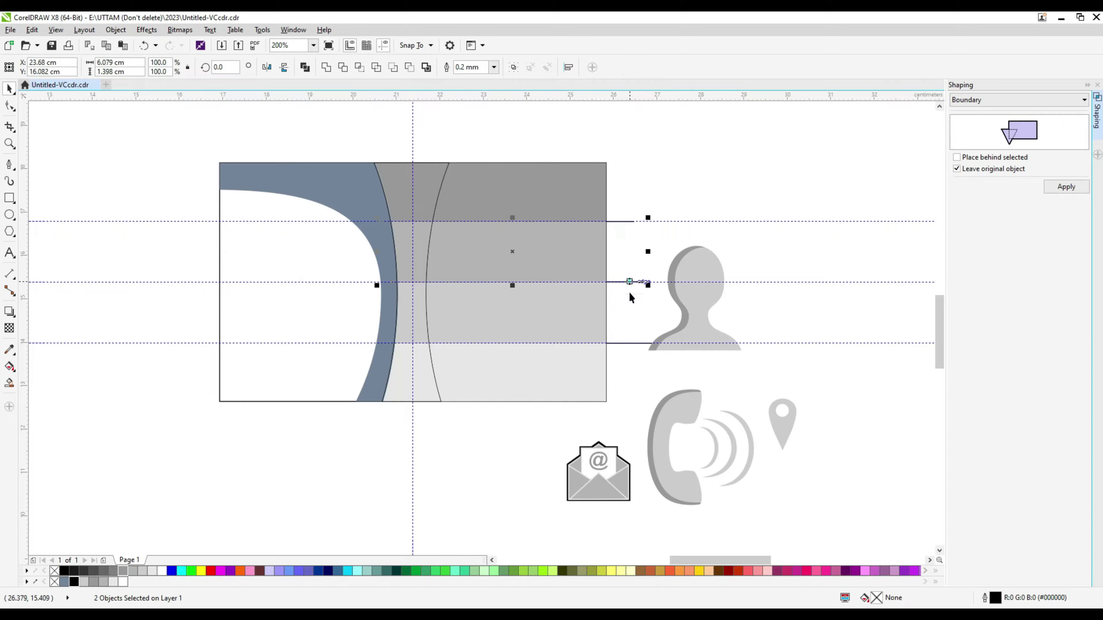
{"action": "right_click", "coordinate": [631, 343]}
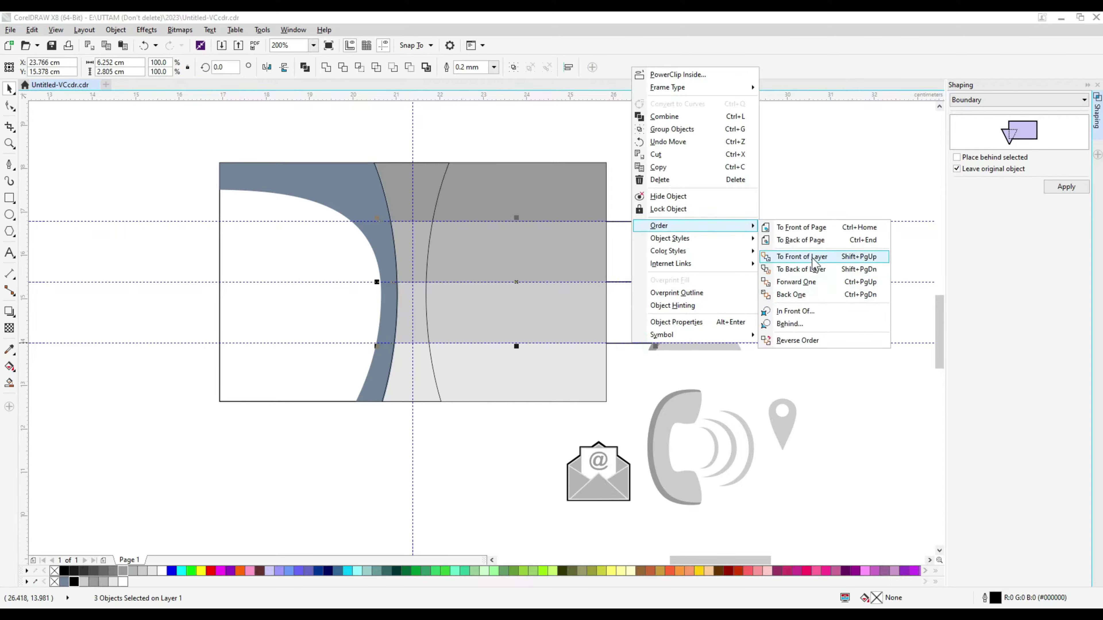
{"action": "left_click", "coordinate": [811, 254]}
{"action": "left_click", "coordinate": [738, 140]}
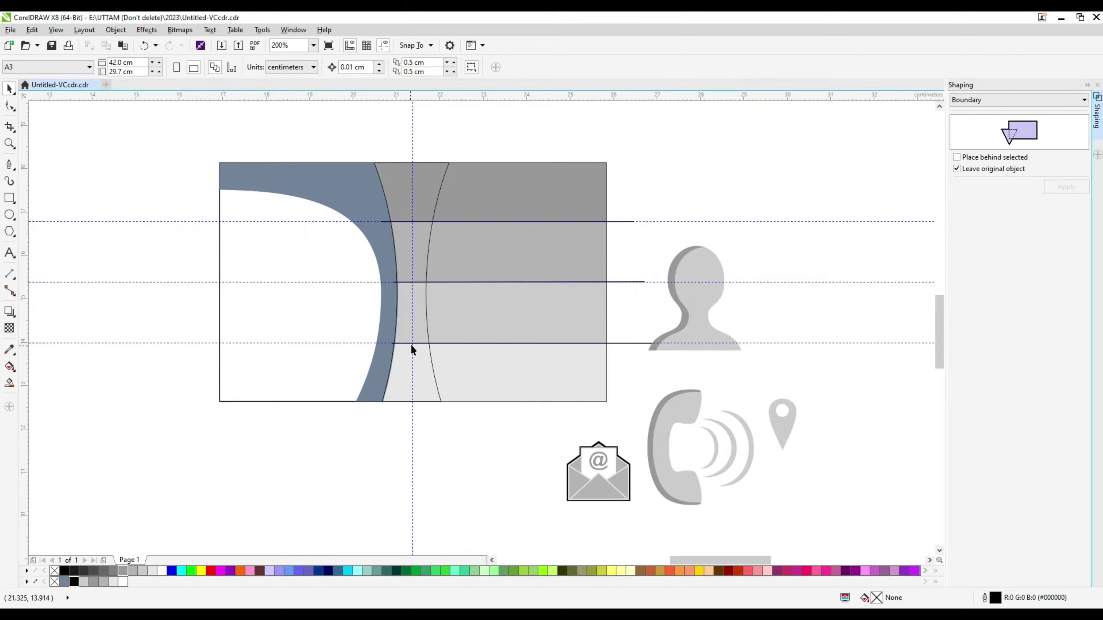
Smart Fill the four sections of the hourglass band.
{"action": "left_click", "coordinate": [9, 382]}
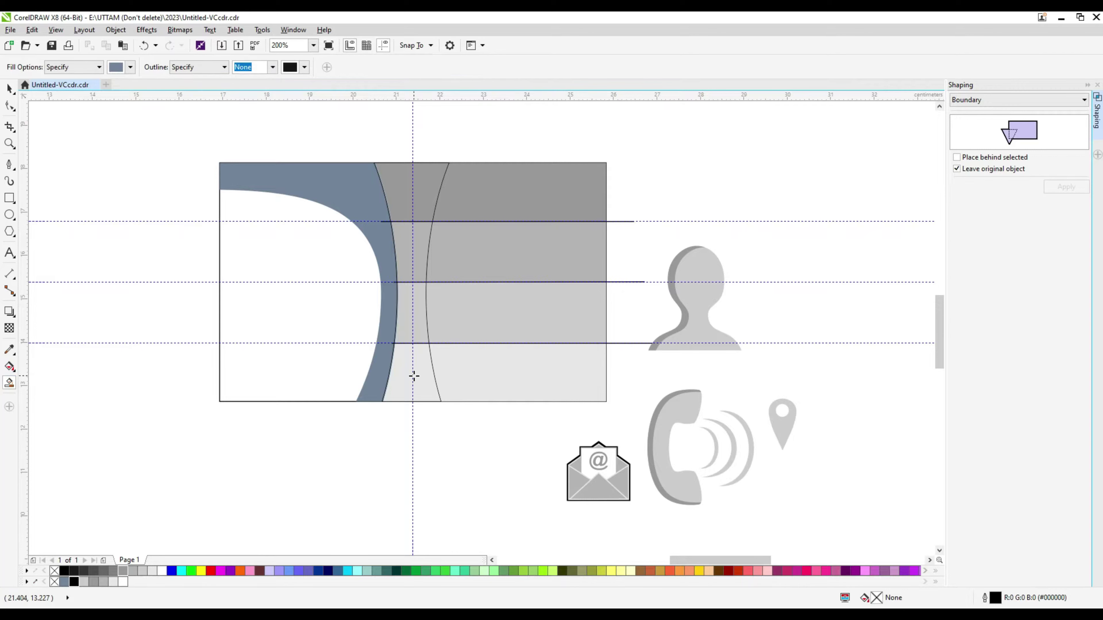
{"action": "left_click", "coordinate": [413, 376]}
{"action": "left_click", "coordinate": [413, 325]}
{"action": "left_click", "coordinate": [414, 252]}
{"action": "left_click", "coordinate": [418, 205]}
{"action": "key", "text": "space"}
Delete the three horizontal lines.
{"action": "left_click", "coordinate": [630, 222]}
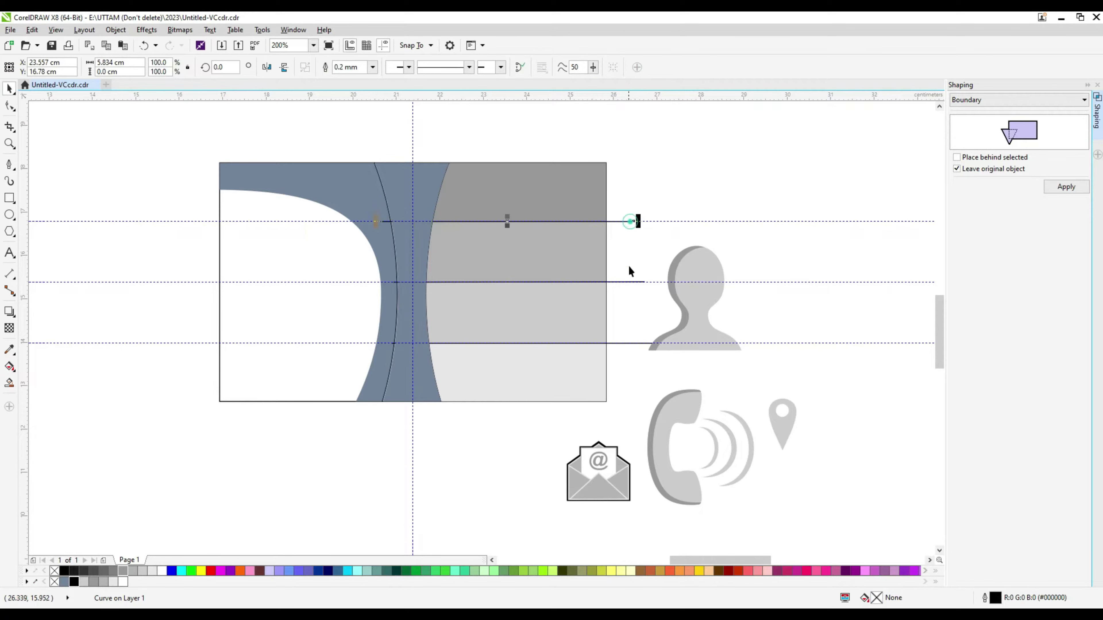
{"action": "left_click", "coordinate": [629, 282], "text": "shift"}
{"action": "right_click", "coordinate": [635, 344]}
{"action": "left_click", "coordinate": [695, 183]}
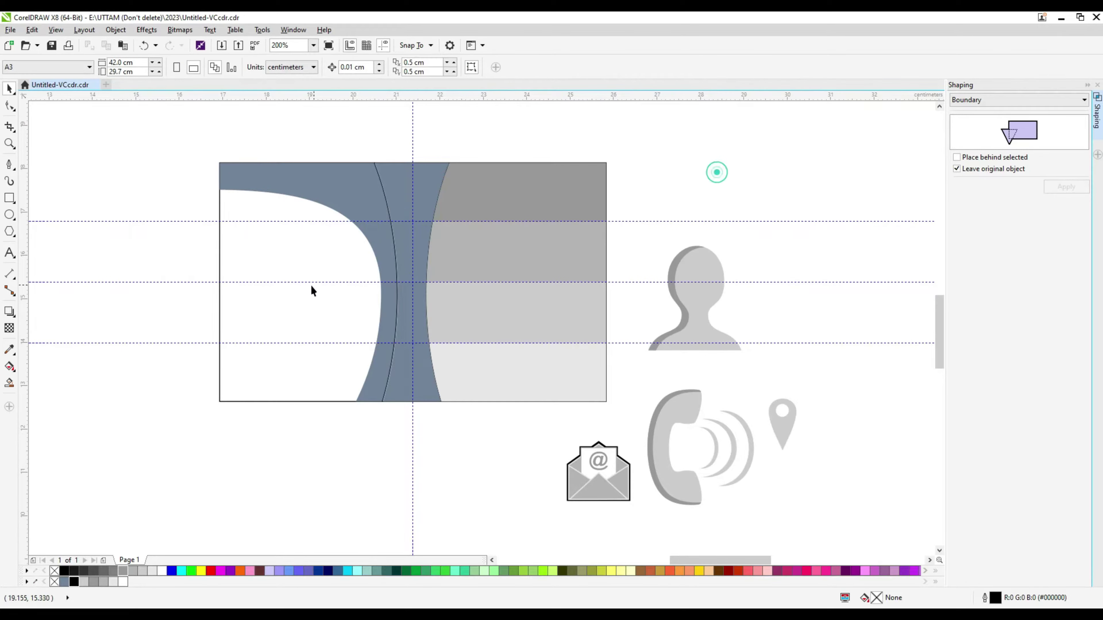
Make the left curve light grey and fill the card rectangle black.
{"action": "left_click", "coordinate": [308, 284]}
{"action": "left_click", "coordinate": [74, 581]}
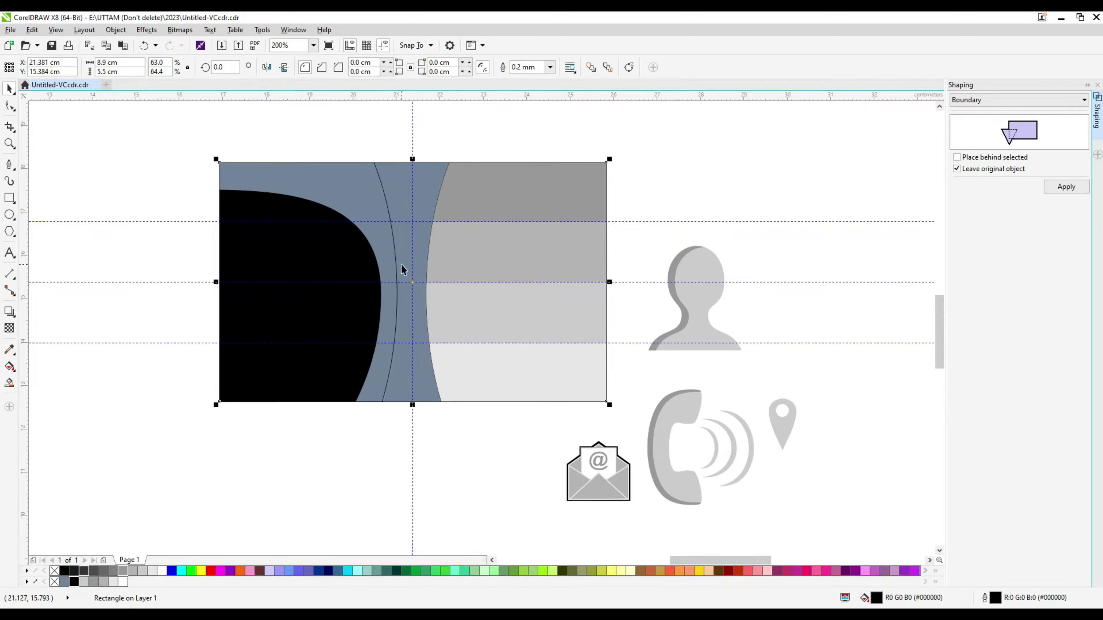
{"action": "key", "text": "ctrl+z"}
{"action": "left_click", "coordinate": [358, 203]}
{"action": "left_click", "coordinate": [144, 572]}
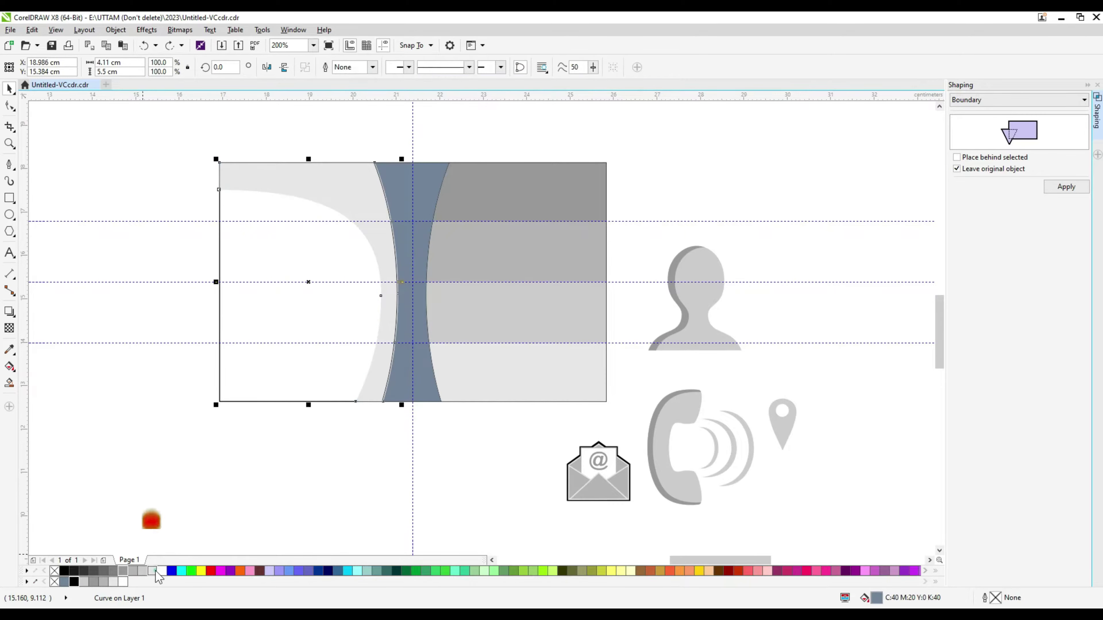
{"action": "left_click", "coordinate": [402, 323]}
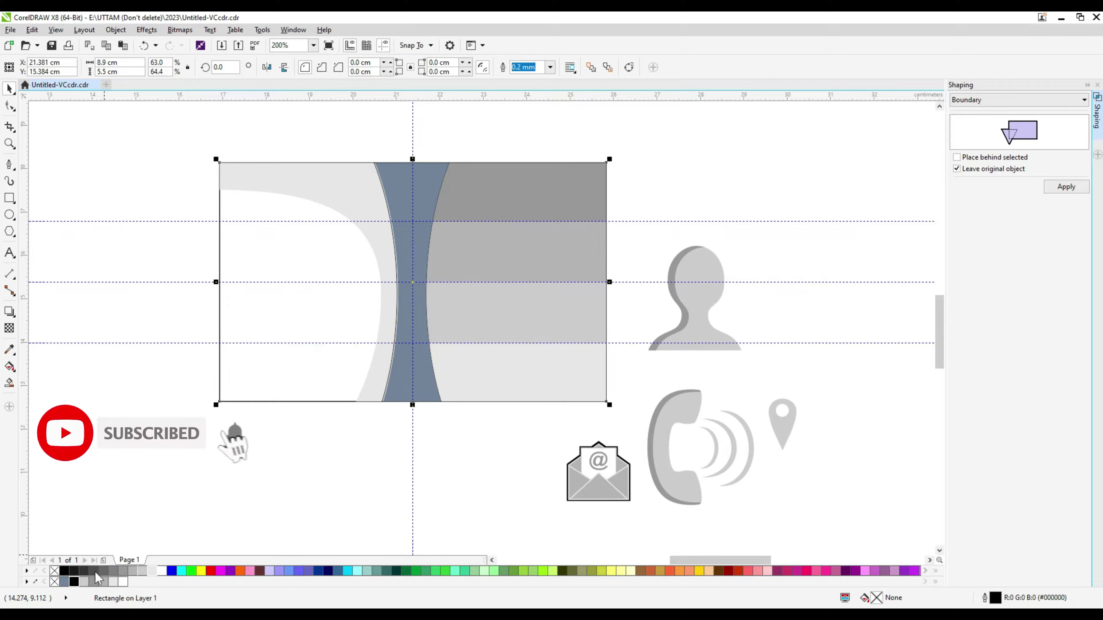
{"action": "left_click", "coordinate": [74, 581]}
{"action": "left_click", "coordinate": [307, 495]}
{"action": "left_click", "coordinate": [406, 384]}
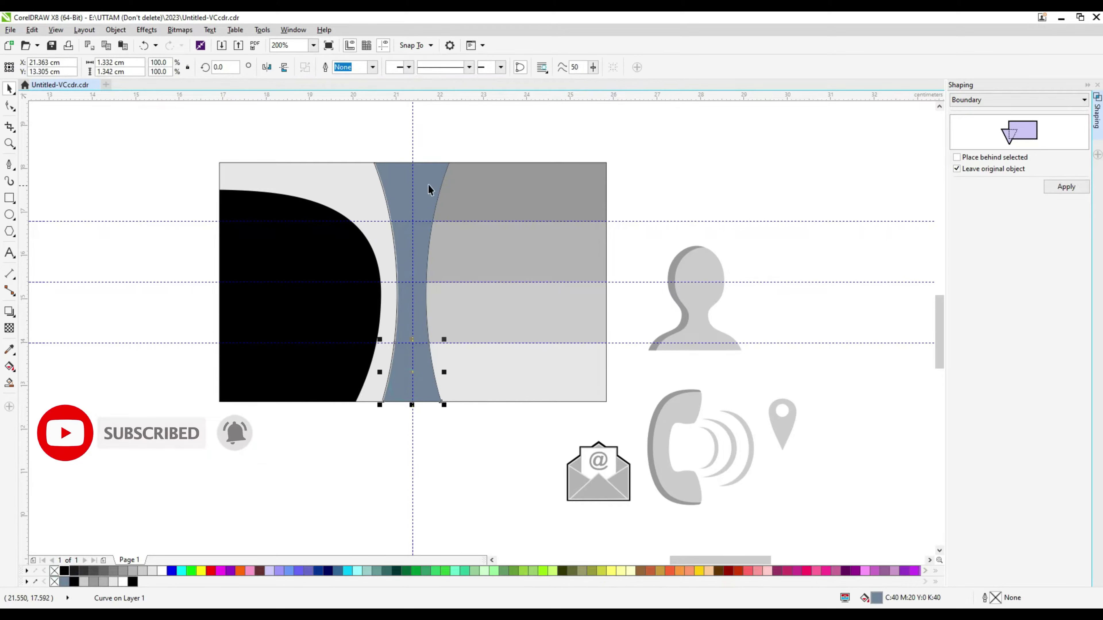
{"action": "left_click", "coordinate": [363, 454]}
Give the phone icon group a 0.1 mm outline.
{"action": "scroll", "coordinate": [391, 374], "scroll_direction": "down", "scroll_amount": 1}
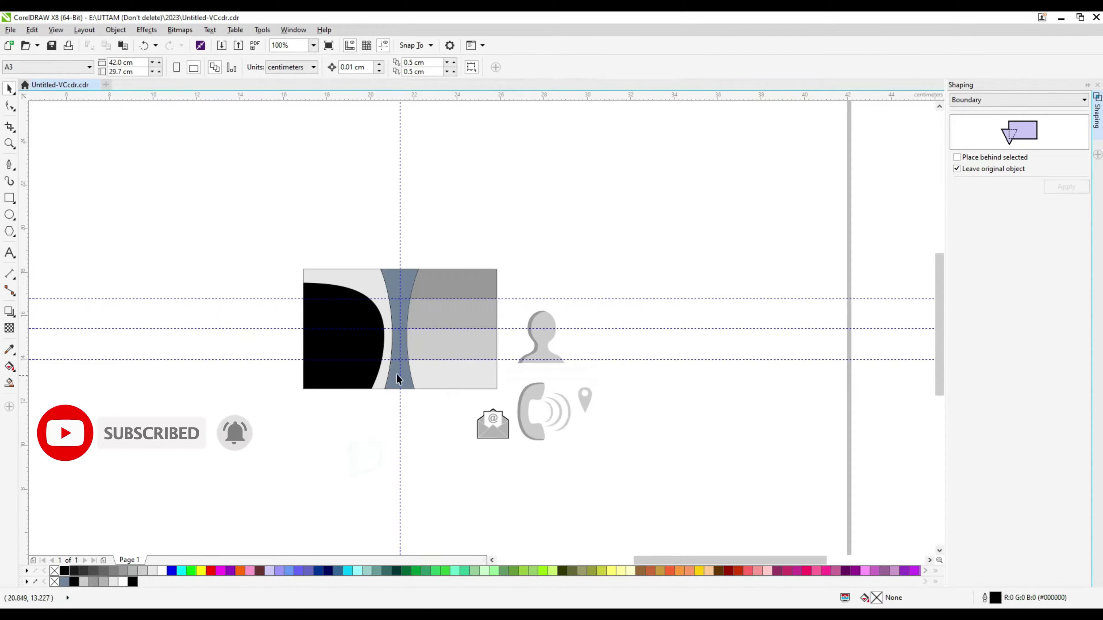
{"action": "left_click_drag", "start_coordinate": [623, 292], "coordinate": [519, 367]}
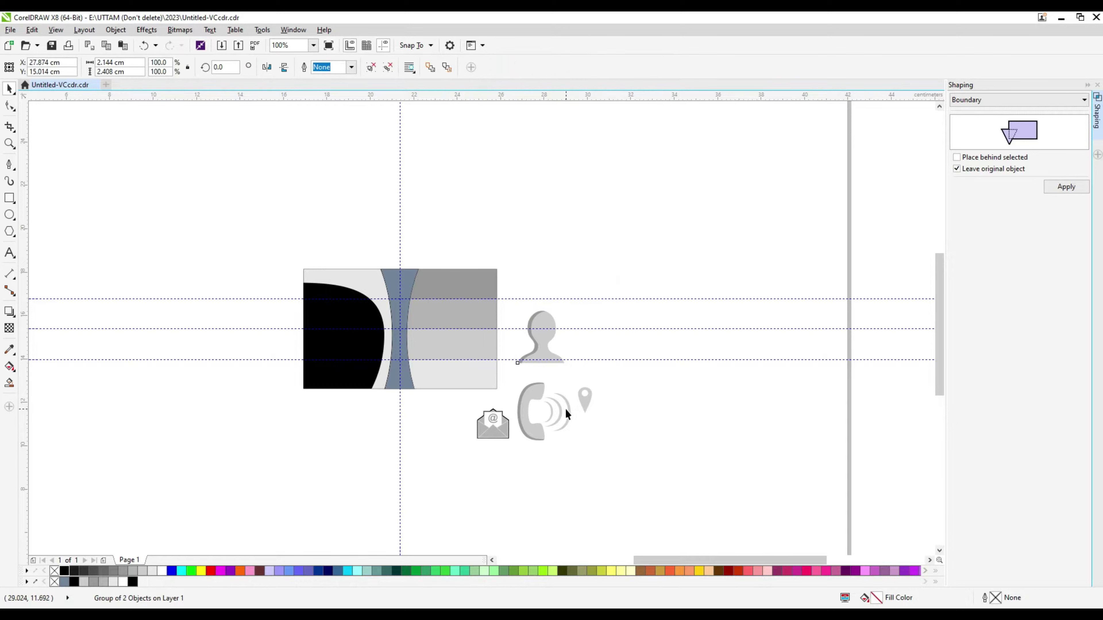
{"action": "left_click", "coordinate": [548, 420]}
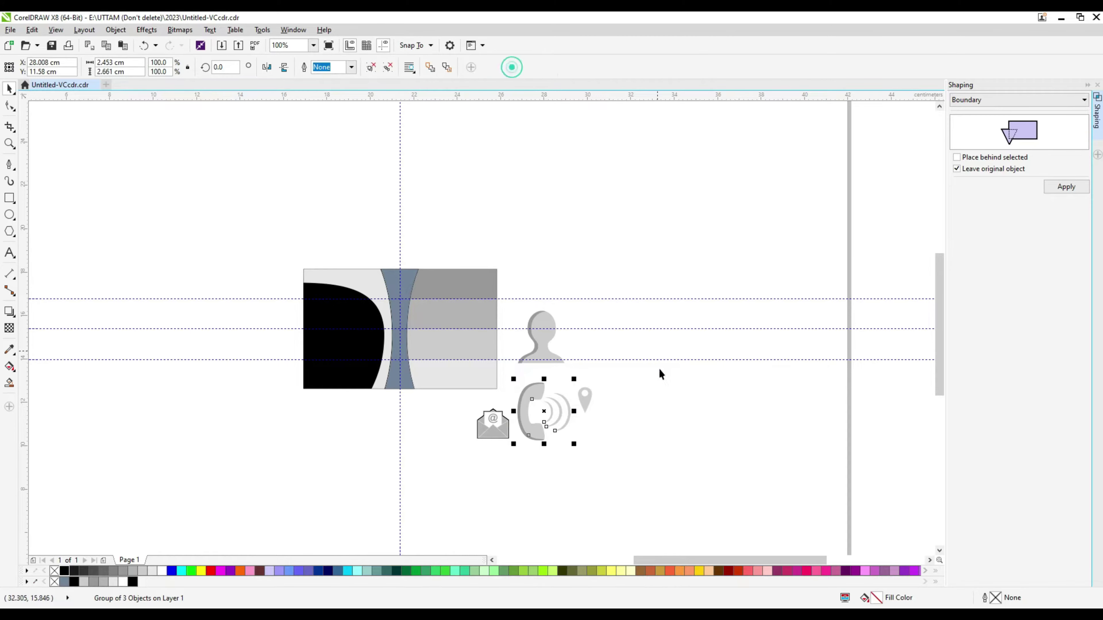
{"action": "left_click_drag", "start_coordinate": [640, 370], "coordinate": [560, 430]}
{"action": "scroll", "coordinate": [603, 405], "scroll_direction": "up", "scroll_amount": 1}
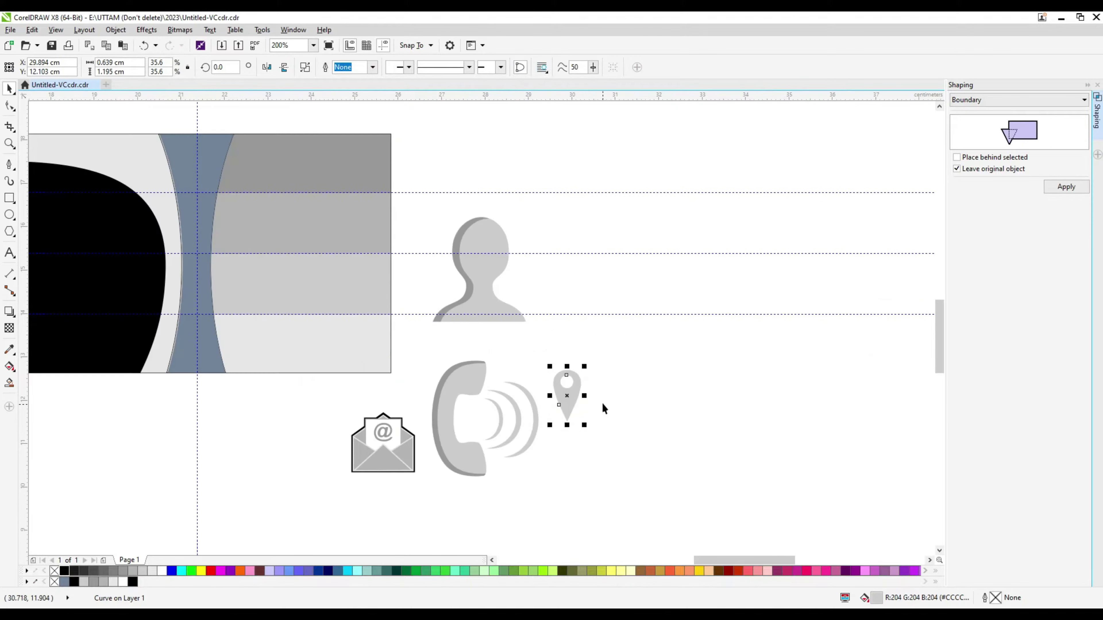
{"action": "type", "text": "0.1"}
{"action": "left_click", "coordinate": [618, 420]}
{"action": "left_click", "coordinate": [451, 447]}
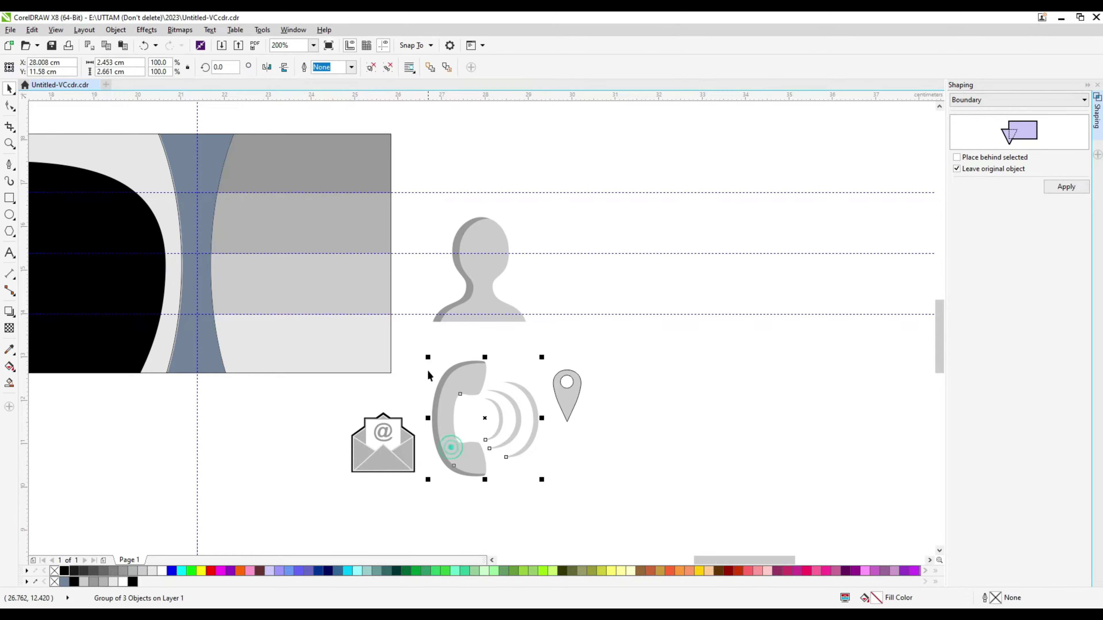
{"action": "left_click", "coordinate": [351, 67]}
{"action": "left_click", "coordinate": [330, 95]}
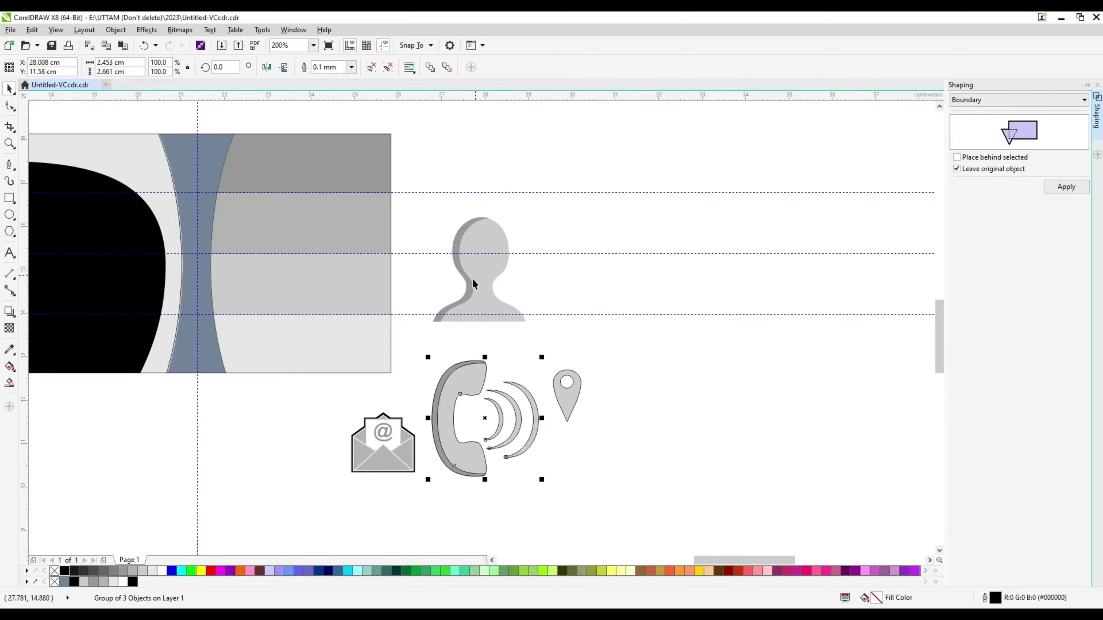
{"action": "left_click", "coordinate": [577, 324]}
Give the person icon group a 0.1 mm outline.
{"action": "left_click", "coordinate": [448, 374]}
{"action": "left_click", "coordinate": [719, 225]}
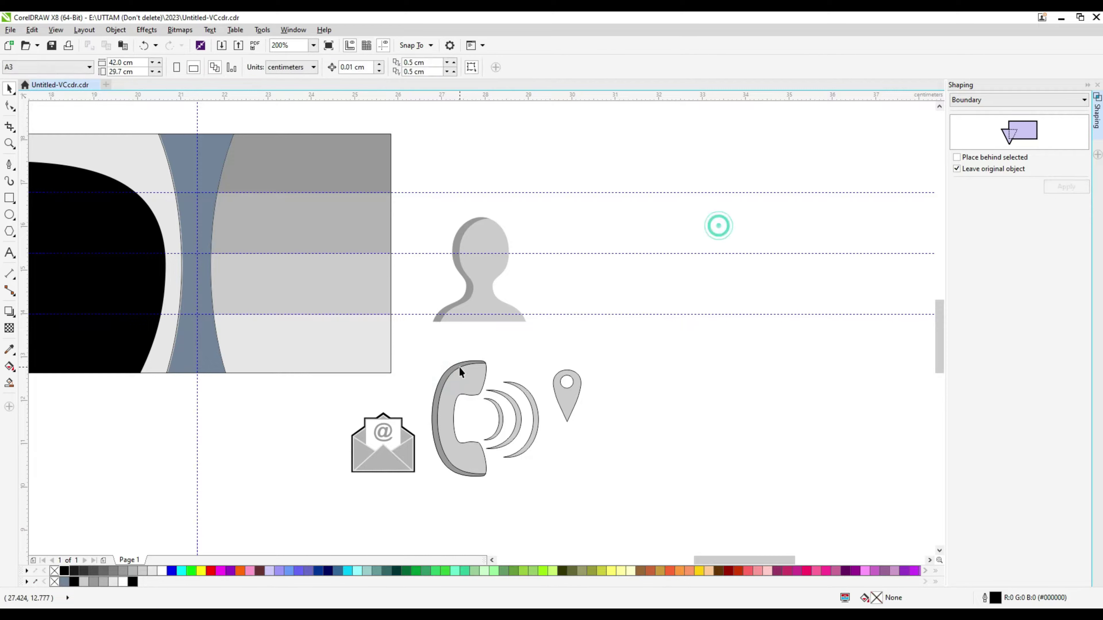
{"action": "left_click", "coordinate": [460, 369]}
{"action": "left_click", "coordinate": [351, 67]}
{"action": "left_click", "coordinate": [622, 239]}
{"action": "left_click", "coordinate": [485, 261]}
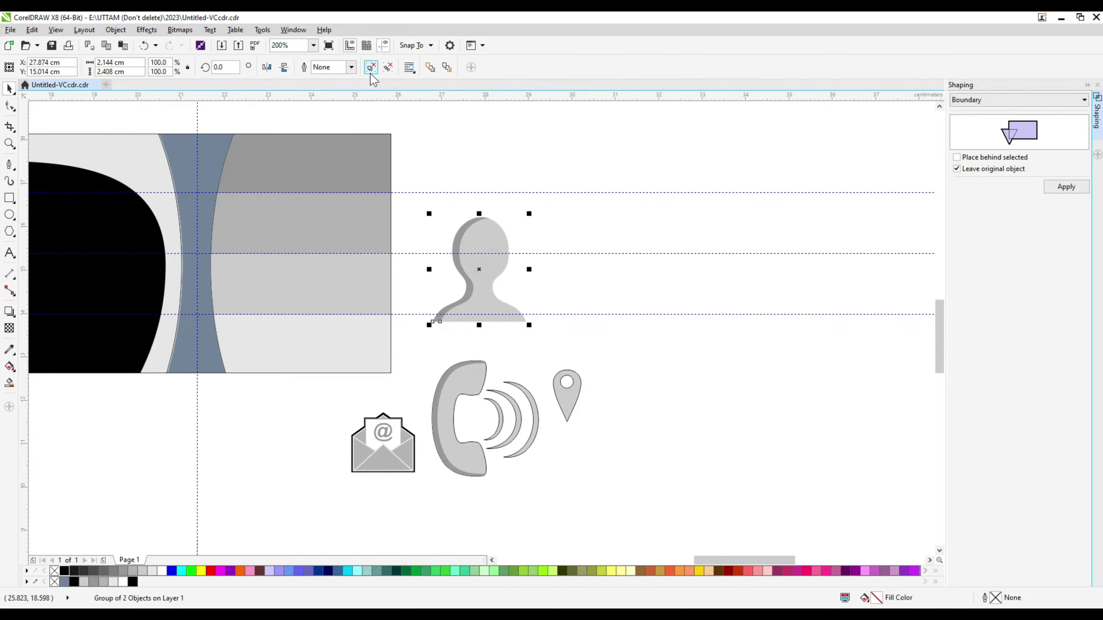
{"action": "left_click", "coordinate": [351, 66]}
{"action": "left_click", "coordinate": [347, 96]}
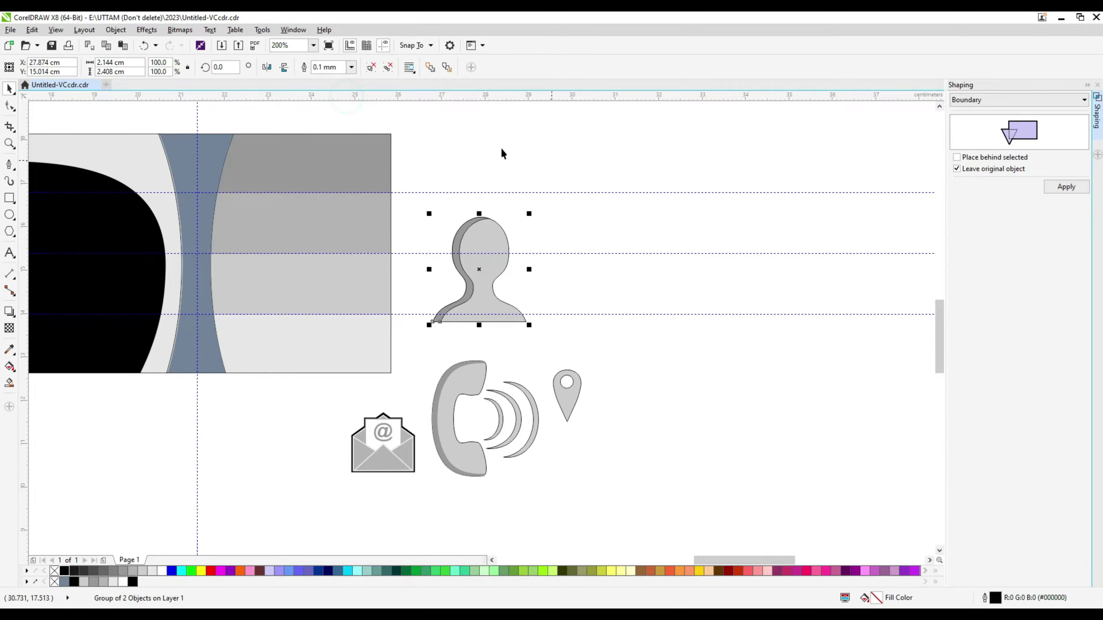
{"action": "left_click", "coordinate": [448, 161]}
{"action": "left_click", "coordinate": [478, 243]}
{"action": "left_click", "coordinate": [351, 67]}
Shrink the person icon to 38.4% and move it beside the card.
{"action": "left_click_drag", "start_coordinate": [589, 205], "coordinate": [400, 350]}
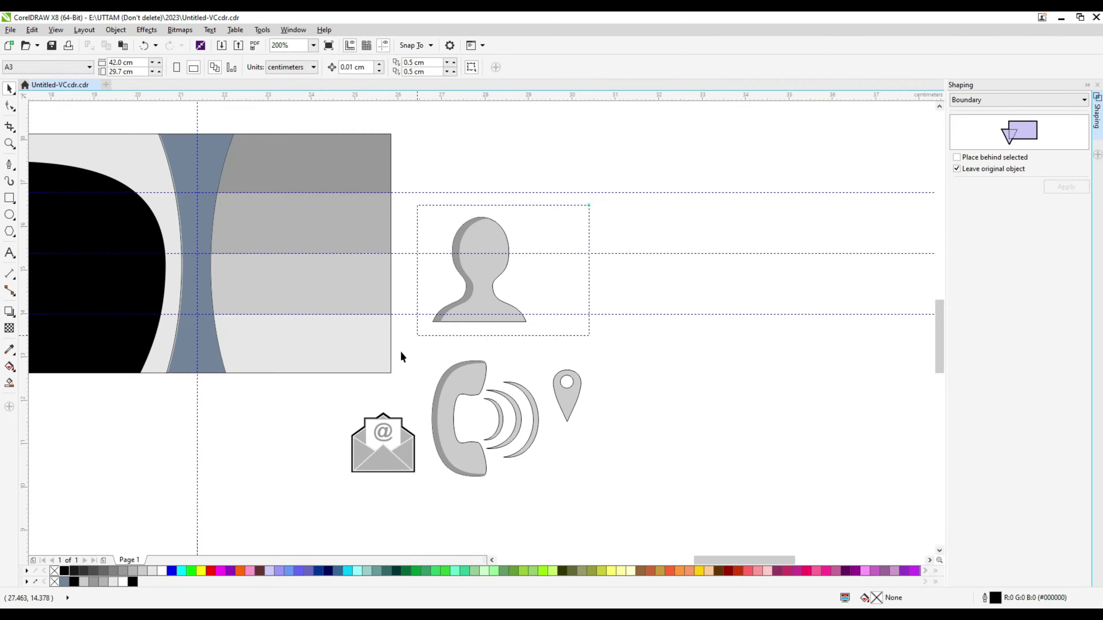
{"action": "left_click_drag", "start_coordinate": [529, 214], "coordinate": [518, 252]}
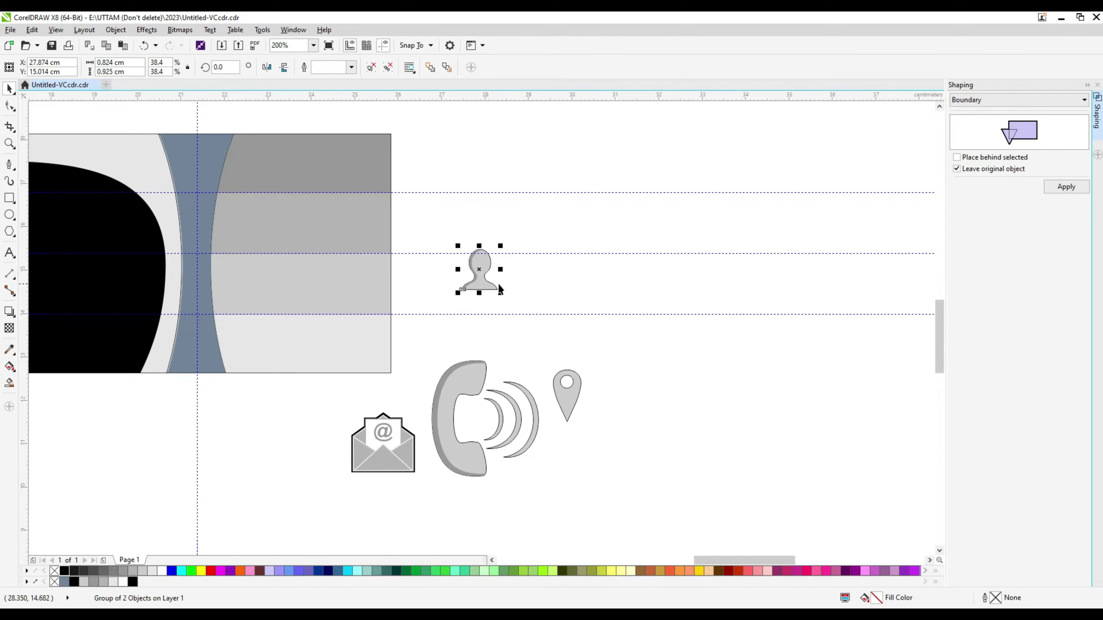
{"action": "left_click_drag", "start_coordinate": [198, 165], "coordinate": [507, 184]}
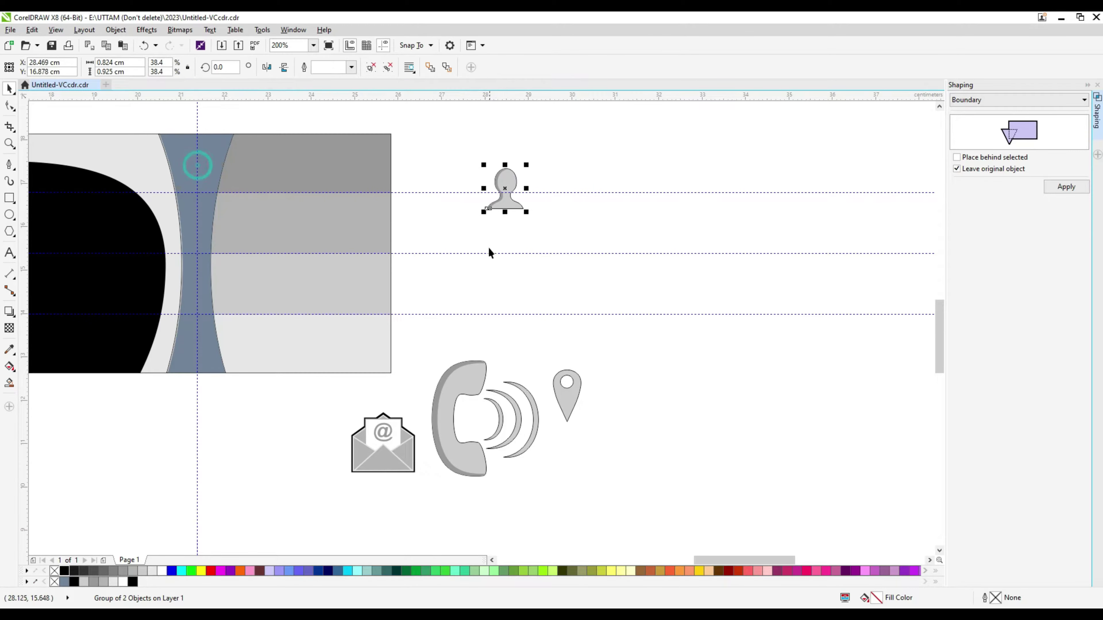
Shrink the phone icon group and remove its outline.
{"action": "left_click_drag", "start_coordinate": [425, 338], "coordinate": [543, 498]}
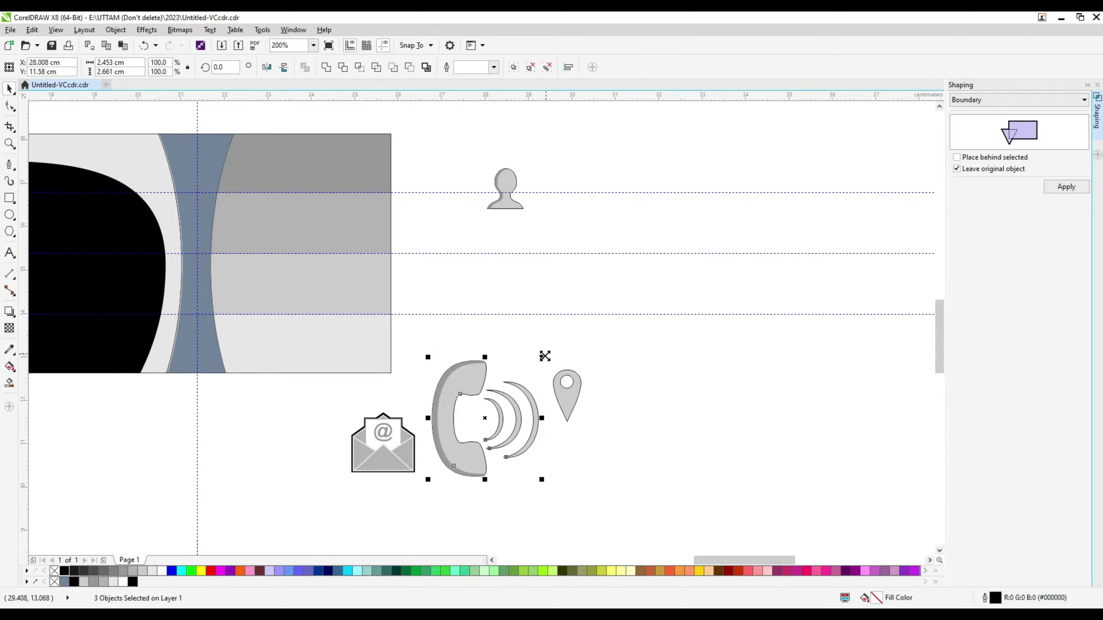
{"action": "mouse_move", "coordinate": [541, 357]}
{"action": "left_mouse_down"}
{"action": "mouse_move", "coordinate": [518, 399]}
{"action": "mouse_move", "coordinate": [495, 409]}
{"action": "left_mouse_up"}
{"action": "left_click", "coordinate": [493, 67]}
{"action": "left_click", "coordinate": [467, 78]}
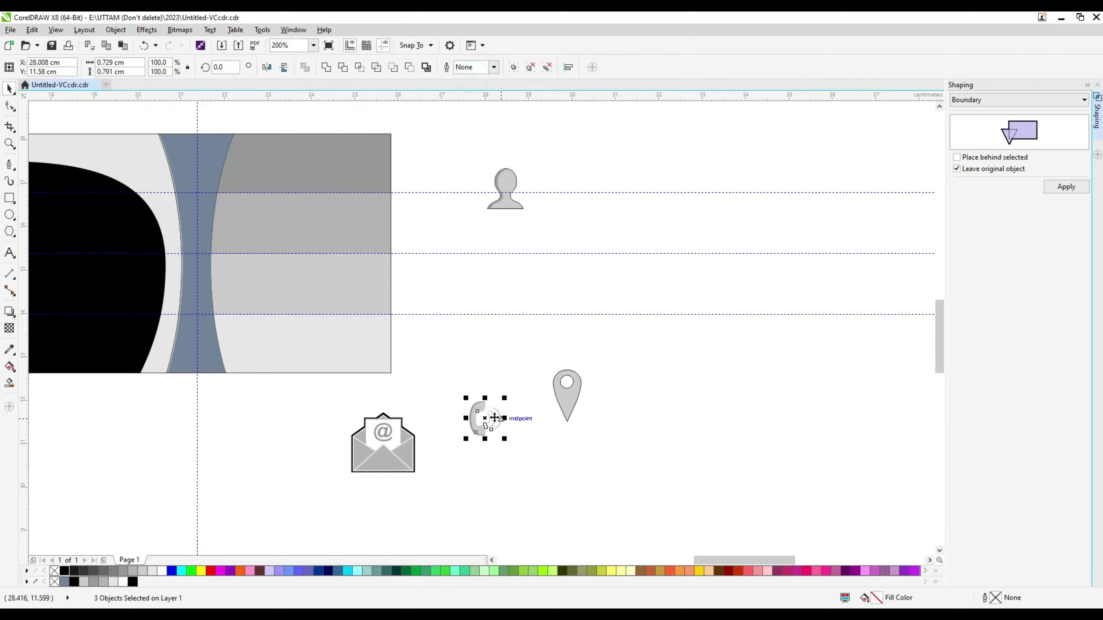
{"action": "scroll", "coordinate": [499, 332], "scroll_direction": "up", "scroll_amount": 3}
{"action": "scroll", "coordinate": [498, 331], "scroll_direction": "down", "scroll_amount": 3}
Move the envelope icon onto the card's middle band and shrink it to about 0.5 cm.
{"action": "left_click", "coordinate": [451, 369]}
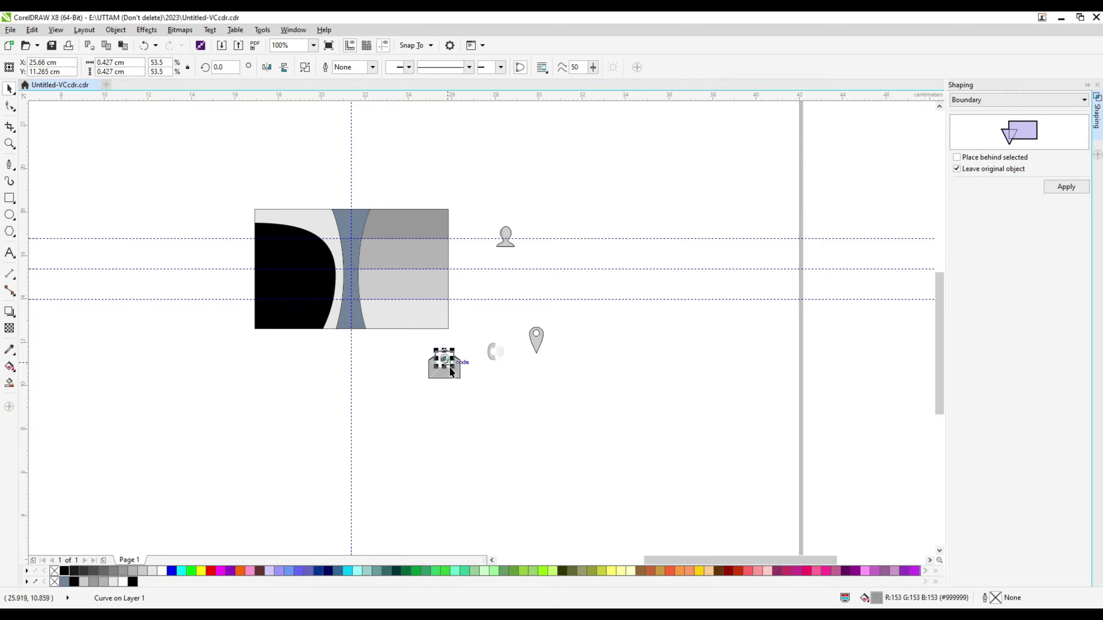
{"action": "left_click_drag", "start_coordinate": [498, 340], "coordinate": [500, 339]}
{"action": "mouse_move", "coordinate": [444, 365]}
{"action": "left_mouse_down"}
{"action": "mouse_move", "coordinate": [470, 375]}
{"action": "mouse_move", "coordinate": [515, 326]}
{"action": "left_mouse_up"}
{"action": "mouse_move", "coordinate": [579, 205]}
{"action": "left_mouse_down"}
{"action": "mouse_move", "coordinate": [492, 349]}
{"action": "mouse_move", "coordinate": [350, 275]}
{"action": "mouse_move", "coordinate": [408, 290]}
{"action": "left_mouse_up"}
{"action": "right_click", "coordinate": [492, 324]}
{"action": "mouse_move", "coordinate": [661, 518]}
{"action": "left_click", "coordinate": [660, 512]}
{"action": "left_click", "coordinate": [581, 288]}
{"action": "scroll", "coordinate": [316, 266], "scroll_direction": "up", "scroll_amount": 3}
{"action": "scroll", "coordinate": [421, 306], "scroll_direction": "down", "scroll_amount": 2}
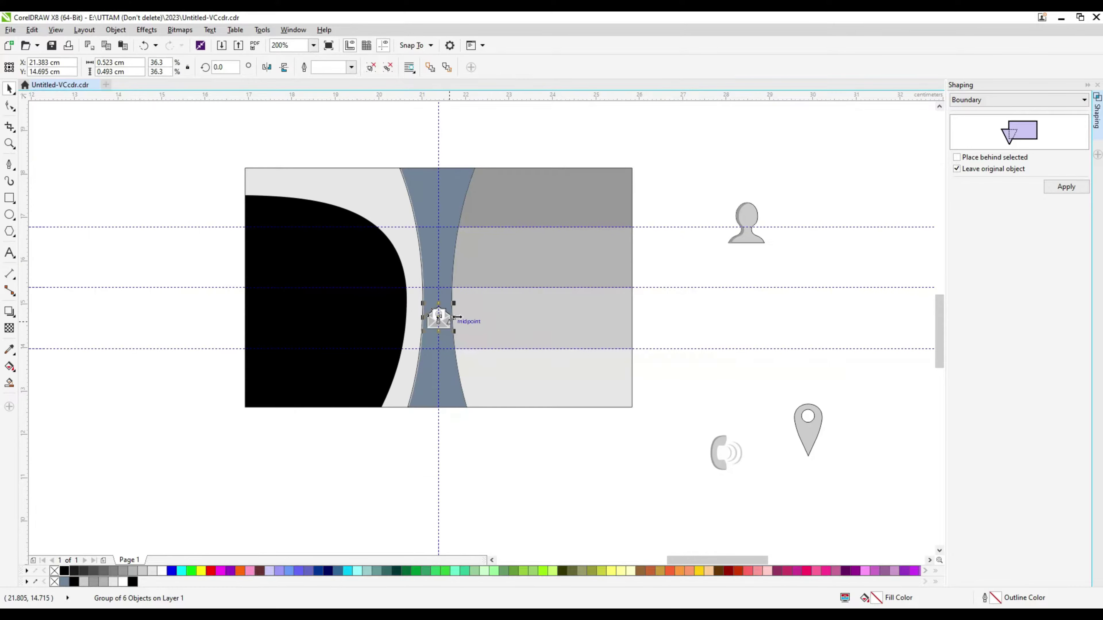
Return the envelope beside the icons and cut the blue-grey hourglass shape.
{"action": "key", "text": "ctrl+z"}
{"action": "left_click", "coordinate": [441, 326]}
{"action": "right_click", "coordinate": [448, 215]}
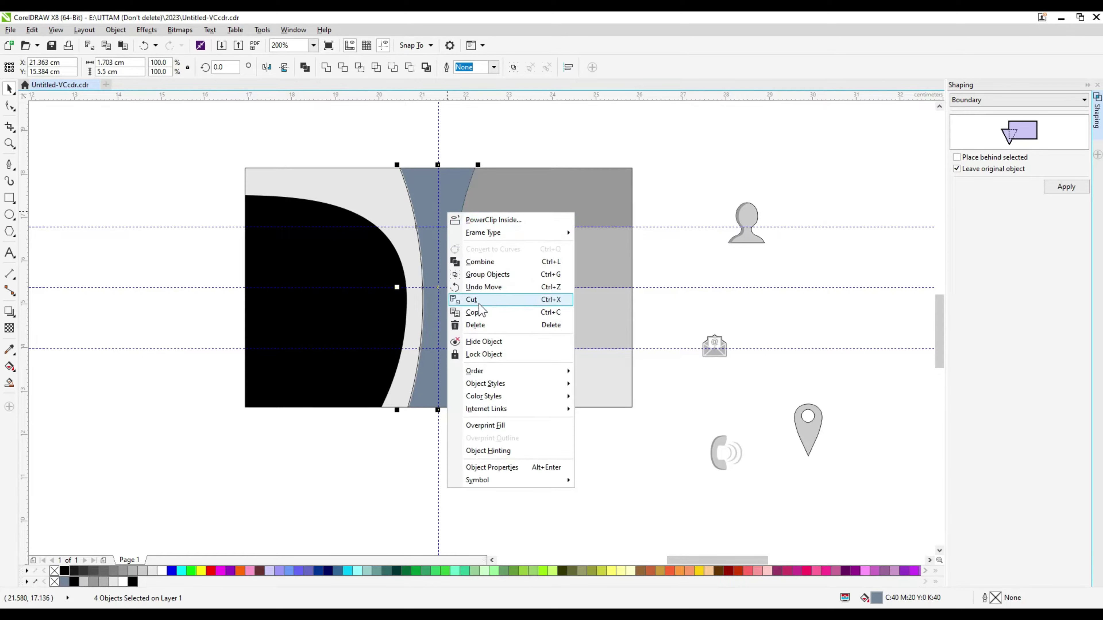
{"action": "left_click", "coordinate": [478, 294]}
Widen the remaining middle curve to 2.342 cm, undoing the vertical stretch.
{"action": "left_click", "coordinate": [454, 322]}
{"action": "left_click_drag", "start_coordinate": [471, 287], "coordinate": [489, 288]}
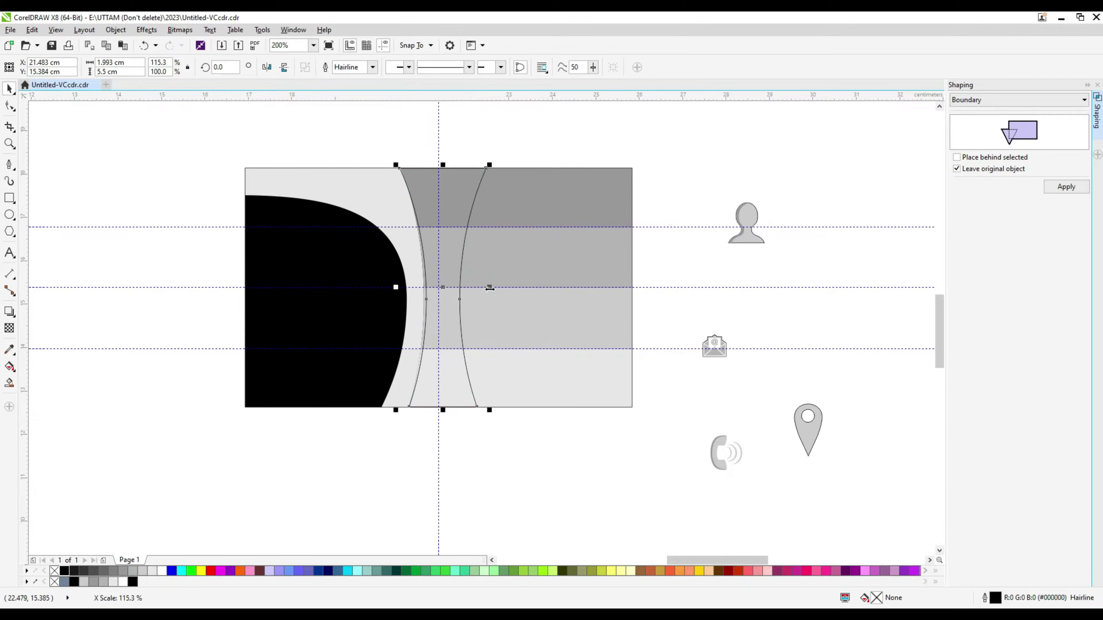
{"action": "left_click_drag", "start_coordinate": [398, 288], "coordinate": [391, 288]}
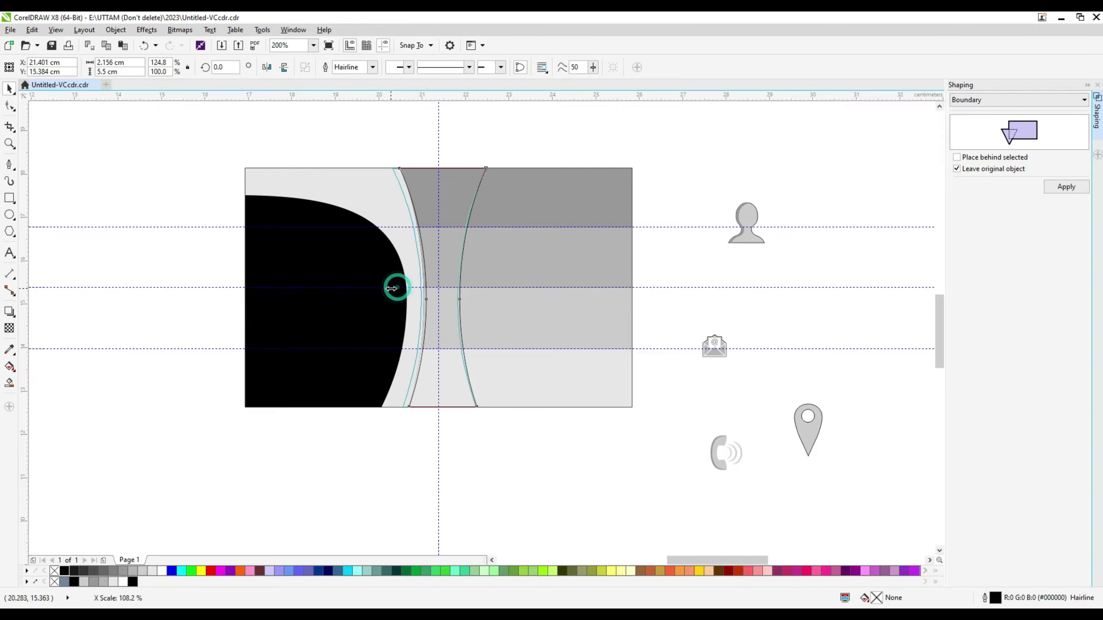
{"action": "left_click_drag", "start_coordinate": [492, 287], "coordinate": [494, 287]}
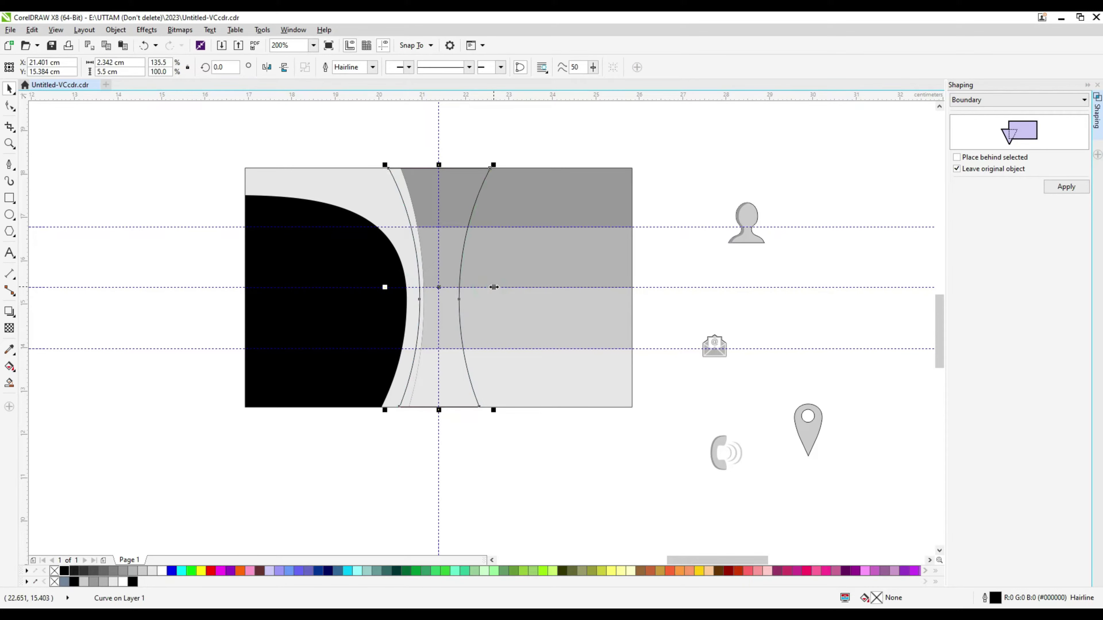
{"action": "left_click_drag", "start_coordinate": [438, 410], "coordinate": [440, 435]}
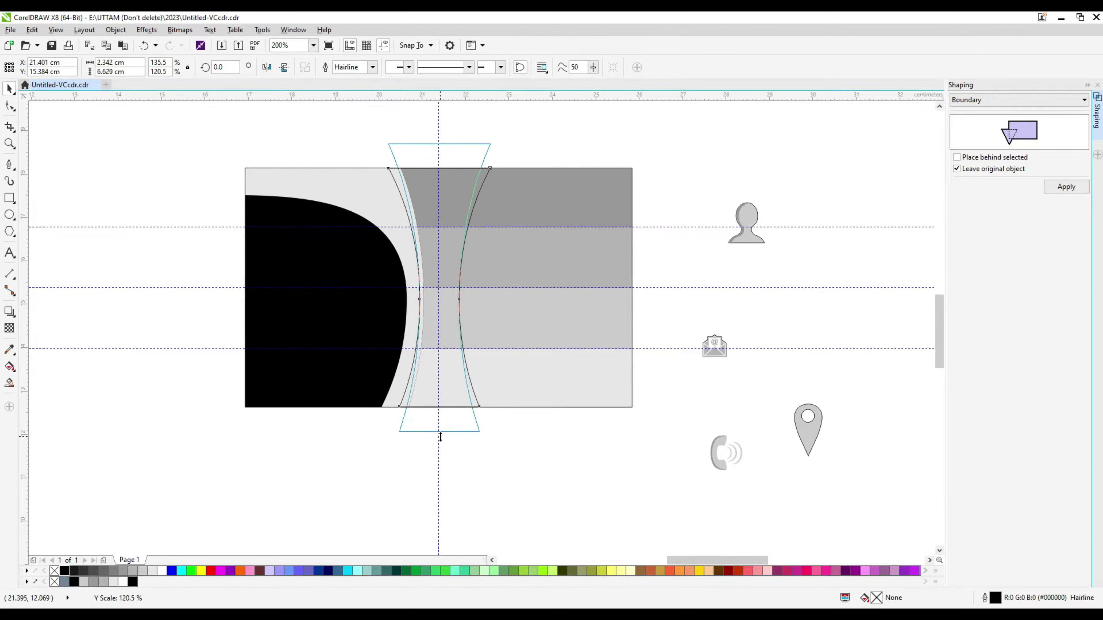
{"action": "key", "text": "ctrl+z"}
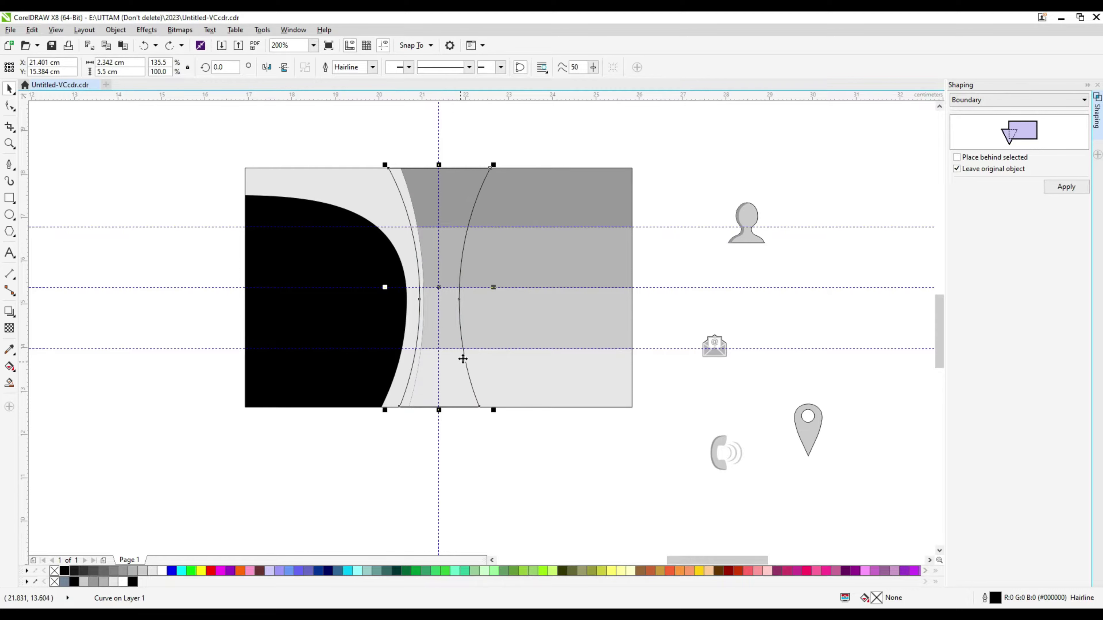
Fill the middle curved shape of the hourglass band blue-grey, discarding an accidental sliver fill.
{"action": "scroll", "coordinate": [463, 358], "scroll_direction": "up", "scroll_amount": 1}
{"action": "scroll", "coordinate": [445, 367], "scroll_direction": "down", "scroll_amount": 1}
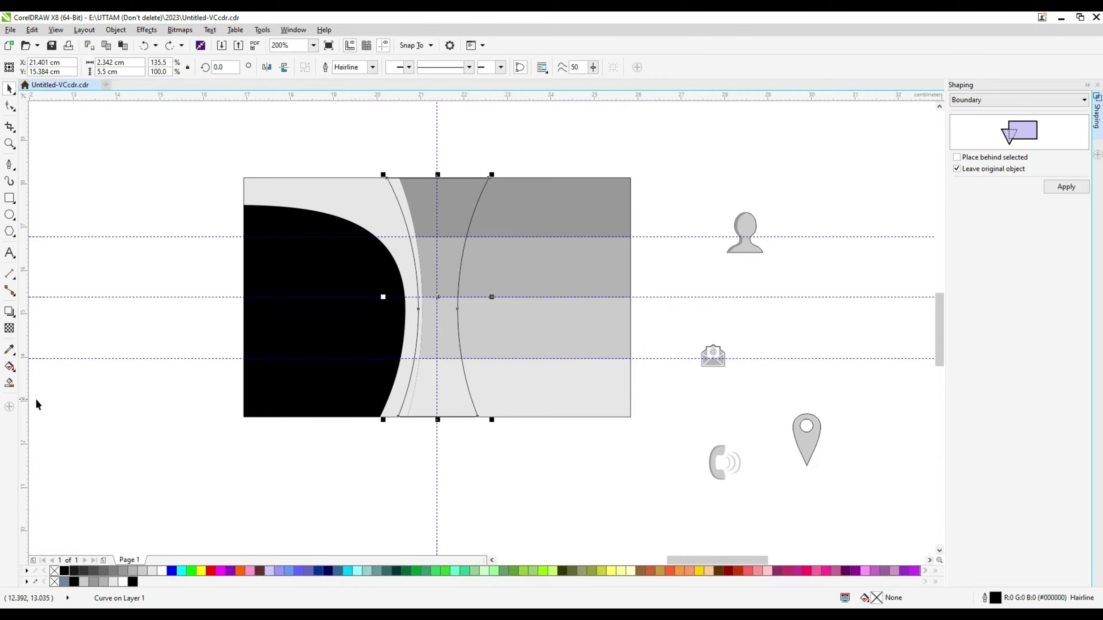
{"action": "left_click", "coordinate": [9, 382]}
{"action": "left_click", "coordinate": [410, 391]}
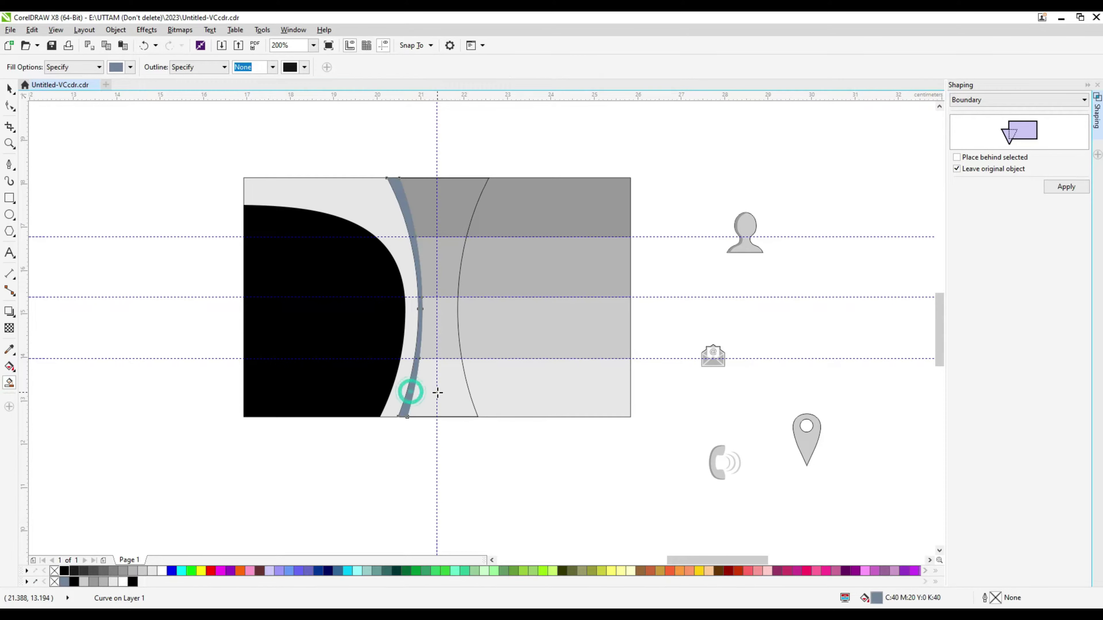
{"action": "key", "text": "ctrl+z"}
{"action": "key", "text": "space"}
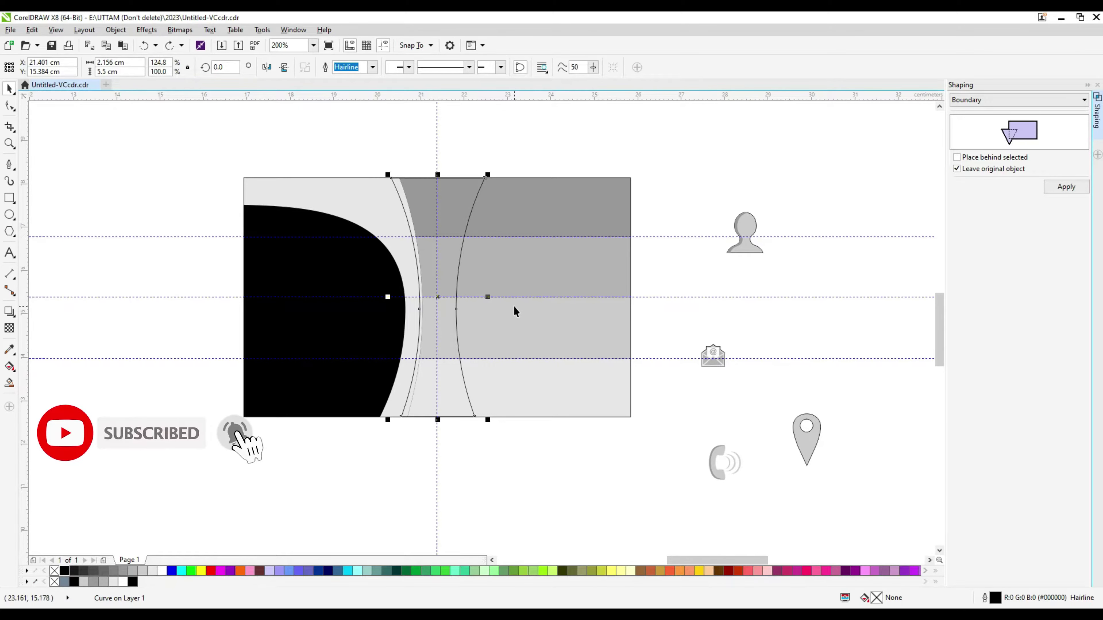
{"action": "scroll", "coordinate": [487, 297], "scroll_direction": "up", "scroll_amount": 2}
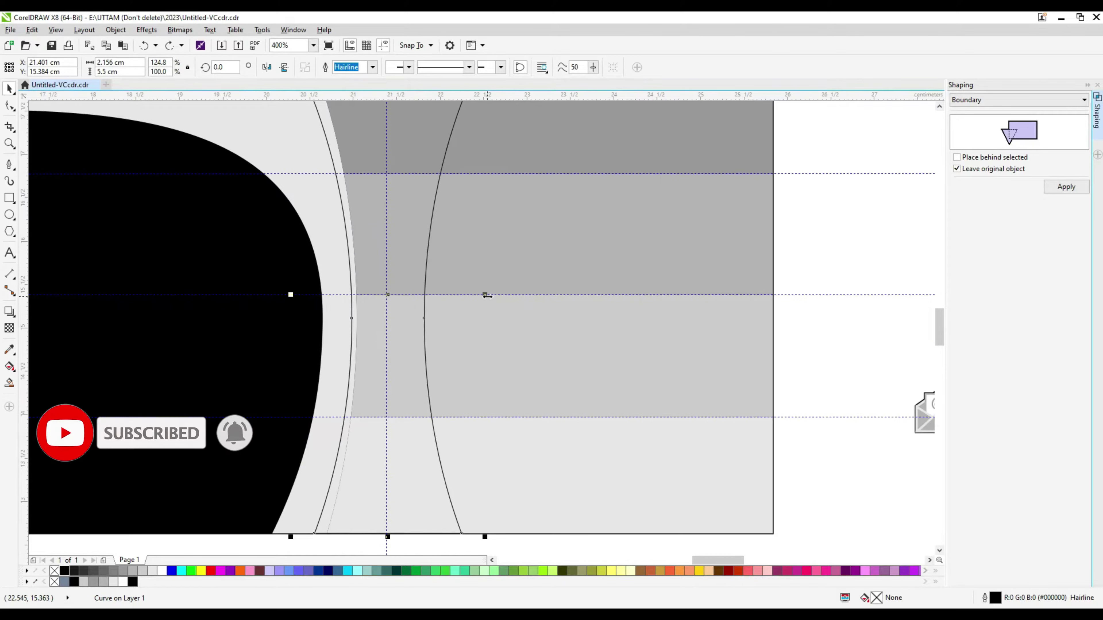
{"action": "left_click", "coordinate": [487, 299]}
{"action": "scroll", "coordinate": [418, 211], "scroll_direction": "down", "scroll_amount": 2}
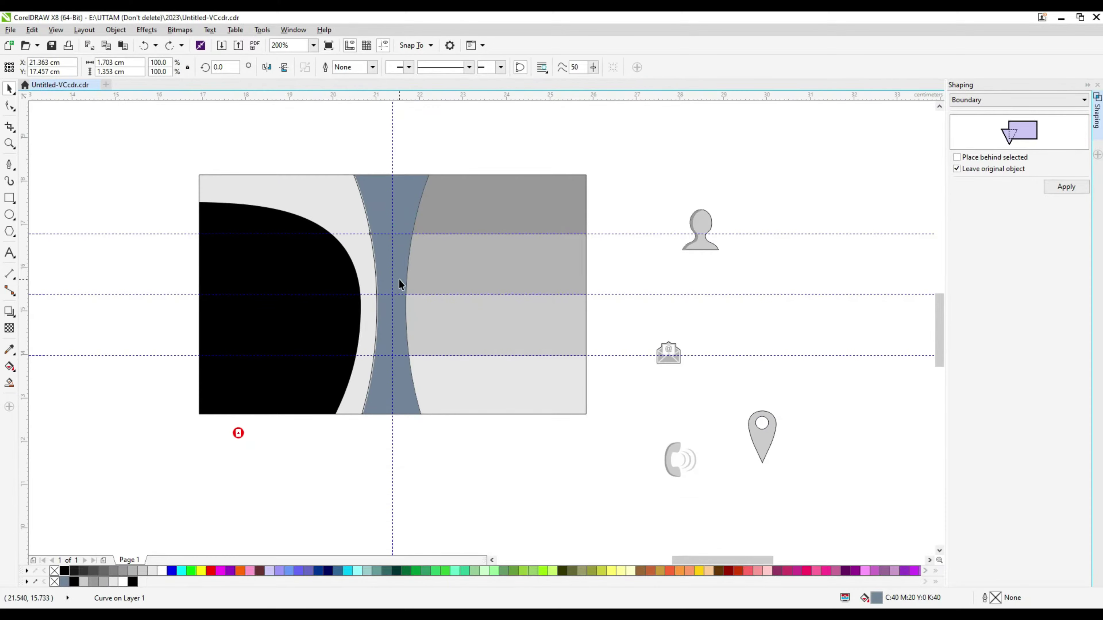
Group the four hourglass band pieces and stretch the group to 2.302 cm wide.
{"action": "left_click", "coordinate": [401, 211]}
{"action": "left_click", "coordinate": [475, 66]}
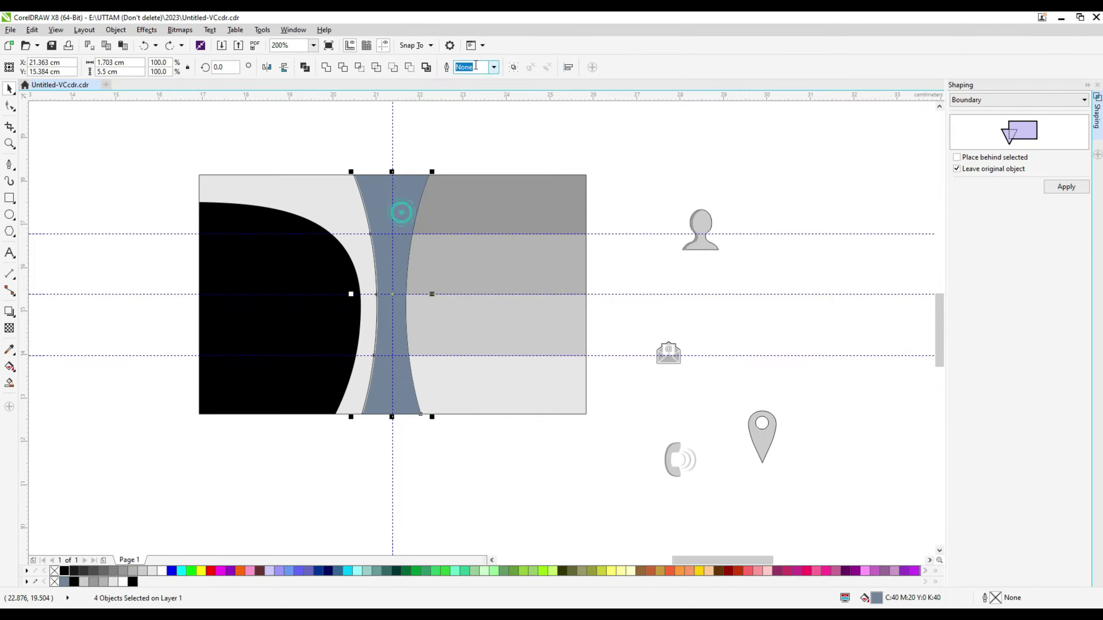
{"action": "key", "text": "ctrl+g"}
{"action": "scroll", "coordinate": [432, 295], "scroll_direction": "up", "scroll_amount": 2}
{"action": "left_click_drag", "start_coordinate": [430, 291], "coordinate": [449, 289]}
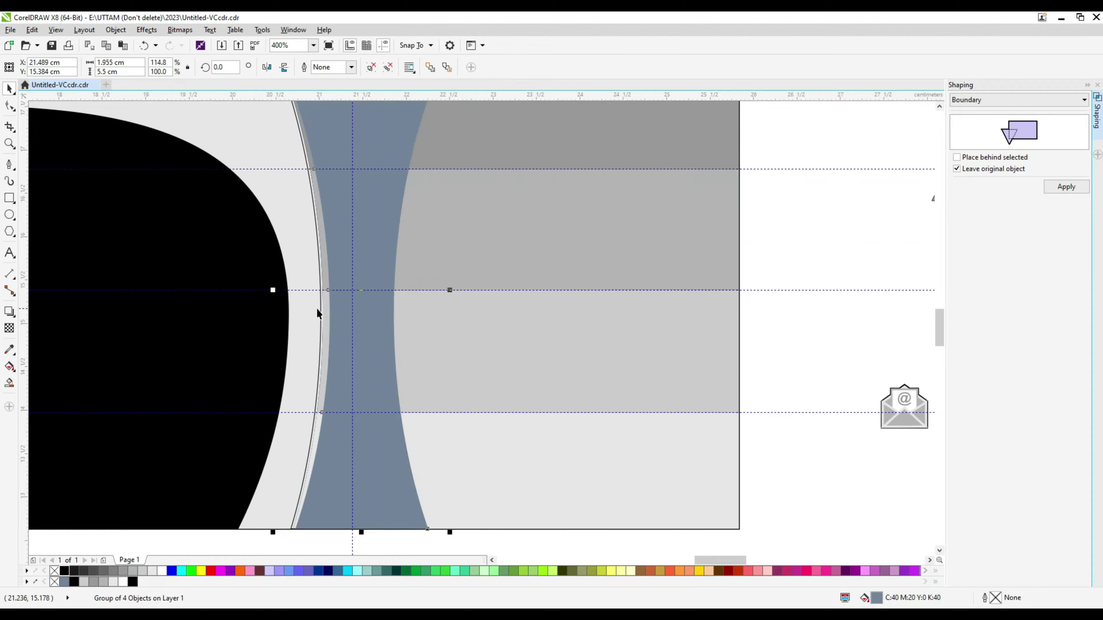
{"action": "left_click_drag", "start_coordinate": [273, 290], "coordinate": [243, 289]}
{"action": "scroll", "coordinate": [326, 302], "scroll_direction": "down", "scroll_amount": 2}
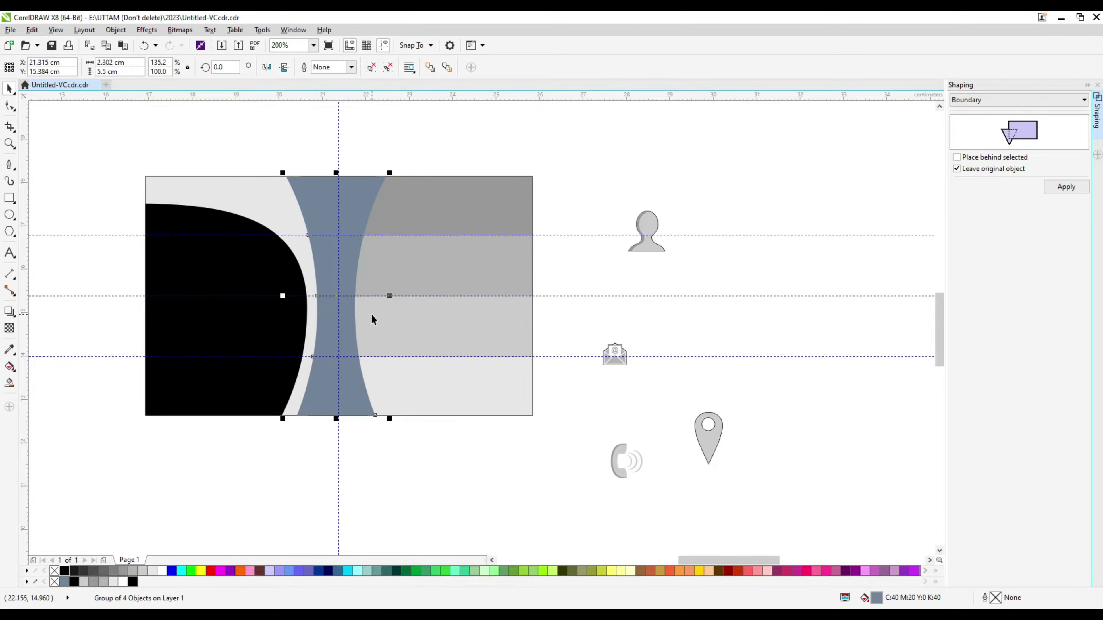
{"action": "left_click_drag", "start_coordinate": [390, 295], "coordinate": [423, 295]}
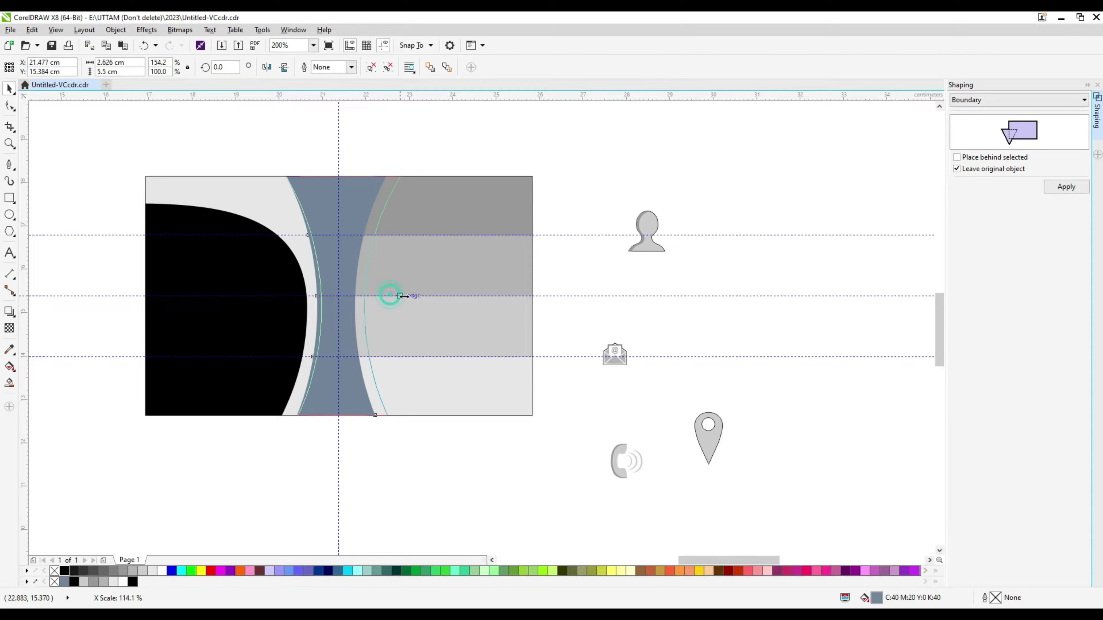
{"action": "key", "text": "ctrl+z"}
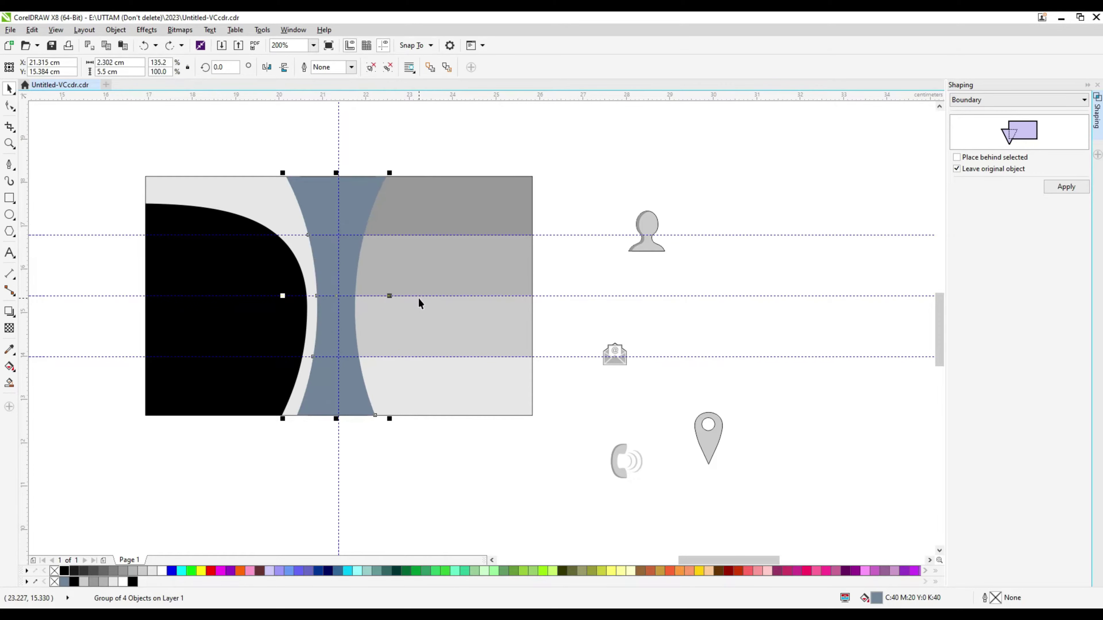
{"action": "left_click", "coordinate": [307, 394]}
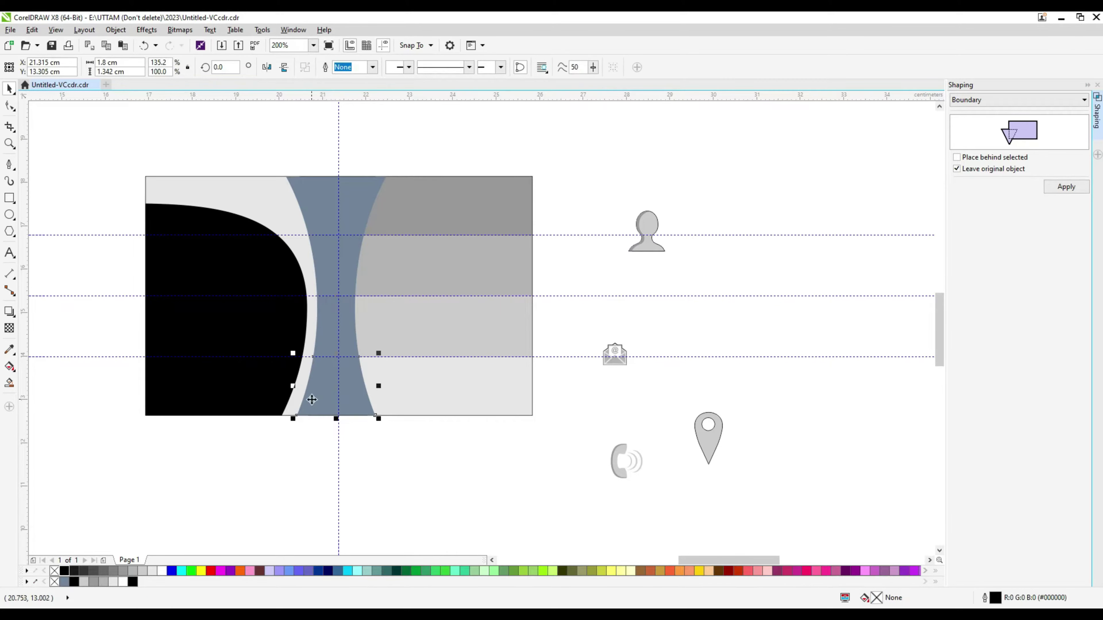
{"action": "left_click", "coordinate": [118, 571]}
{"action": "left_click", "coordinate": [336, 326]}
{"action": "left_click", "coordinate": [123, 570]}
{"action": "left_click", "coordinate": [337, 265]}
{"action": "left_click", "coordinate": [133, 571]}
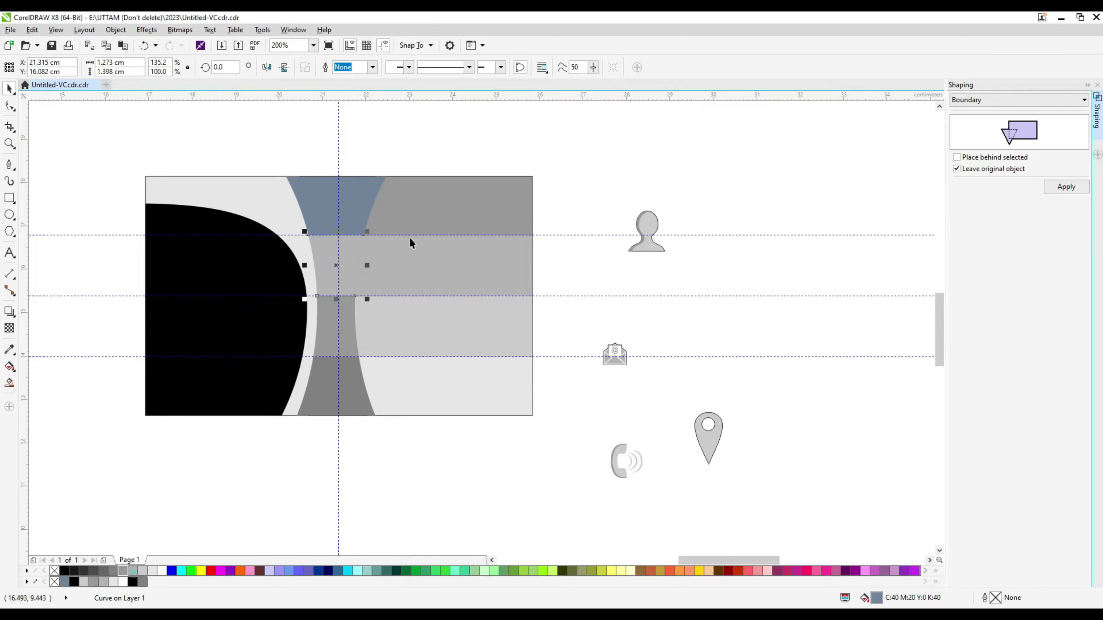
{"action": "left_click", "coordinate": [149, 571]}
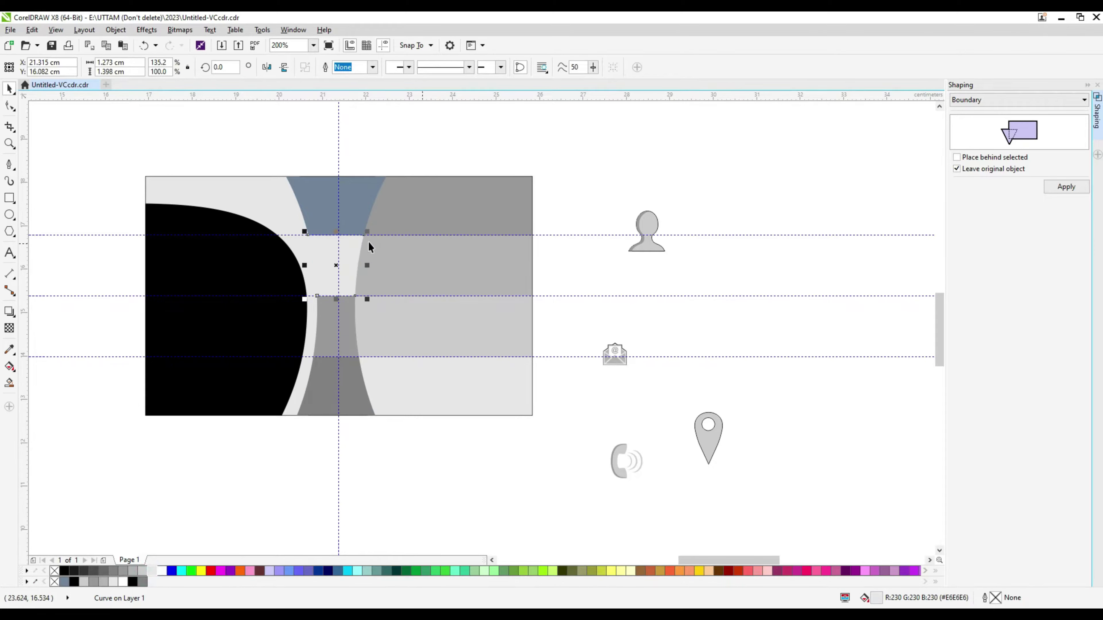
{"action": "left_click", "coordinate": [288, 228]}
{"action": "left_click", "coordinate": [103, 571]}
{"action": "left_click", "coordinate": [480, 159]}
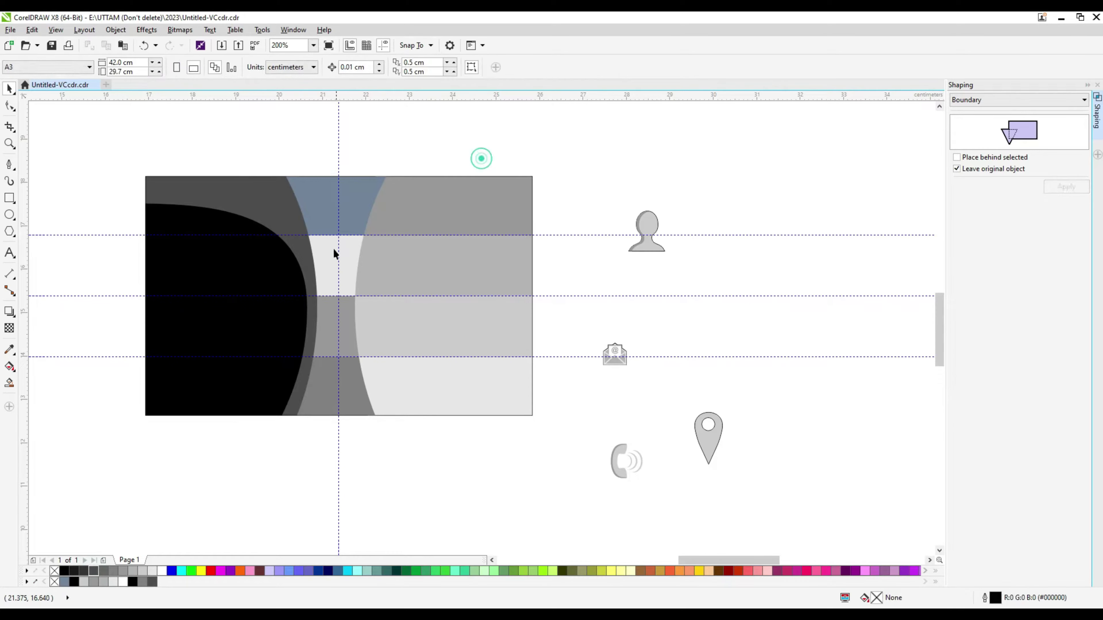
{"action": "left_click", "coordinate": [340, 213]}
{"action": "left_click", "coordinate": [126, 571]}
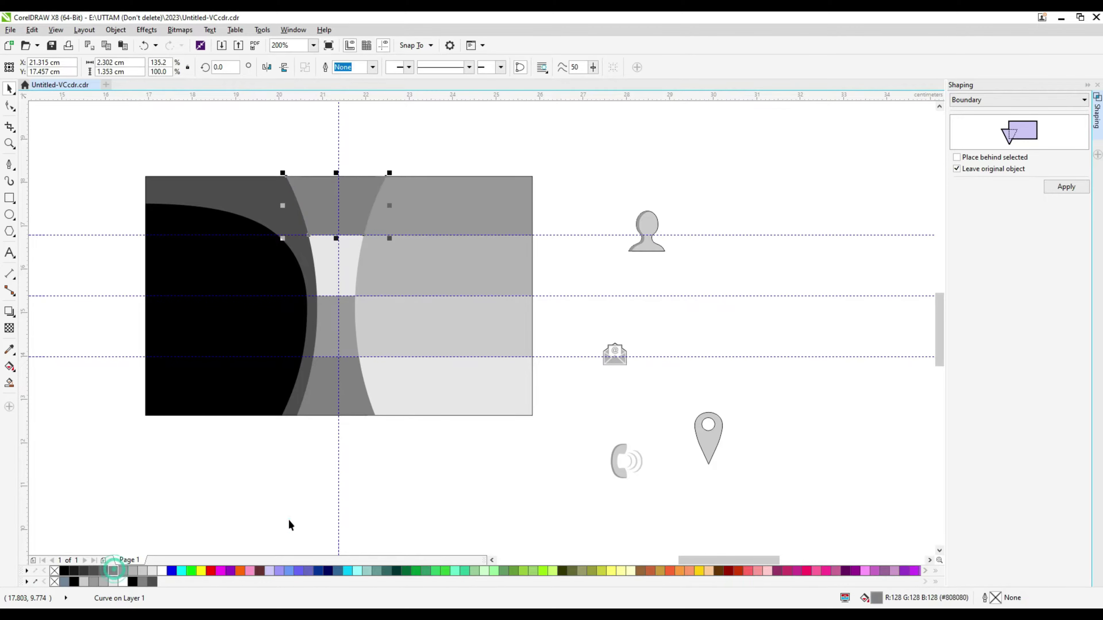
{"action": "scroll", "coordinate": [389, 424], "scroll_direction": "down", "scroll_amount": 2}
{"action": "scroll", "coordinate": [374, 431], "scroll_direction": "up", "scroll_amount": 2}
{"action": "left_click", "coordinate": [365, 251]}
{"action": "left_click", "coordinate": [143, 571]}
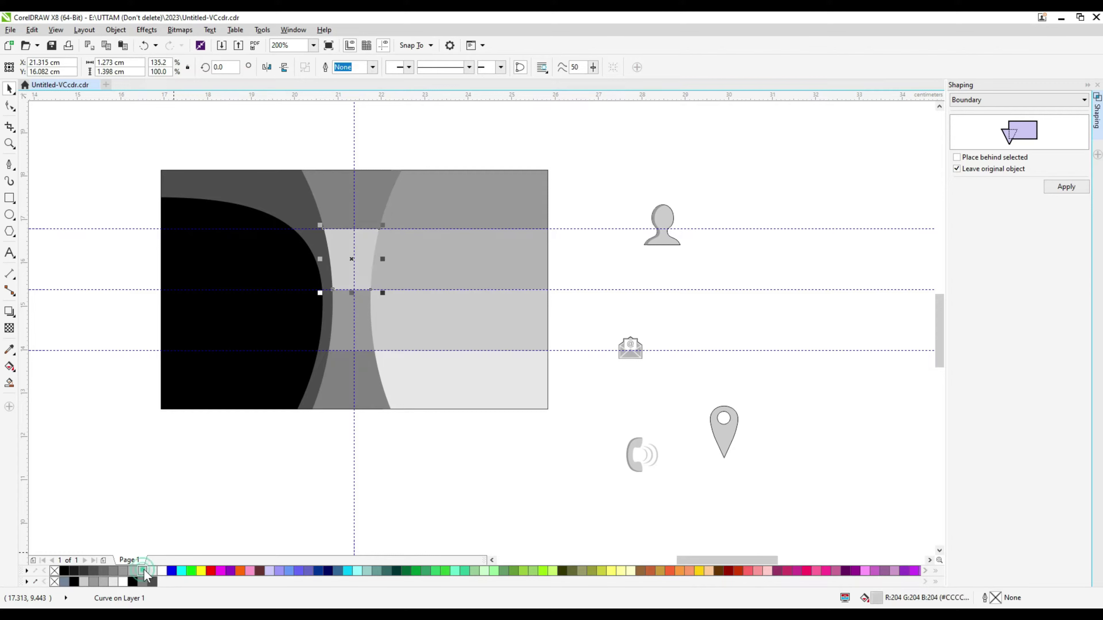
{"action": "left_click", "coordinate": [377, 445]}
{"action": "scroll", "coordinate": [395, 368], "scroll_direction": "down", "scroll_amount": 1}
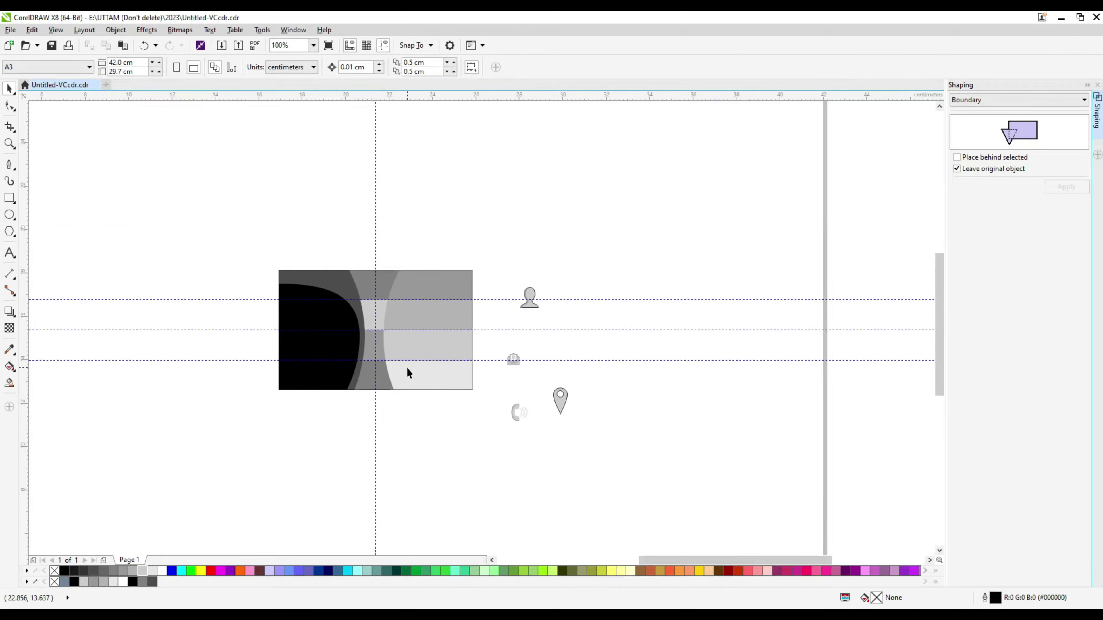
{"action": "left_click", "coordinate": [354, 386]}
{"action": "scroll", "coordinate": [390, 348], "scroll_direction": "up", "scroll_amount": 1}
{"action": "scroll", "coordinate": [413, 326], "scroll_direction": "up", "scroll_amount": 1}
{"action": "left_click_drag", "start_coordinate": [420, 319], "coordinate": [402, 323]}
{"action": "scroll", "coordinate": [391, 331], "scroll_direction": "down", "scroll_amount": 1}
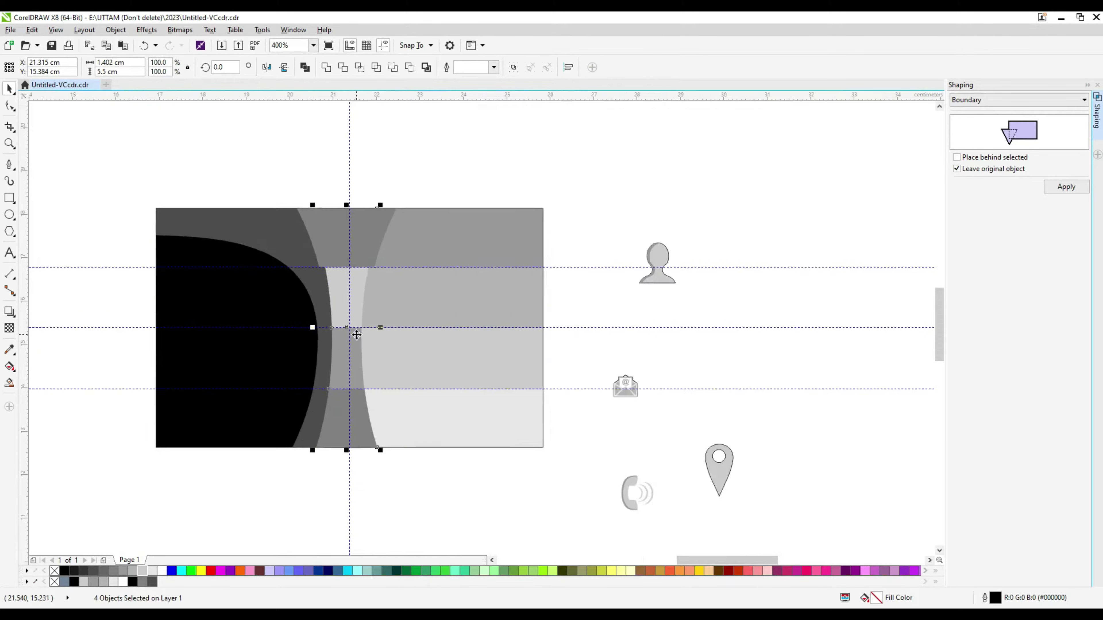
{"action": "scroll", "coordinate": [356, 333], "scroll_direction": "down", "scroll_amount": 1}
{"action": "left_click", "coordinate": [356, 333]}
Snap the envelope icon to the band centre on the horizontal middle guideline.
{"action": "left_click", "coordinate": [356, 338]}
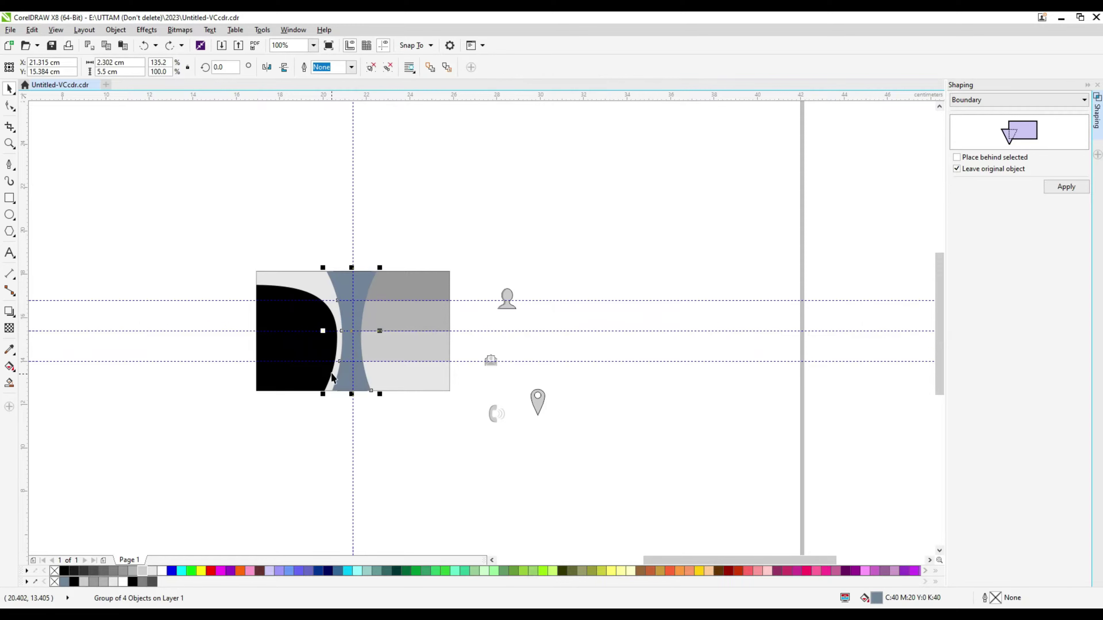
{"action": "scroll", "coordinate": [357, 338], "scroll_direction": "up", "scroll_amount": 1}
{"action": "key", "text": "ctrl+u"}
{"action": "scroll", "coordinate": [373, 323], "scroll_direction": "up", "scroll_amount": 1}
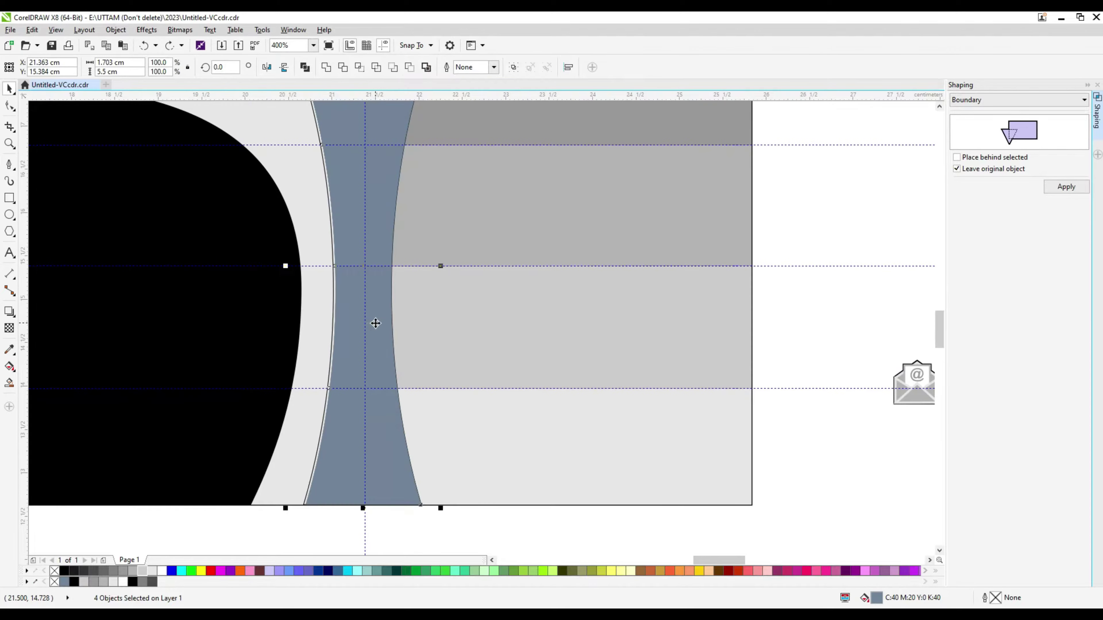
{"action": "mouse_move", "coordinate": [912, 382]}
{"action": "left_mouse_down"}
{"action": "mouse_move", "coordinate": [368, 323]}
{"action": "mouse_move", "coordinate": [368, 334]}
{"action": "left_mouse_up"}
{"action": "scroll", "coordinate": [368, 323], "scroll_direction": "up", "scroll_amount": 1}
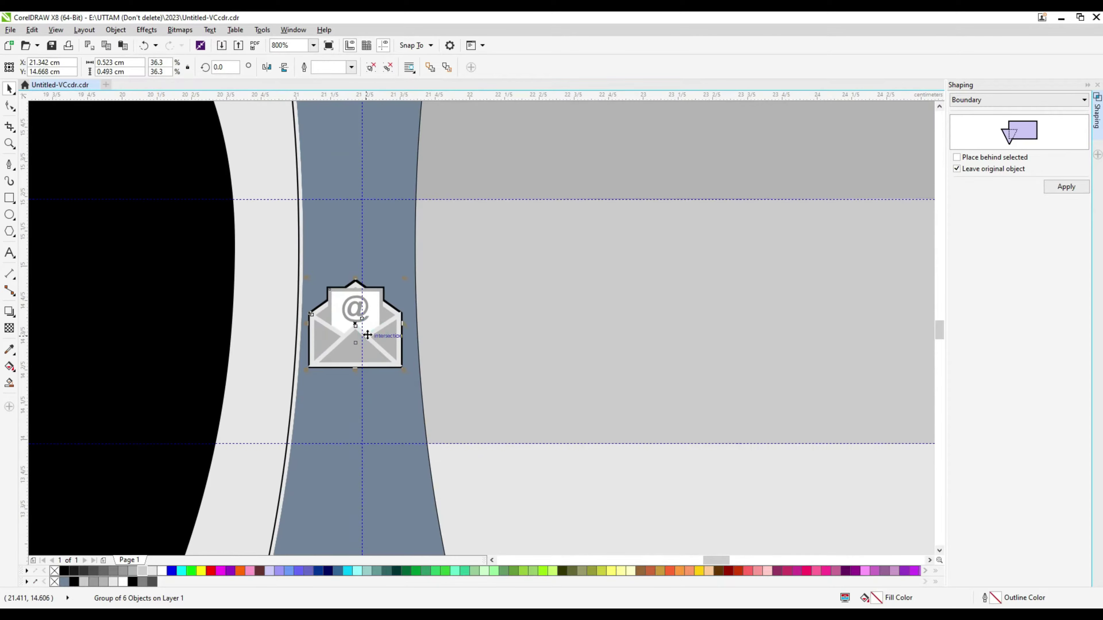
{"action": "scroll", "coordinate": [367, 333], "scroll_direction": "down", "scroll_amount": 2}
{"action": "left_click", "coordinate": [602, 286]}
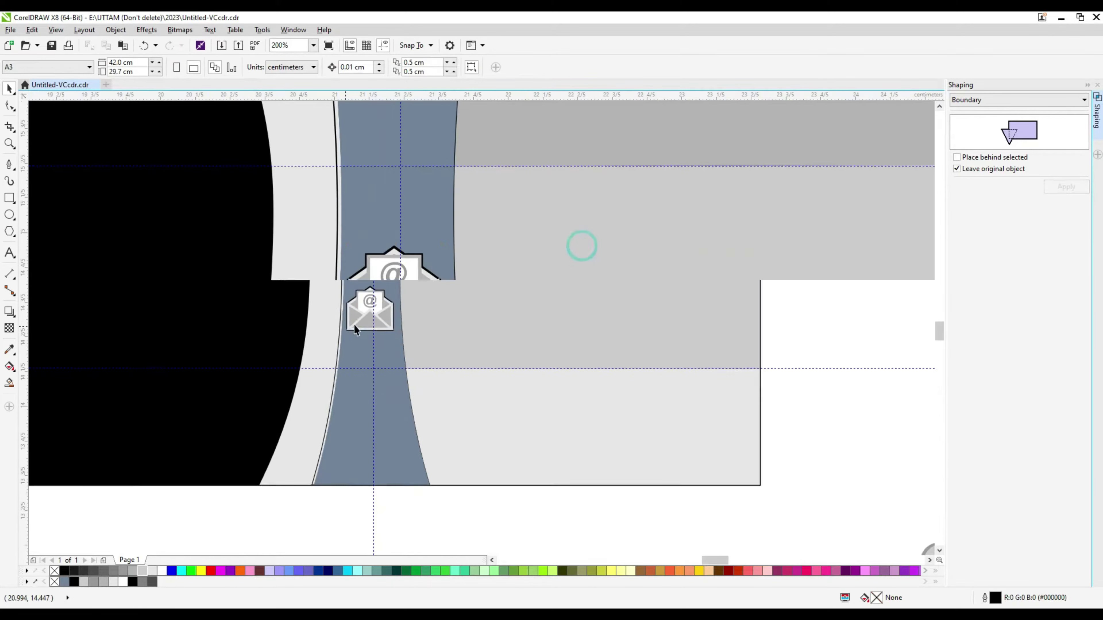
{"action": "scroll", "coordinate": [377, 336], "scroll_direction": "up", "scroll_amount": 1}
{"action": "left_click", "coordinate": [365, 325]}
{"action": "scroll", "coordinate": [365, 325], "scroll_direction": "up", "scroll_amount": 1}
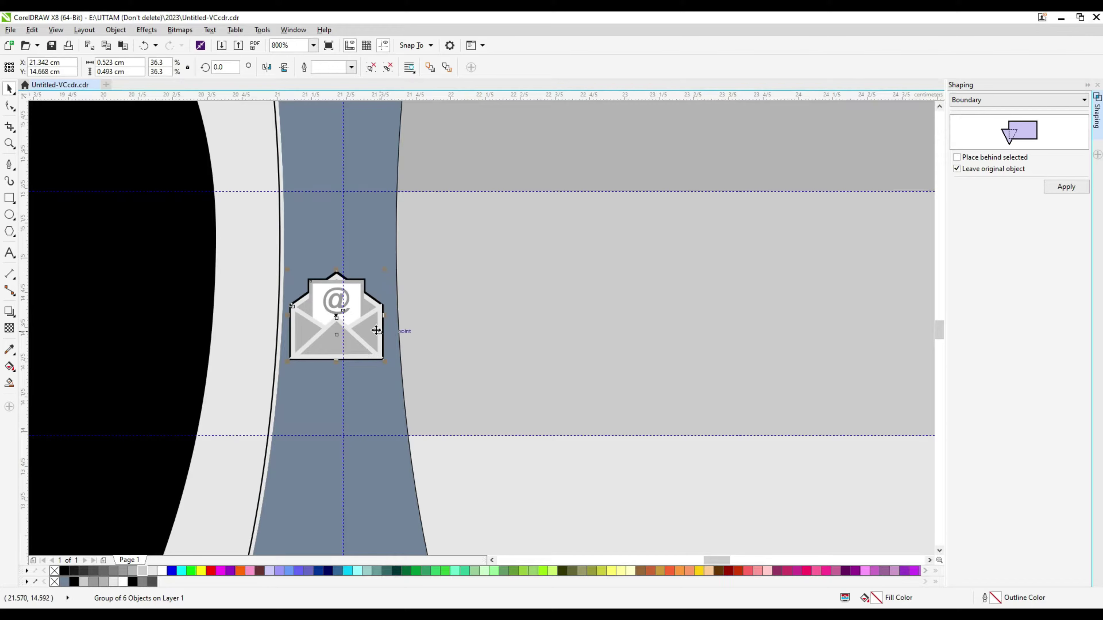
{"action": "scroll", "coordinate": [376, 331], "scroll_direction": "down", "scroll_amount": 3}
{"action": "left_click", "coordinate": [467, 315]}
Delete the stray thin curve lying beside the hourglass band.
{"action": "scroll", "coordinate": [361, 330], "scroll_direction": "up", "scroll_amount": 2}
{"action": "scroll", "coordinate": [415, 391], "scroll_direction": "down", "scroll_amount": 1}
{"action": "left_click", "coordinate": [402, 232]}
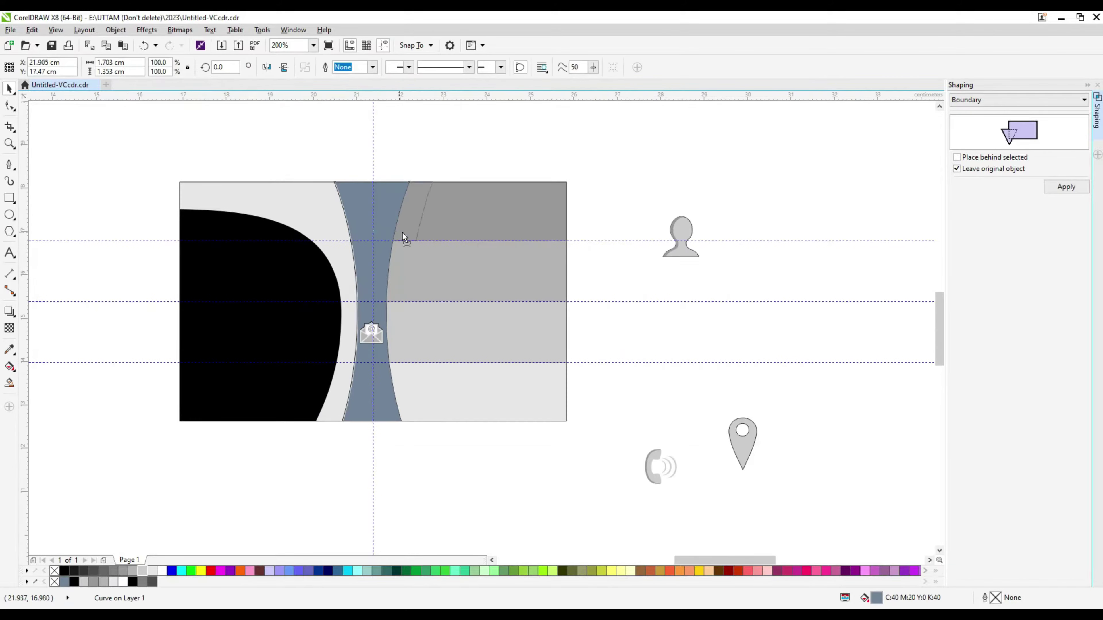
{"action": "scroll", "coordinate": [359, 418], "scroll_direction": "up", "scroll_amount": 2}
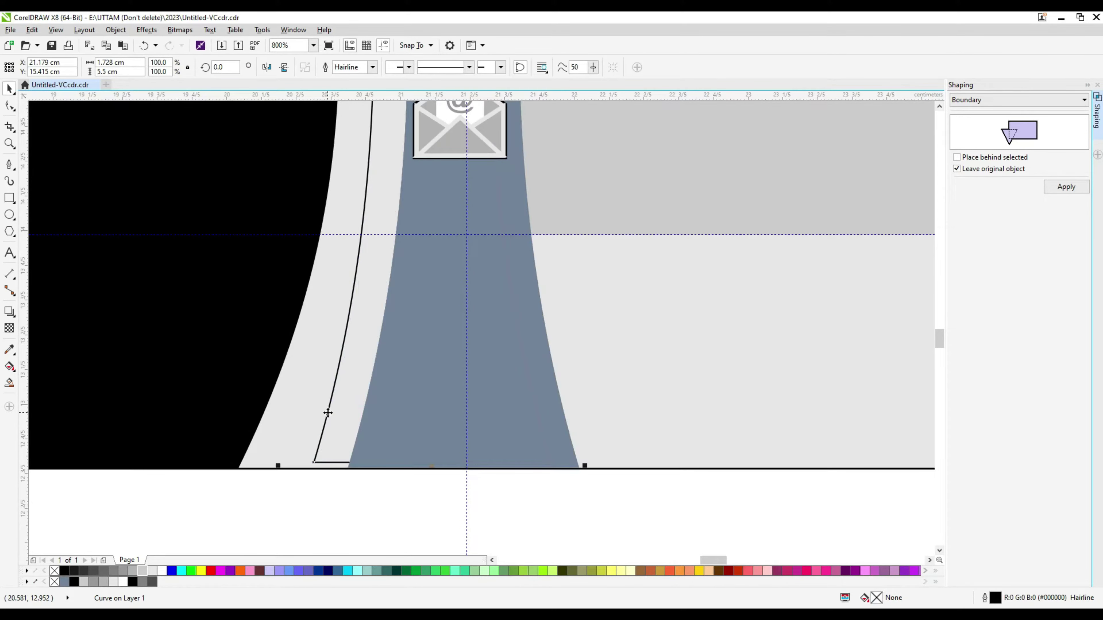
{"action": "right_click", "coordinate": [330, 411]}
{"action": "left_click", "coordinate": [381, 224]}
{"action": "scroll", "coordinate": [381, 224], "scroll_direction": "down", "scroll_amount": 2}
{"action": "left_click", "coordinate": [420, 227]}
{"action": "left_click", "coordinate": [480, 239]}
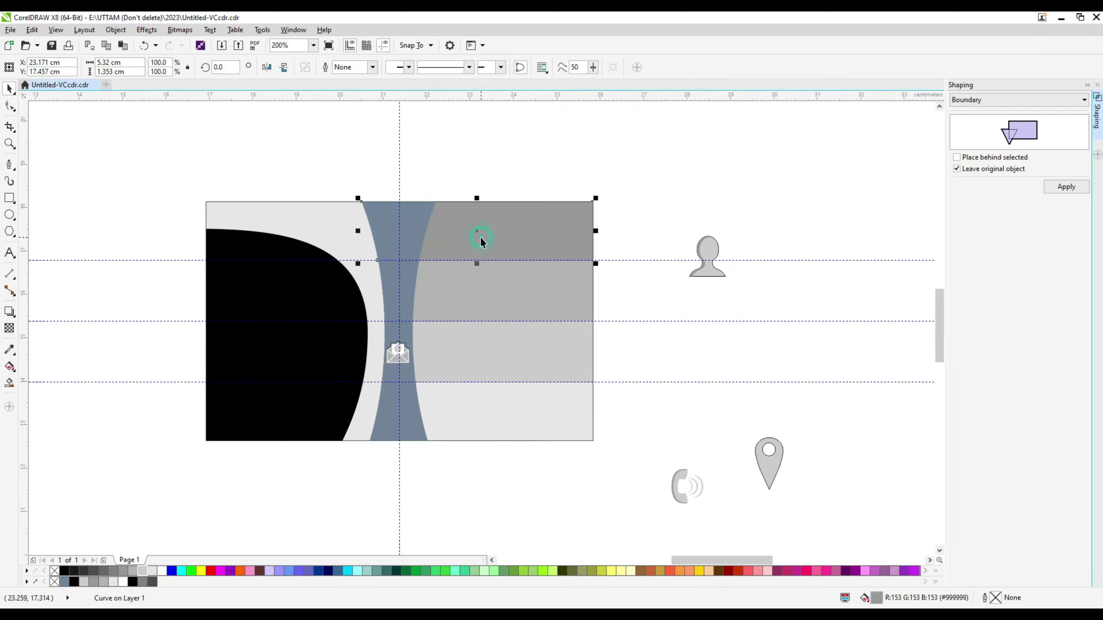
{"action": "left_click", "coordinate": [715, 252]}
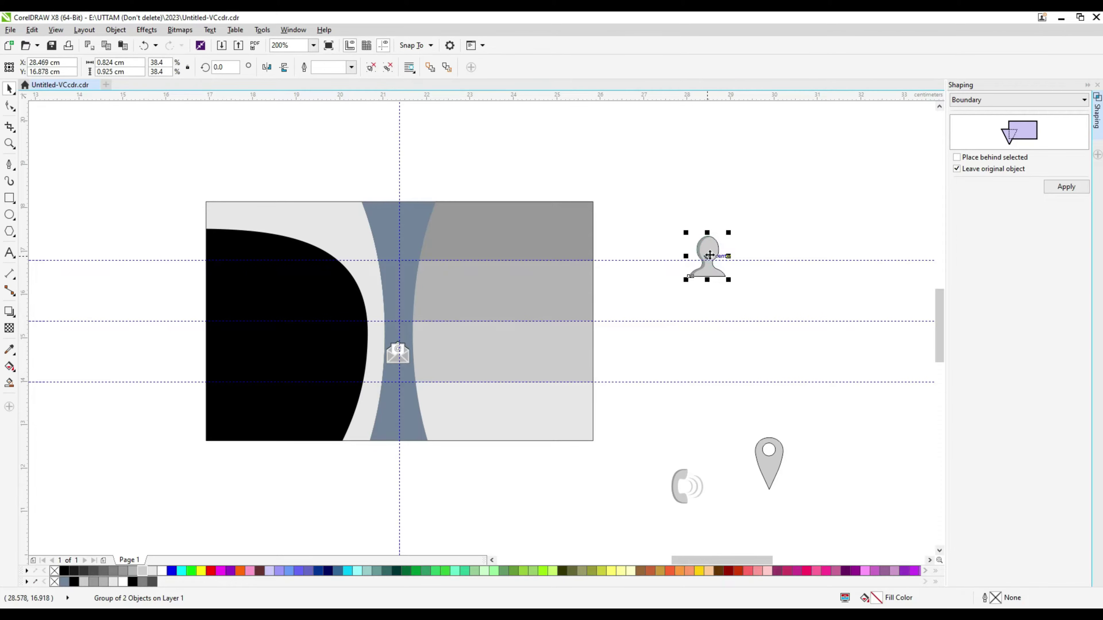
Move the person icon to the top of the band and fill the band light grey.
{"action": "left_click_drag", "start_coordinate": [414, 232], "coordinate": [408, 229]}
{"action": "left_click", "coordinate": [411, 380]}
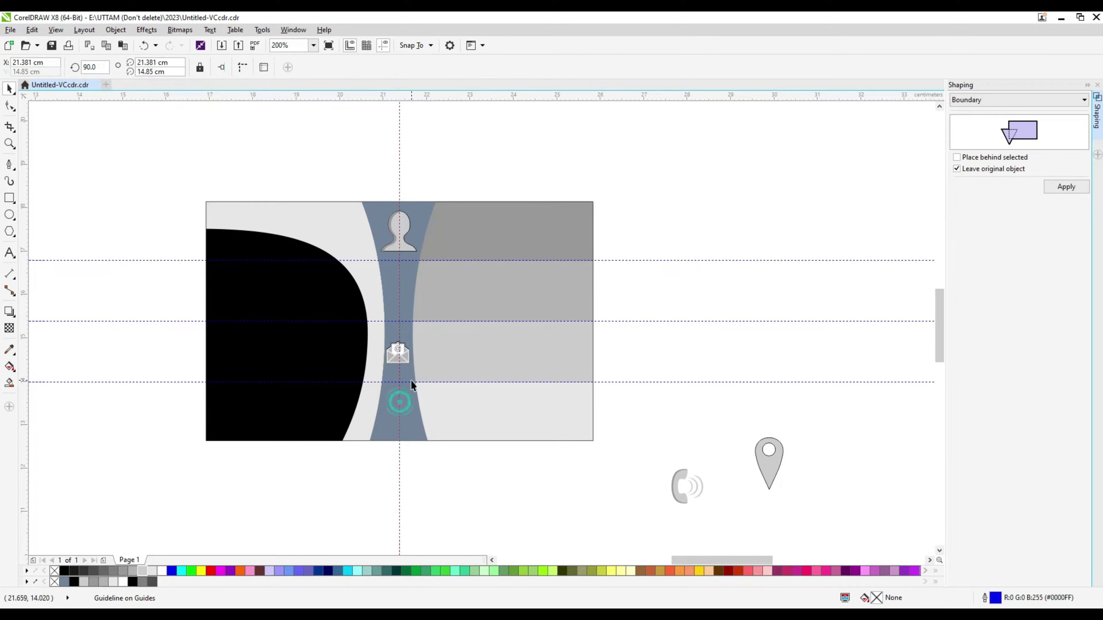
{"action": "left_click", "coordinate": [406, 351], "text": "shift"}
{"action": "left_click", "coordinate": [403, 291], "text": "shift"}
{"action": "left_click", "coordinate": [113, 583]}
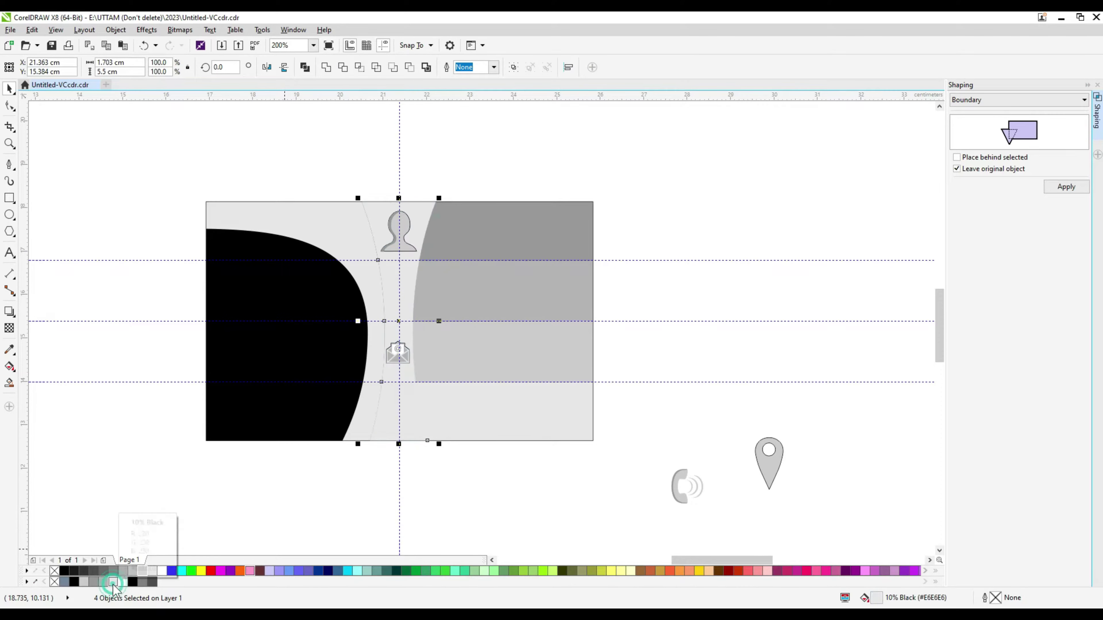
Fill the curve beside the black panel mid grey.
{"action": "left_click", "coordinate": [363, 250]}
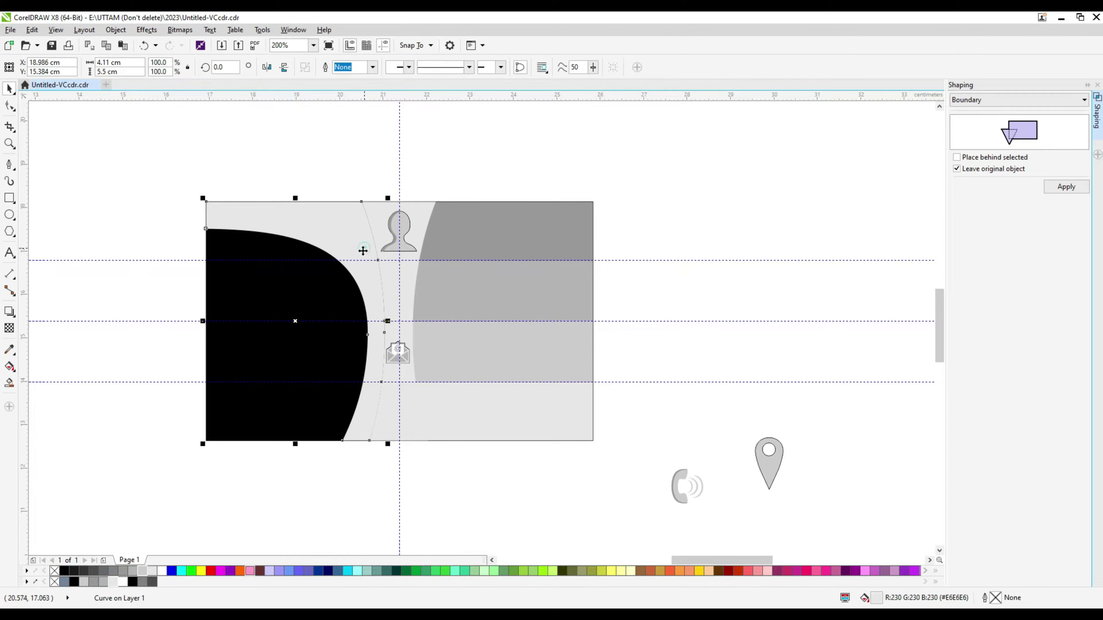
{"action": "left_click", "coordinate": [141, 582]}
{"action": "left_click", "coordinate": [491, 509]}
{"action": "scroll", "coordinate": [417, 203], "scroll_direction": "up", "scroll_amount": 1}
{"action": "left_click", "coordinate": [391, 230]}
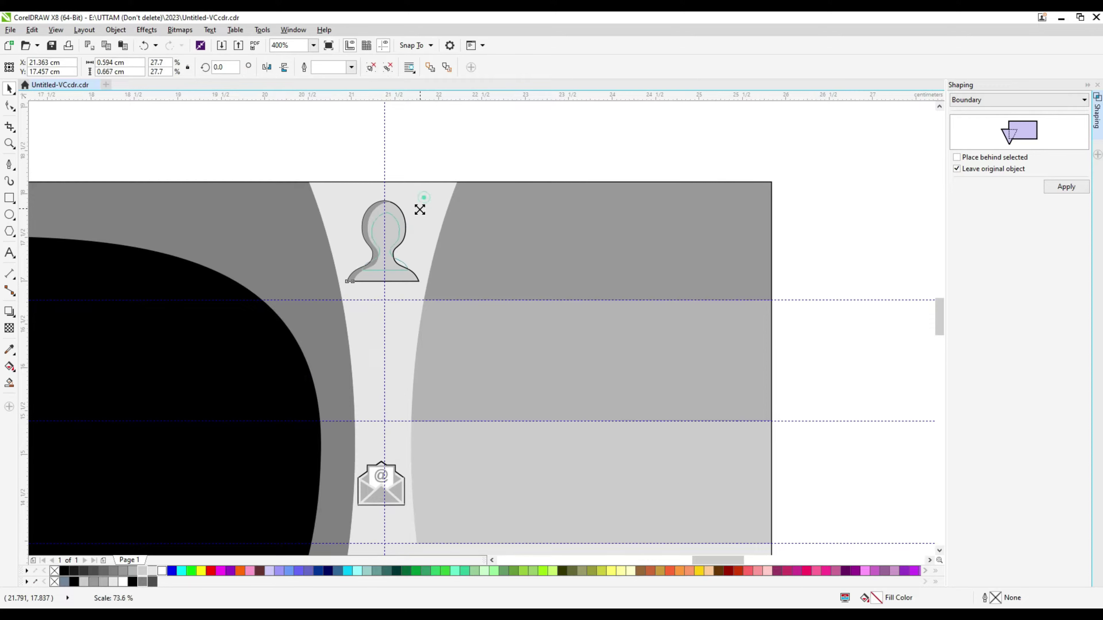
{"action": "scroll", "coordinate": [352, 252], "scroll_direction": "down", "scroll_amount": 1}
Place the phone and pin icons on the centre strip and fill the strip white.
{"action": "left_click_drag", "start_coordinate": [661, 500], "coordinate": [400, 328]}
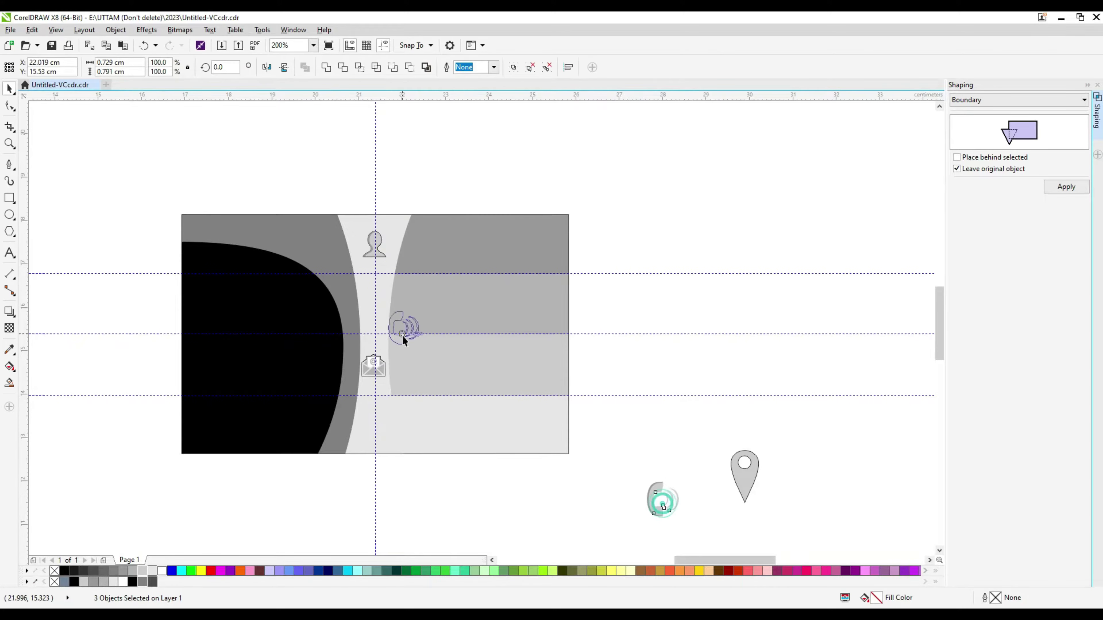
{"action": "left_click_drag", "start_coordinate": [744, 478], "coordinate": [374, 422]}
{"action": "left_click", "coordinate": [429, 421]}
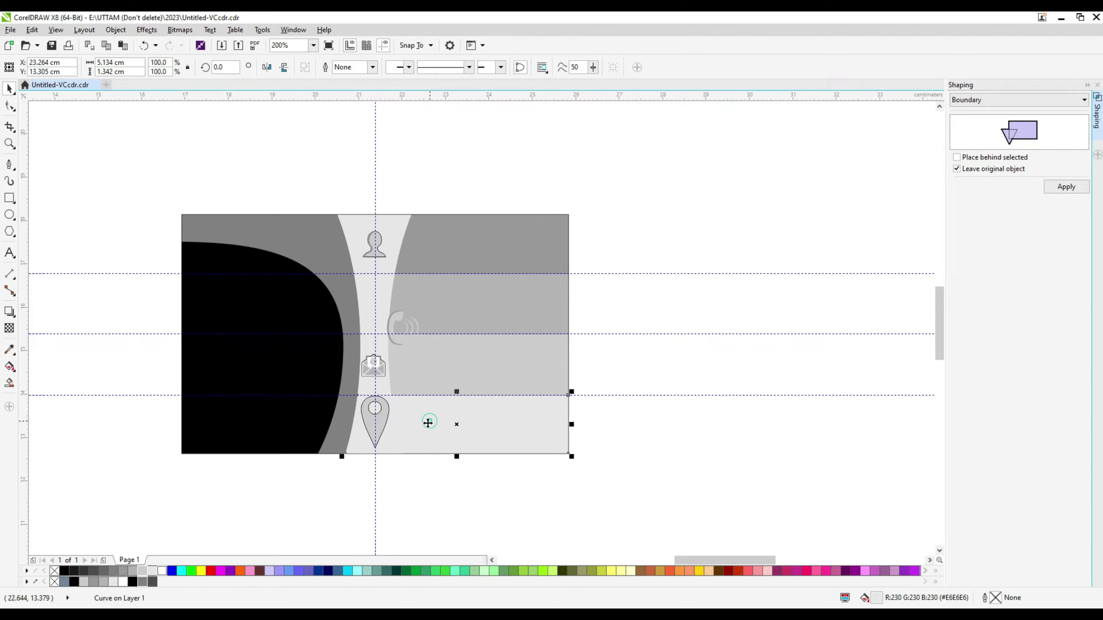
{"action": "left_click", "coordinate": [357, 450]}
{"action": "left_click", "coordinate": [161, 571]}
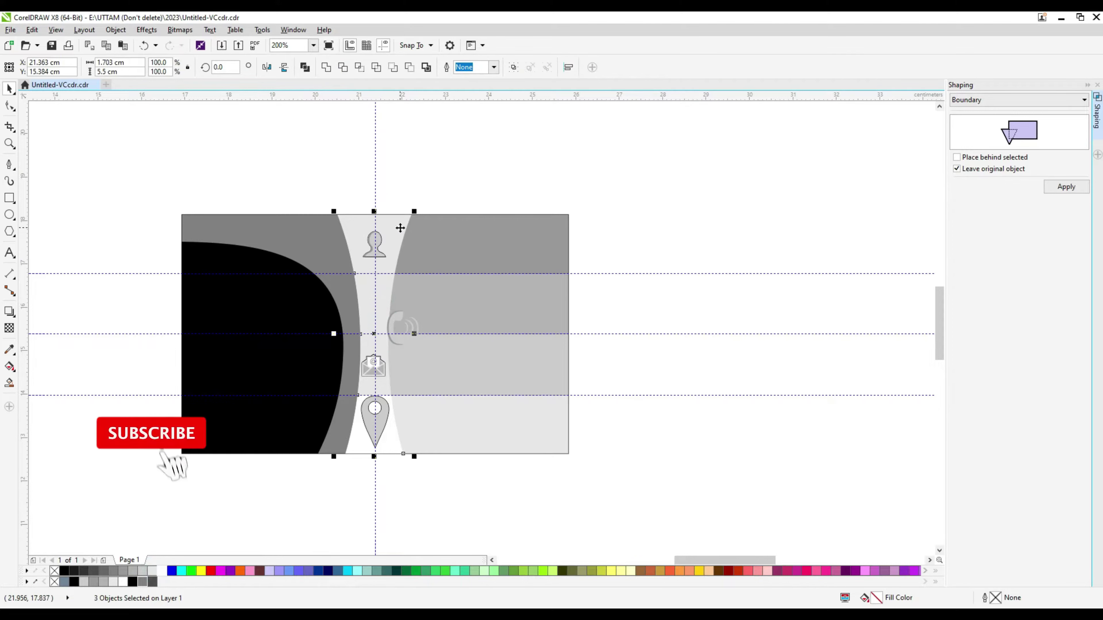
{"action": "left_click", "coordinate": [618, 445]}
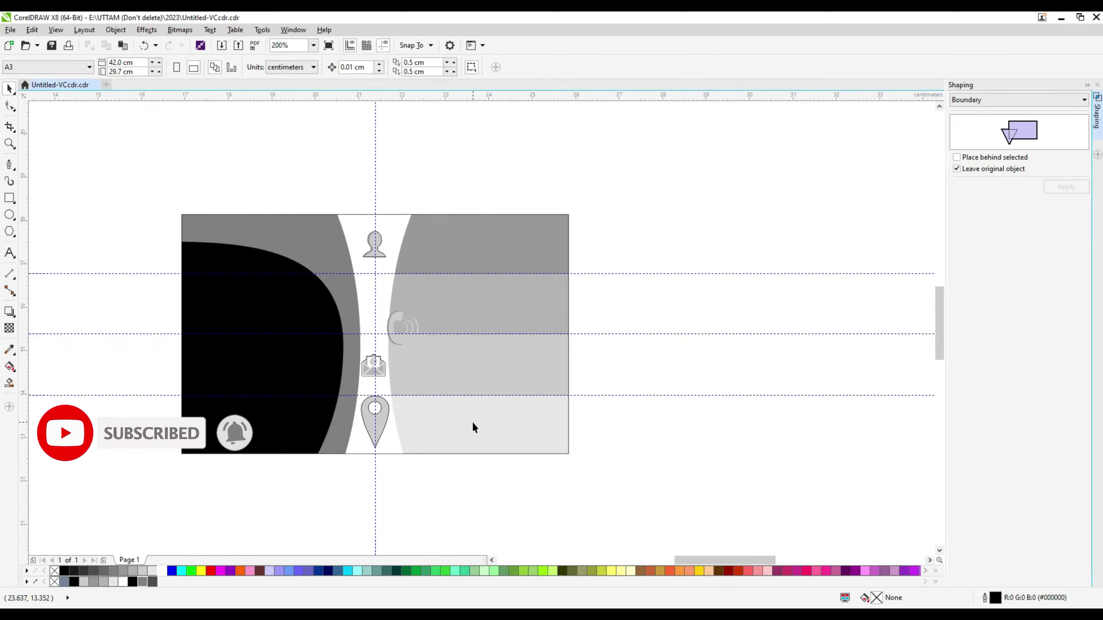
Shrink the phone icon, tilt it about 18 degrees, and group its three pieces.
{"action": "left_click_drag", "start_coordinate": [399, 318], "coordinate": [378, 316]}
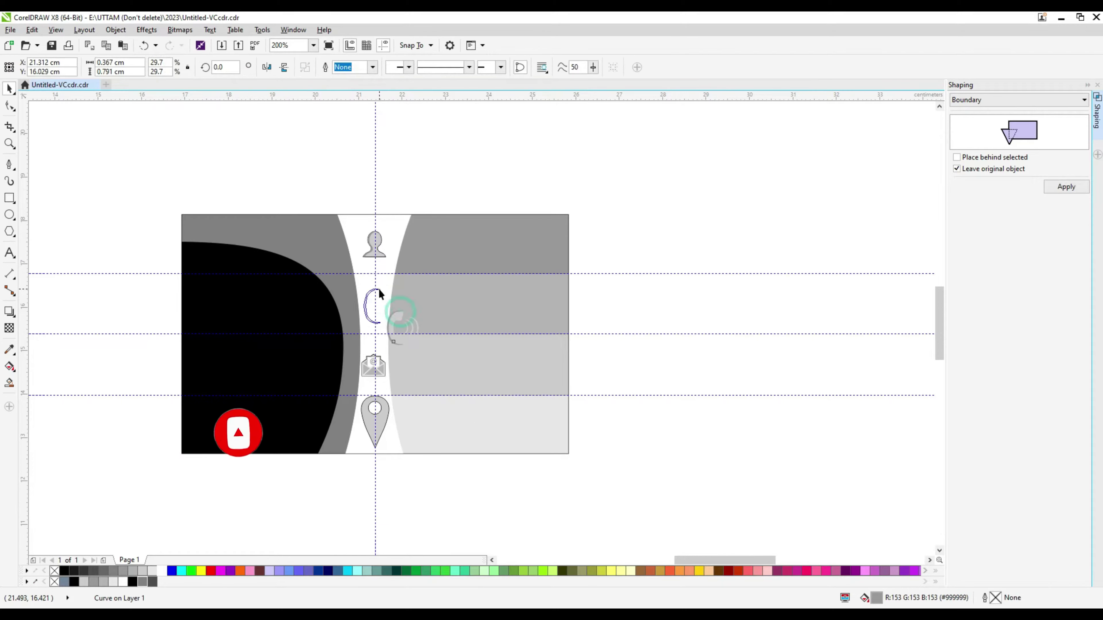
{"action": "left_click_drag", "start_coordinate": [625, 283], "coordinate": [362, 331]}
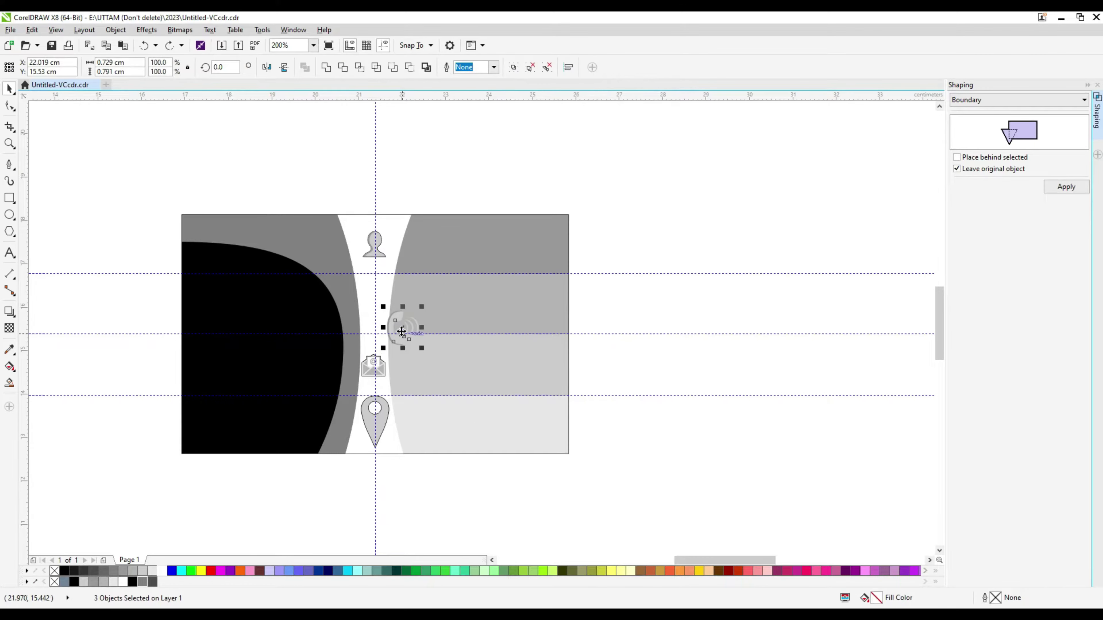
{"action": "scroll", "coordinate": [373, 304], "scroll_direction": "up", "scroll_amount": 2}
{"action": "left_click_drag", "start_coordinate": [424, 238], "coordinate": [393, 260]}
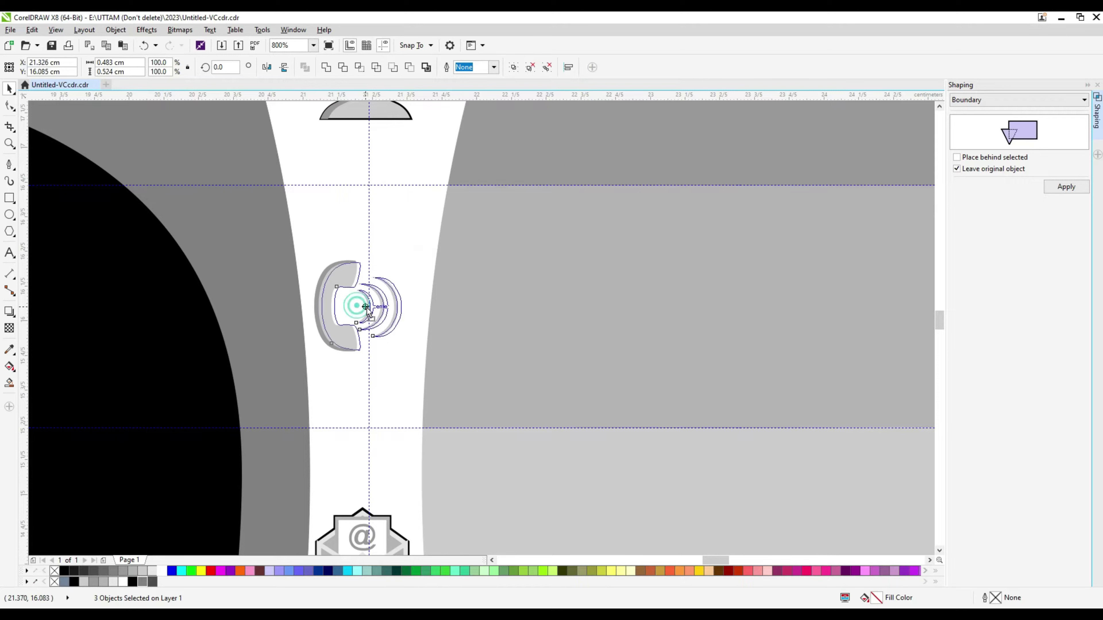
{"action": "left_click", "coordinate": [364, 308]}
{"action": "left_click_drag", "start_coordinate": [407, 358], "coordinate": [366, 350]}
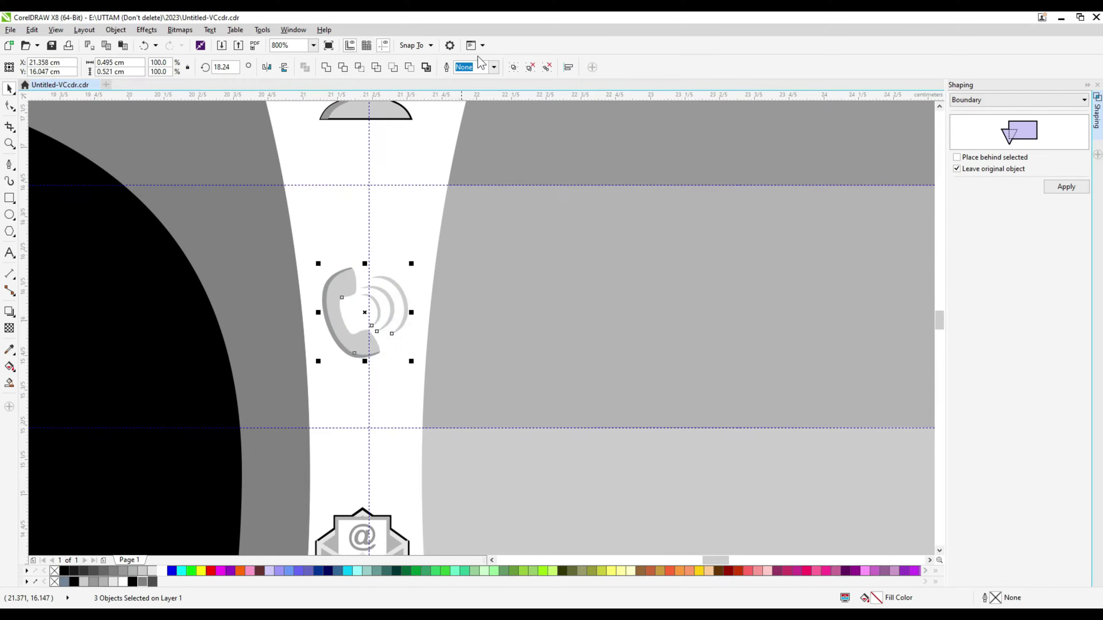
{"action": "left_click", "coordinate": [513, 67]}
{"action": "scroll", "coordinate": [360, 312], "scroll_direction": "down", "scroll_amount": 2}
{"action": "left_click", "coordinate": [638, 320]}
Shrink the envelope icon slightly and reposition it within the band.
{"action": "left_click", "coordinate": [353, 443]}
{"action": "scroll", "coordinate": [352, 443], "scroll_direction": "up", "scroll_amount": 3}
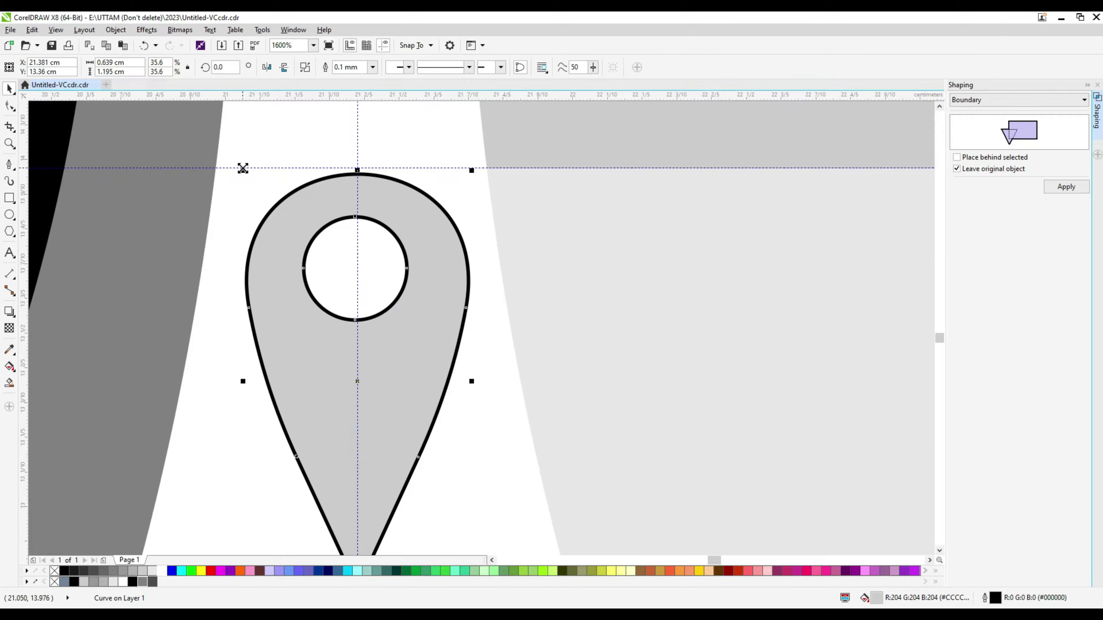
{"action": "scroll", "coordinate": [246, 278], "scroll_direction": "down", "scroll_amount": 1}
{"action": "scroll", "coordinate": [401, 434], "scroll_direction": "down", "scroll_amount": 2}
{"action": "left_click", "coordinate": [362, 291]}
{"action": "scroll", "coordinate": [365, 304], "scroll_direction": "up", "scroll_amount": 2}
{"action": "left_click_drag", "start_coordinate": [303, 216], "coordinate": [315, 226]}
{"action": "scroll", "coordinate": [352, 261], "scroll_direction": "up", "scroll_amount": 2}
{"action": "left_click_drag", "start_coordinate": [347, 263], "coordinate": [350, 244]}
{"action": "scroll", "coordinate": [350, 243], "scroll_direction": "down", "scroll_amount": 2}
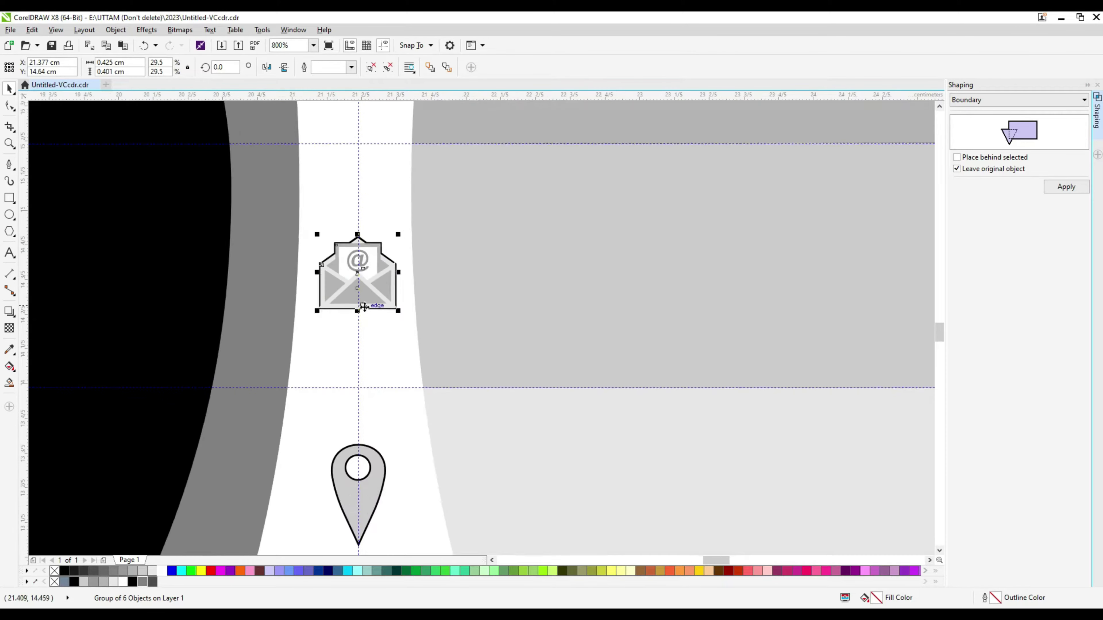
{"action": "scroll", "coordinate": [364, 306], "scroll_direction": "down", "scroll_amount": 2}
{"action": "scroll", "coordinate": [549, 256], "scroll_direction": "down", "scroll_amount": 2}
Scale the person icon down to about 92%.
{"action": "left_click", "coordinate": [653, 234]}
{"action": "scroll", "coordinate": [386, 243], "scroll_direction": "up", "scroll_amount": 3}
{"action": "left_click", "coordinate": [351, 241]}
{"action": "scroll", "coordinate": [338, 248], "scroll_direction": "up", "scroll_amount": 1}
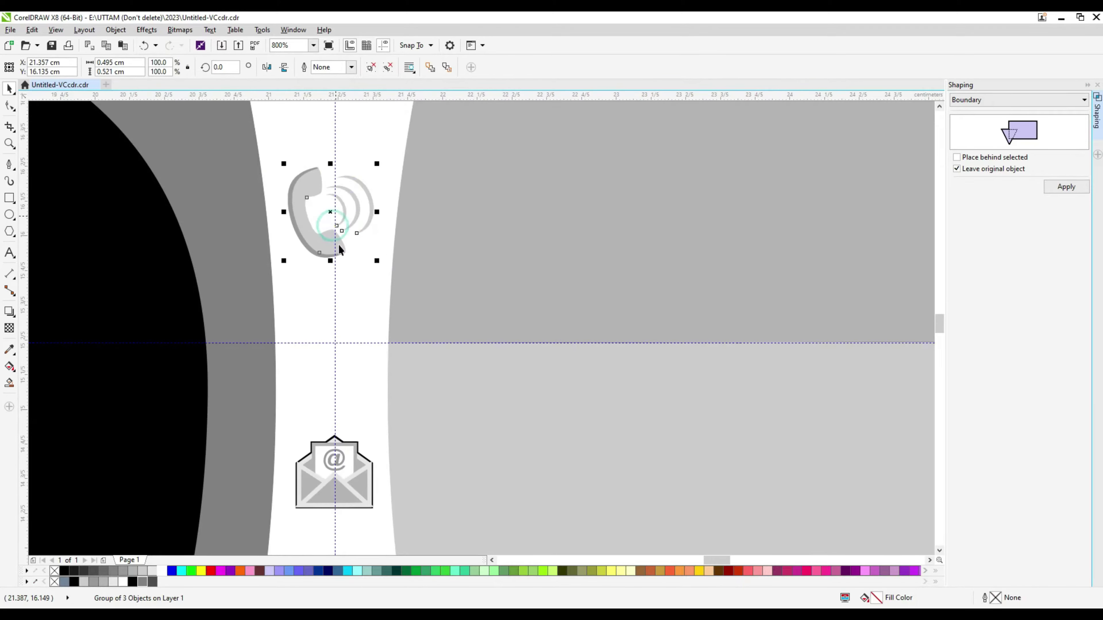
{"action": "scroll", "coordinate": [339, 247], "scroll_direction": "down", "scroll_amount": 2}
{"action": "left_click", "coordinate": [354, 257]}
{"action": "scroll", "coordinate": [353, 257], "scroll_direction": "up", "scroll_amount": 2}
{"action": "left_click_drag", "start_coordinate": [423, 178], "coordinate": [430, 188]}
{"action": "scroll", "coordinate": [389, 221], "scroll_direction": "up", "scroll_amount": 3}
{"action": "scroll", "coordinate": [380, 301], "scroll_direction": "down", "scroll_amount": 3}
{"action": "scroll", "coordinate": [423, 230], "scroll_direction": "down", "scroll_amount": 1}
{"action": "left_click", "coordinate": [423, 231]}
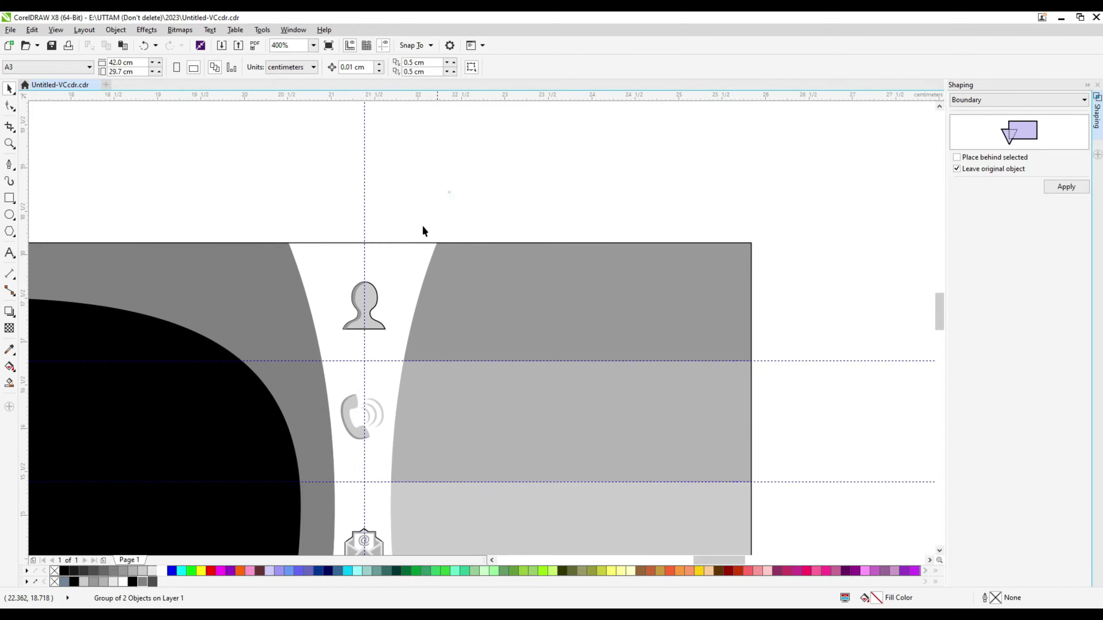
Try moving the grey curved band left and down, then undo the move.
{"action": "scroll", "coordinate": [369, 413], "scroll_direction": "up", "scroll_amount": 3}
{"action": "left_click", "coordinate": [382, 347]}
{"action": "scroll", "coordinate": [377, 370], "scroll_direction": "down", "scroll_amount": 3}
{"action": "left_click", "coordinate": [611, 241]}
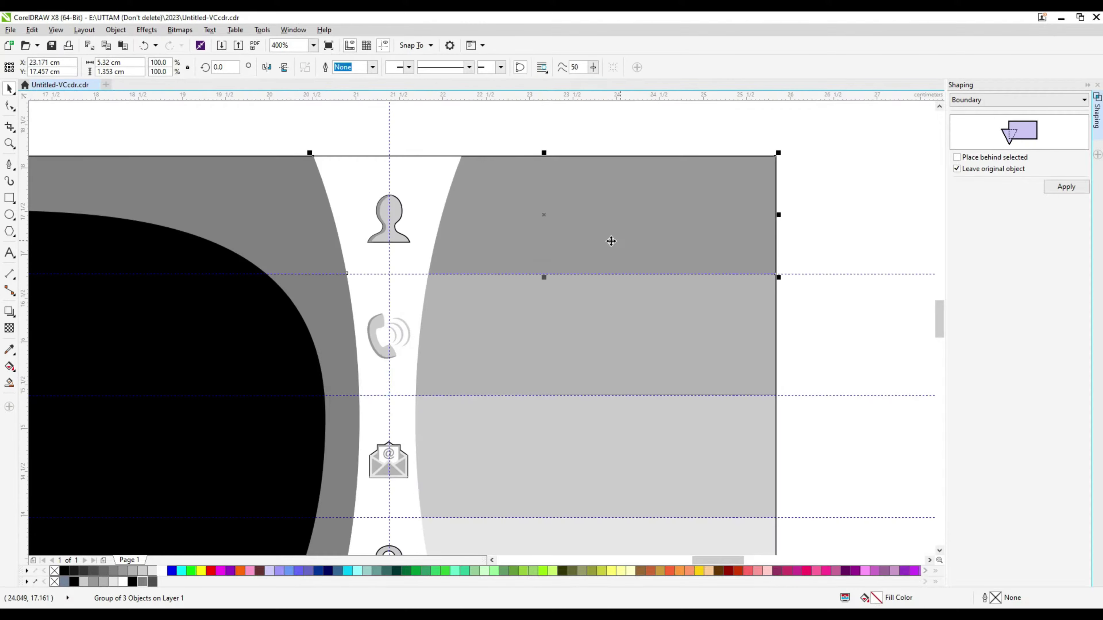
{"action": "scroll", "coordinate": [611, 241], "scroll_direction": "down", "scroll_amount": 3}
{"action": "left_click", "coordinate": [652, 234]}
{"action": "scroll", "coordinate": [462, 239], "scroll_direction": "up", "scroll_amount": 2}
{"action": "left_click", "coordinate": [337, 221]}
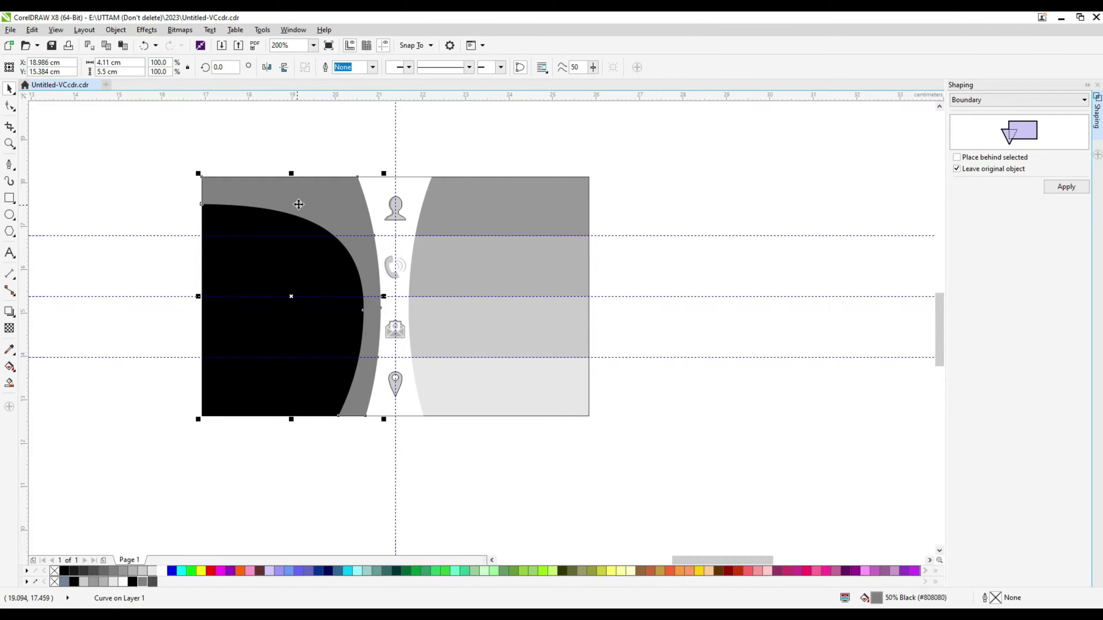
{"action": "left_click_drag", "start_coordinate": [299, 204], "coordinate": [275, 239]}
{"action": "key", "text": "ctrl+z"}
{"action": "left_click", "coordinate": [726, 227]}
{"action": "scroll", "coordinate": [439, 378], "scroll_direction": "down", "scroll_amount": 2}
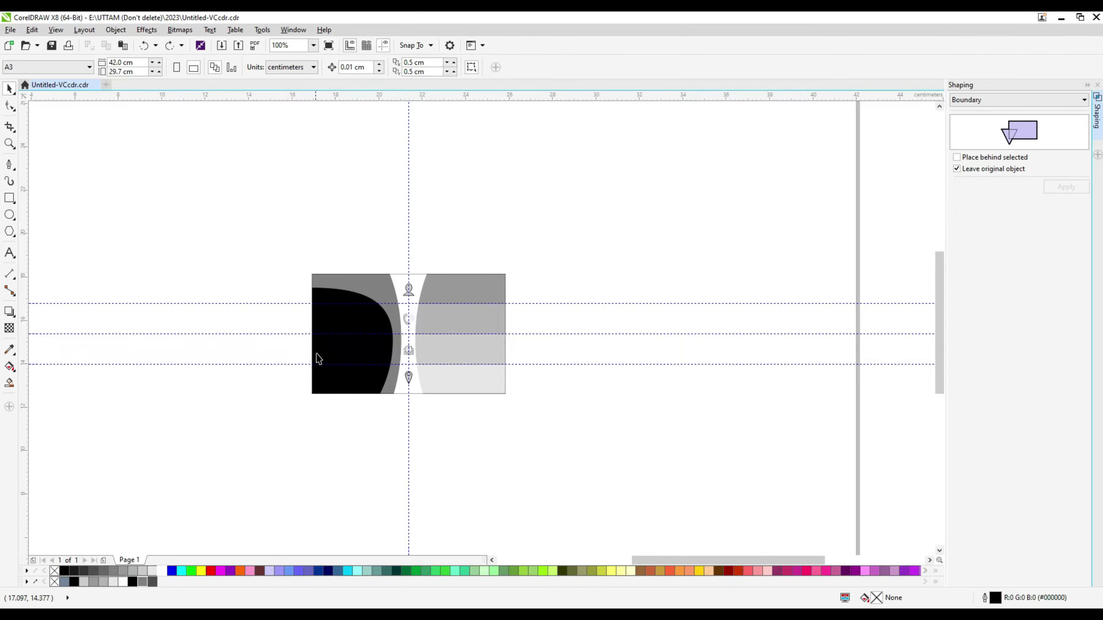
{"action": "scroll", "coordinate": [382, 359], "scroll_direction": "up", "scroll_amount": 2}
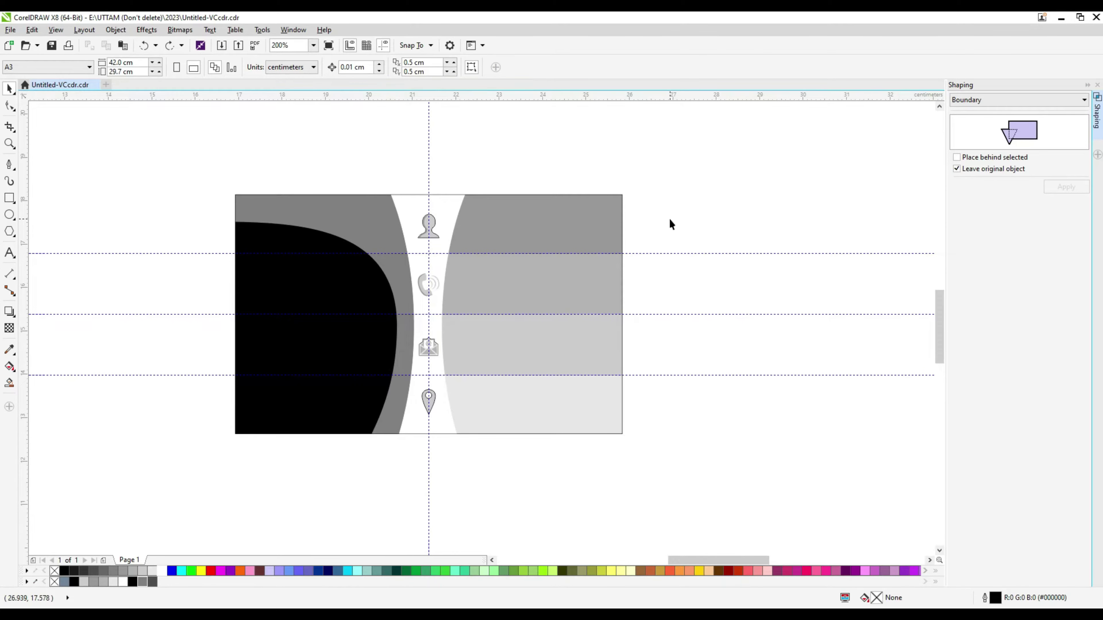
{"action": "scroll", "coordinate": [435, 350], "scroll_direction": "up", "scroll_amount": 2}
{"action": "scroll", "coordinate": [434, 348], "scroll_direction": "up", "scroll_amount": 2}
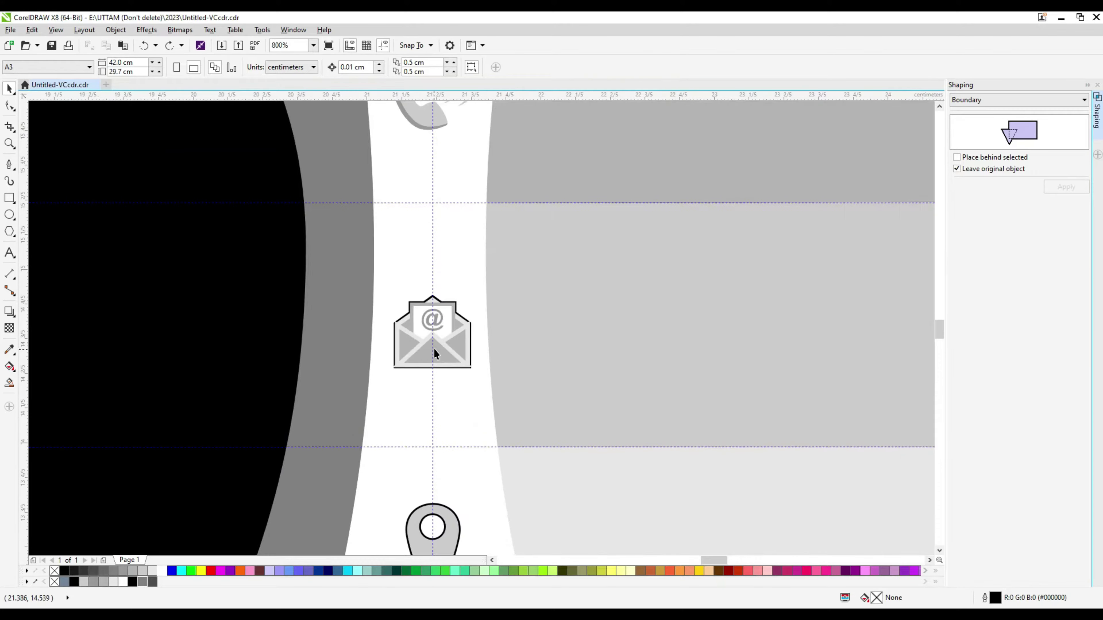
{"action": "left_click", "coordinate": [435, 352]}
{"action": "scroll", "coordinate": [434, 353], "scroll_direction": "up", "scroll_amount": 2}
{"action": "scroll", "coordinate": [434, 352], "scroll_direction": "down", "scroll_amount": 3}
{"action": "scroll", "coordinate": [426, 359], "scroll_direction": "down", "scroll_amount": 1}
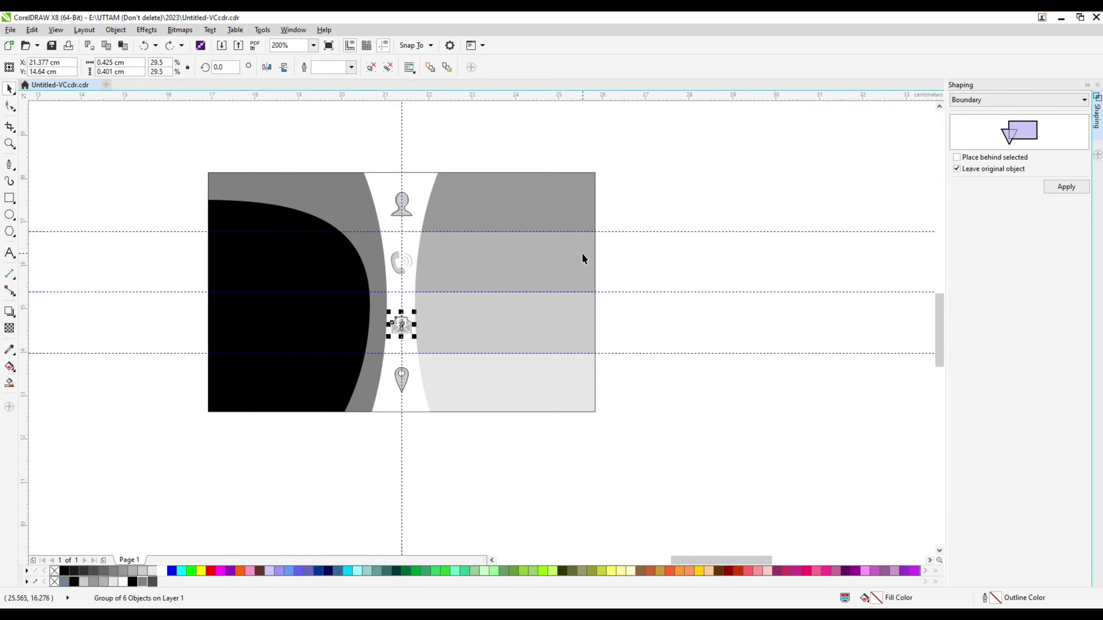
Delete the grey curve's top-left node and drag its edge into a smooth arc.
{"action": "left_click", "coordinate": [356, 391]}
{"action": "key", "text": "F10"}
{"action": "key", "text": "Delete"}
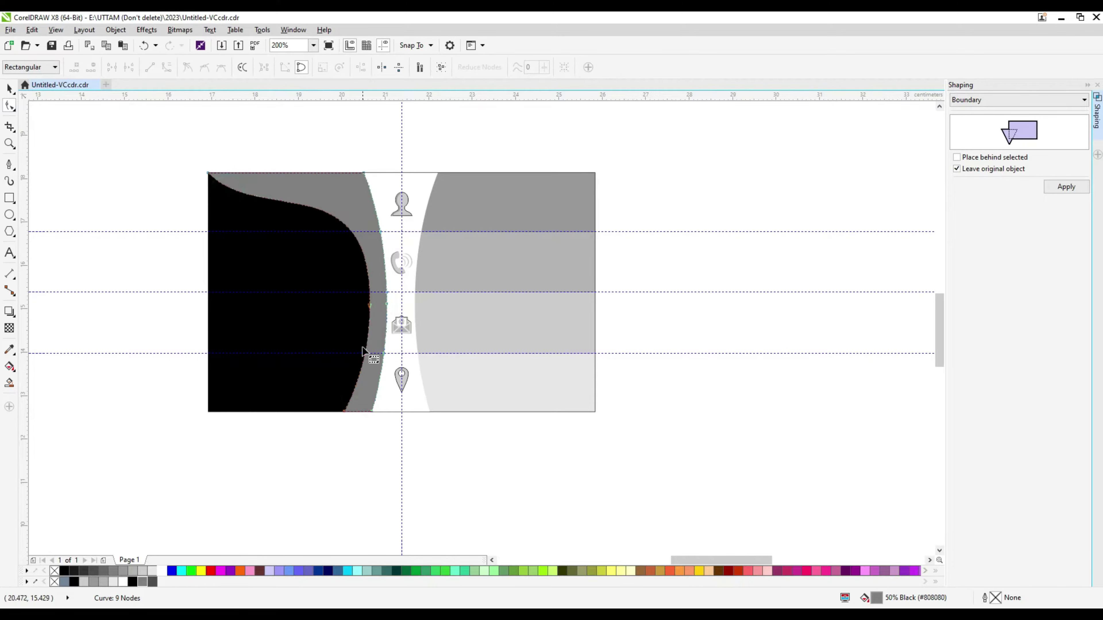
{"action": "scroll", "coordinate": [282, 224], "scroll_direction": "up", "scroll_amount": 2}
{"action": "left_click_drag", "start_coordinate": [254, 210], "coordinate": [197, 161]}
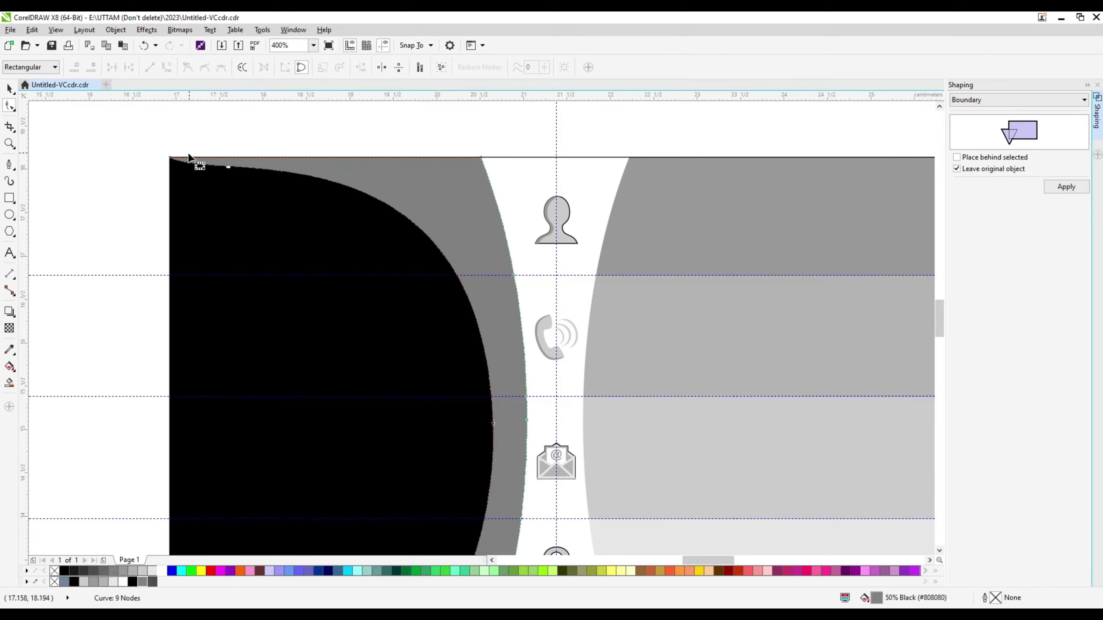
{"action": "scroll", "coordinate": [178, 192], "scroll_direction": "up", "scroll_amount": 3}
{"action": "scroll", "coordinate": [178, 192], "scroll_direction": "up", "scroll_amount": 2}
{"action": "left_click", "coordinate": [113, 178]}
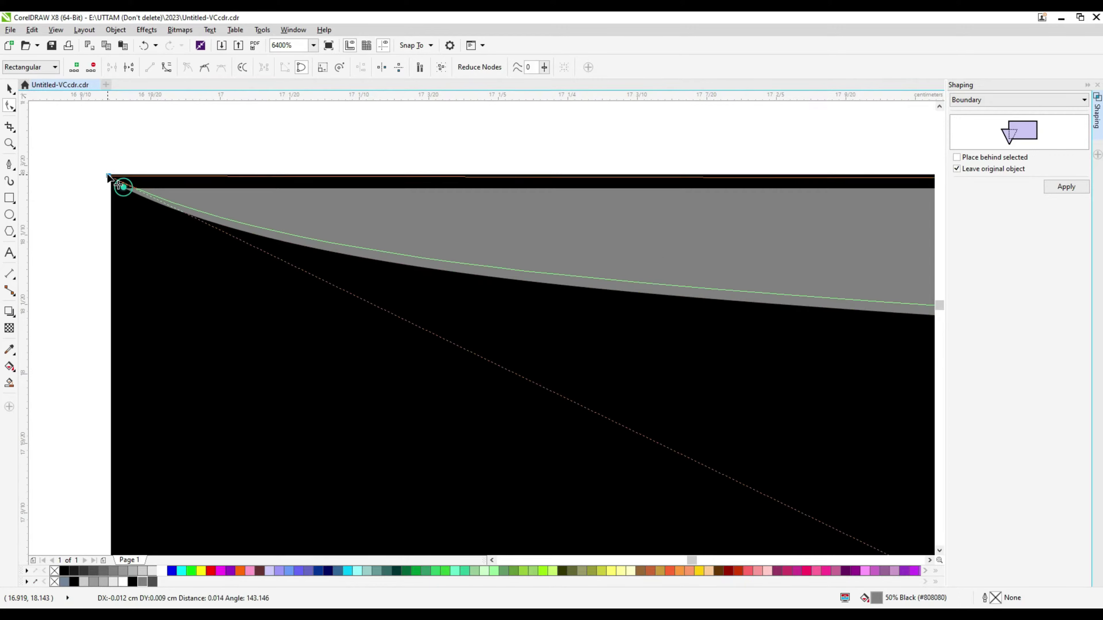
{"action": "left_click", "coordinate": [219, 216]}
{"action": "scroll", "coordinate": [293, 208], "scroll_direction": "down", "scroll_amount": 2}
{"action": "scroll", "coordinate": [418, 247], "scroll_direction": "down", "scroll_amount": 2}
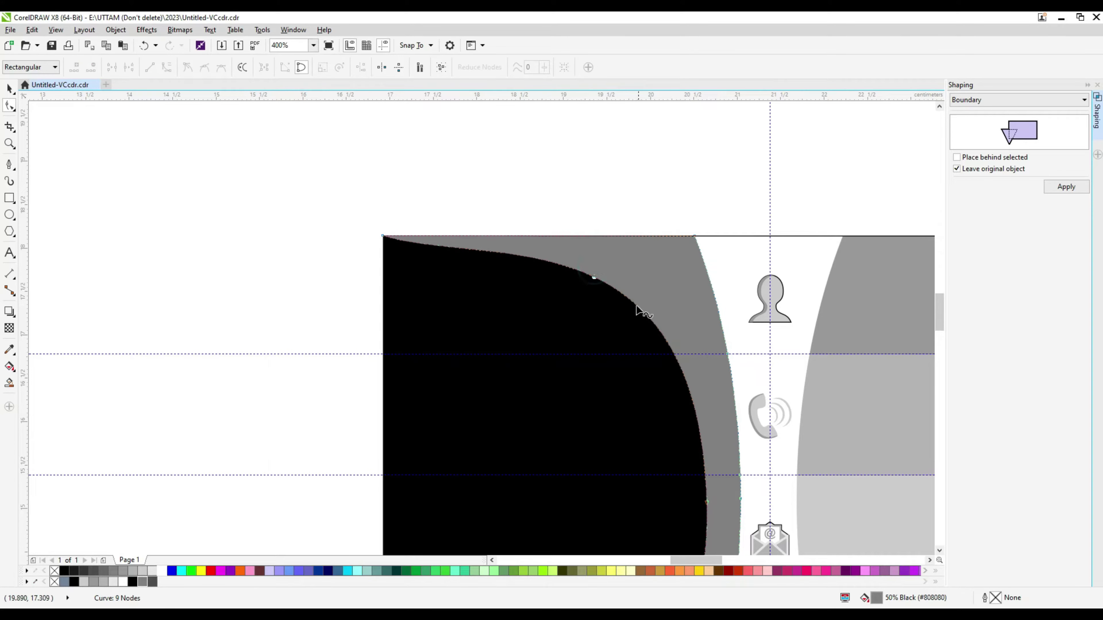
Add a node to the grey curve's edge, try deleting nodes, then undo the deletion.
{"action": "left_click", "coordinate": [610, 296]}
{"action": "left_click", "coordinate": [667, 338]}
{"action": "scroll", "coordinate": [684, 344], "scroll_direction": "down", "scroll_amount": 1}
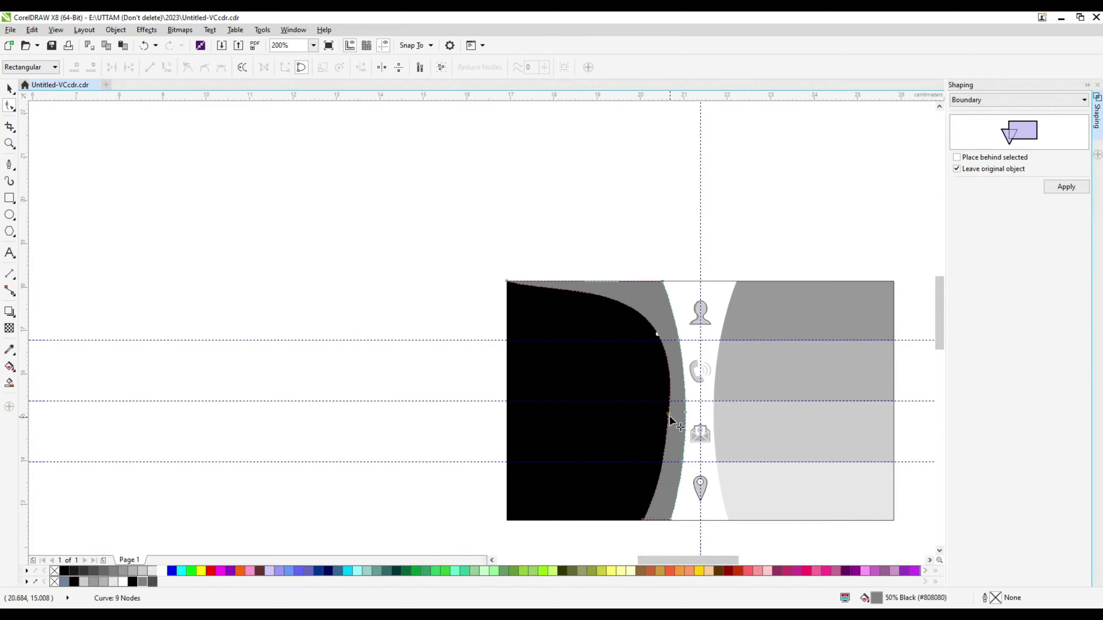
{"action": "left_click", "coordinate": [668, 416]}
{"action": "key", "text": "plus"}
{"action": "scroll", "coordinate": [628, 377], "scroll_direction": "up", "scroll_amount": 1}
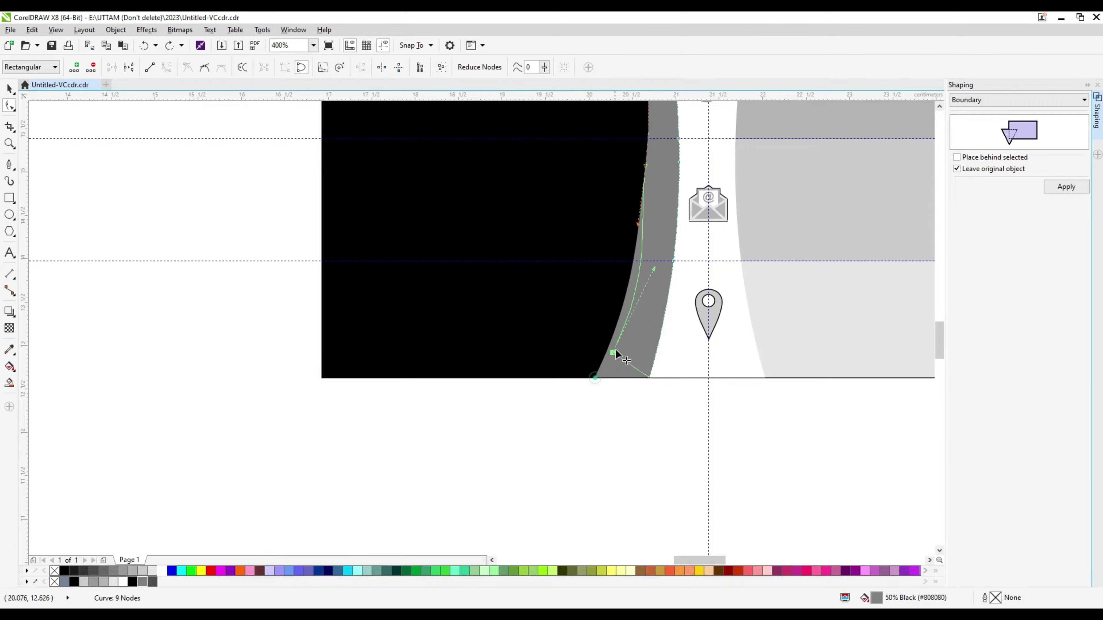
{"action": "key", "text": "Delete"}
{"action": "key", "text": "Delete"}
{"action": "scroll", "coordinate": [643, 296], "scroll_direction": "down", "scroll_amount": 2}
{"action": "scroll", "coordinate": [634, 261], "scroll_direction": "up", "scroll_amount": 1}
{"action": "scroll", "coordinate": [580, 208], "scroll_direction": "up", "scroll_amount": 1}
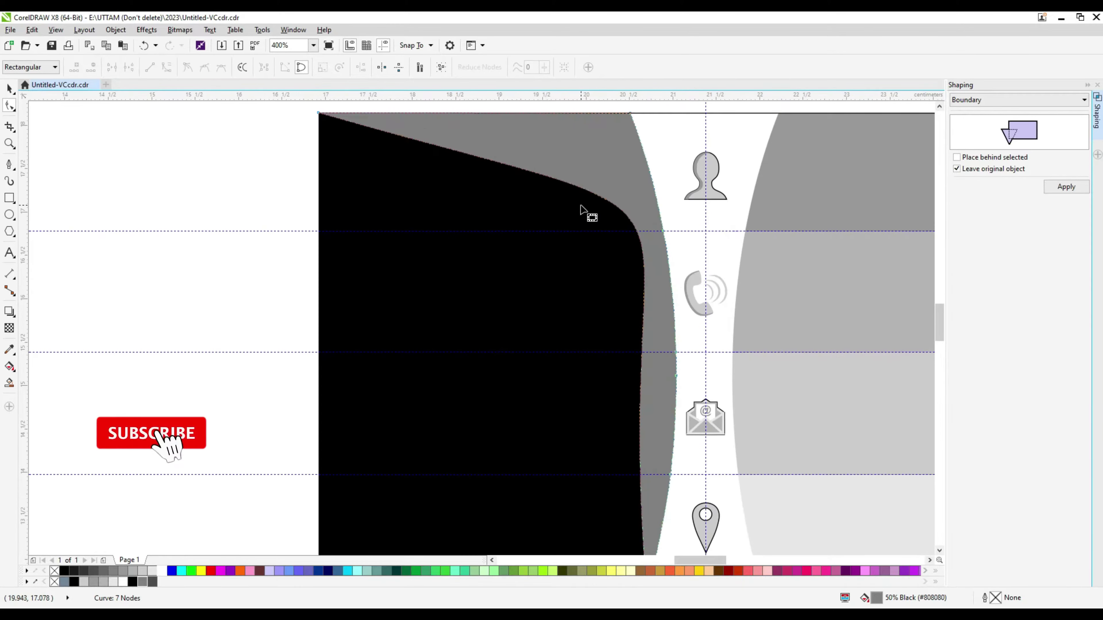
{"action": "key", "text": "ctrl+z"}
{"action": "scroll", "coordinate": [642, 380], "scroll_direction": "down", "scroll_amount": 2}
{"action": "scroll", "coordinate": [602, 377], "scroll_direction": "up", "scroll_amount": 1}
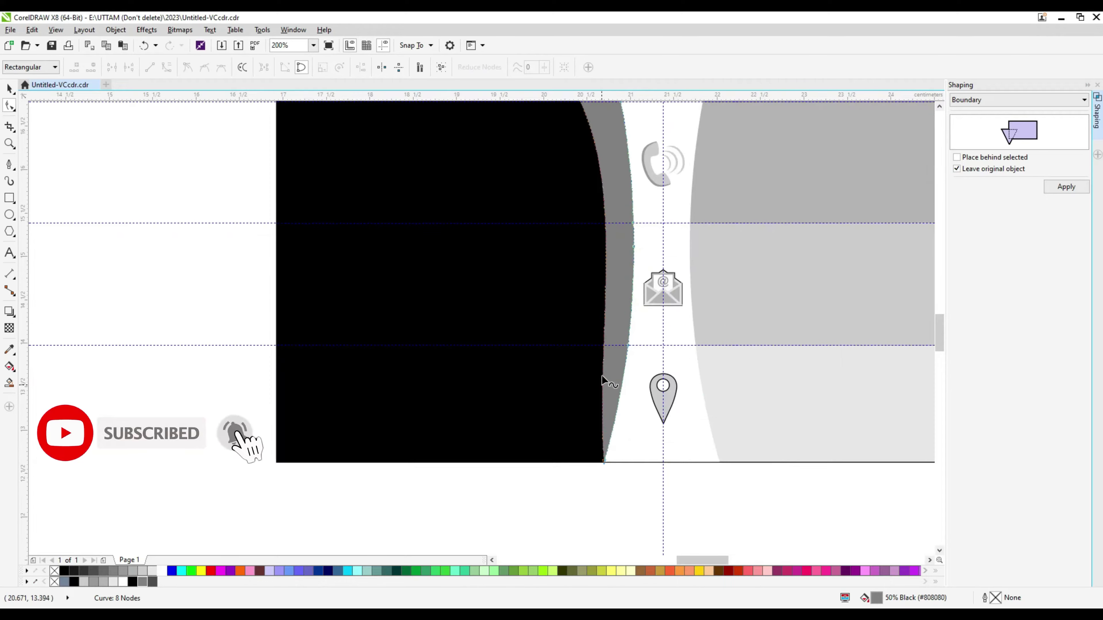
Bow the grey curve's left edge rightward and reshape the panel's top curve segment.
{"action": "left_click_drag", "start_coordinate": [603, 347], "coordinate": [621, 340]}
{"action": "scroll", "coordinate": [620, 340], "scroll_direction": "up", "scroll_amount": 1}
{"action": "scroll", "coordinate": [600, 469], "scroll_direction": "down", "scroll_amount": 1}
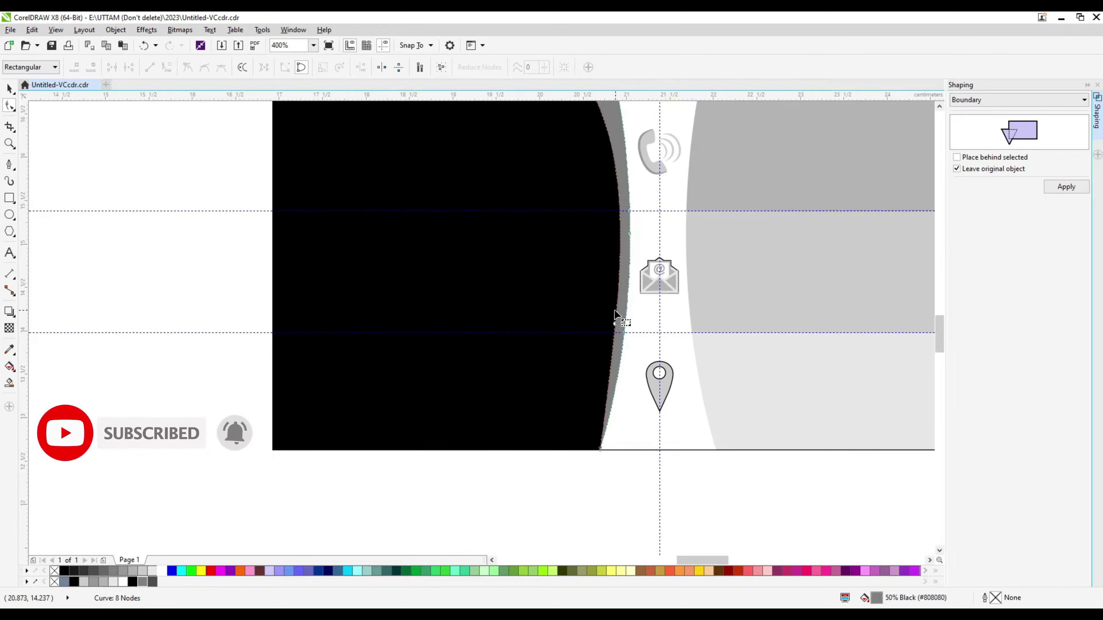
{"action": "scroll", "coordinate": [617, 337], "scroll_direction": "down", "scroll_amount": 2}
{"action": "scroll", "coordinate": [454, 176], "scroll_direction": "up", "scroll_amount": 2}
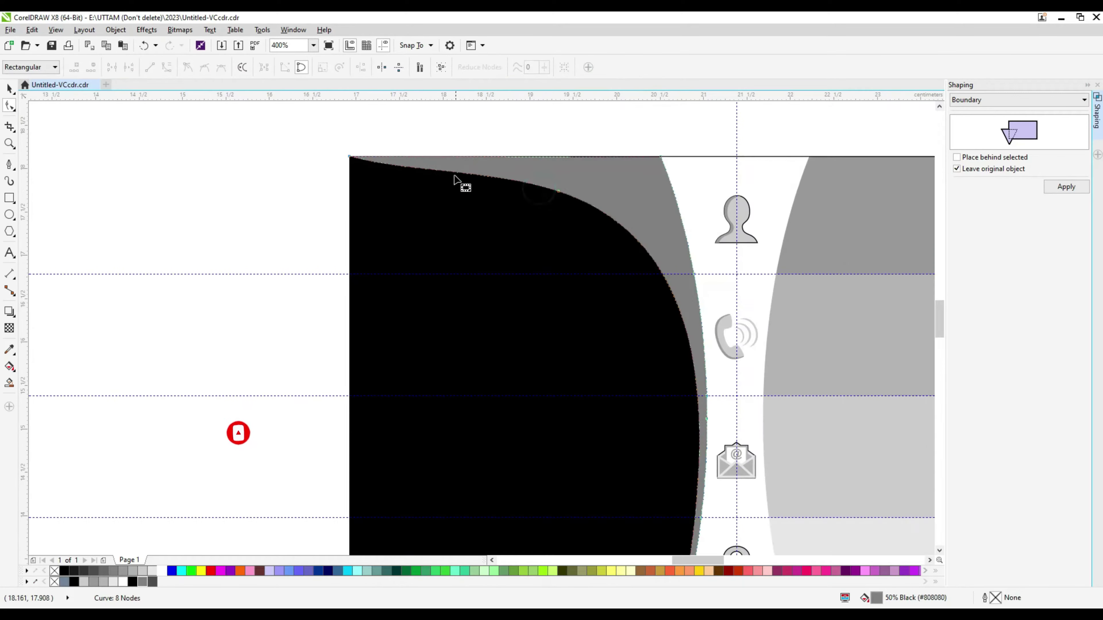
{"action": "scroll", "coordinate": [454, 176], "scroll_direction": "up", "scroll_amount": 1}
{"action": "left_click_drag", "start_coordinate": [341, 161], "coordinate": [369, 151]}
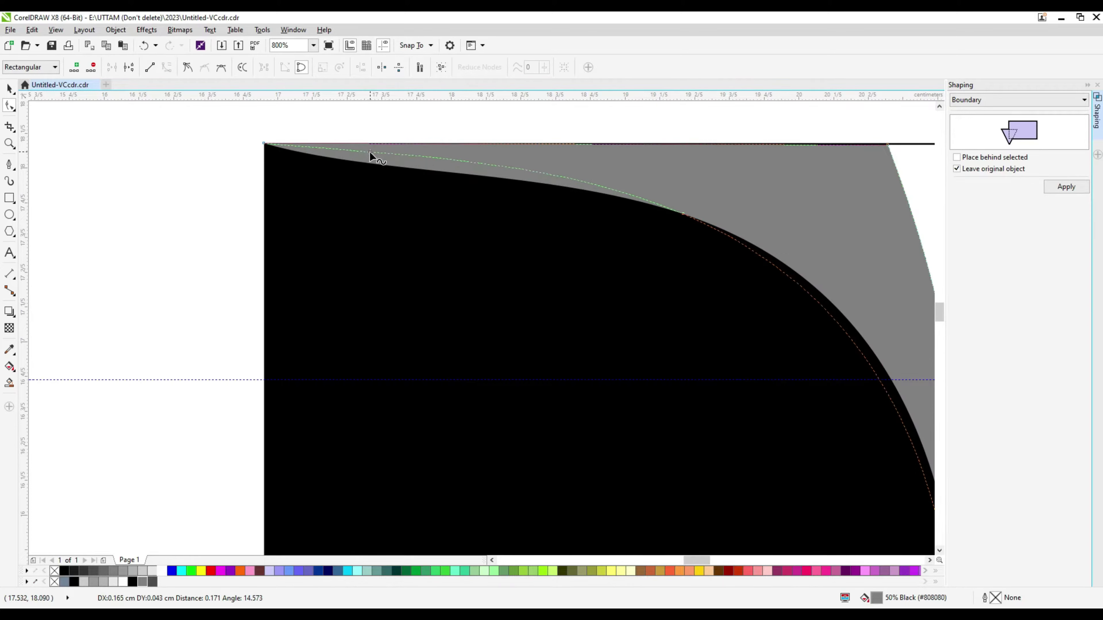
{"action": "scroll", "coordinate": [593, 213], "scroll_direction": "up", "scroll_amount": 1}
{"action": "scroll", "coordinate": [722, 191], "scroll_direction": "up", "scroll_amount": 1}
{"action": "scroll", "coordinate": [722, 191], "scroll_direction": "down", "scroll_amount": 2}
{"action": "scroll", "coordinate": [529, 248], "scroll_direction": "down", "scroll_amount": 1}
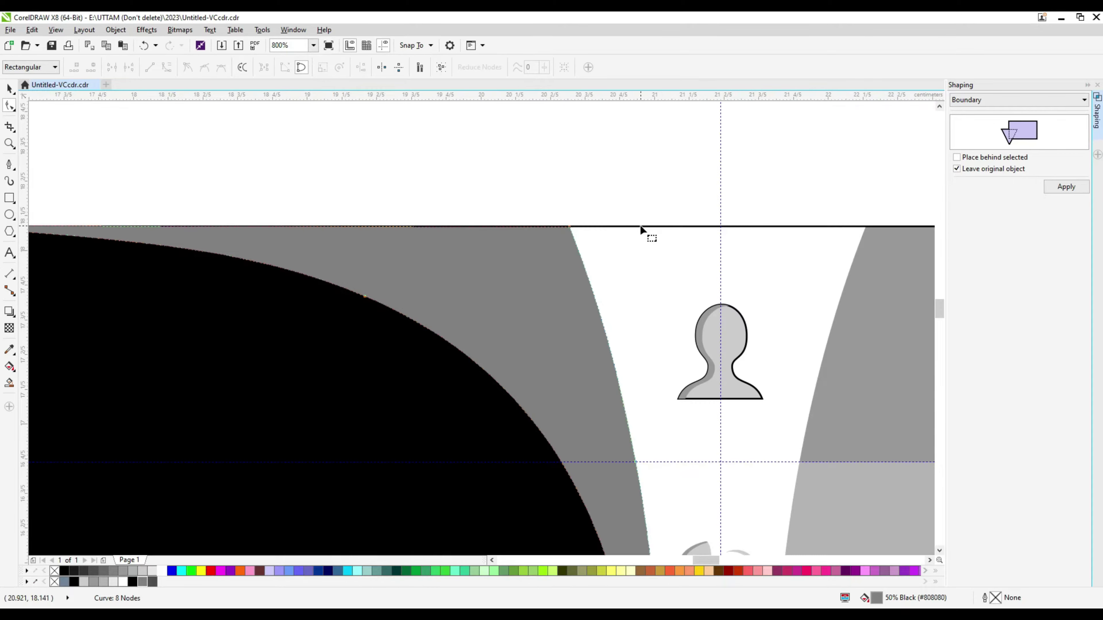
Convert the black background rectangle into an editable curve with Ctrl+Q.
{"action": "left_click", "coordinate": [647, 234]}
{"action": "scroll", "coordinate": [564, 247], "scroll_direction": "up", "scroll_amount": 2}
{"action": "scroll", "coordinate": [490, 261], "scroll_direction": "up", "scroll_amount": 1}
{"action": "key", "text": "ctrl+q"}
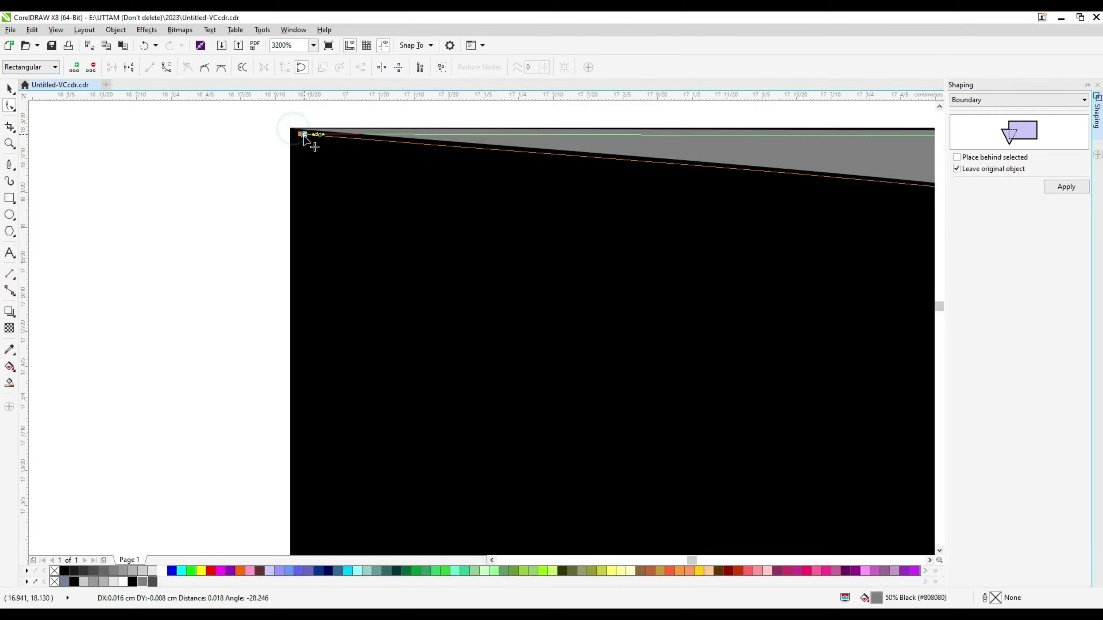
{"action": "scroll", "coordinate": [304, 183], "scroll_direction": "down", "scroll_amount": 2}
{"action": "scroll", "coordinate": [552, 239], "scroll_direction": "down", "scroll_amount": 2}
{"action": "left_click", "coordinate": [360, 255]}
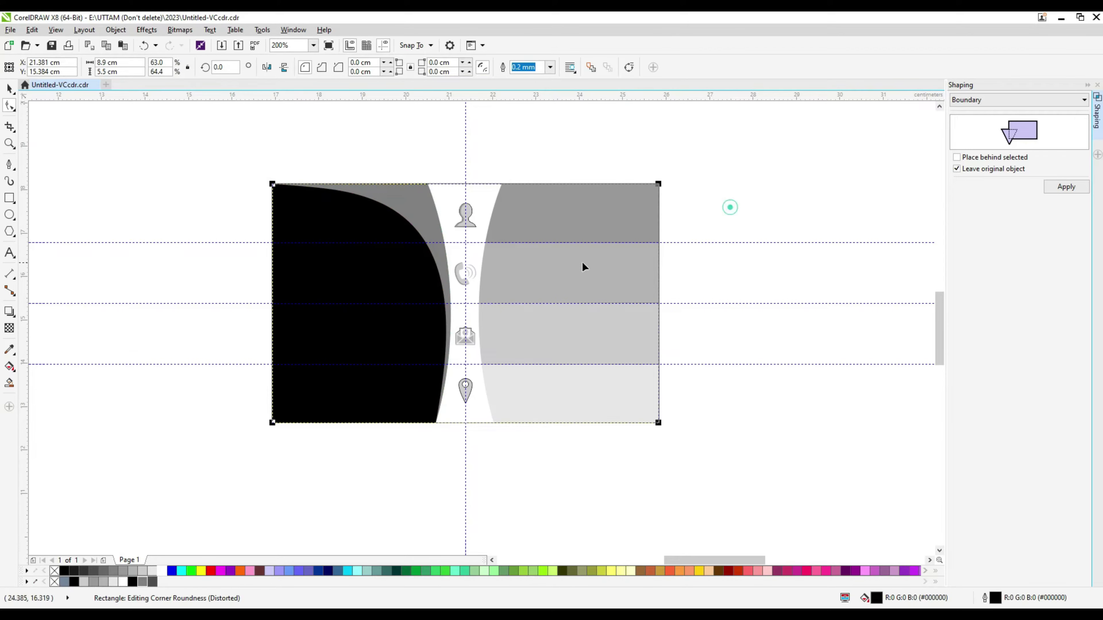
Stretch the location pin taller.
{"action": "scroll", "coordinate": [466, 333], "scroll_direction": "down", "scroll_amount": 1}
{"action": "left_click", "coordinate": [608, 243]}
{"action": "scroll", "coordinate": [482, 314], "scroll_direction": "up", "scroll_amount": 1}
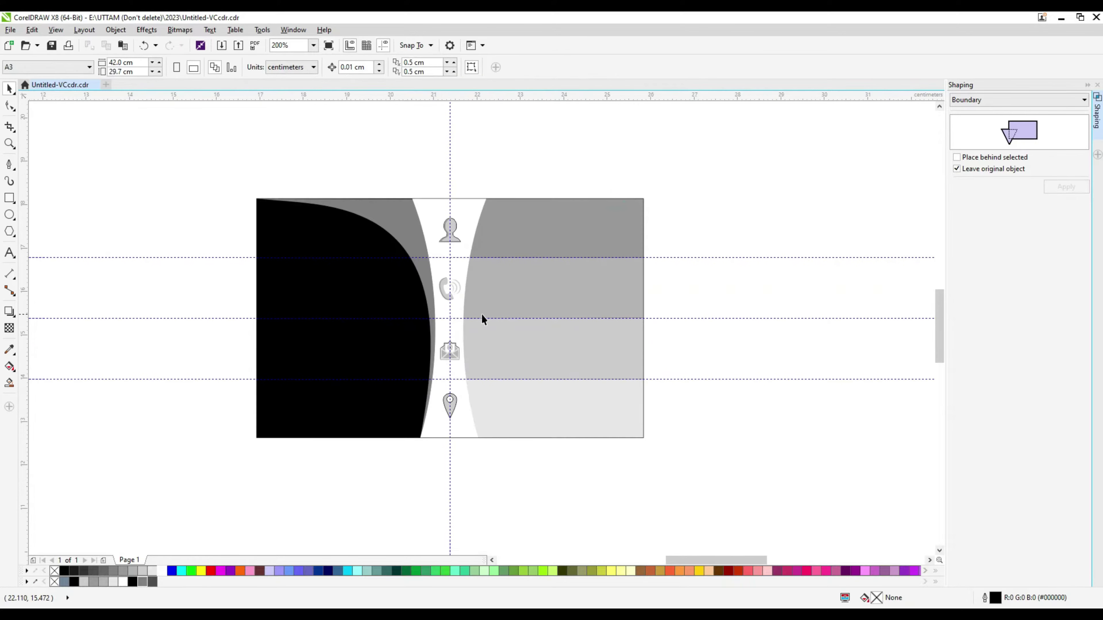
{"action": "scroll", "coordinate": [450, 347], "scroll_direction": "up", "scroll_amount": 1}
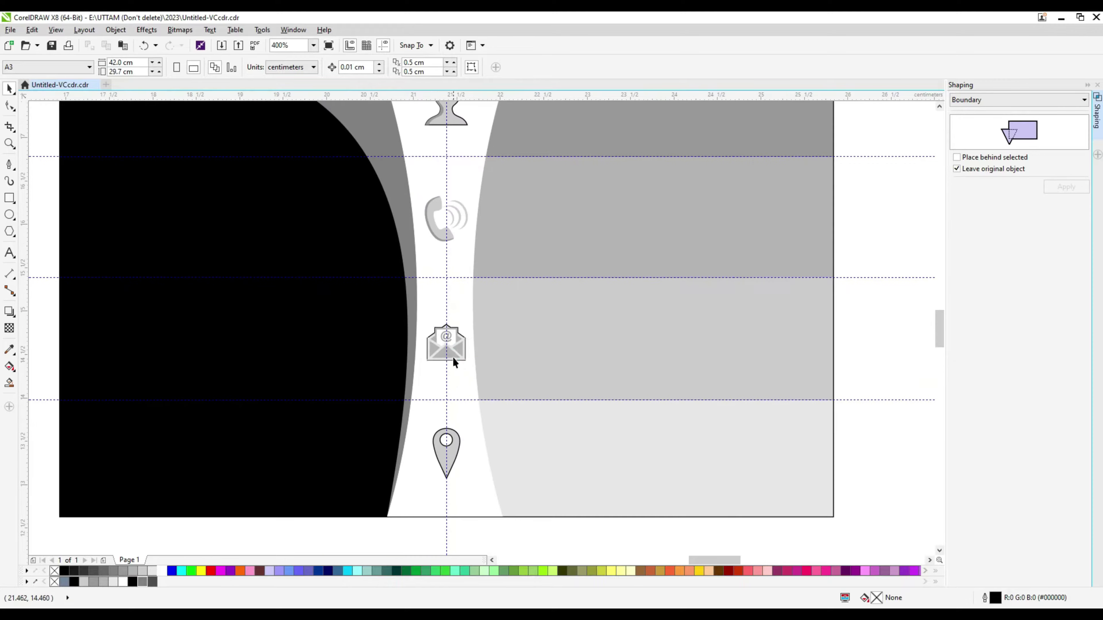
{"action": "left_click", "coordinate": [451, 362]}
{"action": "scroll", "coordinate": [465, 366], "scroll_direction": "up", "scroll_amount": 2}
{"action": "scroll", "coordinate": [377, 324], "scroll_direction": "down", "scroll_amount": 3}
{"action": "scroll", "coordinate": [376, 373], "scroll_direction": "up", "scroll_amount": 3}
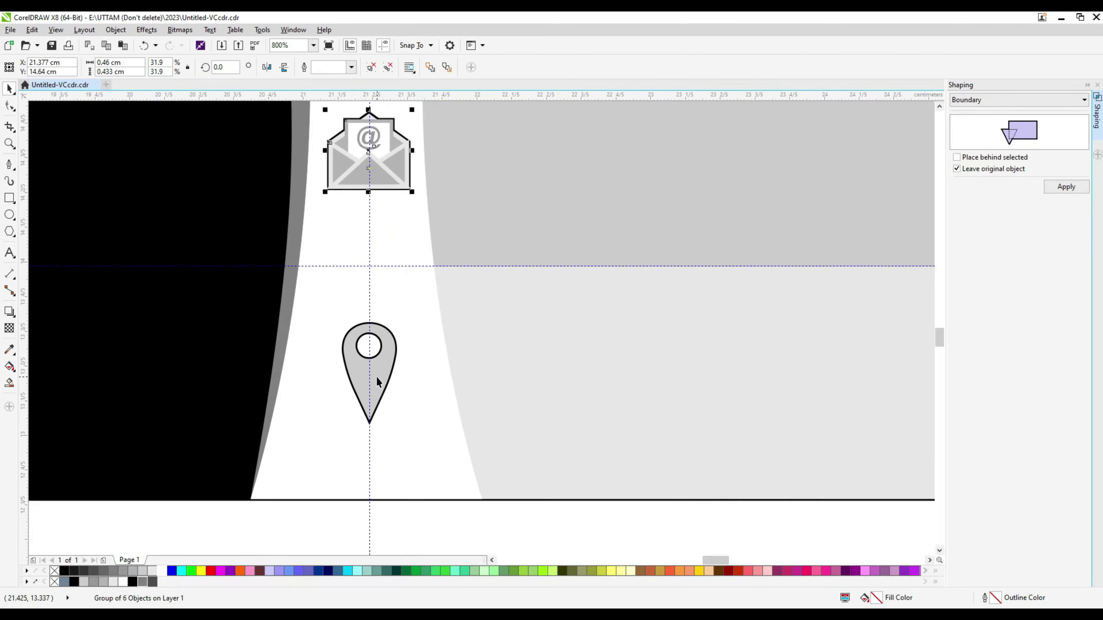
{"action": "key", "text": "Escape"}
{"action": "left_click", "coordinate": [394, 371]}
{"action": "left_click_drag", "start_coordinate": [370, 318], "coordinate": [369, 309]}
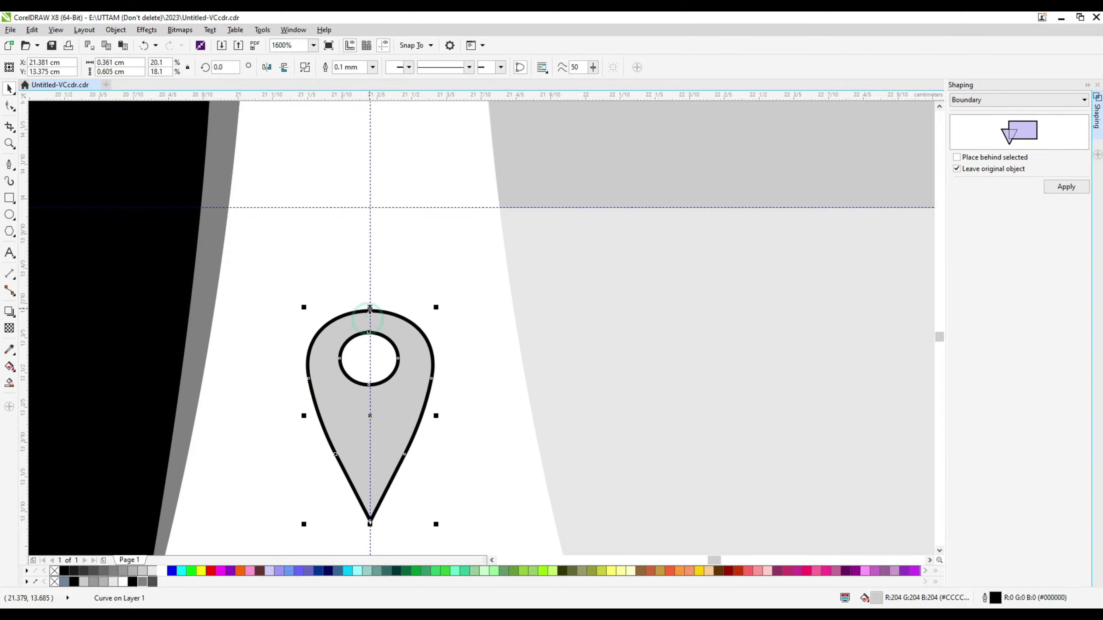
{"action": "key", "text": "ctrl+z"}
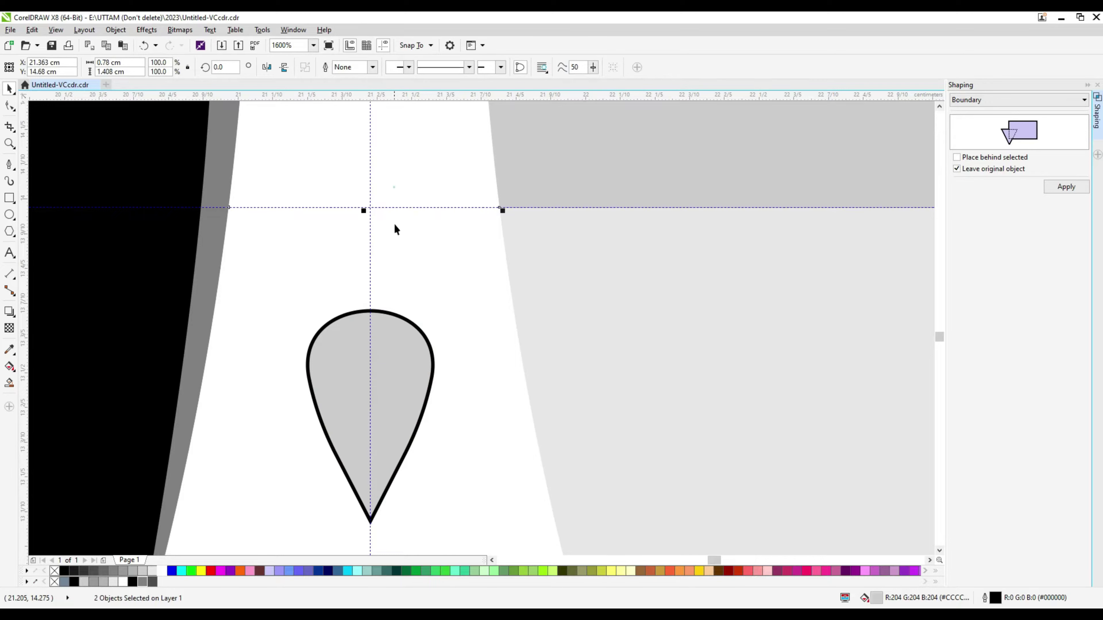
{"action": "left_click", "coordinate": [371, 354]}
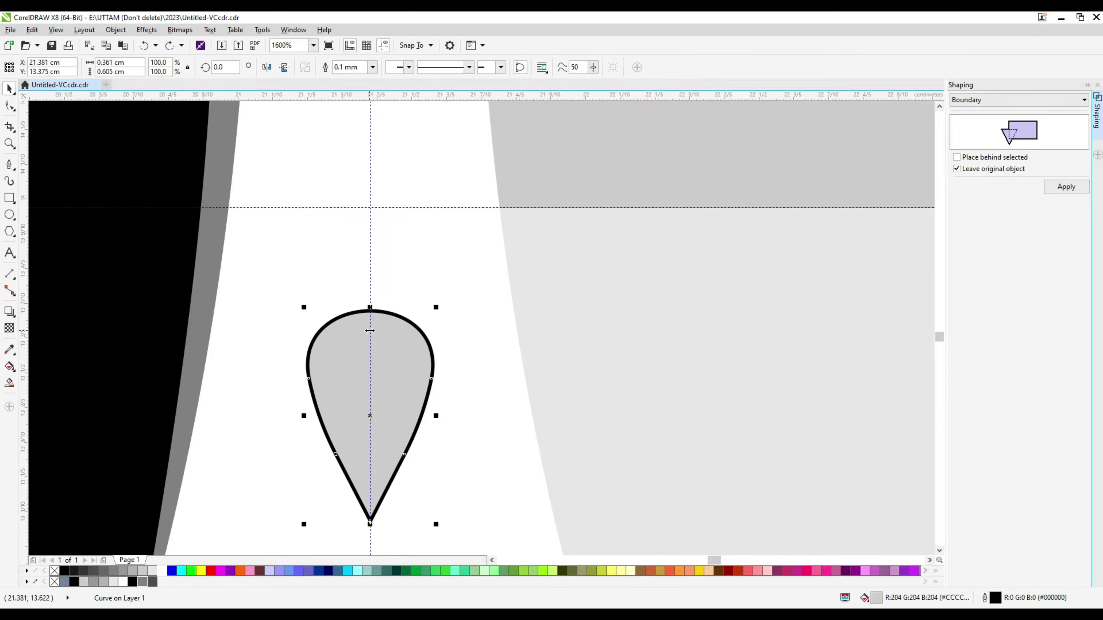
{"action": "left_click_drag", "start_coordinate": [370, 320], "coordinate": [370, 302]}
Edit the pin's nodes, selecting its bottom point and adding a node at its top.
{"action": "left_click", "coordinate": [10, 105]}
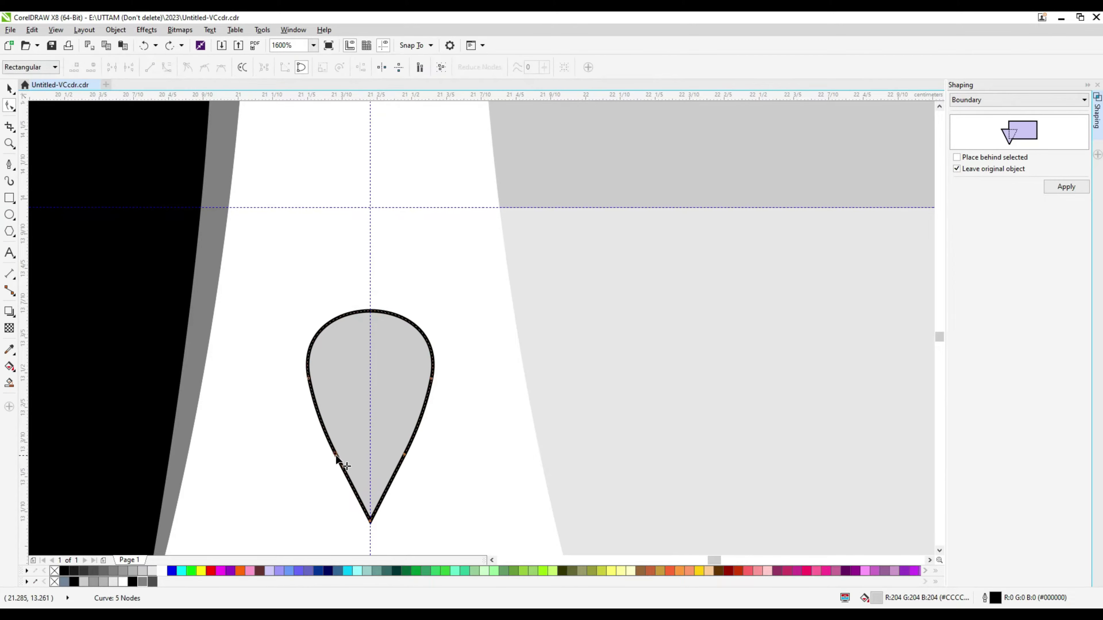
{"action": "scroll", "coordinate": [335, 455], "scroll_direction": "up", "scroll_amount": 2}
{"action": "scroll", "coordinate": [372, 464], "scroll_direction": "down", "scroll_amount": 1}
{"action": "left_click", "coordinate": [557, 499]}
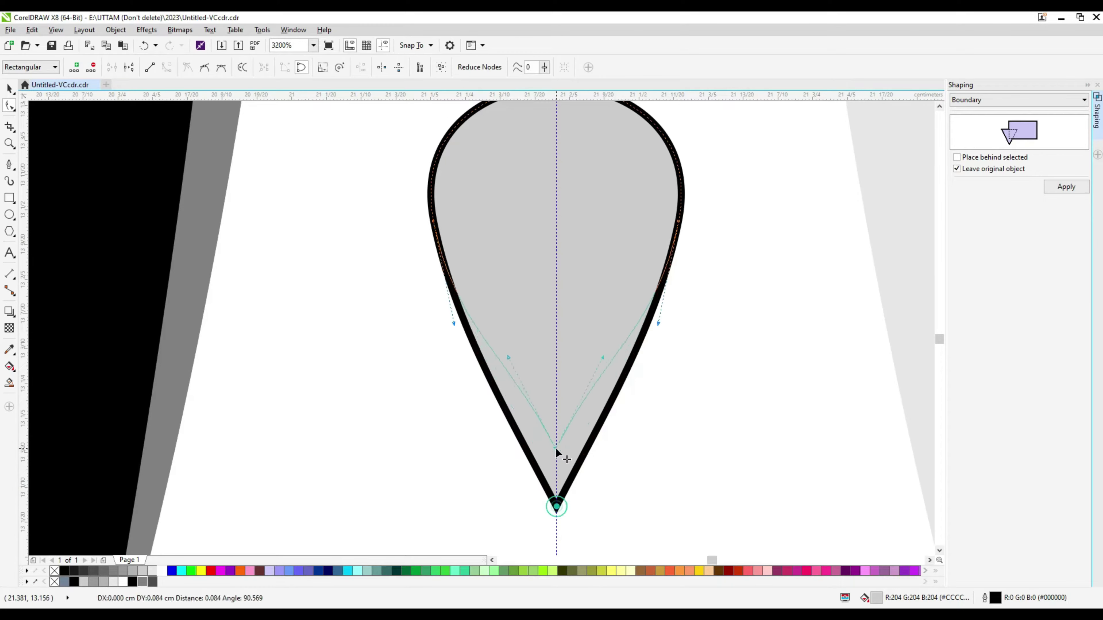
{"action": "scroll", "coordinate": [558, 452], "scroll_direction": "down", "scroll_amount": 1}
{"action": "scroll", "coordinate": [551, 267], "scroll_direction": "up", "scroll_amount": 1}
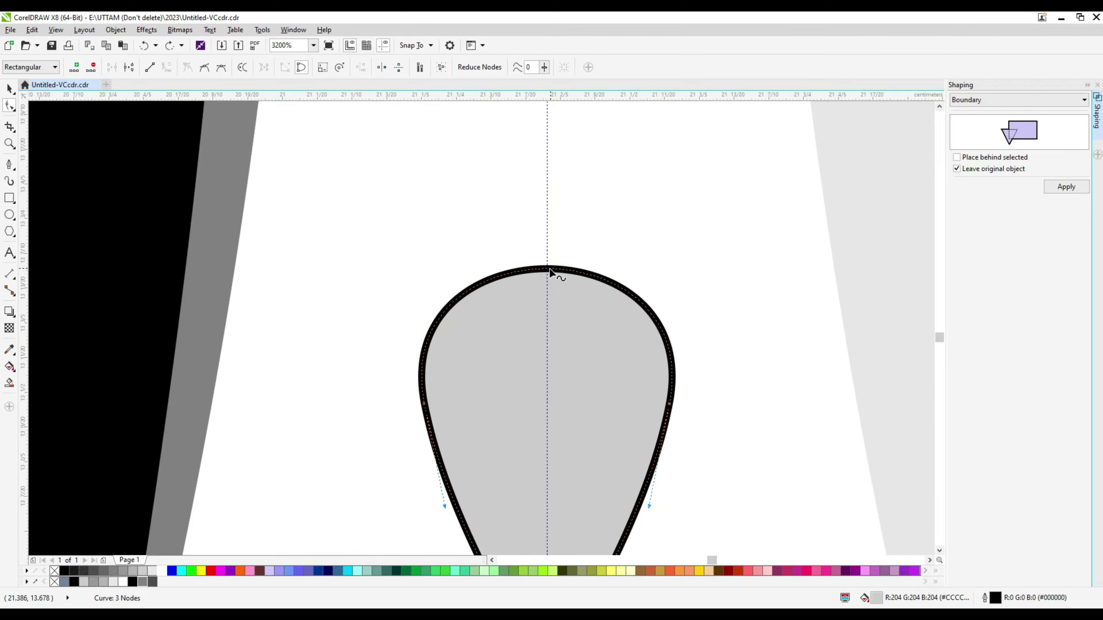
{"action": "double_click", "coordinate": [549, 267]}
{"action": "scroll", "coordinate": [511, 320], "scroll_direction": "down", "scroll_amount": 1}
Draw a circle in the pin's head and trim it out of the pin, keeping the circle.
{"action": "left_click", "coordinate": [9, 215]}
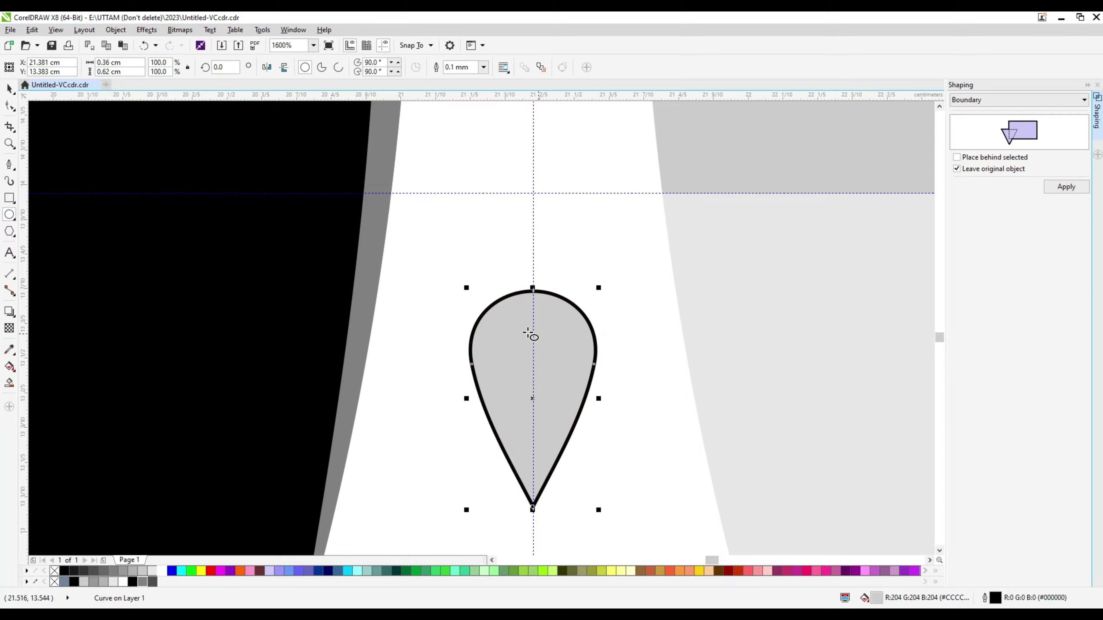
{"action": "left_click_drag", "start_coordinate": [512, 318], "coordinate": [580, 386]}
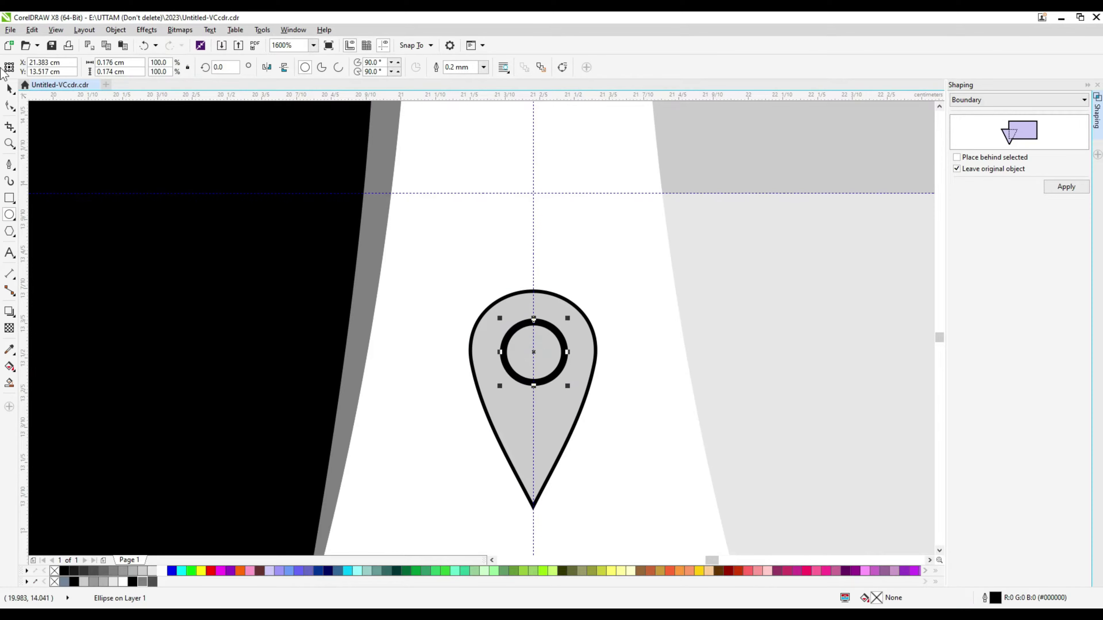
{"action": "key", "text": "space"}
{"action": "key", "text": "ctrl+a"}
{"action": "left_click", "coordinate": [343, 74]}
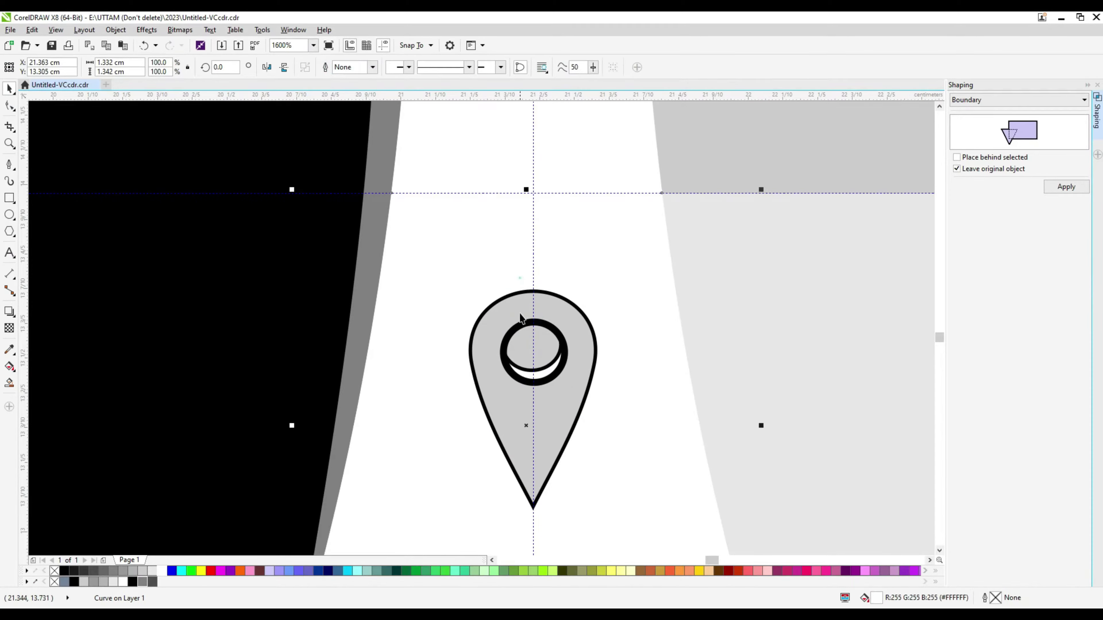
{"action": "right_click", "coordinate": [546, 369]}
{"action": "left_click", "coordinate": [571, 189]}
{"action": "key", "text": "ctrl+z"}
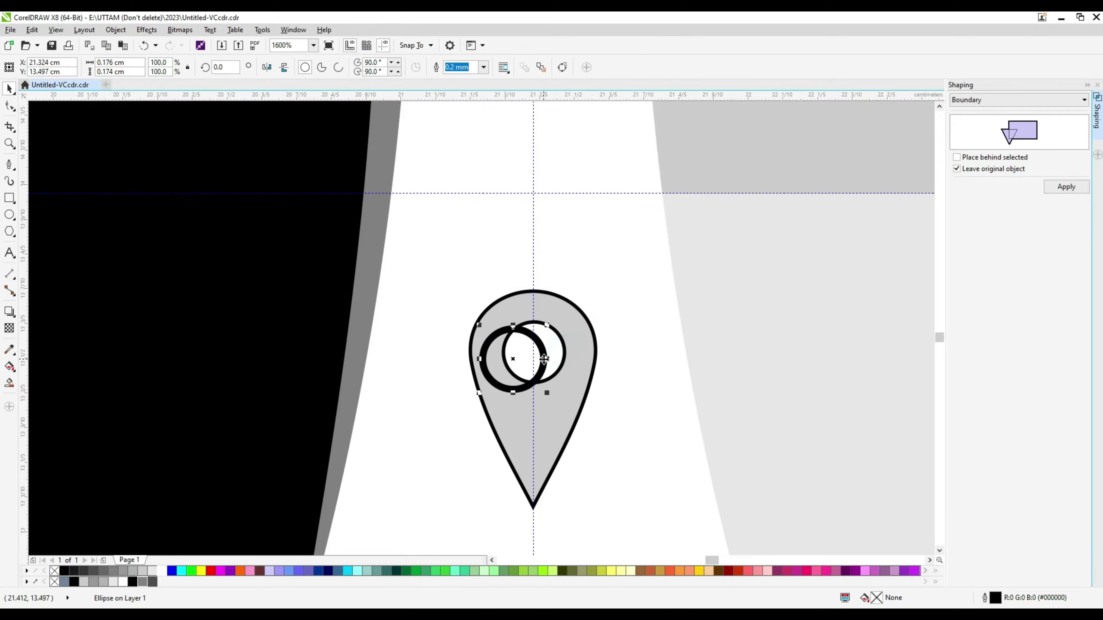
{"action": "scroll", "coordinate": [436, 443], "scroll_direction": "down", "scroll_amount": 2}
{"action": "scroll", "coordinate": [456, 391], "scroll_direction": "down", "scroll_amount": 1}
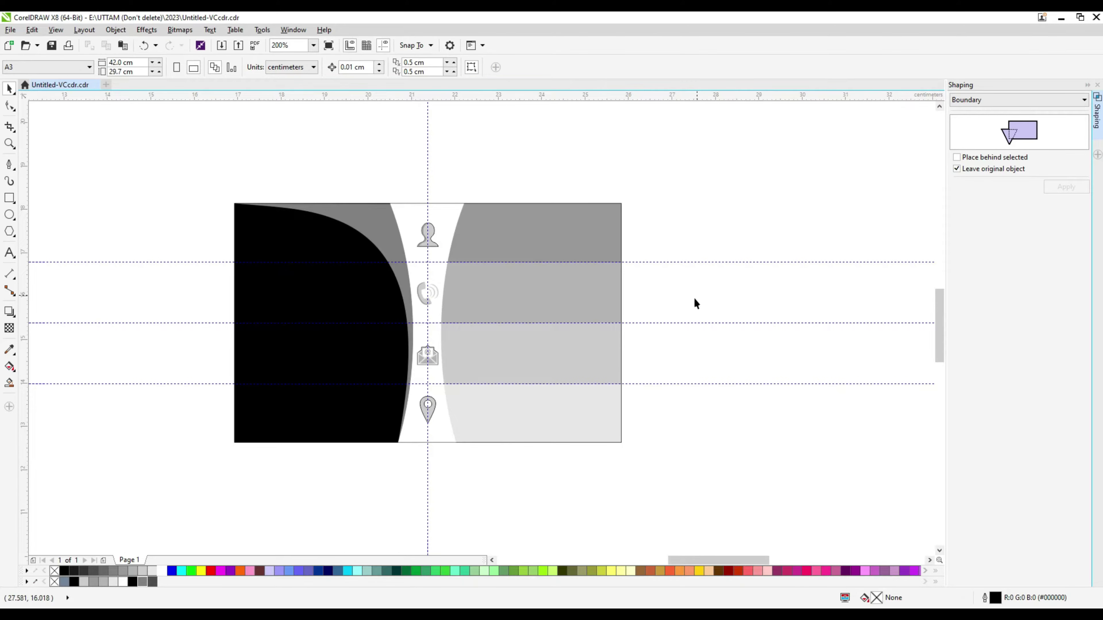
Fill the top two right-hand bands red, adjusting the second band's hex value.
{"action": "scroll", "coordinate": [495, 356], "scroll_direction": "down", "scroll_amount": 1}
{"action": "scroll", "coordinate": [473, 386], "scroll_direction": "down", "scroll_amount": 1}
{"action": "scroll", "coordinate": [477, 376], "scroll_direction": "up", "scroll_amount": 3}
{"action": "scroll", "coordinate": [476, 376], "scroll_direction": "down", "scroll_amount": 1}
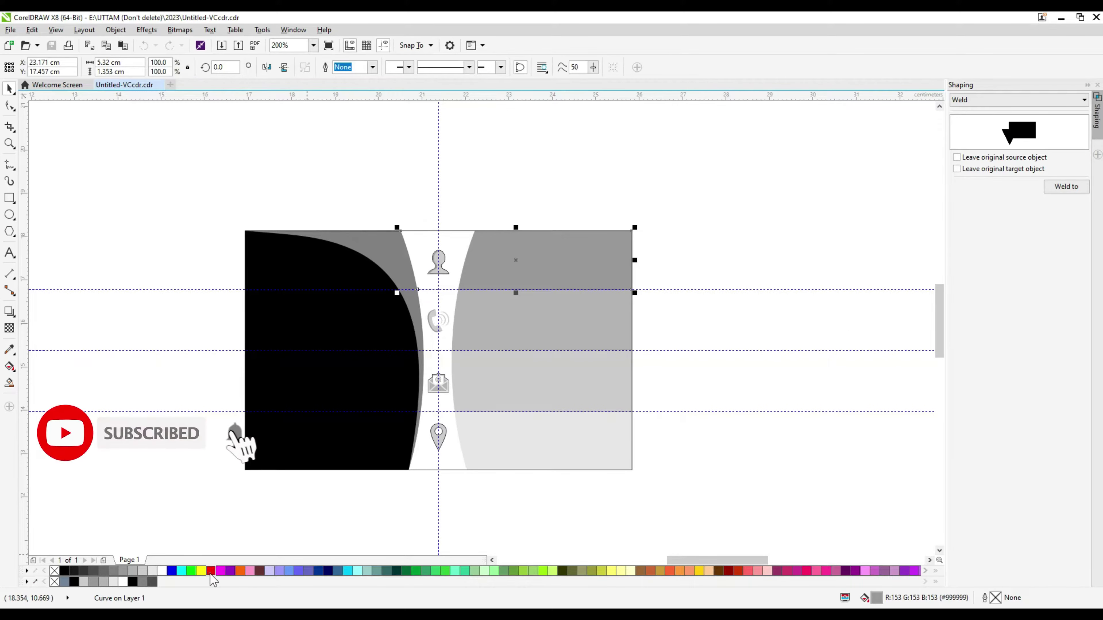
{"action": "left_click", "coordinate": [210, 571]}
{"action": "left_click", "coordinate": [765, 283]}
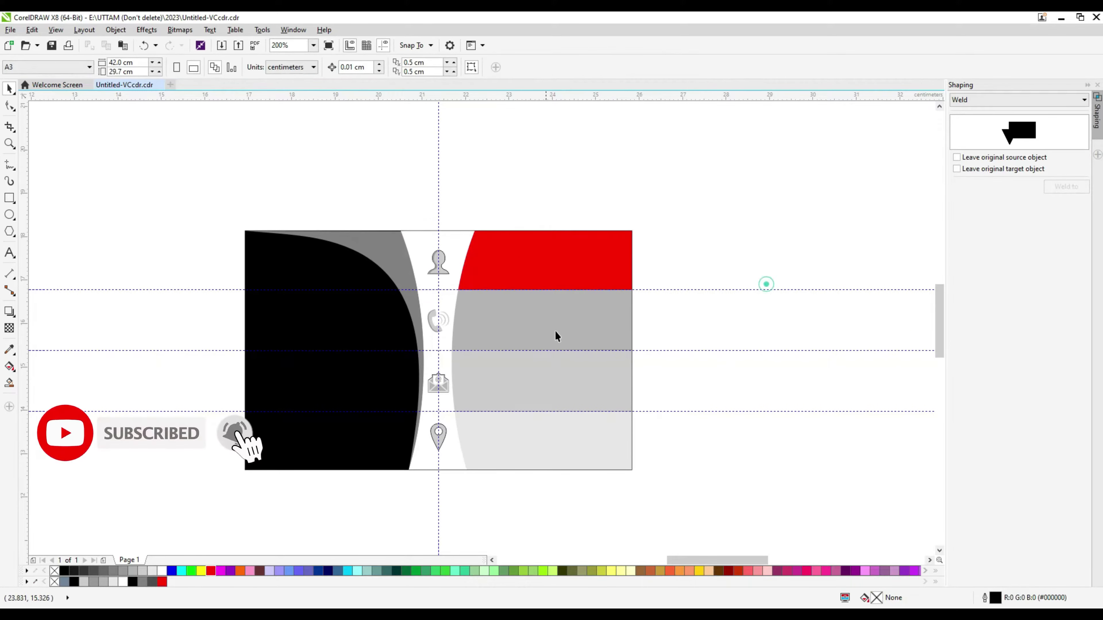
{"action": "left_click", "coordinate": [562, 305]}
{"action": "left_click", "coordinate": [160, 581]}
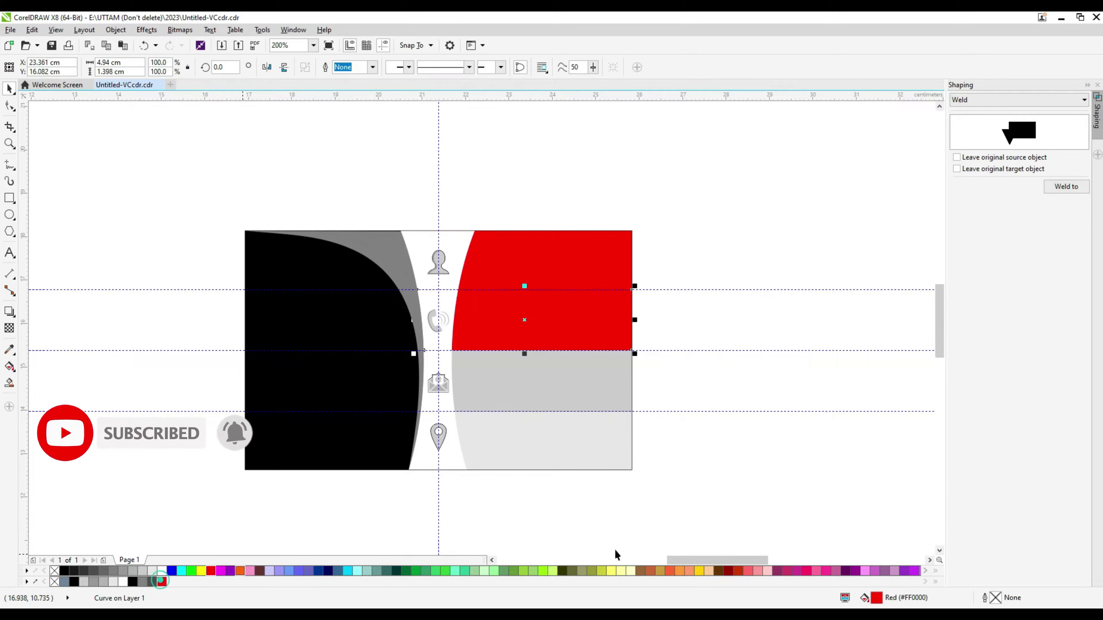
{"action": "double_click", "coordinate": [876, 598]}
{"action": "left_click_drag", "start_coordinate": [627, 212], "coordinate": [868, 221]}
{"action": "left_click_drag", "start_coordinate": [968, 281], "coordinate": [948, 281]}
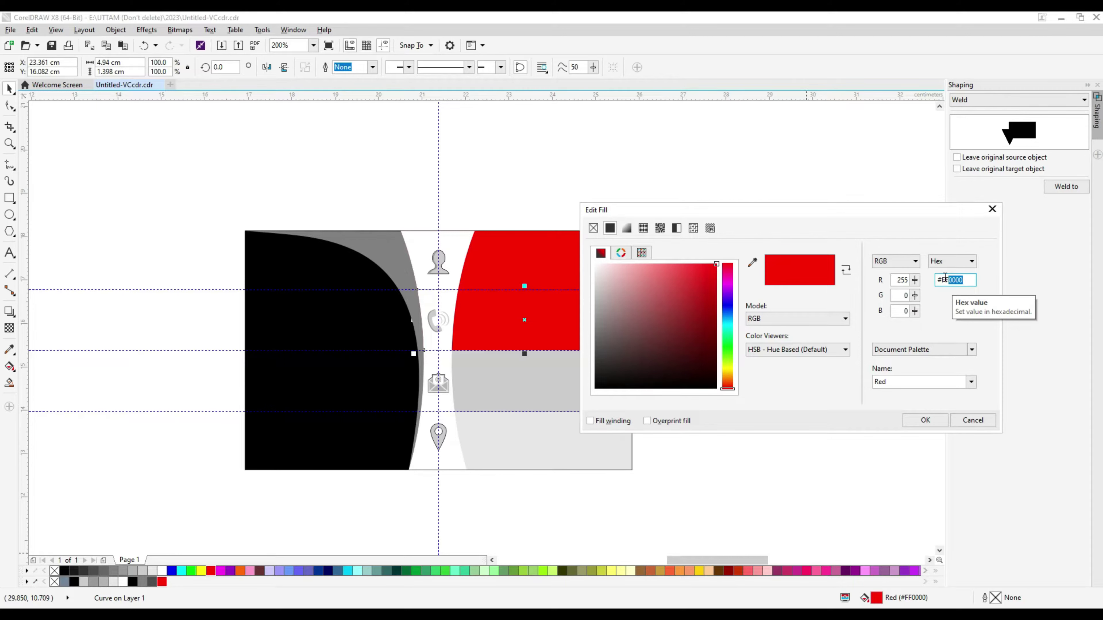
{"action": "key", "text": "Return"}
Fill the third right-hand band dark red #D9381E.
{"action": "left_click", "coordinate": [577, 401]}
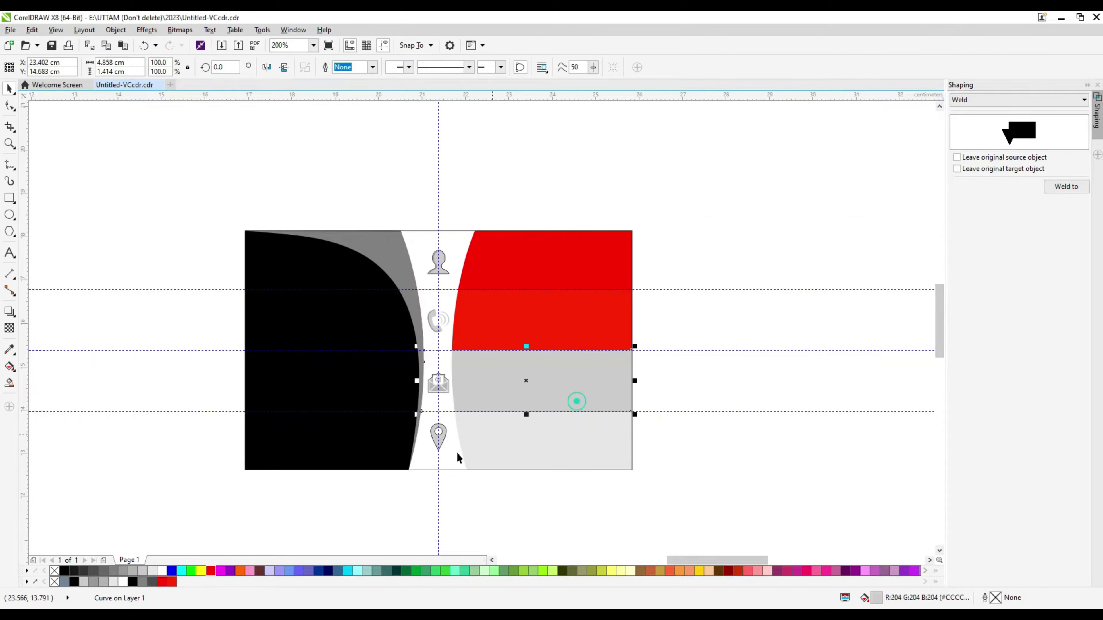
{"action": "left_click", "coordinate": [170, 582]}
{"action": "double_click", "coordinate": [877, 597]}
{"action": "left_click_drag", "start_coordinate": [426, 196], "coordinate": [640, 202]}
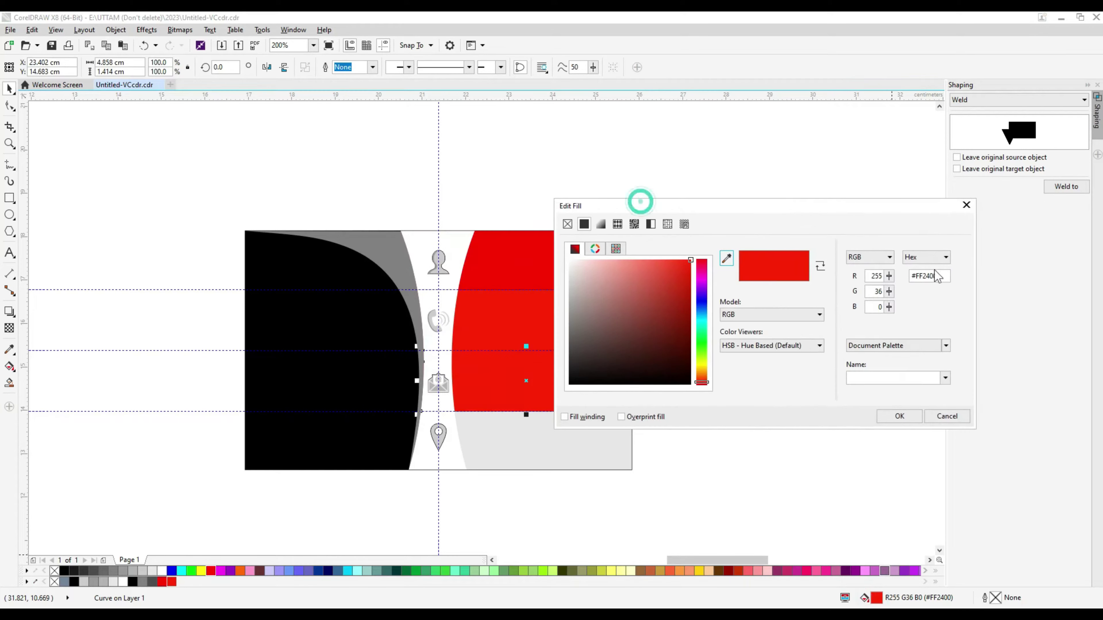
{"action": "left_click_drag", "start_coordinate": [936, 276], "coordinate": [920, 278]}
{"action": "type", "text": "#D9381E"}
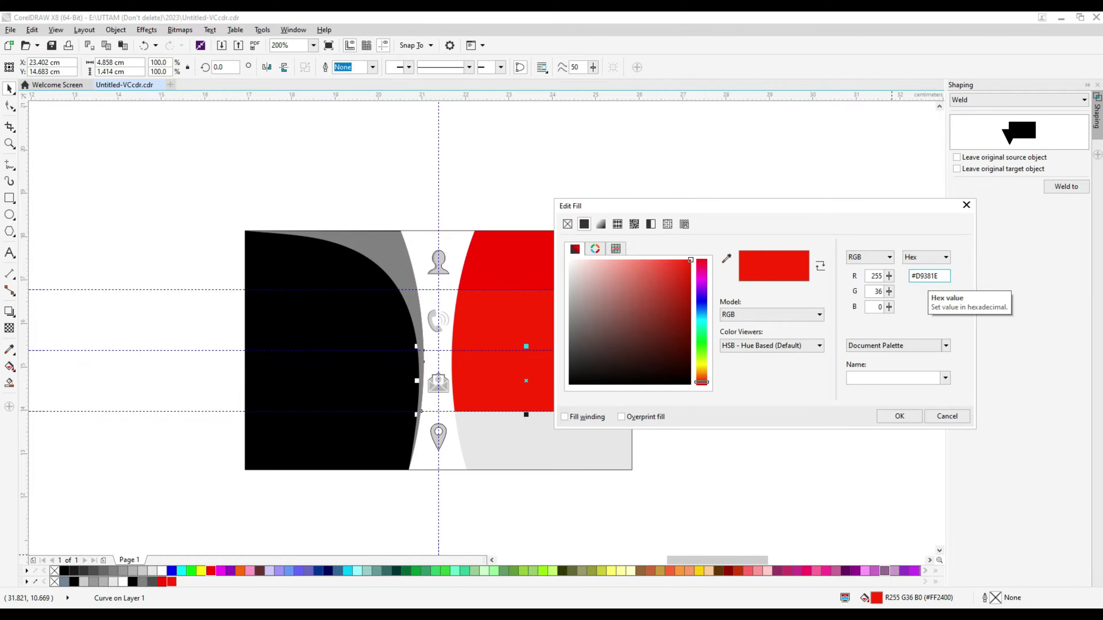
{"action": "key", "text": "Return"}
{"action": "left_click", "coordinate": [584, 438]}
Give the bottom band dark red #BA3C29 and fill the hourglass band's top section olive.
{"action": "left_click", "coordinate": [182, 582]}
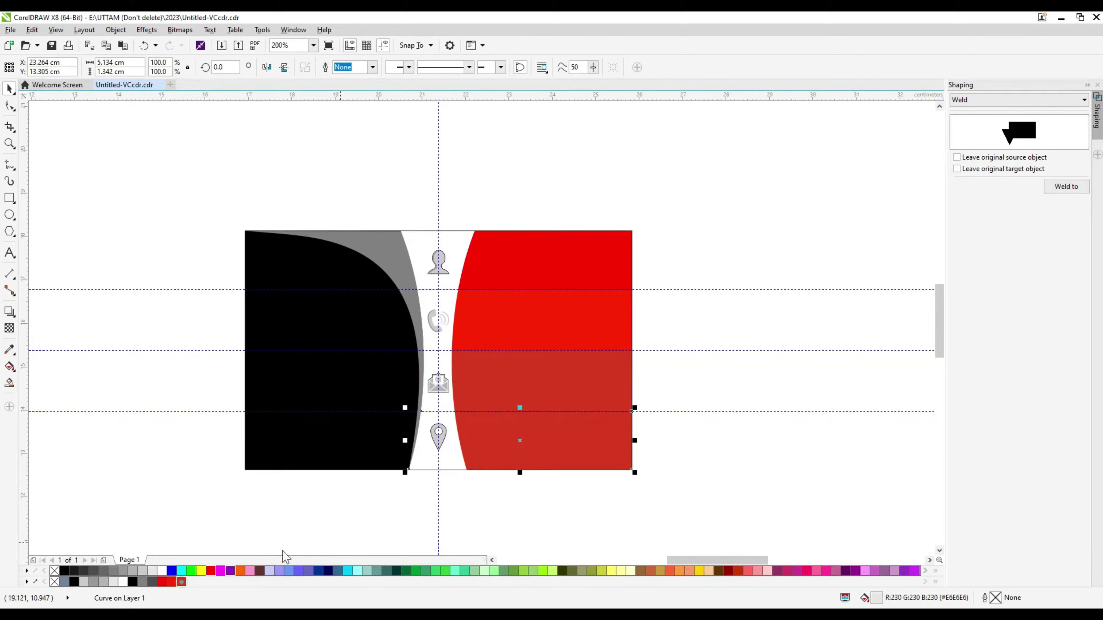
{"action": "double_click", "coordinate": [877, 597]}
{"action": "left_click_drag", "start_coordinate": [561, 200], "coordinate": [870, 200]}
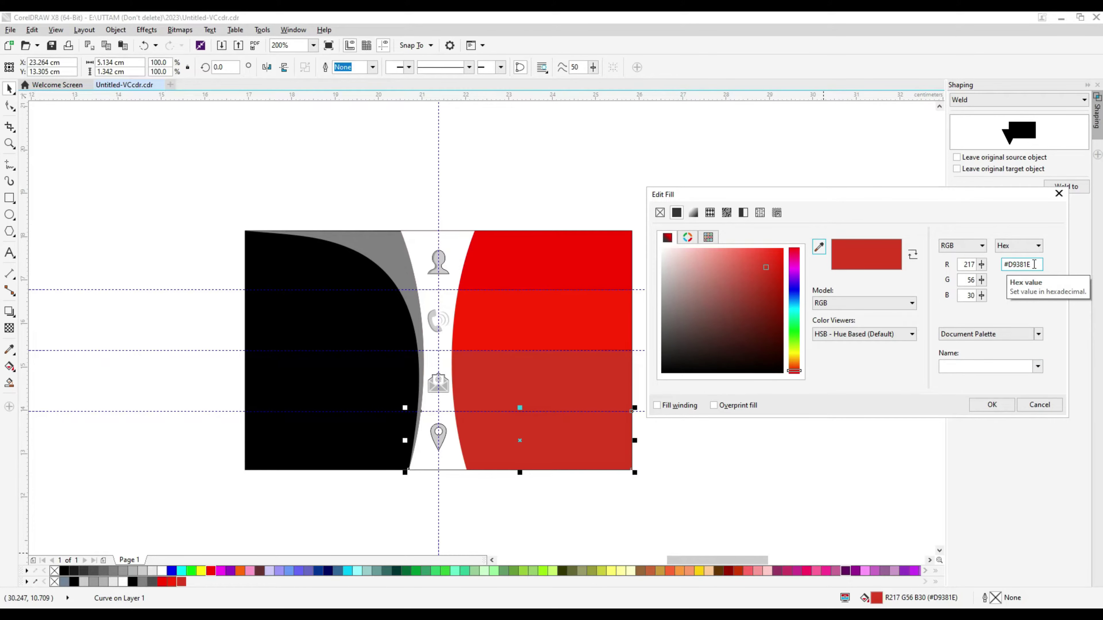
{"action": "left_click", "coordinate": [1030, 265]}
{"action": "type", "text": "#BA3C2"}
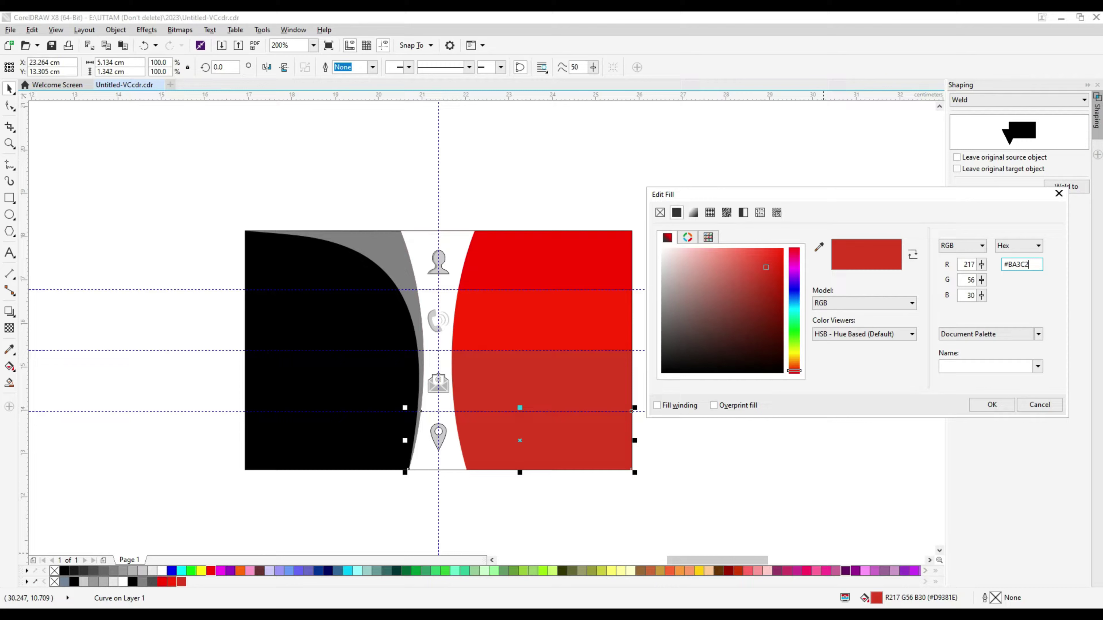
{"action": "key", "text": "Escape"}
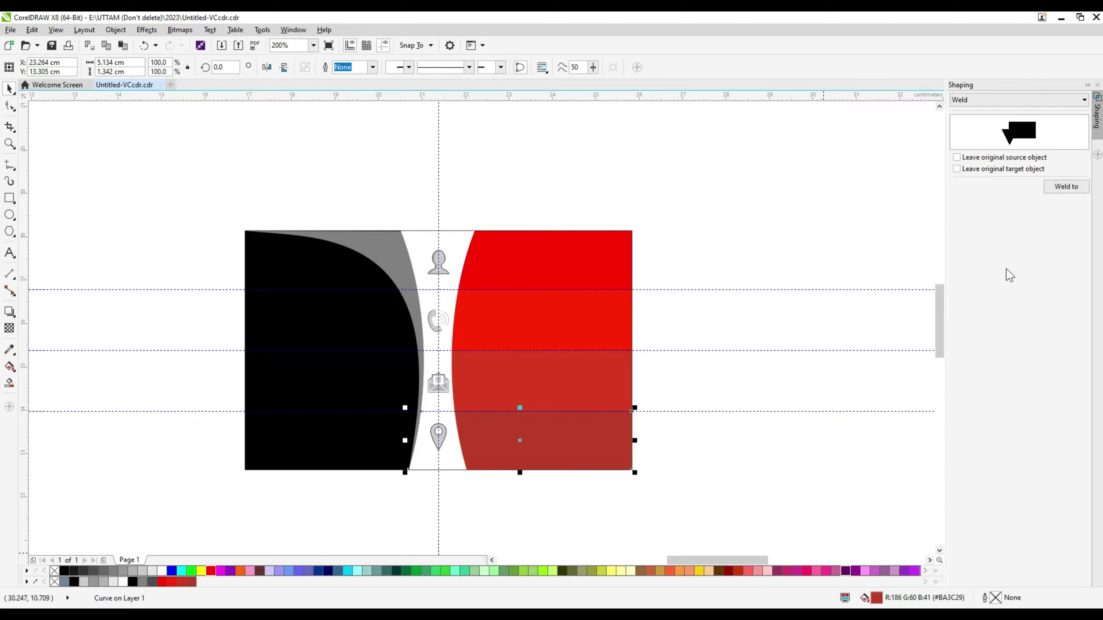
{"action": "left_click", "coordinate": [761, 239]}
{"action": "left_click", "coordinate": [458, 251]}
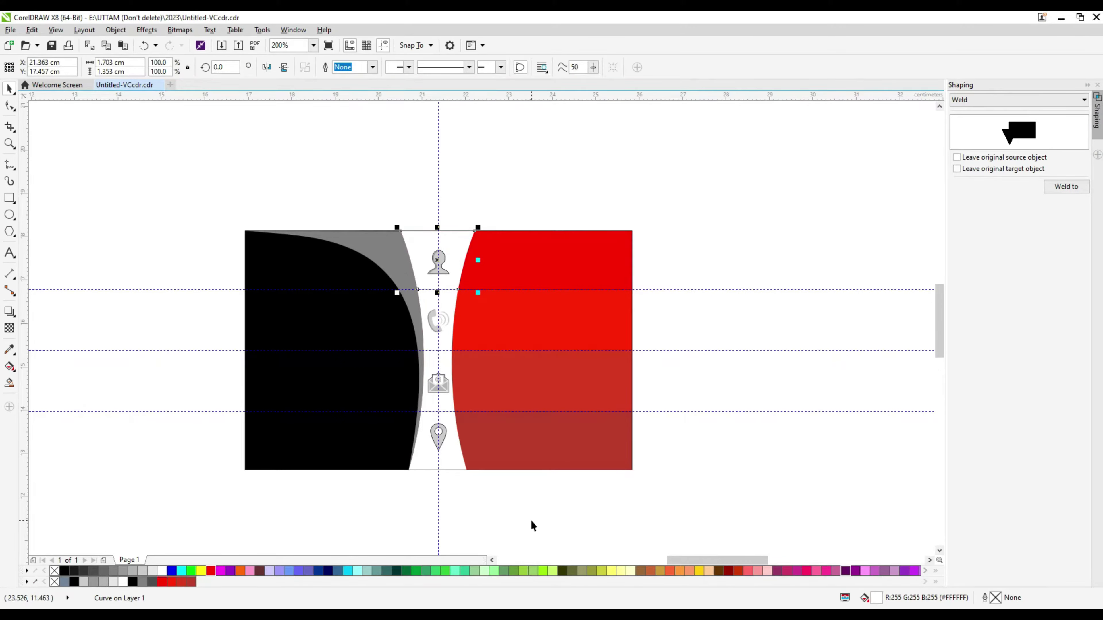
{"action": "left_click", "coordinate": [588, 573]}
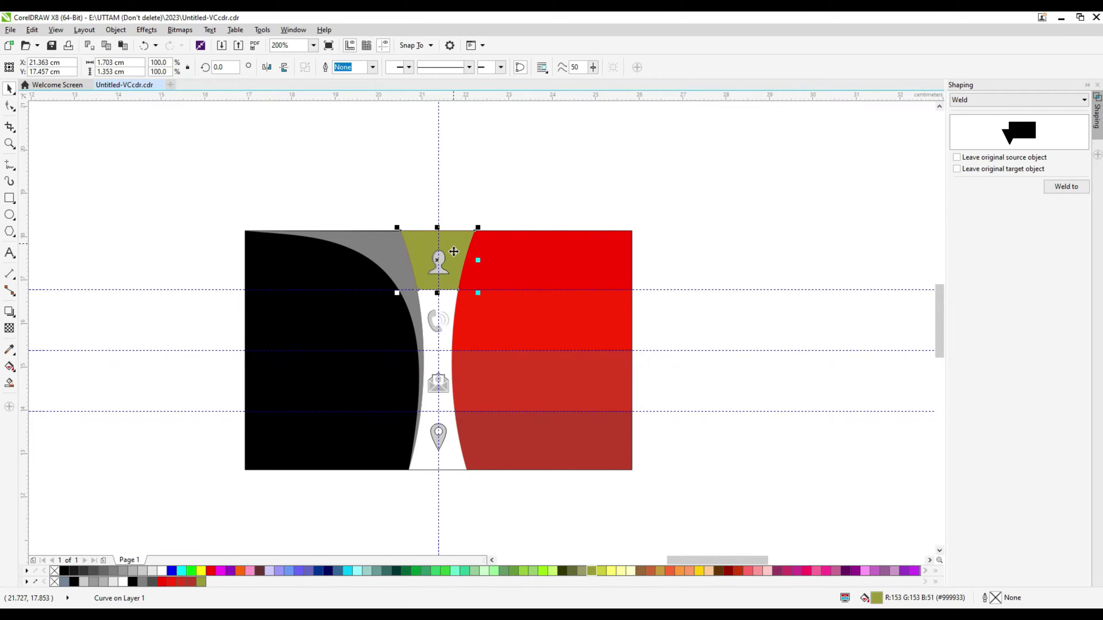
Try a pale cream #FDFDDF fill on the olive top section, then undo it.
{"action": "left_click", "coordinate": [566, 463]}
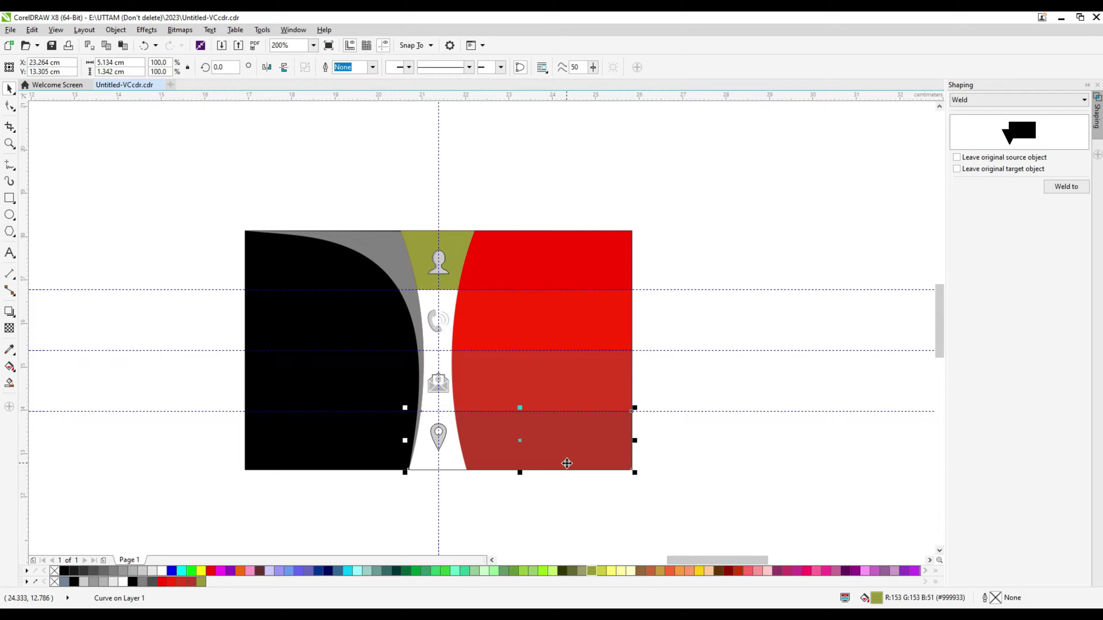
{"action": "left_click", "coordinate": [461, 243]}
{"action": "key", "text": "shift+F11"}
{"action": "left_click_drag", "start_coordinate": [618, 202], "coordinate": [832, 213]}
{"action": "double_click", "coordinate": [929, 284]}
{"action": "type", "text": "#FDFDDF"}
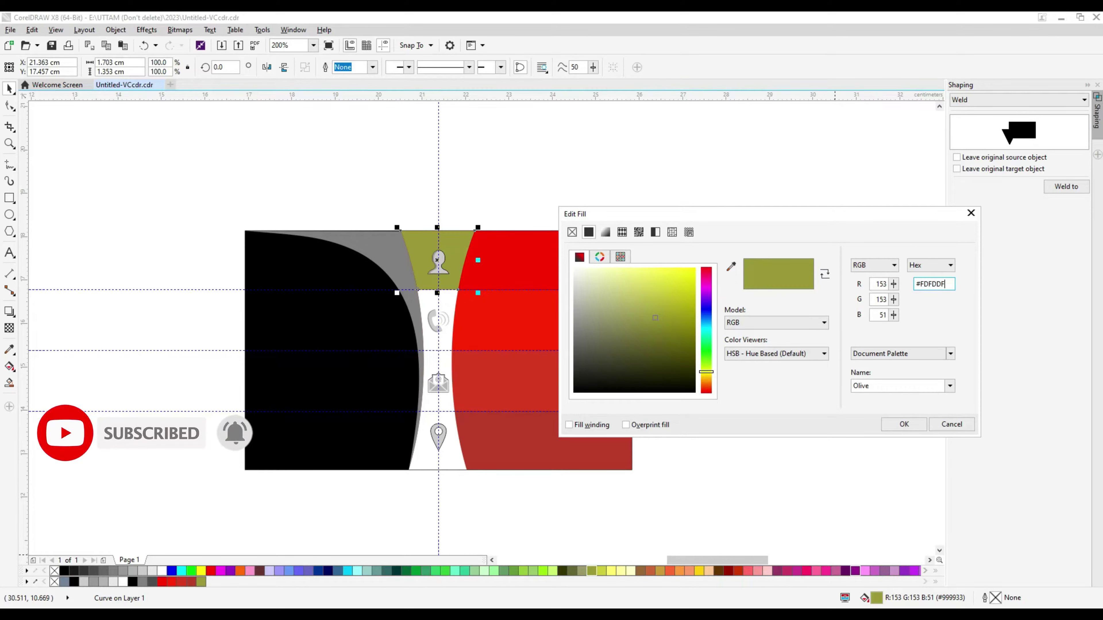
{"action": "key", "text": "Return"}
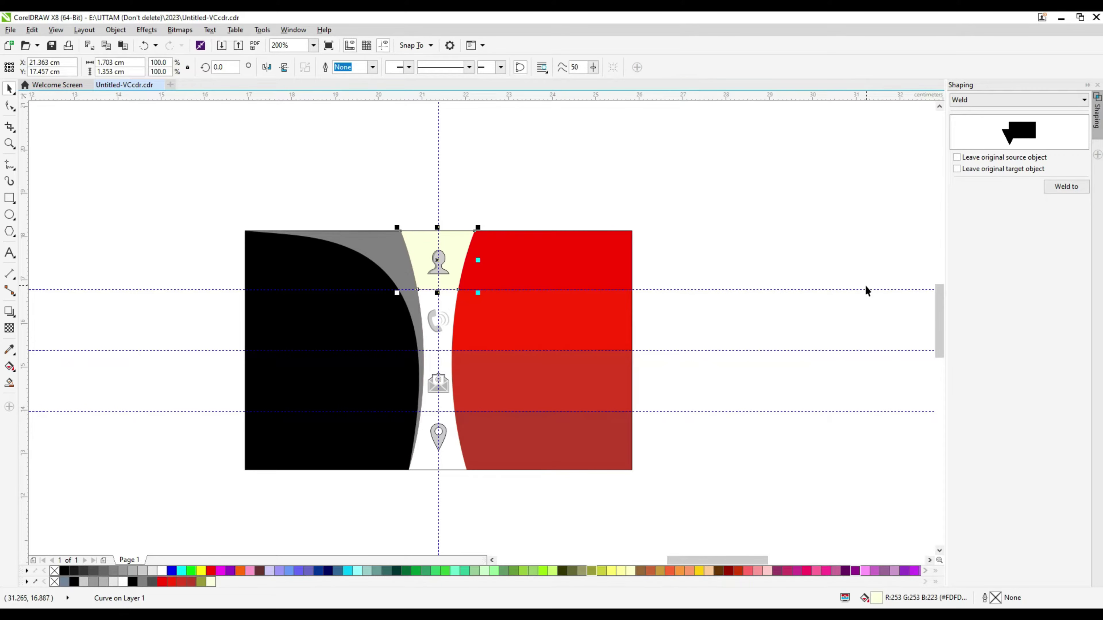
{"action": "key", "text": "ctrl+z"}
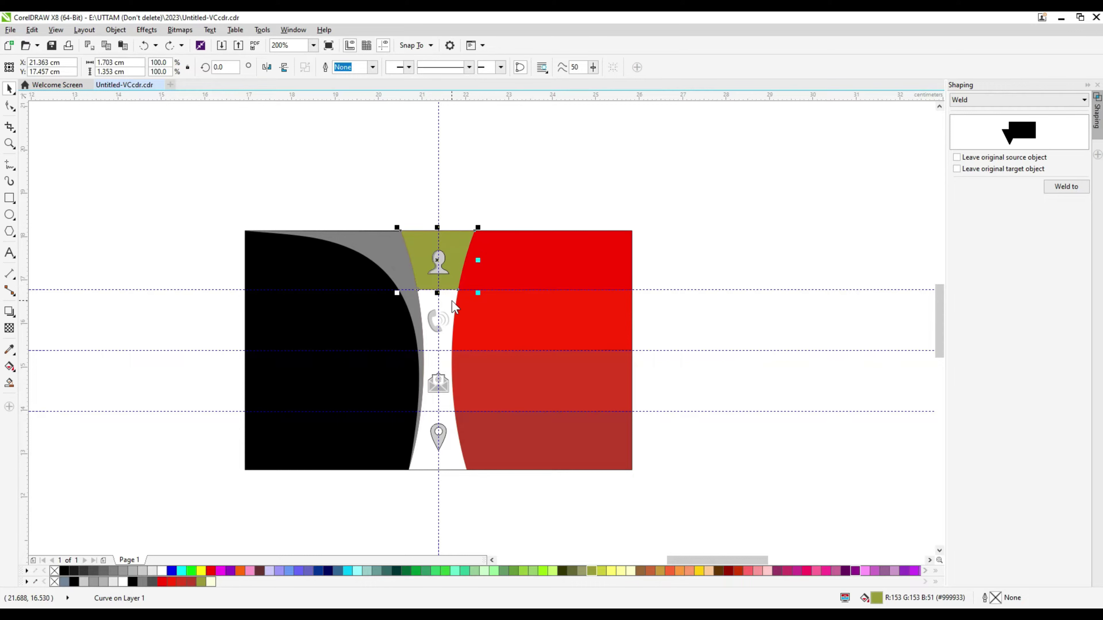
Refill the top section of the hourglass band with yellow-green #ABB237.
{"action": "key", "text": "a"}
{"action": "left_click", "coordinate": [8, 91]}
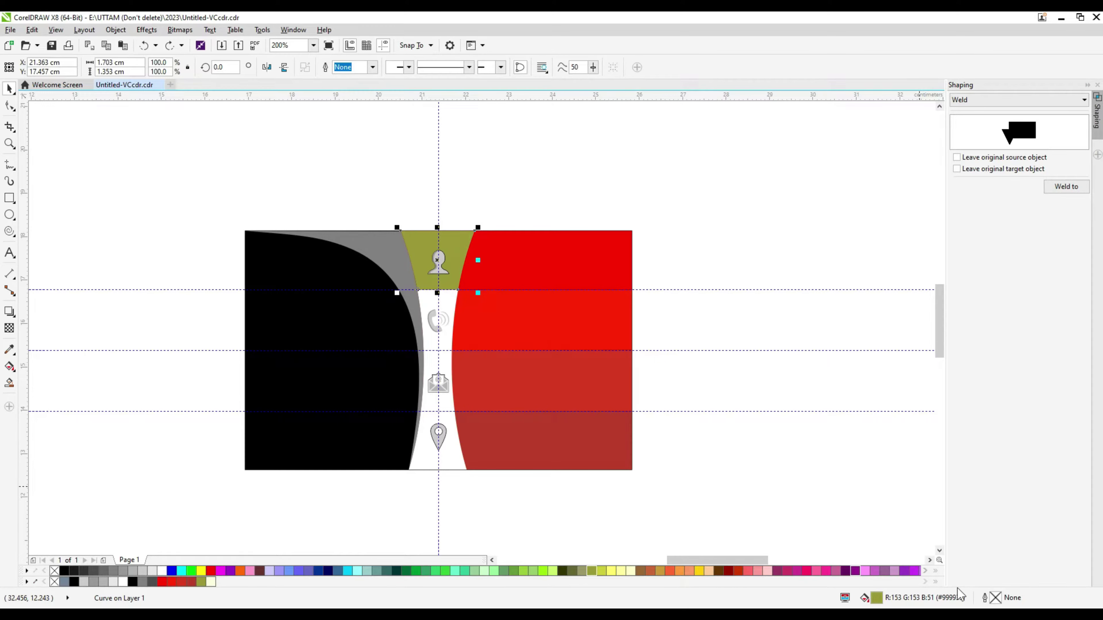
{"action": "double_click", "coordinate": [877, 599]}
{"action": "type", "text": "#ABB237"}
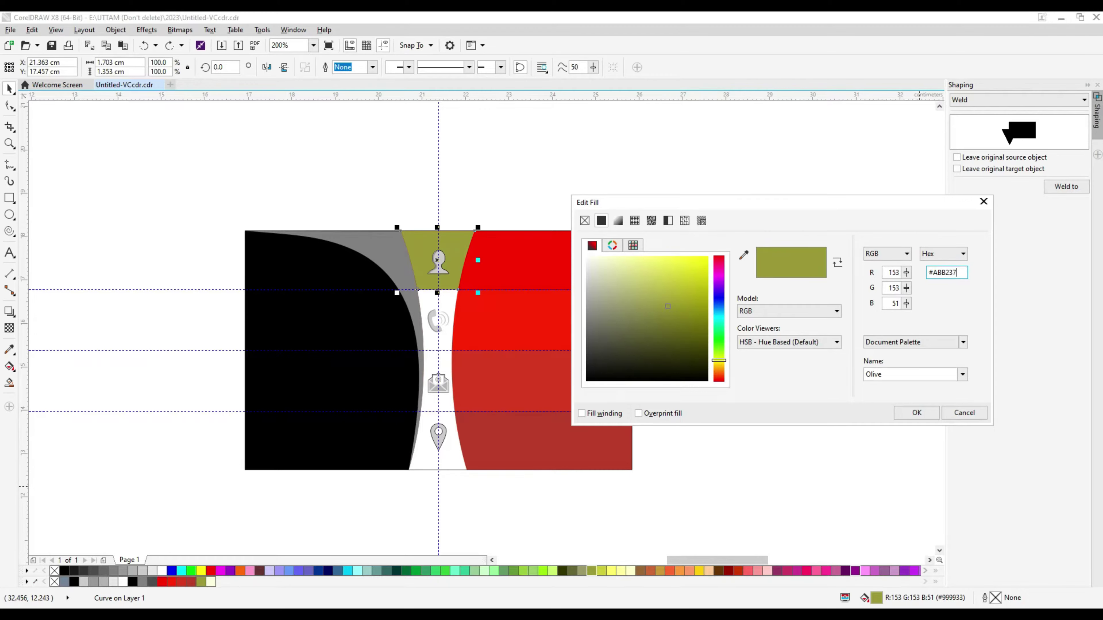
{"action": "key", "text": "Return"}
{"action": "left_click", "coordinate": [440, 348]}
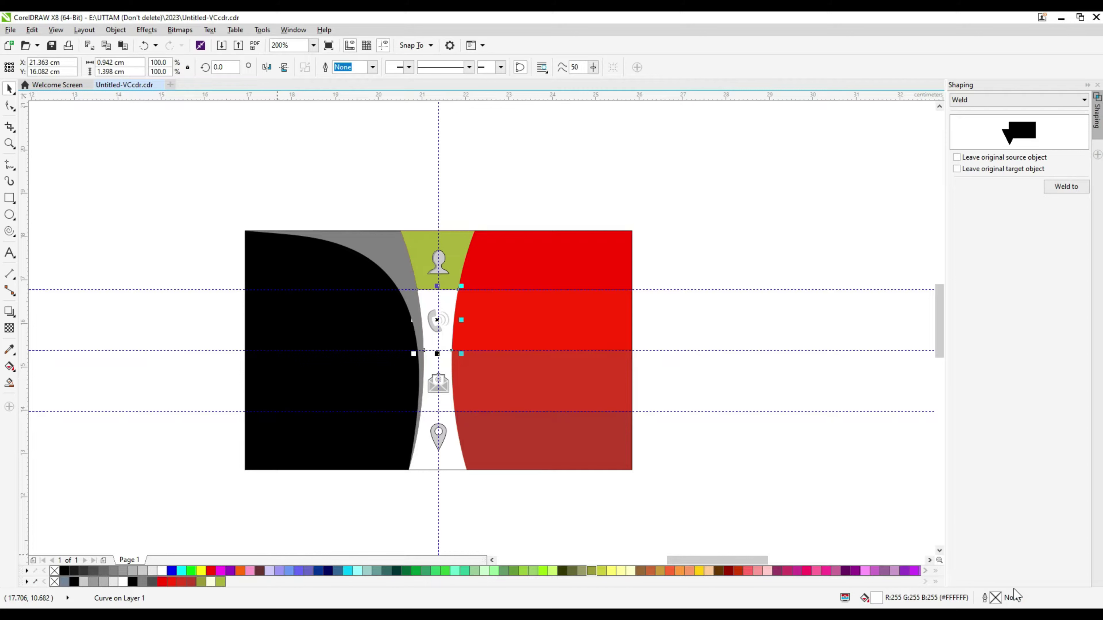
Fill the next two white band sections with light yellow-green shades.
{"action": "double_click", "coordinate": [877, 599]}
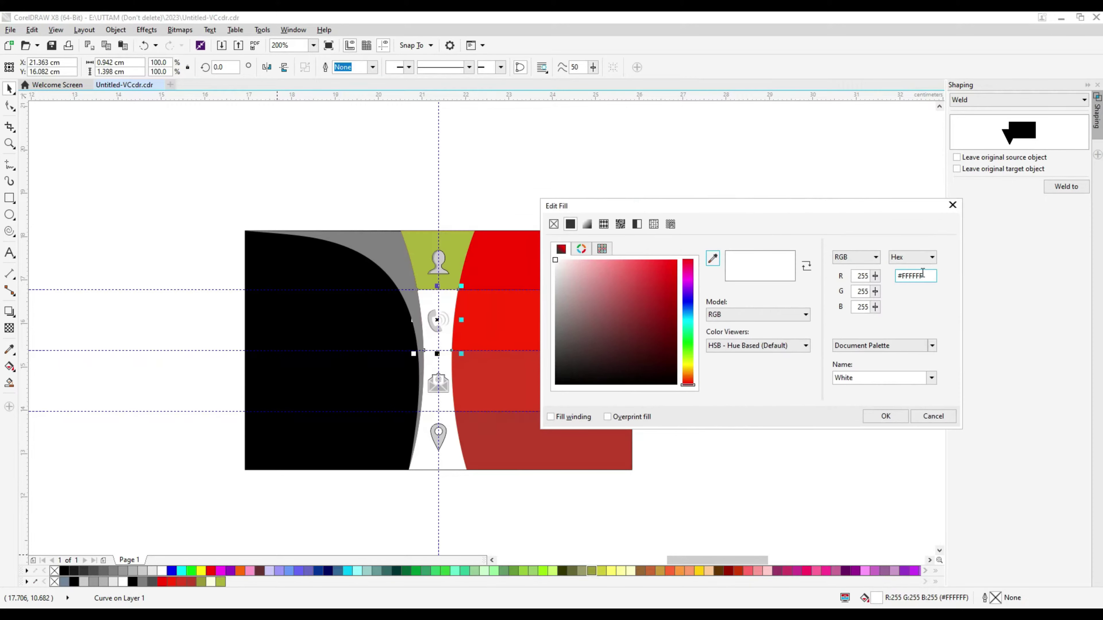
{"action": "left_click_drag", "start_coordinate": [905, 279], "coordinate": [903, 279]}
{"action": "type", "text": "#CFD06"}
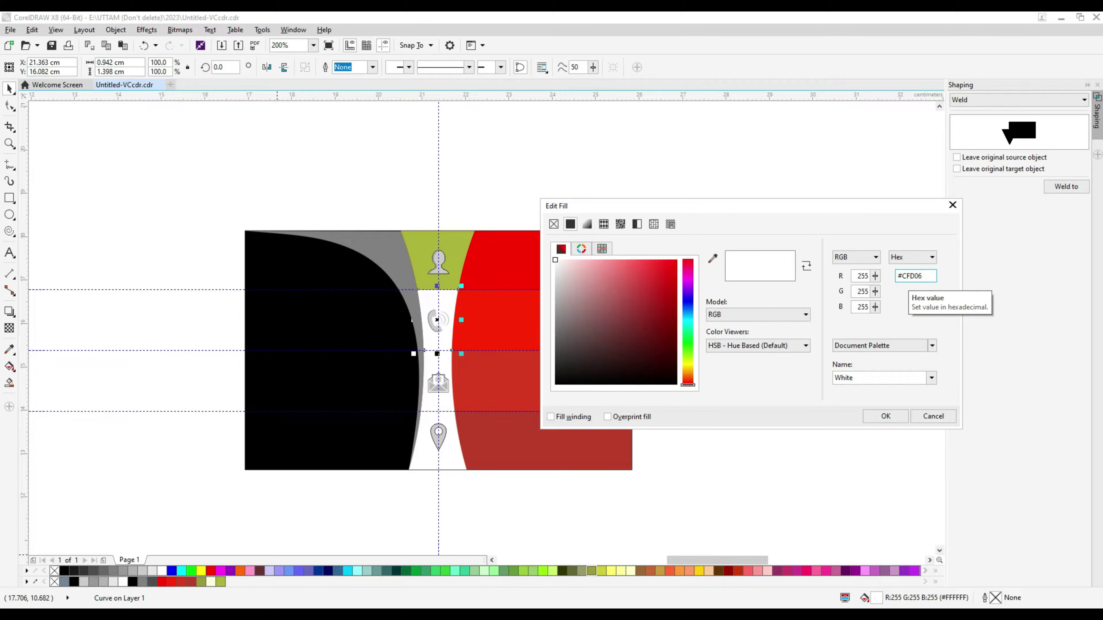
{"action": "key", "text": "Return"}
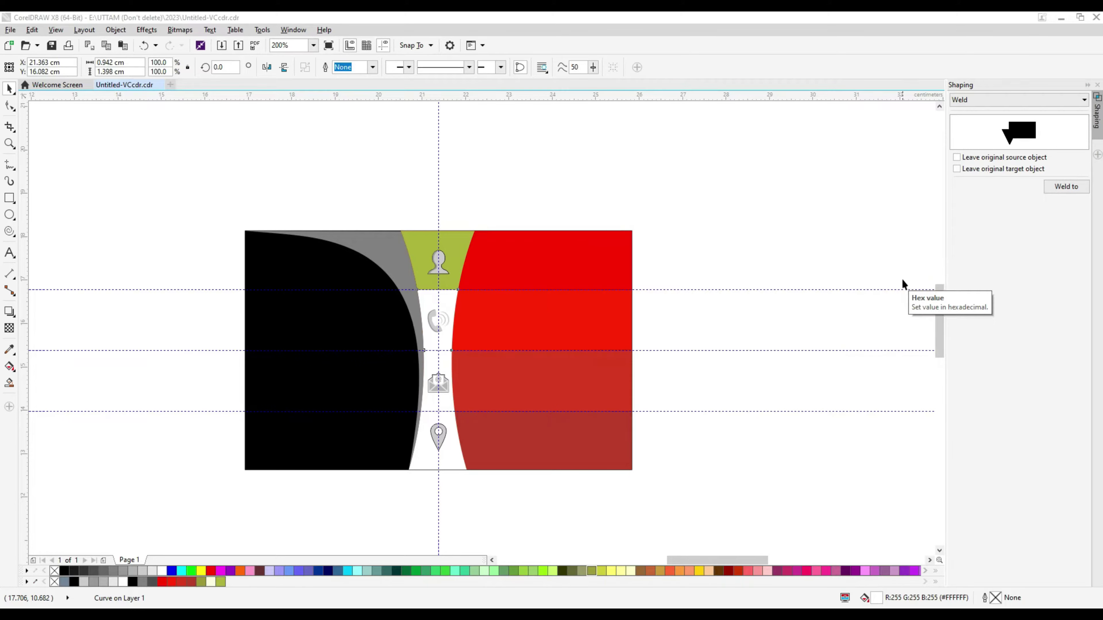
{"action": "left_click", "coordinate": [433, 405]}
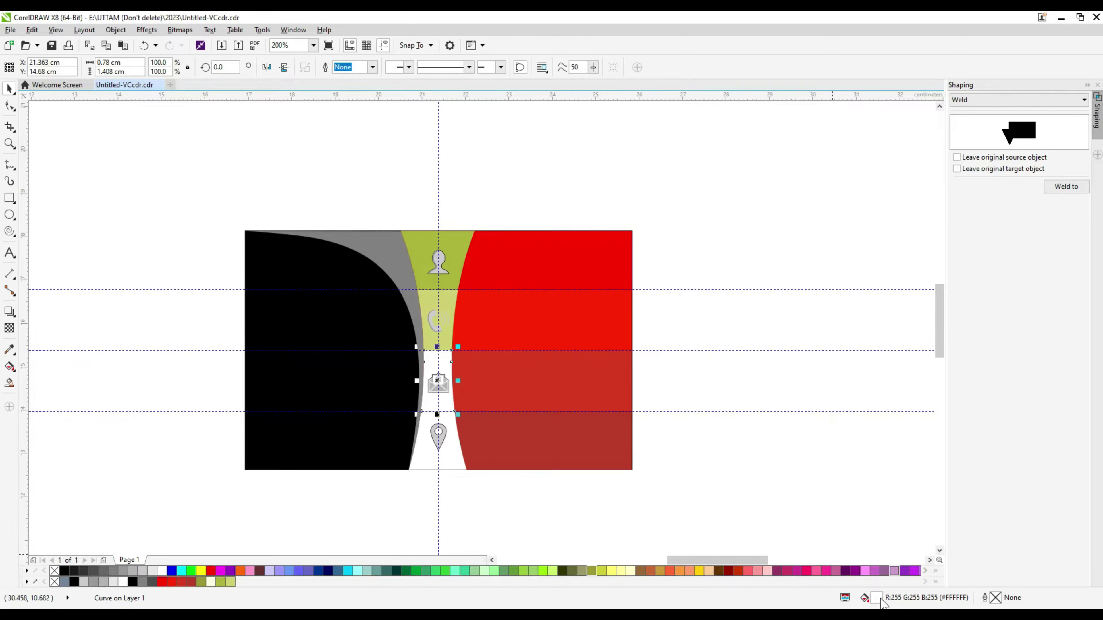
{"action": "double_click", "coordinate": [878, 598]}
{"action": "type", "text": "#DADF"}
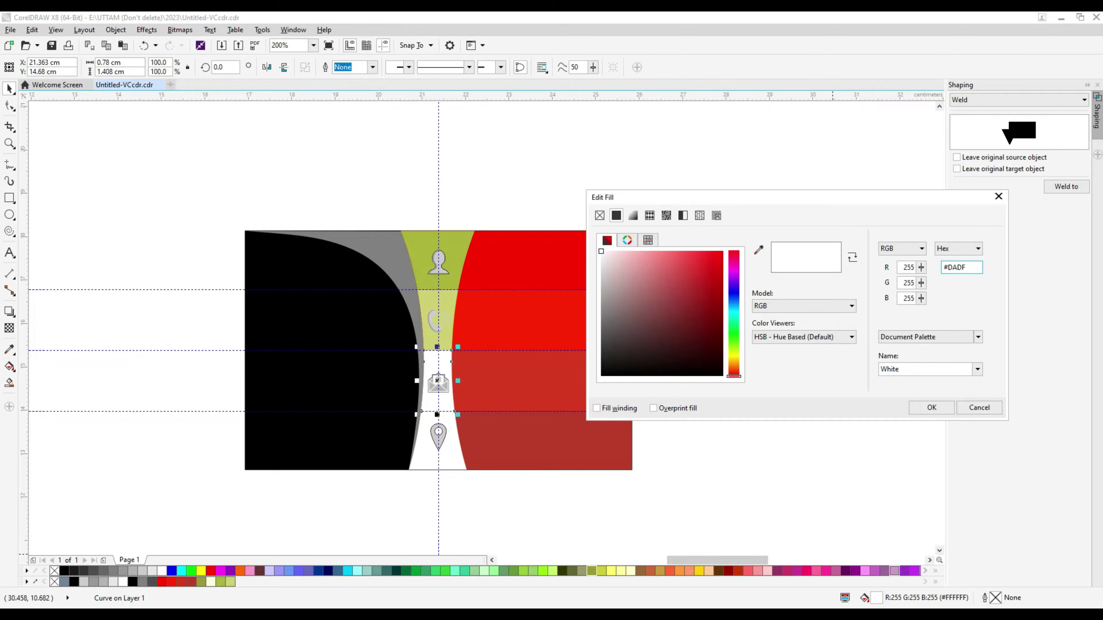
{"action": "type", "text": "8E"}
{"action": "key", "text": "Return"}
Fill the lowest hourglass band section with cream #F6F0C8.
{"action": "left_click", "coordinate": [456, 462]}
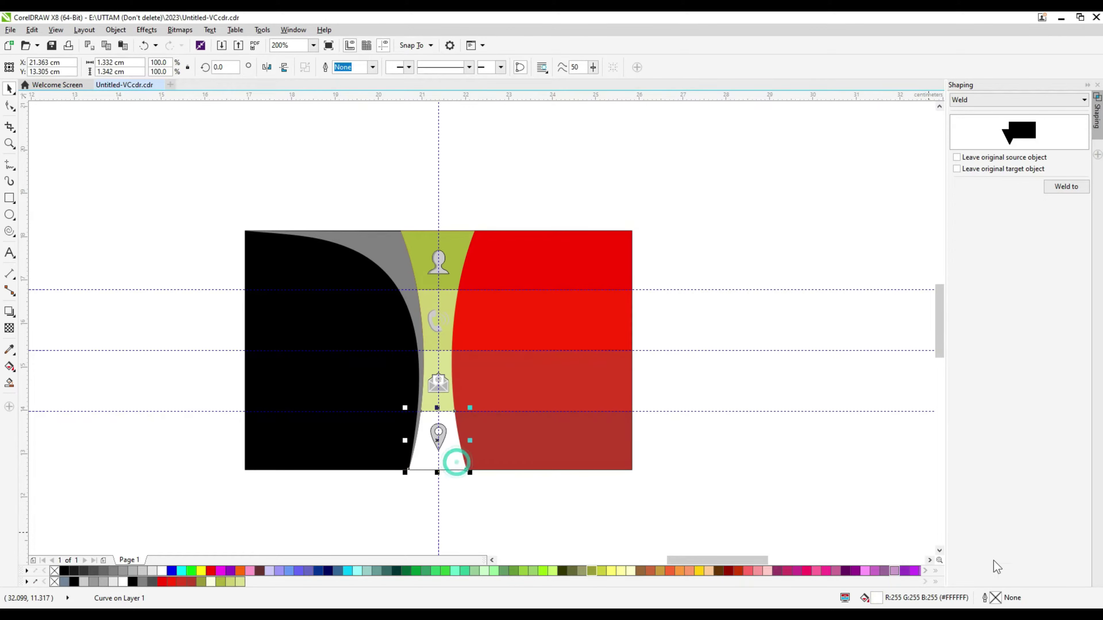
{"action": "double_click", "coordinate": [878, 598]}
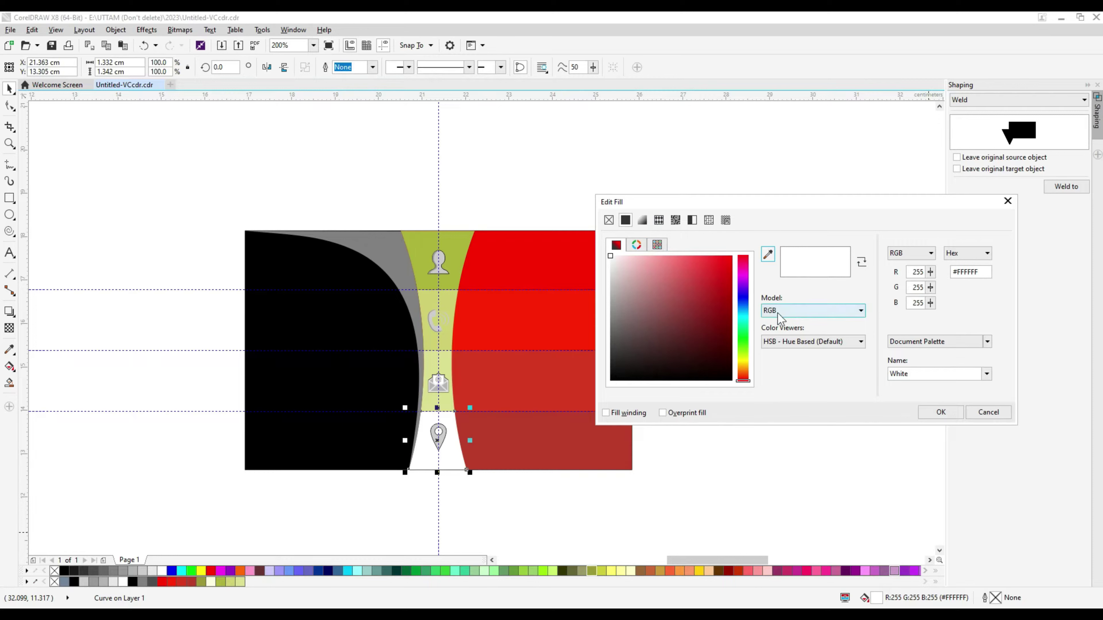
{"action": "left_click", "coordinate": [950, 274]}
{"action": "type", "text": "#F6F0C8"}
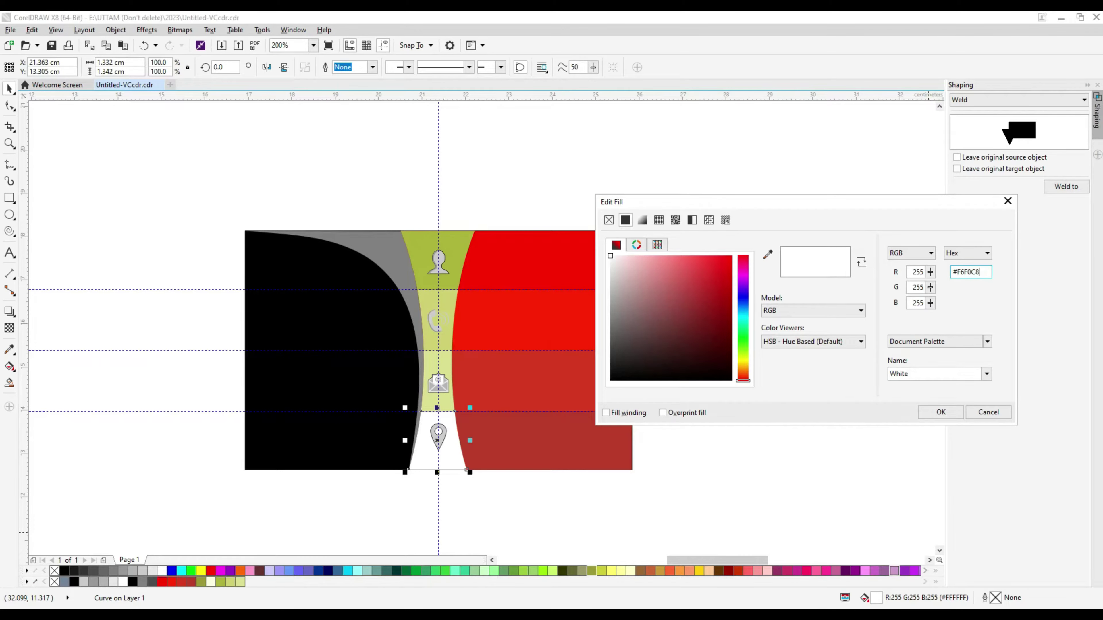
{"action": "key", "text": "Return"}
{"action": "scroll", "coordinate": [423, 320], "scroll_direction": "up", "scroll_amount": 1}
Ungroup the contact icons in the middle band.
{"action": "left_click", "coordinate": [450, 321]}
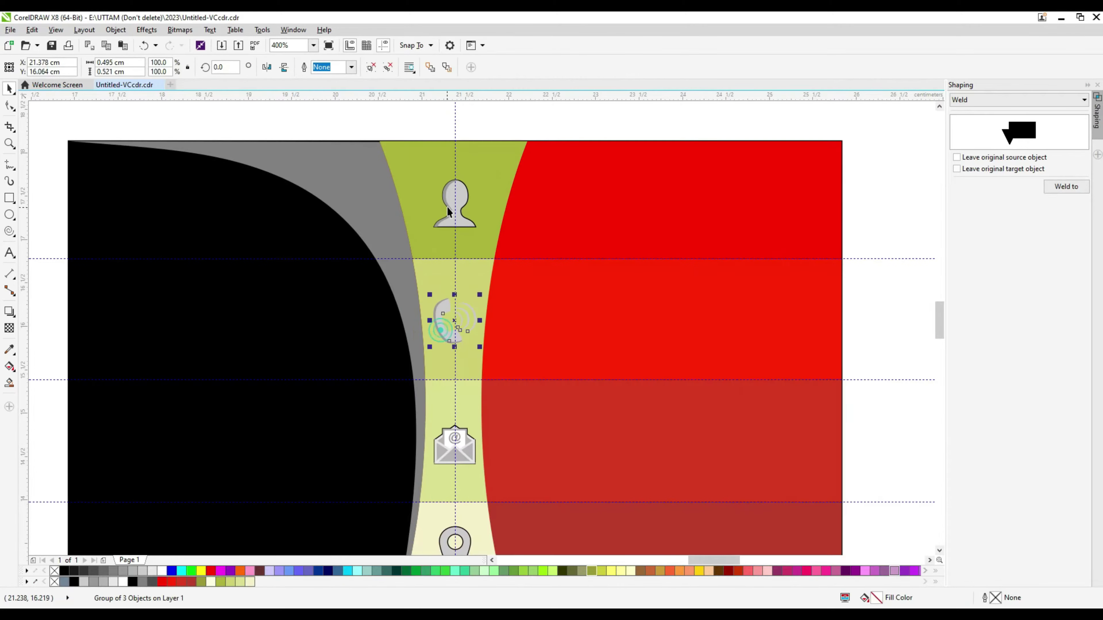
{"action": "left_click", "coordinate": [454, 204], "text": "shift"}
{"action": "scroll", "coordinate": [372, 264], "scroll_direction": "down", "scroll_amount": 1}
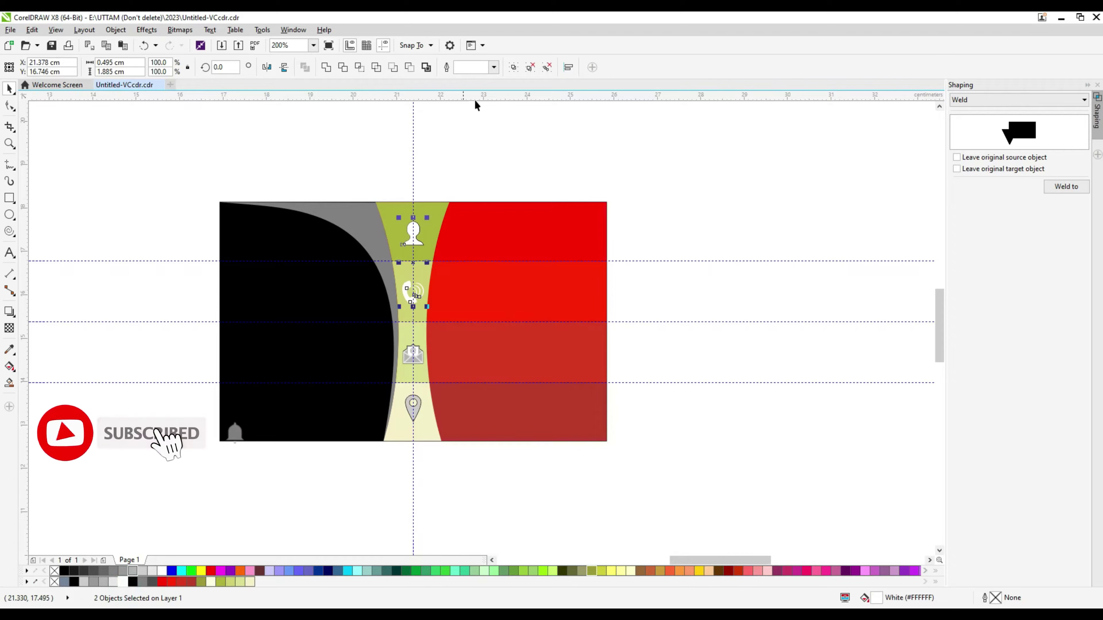
{"action": "left_click_drag", "start_coordinate": [487, 123], "coordinate": [350, 452]}
{"action": "left_click", "coordinate": [547, 67]}
{"action": "left_click", "coordinate": [596, 133]}
{"action": "scroll", "coordinate": [413, 248], "scroll_direction": "up", "scroll_amount": 2}
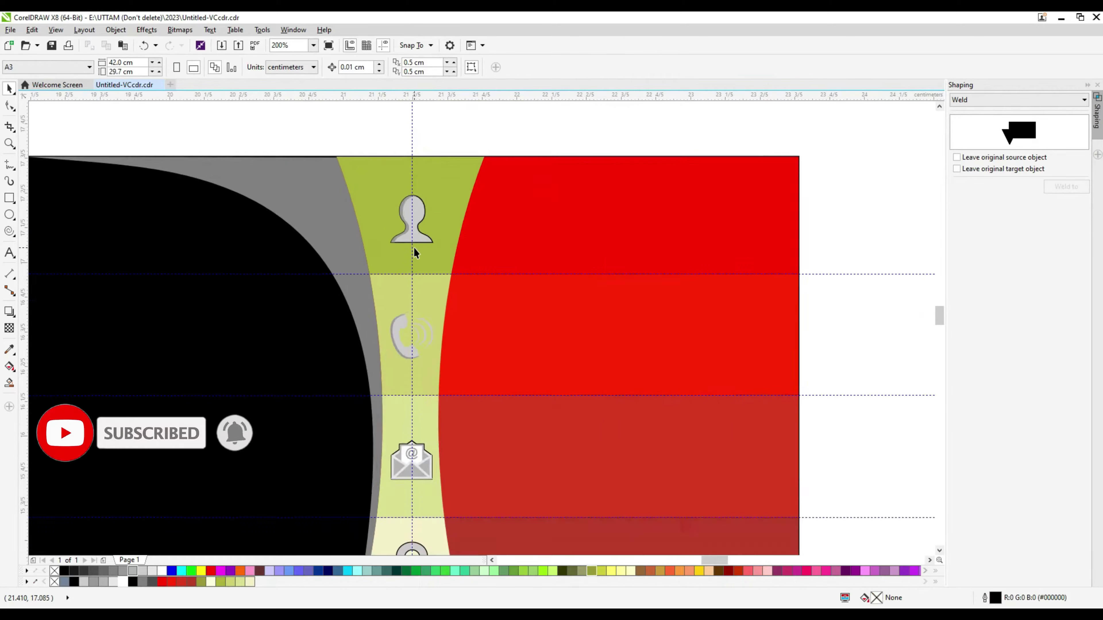
Fill the phone icon's sound waves white.
{"action": "left_click", "coordinate": [414, 234]}
{"action": "scroll", "coordinate": [388, 414], "scroll_direction": "down", "scroll_amount": 2}
{"action": "left_click", "coordinate": [410, 313], "text": "shift"}
{"action": "scroll", "coordinate": [421, 350], "scroll_direction": "up", "scroll_amount": 2}
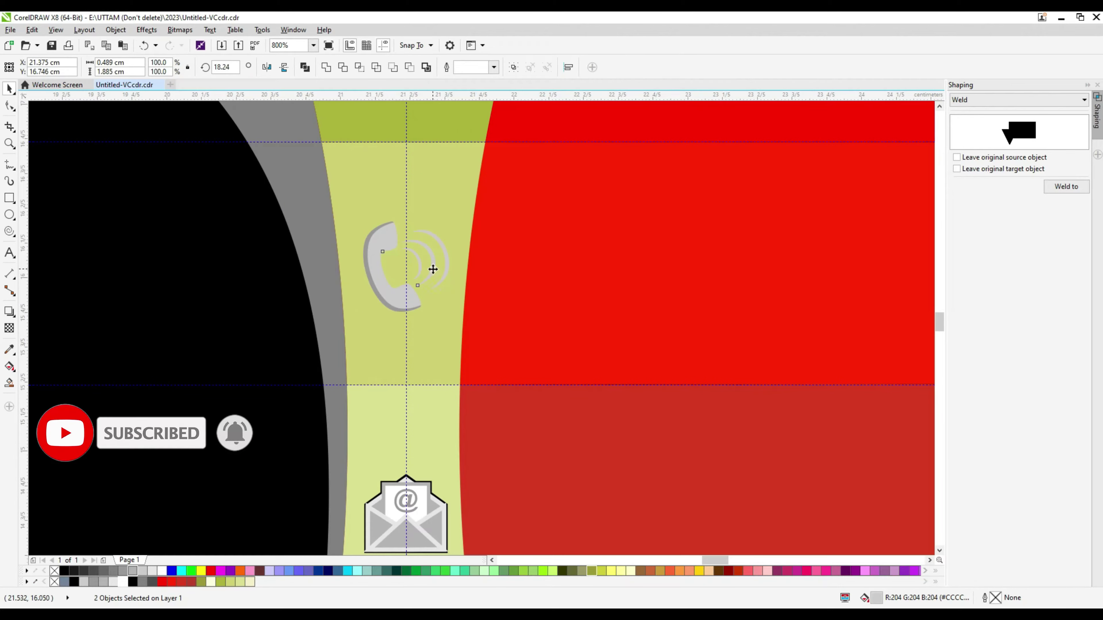
{"action": "scroll", "coordinate": [504, 156], "scroll_direction": "down", "scroll_amount": 2}
{"action": "scroll", "coordinate": [495, 182], "scroll_direction": "up", "scroll_amount": 3}
{"action": "left_click", "coordinate": [447, 228]}
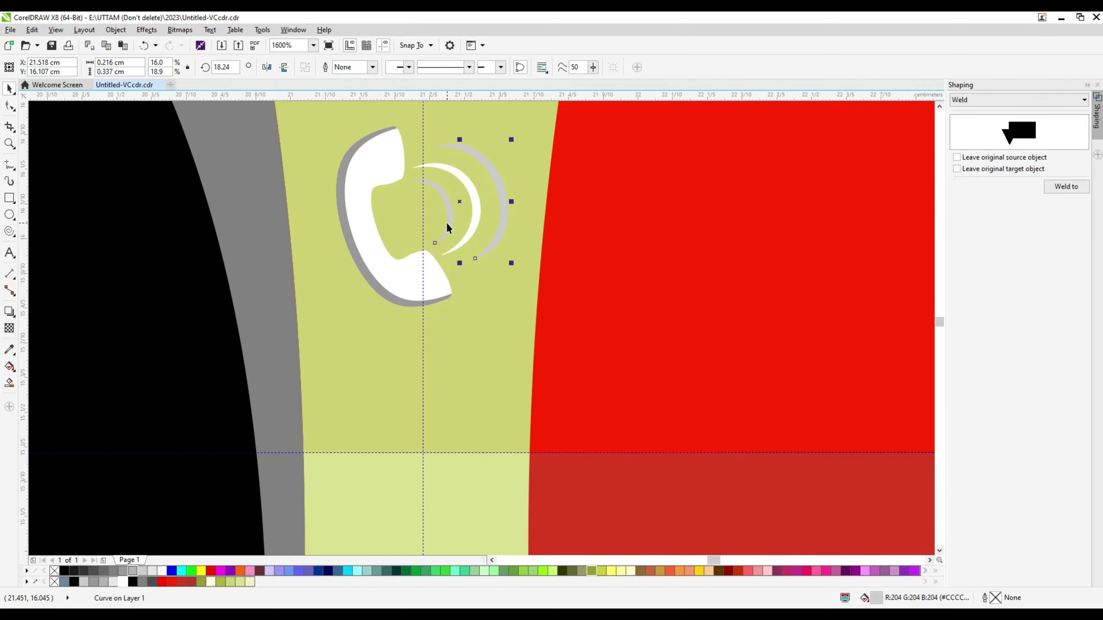
{"action": "left_click", "coordinate": [123, 582]}
Fill the location pin white.
{"action": "scroll", "coordinate": [339, 338], "scroll_direction": "down", "scroll_amount": 2}
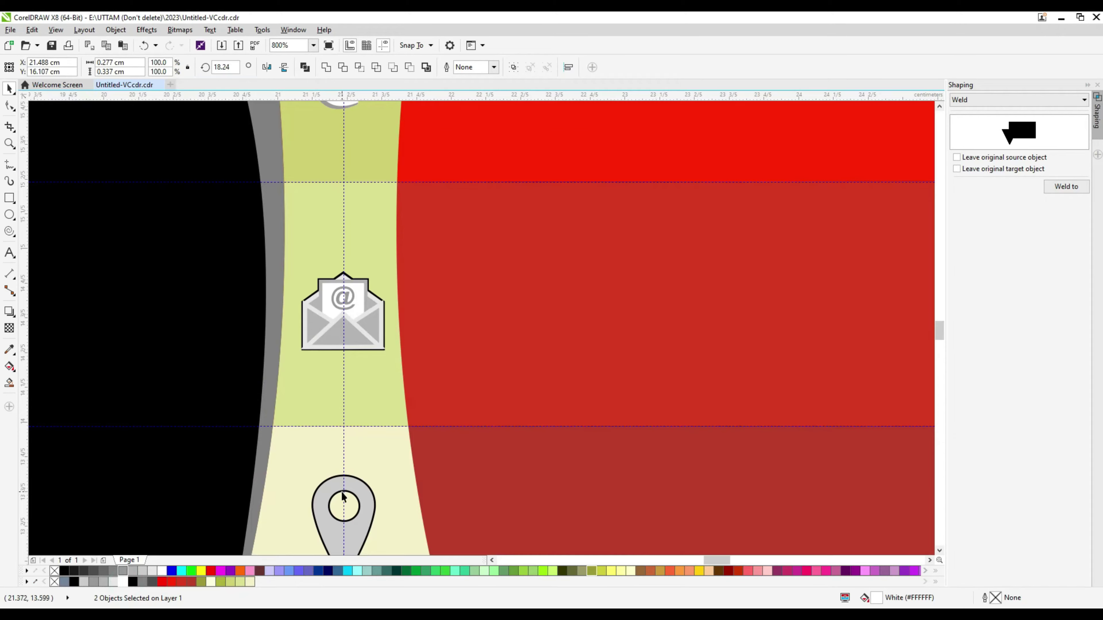
{"action": "left_click", "coordinate": [319, 502]}
{"action": "left_click", "coordinate": [123, 582]}
{"action": "scroll", "coordinate": [395, 402], "scroll_direction": "down", "scroll_amount": 1}
{"action": "left_click", "coordinate": [721, 338]}
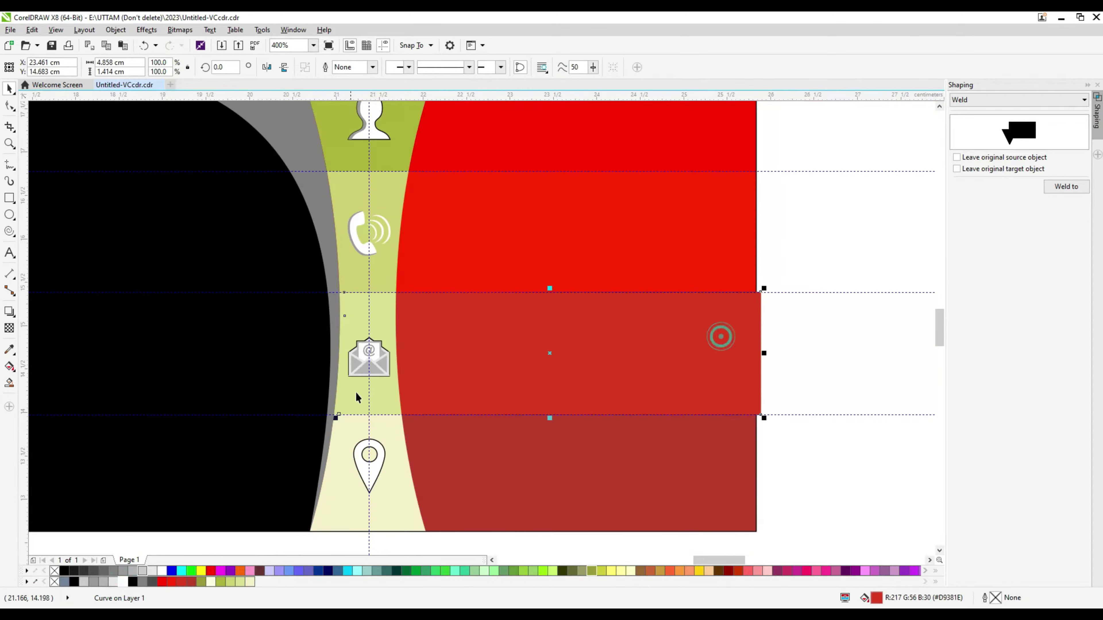
{"action": "scroll", "coordinate": [356, 365], "scroll_direction": "up", "scroll_amount": 1}
Give the envelope icon's parts a 0.1 mm outline.
{"action": "left_click", "coordinate": [356, 364]}
{"action": "scroll", "coordinate": [356, 365], "scroll_direction": "up", "scroll_amount": 2}
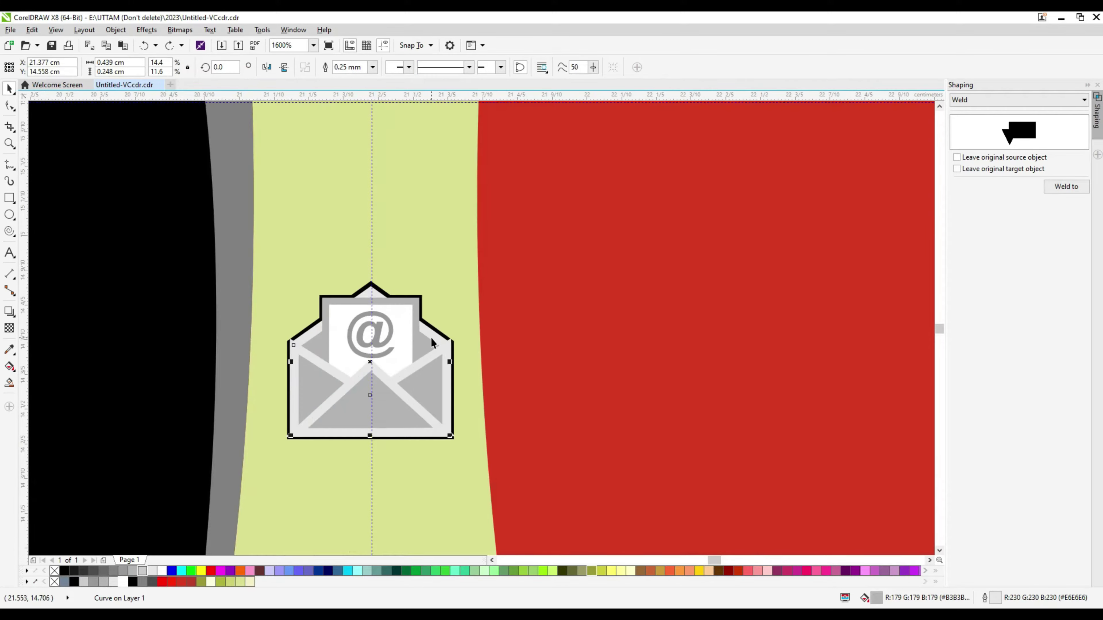
{"action": "left_click", "coordinate": [493, 67]}
{"action": "left_click", "coordinate": [472, 100]}
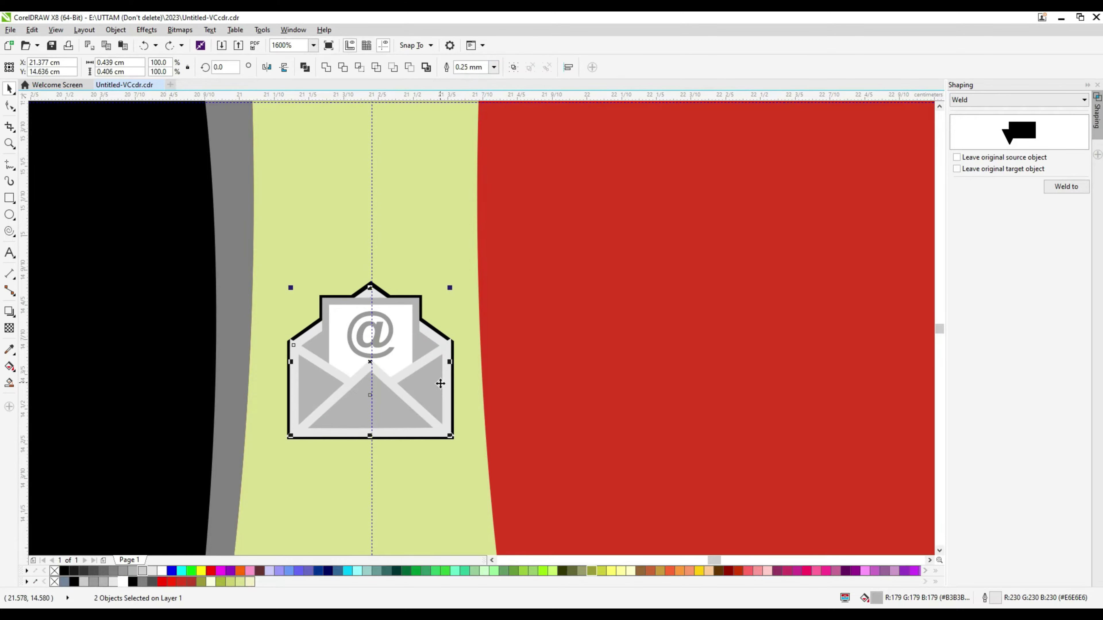
{"action": "left_click", "coordinate": [412, 404], "text": "shift"}
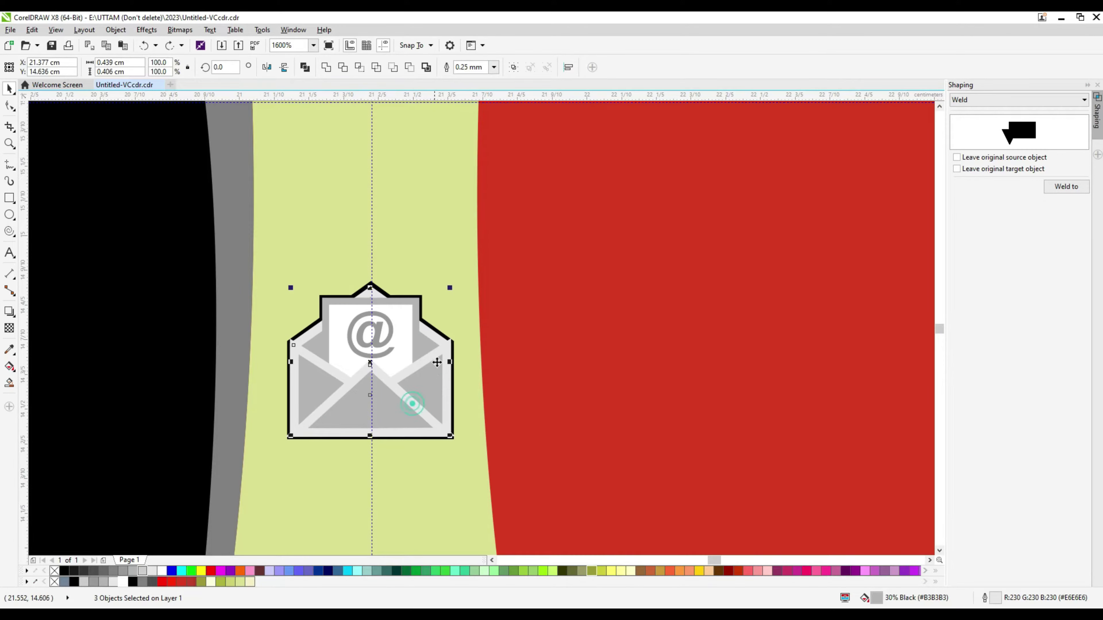
{"action": "left_click", "coordinate": [493, 67]}
{"action": "left_click", "coordinate": [472, 91]}
{"action": "left_click", "coordinate": [494, 66]}
{"action": "left_click", "coordinate": [446, 176]}
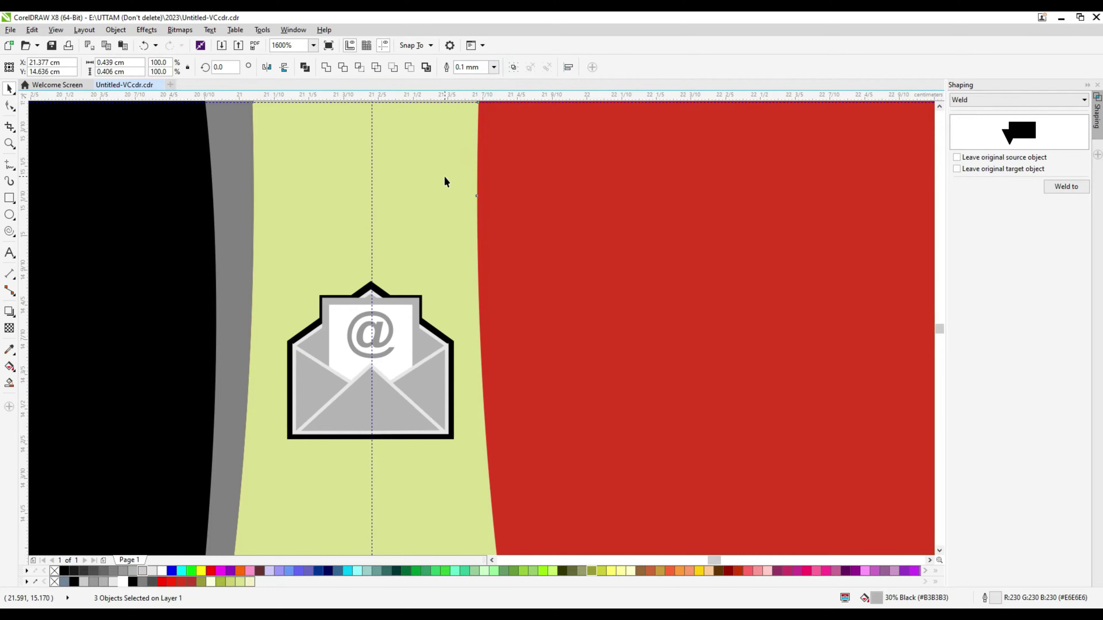
{"action": "left_click", "coordinate": [306, 375]}
{"action": "scroll", "coordinate": [306, 375], "scroll_direction": "up", "scroll_amount": 1}
{"action": "left_click", "coordinate": [301, 301]}
Reshape the envelope curve's height and nudge its top-left corner node.
{"action": "scroll", "coordinate": [282, 387], "scroll_direction": "up", "scroll_amount": 1}
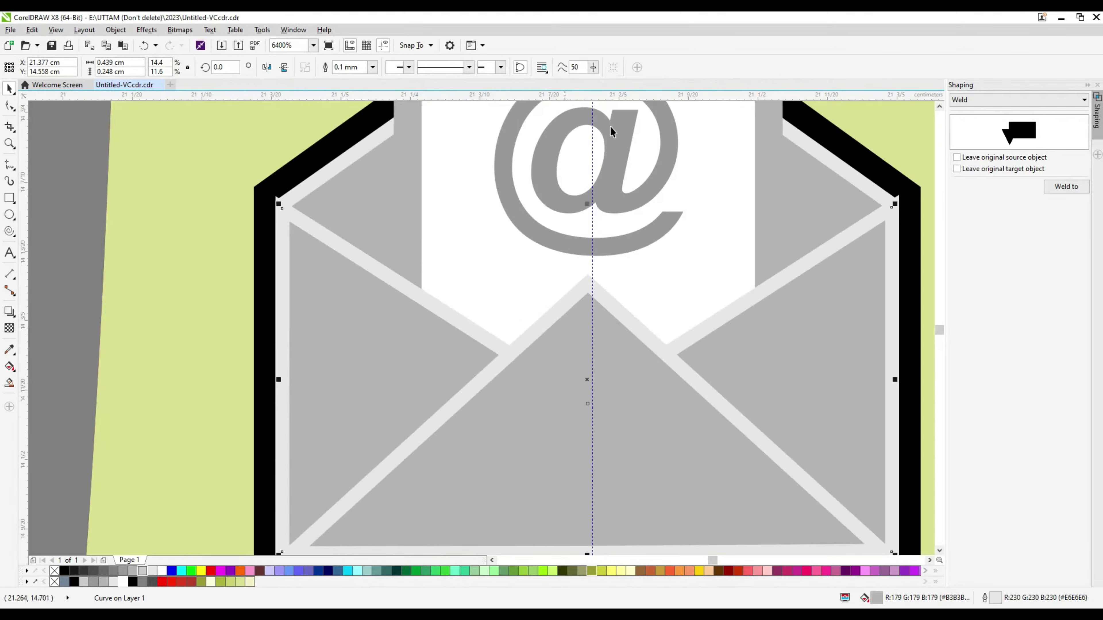
{"action": "scroll", "coordinate": [608, 259], "scroll_direction": "down", "scroll_amount": 1}
{"action": "scroll", "coordinate": [607, 250], "scroll_direction": "up", "scroll_amount": 1}
{"action": "left_click_drag", "start_coordinate": [587, 217], "coordinate": [584, 230]}
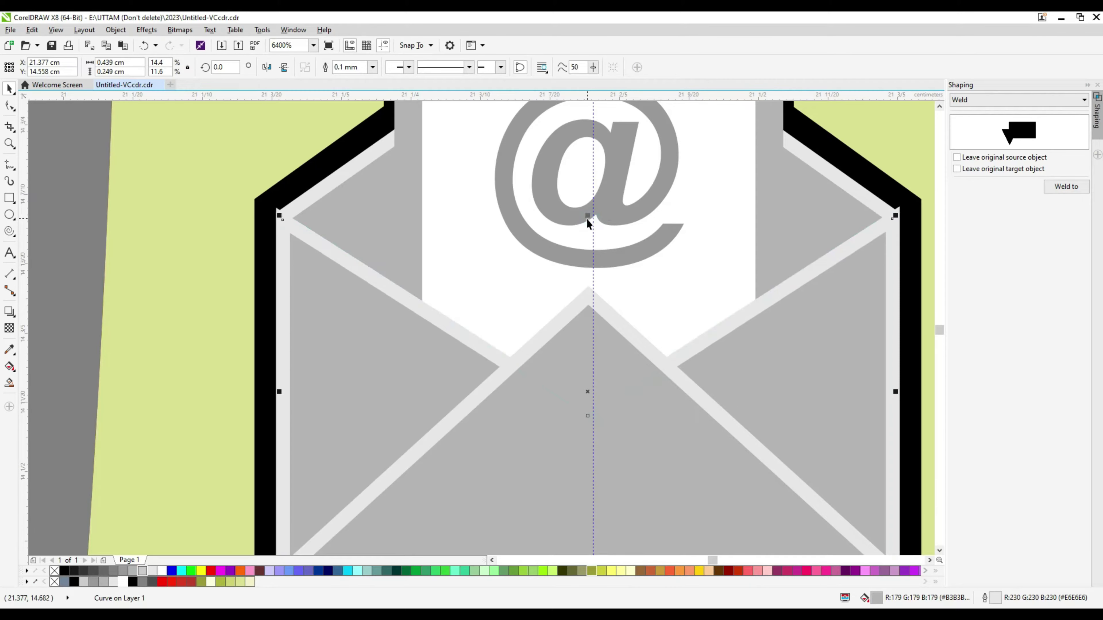
{"action": "left_click", "coordinate": [10, 106]}
{"action": "scroll", "coordinate": [266, 245], "scroll_direction": "up", "scroll_amount": 1}
{"action": "left_click_drag", "start_coordinate": [294, 204], "coordinate": [295, 215]}
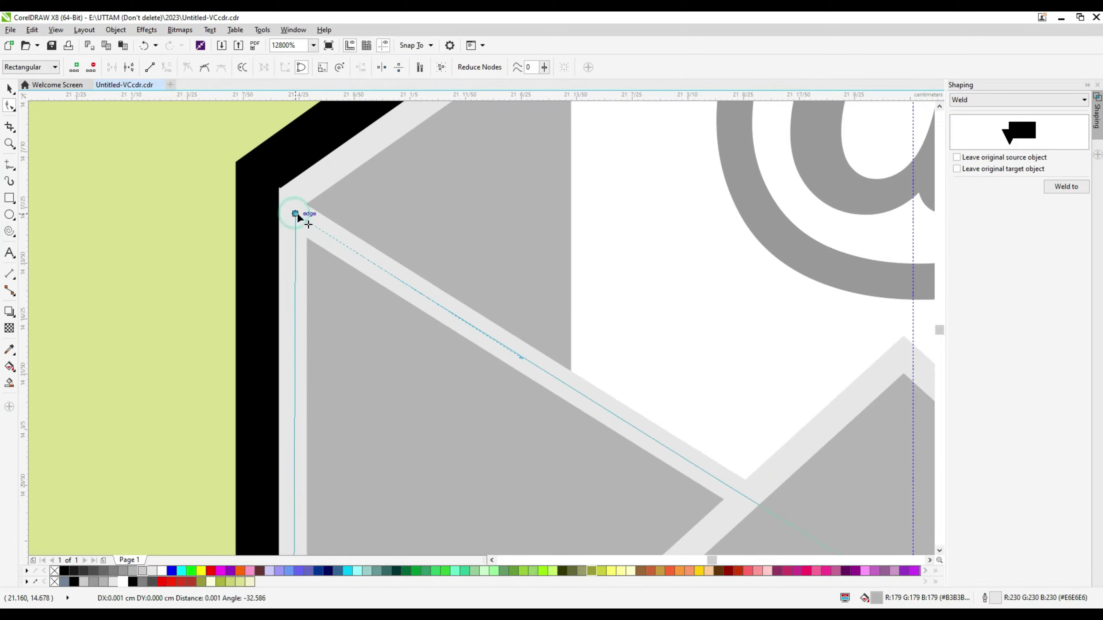
{"action": "scroll", "coordinate": [296, 215], "scroll_direction": "down", "scroll_amount": 2}
{"action": "scroll", "coordinate": [535, 219], "scroll_direction": "up", "scroll_amount": 1}
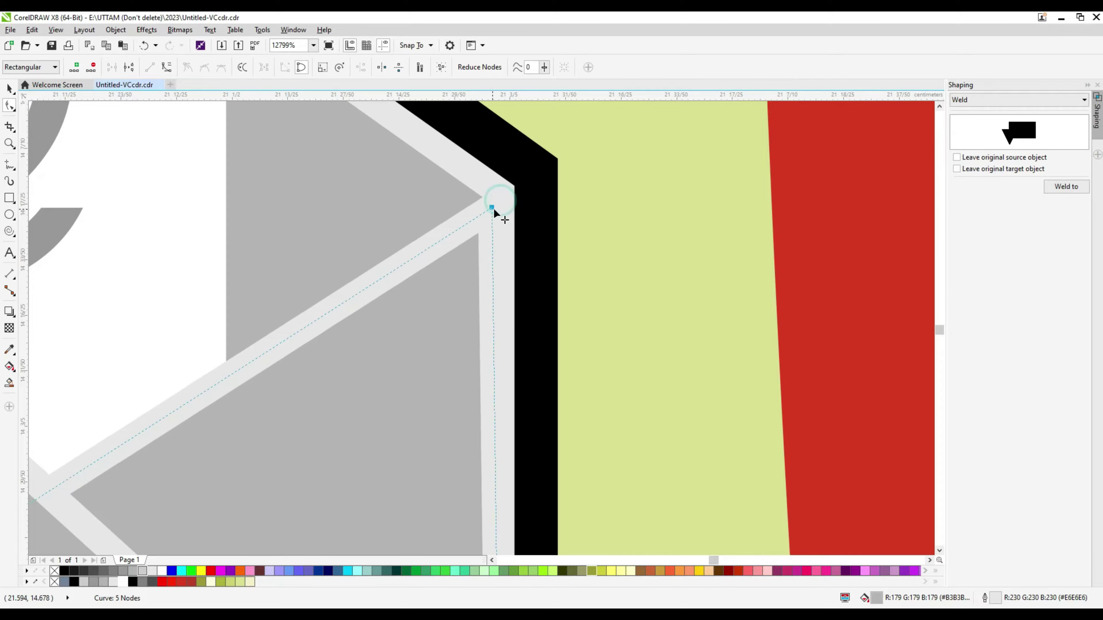
{"action": "scroll", "coordinate": [499, 217], "scroll_direction": "down", "scroll_amount": 3}
{"action": "scroll", "coordinate": [487, 236], "scroll_direction": "down", "scroll_amount": 1}
{"action": "left_click", "coordinate": [446, 369]}
{"action": "scroll", "coordinate": [446, 369], "scroll_direction": "up", "scroll_amount": 2}
{"action": "scroll", "coordinate": [419, 212], "scroll_direction": "down", "scroll_amount": 2}
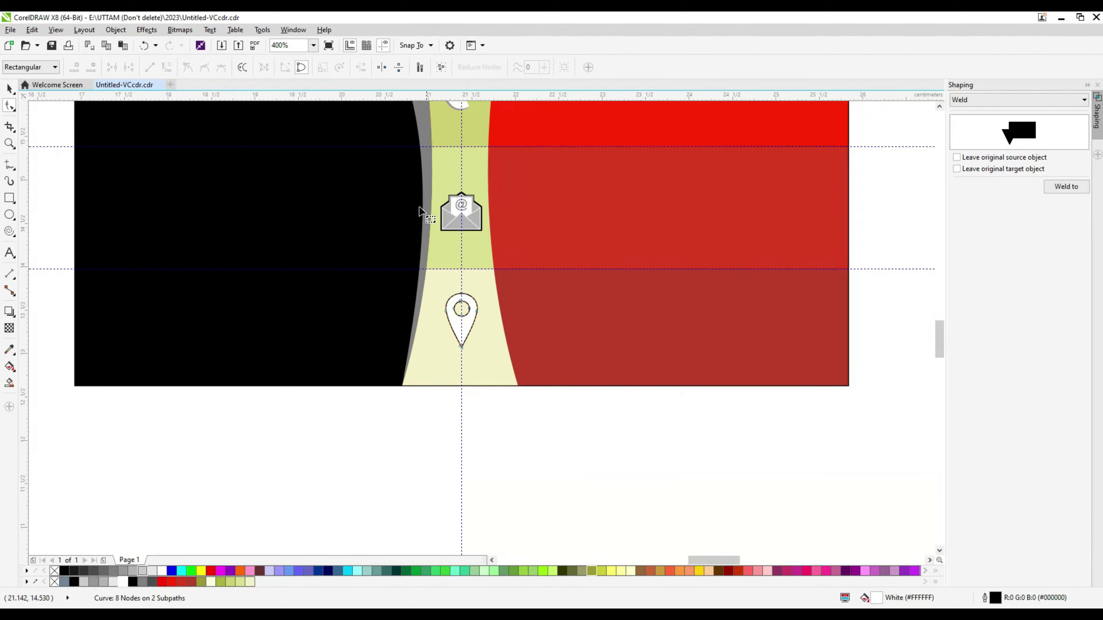
{"action": "left_click", "coordinate": [9, 88]}
Fill the envelope parts white with a light grey outline sampled from the drawing.
{"action": "left_click", "coordinate": [470, 212]}
{"action": "scroll", "coordinate": [470, 213], "scroll_direction": "up", "scroll_amount": 2}
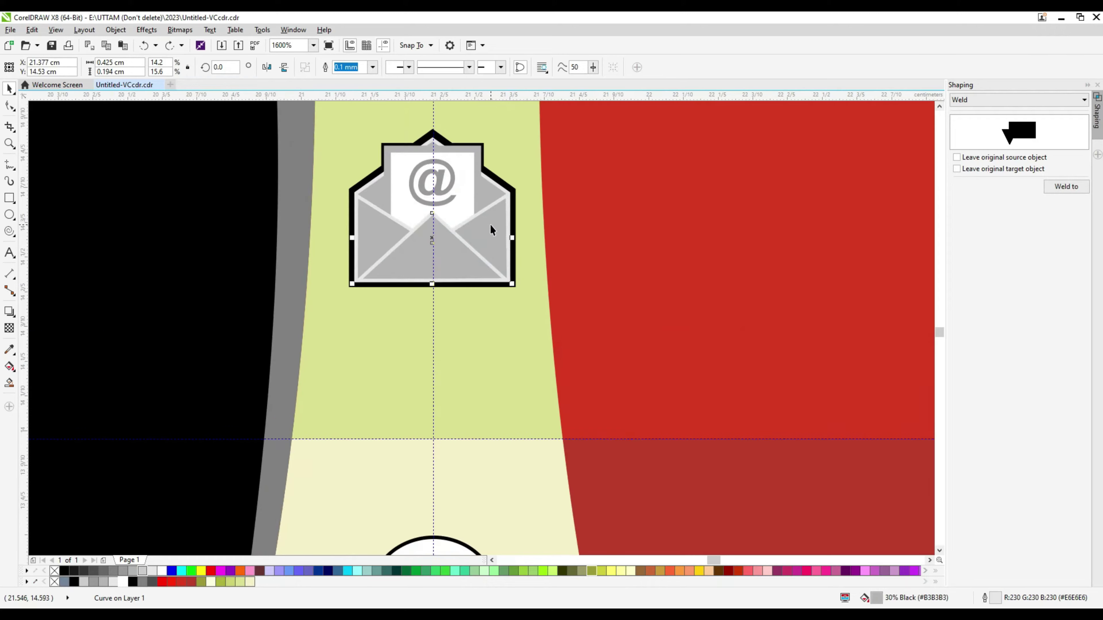
{"action": "left_click", "coordinate": [123, 581]}
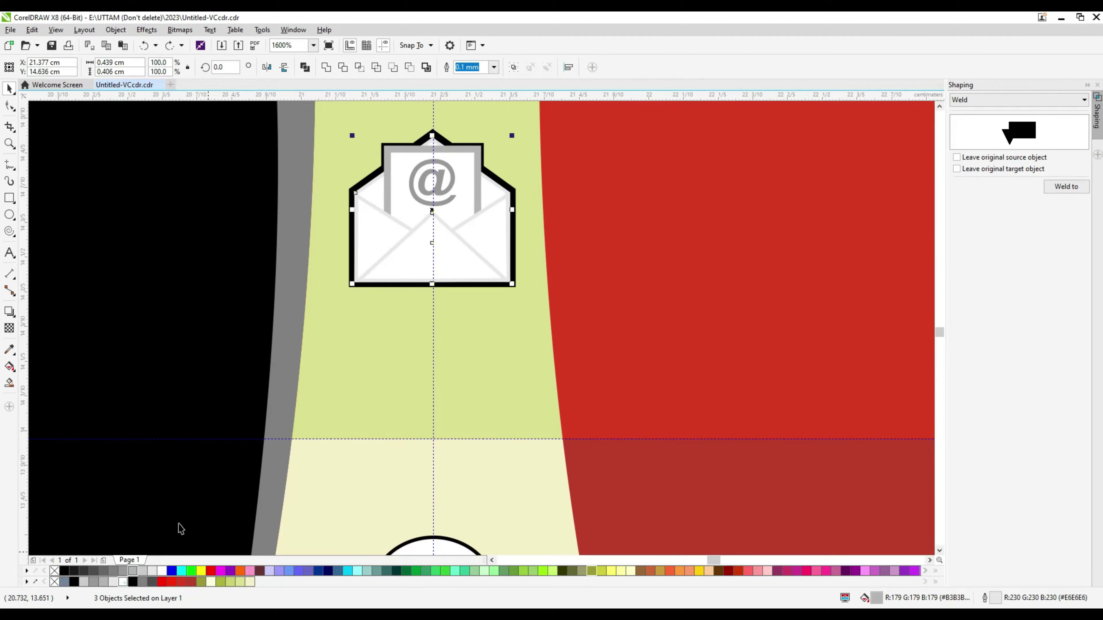
{"action": "left_click", "coordinate": [481, 210], "text": "shift"}
{"action": "double_click", "coordinate": [994, 598]}
{"action": "left_click", "coordinate": [495, 210]}
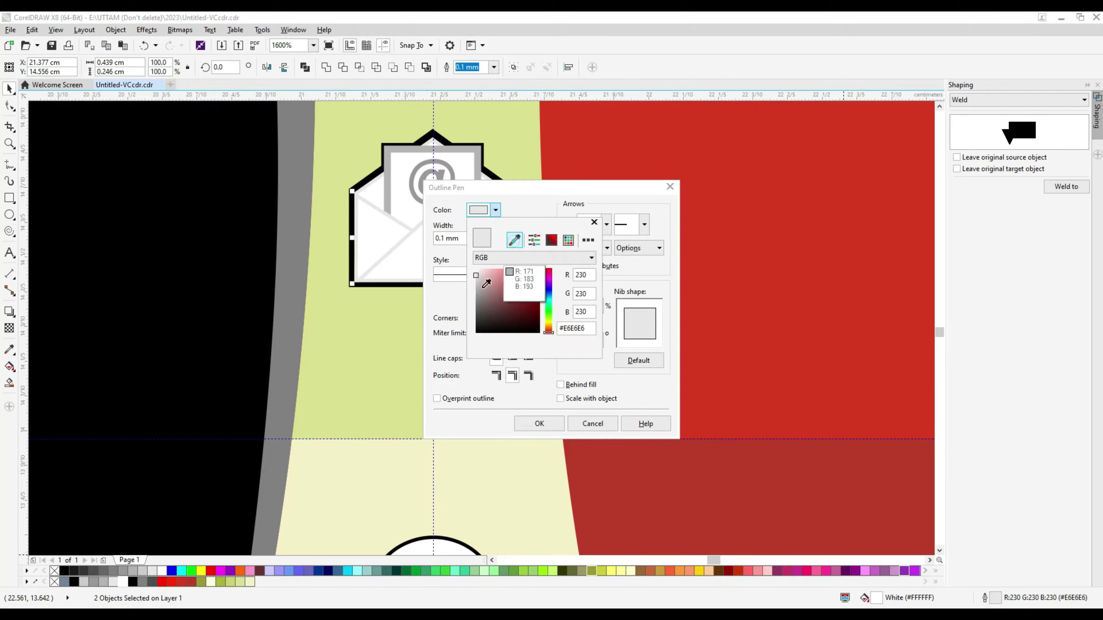
{"action": "left_click", "coordinate": [514, 240]}
{"action": "left_click", "coordinate": [145, 569]}
{"action": "left_click", "coordinate": [546, 423]}
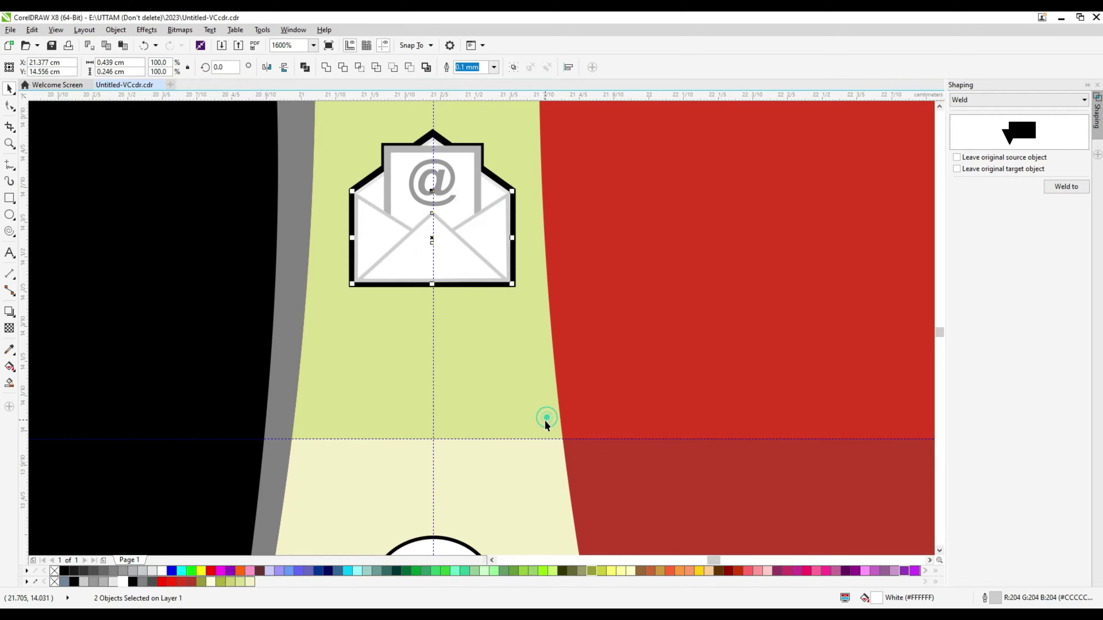
Give the inner envelope rectangle a 0.1 mm outline in #999999 grey.
{"action": "left_click", "coordinate": [473, 166]}
{"action": "left_click", "coordinate": [550, 66]}
{"action": "left_click", "coordinate": [534, 104]}
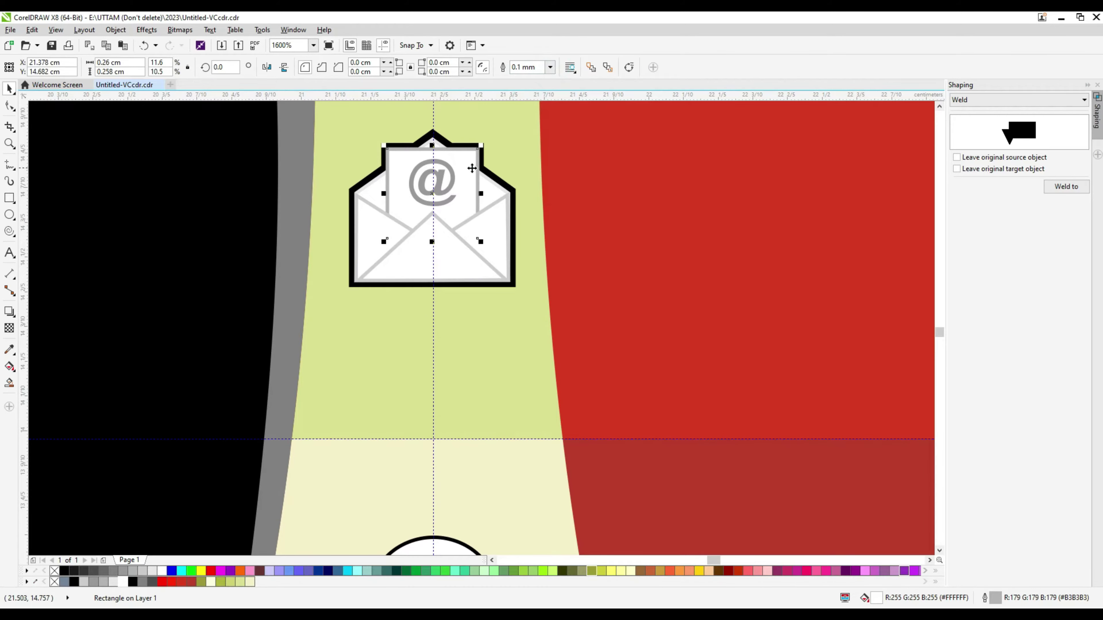
{"action": "left_click", "coordinate": [454, 209]}
{"action": "scroll", "coordinate": [455, 154], "scroll_direction": "up", "scroll_amount": 1}
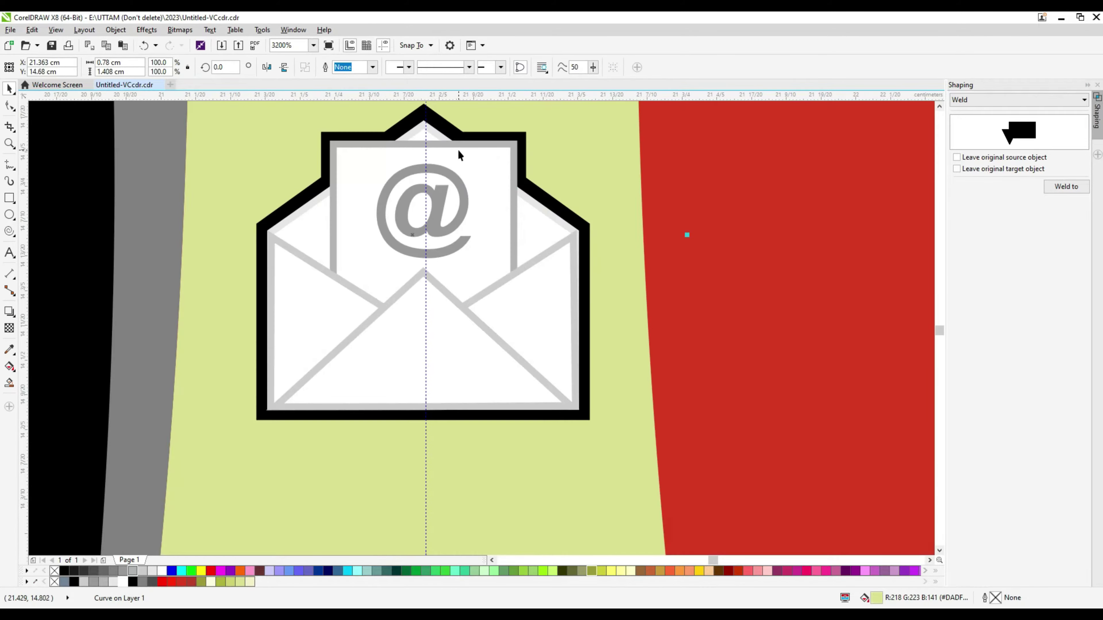
{"action": "left_click", "coordinate": [463, 143]}
{"action": "key", "text": "i"}
{"action": "left_click", "coordinate": [393, 185]}
{"action": "left_click", "coordinate": [335, 157]}
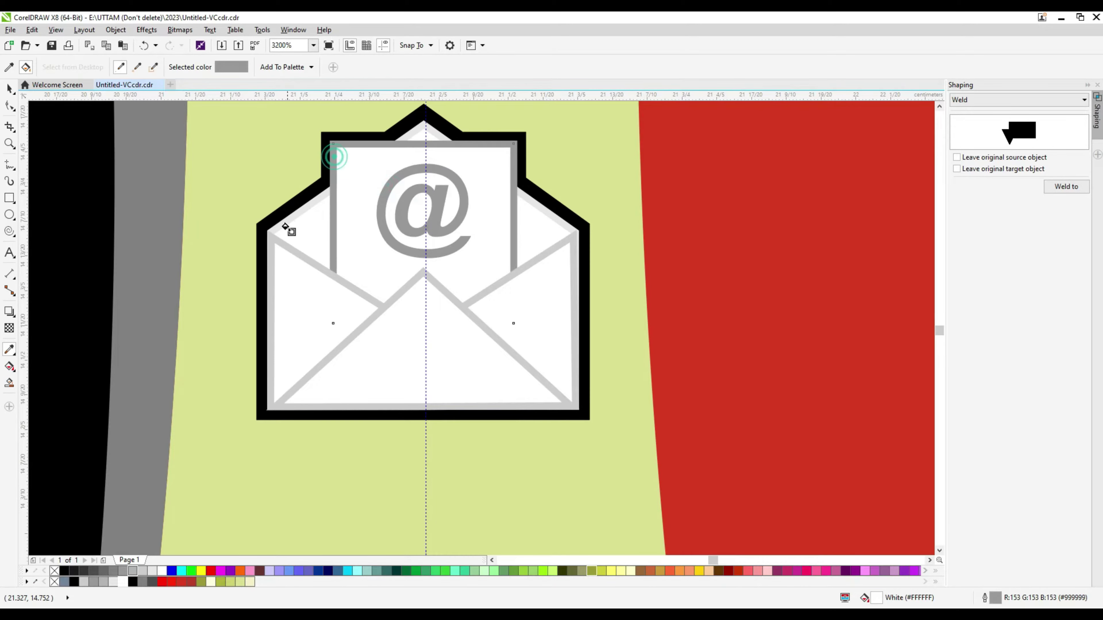
{"action": "scroll", "coordinate": [449, 324], "scroll_direction": "down", "scroll_amount": 3}
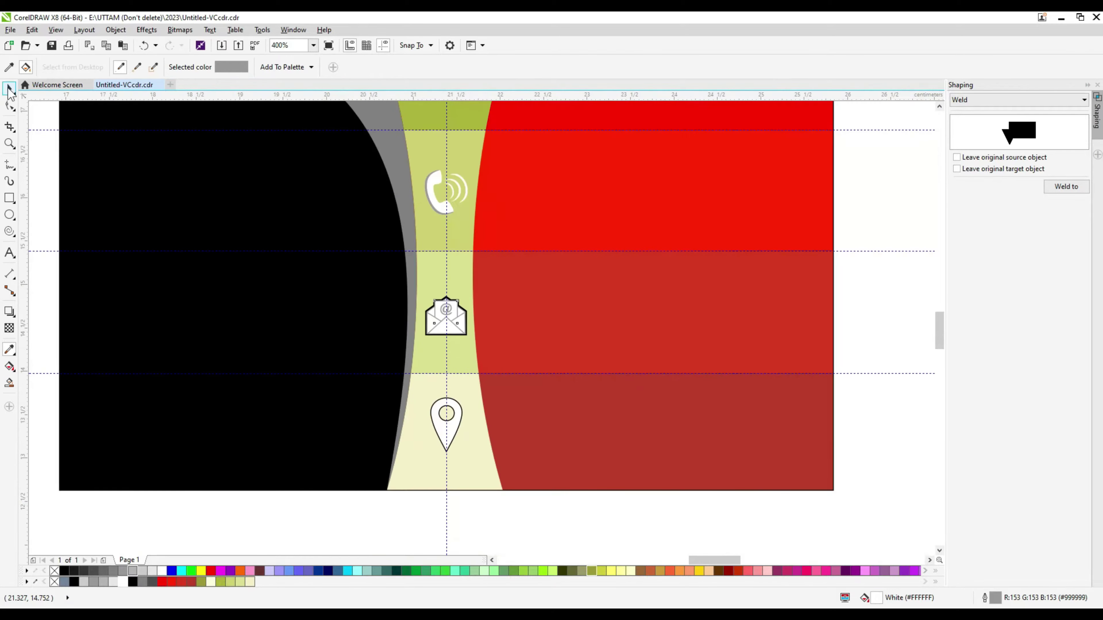
{"action": "left_click", "coordinate": [9, 89]}
{"action": "scroll", "coordinate": [428, 221], "scroll_direction": "down", "scroll_amount": 1}
Fill the person icon and the phone icon's shadow with a lighter grey.
{"action": "scroll", "coordinate": [429, 217], "scroll_direction": "up", "scroll_amount": 2}
{"action": "left_click", "coordinate": [428, 152]}
{"action": "left_click", "coordinate": [151, 570]}
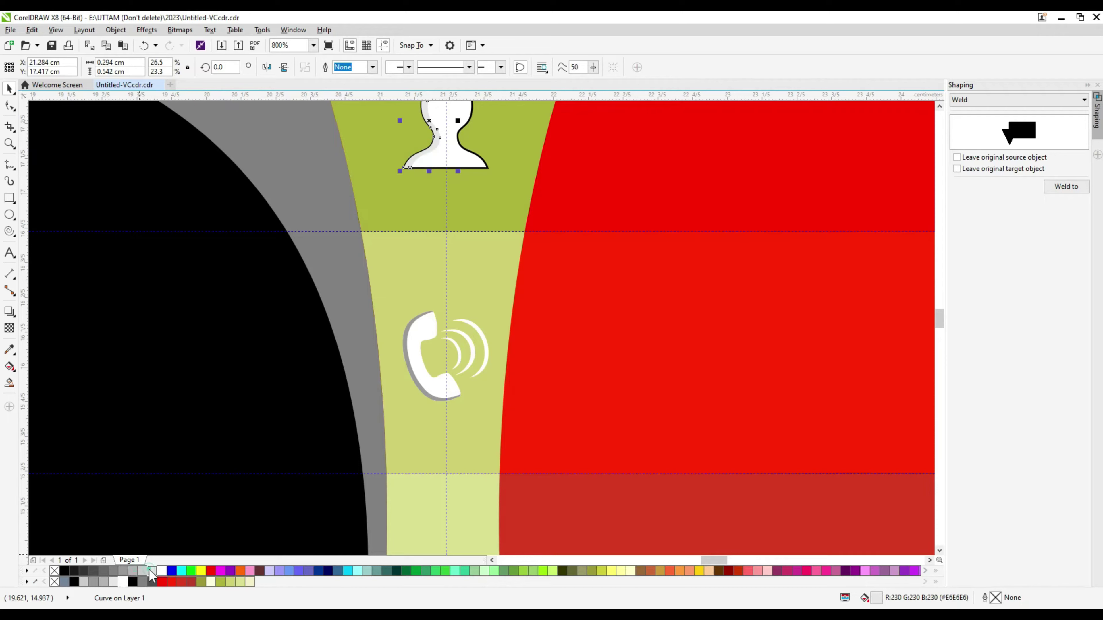
{"action": "left_click", "coordinate": [300, 394]}
{"action": "scroll", "coordinate": [251, 468], "scroll_direction": "down", "scroll_amount": 1}
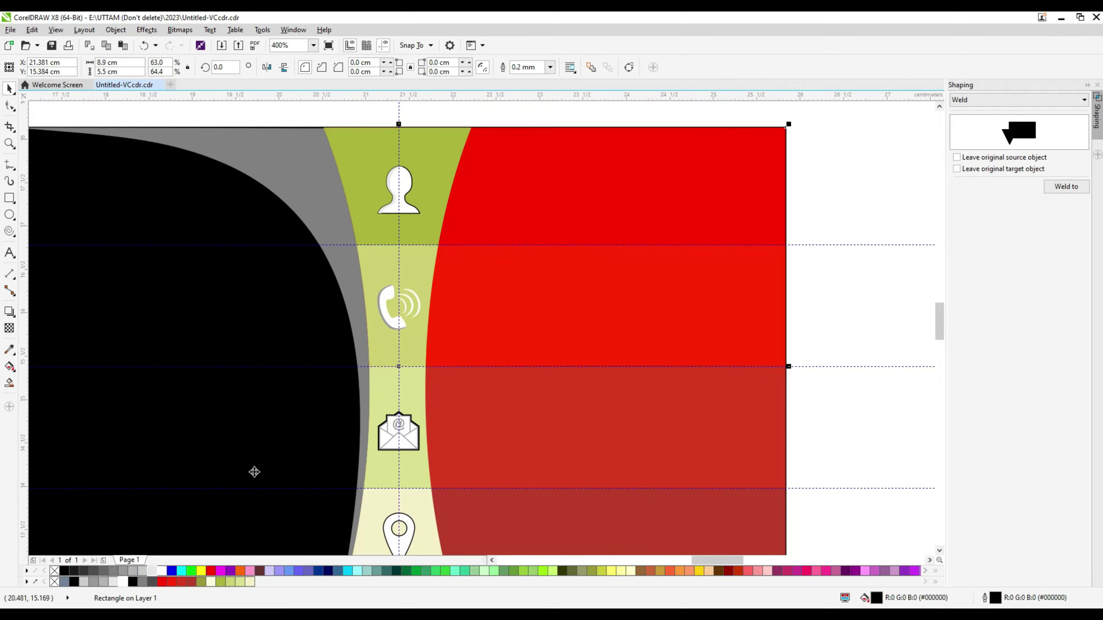
{"action": "scroll", "coordinate": [394, 189], "scroll_direction": "up", "scroll_amount": 1}
{"action": "left_click", "coordinate": [394, 189]}
{"action": "scroll", "coordinate": [375, 244], "scroll_direction": "up", "scroll_amount": 1}
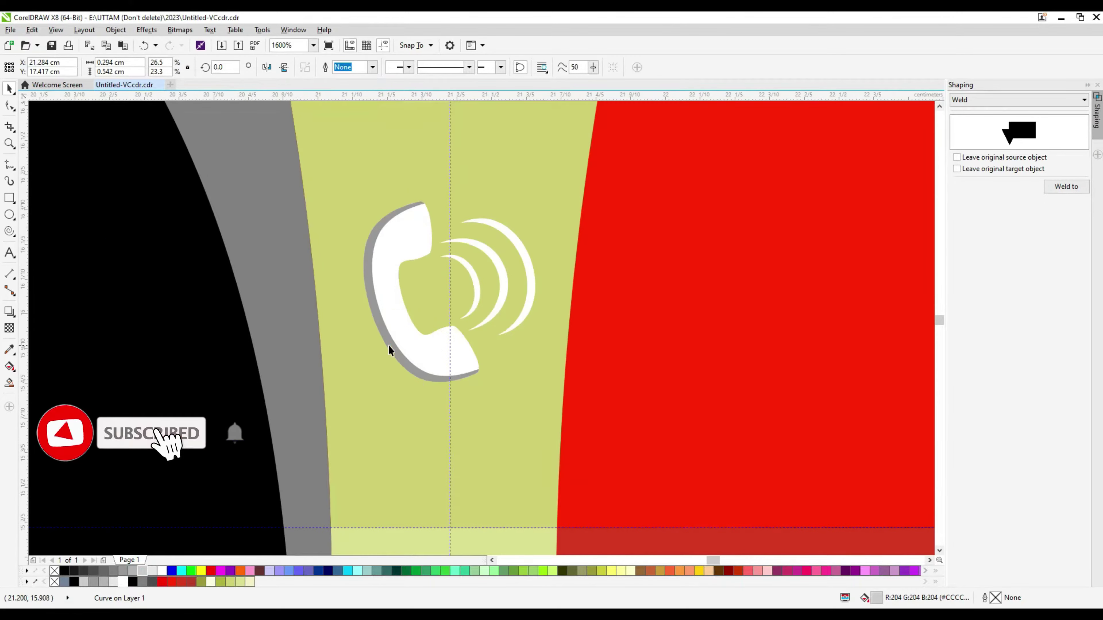
{"action": "left_click", "coordinate": [390, 344]}
{"action": "left_click", "coordinate": [157, 576]}
Fill the grey curved strip beside the black panel with yellow (#ABB237).
{"action": "scroll", "coordinate": [490, 193], "scroll_direction": "down", "scroll_amount": 1}
{"action": "left_click", "coordinate": [406, 375]}
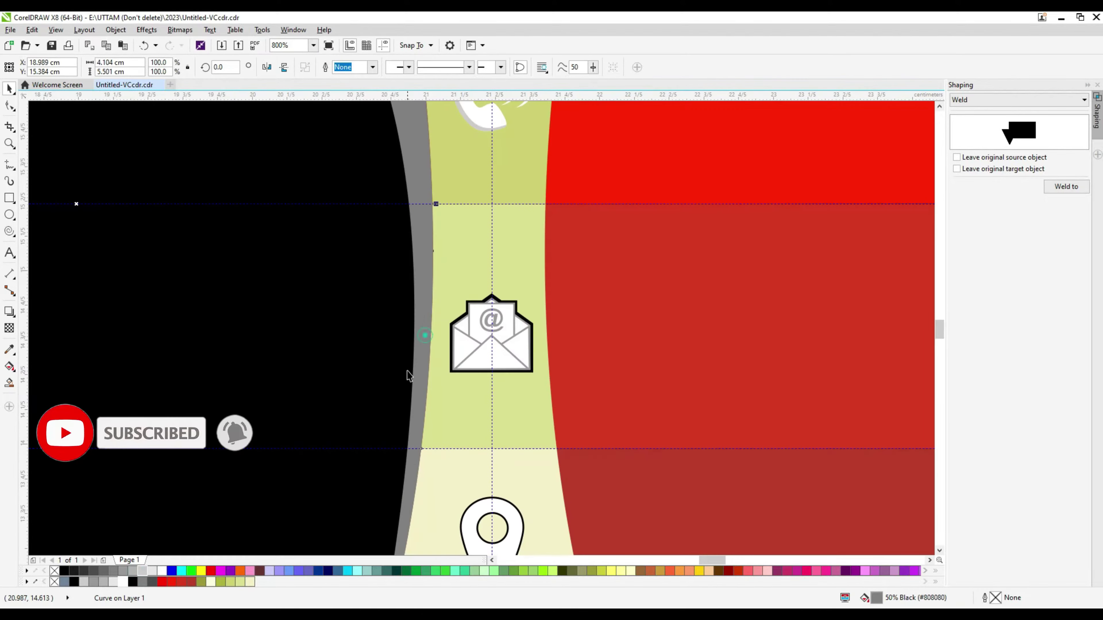
{"action": "scroll", "coordinate": [406, 374], "scroll_direction": "down", "scroll_amount": 2}
{"action": "left_click", "coordinate": [212, 581]}
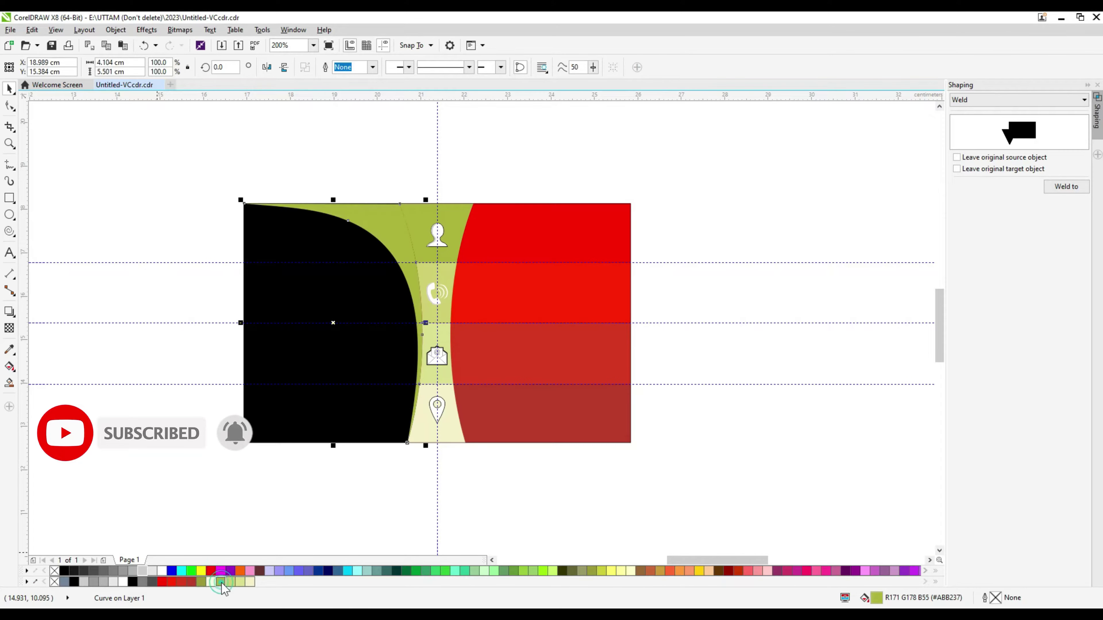
Fill the curved strip between the black panel and green column with light grey.
{"action": "left_click", "coordinate": [201, 571]}
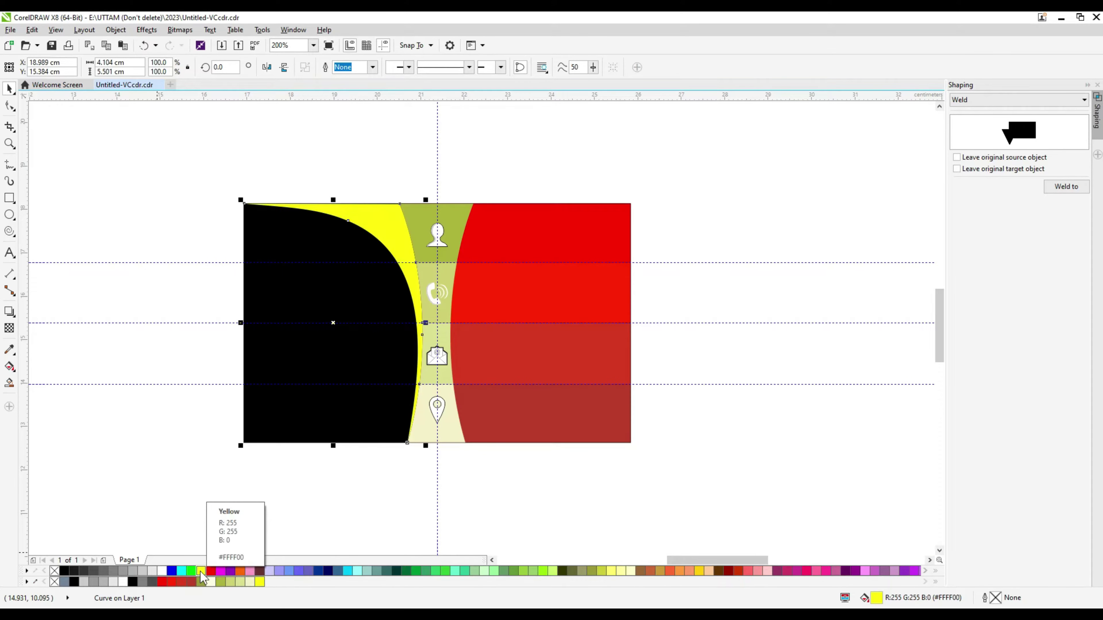
{"action": "left_click", "coordinate": [142, 571]}
{"action": "left_click", "coordinate": [475, 476]}
Zoom in on the envelope icon and select its inner curve pieces.
{"action": "scroll", "coordinate": [474, 477], "scroll_direction": "down", "scroll_amount": 2}
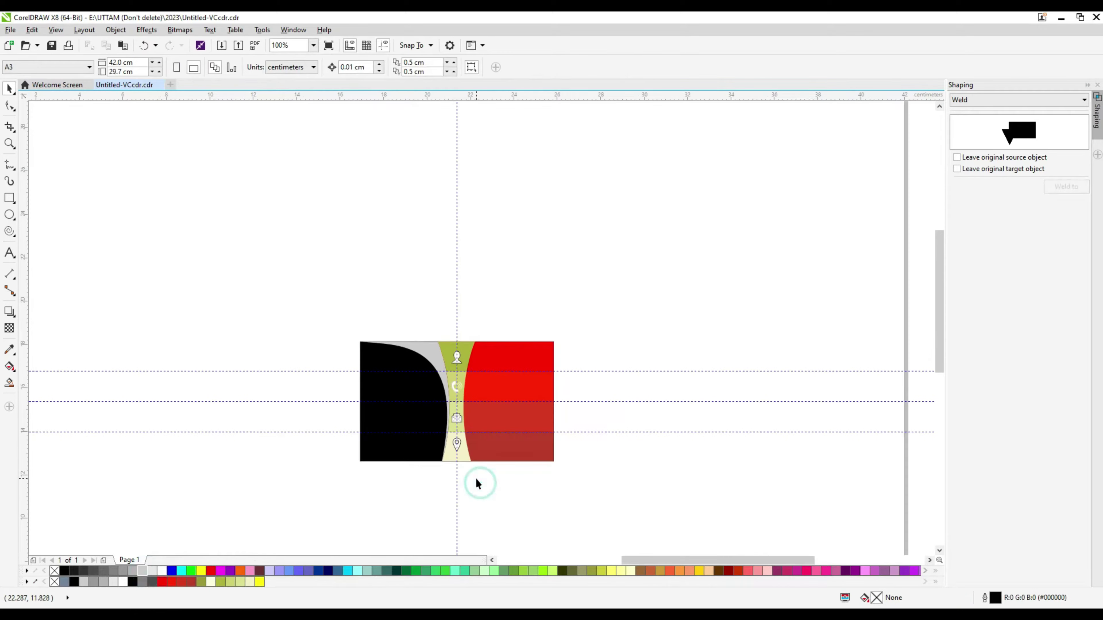
{"action": "scroll", "coordinate": [455, 416], "scroll_direction": "up", "scroll_amount": 2}
{"action": "scroll", "coordinate": [456, 417], "scroll_direction": "up", "scroll_amount": 2}
{"action": "scroll", "coordinate": [471, 240], "scroll_direction": "up", "scroll_amount": 2}
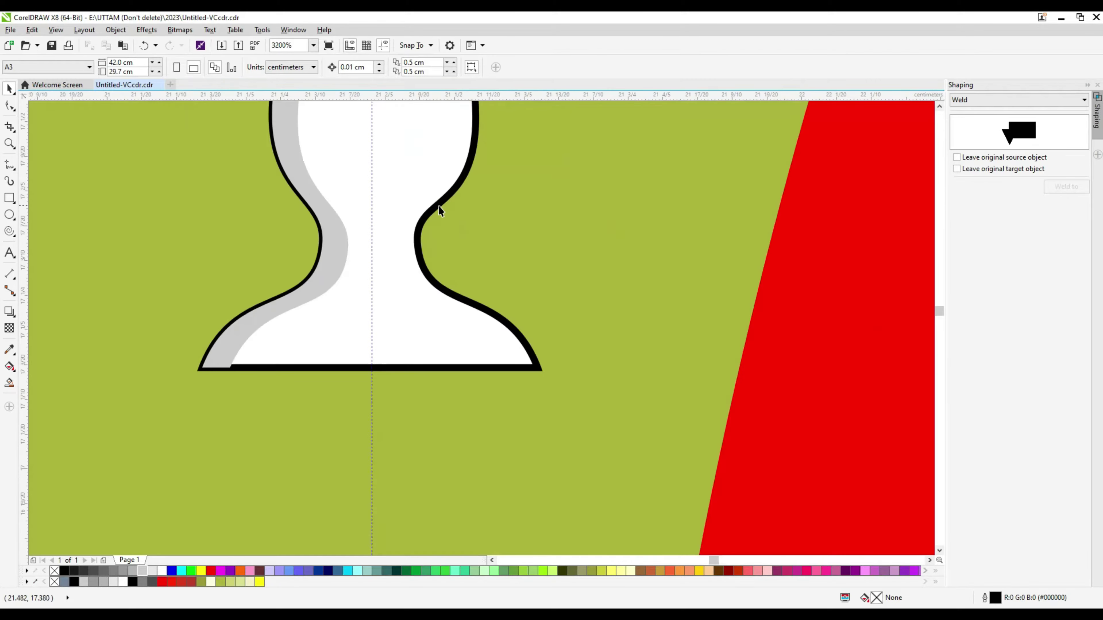
{"action": "scroll", "coordinate": [440, 208], "scroll_direction": "down", "scroll_amount": 2}
{"action": "scroll", "coordinate": [519, 454], "scroll_direction": "down", "scroll_amount": 2}
{"action": "scroll", "coordinate": [400, 369], "scroll_direction": "up", "scroll_amount": 4}
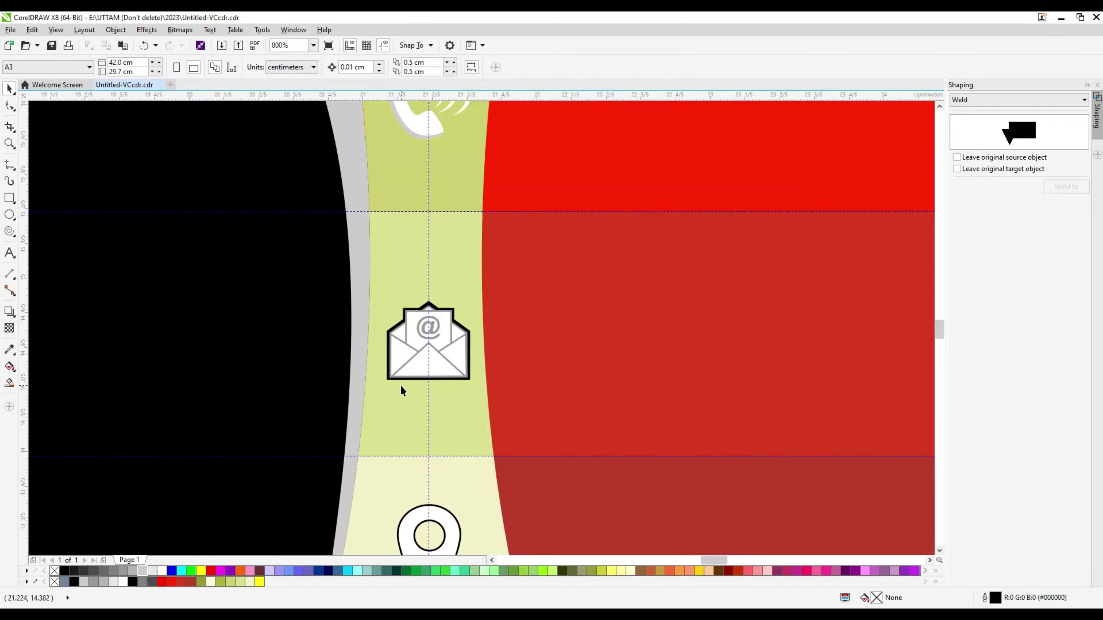
{"action": "scroll", "coordinate": [397, 383], "scroll_direction": "up", "scroll_amount": 4}
{"action": "scroll", "coordinate": [378, 370], "scroll_direction": "up", "scroll_amount": 2}
{"action": "left_click", "coordinate": [415, 407]}
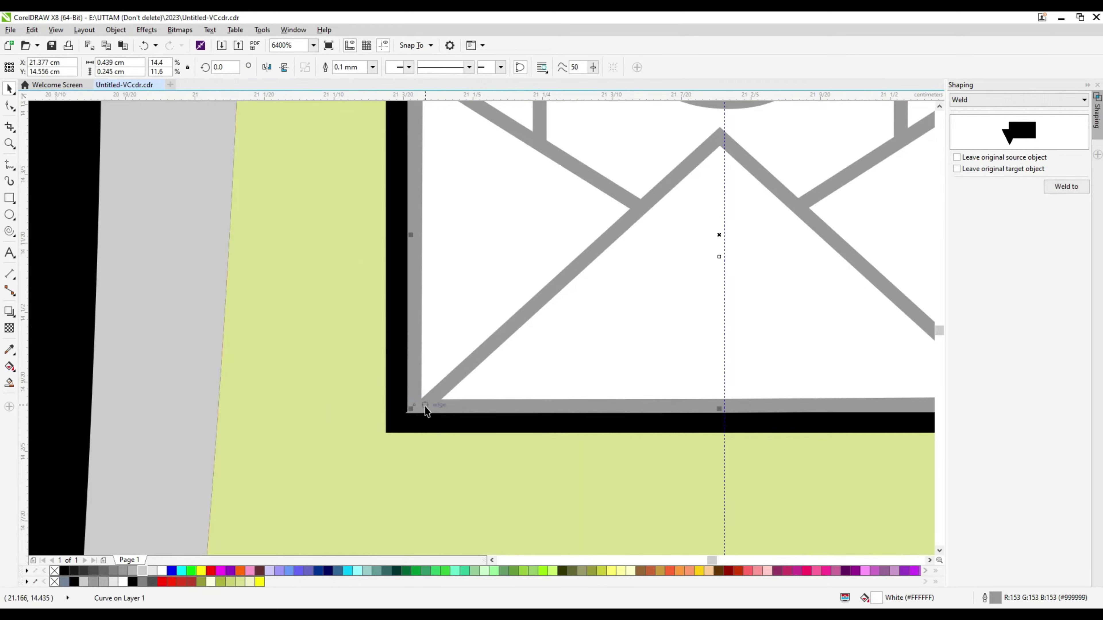
{"action": "left_click", "coordinate": [432, 406]}
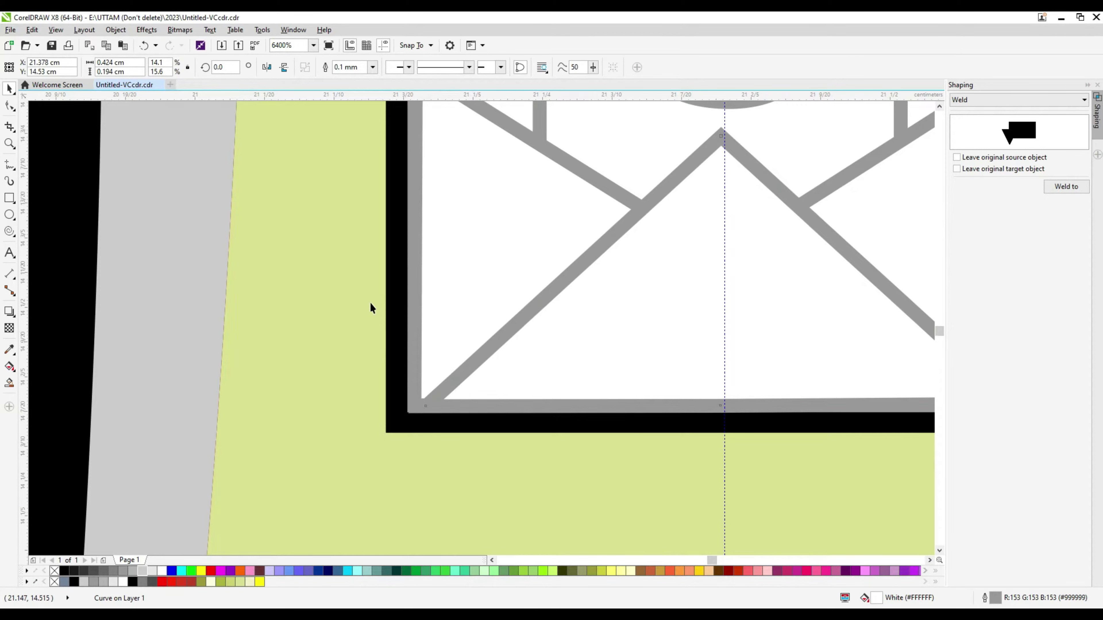
{"action": "scroll", "coordinate": [370, 303], "scroll_direction": "down", "scroll_amount": 2}
{"action": "scroll", "coordinate": [492, 308], "scroll_direction": "up", "scroll_amount": 2}
{"action": "scroll", "coordinate": [556, 303], "scroll_direction": "down", "scroll_amount": 4}
Check the envelope icon's inner corner node with the Shape tool.
{"action": "left_click", "coordinate": [6, 108]}
{"action": "scroll", "coordinate": [455, 321], "scroll_direction": "up", "scroll_amount": 2}
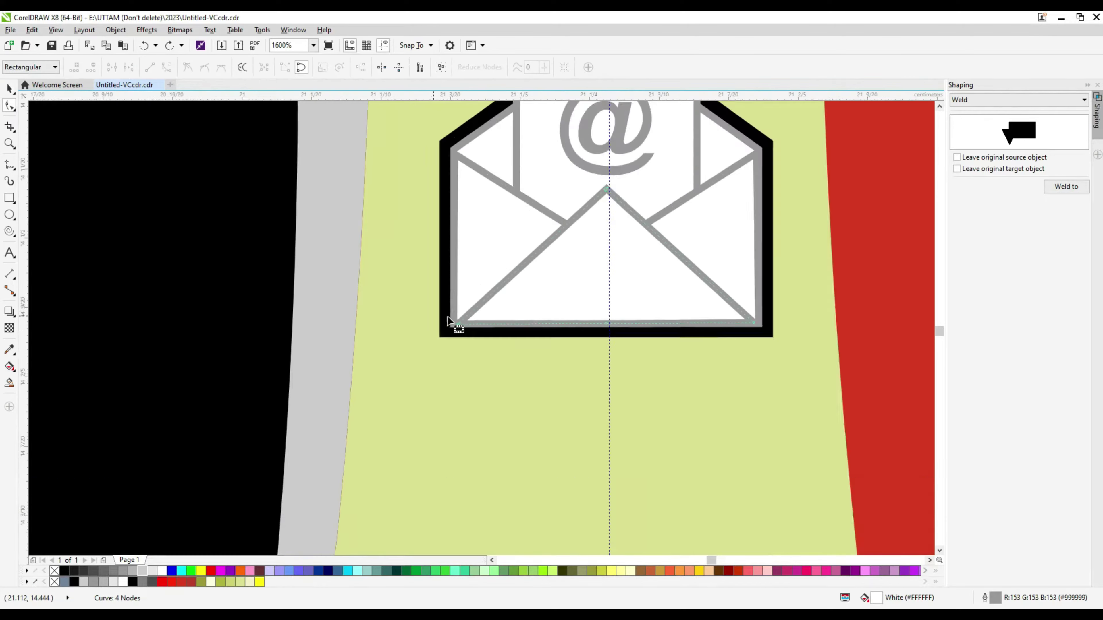
{"action": "scroll", "coordinate": [497, 352], "scroll_direction": "up", "scroll_amount": 4}
{"action": "scroll", "coordinate": [494, 342], "scroll_direction": "up", "scroll_amount": 2}
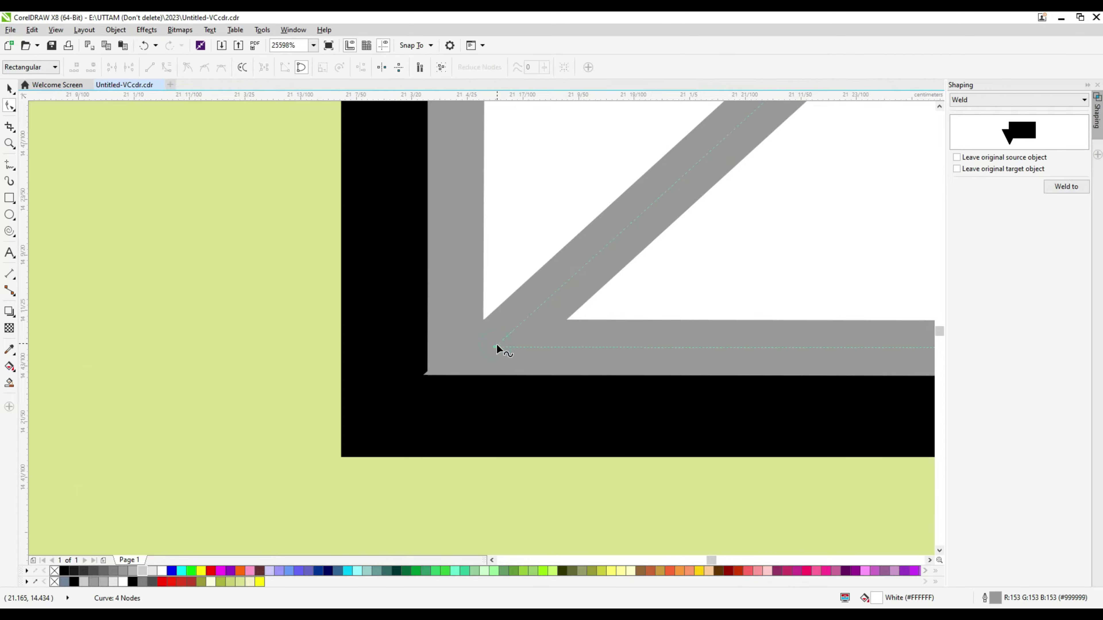
{"action": "left_click", "coordinate": [494, 343]}
{"action": "scroll", "coordinate": [495, 343], "scroll_direction": "down", "scroll_amount": 8}
{"action": "scroll", "coordinate": [634, 356], "scroll_direction": "up", "scroll_amount": 8}
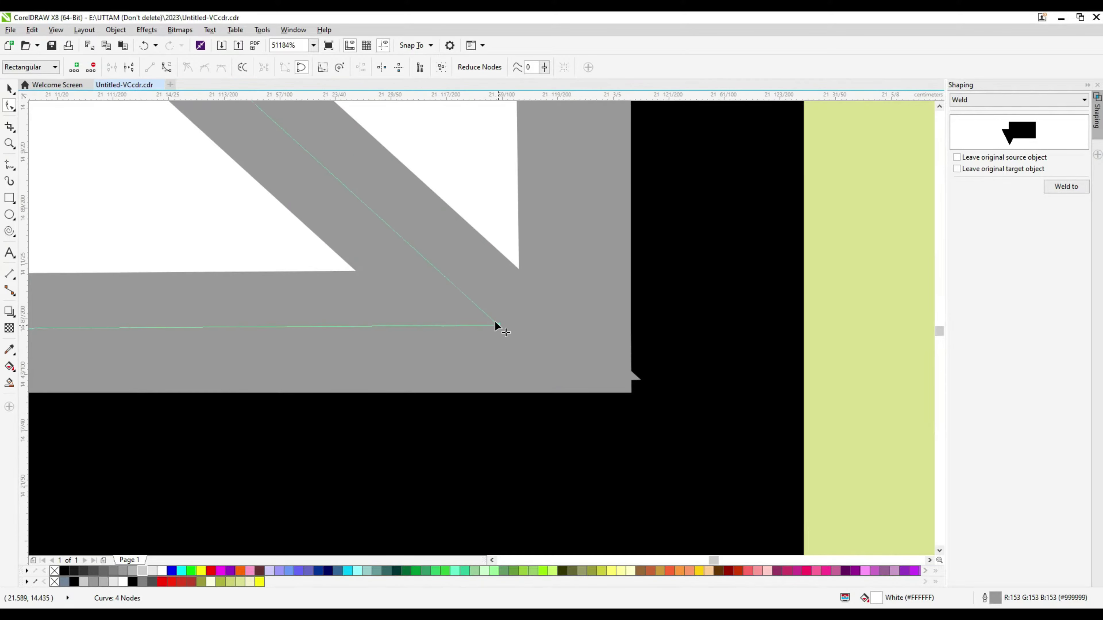
{"action": "scroll", "coordinate": [495, 325], "scroll_direction": "down", "scroll_amount": 2}
{"action": "scroll", "coordinate": [474, 330], "scroll_direction": "down", "scroll_amount": 2}
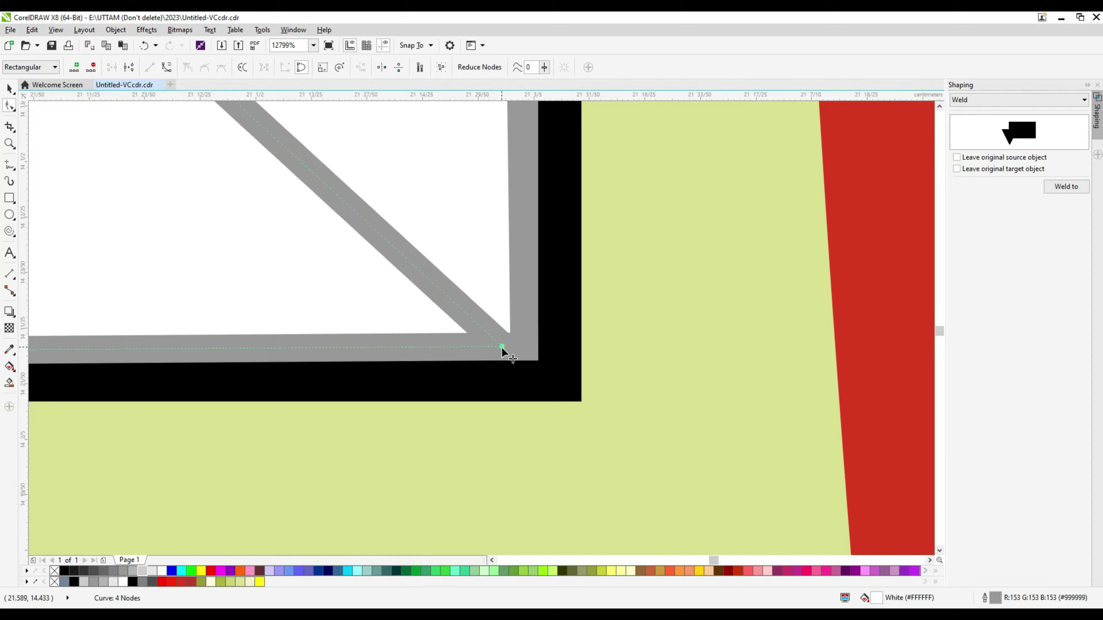
{"action": "scroll", "coordinate": [503, 350], "scroll_direction": "down", "scroll_amount": 10}
{"action": "scroll", "coordinate": [464, 259], "scroll_direction": "down", "scroll_amount": 5}
Drag a node to reshape the grey shadow on the person icon's head.
{"action": "scroll", "coordinate": [440, 296], "scroll_direction": "up", "scroll_amount": 6}
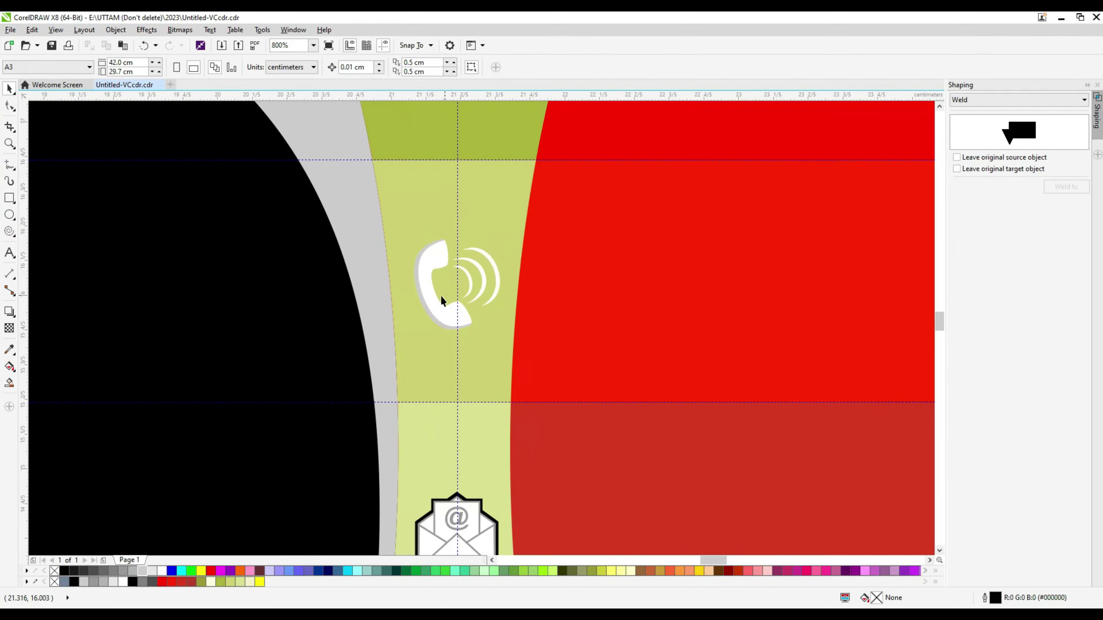
{"action": "scroll", "coordinate": [433, 282], "scroll_direction": "down", "scroll_amount": 2}
{"action": "scroll", "coordinate": [450, 351], "scroll_direction": "up", "scroll_amount": 2}
{"action": "left_click", "coordinate": [461, 139]}
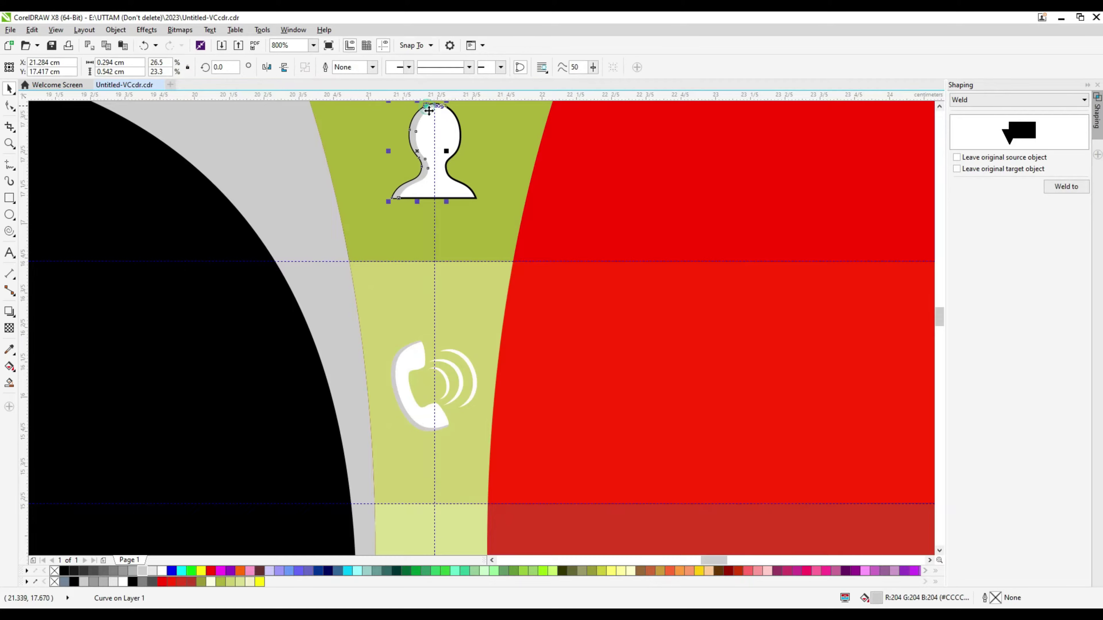
{"action": "scroll", "coordinate": [490, 208], "scroll_direction": "up", "scroll_amount": 2}
{"action": "scroll", "coordinate": [503, 217], "scroll_direction": "up", "scroll_amount": 4}
{"action": "left_click_drag", "start_coordinate": [514, 222], "coordinate": [505, 229]}
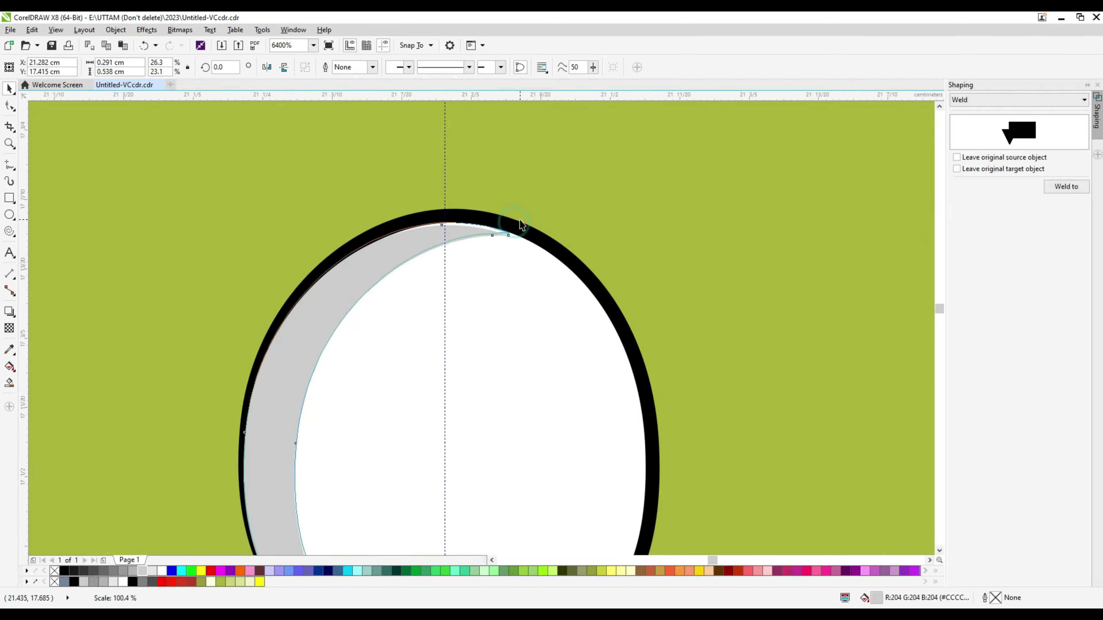
{"action": "scroll", "coordinate": [478, 243], "scroll_direction": "down", "scroll_amount": 3}
{"action": "scroll", "coordinate": [321, 283], "scroll_direction": "down", "scroll_amount": 1}
{"action": "left_click", "coordinate": [763, 310]}
Give the phone icon and its sound wave arcs a thin 0.1 mm black outline.
{"action": "scroll", "coordinate": [360, 410], "scroll_direction": "up", "scroll_amount": 1}
{"action": "scroll", "coordinate": [309, 495], "scroll_direction": "down", "scroll_amount": 1}
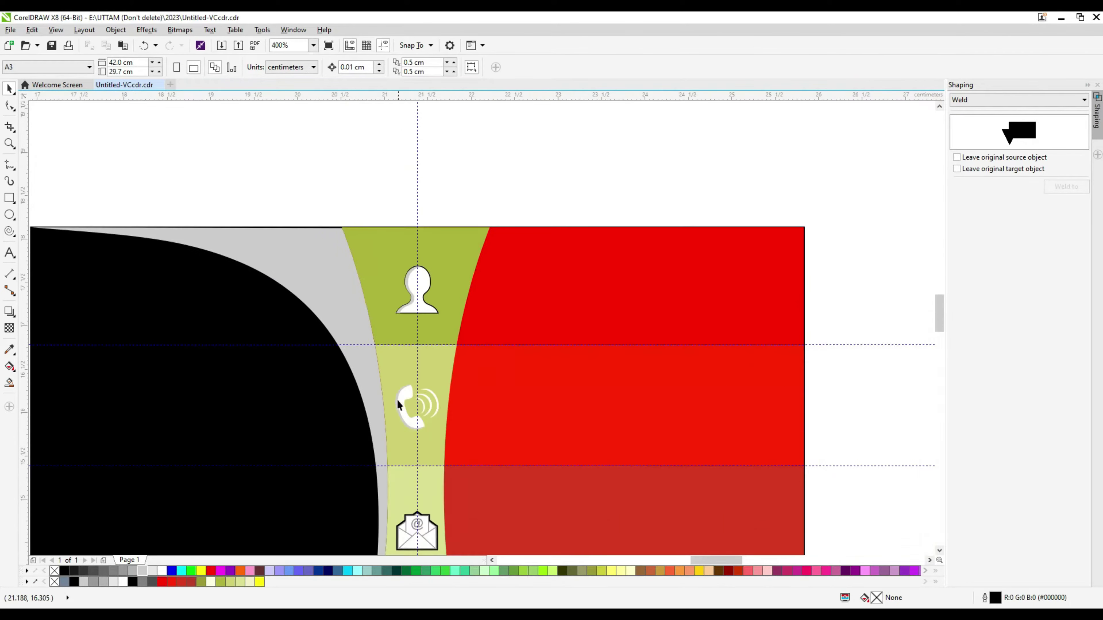
{"action": "scroll", "coordinate": [397, 399], "scroll_direction": "up", "scroll_amount": 1}
{"action": "left_click", "coordinate": [407, 392]}
{"action": "left_click", "coordinate": [372, 67]}
{"action": "left_click", "coordinate": [364, 108]}
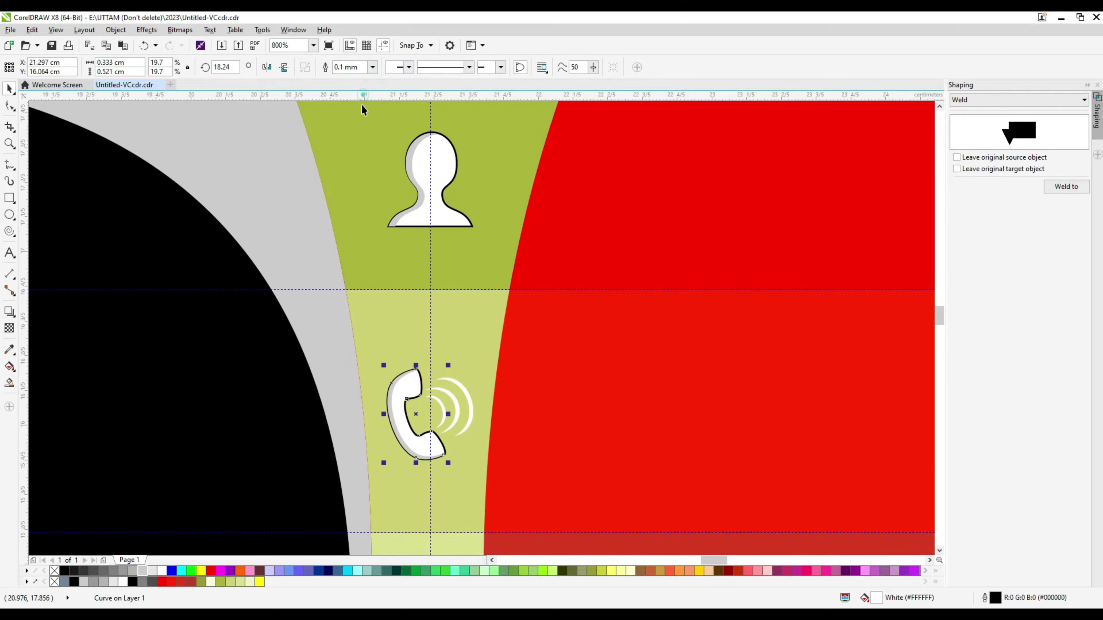
{"action": "left_click", "coordinate": [449, 413]}
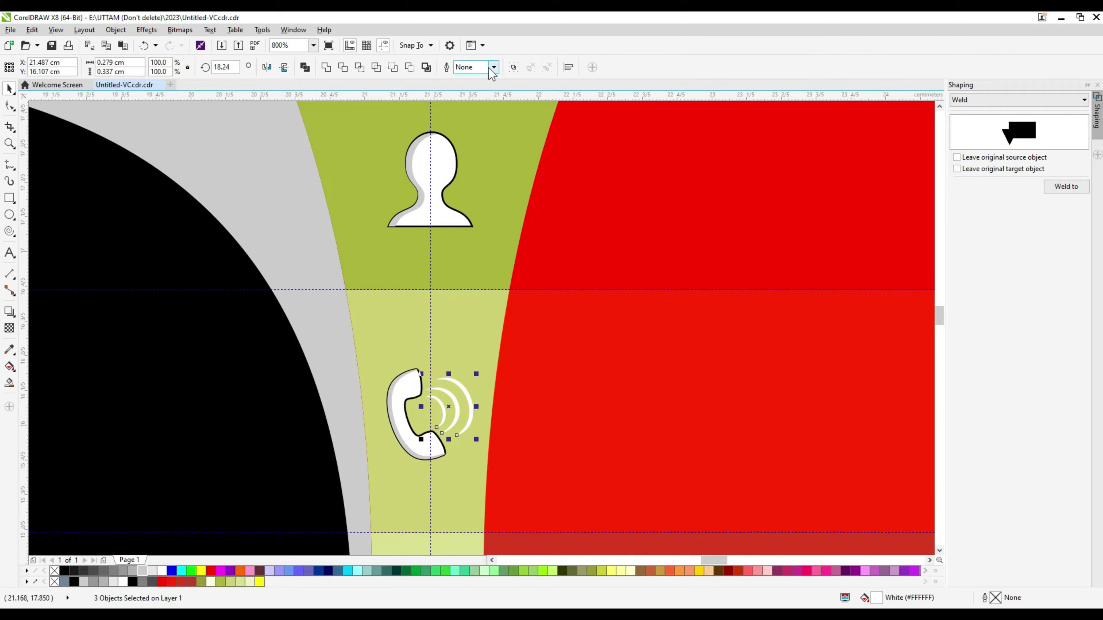
{"action": "left_click", "coordinate": [493, 67]}
{"action": "left_click", "coordinate": [471, 93]}
{"action": "scroll", "coordinate": [500, 278], "scroll_direction": "down", "scroll_amount": 2}
Select the card's background rectangle and check its outline width.
{"action": "left_click", "coordinate": [616, 257]}
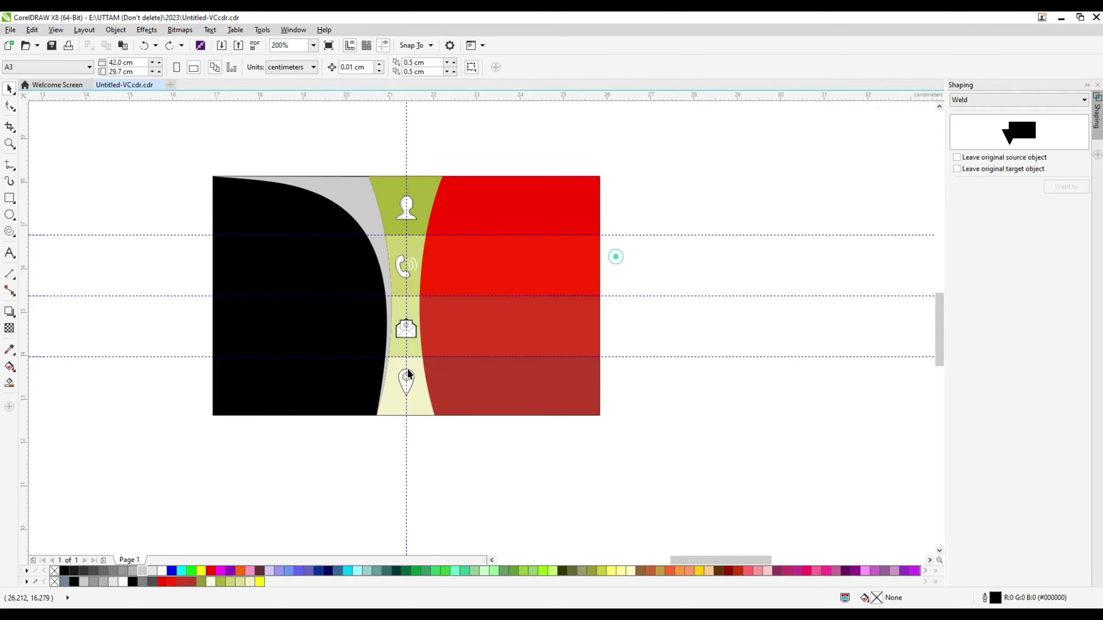
{"action": "scroll", "coordinate": [408, 374], "scroll_direction": "up", "scroll_amount": 2}
{"action": "scroll", "coordinate": [391, 390], "scroll_direction": "down", "scroll_amount": 1}
{"action": "scroll", "coordinate": [360, 420], "scroll_direction": "down", "scroll_amount": 1}
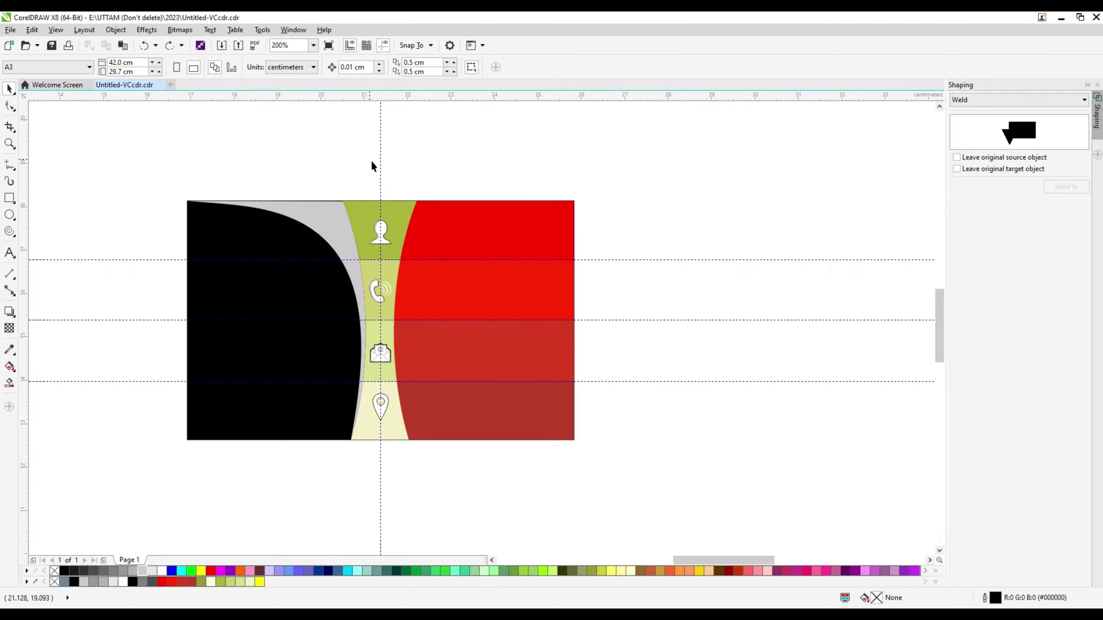
{"action": "left_click", "coordinate": [291, 307]}
{"action": "left_click", "coordinate": [651, 230]}
{"action": "scroll", "coordinate": [264, 204], "scroll_direction": "up", "scroll_amount": 1}
{"action": "left_click", "coordinate": [135, 271]}
{"action": "left_click", "coordinate": [531, 69]}
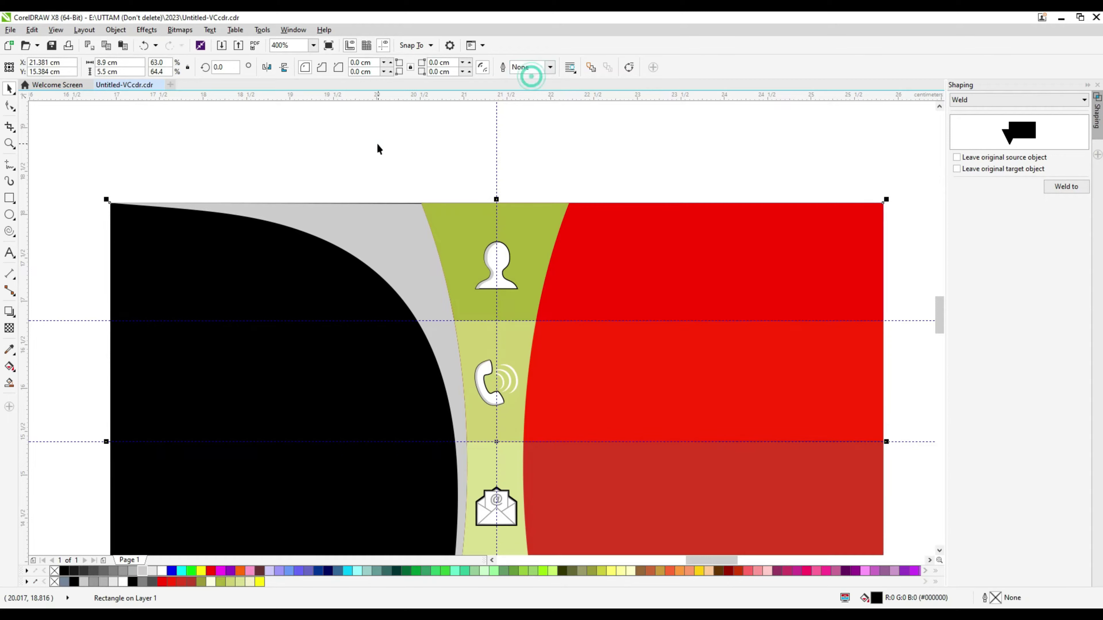
Move the grey strip's top-left corner node and make its left segment a straight line.
{"action": "left_click", "coordinate": [370, 208]}
{"action": "scroll", "coordinate": [373, 195], "scroll_direction": "up", "scroll_amount": 2}
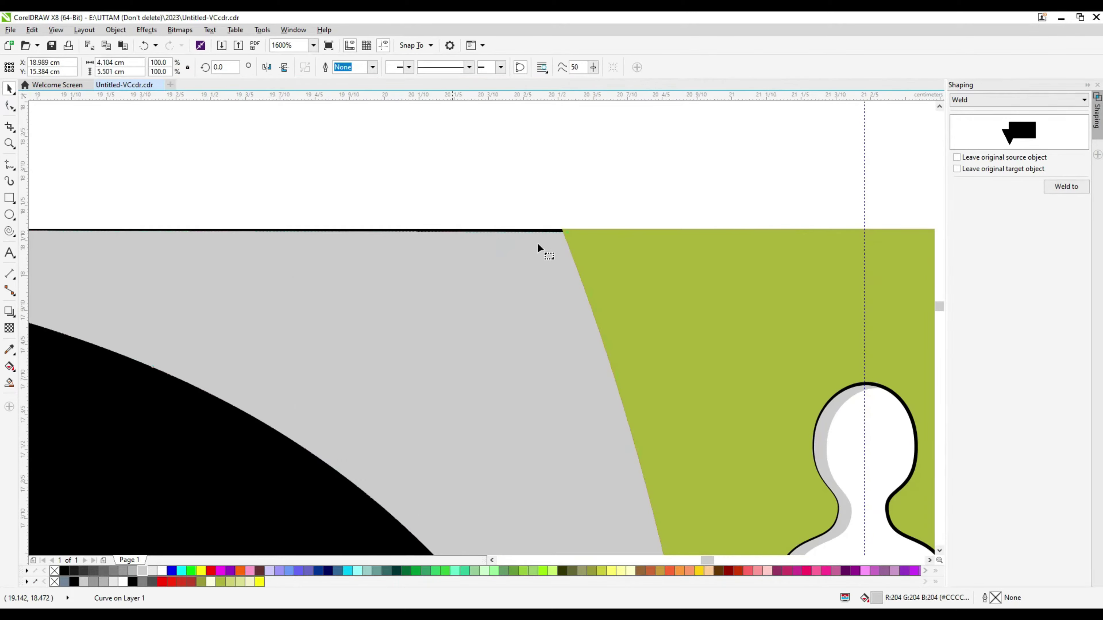
{"action": "scroll", "coordinate": [538, 247], "scroll_direction": "up", "scroll_amount": 1}
{"action": "key", "text": "F10"}
{"action": "scroll", "coordinate": [530, 247], "scroll_direction": "down", "scroll_amount": 4}
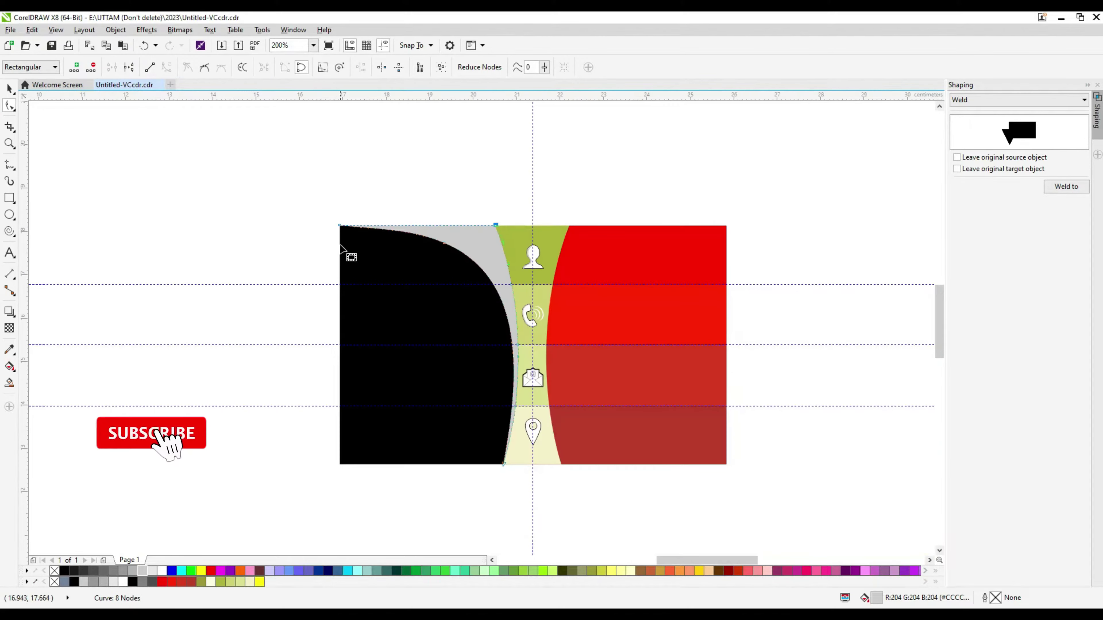
{"action": "scroll", "coordinate": [341, 246], "scroll_direction": "up", "scroll_amount": 5}
{"action": "left_click", "coordinate": [330, 205]}
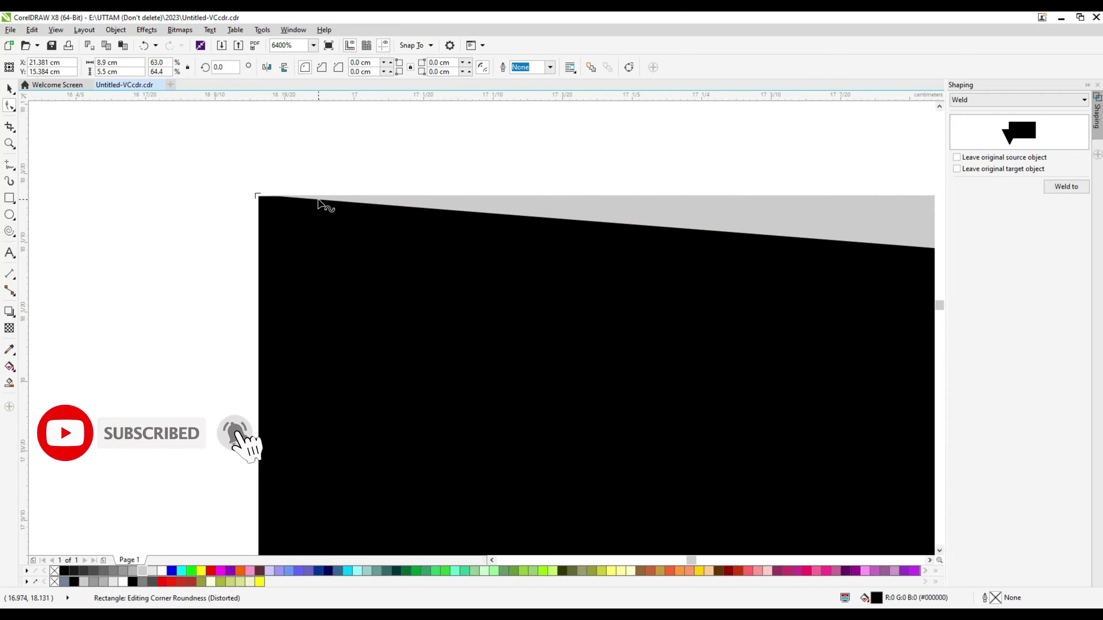
{"action": "left_click", "coordinate": [317, 198]}
{"action": "scroll", "coordinate": [260, 197], "scroll_direction": "up", "scroll_amount": 1}
{"action": "left_click_drag", "start_coordinate": [259, 196], "coordinate": [258, 200]}
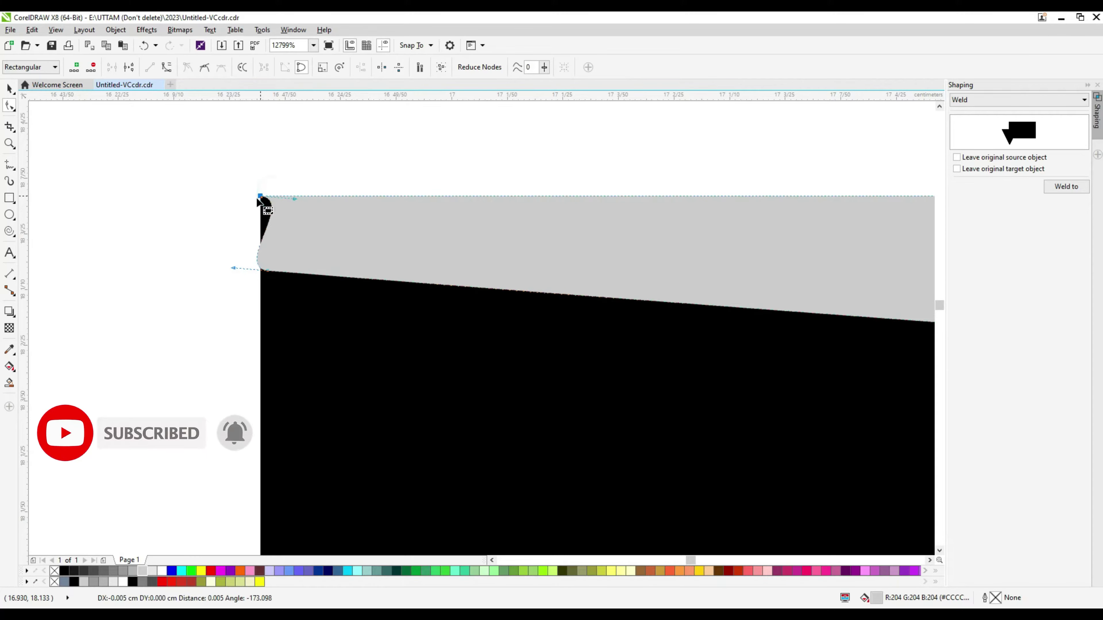
{"action": "right_click", "coordinate": [263, 218]}
{"action": "left_click", "coordinate": [286, 256]}
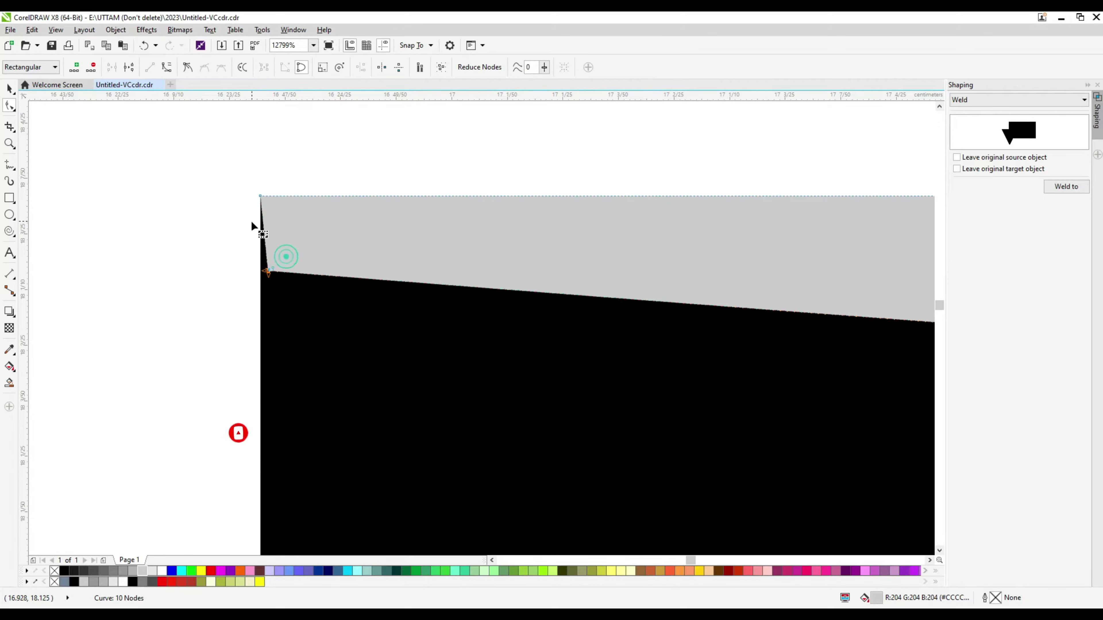
Bend the corner segment into a curve and remove the extra node to smooth it.
{"action": "scroll", "coordinate": [255, 226], "scroll_direction": "up", "scroll_amount": 3}
{"action": "left_click_drag", "start_coordinate": [234, 217], "coordinate": [273, 219]}
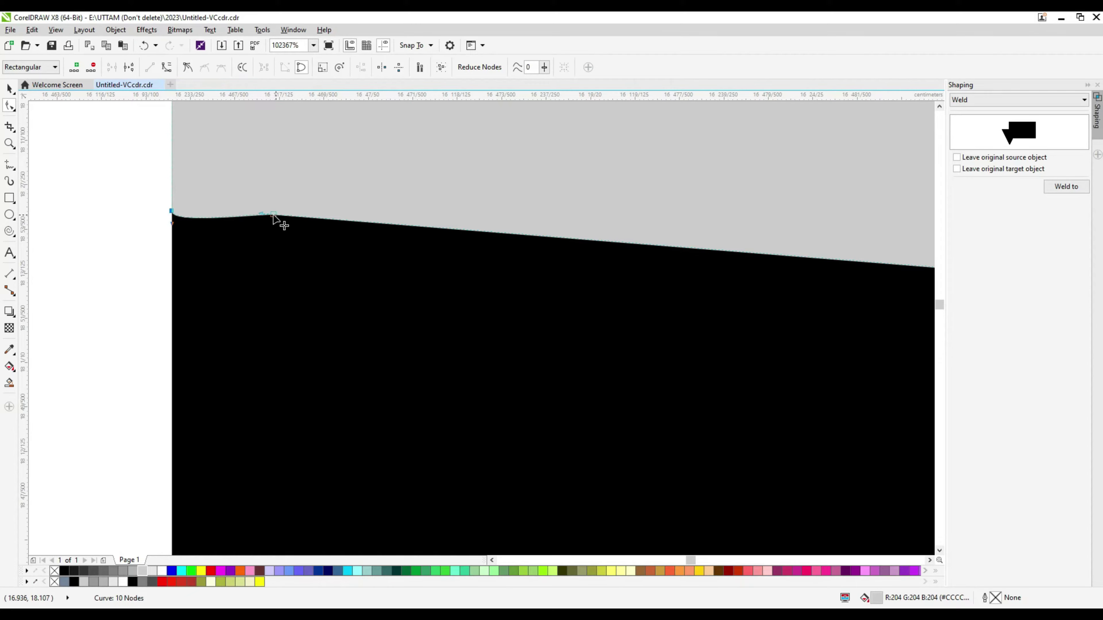
{"action": "scroll", "coordinate": [186, 226], "scroll_direction": "up", "scroll_amount": 1}
{"action": "scroll", "coordinate": [378, 284], "scroll_direction": "down", "scroll_amount": 4}
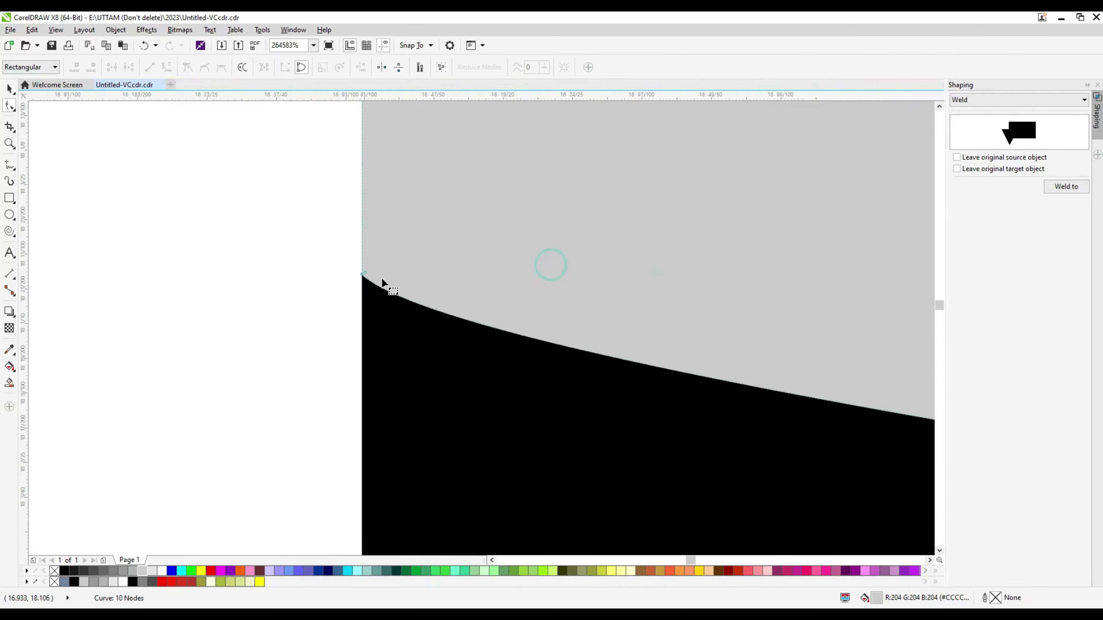
{"action": "mouse_move", "coordinate": [386, 282]}
{"action": "left_mouse_down"}
{"action": "mouse_move", "coordinate": [396, 278]}
{"action": "mouse_move", "coordinate": [298, 236]}
{"action": "left_mouse_up"}
{"action": "scroll", "coordinate": [299, 239], "scroll_direction": "down", "scroll_amount": 3}
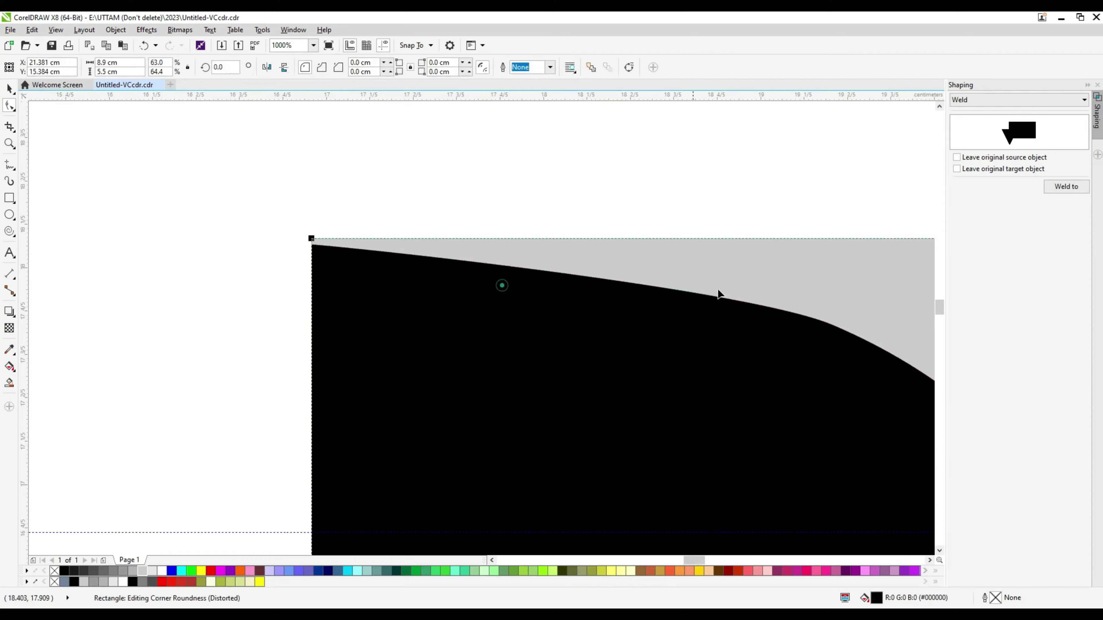
{"action": "double_click", "coordinate": [832, 325]}
{"action": "scroll", "coordinate": [832, 325], "scroll_direction": "down", "scroll_amount": 2}
{"action": "scroll", "coordinate": [475, 261], "scroll_direction": "up", "scroll_amount": 3}
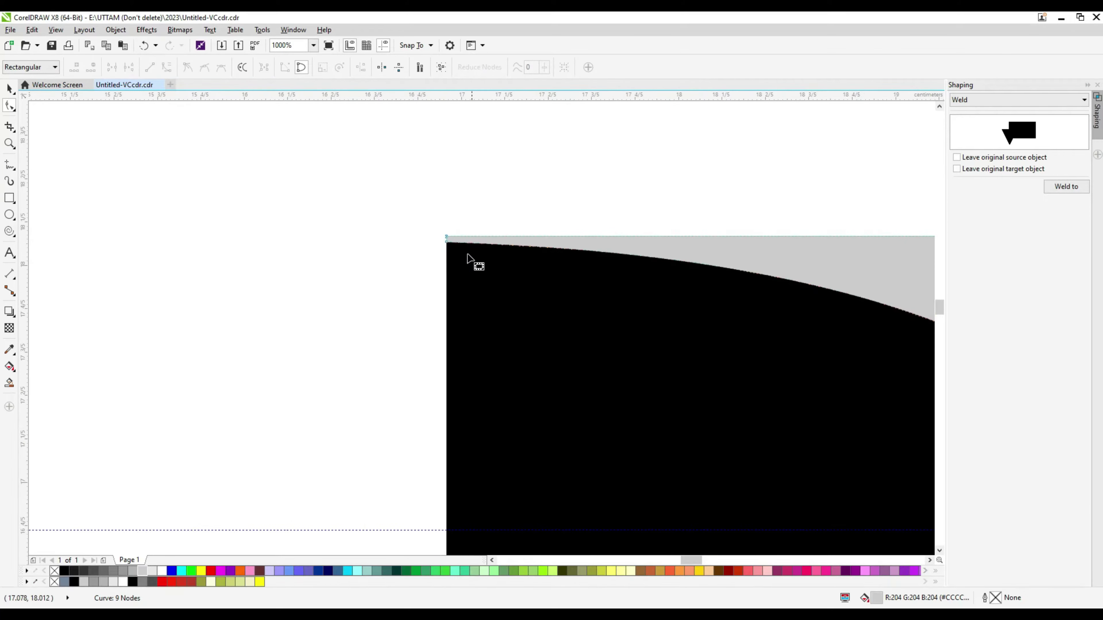
{"action": "scroll", "coordinate": [389, 222], "scroll_direction": "up", "scroll_amount": 1}
{"action": "scroll", "coordinate": [393, 219], "scroll_direction": "up", "scroll_amount": 2}
{"action": "left_click_drag", "start_coordinate": [364, 180], "coordinate": [400, 305]}
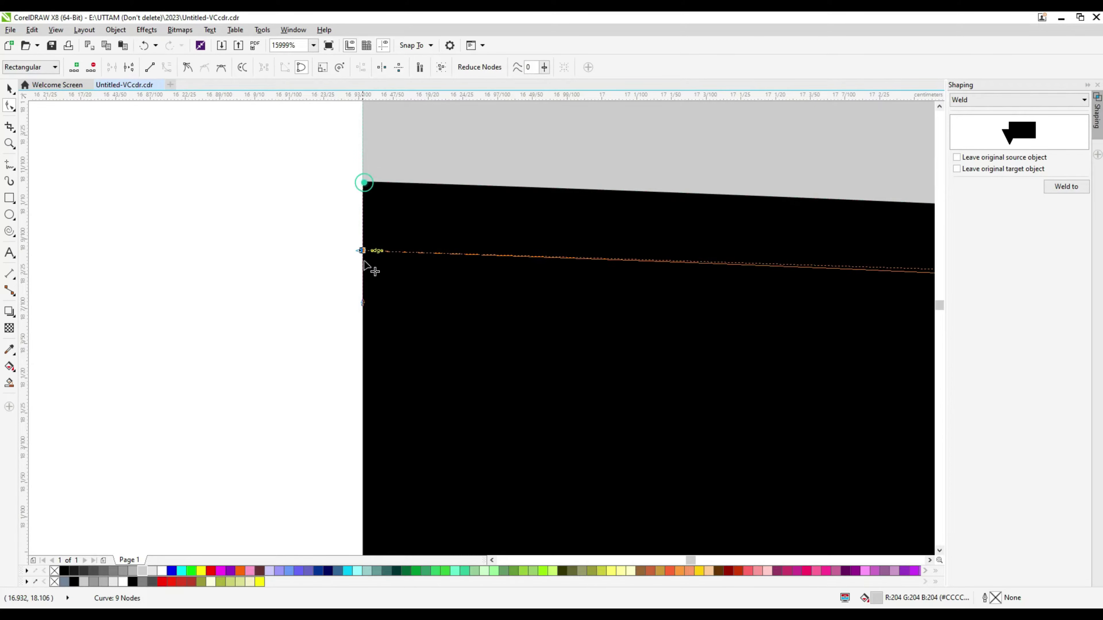
{"action": "key", "text": "ctrl+z"}
Adjust the grey curve's nodes and drag its top-left corner down along the panel.
{"action": "left_click", "coordinate": [423, 285]}
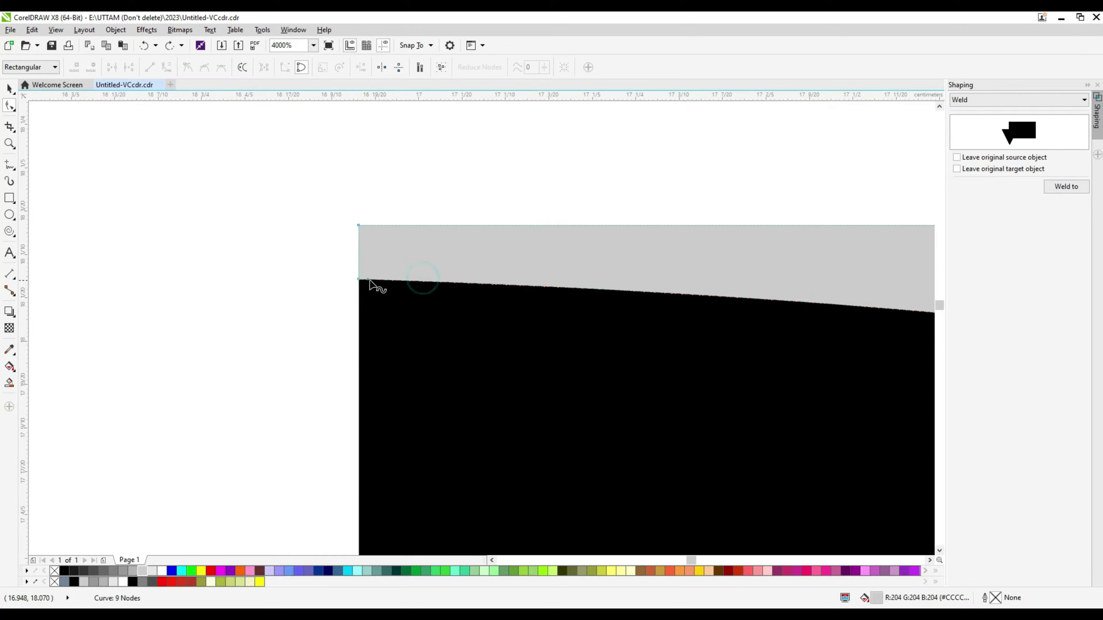
{"action": "scroll", "coordinate": [374, 283], "scroll_direction": "up", "scroll_amount": 1}
{"action": "left_click", "coordinate": [379, 260]}
{"action": "scroll", "coordinate": [499, 276], "scroll_direction": "down", "scroll_amount": 3}
{"action": "scroll", "coordinate": [547, 332], "scroll_direction": "down", "scroll_amount": 4}
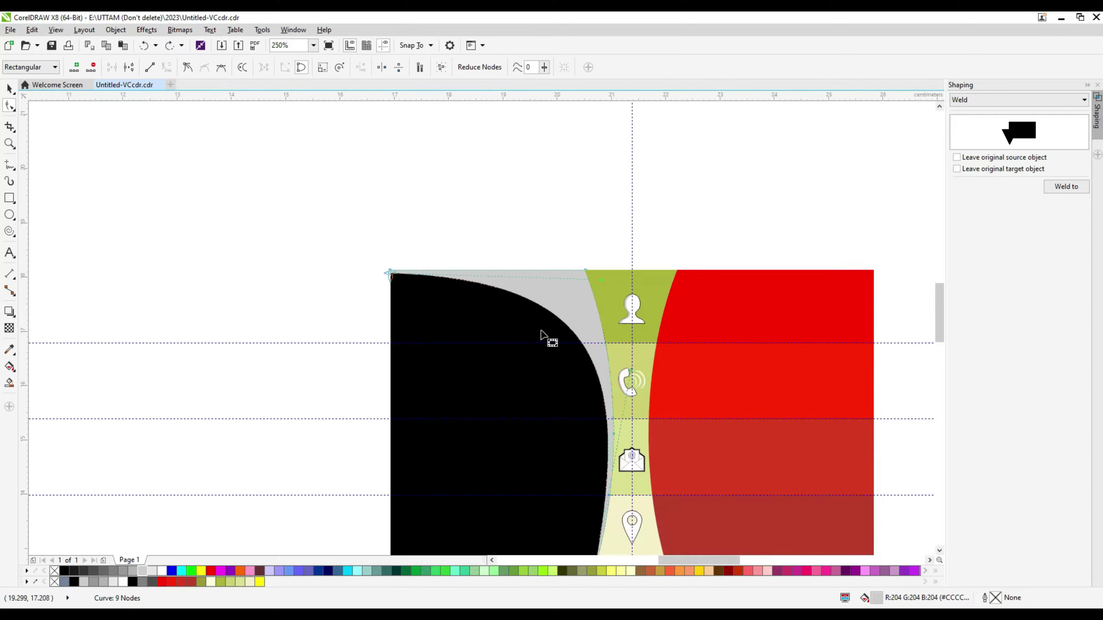
{"action": "scroll", "coordinate": [552, 310], "scroll_direction": "up", "scroll_amount": 1}
{"action": "double_click", "coordinate": [546, 307]}
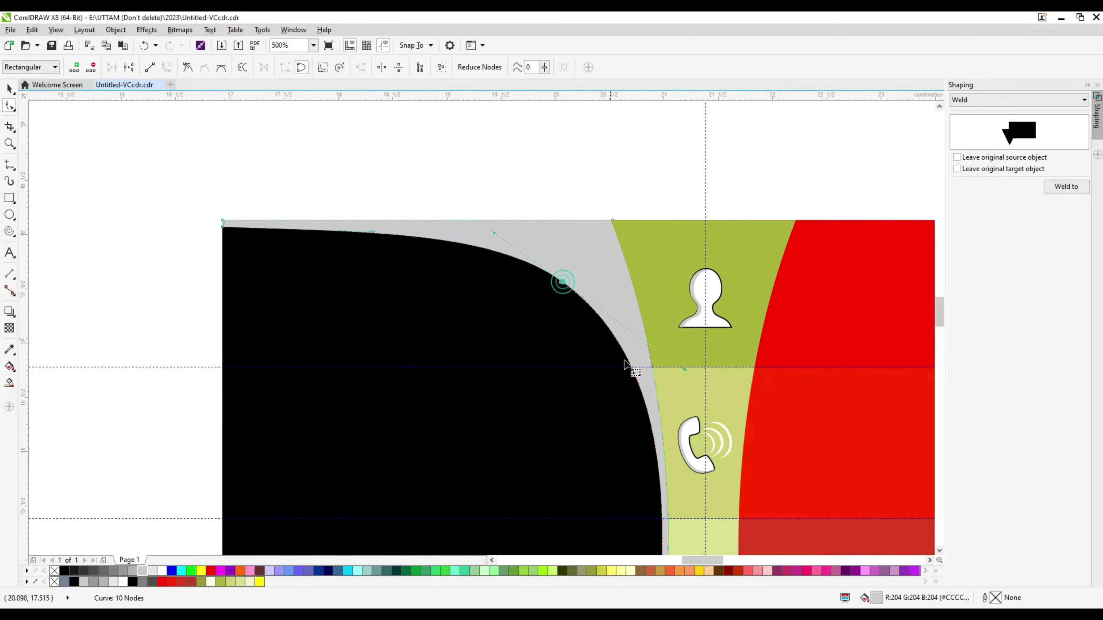
{"action": "double_click", "coordinate": [639, 439]}
{"action": "double_click", "coordinate": [546, 307]}
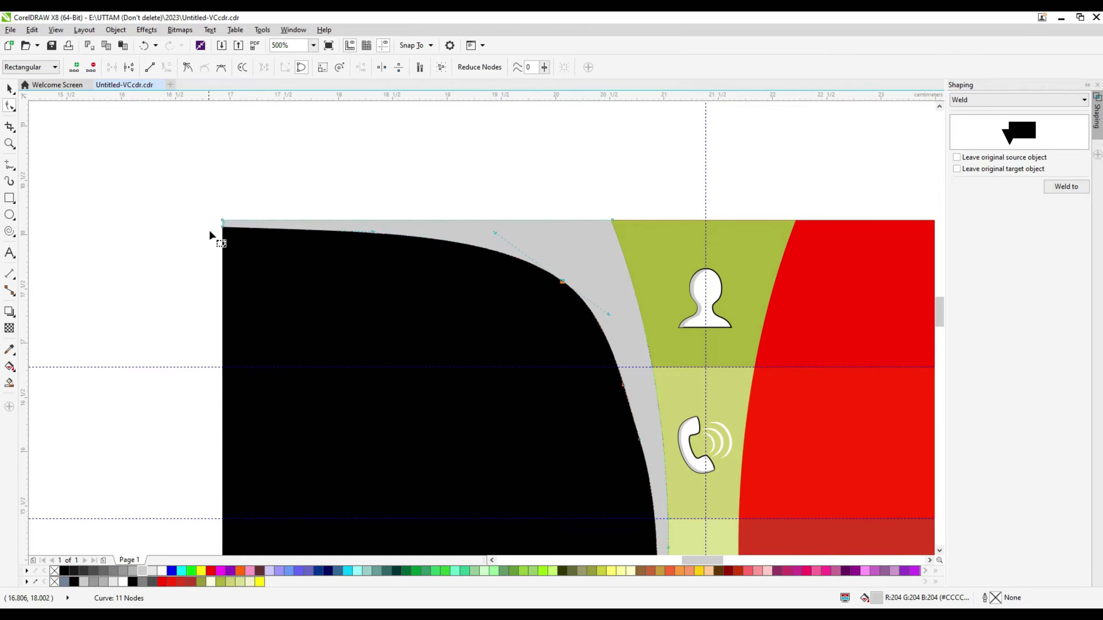
{"action": "scroll", "coordinate": [214, 232], "scroll_direction": "up", "scroll_amount": 2}
{"action": "left_click", "coordinate": [256, 219]}
{"action": "left_click_drag", "start_coordinate": [256, 221], "coordinate": [254, 272]}
{"action": "scroll", "coordinate": [291, 300], "scroll_direction": "down", "scroll_amount": 2}
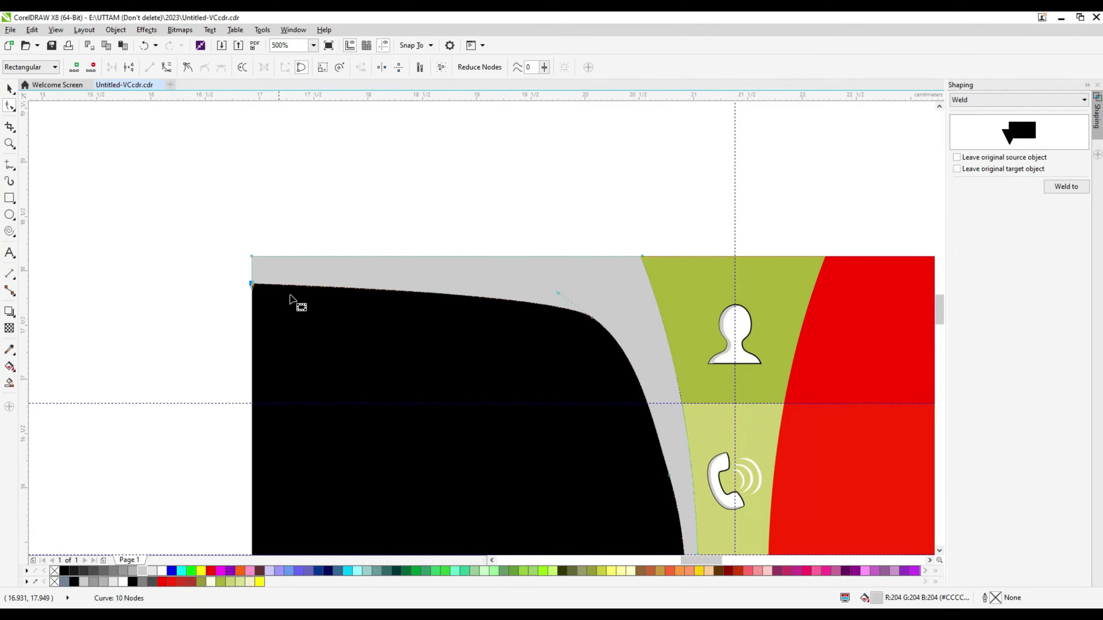
Delete the extra bottom node of the grey curve and pull its bottom corner node left.
{"action": "scroll", "coordinate": [498, 312], "scroll_direction": "up", "scroll_amount": 1}
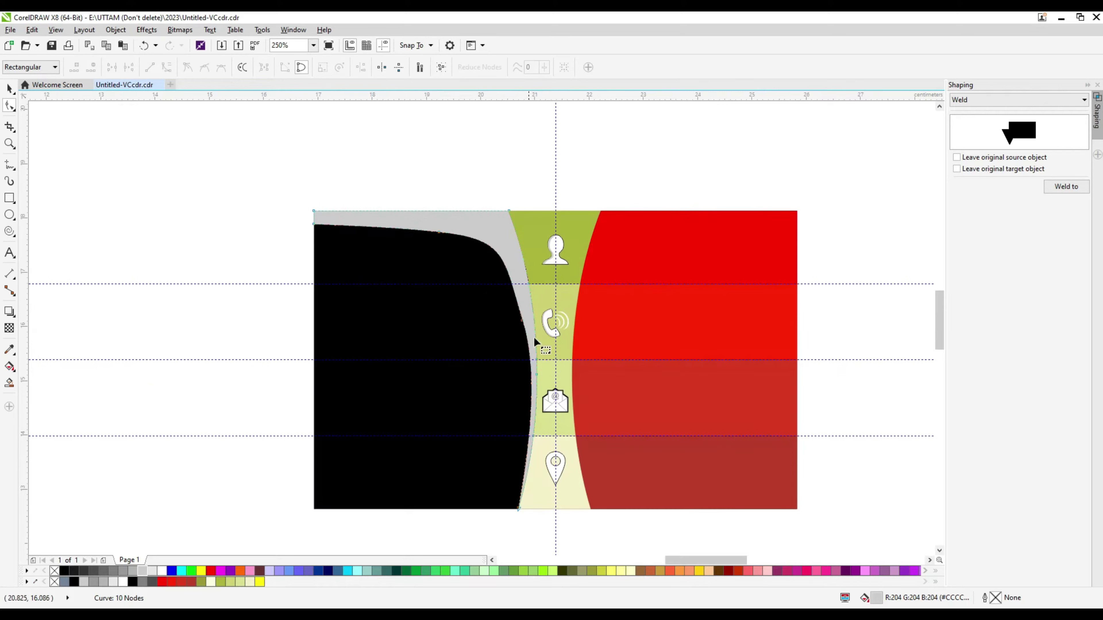
{"action": "left_click", "coordinate": [524, 321]}
{"action": "key", "text": "Delete"}
{"action": "scroll", "coordinate": [516, 330], "scroll_direction": "down", "scroll_amount": 1}
{"action": "scroll", "coordinate": [510, 433], "scroll_direction": "up", "scroll_amount": 4}
{"action": "scroll", "coordinate": [509, 430], "scroll_direction": "up", "scroll_amount": 1}
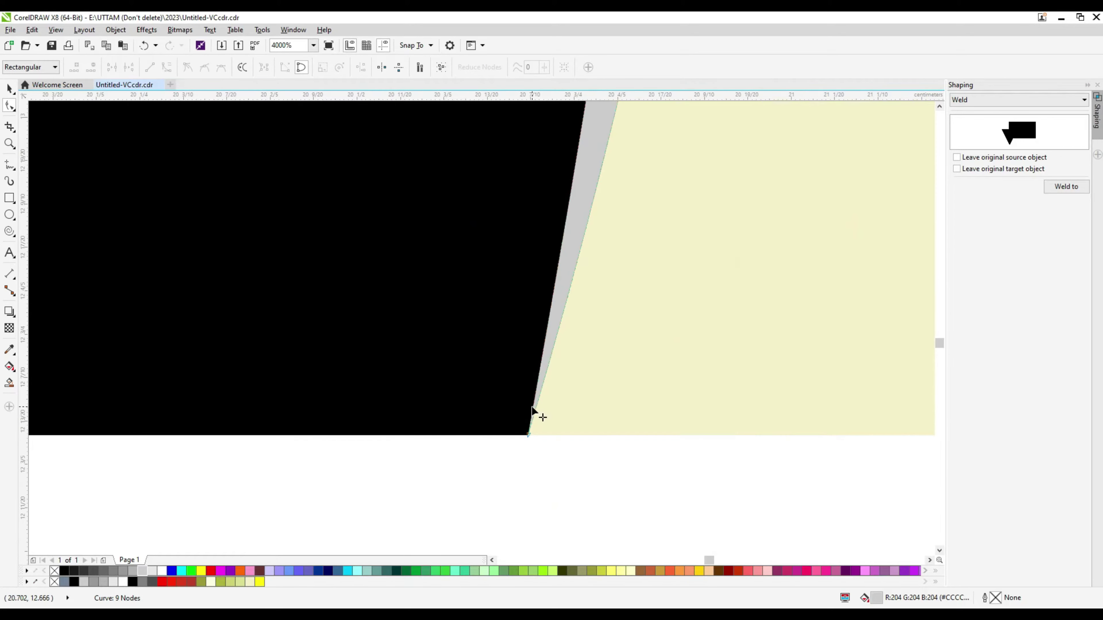
{"action": "left_click_drag", "start_coordinate": [530, 433], "coordinate": [471, 436]}
{"action": "scroll", "coordinate": [519, 448], "scroll_direction": "up", "scroll_amount": 2}
{"action": "right_click", "coordinate": [516, 418]}
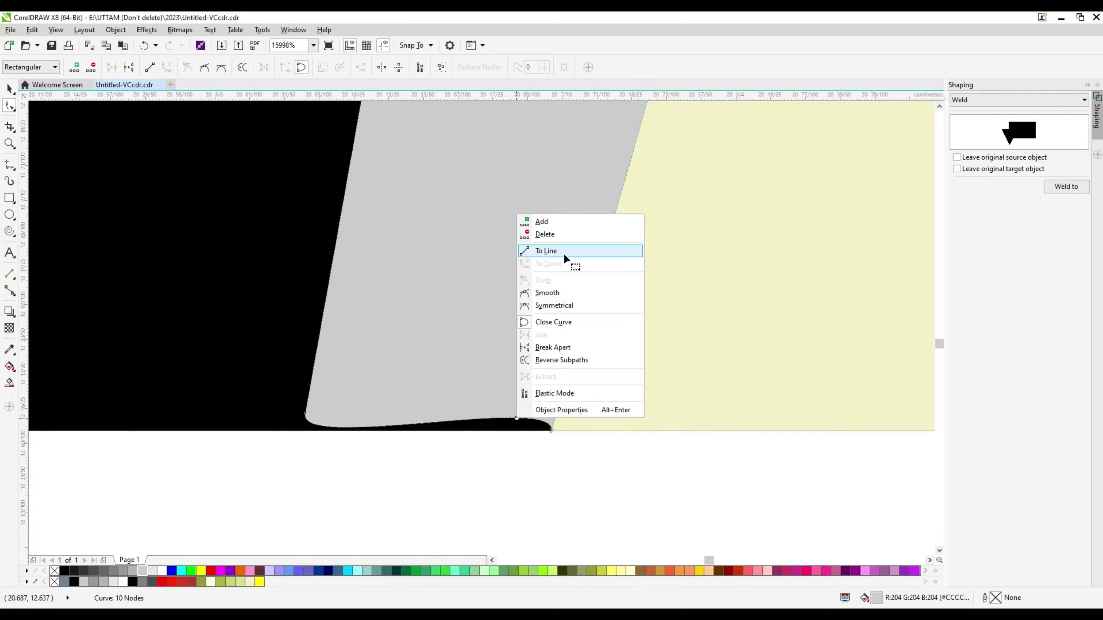
{"action": "left_click", "coordinate": [548, 251]}
{"action": "key", "text": "ctrl+z"}
Convert the bottom segment To Line, drop its left node to the card's bottom, and delete the extra node.
{"action": "left_click", "coordinate": [305, 403]}
{"action": "right_click", "coordinate": [357, 429]}
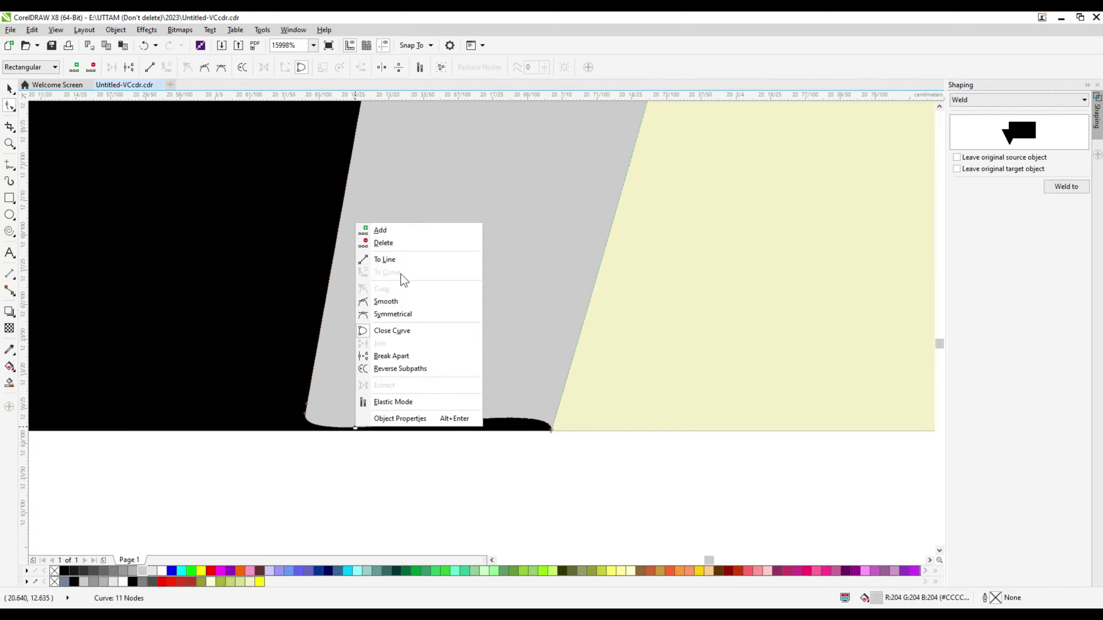
{"action": "left_click", "coordinate": [406, 256]}
{"action": "scroll", "coordinate": [301, 401], "scroll_direction": "up", "scroll_amount": 2}
{"action": "left_click_drag", "start_coordinate": [301, 400], "coordinate": [297, 468]}
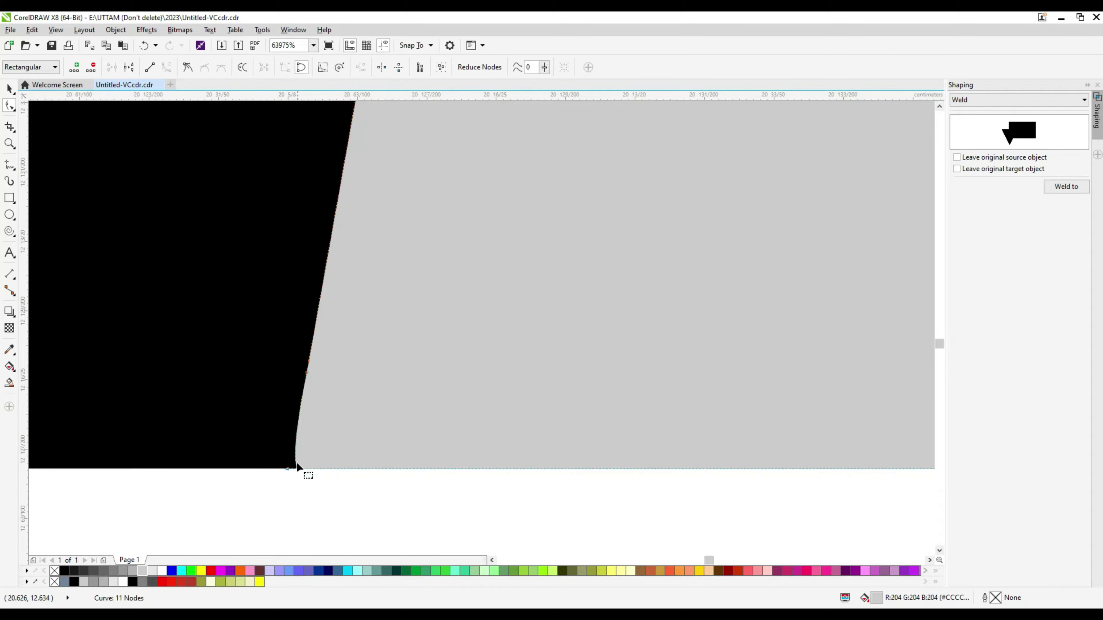
{"action": "key", "text": "Delete"}
{"action": "scroll", "coordinate": [306, 373], "scroll_direction": "down", "scroll_amount": 2}
{"action": "scroll", "coordinate": [308, 364], "scroll_direction": "down", "scroll_amount": 3}
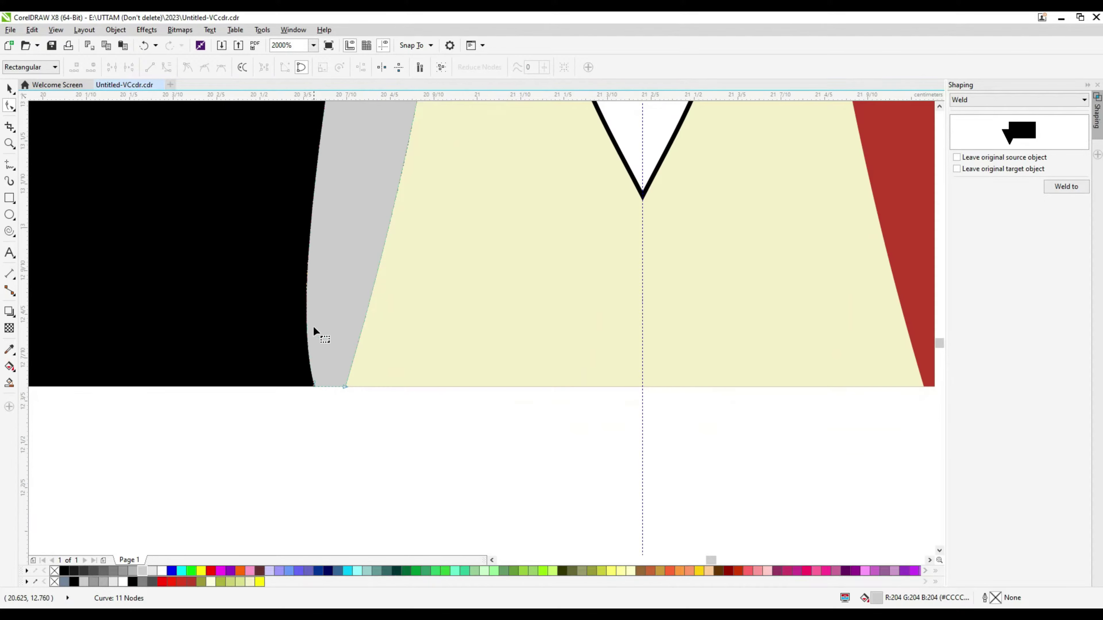
Drag nodes to reshape the curved edge between the black panel and the grey band.
{"action": "left_click_drag", "start_coordinate": [306, 341], "coordinate": [319, 381]}
{"action": "scroll", "coordinate": [344, 386], "scroll_direction": "up", "scroll_amount": 1}
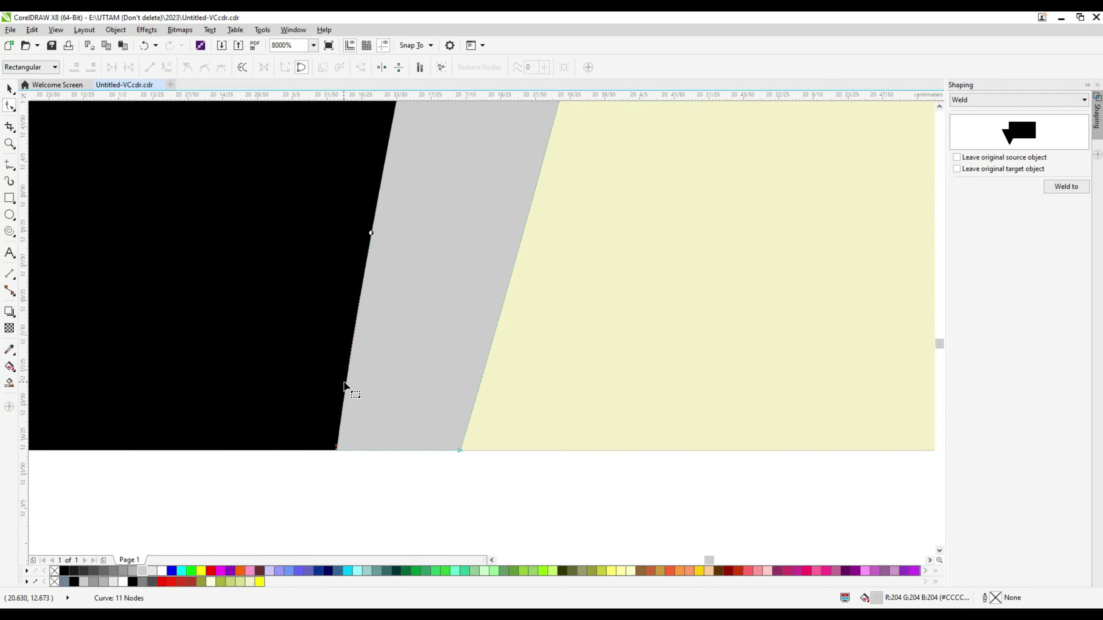
{"action": "scroll", "coordinate": [344, 386], "scroll_direction": "down", "scroll_amount": 6}
{"action": "scroll", "coordinate": [473, 321], "scroll_direction": "up", "scroll_amount": 2}
{"action": "left_click_drag", "start_coordinate": [485, 278], "coordinate": [458, 327]}
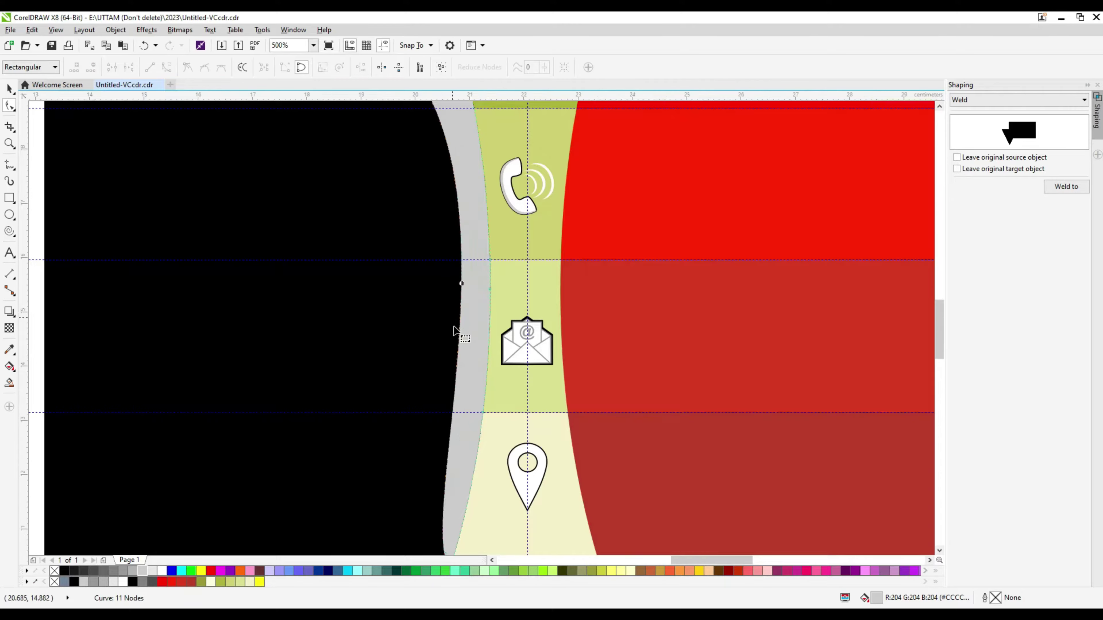
{"action": "scroll", "coordinate": [453, 368], "scroll_direction": "up", "scroll_amount": 2}
{"action": "scroll", "coordinate": [453, 368], "scroll_direction": "up", "scroll_amount": 2}
Move the curve's bottom node left and bend the black/grey edge to the right.
{"action": "left_click_drag", "start_coordinate": [477, 379], "coordinate": [406, 381]}
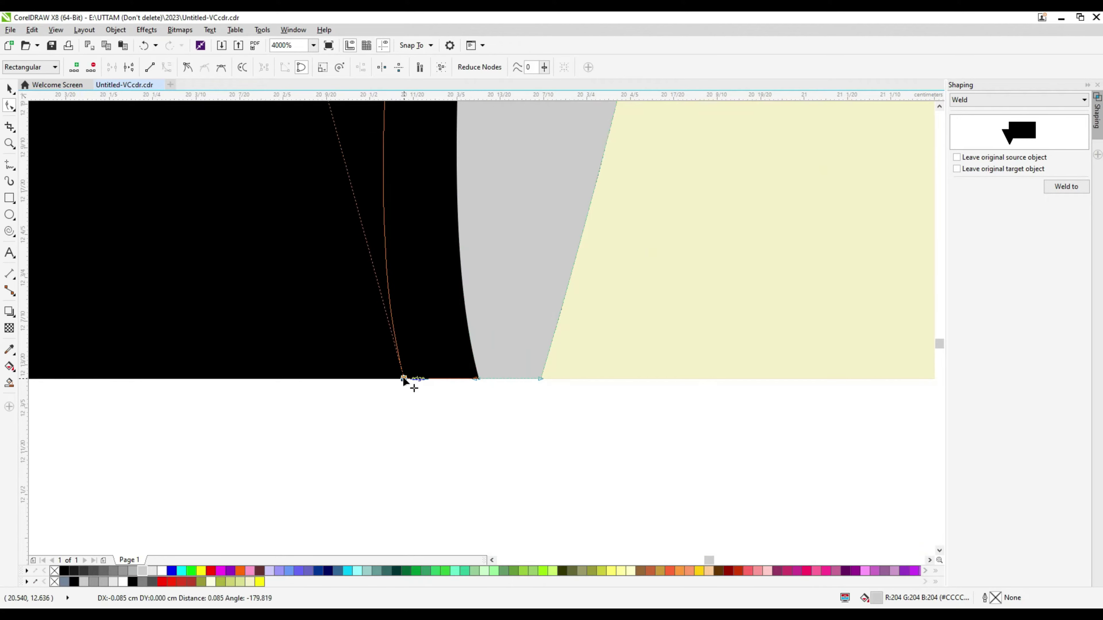
{"action": "scroll", "coordinate": [408, 323], "scroll_direction": "down", "scroll_amount": 1}
{"action": "mouse_move", "coordinate": [407, 323]}
{"action": "left_mouse_down"}
{"action": "mouse_move", "coordinate": [419, 297]}
{"action": "mouse_move", "coordinate": [452, 330]}
{"action": "left_mouse_up"}
{"action": "scroll", "coordinate": [434, 330], "scroll_direction": "down", "scroll_amount": 7}
{"action": "scroll", "coordinate": [463, 430], "scroll_direction": "up", "scroll_amount": 3}
{"action": "scroll", "coordinate": [447, 314], "scroll_direction": "up", "scroll_amount": 2}
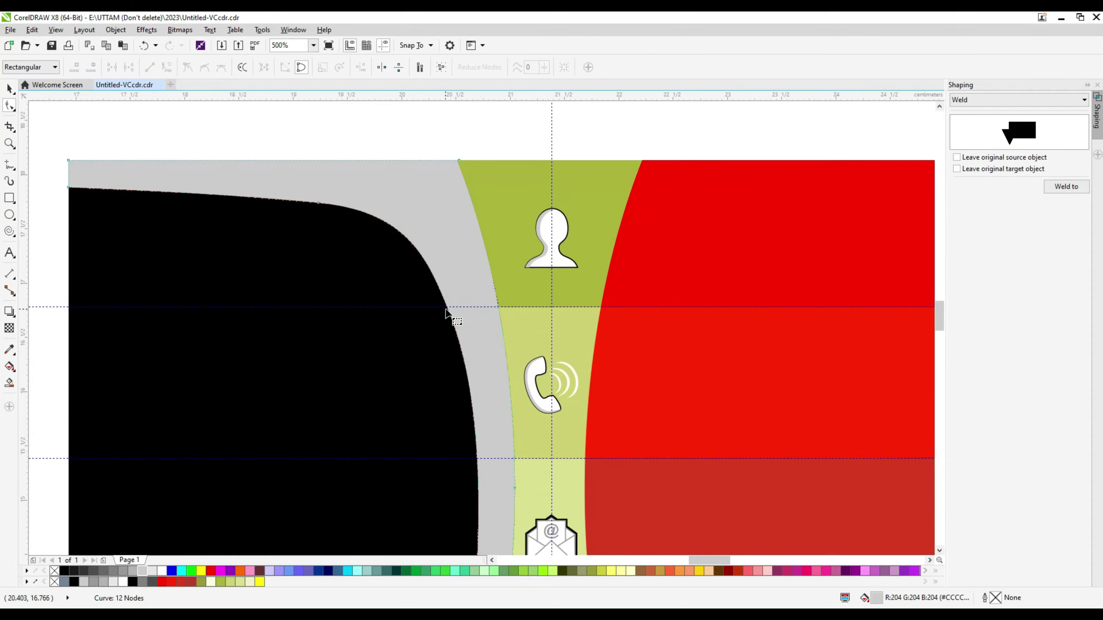
{"action": "scroll", "coordinate": [452, 320], "scroll_direction": "down", "scroll_amount": 2}
Reselect the grey curve for further node editing.
{"action": "left_click", "coordinate": [429, 383]}
{"action": "scroll", "coordinate": [456, 424], "scroll_direction": "up", "scroll_amount": 1}
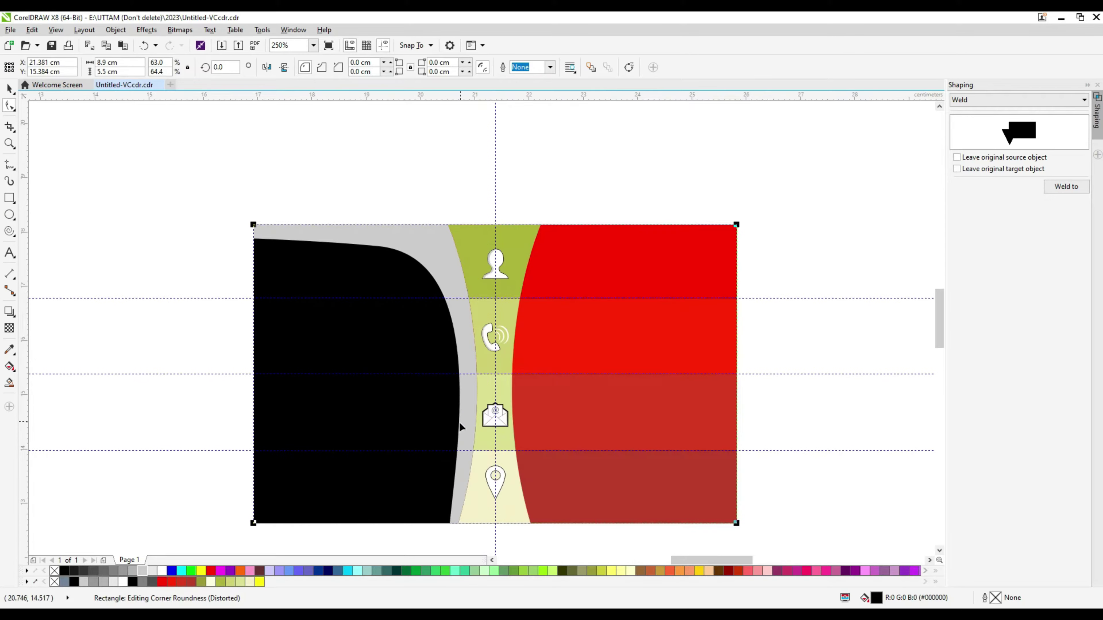
{"action": "scroll", "coordinate": [461, 420], "scroll_direction": "up", "scroll_amount": 1}
{"action": "left_click", "coordinate": [461, 419]}
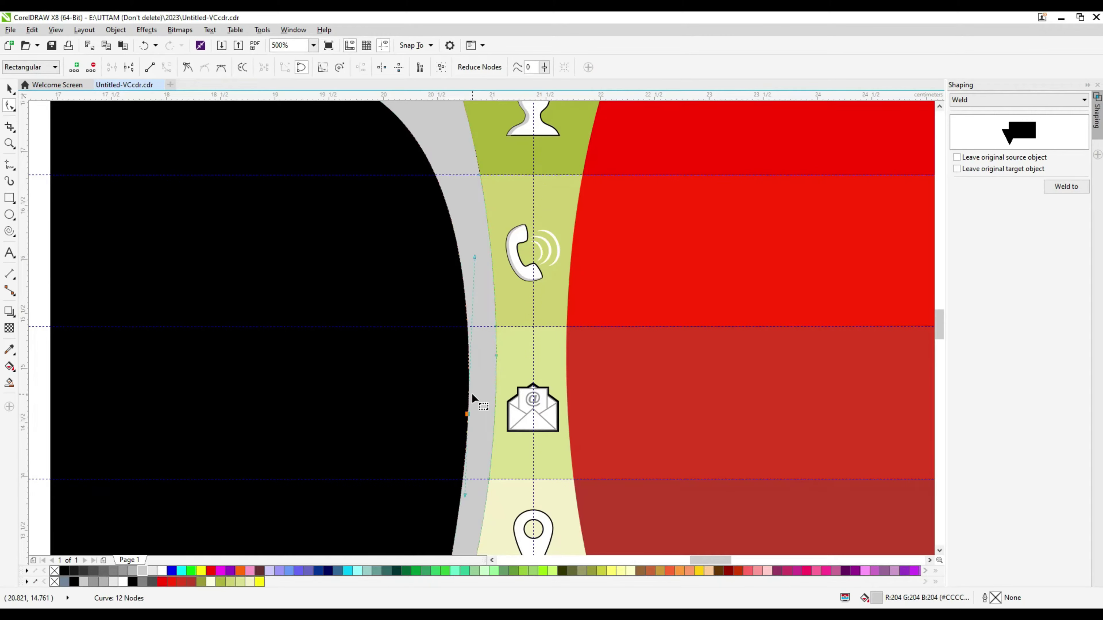
{"action": "scroll", "coordinate": [477, 399], "scroll_direction": "down", "scroll_amount": 3}
{"action": "scroll", "coordinate": [484, 434], "scroll_direction": "up", "scroll_amount": 9}
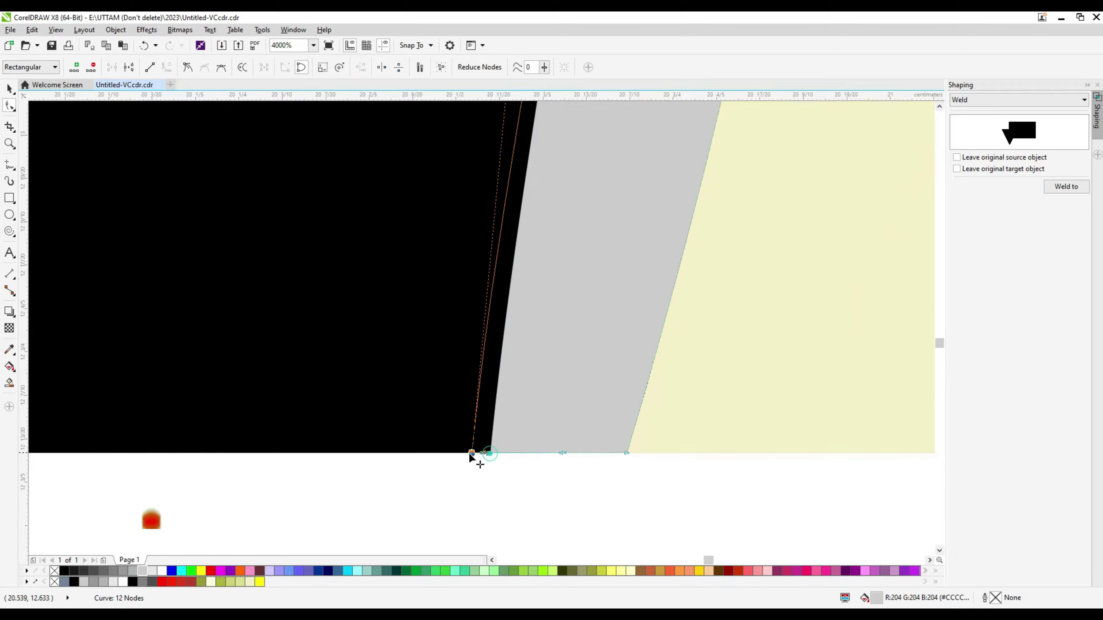
{"action": "scroll", "coordinate": [475, 373], "scroll_direction": "down", "scroll_amount": 1}
{"action": "scroll", "coordinate": [486, 369], "scroll_direction": "down", "scroll_amount": 3}
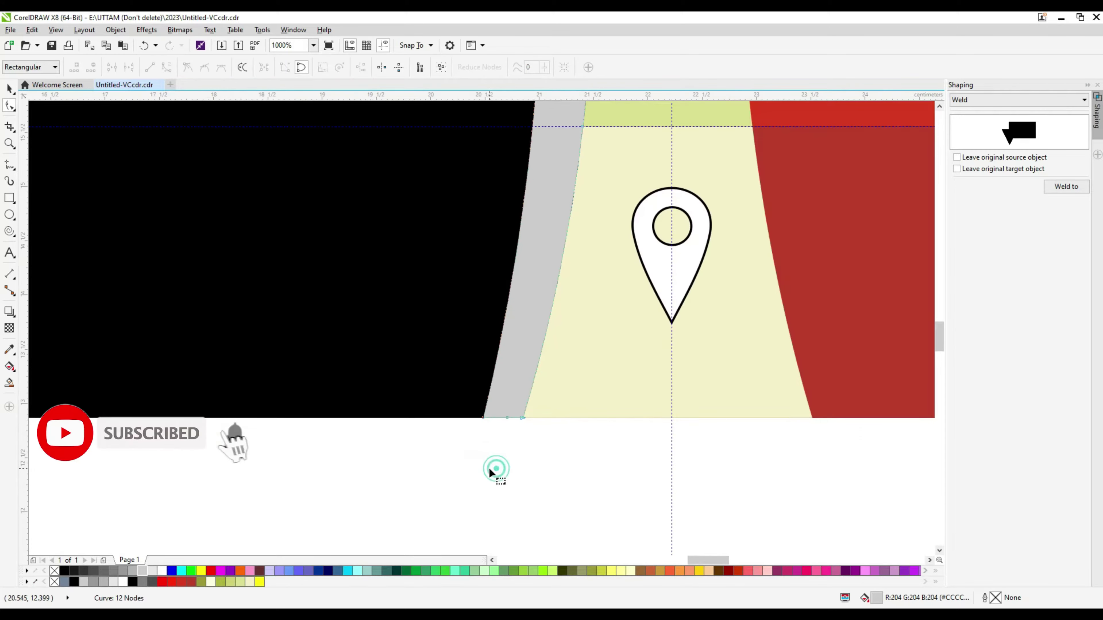
{"action": "scroll", "coordinate": [486, 356], "scroll_direction": "down", "scroll_amount": 3}
Smooth the grey curve's rounded top corner, adding a node on the top edge, then return to the Pick tool.
{"action": "left_click_drag", "start_coordinate": [414, 182], "coordinate": [466, 208]}
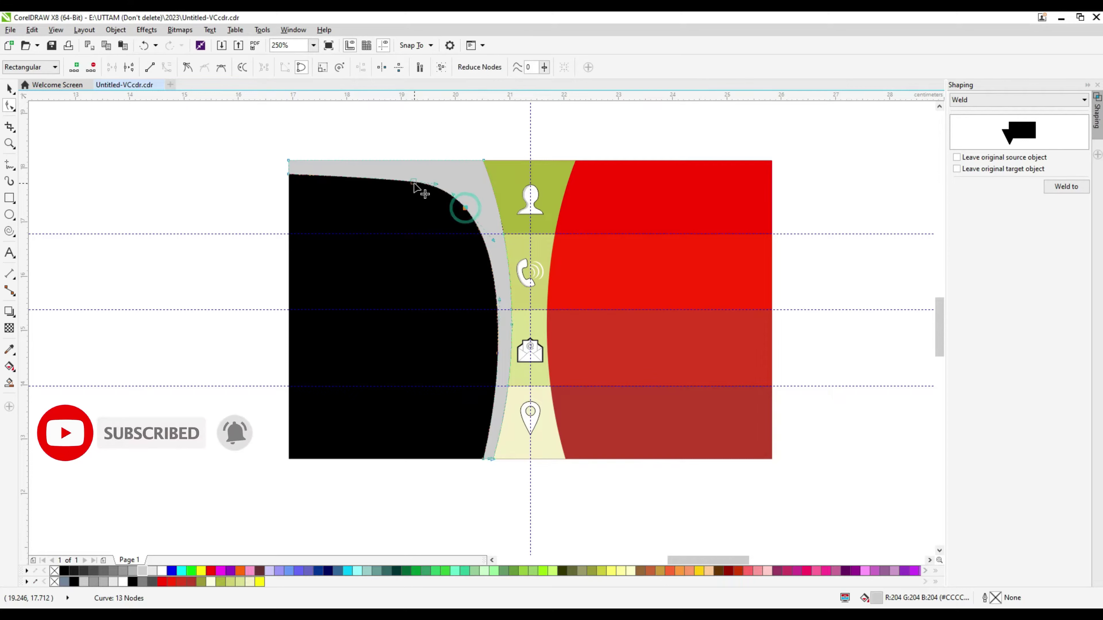
{"action": "scroll", "coordinate": [358, 213], "scroll_direction": "up", "scroll_amount": 5}
{"action": "mouse_move", "coordinate": [241, 177]}
{"action": "left_mouse_down"}
{"action": "mouse_move", "coordinate": [250, 180]}
{"action": "mouse_move", "coordinate": [241, 162]}
{"action": "left_mouse_up"}
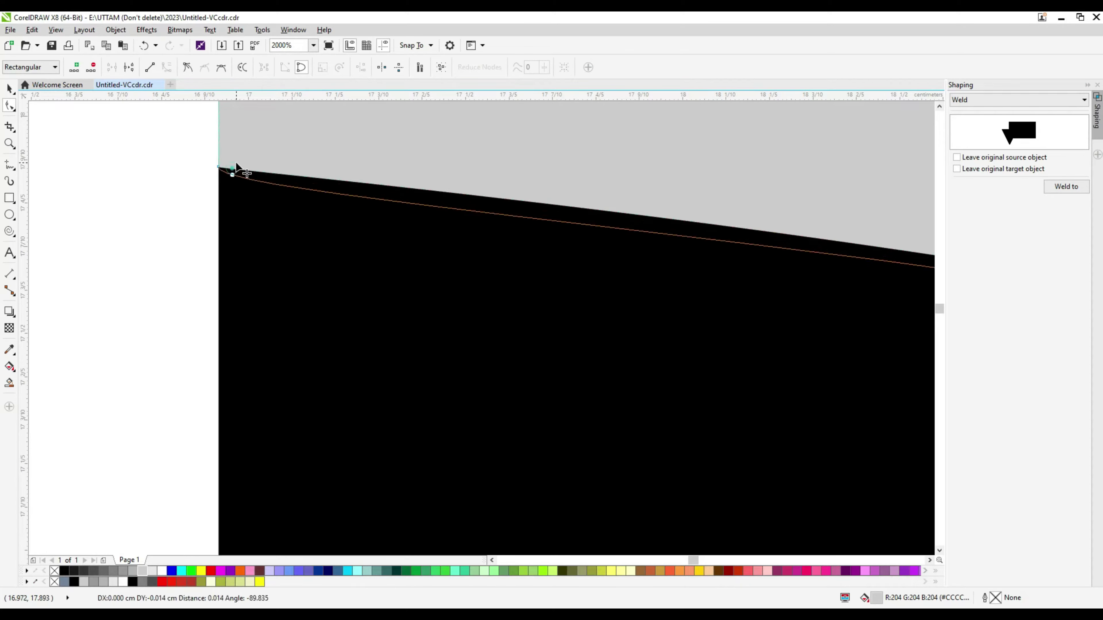
{"action": "scroll", "coordinate": [340, 188], "scroll_direction": "down", "scroll_amount": 5}
{"action": "double_click", "coordinate": [540, 239]}
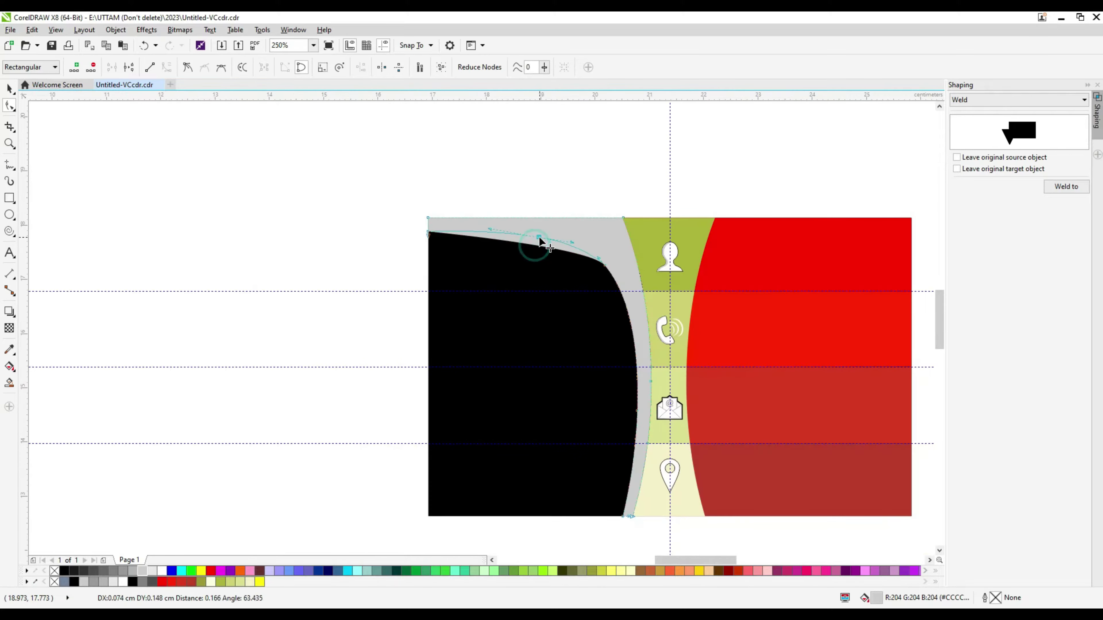
{"action": "scroll", "coordinate": [479, 237], "scroll_direction": "up", "scroll_amount": 2}
{"action": "left_click", "coordinate": [669, 258]}
{"action": "scroll", "coordinate": [729, 295], "scroll_direction": "down", "scroll_amount": 3}
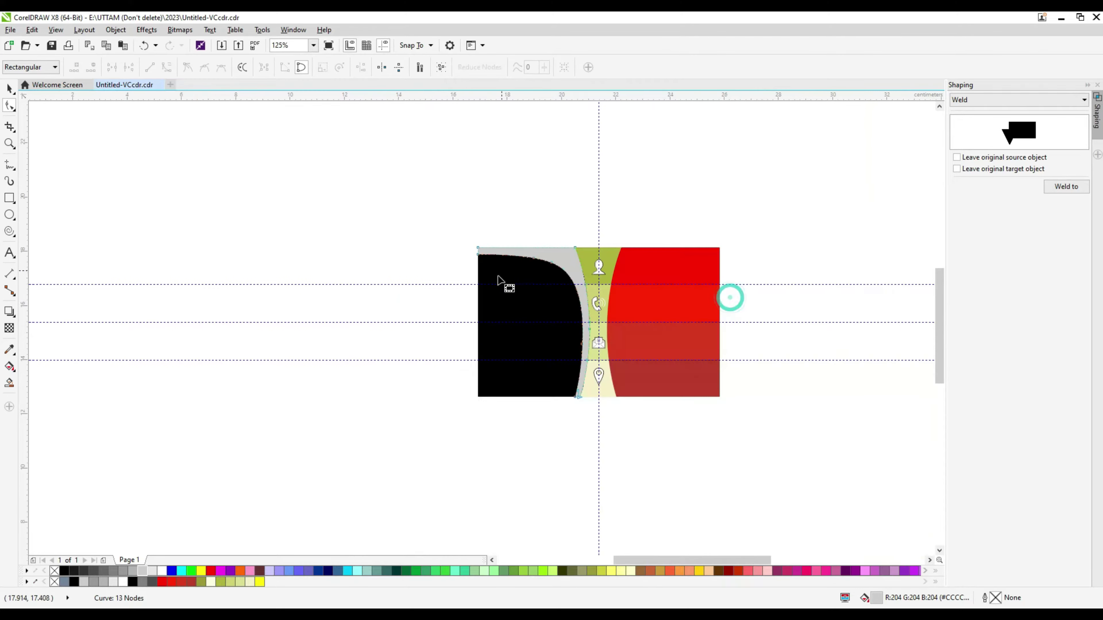
{"action": "scroll", "coordinate": [721, 304], "scroll_direction": "up", "scroll_amount": 3}
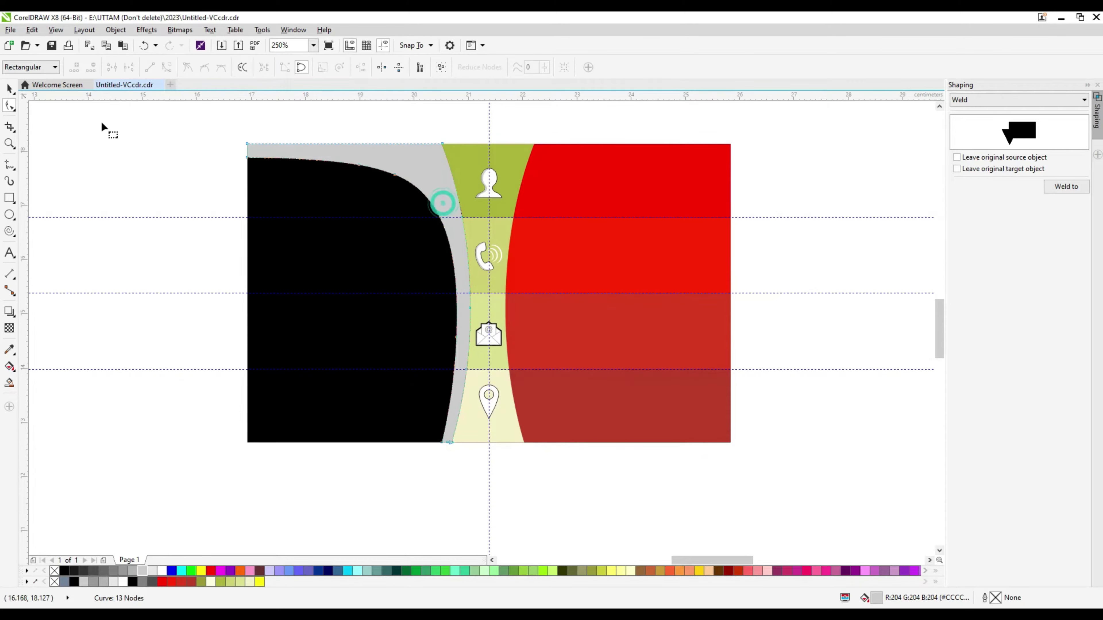
{"action": "key", "text": "space"}
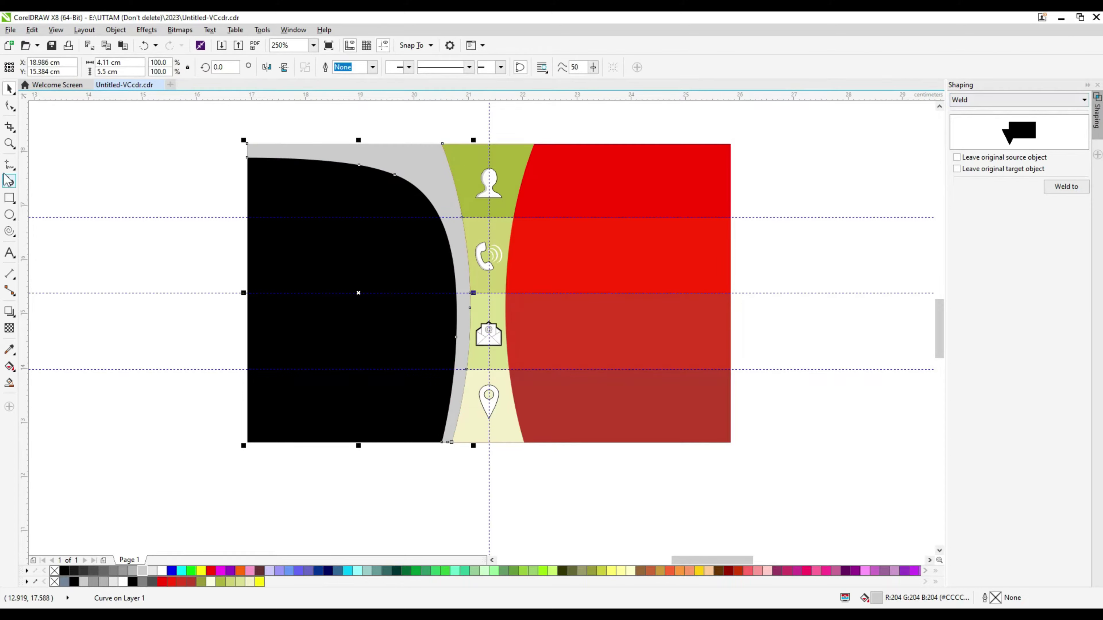
Create a Boundary outline around the shapes and move it behind the grey curve.
{"action": "left_click", "coordinate": [979, 101]}
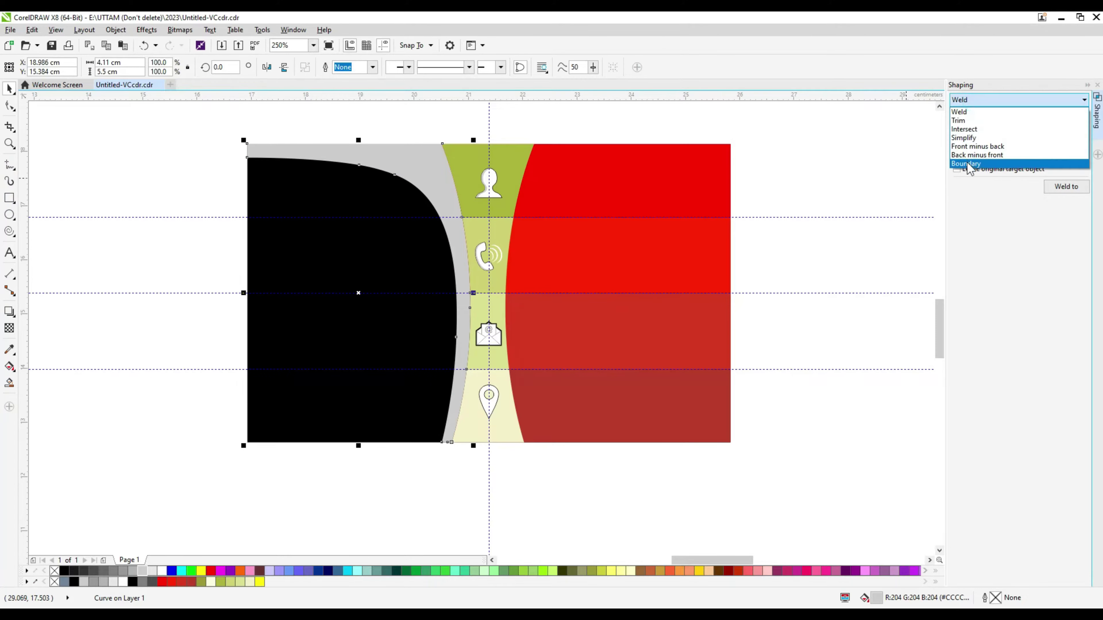
{"action": "left_click", "coordinate": [981, 165]}
{"action": "left_click", "coordinate": [1066, 187]}
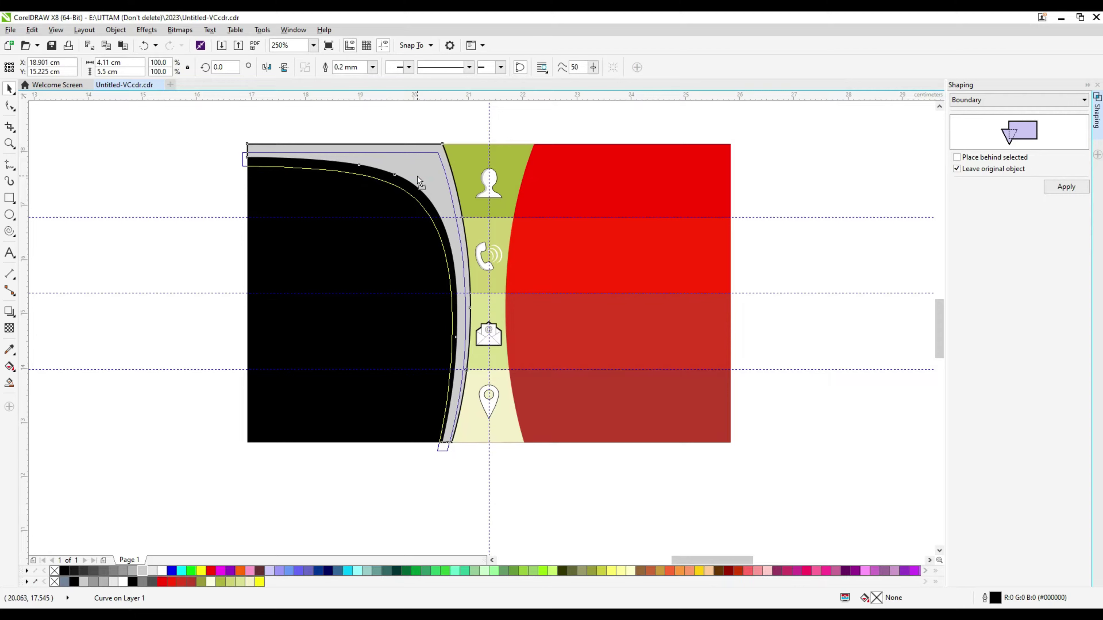
{"action": "right_click", "coordinate": [417, 176]}
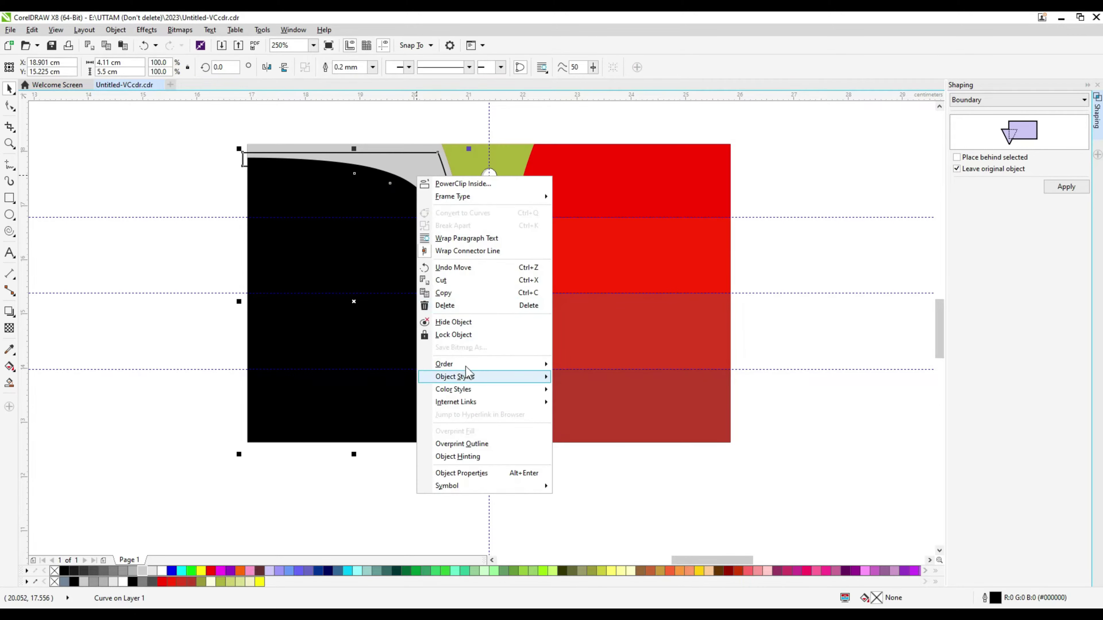
{"action": "left_click", "coordinate": [597, 452]}
{"action": "left_click", "coordinate": [432, 226]}
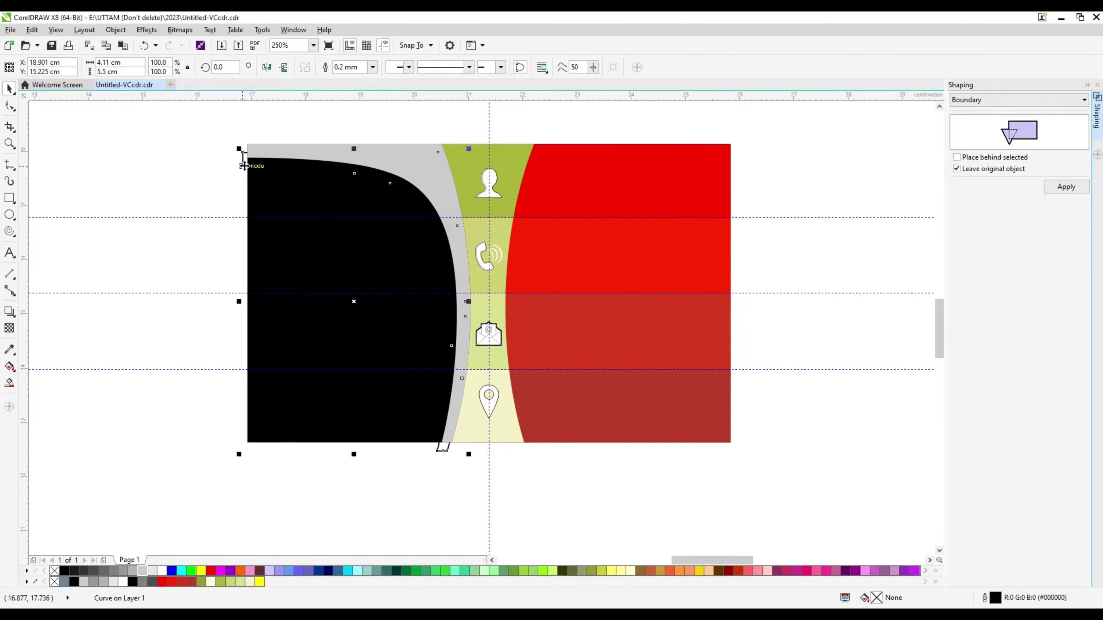
Try ordering the object relative to another object, dismissing the resulting error prompts.
{"action": "scroll", "coordinate": [243, 162], "scroll_direction": "up", "scroll_amount": 2}
{"action": "right_click", "coordinate": [248, 166]}
{"action": "mouse_move", "coordinate": [275, 355]}
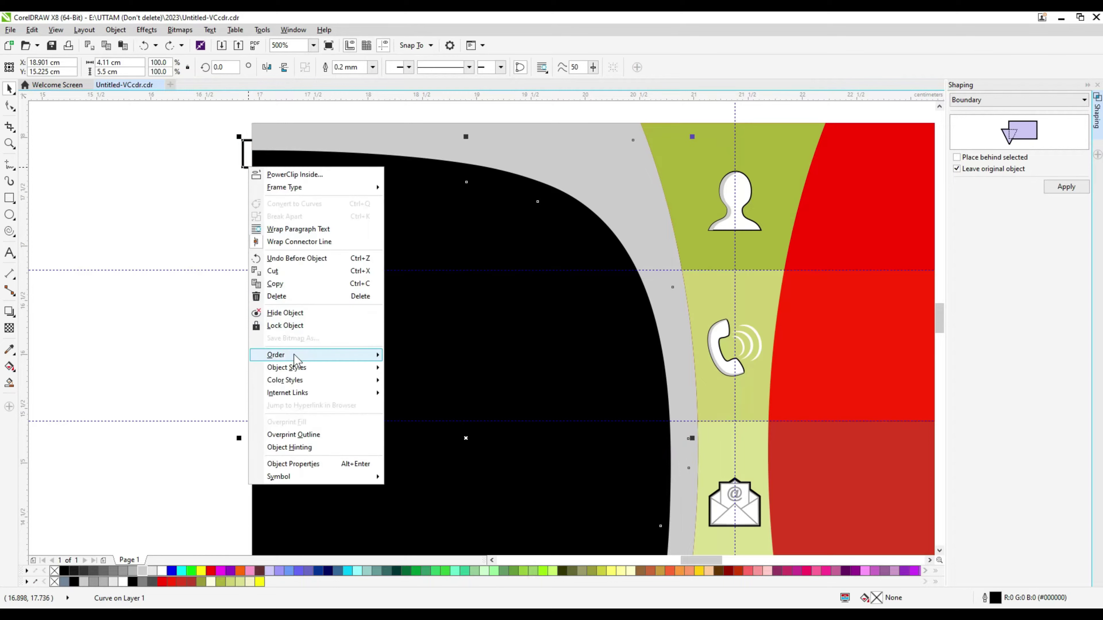
{"action": "left_click", "coordinate": [433, 438]}
{"action": "left_click", "coordinate": [278, 161]}
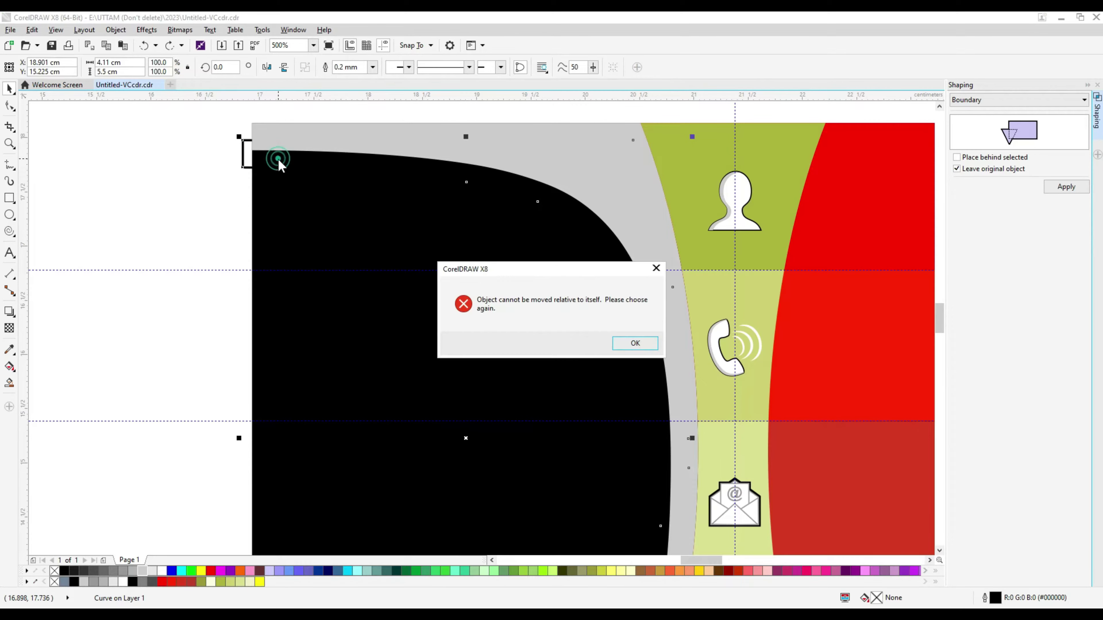
{"action": "left_click", "coordinate": [632, 341]}
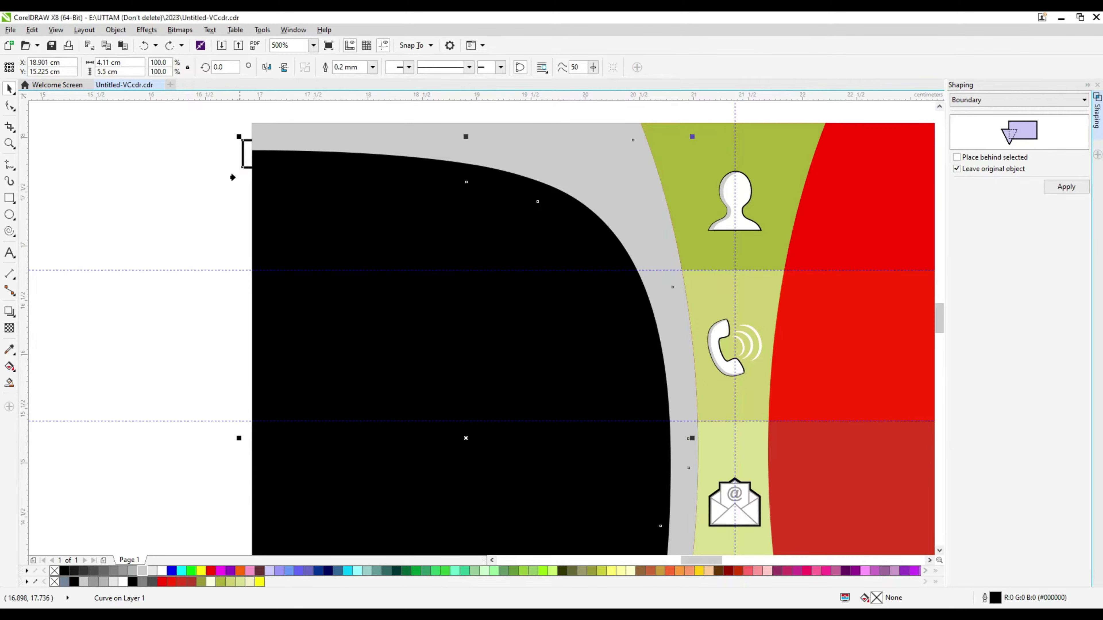
{"action": "left_click", "coordinate": [233, 177]}
{"action": "left_click", "coordinate": [586, 350]}
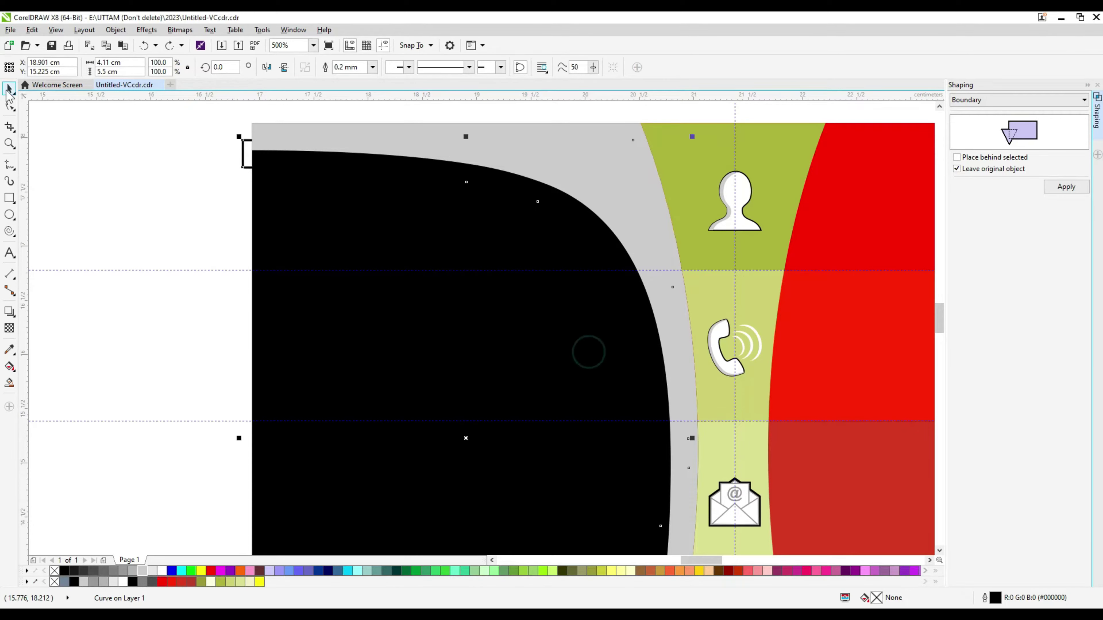
Fill the boundary curve white and narrow the grey left panel to 4.042 cm.
{"action": "left_click", "coordinate": [8, 89]}
{"action": "left_click", "coordinate": [162, 570]}
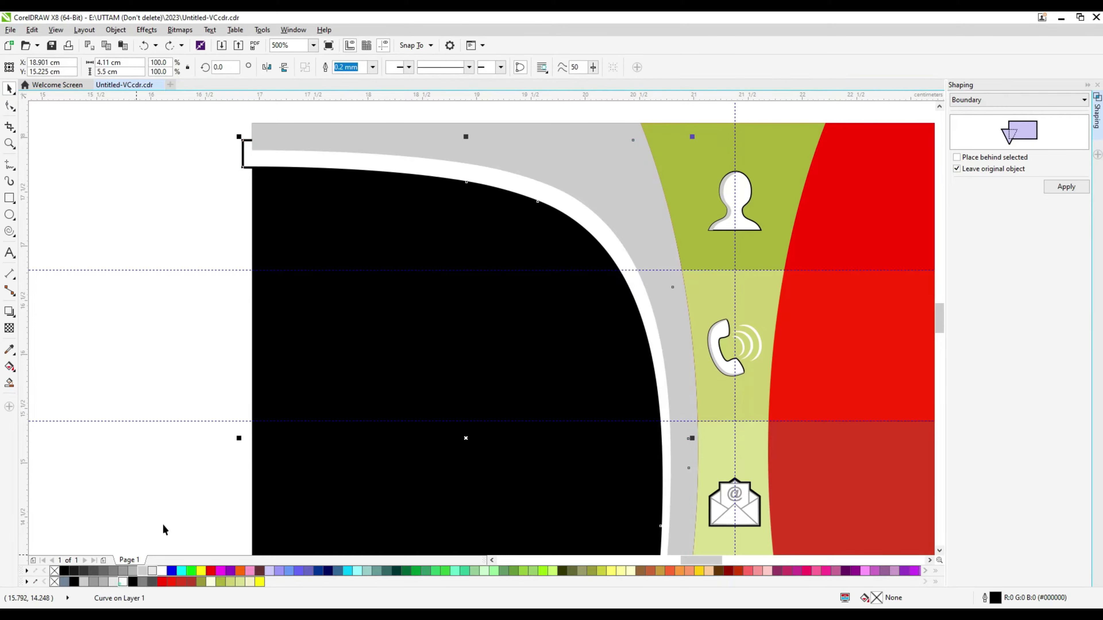
{"action": "scroll", "coordinate": [280, 184], "scroll_direction": "down", "scroll_amount": 2}
{"action": "scroll", "coordinate": [471, 342], "scroll_direction": "up", "scroll_amount": 2}
{"action": "left_click_drag", "start_coordinate": [493, 296], "coordinate": [485, 296]}
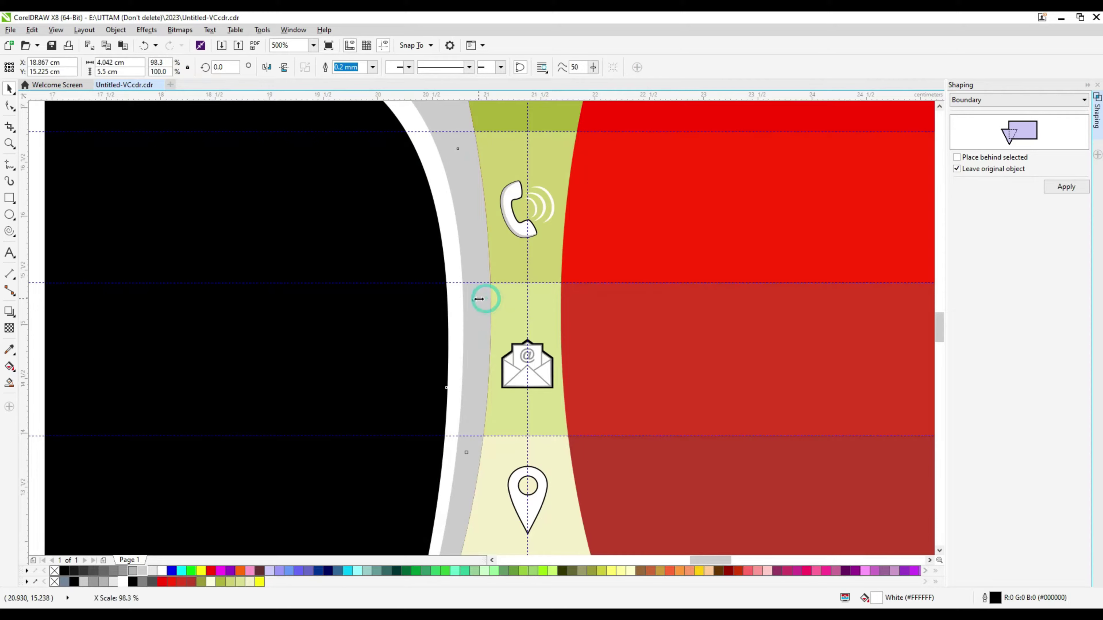
{"action": "scroll", "coordinate": [420, 357], "scroll_direction": "down", "scroll_amount": 2}
Select all the green column pieces and apply Boundary to them.
{"action": "left_click", "coordinate": [133, 237]}
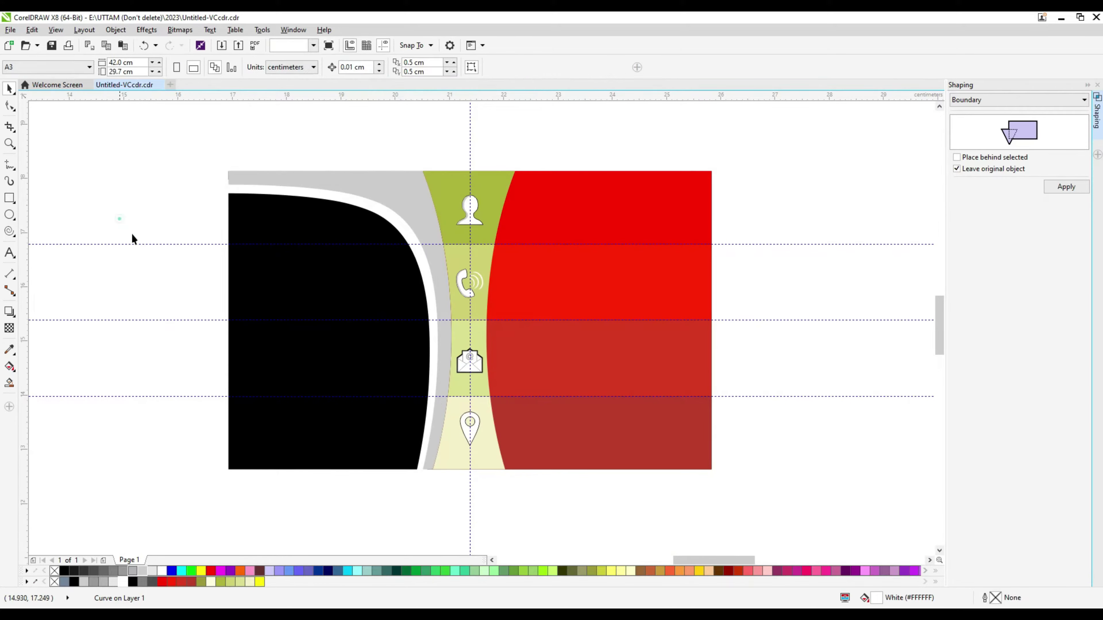
{"action": "scroll", "coordinate": [394, 381], "scroll_direction": "down", "scroll_amount": 2}
{"action": "scroll", "coordinate": [388, 381], "scroll_direction": "up", "scroll_amount": 2}
{"action": "left_click", "coordinate": [424, 248]}
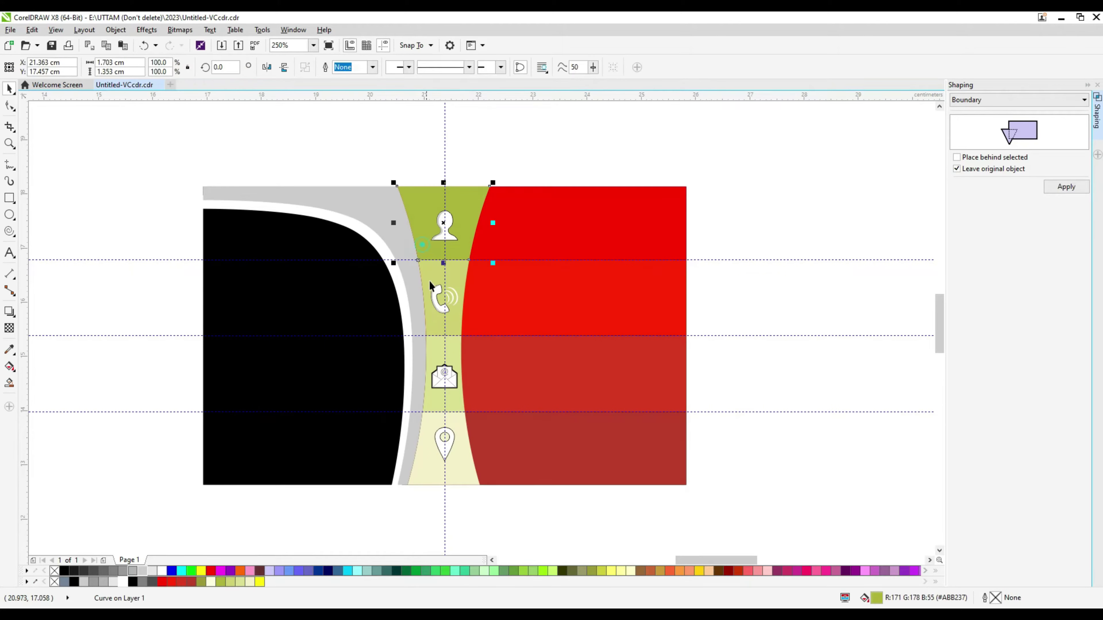
{"action": "left_click", "coordinate": [558, 135]}
{"action": "left_click", "coordinate": [417, 234]}
{"action": "left_click", "coordinate": [426, 291], "text": "shift"}
{"action": "left_click", "coordinate": [437, 398], "text": "shift"}
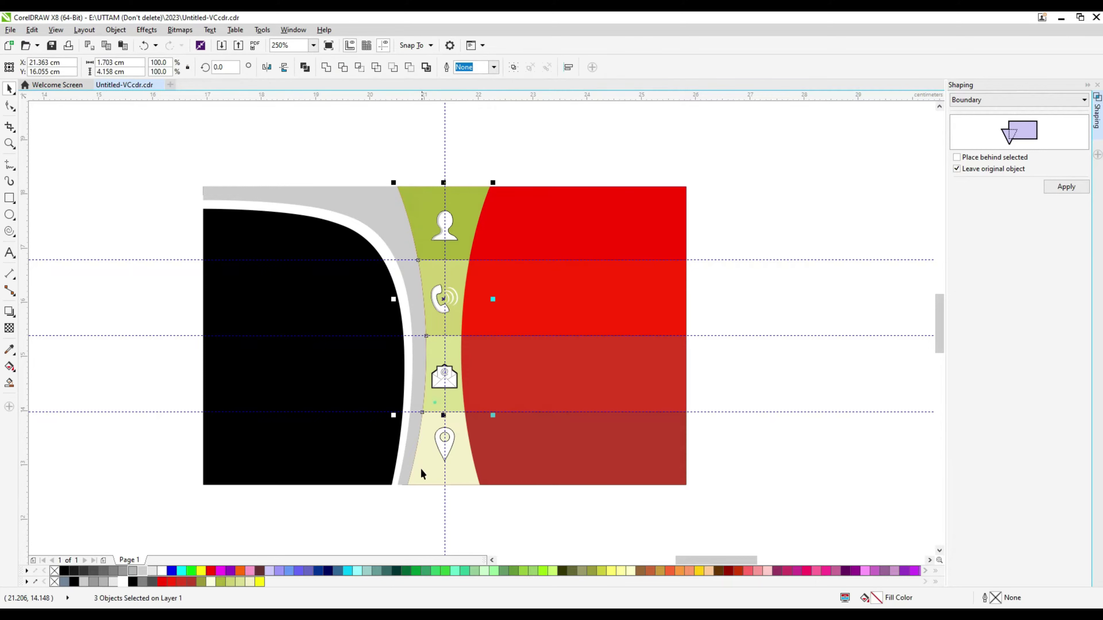
{"action": "left_click", "coordinate": [418, 468], "text": "shift"}
{"action": "left_click", "coordinate": [493, 67]}
{"action": "left_click", "coordinate": [1081, 189]}
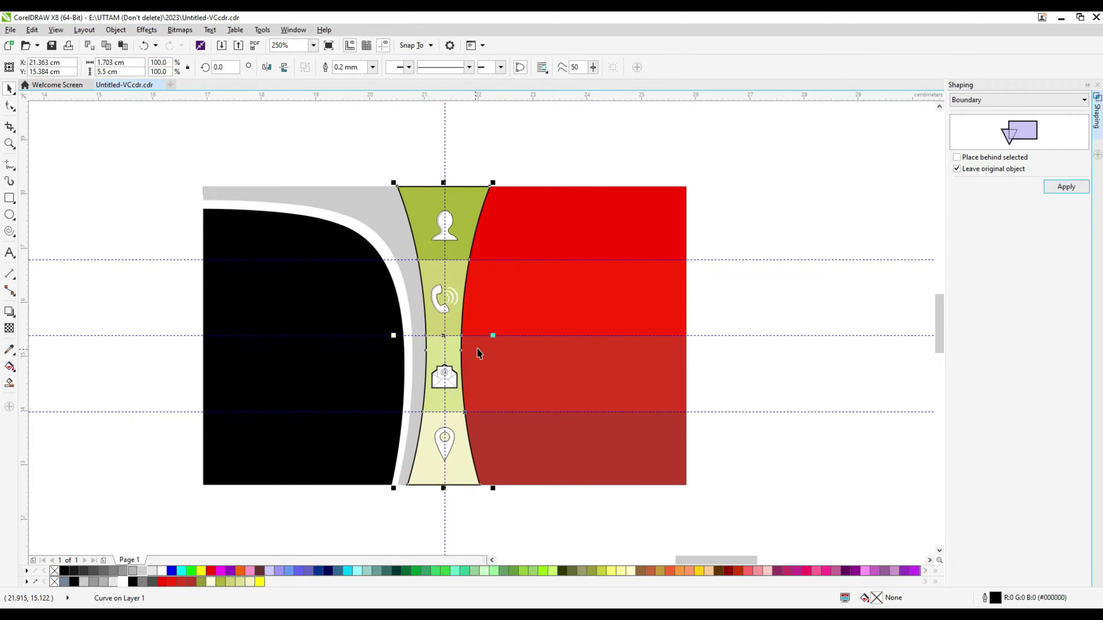
Test a black fill on the column boundary, undo it, then send the boundary Back One.
{"action": "scroll", "coordinate": [476, 339], "scroll_direction": "up", "scroll_amount": 2}
{"action": "left_click", "coordinate": [74, 582]}
{"action": "scroll", "coordinate": [358, 363], "scroll_direction": "down", "scroll_amount": 2}
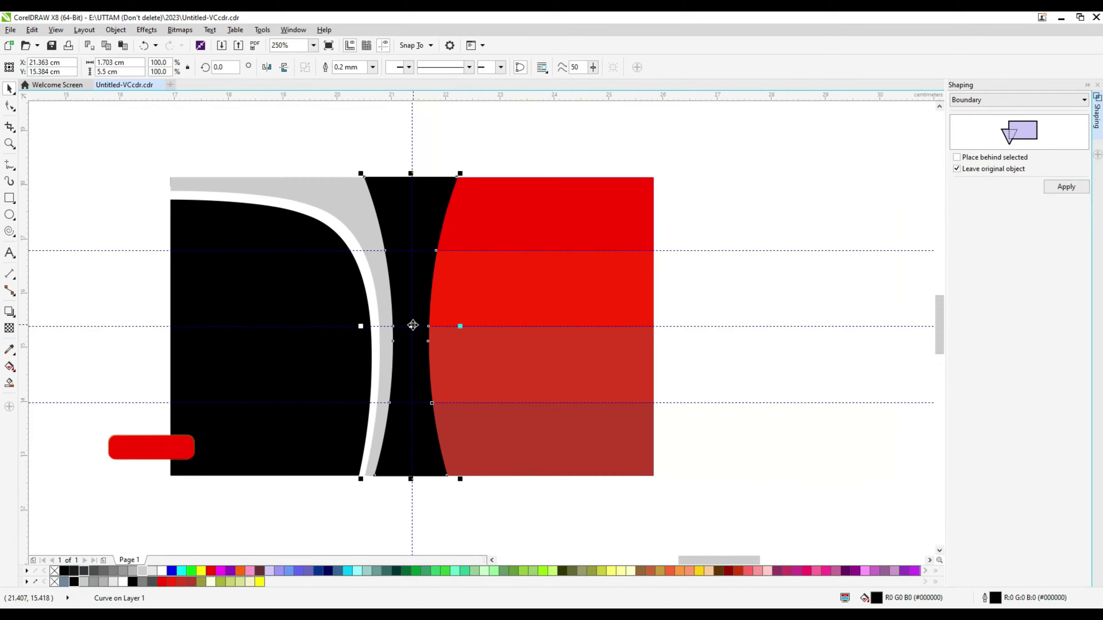
{"action": "key", "text": "ctrl+z"}
{"action": "left_click", "coordinate": [380, 147]}
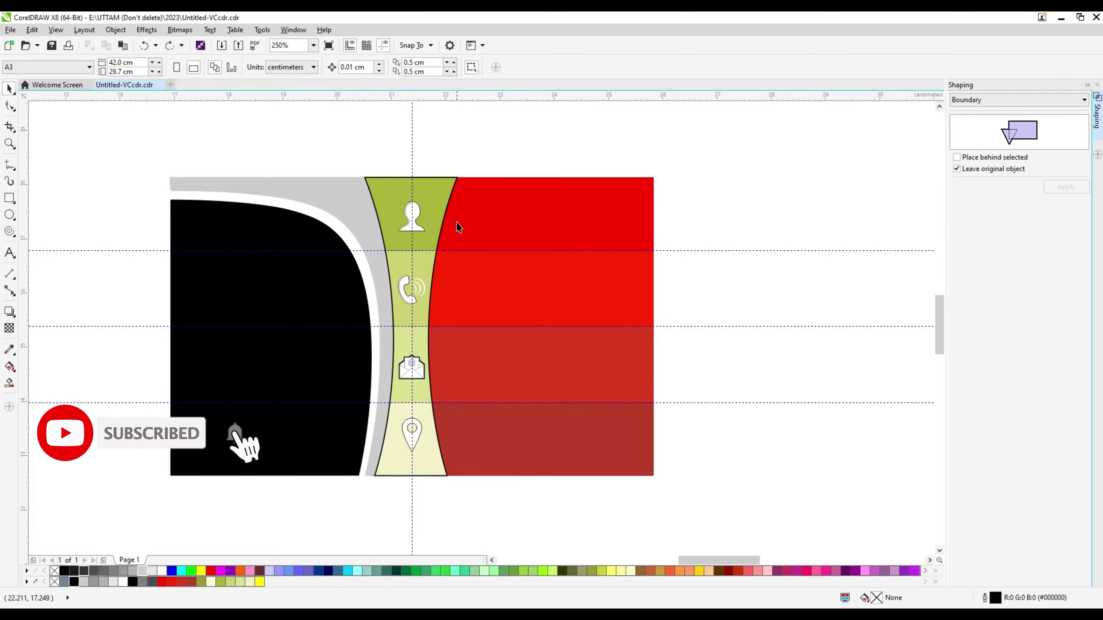
{"action": "scroll", "coordinate": [456, 227], "scroll_direction": "up", "scroll_amount": 2}
{"action": "left_click", "coordinate": [429, 211]}
{"action": "scroll", "coordinate": [350, 187], "scroll_direction": "down", "scroll_amount": 2}
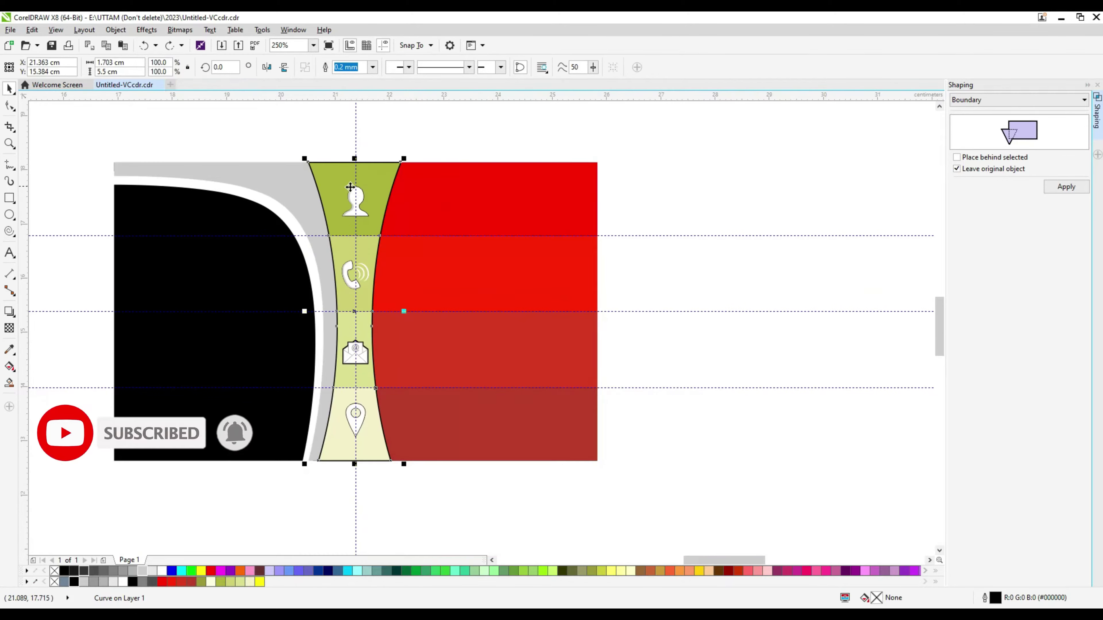
{"action": "right_click", "coordinate": [380, 196]}
{"action": "mouse_move", "coordinate": [408, 384]}
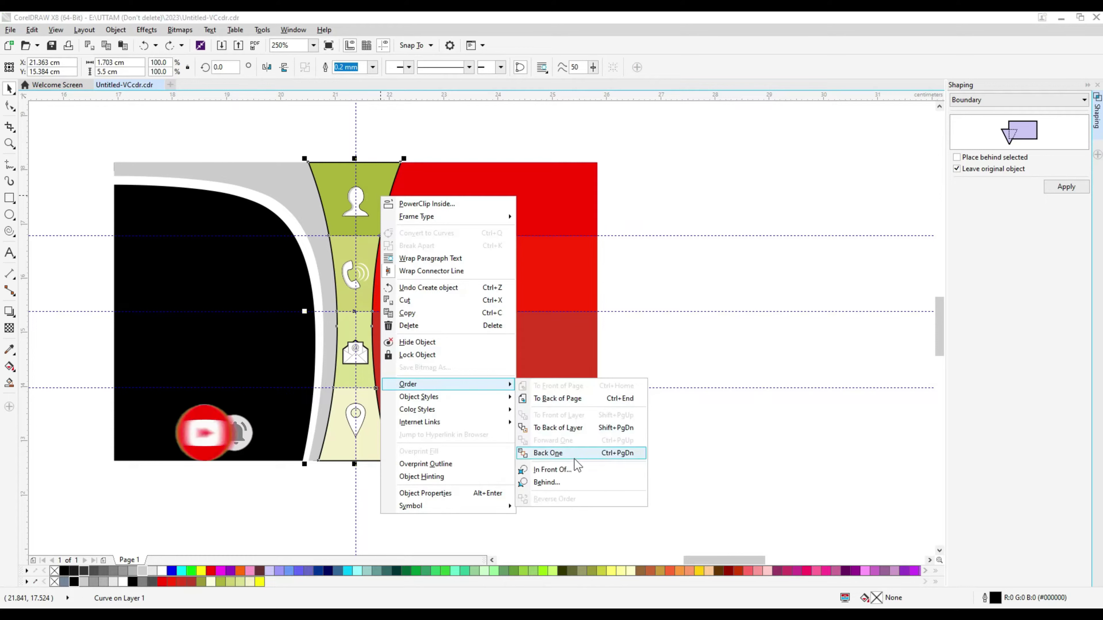
{"action": "left_click", "coordinate": [553, 453]}
Select the green column together with its icons and boundary copy.
{"action": "left_click", "coordinate": [303, 120]}
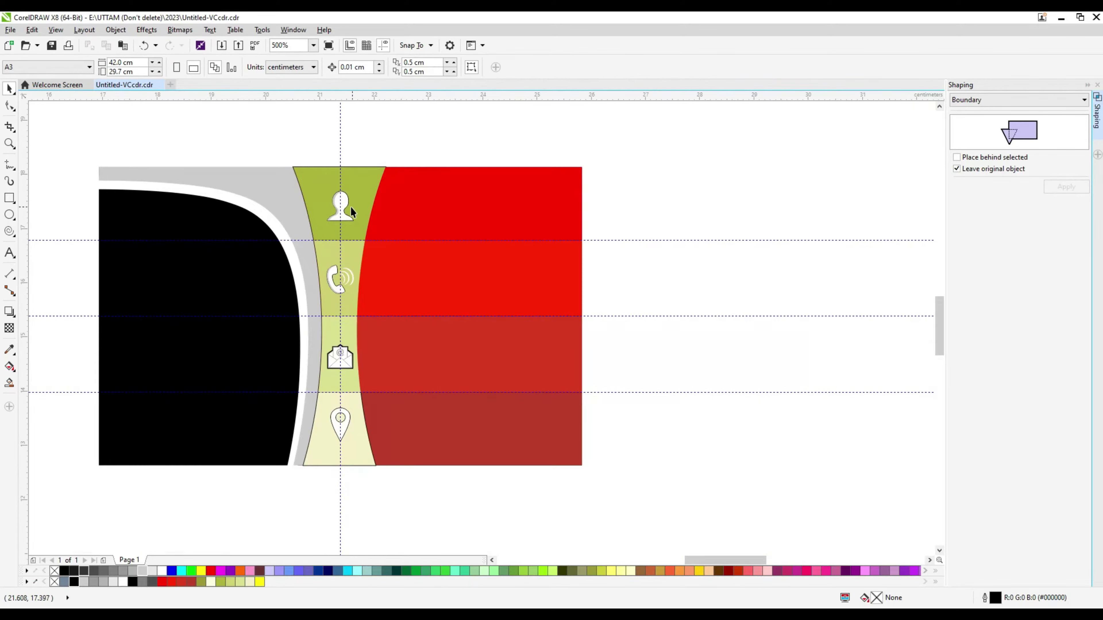
{"action": "left_click_drag", "start_coordinate": [430, 112], "coordinate": [316, 511]}
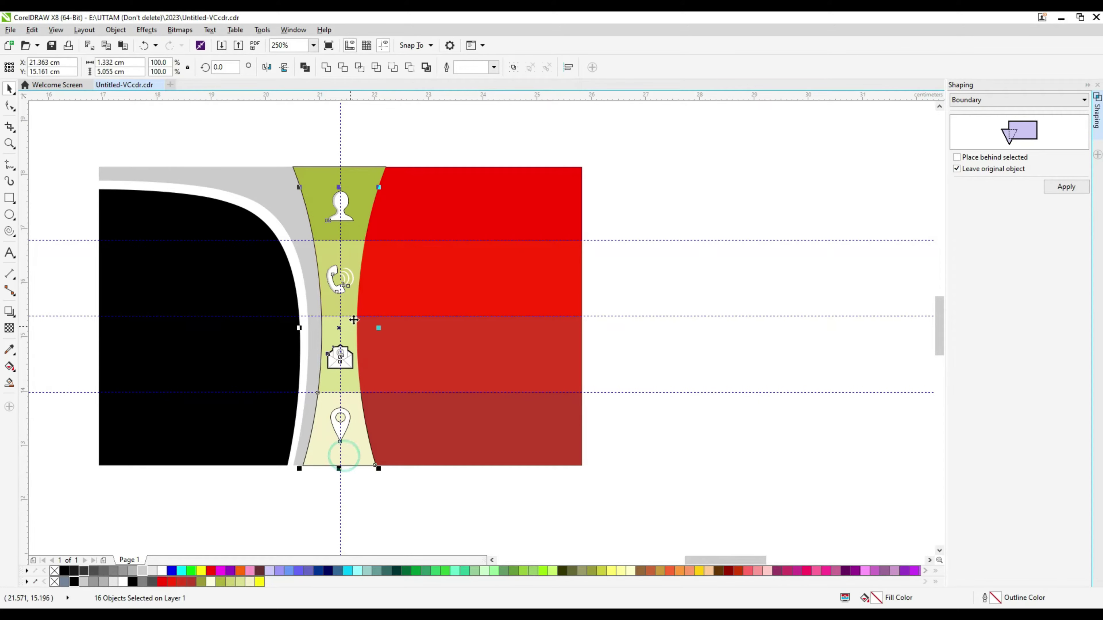
{"action": "left_click", "coordinate": [351, 269], "text": "shift"}
{"action": "left_click", "coordinate": [357, 248], "text": "shift"}
{"action": "right_click", "coordinate": [365, 219]}
{"action": "mouse_move", "coordinate": [384, 390]}
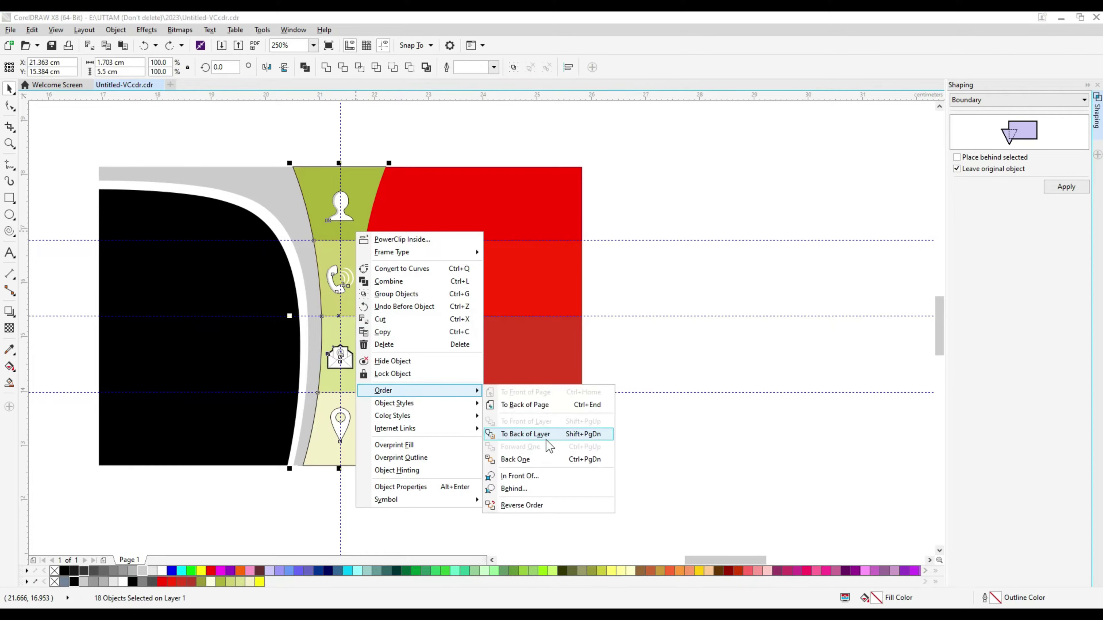
{"action": "left_click", "coordinate": [685, 277]}
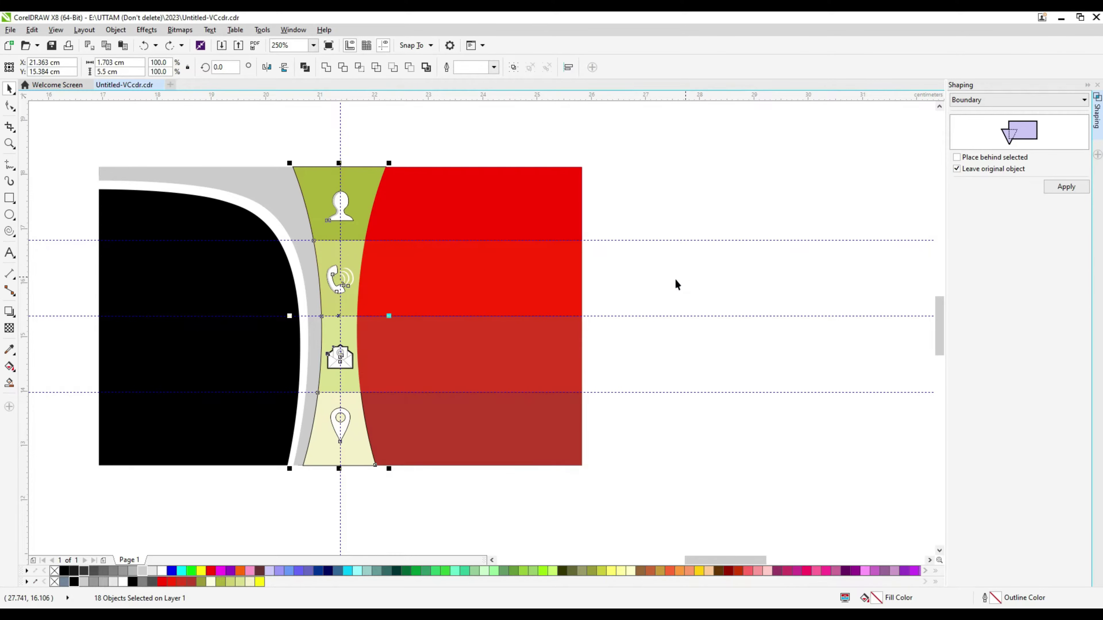
Fill the green column's boundary curve Olive.
{"action": "scroll", "coordinate": [291, 196], "scroll_direction": "up", "scroll_amount": 4}
{"action": "scroll", "coordinate": [347, 233], "scroll_direction": "up", "scroll_amount": 3}
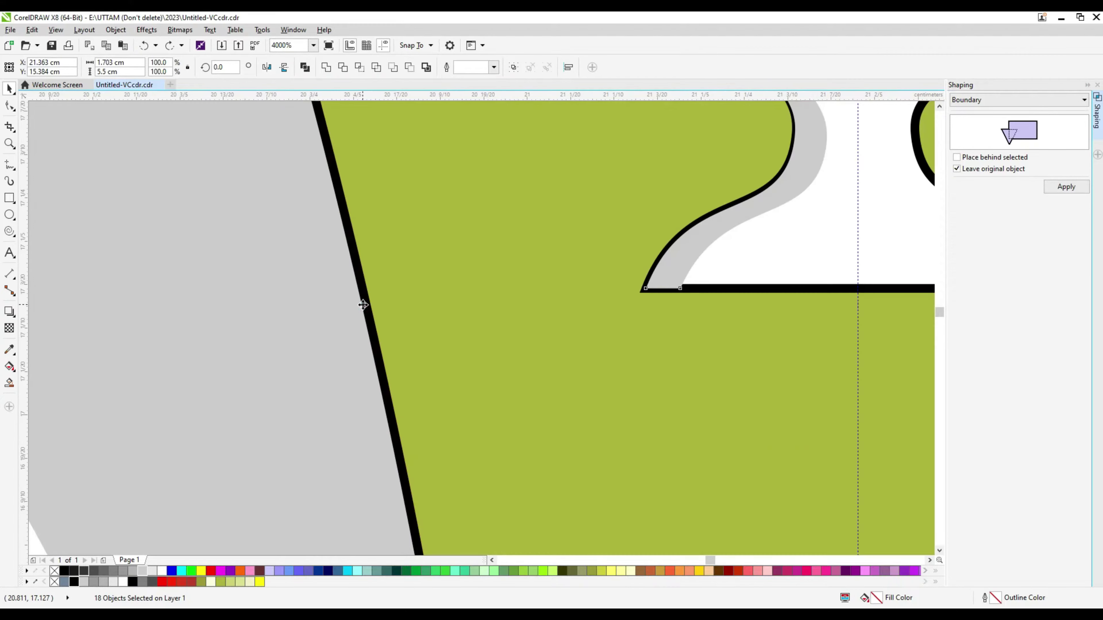
{"action": "right_click", "coordinate": [361, 304]}
{"action": "key", "text": "Escape"}
{"action": "scroll", "coordinate": [352, 307], "scroll_direction": "down", "scroll_amount": 5}
{"action": "scroll", "coordinate": [461, 220], "scroll_direction": "up", "scroll_amount": 4}
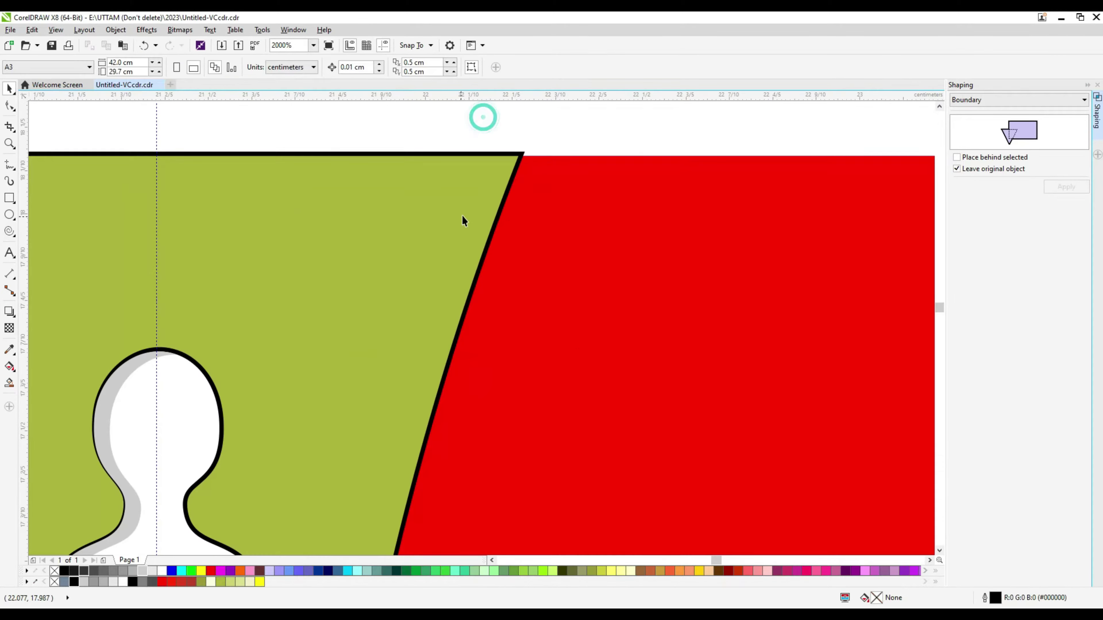
{"action": "left_click", "coordinate": [495, 217]}
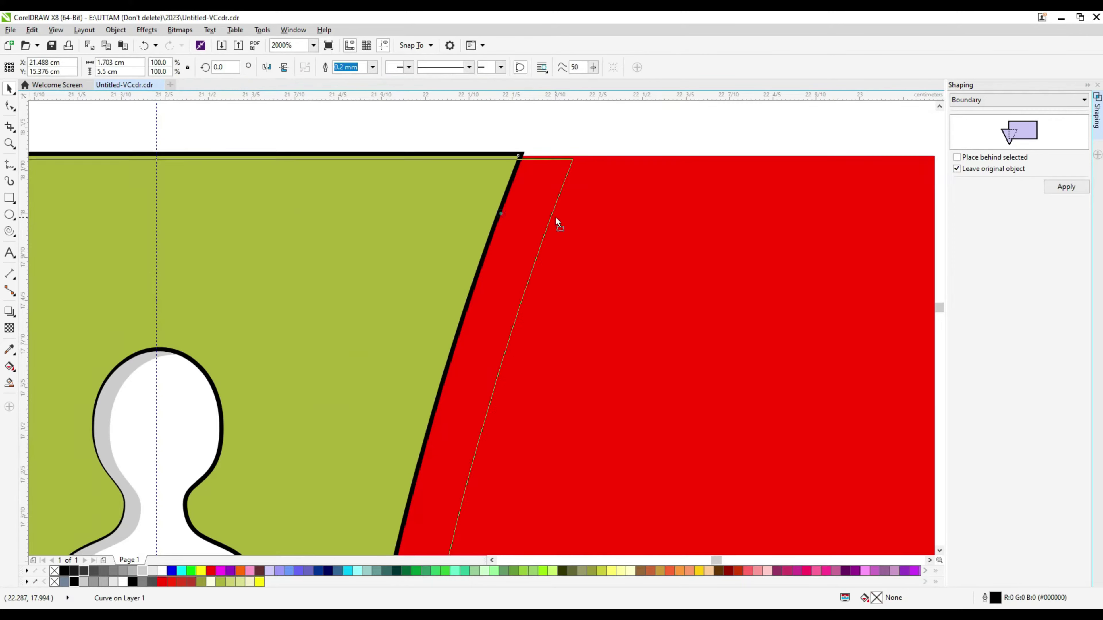
{"action": "left_click", "coordinate": [203, 581]}
{"action": "scroll", "coordinate": [451, 195], "scroll_direction": "down", "scroll_amount": 2}
{"action": "scroll", "coordinate": [382, 152], "scroll_direction": "down", "scroll_amount": 4}
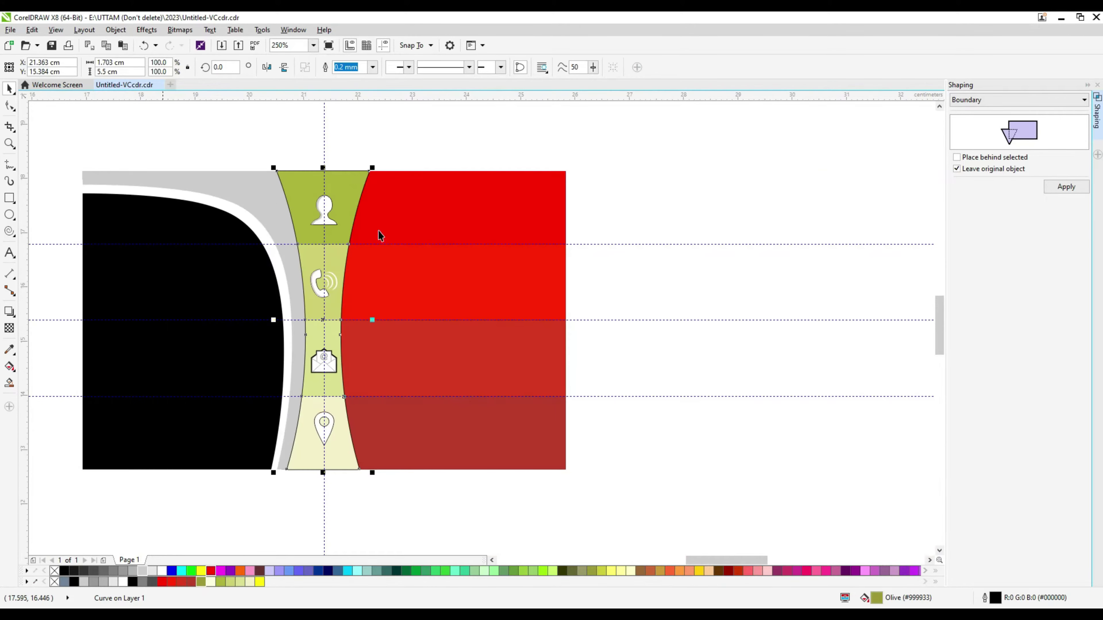
{"action": "left_click", "coordinate": [694, 217]}
Apply Boundary to the card background, send it to the back, and set its outline to 0.5 mm.
{"action": "left_click", "coordinate": [227, 290]}
{"action": "left_click", "coordinate": [1059, 187]}
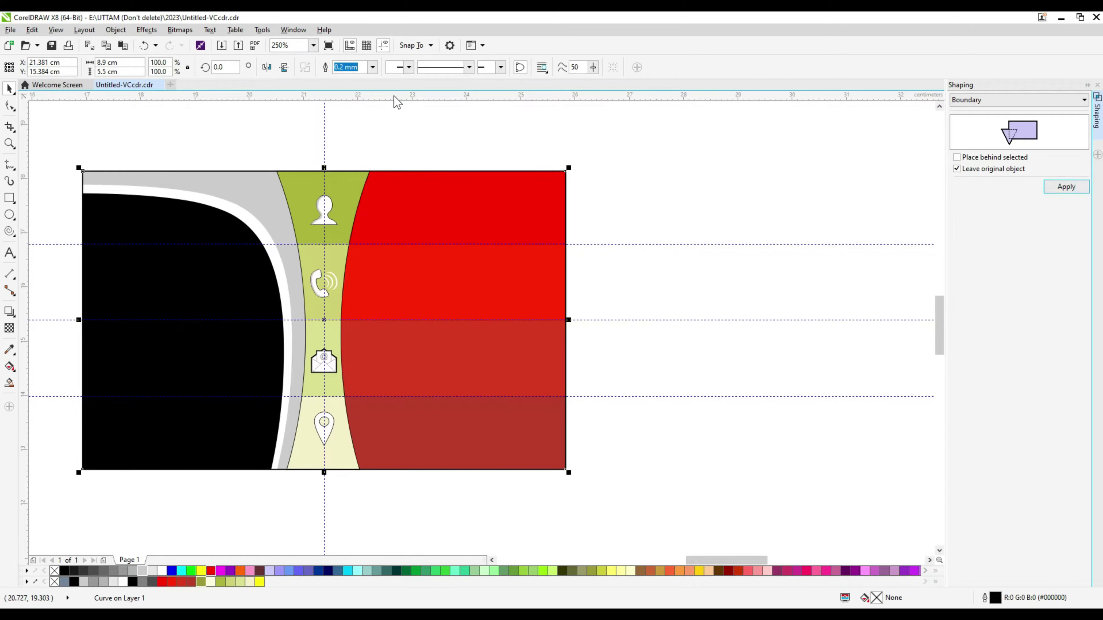
{"action": "left_click", "coordinate": [75, 578]}
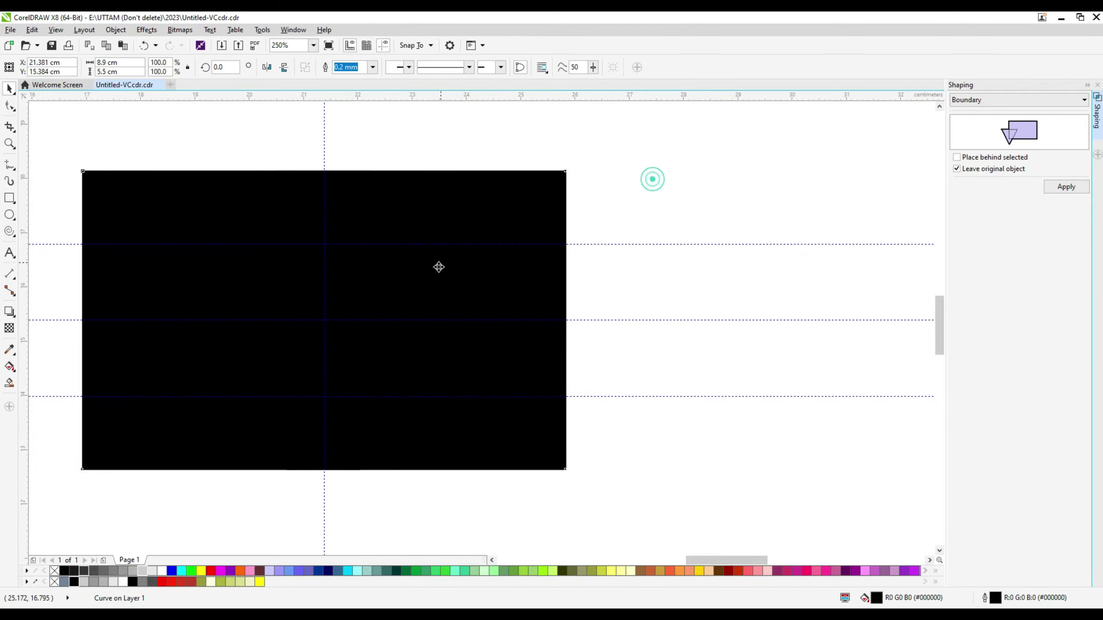
{"action": "key", "text": "ctrl+z"}
{"action": "right_click", "coordinate": [324, 320]}
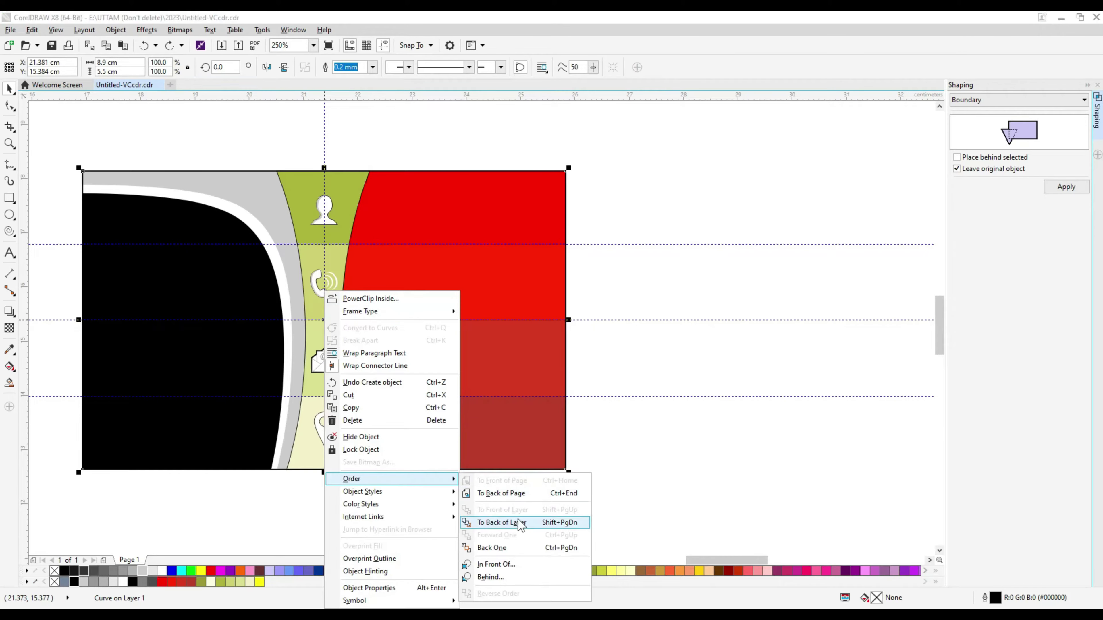
{"action": "left_click", "coordinate": [516, 522]}
{"action": "left_click", "coordinate": [372, 67]}
{"action": "left_click", "coordinate": [348, 96]}
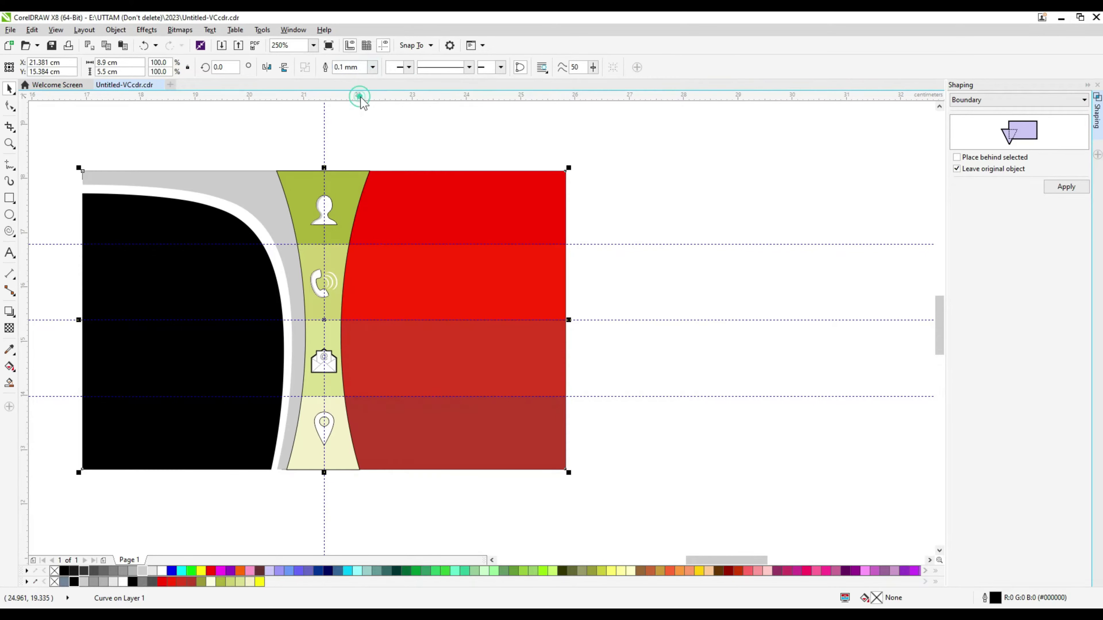
{"action": "left_click", "coordinate": [372, 67]}
{"action": "left_click", "coordinate": [345, 122]}
{"action": "left_click", "coordinate": [593, 138]}
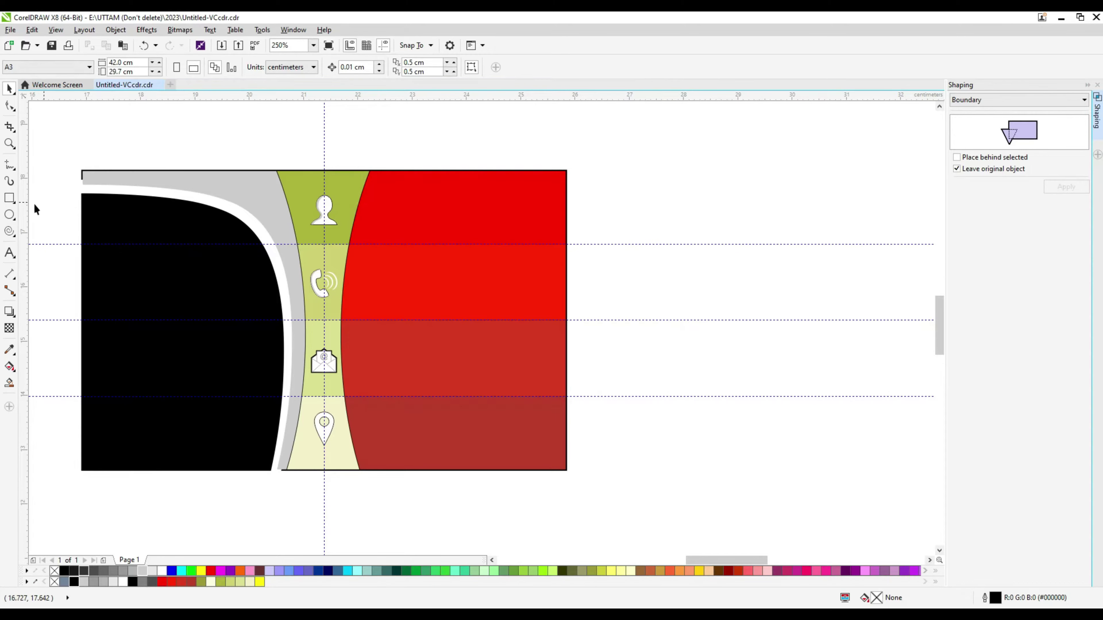
{"action": "scroll", "coordinate": [85, 187], "scroll_direction": "up", "scroll_amount": 2}
Edit the white curve's nodes, deleting the middle bottom node and lifting its corners flush with the black bar.
{"action": "left_click", "coordinate": [96, 186]}
{"action": "key", "text": "F10"}
{"action": "scroll", "coordinate": [82, 185], "scroll_direction": "up", "scroll_amount": 4}
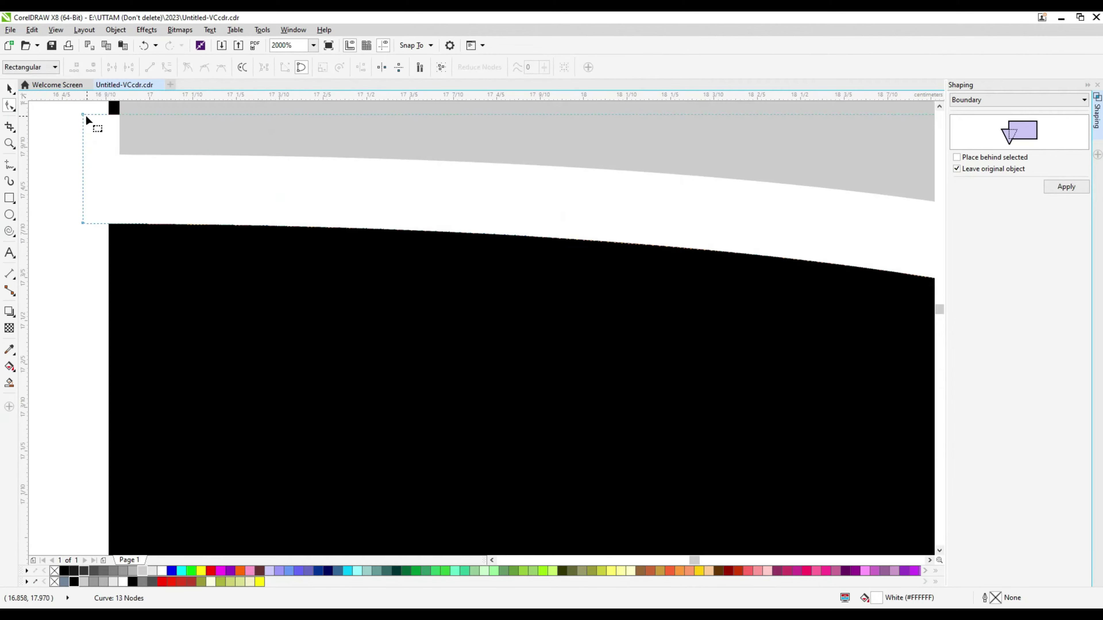
{"action": "mouse_move", "coordinate": [118, 116]}
{"action": "left_mouse_down"}
{"action": "mouse_move", "coordinate": [82, 222]}
{"action": "mouse_move", "coordinate": [109, 224]}
{"action": "left_mouse_up"}
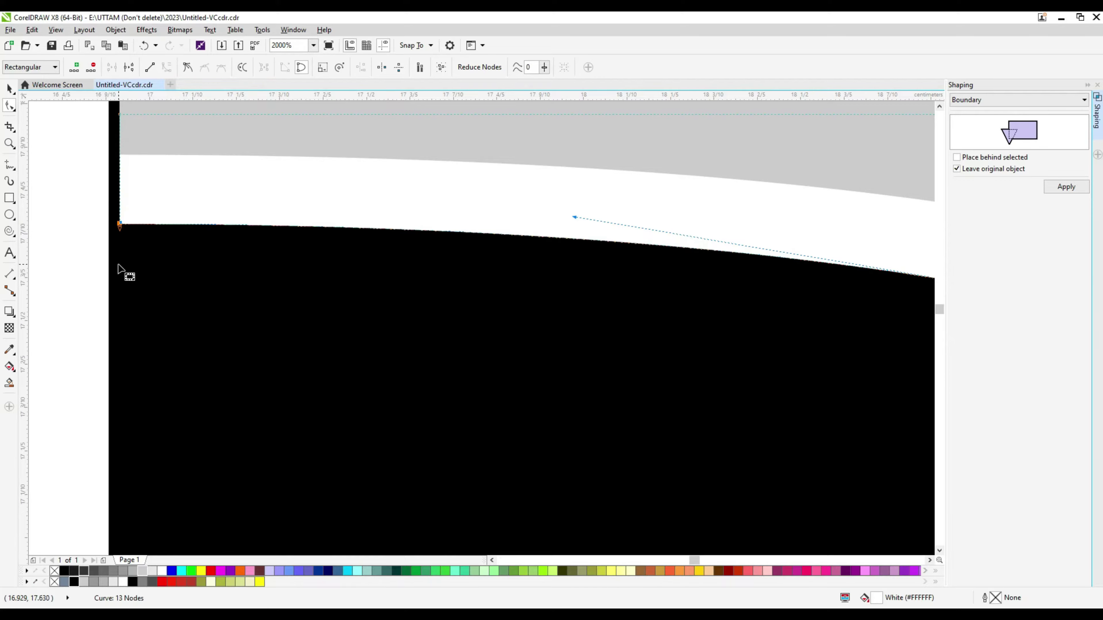
{"action": "scroll", "coordinate": [299, 500], "scroll_direction": "down", "scroll_amount": 6}
{"action": "scroll", "coordinate": [180, 470], "scroll_direction": "up", "scroll_amount": 8}
{"action": "double_click", "coordinate": [236, 466]}
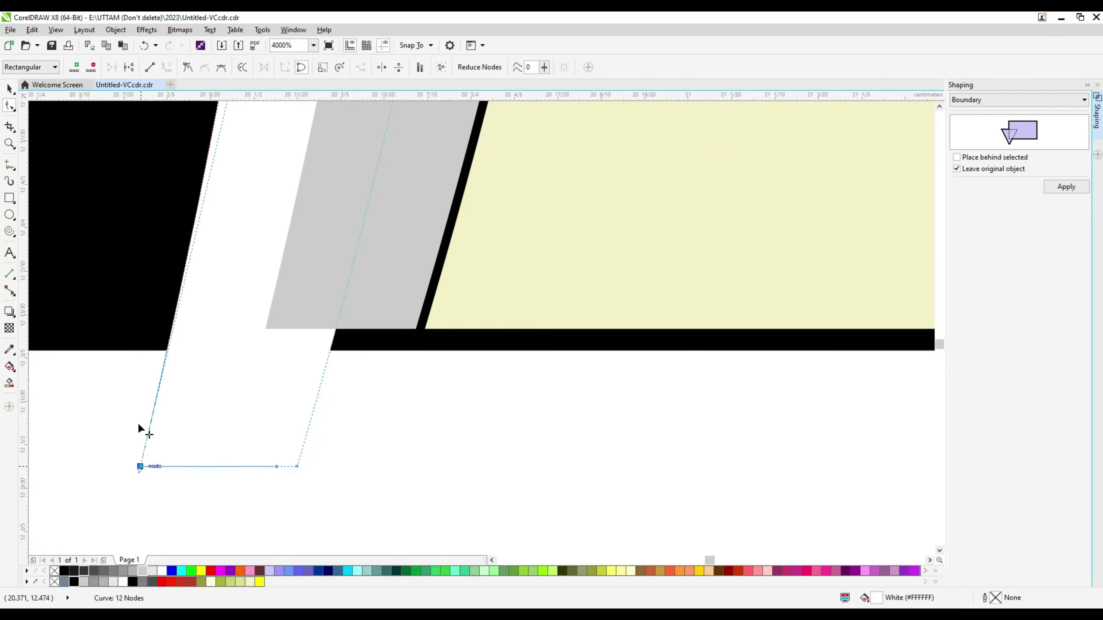
{"action": "left_click_drag", "start_coordinate": [140, 467], "coordinate": [157, 350]}
{"action": "left_click_drag", "start_coordinate": [298, 467], "coordinate": [293, 329]}
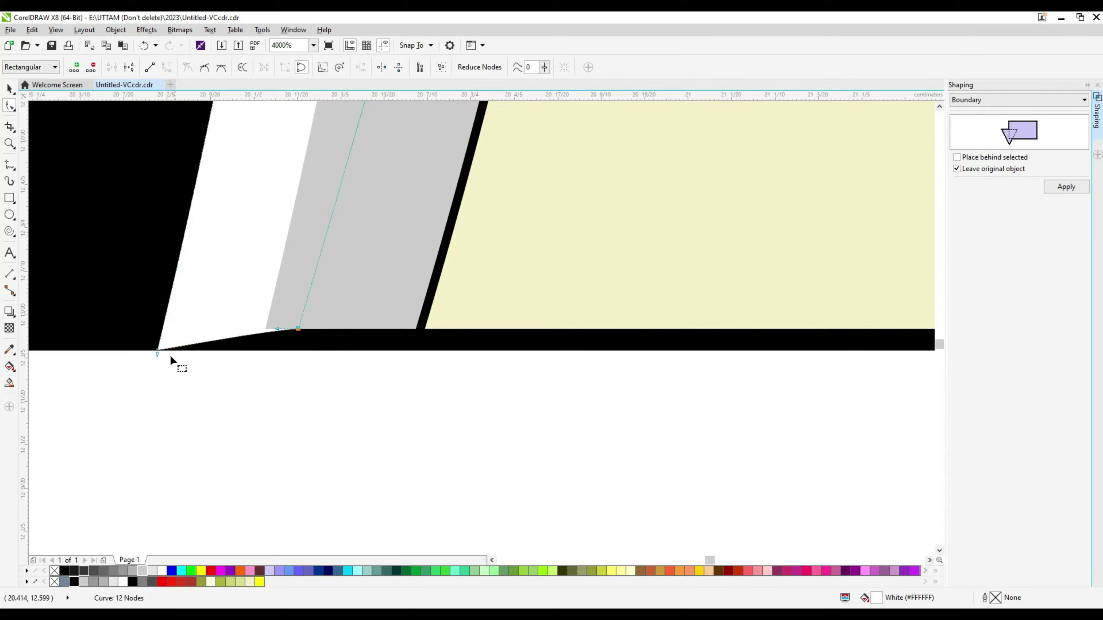
{"action": "left_click_drag", "start_coordinate": [157, 350], "coordinate": [164, 328]}
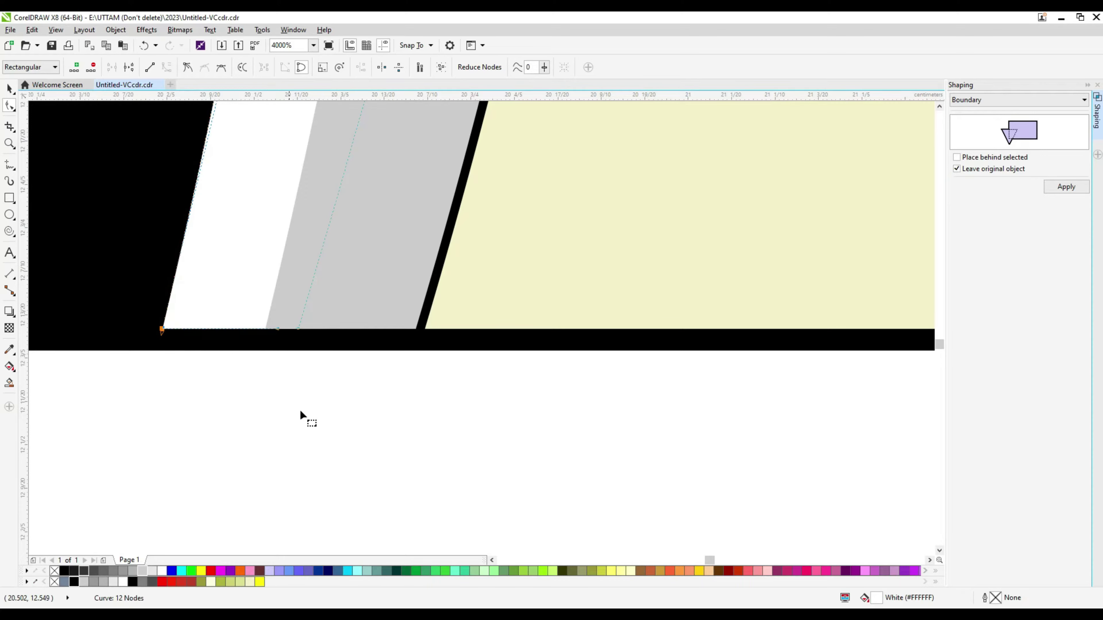
{"action": "scroll", "coordinate": [306, 420], "scroll_direction": "down", "scroll_amount": 4}
{"action": "scroll", "coordinate": [330, 417], "scroll_direction": "down", "scroll_amount": 1}
Give the green column's boundary curve a 0.75 mm outline width.
{"action": "left_click", "coordinate": [9, 88]}
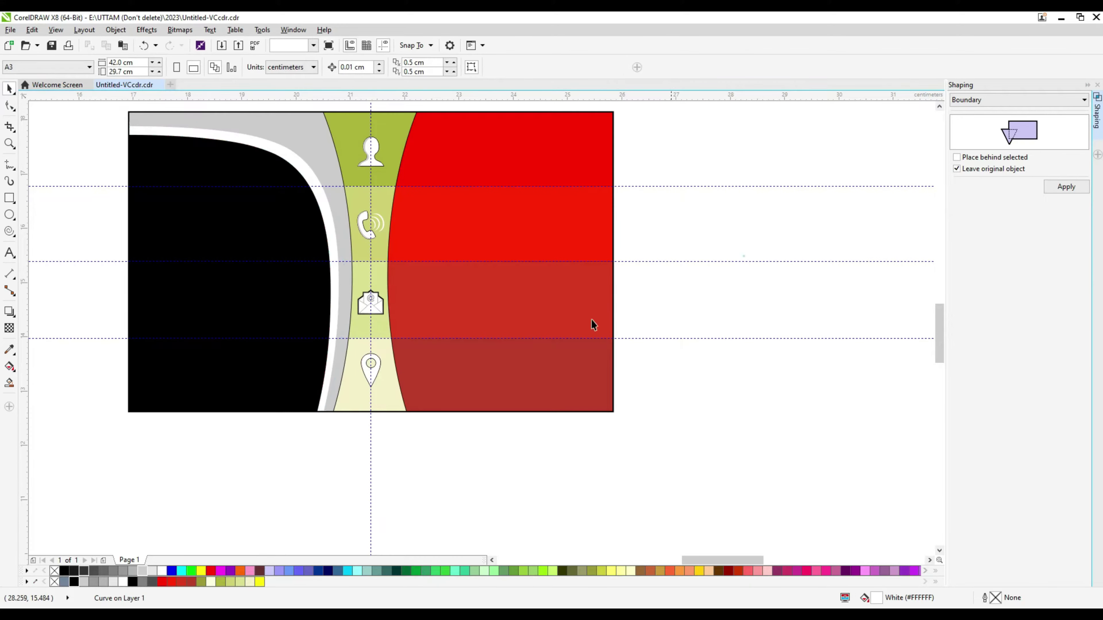
{"action": "scroll", "coordinate": [377, 363], "scroll_direction": "up", "scroll_amount": 3}
{"action": "left_click", "coordinate": [377, 360]}
{"action": "left_click", "coordinate": [372, 67]}
{"action": "left_click", "coordinate": [347, 131]}
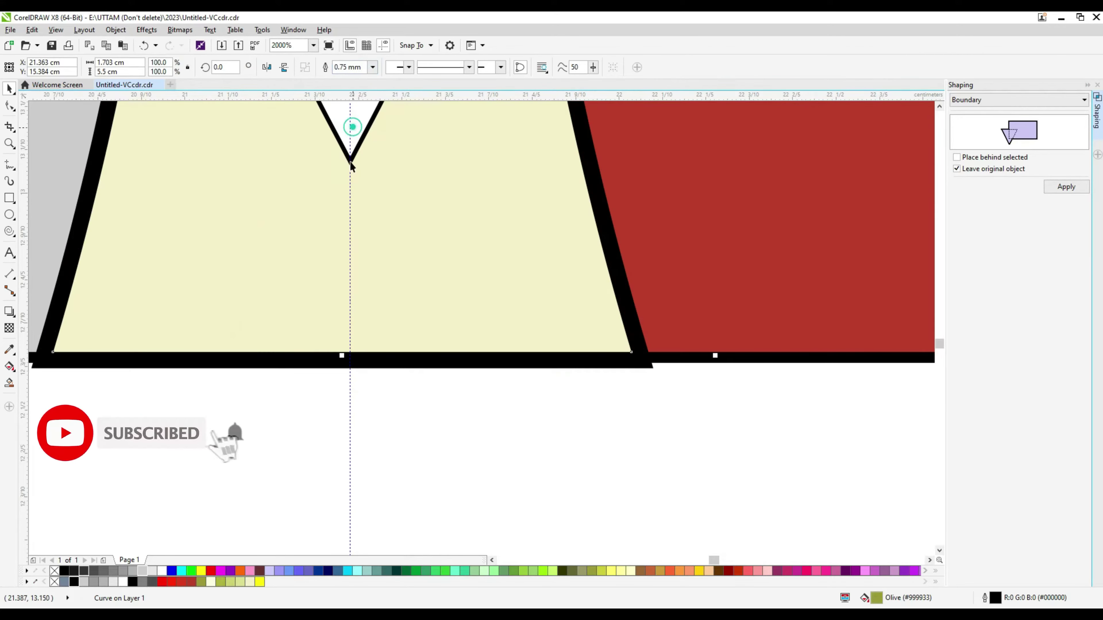
Change the card border's outline width to 0.5 mm, then deselect it.
{"action": "scroll", "coordinate": [450, 434], "scroll_direction": "down", "scroll_amount": 3}
{"action": "scroll", "coordinate": [374, 210], "scroll_direction": "down", "scroll_amount": 1}
{"action": "scroll", "coordinate": [375, 210], "scroll_direction": "up", "scroll_amount": 1}
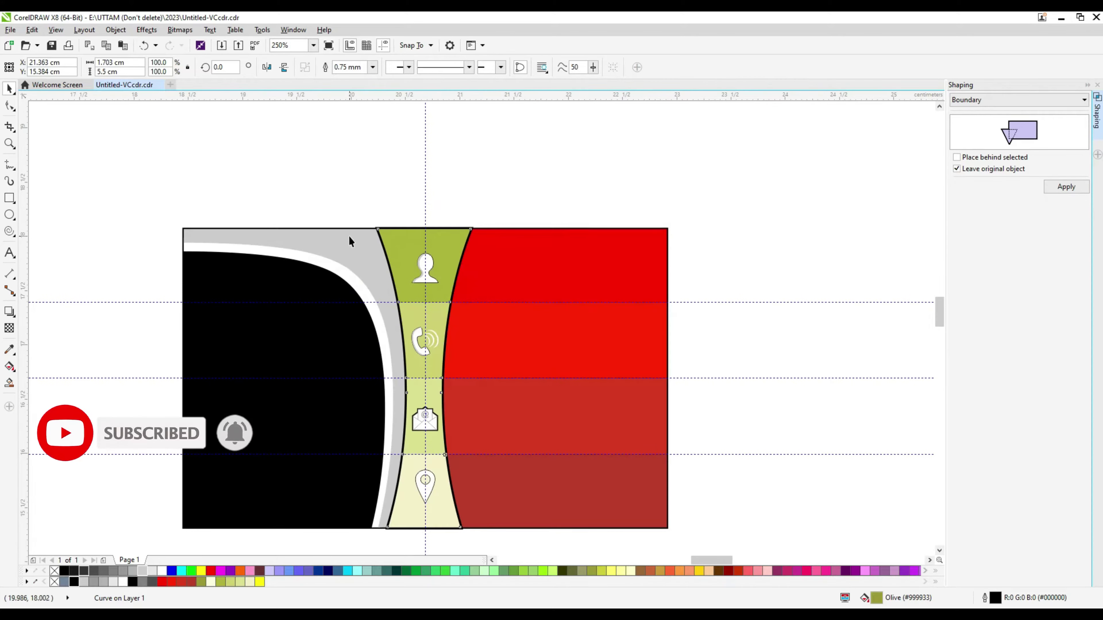
{"action": "scroll", "coordinate": [349, 236], "scroll_direction": "up", "scroll_amount": 1}
{"action": "left_click", "coordinate": [378, 221]}
{"action": "left_click", "coordinate": [409, 67]}
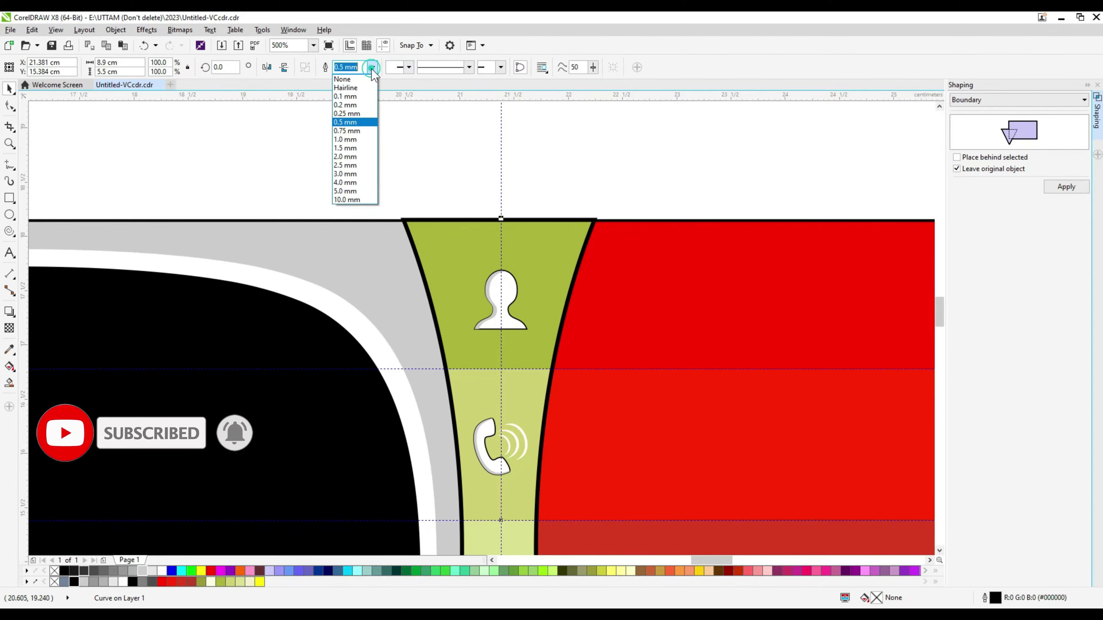
{"action": "left_click", "coordinate": [352, 129]}
{"action": "left_click", "coordinate": [353, 155]}
{"action": "scroll", "coordinate": [358, 177], "scroll_direction": "down", "scroll_amount": 2}
{"action": "scroll", "coordinate": [393, 249], "scroll_direction": "up", "scroll_amount": 1}
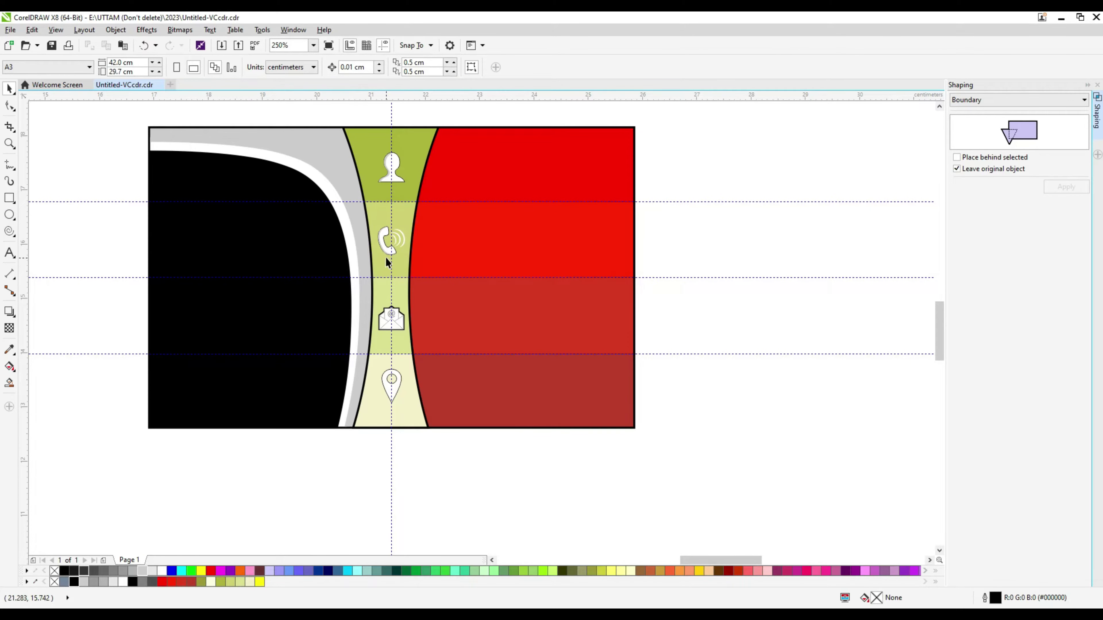
Type the placeholder text 'Your Logo' below the card.
{"action": "left_click", "coordinate": [8, 258]}
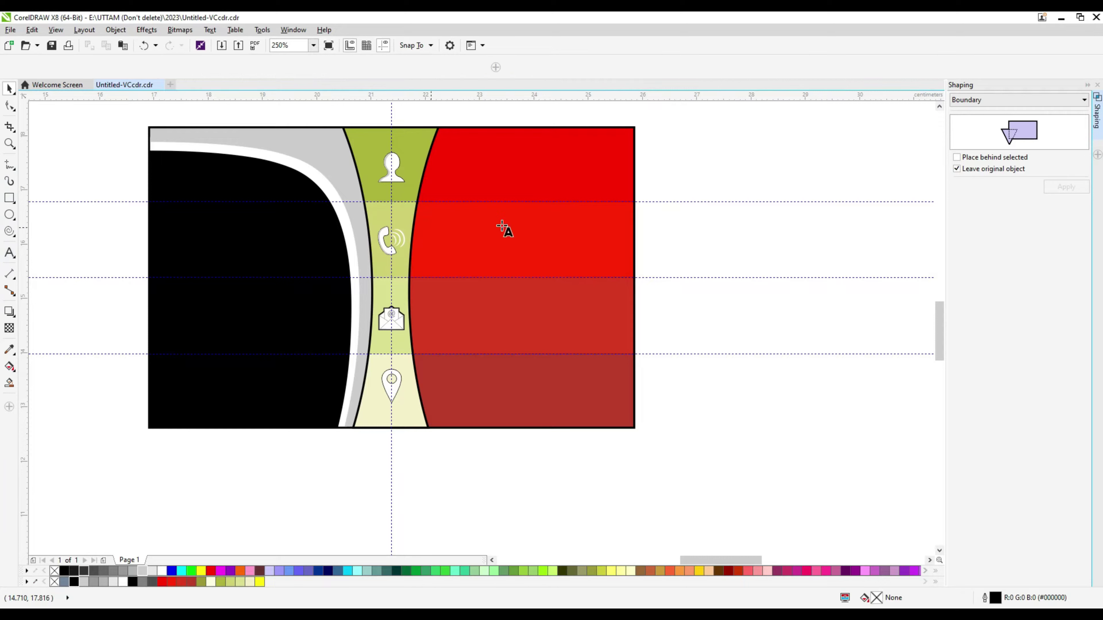
{"action": "left_click", "coordinate": [196, 300]}
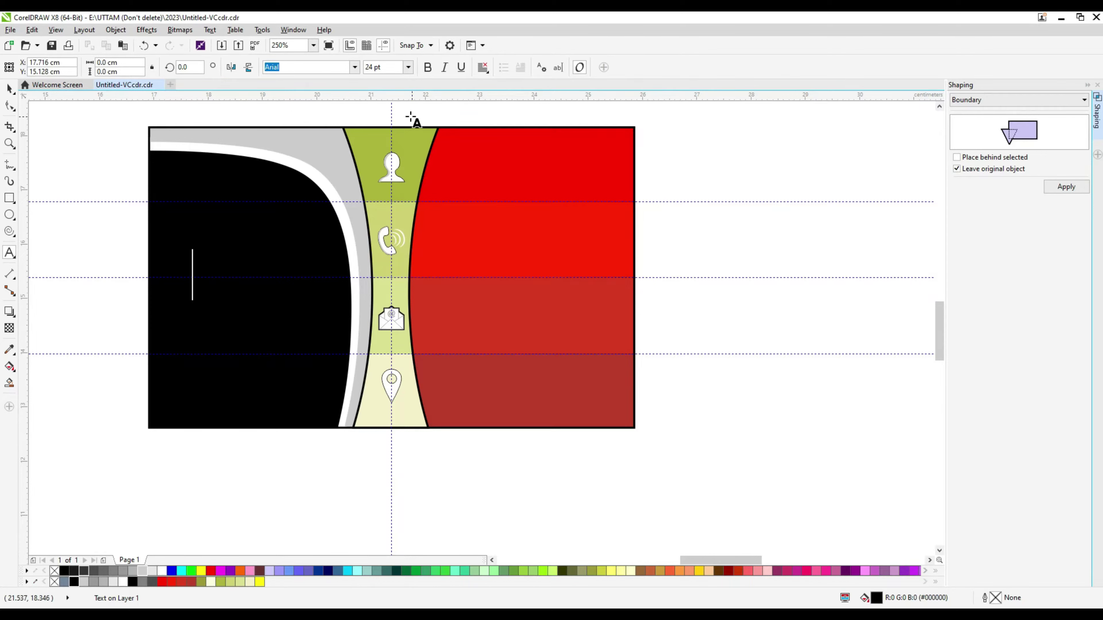
{"action": "type", "text": "y"}
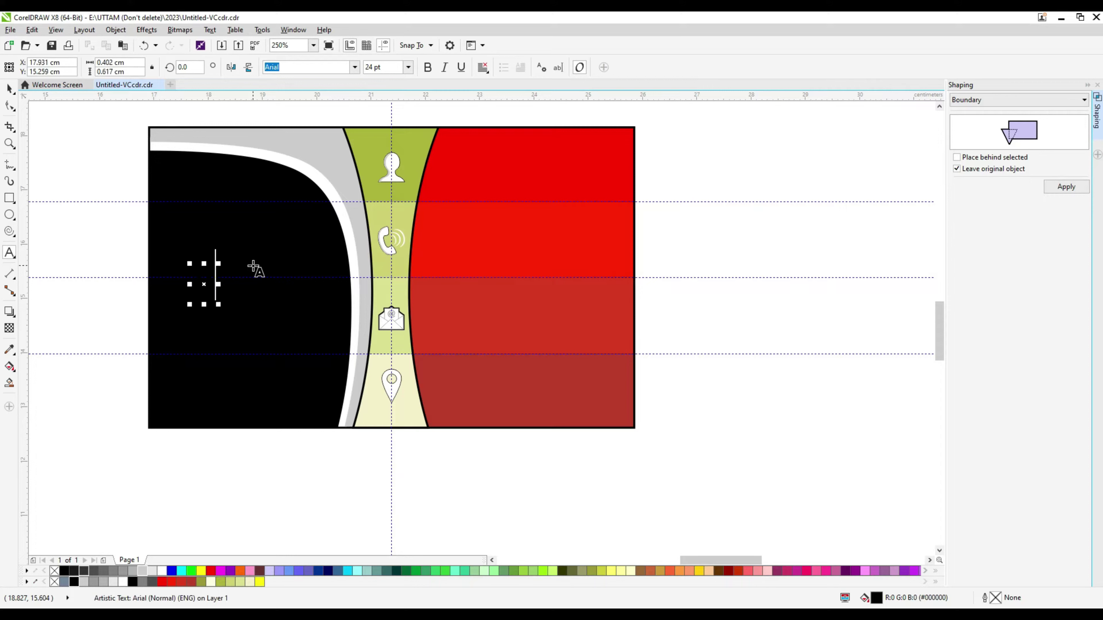
{"action": "type", "text": "y"}
{"action": "key", "text": "BackSpace"}
{"action": "left_click", "coordinate": [231, 467]}
{"action": "type", "text": "Y"}
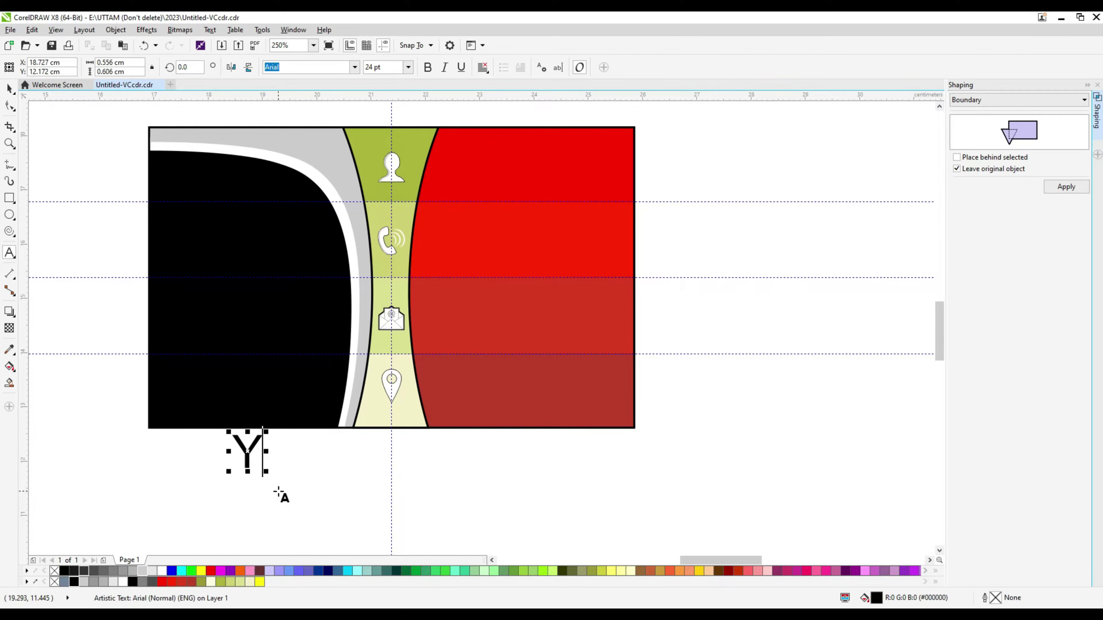
{"action": "type", "text": "O"}
{"action": "key", "text": "BackSpace"}
{"action": "type", "text": "oy"}
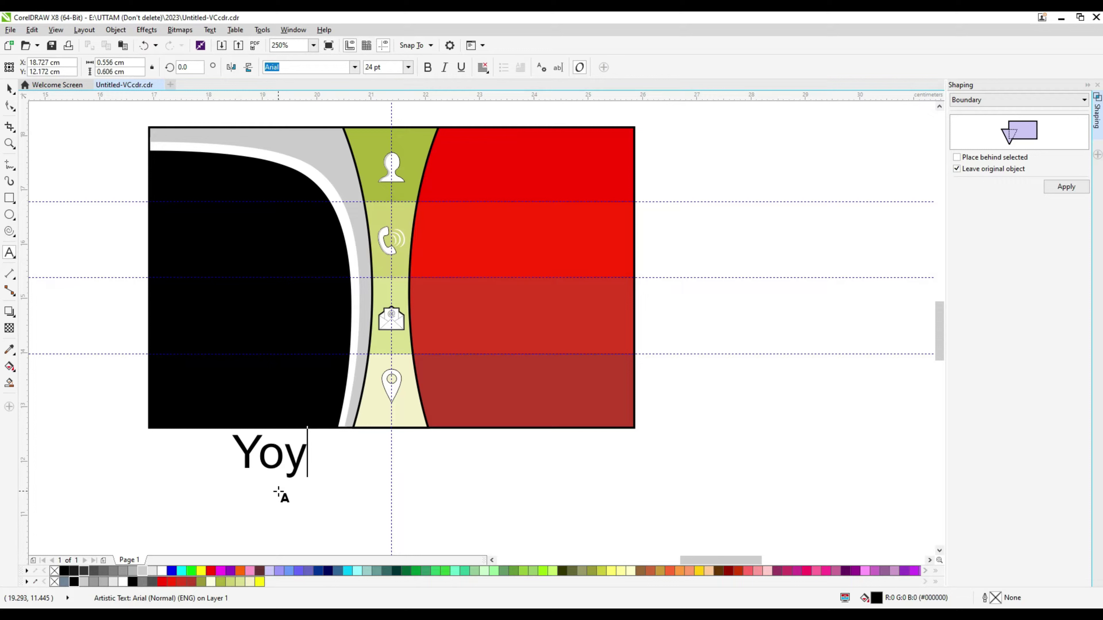
{"action": "key", "text": "BackSpace"}
{"action": "type", "text": "ur"}
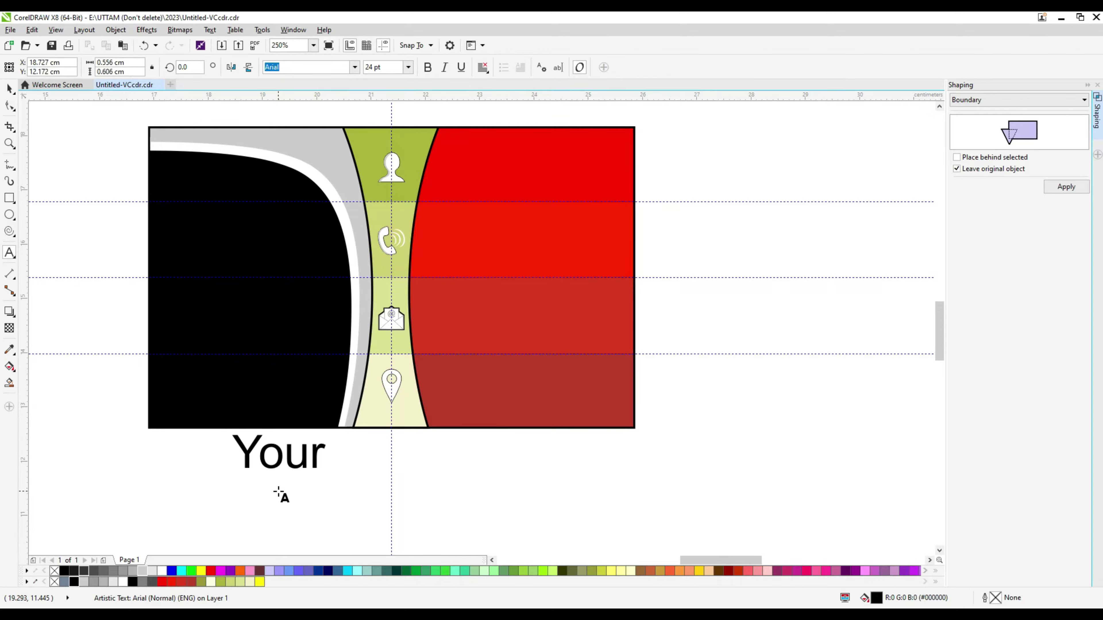
{"action": "type", "text": " Logo"}
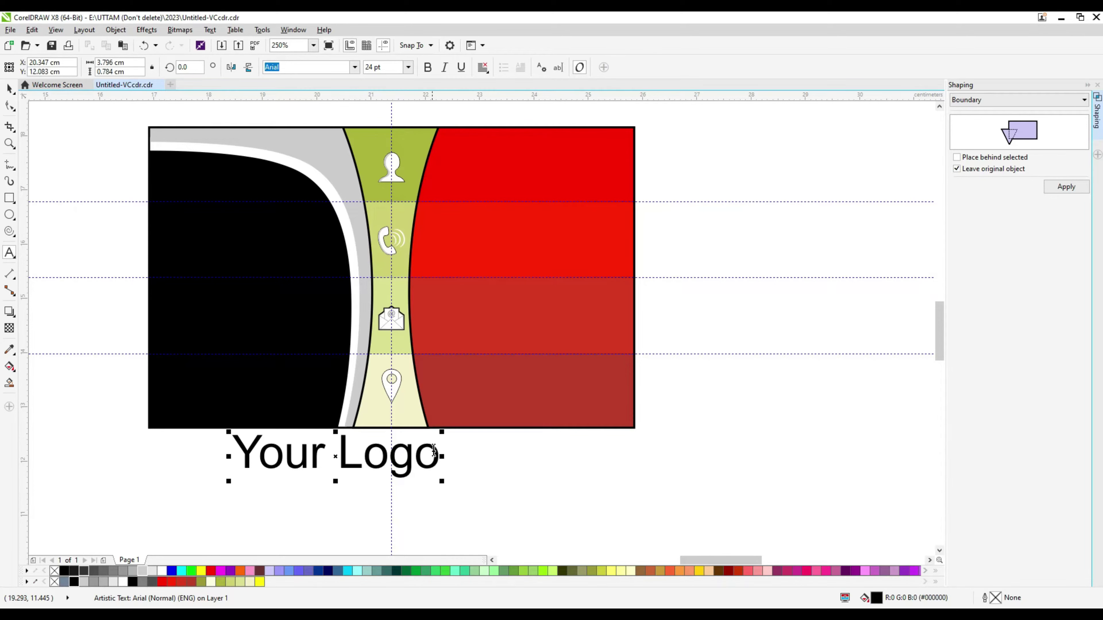
Make 'Your Logo' white, move it into the black panel and shrink it to about 15 pt.
{"action": "key", "text": "ctrl+a"}
{"action": "left_click", "coordinate": [123, 582]}
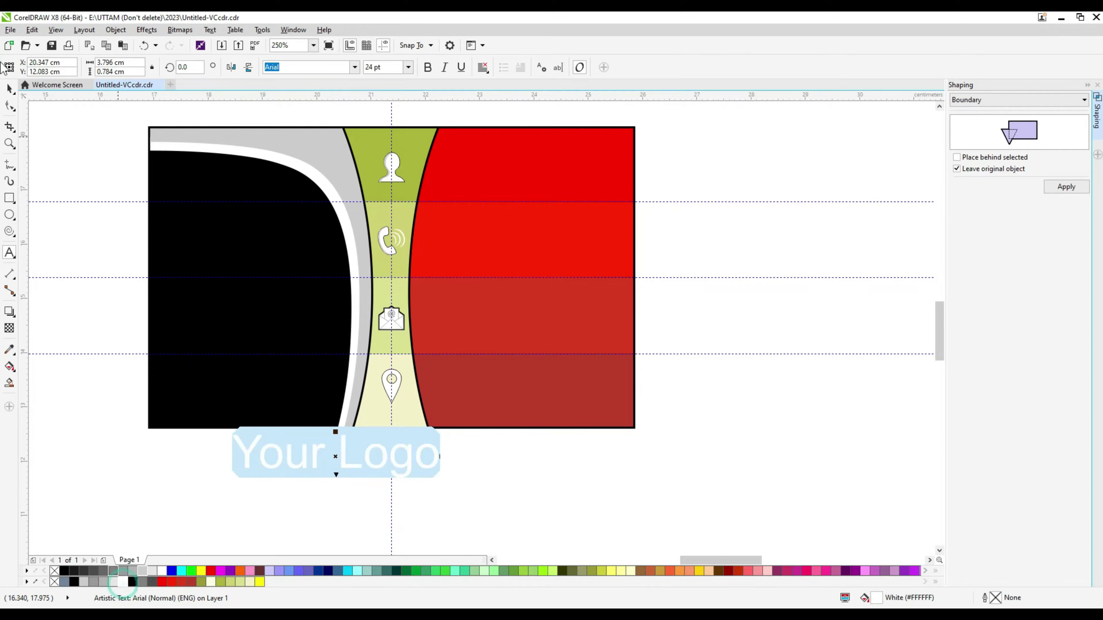
{"action": "left_click", "coordinate": [9, 107]}
{"action": "left_click_drag", "start_coordinate": [341, 465], "coordinate": [256, 282]}
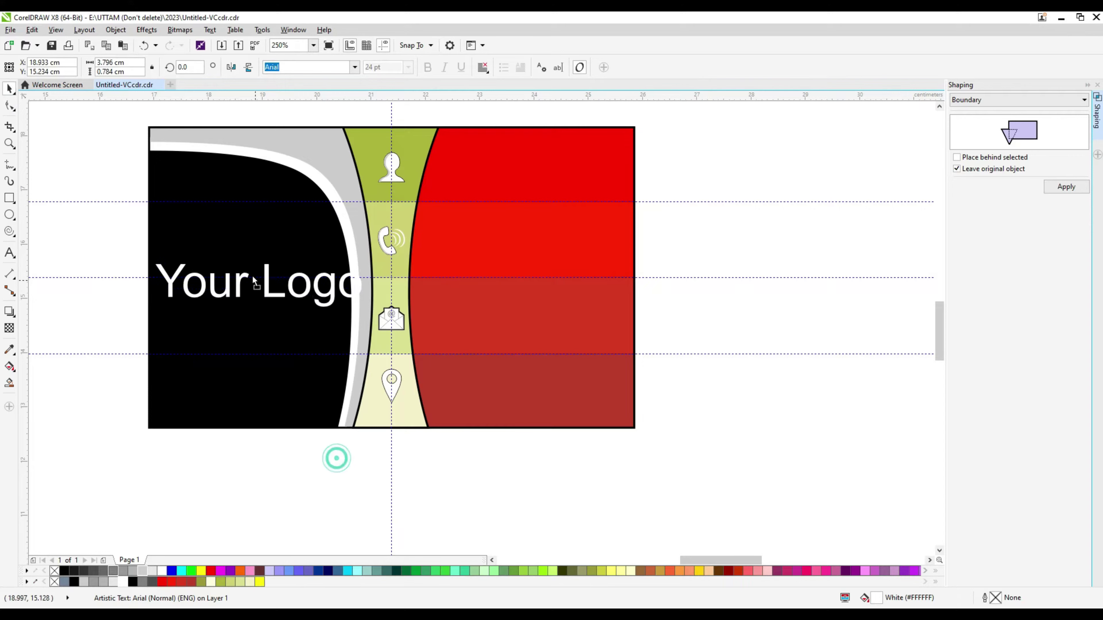
{"action": "left_click_drag", "start_coordinate": [357, 251], "coordinate": [318, 259]}
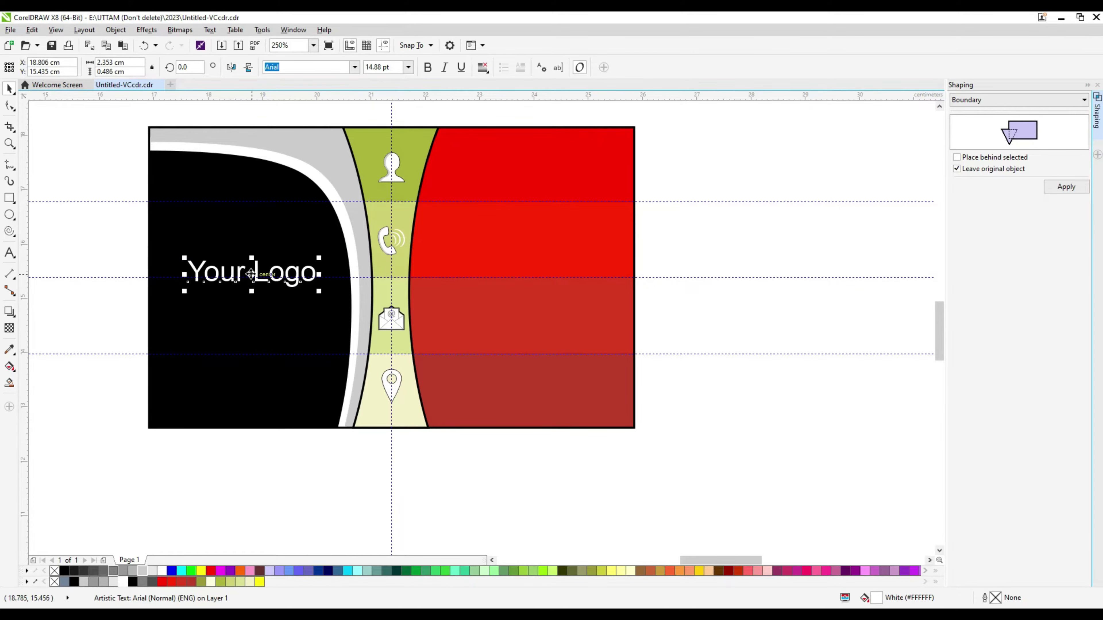
{"action": "scroll", "coordinate": [251, 273], "scroll_direction": "up", "scroll_amount": 3}
{"action": "left_click_drag", "start_coordinate": [256, 278], "coordinate": [253, 288]}
{"action": "scroll", "coordinate": [257, 286], "scroll_direction": "down", "scroll_amount": 3}
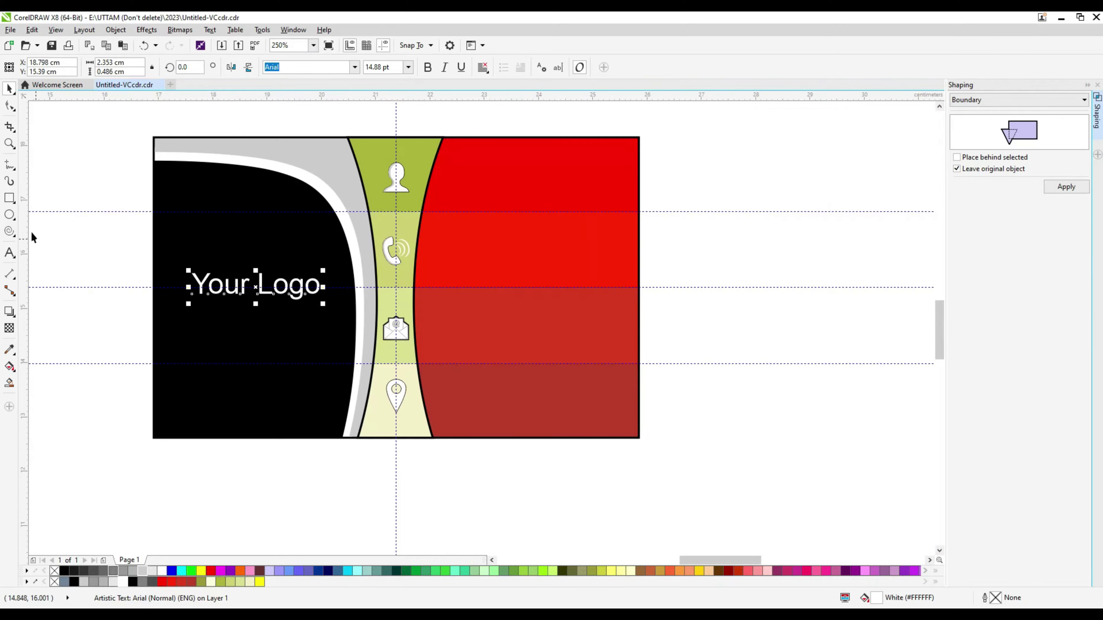
{"action": "left_click", "coordinate": [9, 252]}
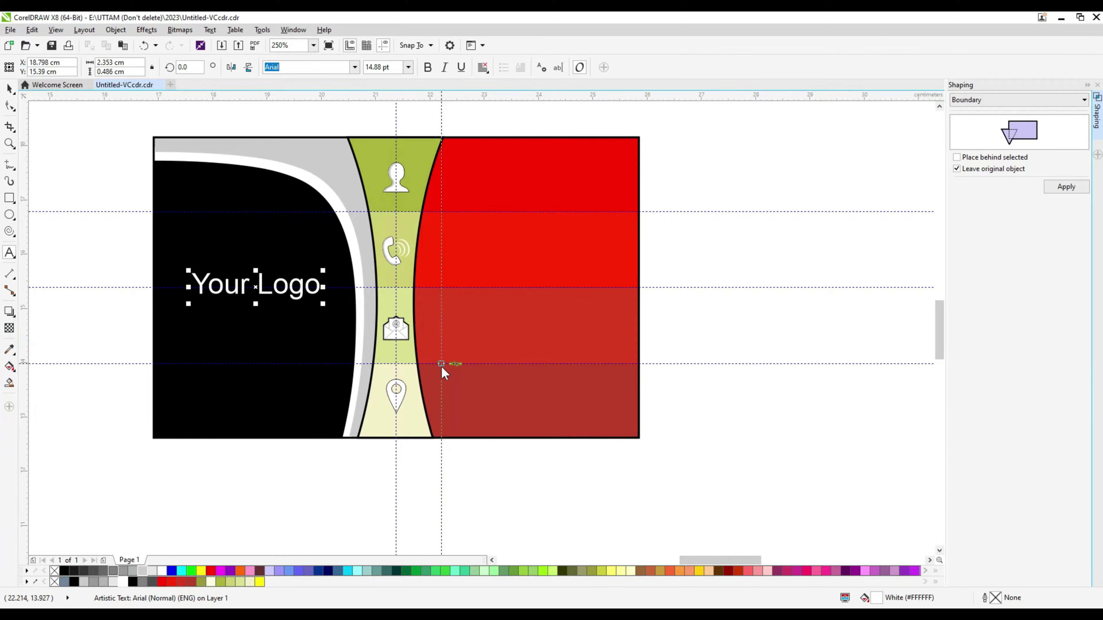
{"action": "left_click_drag", "start_coordinate": [443, 371], "coordinate": [444, 372]}
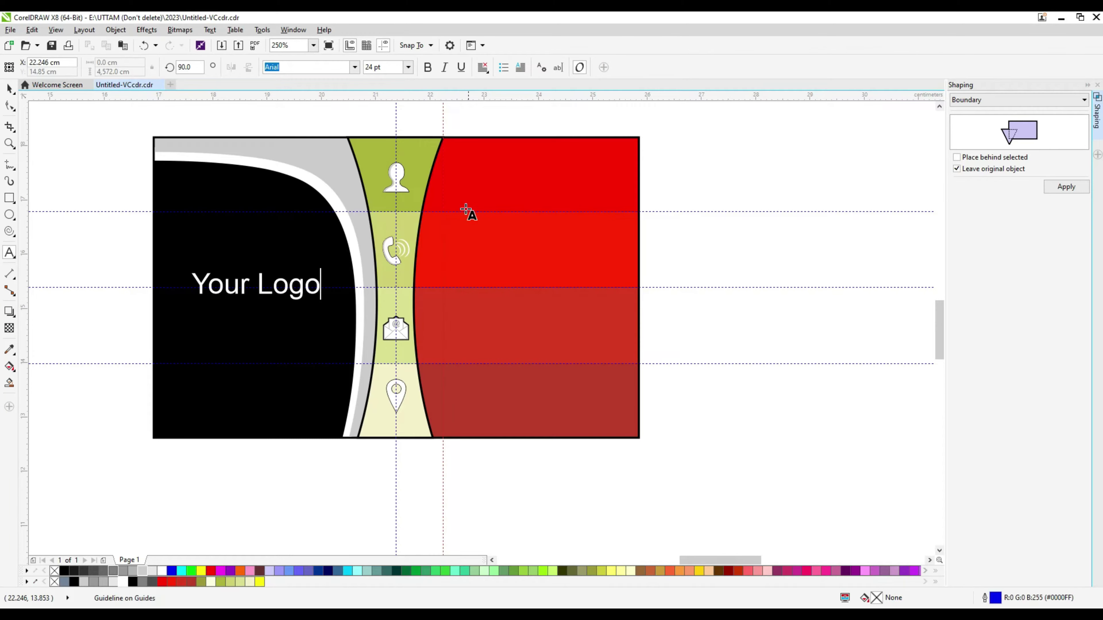
Type 'Your Name.:......', 'Mob No.:.....', 'Email ID.:......' and 'Address.:......' as separate lines in the red section.
{"action": "left_click", "coordinate": [461, 178]}
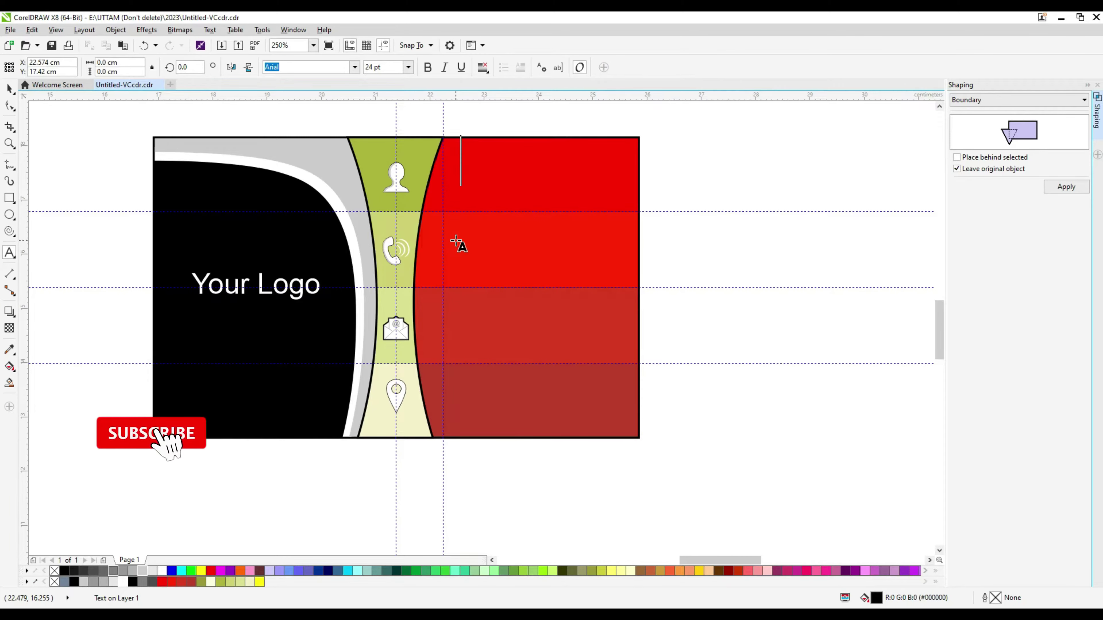
{"action": "type", "text": "Youe"}
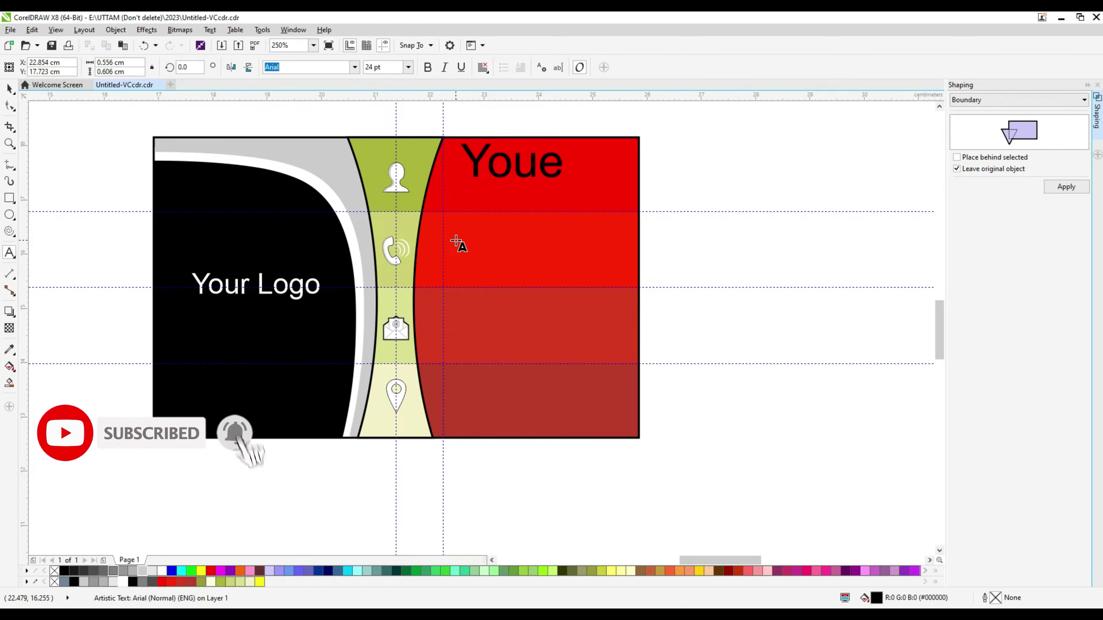
{"action": "key", "text": "BackSpace"}
{"action": "type", "text": "r Name"}
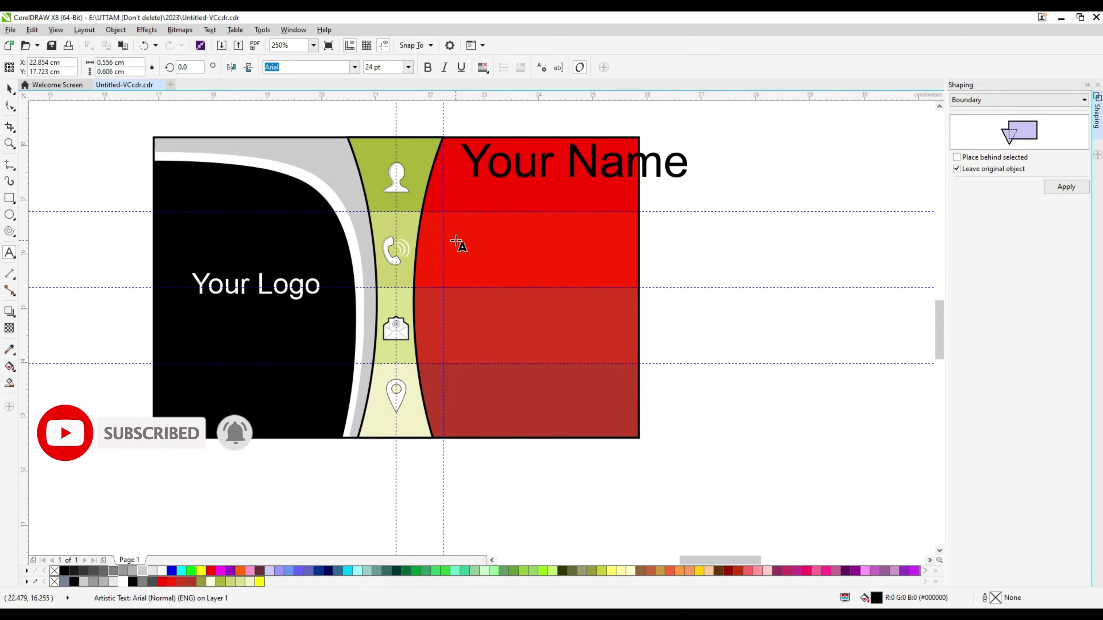
{"action": "type", "text": ".:....."}
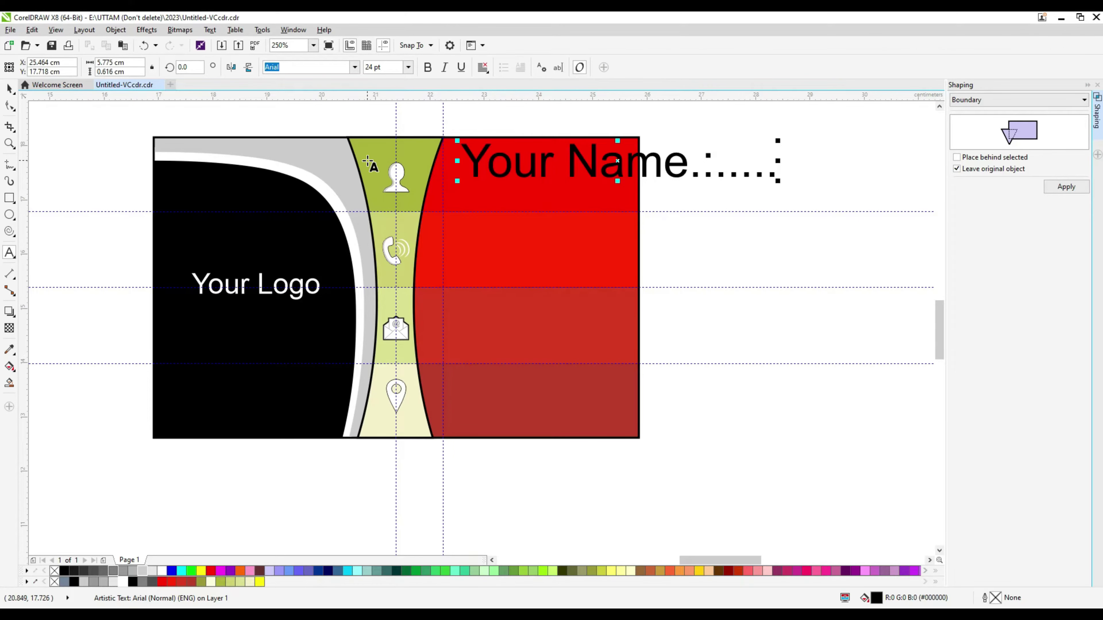
{"action": "left_click", "coordinate": [477, 261]}
{"action": "type", "text": "Mob"}
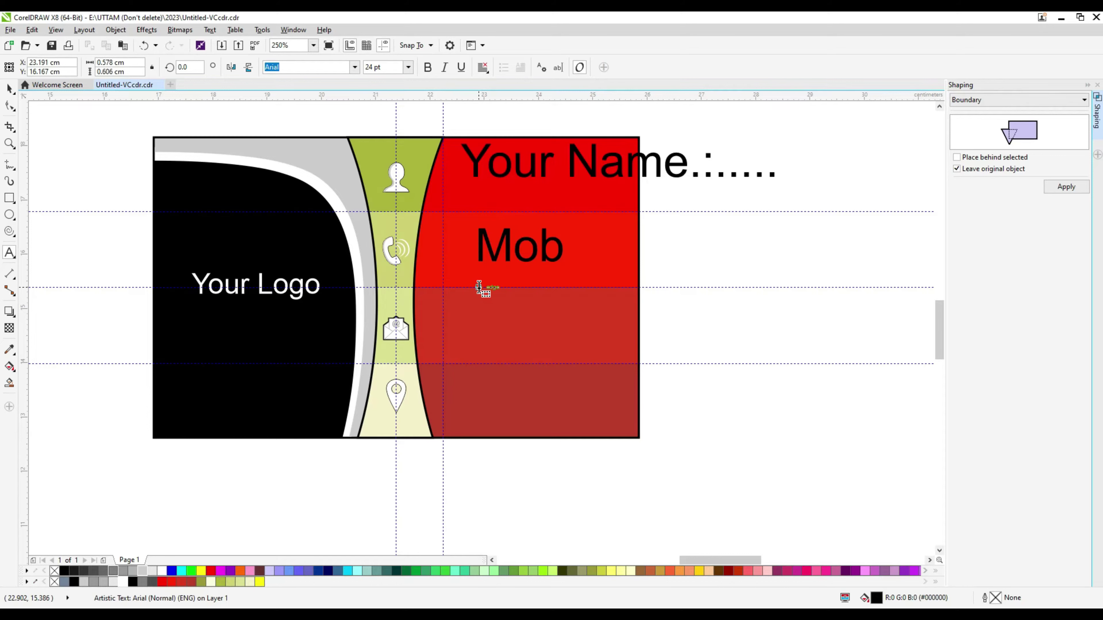
{"action": "type", "text": " No.:...."}
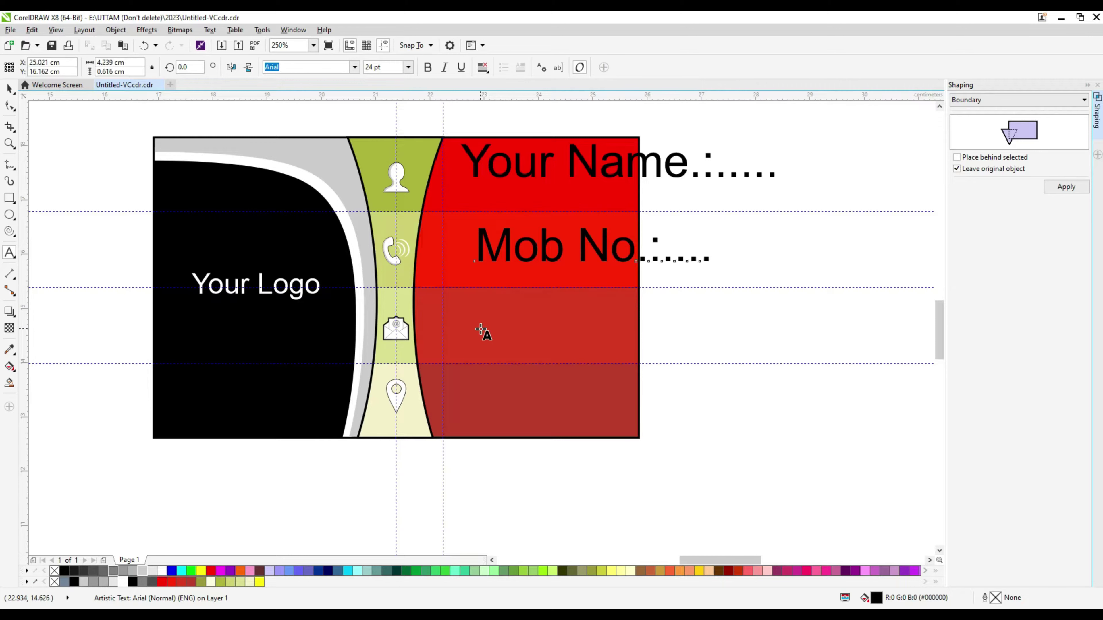
{"action": "left_click", "coordinate": [481, 329]}
{"action": "type", "text": "Email ID.:...."}
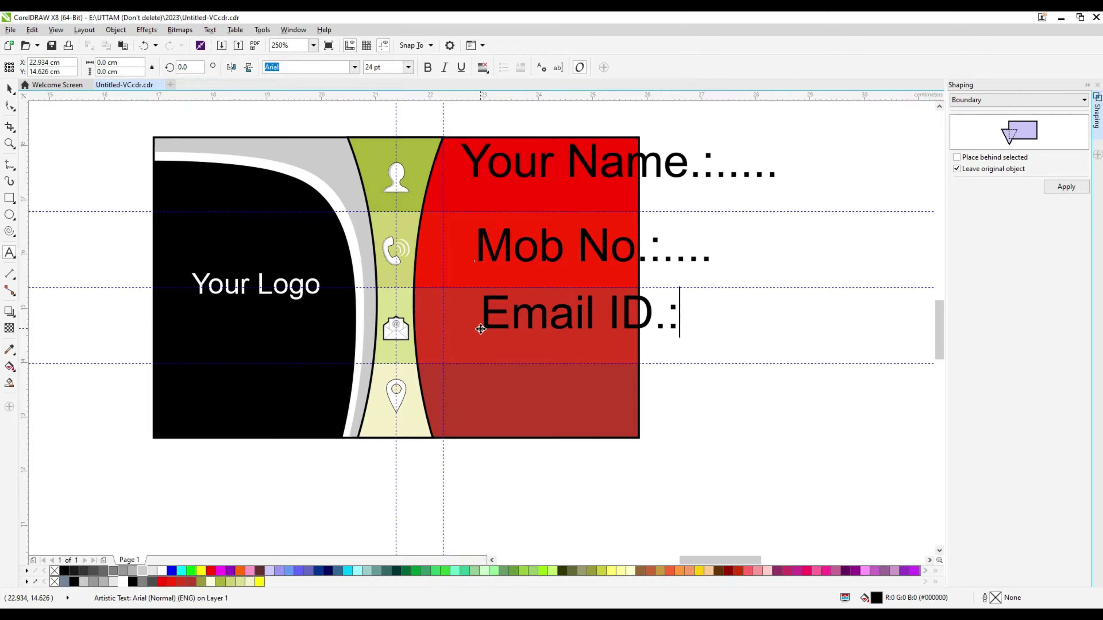
{"action": "left_click", "coordinate": [492, 402]}
{"action": "type", "text": "A"}
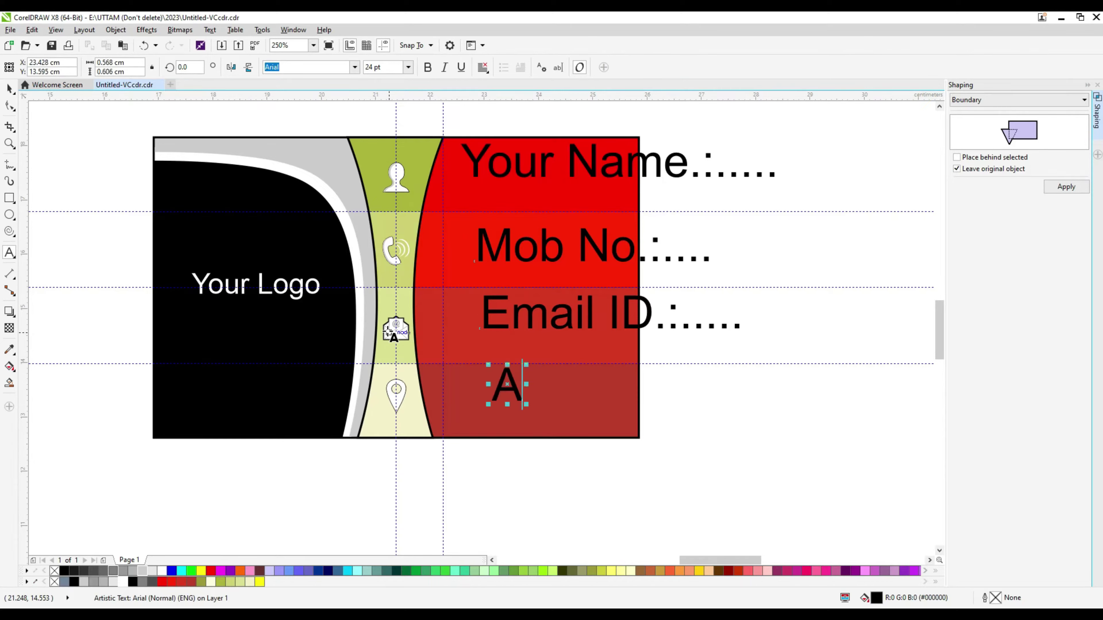
{"action": "type", "text": "ddr"}
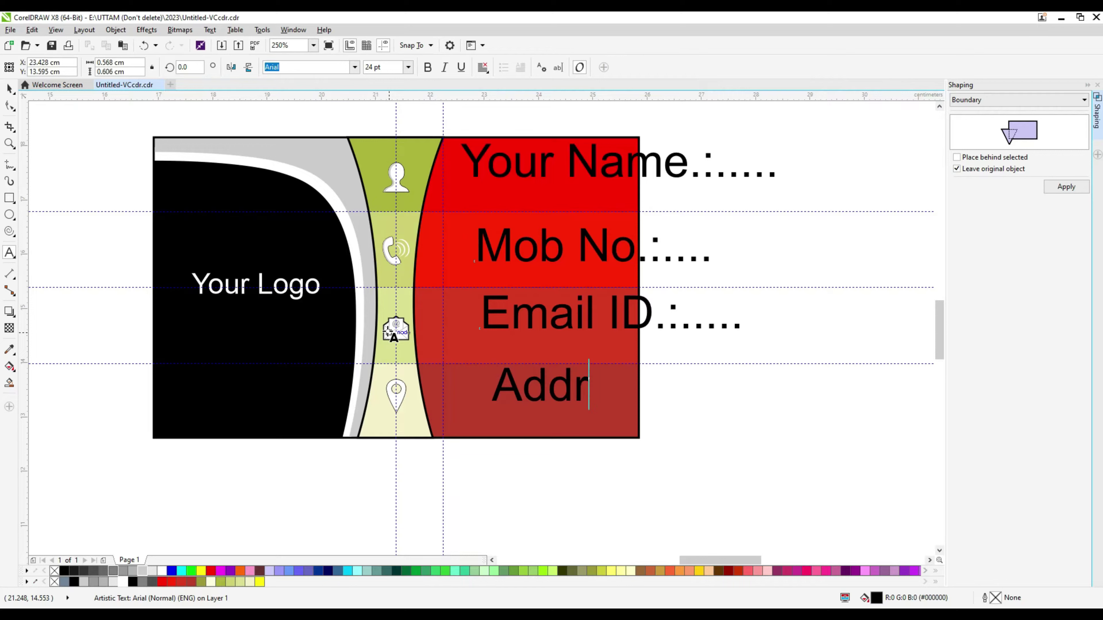
{"action": "type", "text": "ess.:...."}
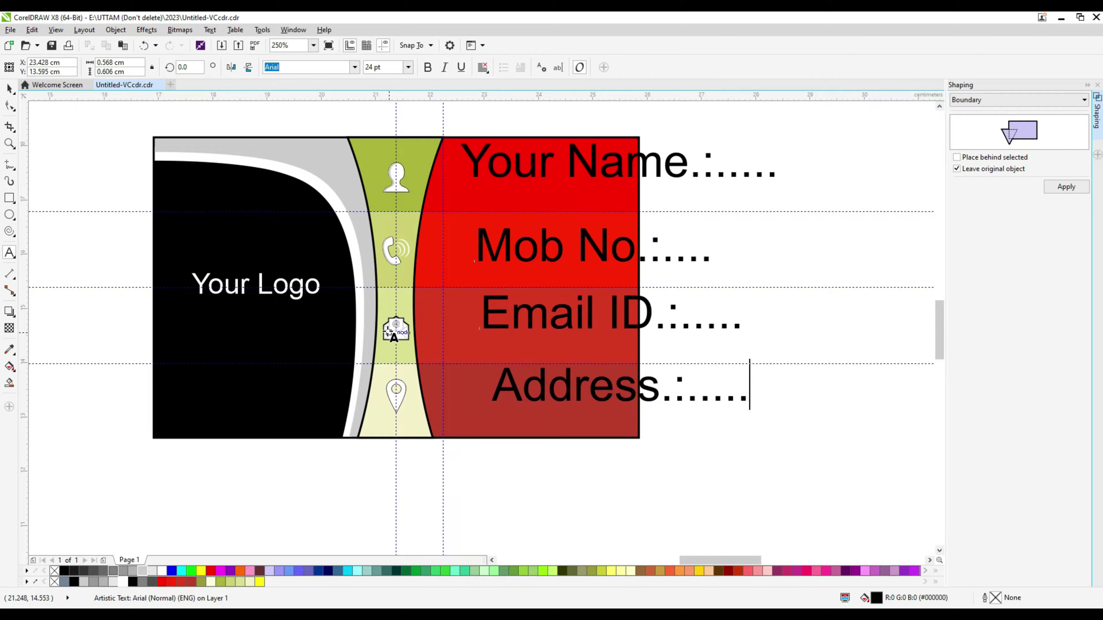
{"action": "left_click", "coordinate": [9, 88]}
{"action": "left_click_drag", "start_coordinate": [866, 123], "coordinate": [454, 185]}
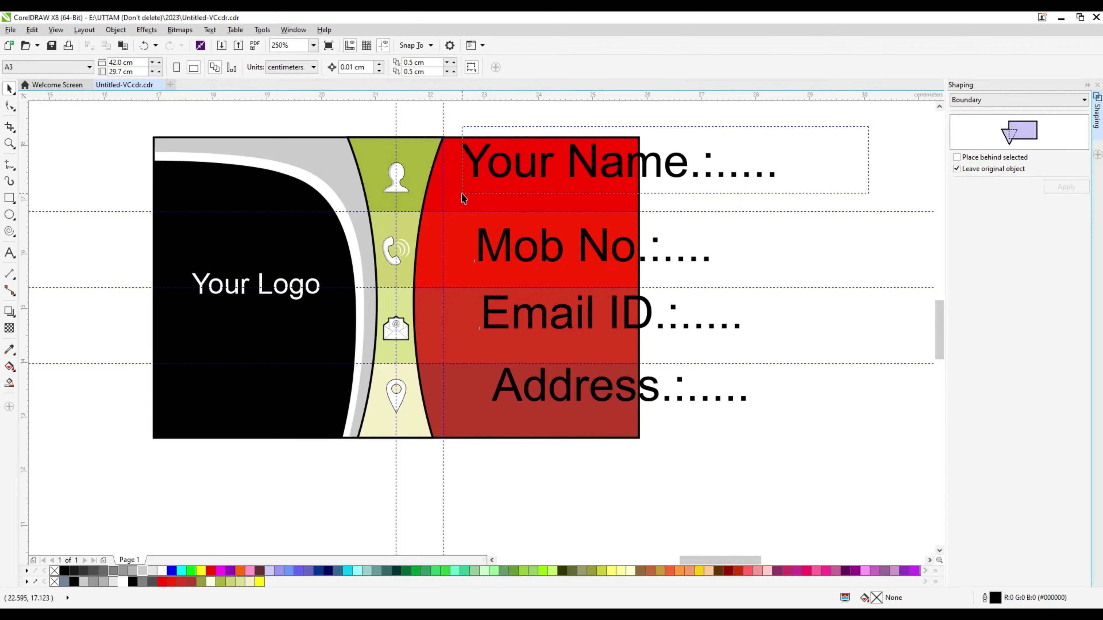
Set the Your Name label's font size to 12 pt.
{"action": "left_click", "coordinate": [381, 67]}
{"action": "type", "text": "6"}
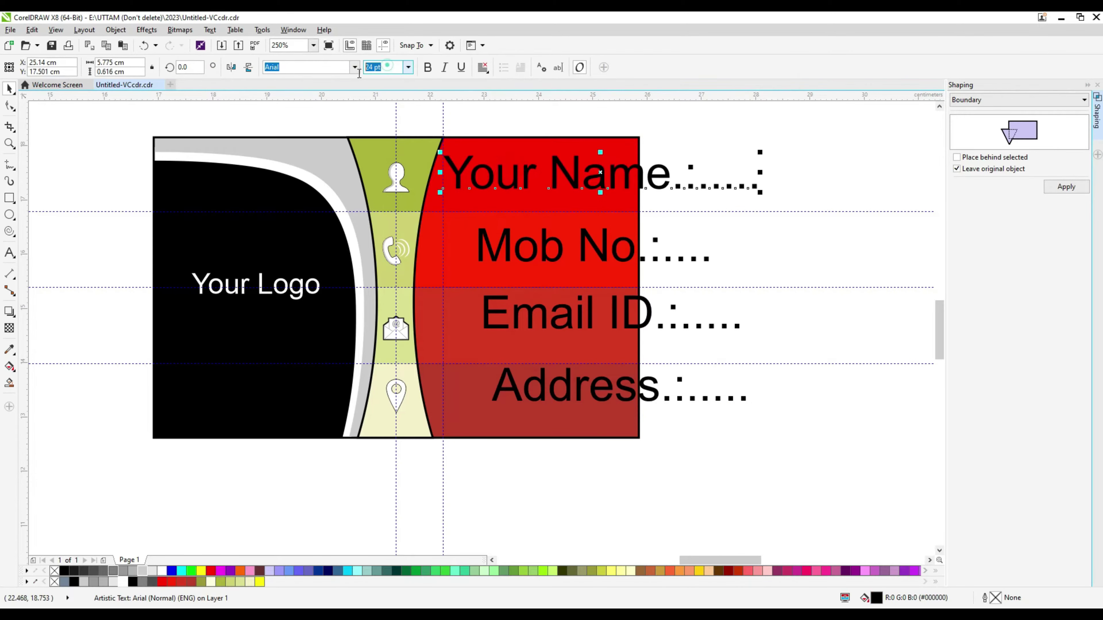
{"action": "key", "text": "Return"}
{"action": "left_click_drag", "start_coordinate": [525, 177], "coordinate": [610, 168]}
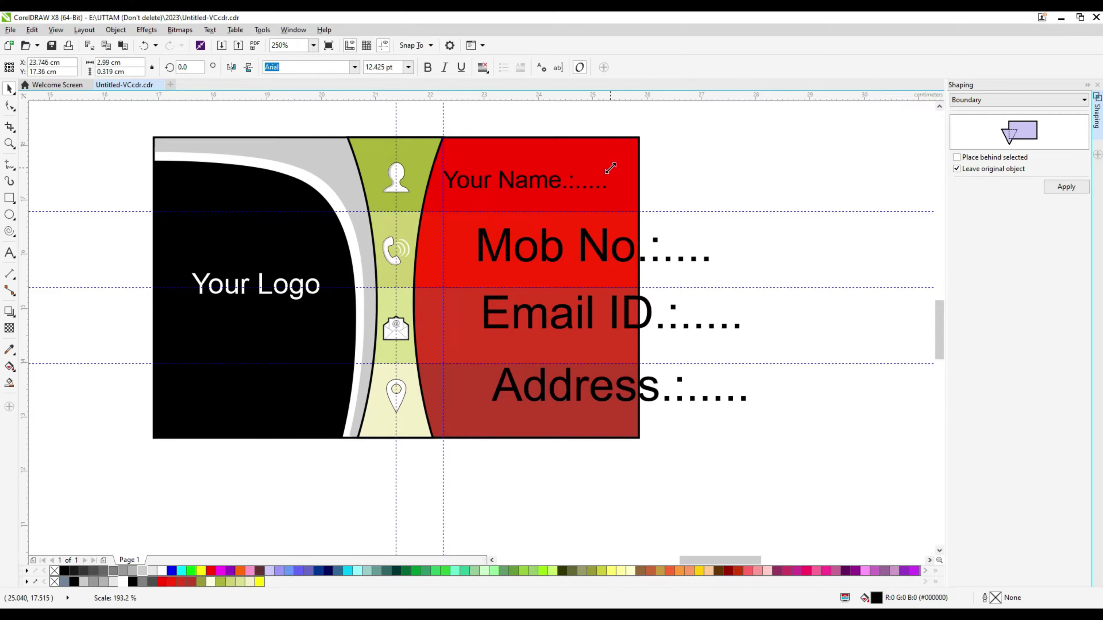
{"action": "left_click", "coordinate": [380, 67]}
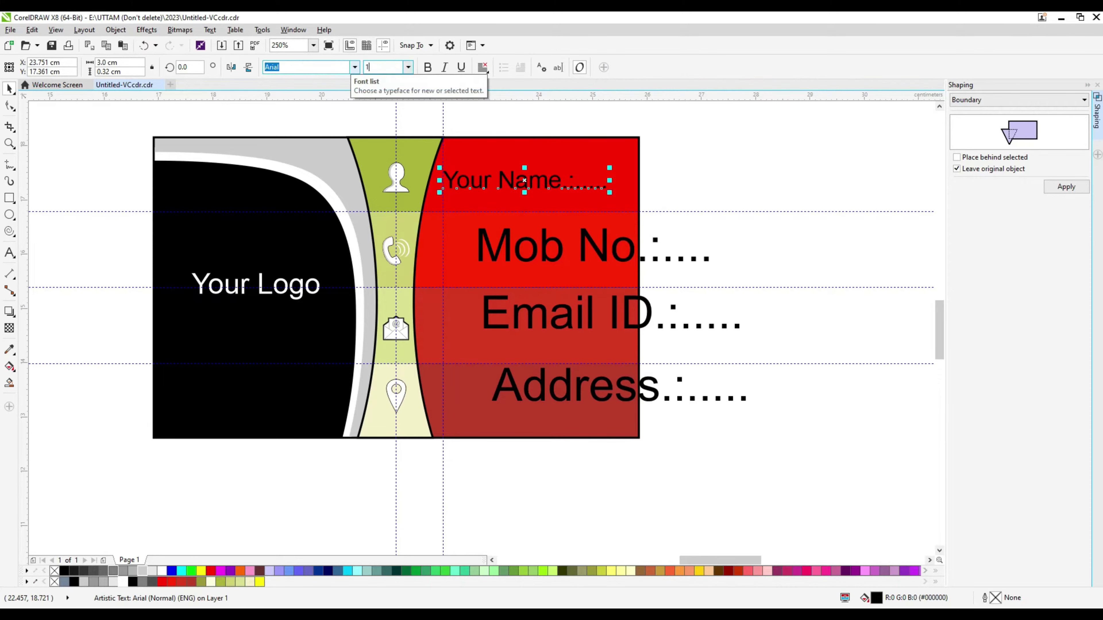
{"action": "type", "text": "12"}
{"action": "key", "text": "Return"}
{"action": "scroll", "coordinate": [556, 204], "scroll_direction": "up", "scroll_amount": 1}
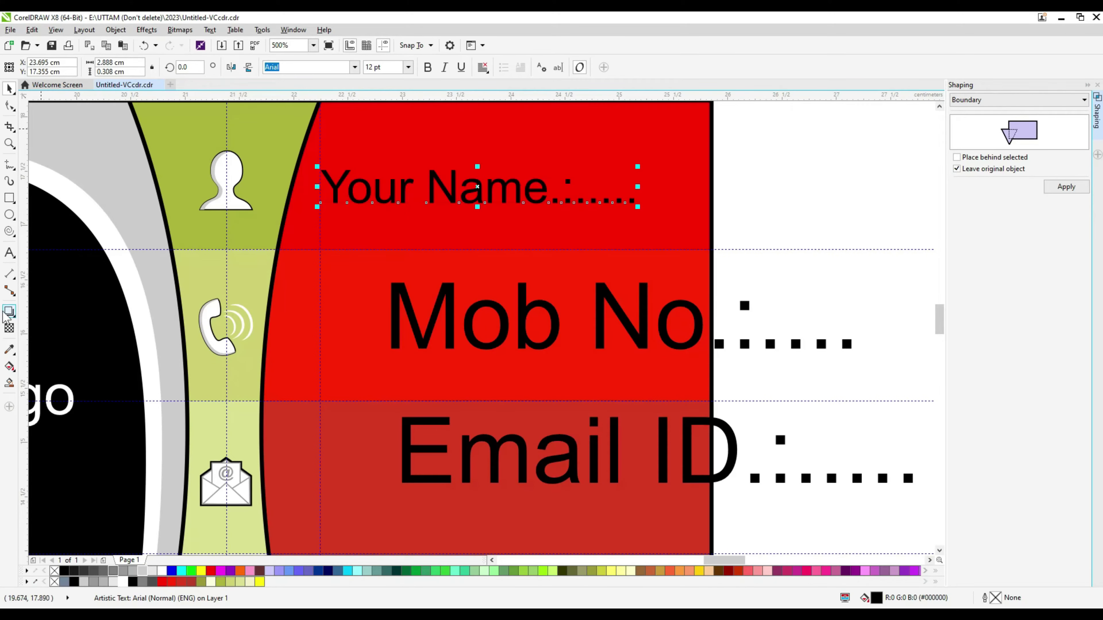
Apply 12 pt to the other labels and move Email ID and Mob No. left onto the guide.
{"action": "left_click", "coordinate": [10, 253]}
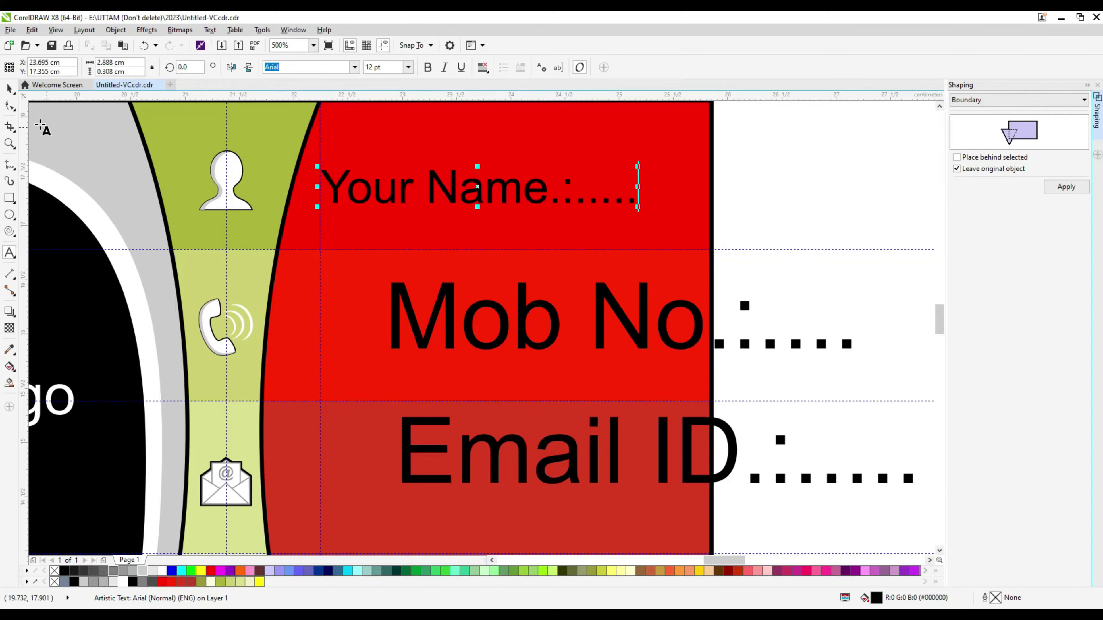
{"action": "scroll", "coordinate": [389, 209], "scroll_direction": "down", "scroll_amount": 1}
{"action": "left_click", "coordinate": [434, 261]}
{"action": "type", "text": "12"}
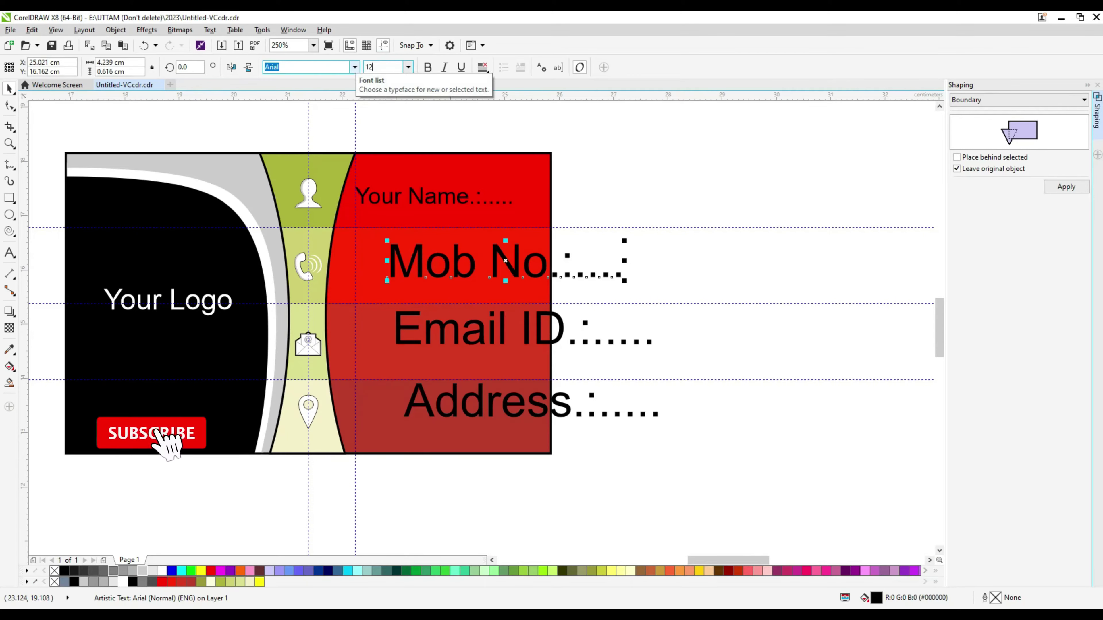
{"action": "key", "text": "Return"}
{"action": "left_click", "coordinate": [450, 338]}
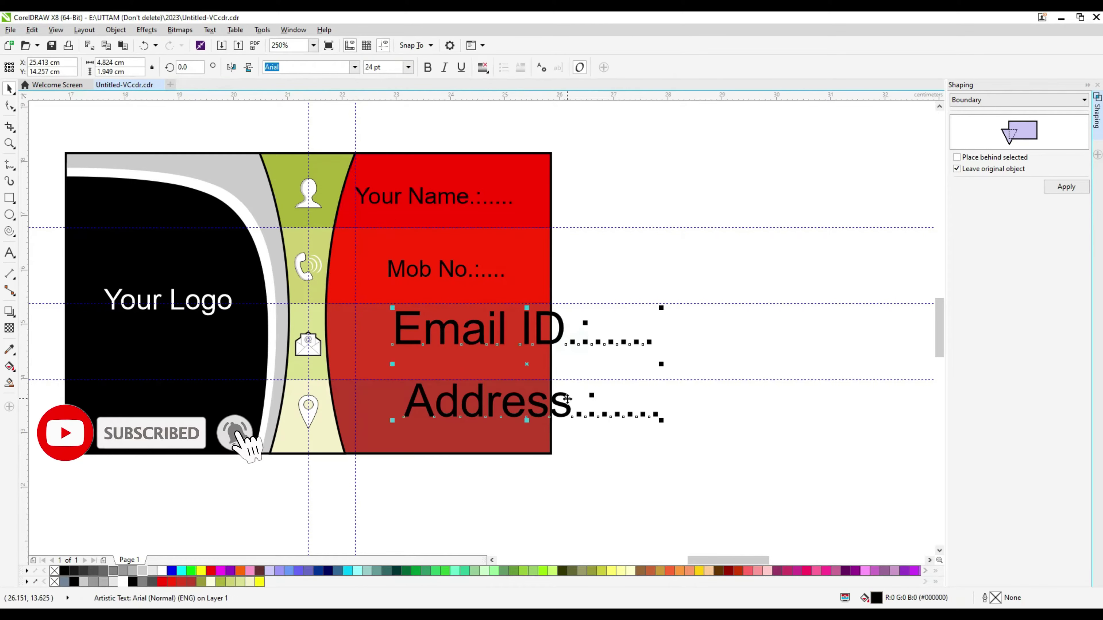
{"action": "key", "text": "Return"}
{"action": "scroll", "coordinate": [716, 278], "scroll_direction": "up", "scroll_amount": 1}
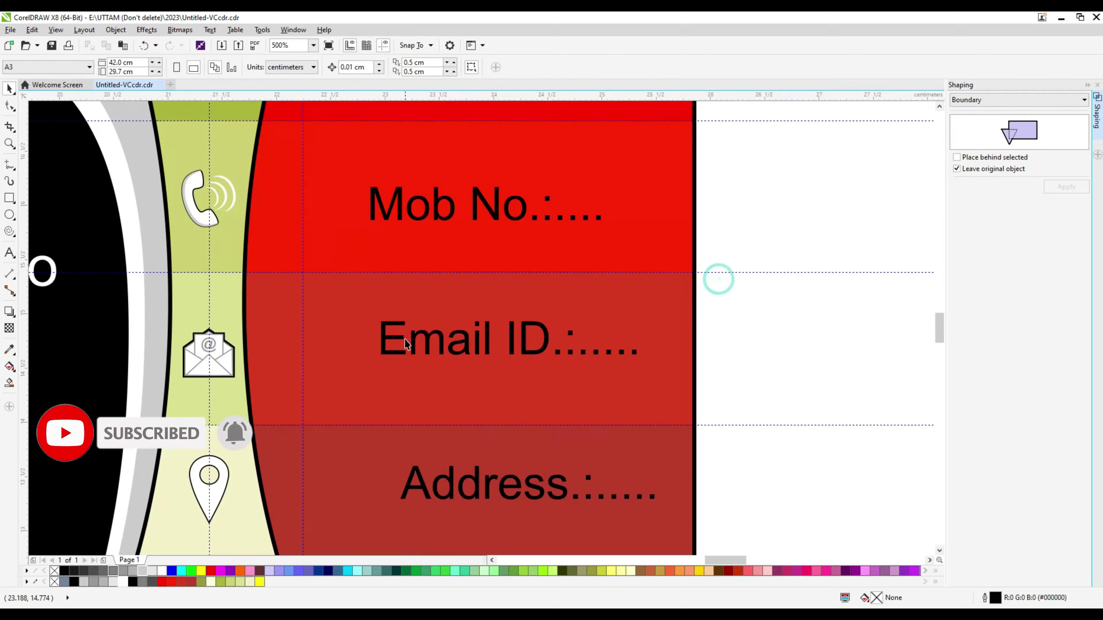
{"action": "left_click", "coordinate": [401, 340]}
{"action": "left_click_drag", "start_coordinate": [368, 355], "coordinate": [290, 348]}
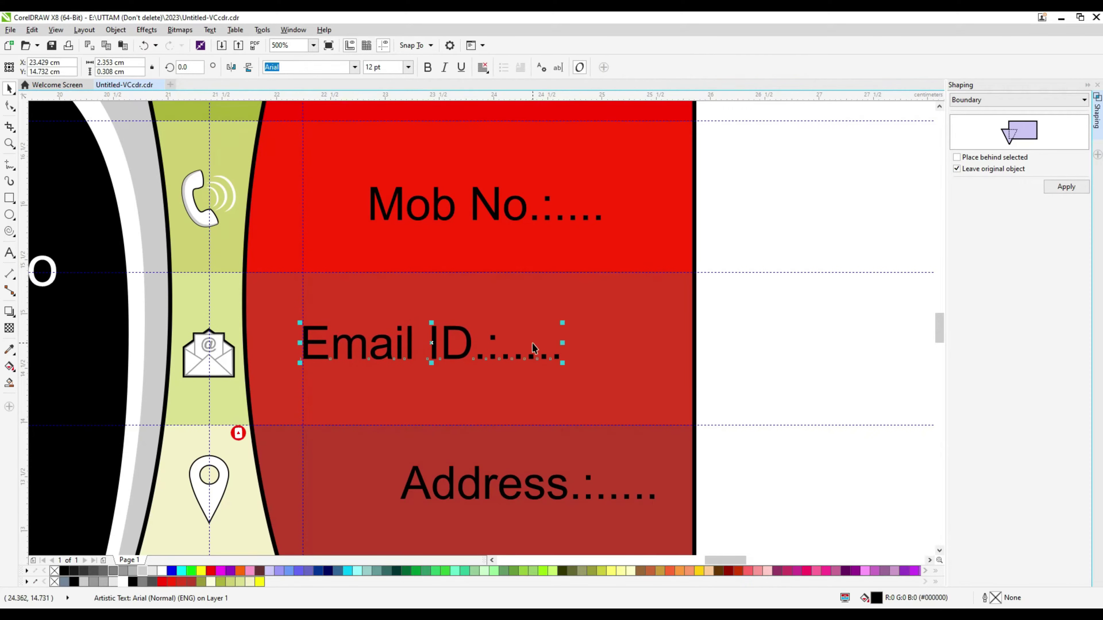
{"action": "left_click_drag", "start_coordinate": [372, 216], "coordinate": [309, 213]}
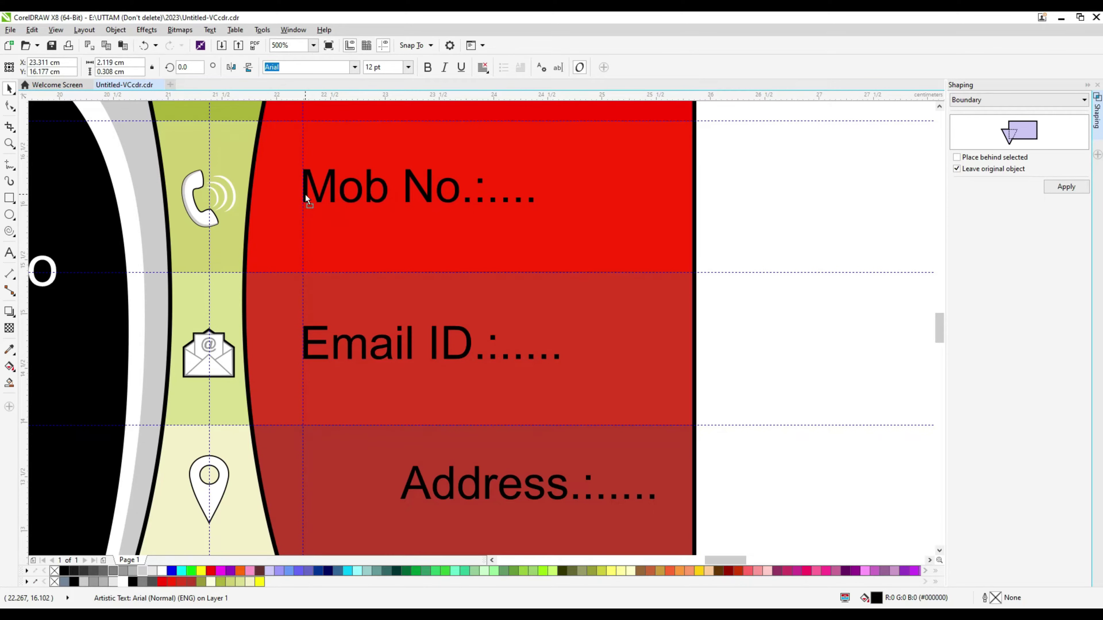
{"action": "scroll", "coordinate": [368, 246], "scroll_direction": "down", "scroll_amount": 1}
Add horizontal guidelines for the contact rows, including one along the Address baseline.
{"action": "left_click_drag", "start_coordinate": [591, 97], "coordinate": [581, 145]}
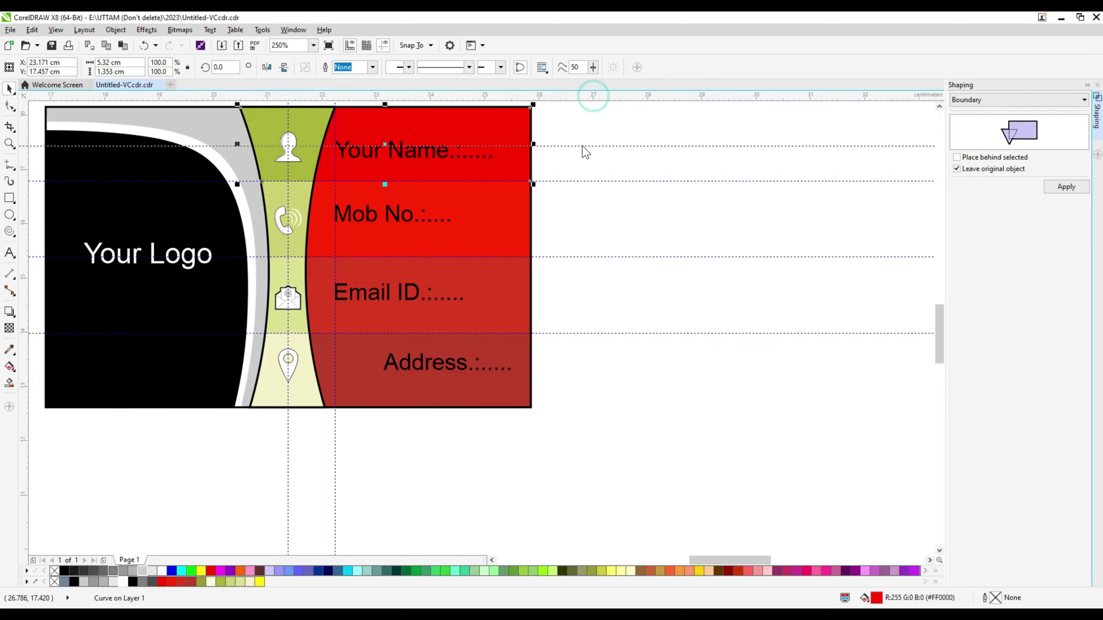
{"action": "left_click", "coordinate": [504, 220]}
{"action": "left_click_drag", "start_coordinate": [591, 97], "coordinate": [567, 218]}
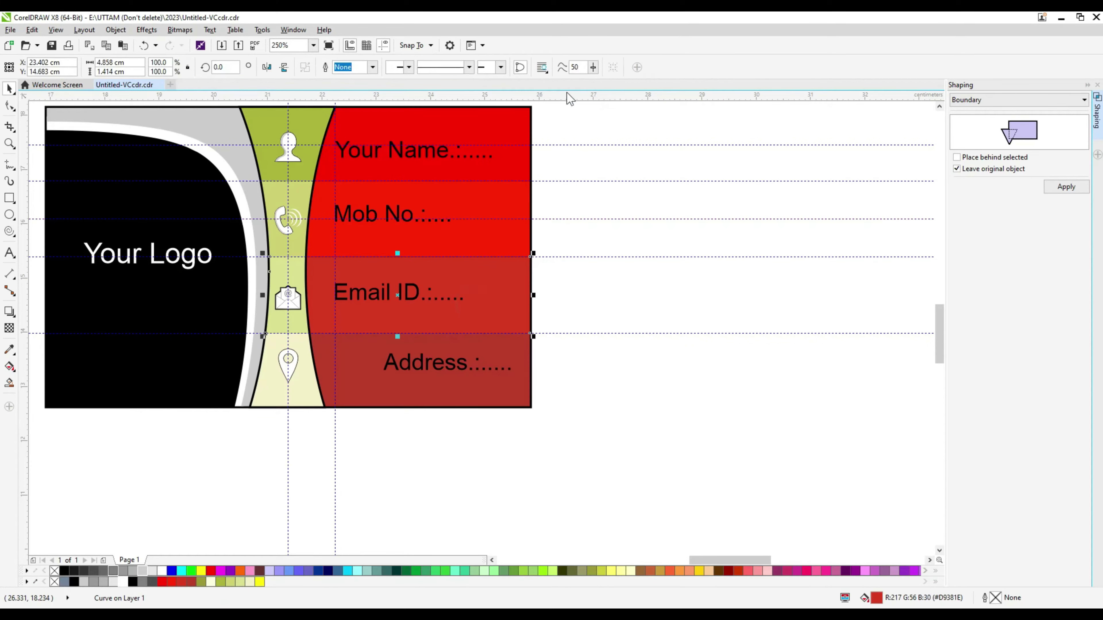
{"action": "left_click_drag", "start_coordinate": [568, 97], "coordinate": [549, 295]}
{"action": "left_click", "coordinate": [403, 367]}
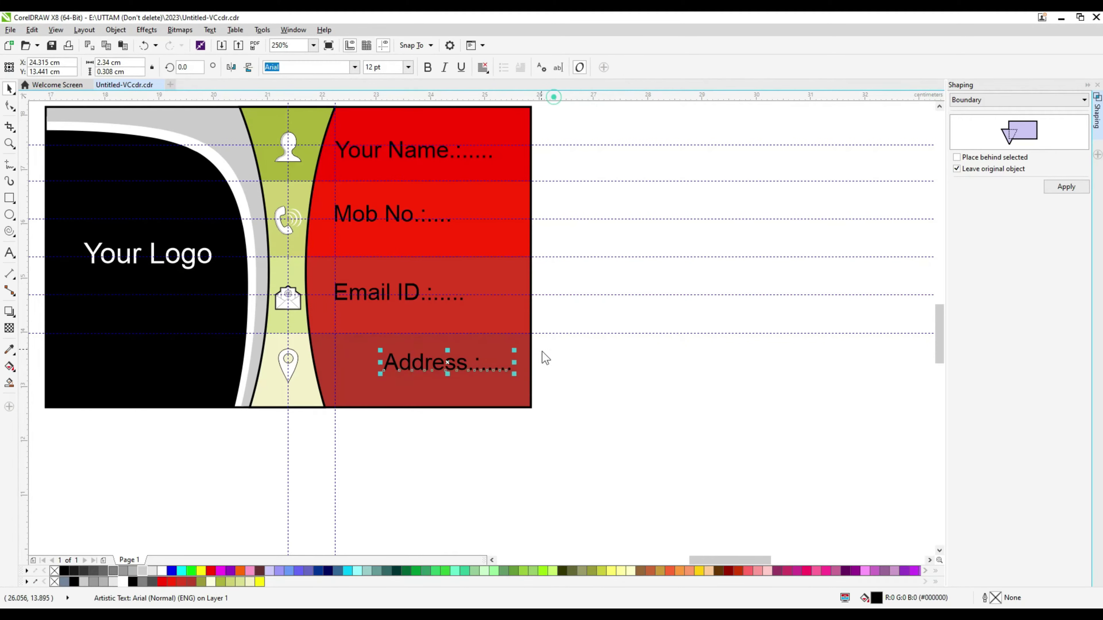
{"action": "left_click_drag", "start_coordinate": [542, 352], "coordinate": [556, 364]}
{"action": "scroll", "coordinate": [377, 387], "scroll_direction": "up", "scroll_amount": 4}
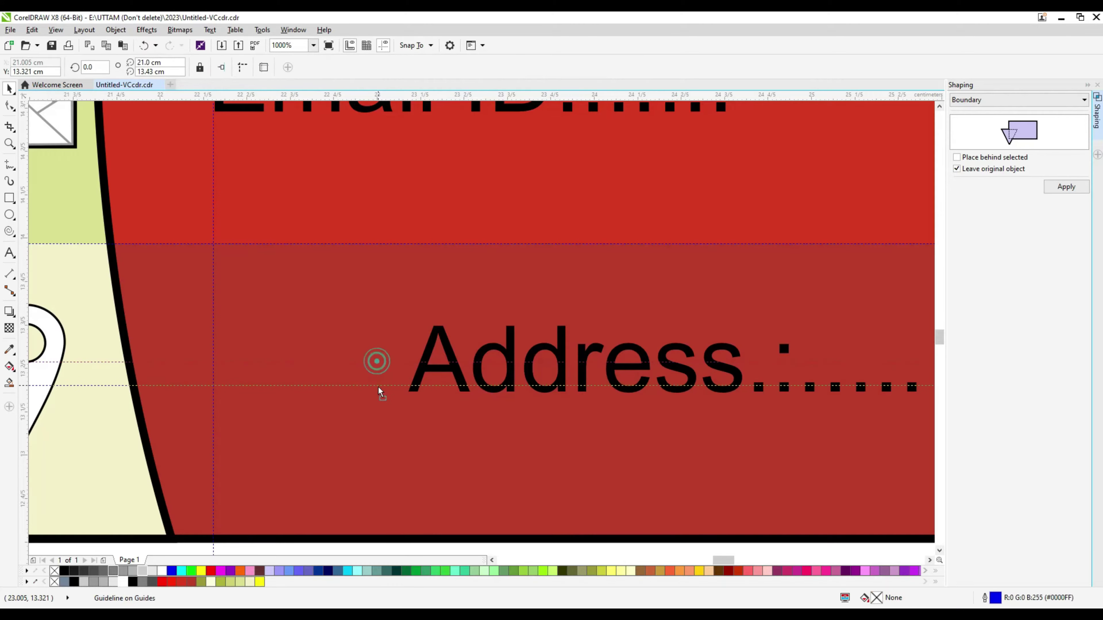
{"action": "scroll", "coordinate": [379, 386], "scroll_direction": "down", "scroll_amount": 4}
Select the location-pin and envelope icons to check their alignment.
{"action": "left_click", "coordinate": [364, 354]}
{"action": "scroll", "coordinate": [364, 356], "scroll_direction": "up", "scroll_amount": 4}
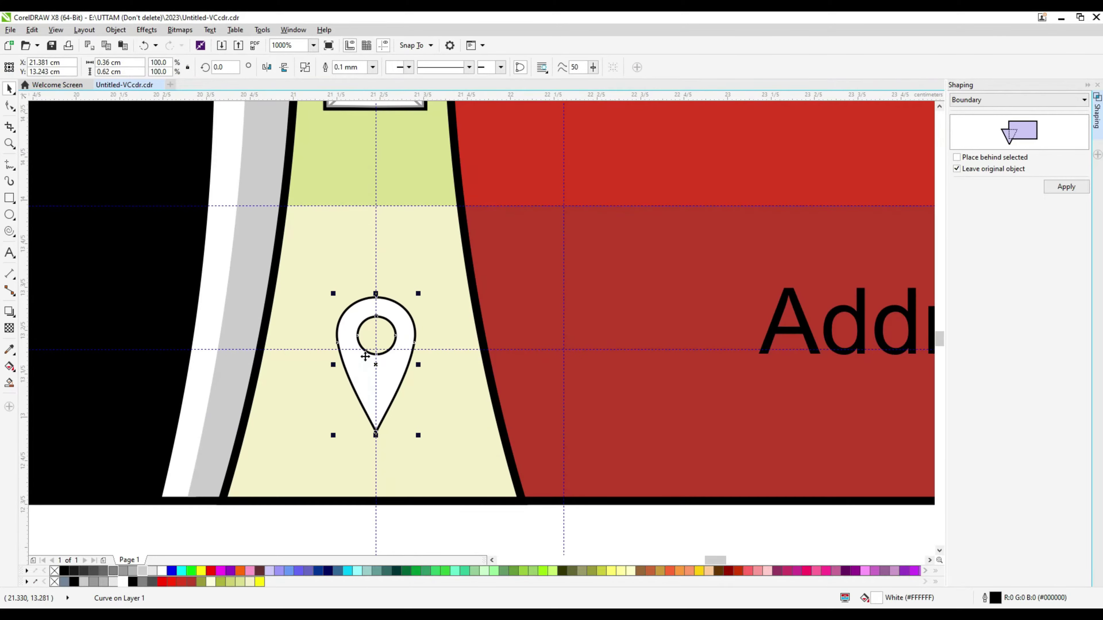
{"action": "scroll", "coordinate": [365, 354], "scroll_direction": "down", "scroll_amount": 2}
{"action": "left_click", "coordinate": [371, 232]}
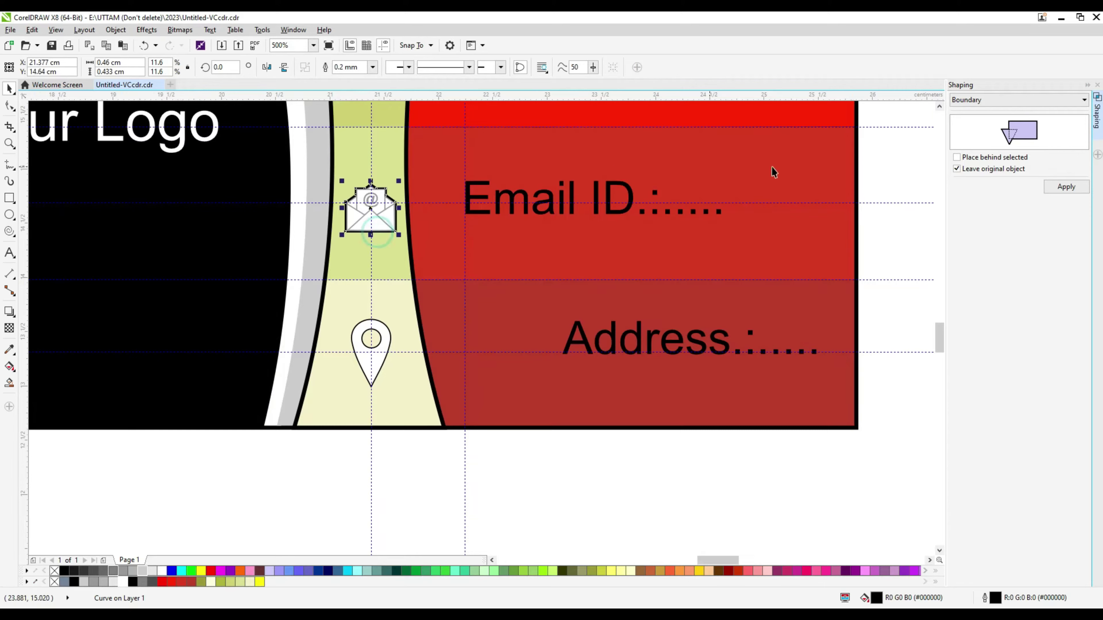
{"action": "scroll", "coordinate": [371, 204], "scroll_direction": "up", "scroll_amount": 1}
{"action": "scroll", "coordinate": [427, 212], "scroll_direction": "down", "scroll_amount": 3}
{"action": "left_click", "coordinate": [408, 227], "text": "shift"}
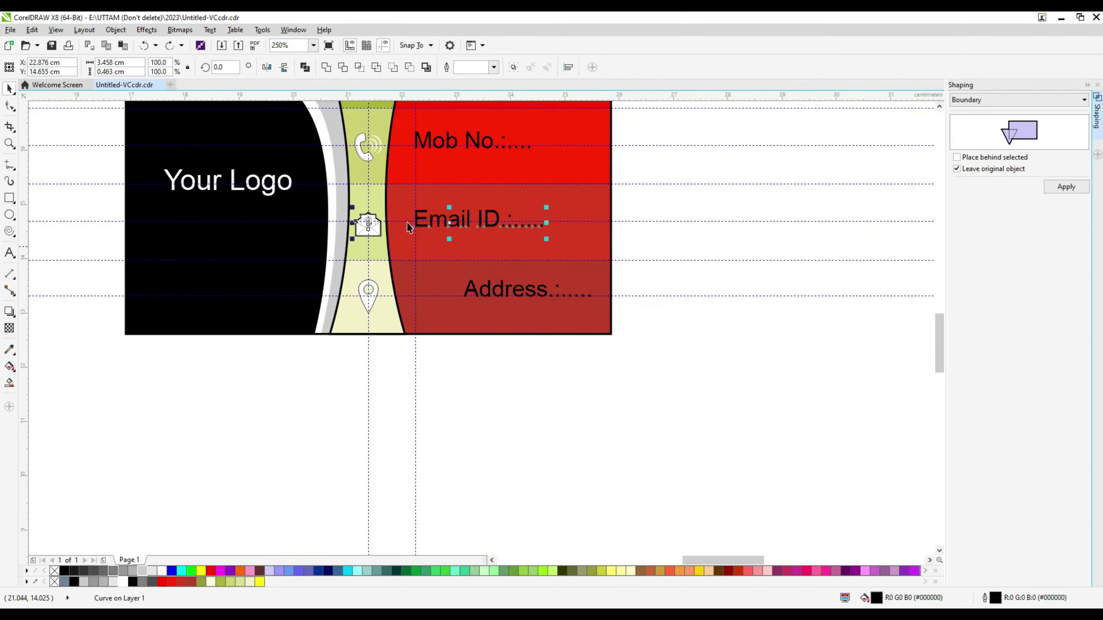
{"action": "scroll", "coordinate": [368, 224], "scroll_direction": "up", "scroll_amount": 3}
{"action": "left_click", "coordinate": [368, 224]}
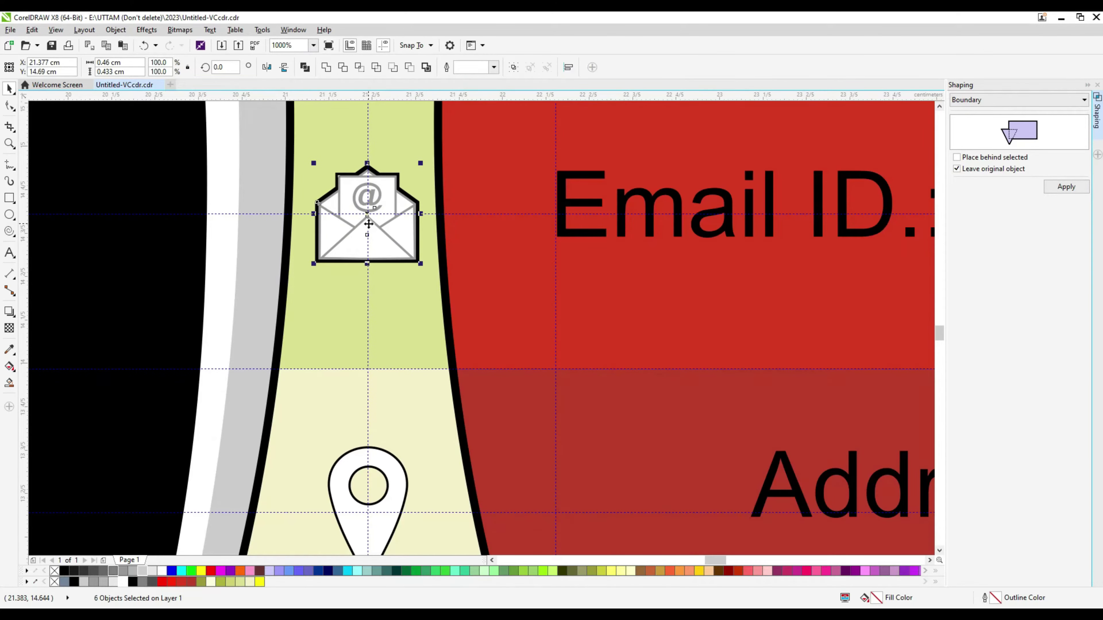
{"action": "scroll", "coordinate": [369, 224], "scroll_direction": "down", "scroll_amount": 2}
{"action": "scroll", "coordinate": [416, 224], "scroll_direction": "up", "scroll_amount": 1}
Select the whole phone icon and nudge it into place.
{"action": "left_click", "coordinate": [443, 189]}
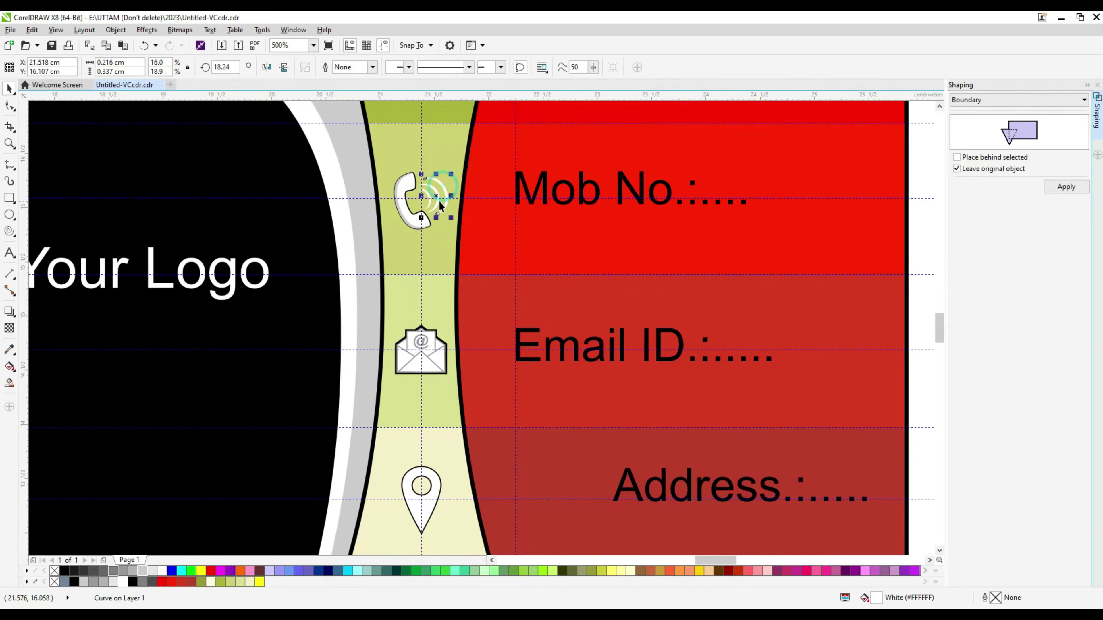
{"action": "left_click", "coordinate": [429, 203], "text": "shift"}
{"action": "scroll", "coordinate": [440, 216], "scroll_direction": "up", "scroll_amount": 2}
{"action": "left_click", "coordinate": [514, 67]}
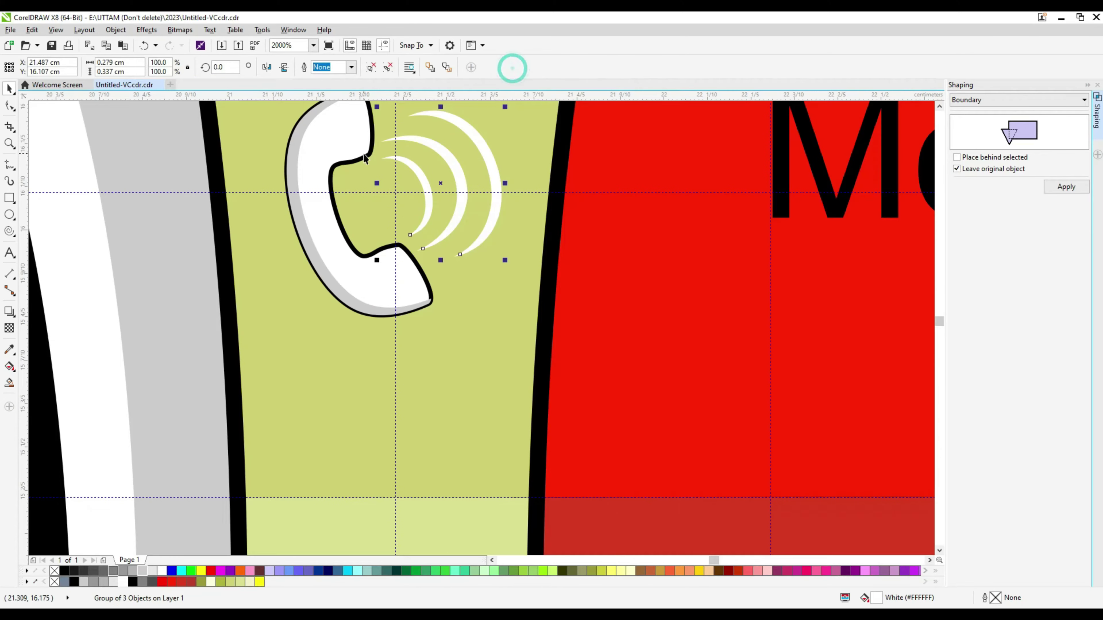
{"action": "left_click", "coordinate": [295, 158], "text": "shift"}
{"action": "key", "text": "Up"}
{"action": "key", "text": "Up"}
{"action": "key", "text": "Up"}
{"action": "key", "text": "Down"}
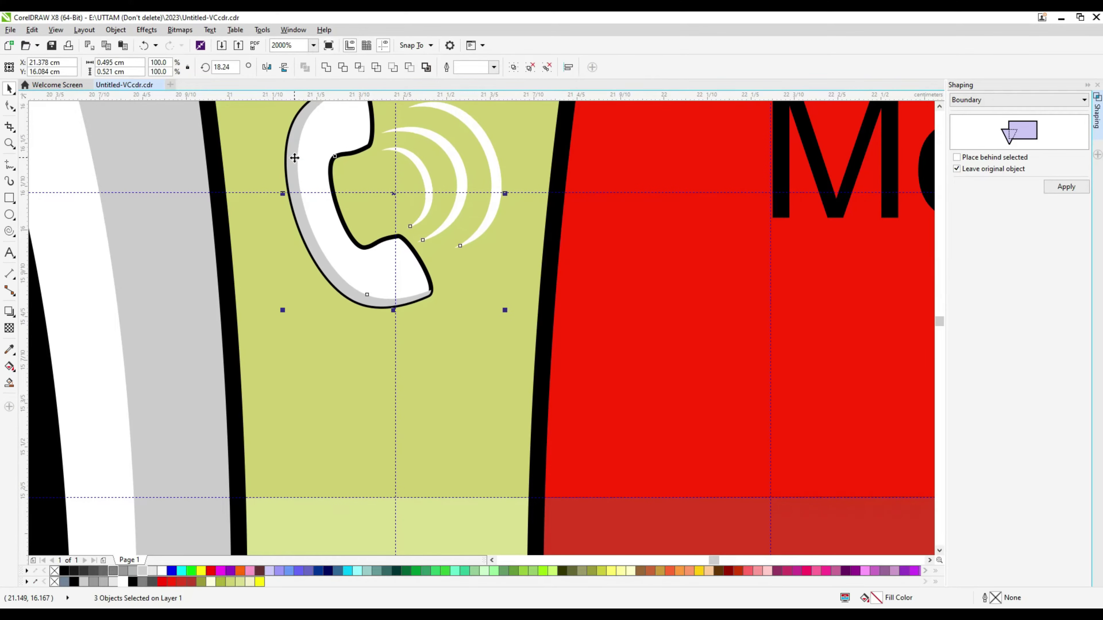
{"action": "key", "text": "Right"}
{"action": "scroll", "coordinate": [362, 335], "scroll_direction": "down", "scroll_amount": 2}
{"action": "scroll", "coordinate": [367, 172], "scroll_direction": "up", "scroll_amount": 1}
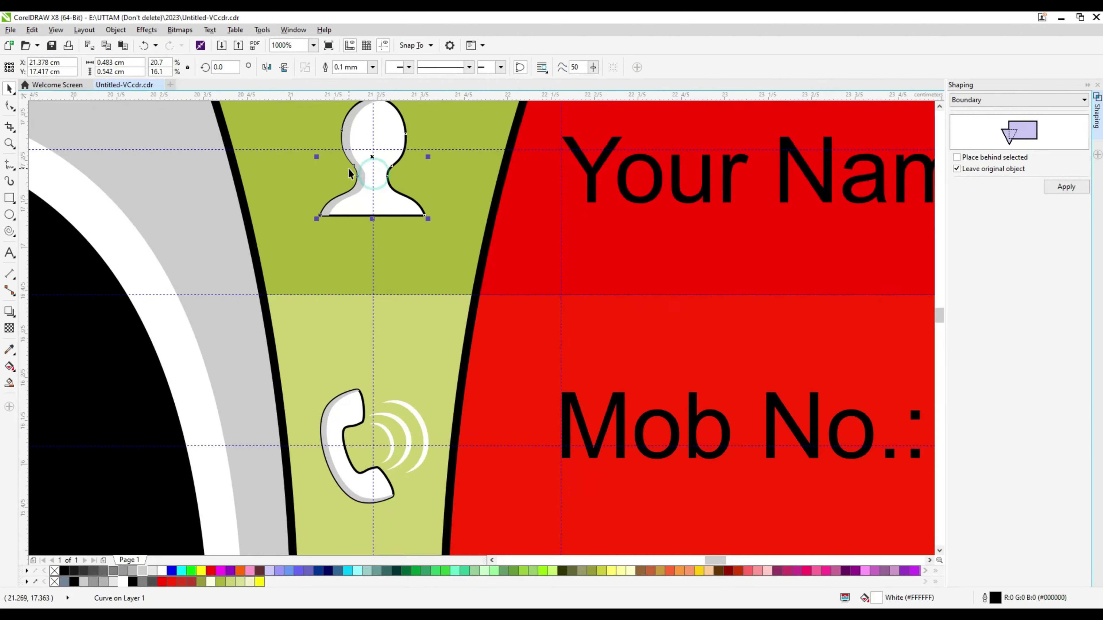
Nudge Your Name up onto its guideline and slightly right, level with the person icon.
{"action": "left_click", "coordinate": [361, 180]}
{"action": "left_click", "coordinate": [383, 193], "text": "shift"}
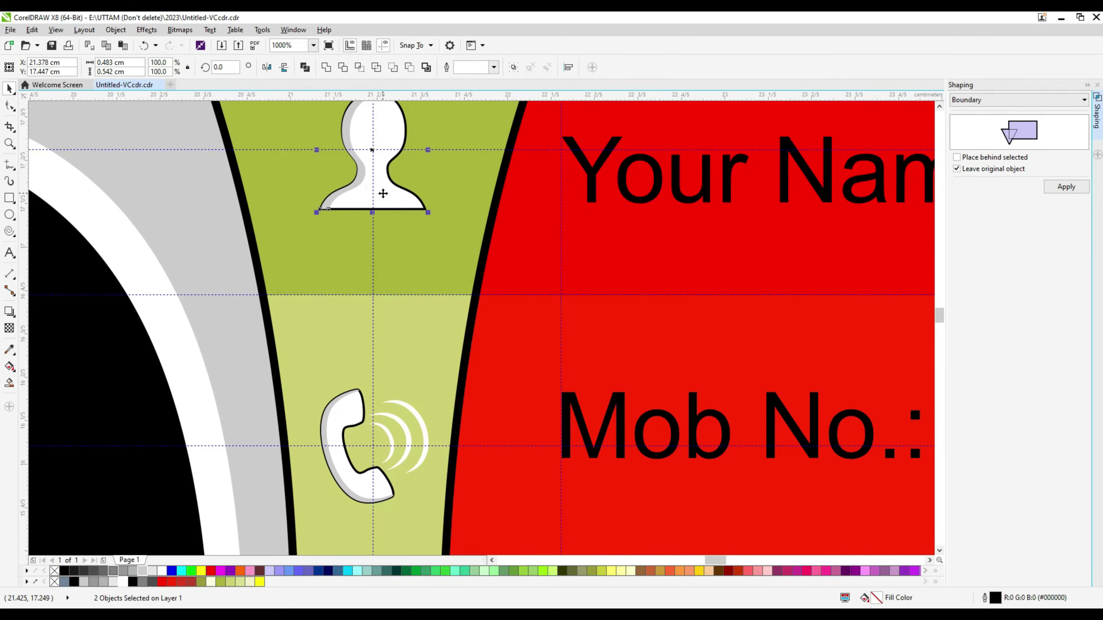
{"action": "scroll", "coordinate": [382, 193], "scroll_direction": "down", "scroll_amount": 1}
{"action": "scroll", "coordinate": [584, 193], "scroll_direction": "up", "scroll_amount": 1}
{"action": "left_click", "coordinate": [453, 198]}
{"action": "key", "text": "Up"}
{"action": "key", "text": "Up"}
{"action": "key", "text": "Up"}
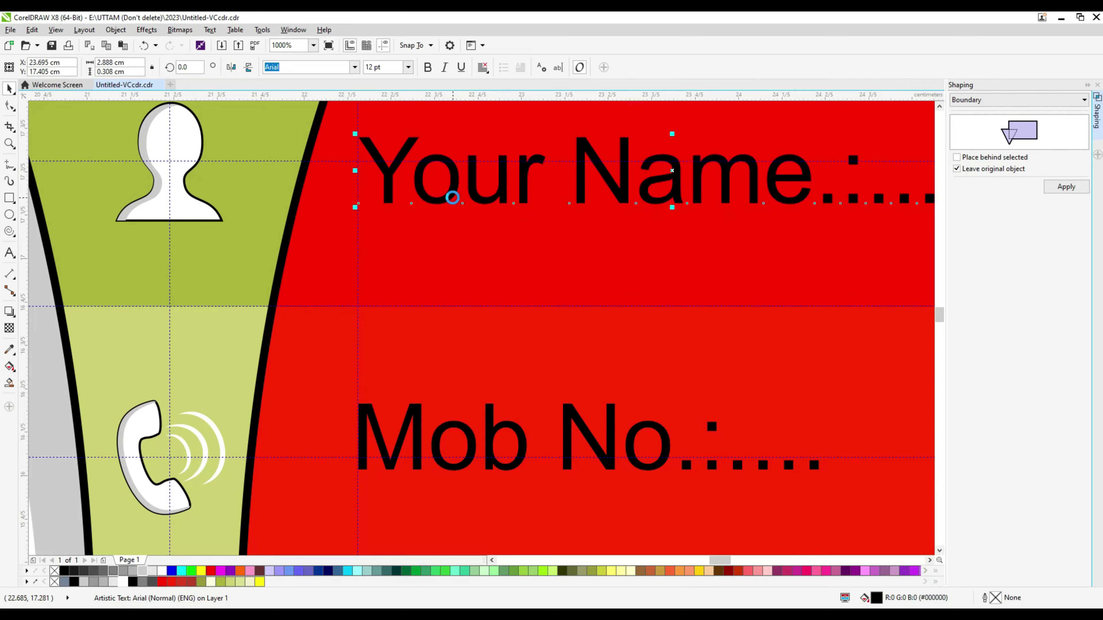
{"action": "key", "text": "Up"}
{"action": "key", "text": "Up"}
{"action": "key", "text": "Up"}
{"action": "key", "text": "Up"}
{"action": "key", "text": "Up"}
{"action": "key", "text": "Up"}
{"action": "key", "text": "Right"}
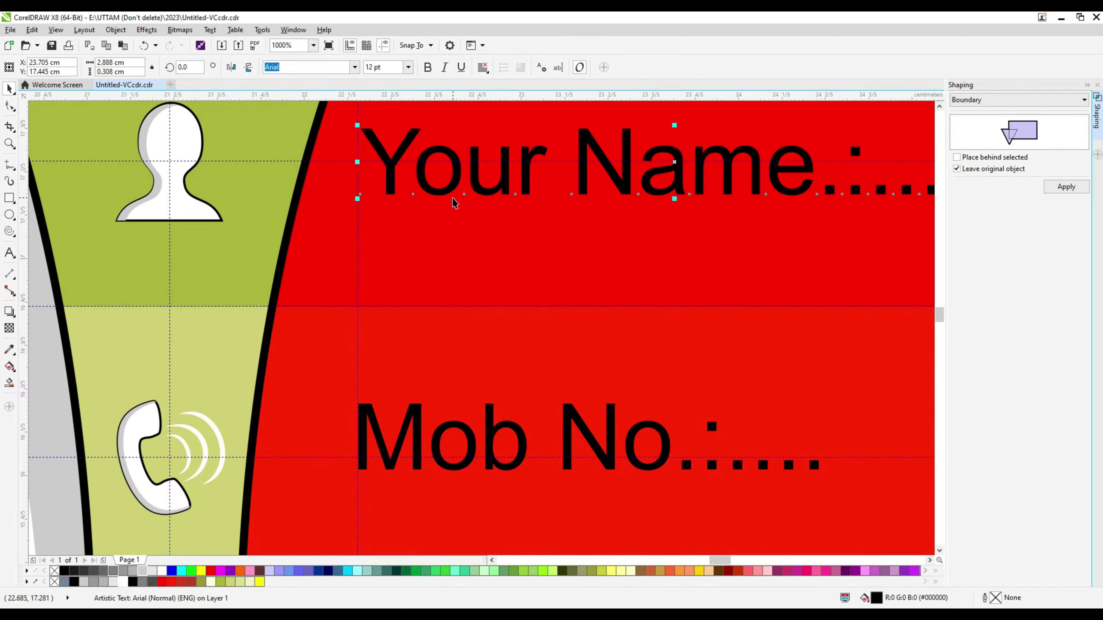
{"action": "scroll", "coordinate": [453, 203], "scroll_direction": "down", "scroll_amount": 1}
{"action": "scroll", "coordinate": [483, 285], "scroll_direction": "up", "scroll_amount": 1}
Nudge Mob No. down onto its guideline.
{"action": "left_click", "coordinate": [496, 234]}
{"action": "key", "text": "Down"}
{"action": "key", "text": "Down"}
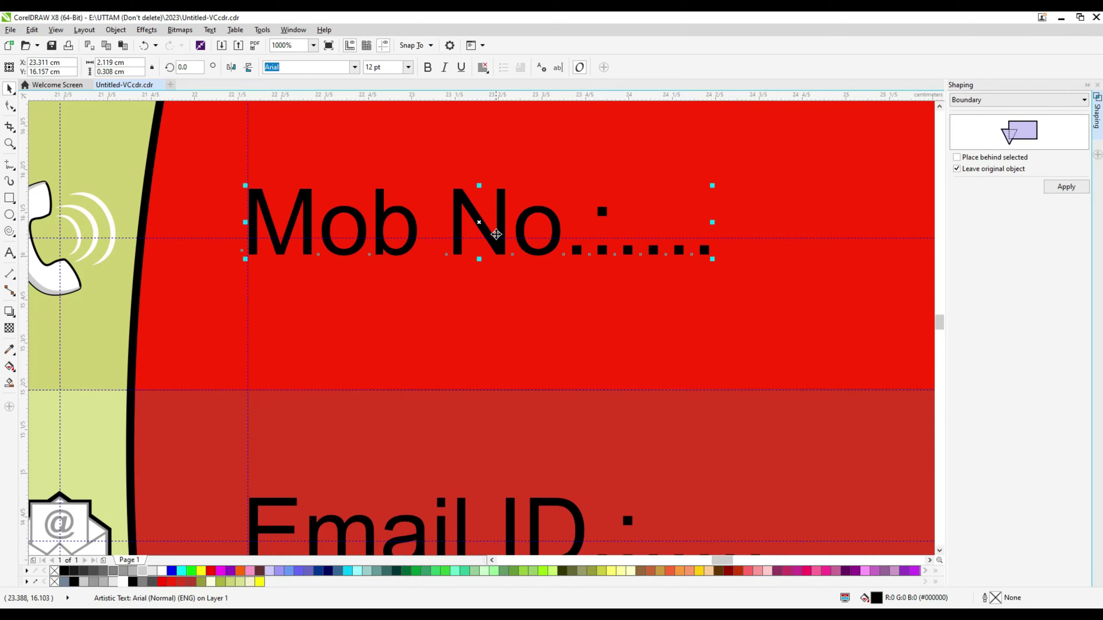
{"action": "key", "text": "Down"}
{"action": "key", "text": "Down"}
{"action": "key", "text": "Down"}
{"action": "key", "text": "Down"}
{"action": "key", "text": "Down"}
{"action": "scroll", "coordinate": [495, 234], "scroll_direction": "down", "scroll_amount": 1}
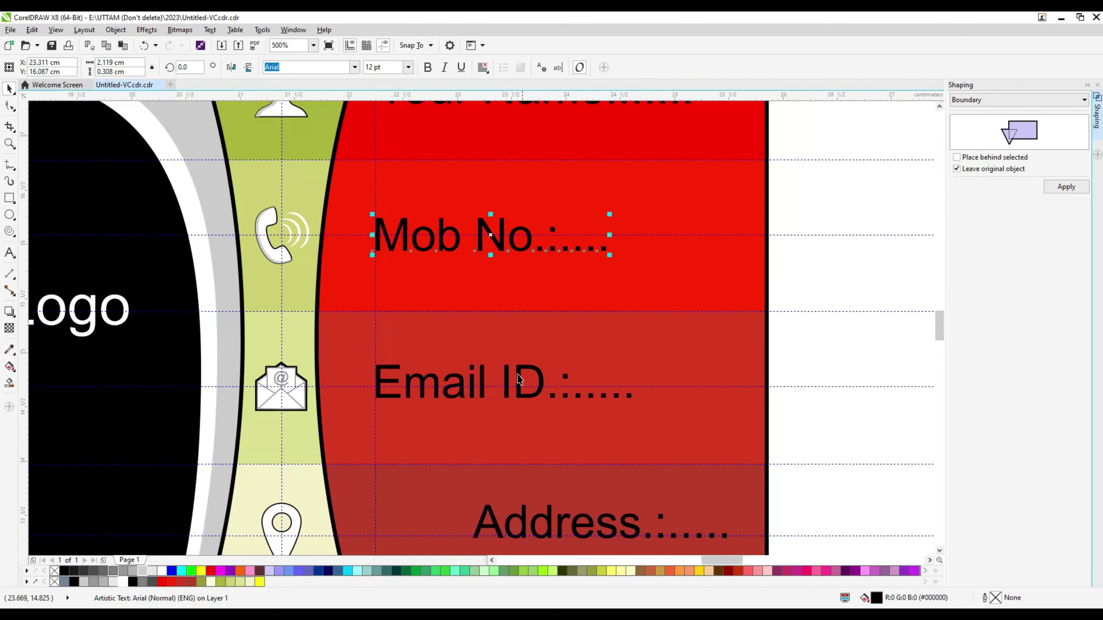
{"action": "key", "text": "Down"}
{"action": "key", "text": "Down"}
{"action": "key", "text": "Down"}
{"action": "key", "text": "Down"}
{"action": "key", "text": "Down"}
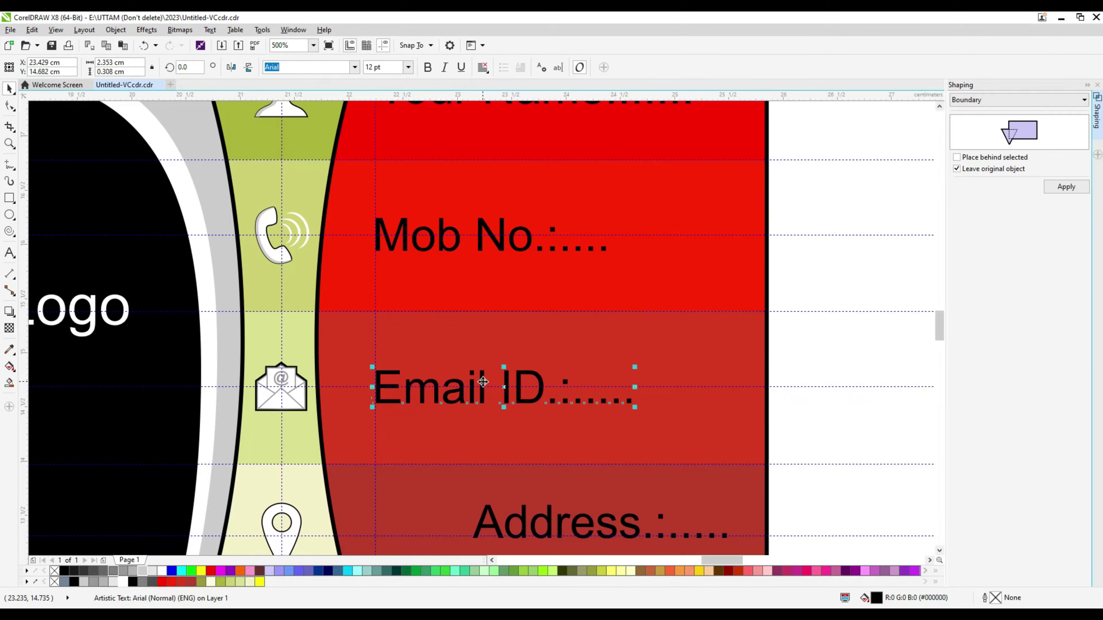
{"action": "scroll", "coordinate": [483, 382], "scroll_direction": "down", "scroll_amount": 1}
{"action": "scroll", "coordinate": [486, 470], "scroll_direction": "up", "scroll_amount": 1}
Nudge the Address label left and down onto the text guide.
{"action": "left_click", "coordinate": [486, 470]}
{"action": "key", "text": "Left"}
{"action": "key", "text": "Left"}
{"action": "key", "text": "Left"}
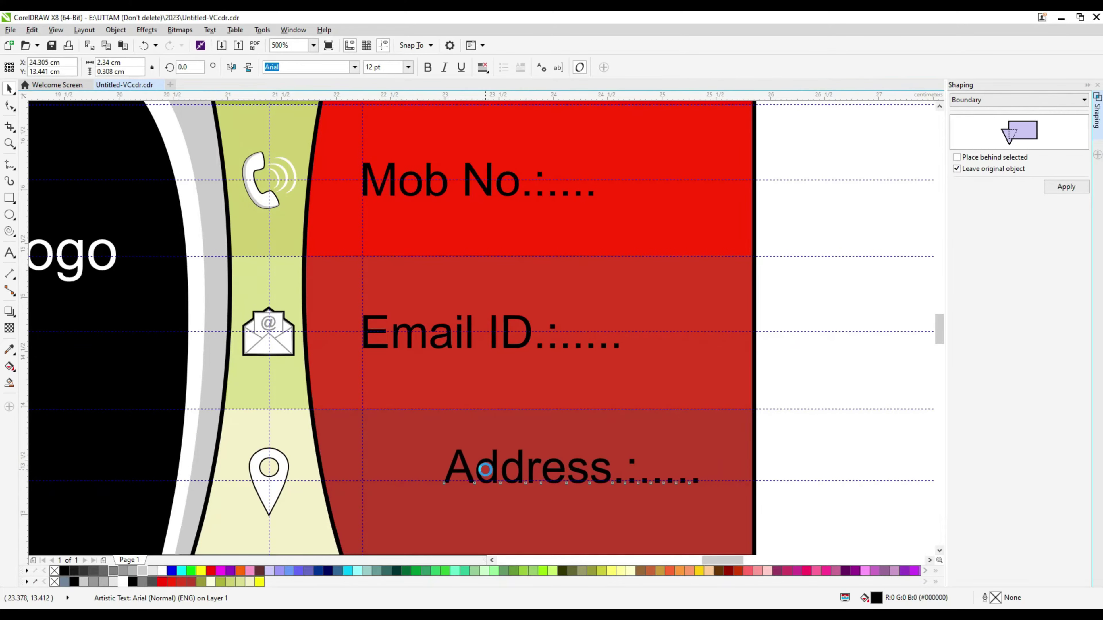
{"action": "key", "text": "Left"}
{"action": "key", "text": "Left"}
{"action": "key", "text": "Left"}
{"action": "key", "text": "Left"}
{"action": "key", "text": "Left"}
{"action": "key", "text": "Left"}
{"action": "scroll", "coordinate": [536, 467], "scroll_direction": "up", "scroll_amount": 1}
{"action": "key", "text": "Left"}
{"action": "key", "text": "Left"}
{"action": "key", "text": "Left"}
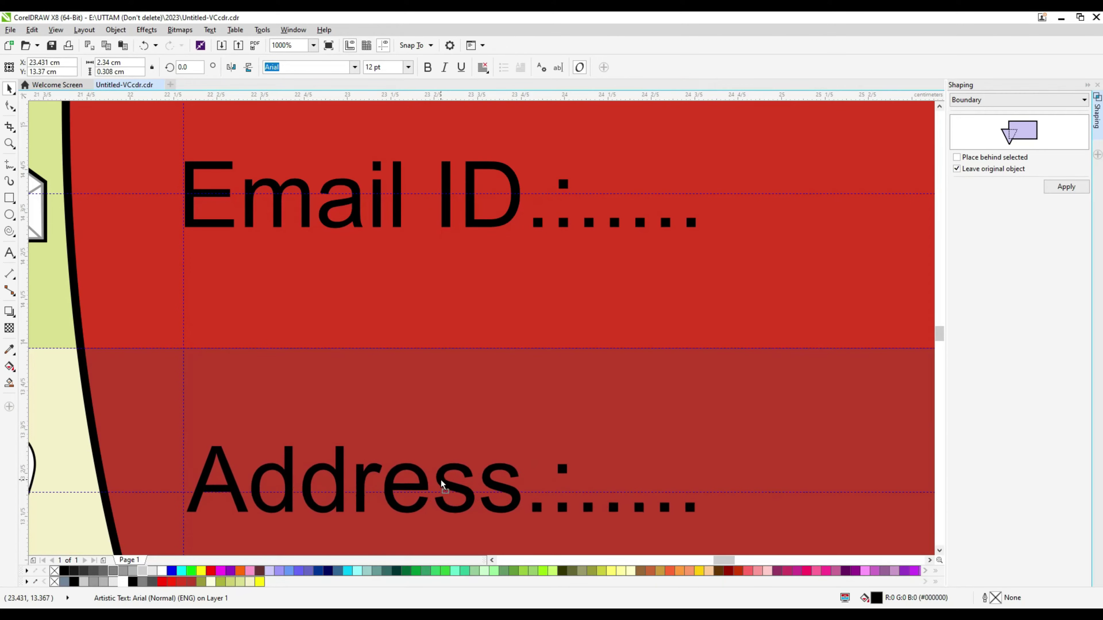
{"action": "key", "text": "Down"}
{"action": "key", "text": "Down"}
{"action": "key", "text": "Down"}
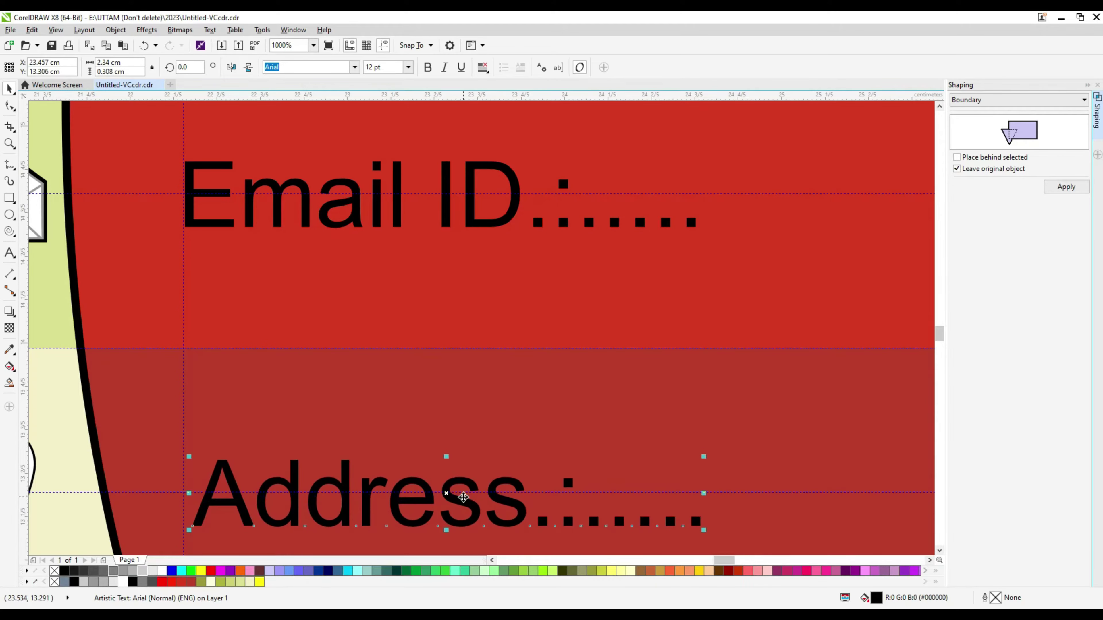
{"action": "scroll", "coordinate": [463, 495], "scroll_direction": "down", "scroll_amount": 1}
{"action": "scroll", "coordinate": [456, 382], "scroll_direction": "down", "scroll_amount": 1}
Move the vertical guide marking where the contact lines should end.
{"action": "left_click_drag", "start_coordinate": [590, 438], "coordinate": [554, 444]}
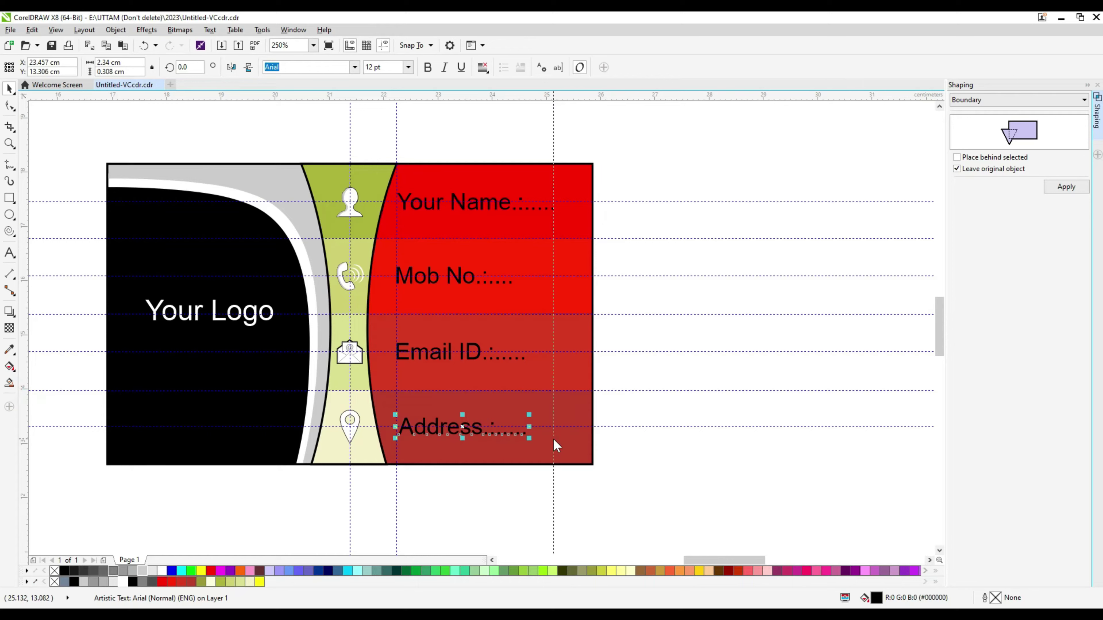
{"action": "left_click", "coordinate": [11, 259]}
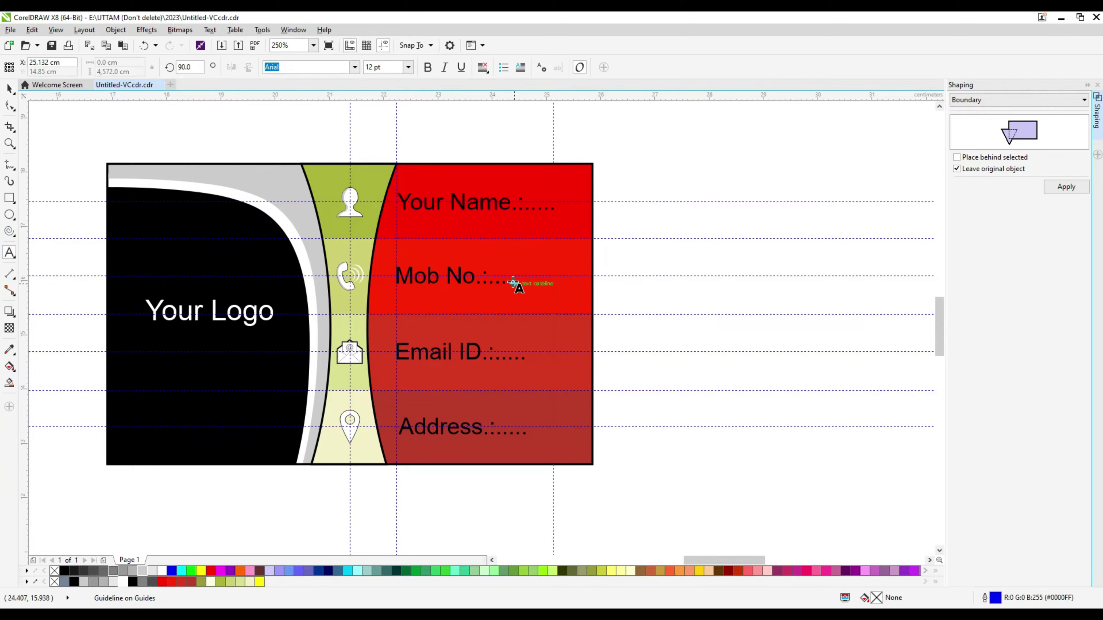
{"action": "scroll", "coordinate": [514, 284], "scroll_direction": "up", "scroll_amount": 1}
{"action": "left_click", "coordinate": [514, 284]}
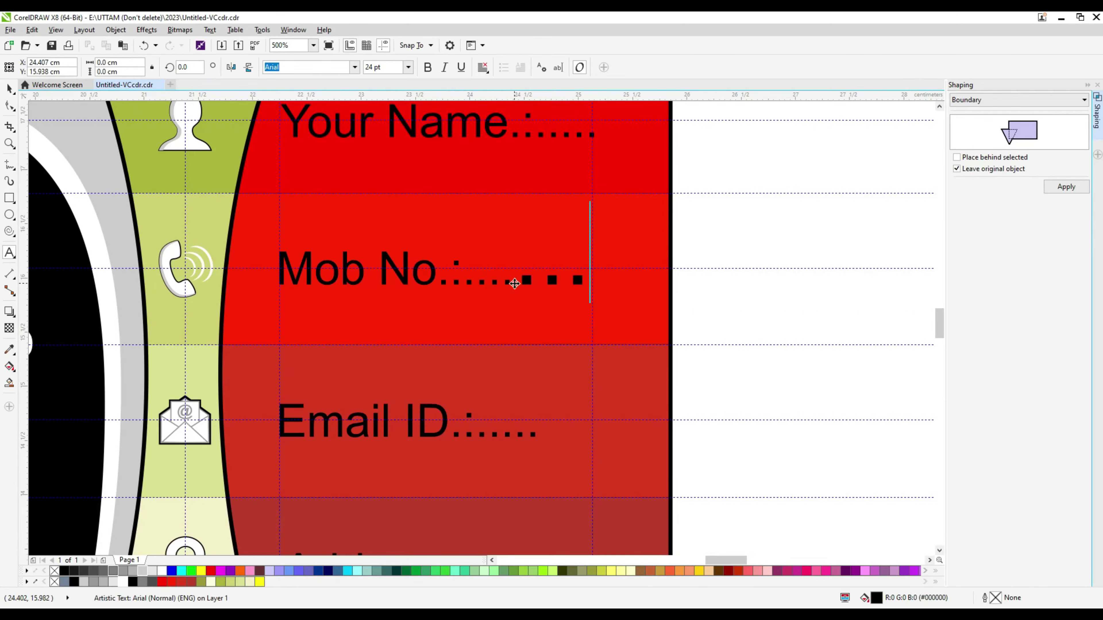
{"action": "key", "text": "Escape"}
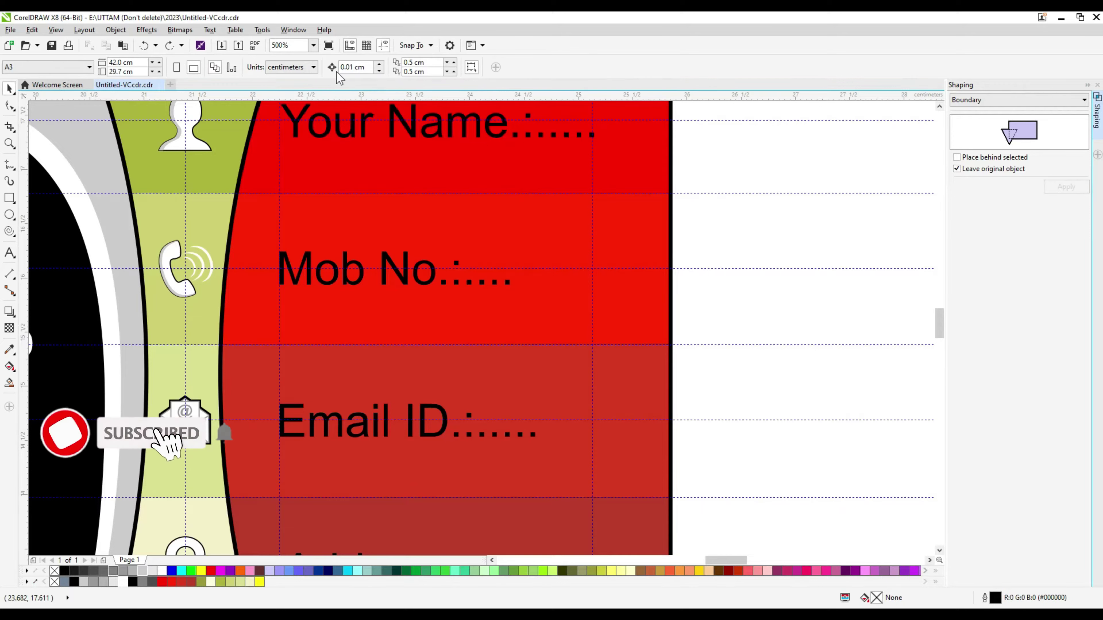
{"action": "key", "text": "F8"}
Extend Mob No. with five extra dots and Address with two, out to the guide.
{"action": "left_click", "coordinate": [718, 251]}
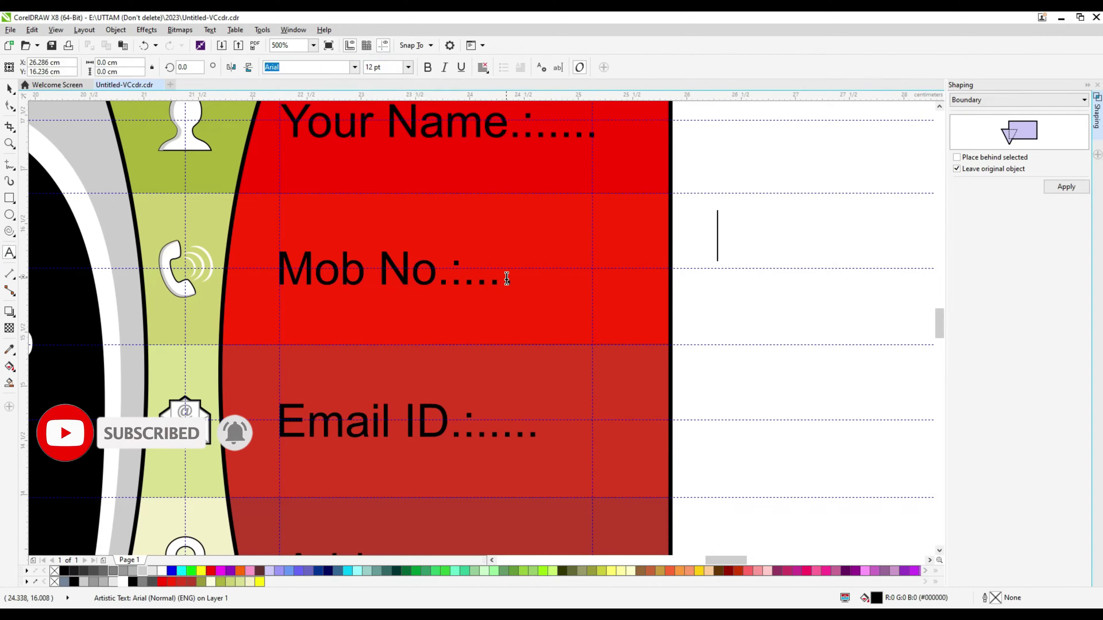
{"action": "left_click", "coordinate": [513, 285]}
{"action": "type", "text": "...."}
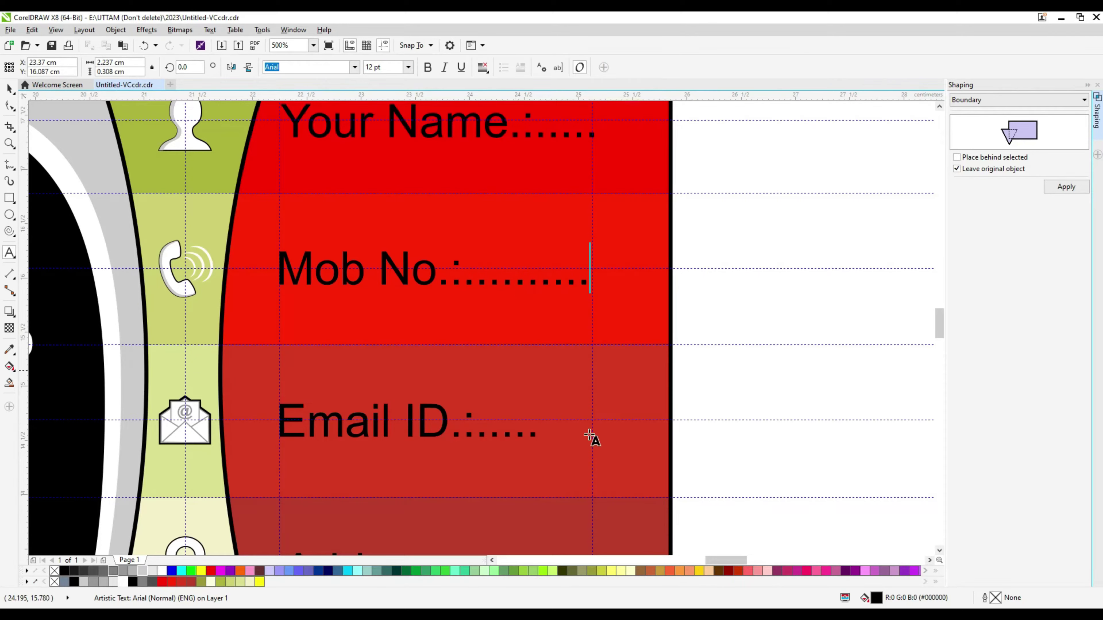
{"action": "type", "text": "..."}
{"action": "scroll", "coordinate": [542, 449], "scroll_direction": "down", "scroll_amount": 3}
{"action": "scroll", "coordinate": [539, 441], "scroll_direction": "up", "scroll_amount": 3}
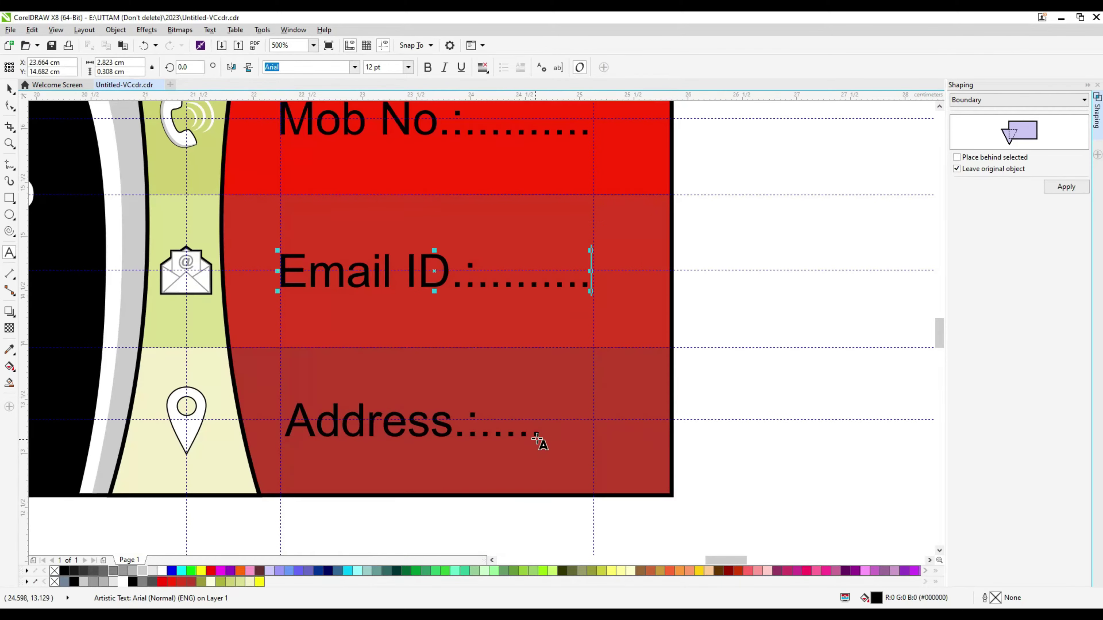
{"action": "left_click", "coordinate": [538, 435]}
{"action": "type", "text": "..."}
{"action": "scroll", "coordinate": [547, 451], "scroll_direction": "down", "scroll_amount": 2}
{"action": "scroll", "coordinate": [483, 342], "scroll_direction": "down", "scroll_amount": 4}
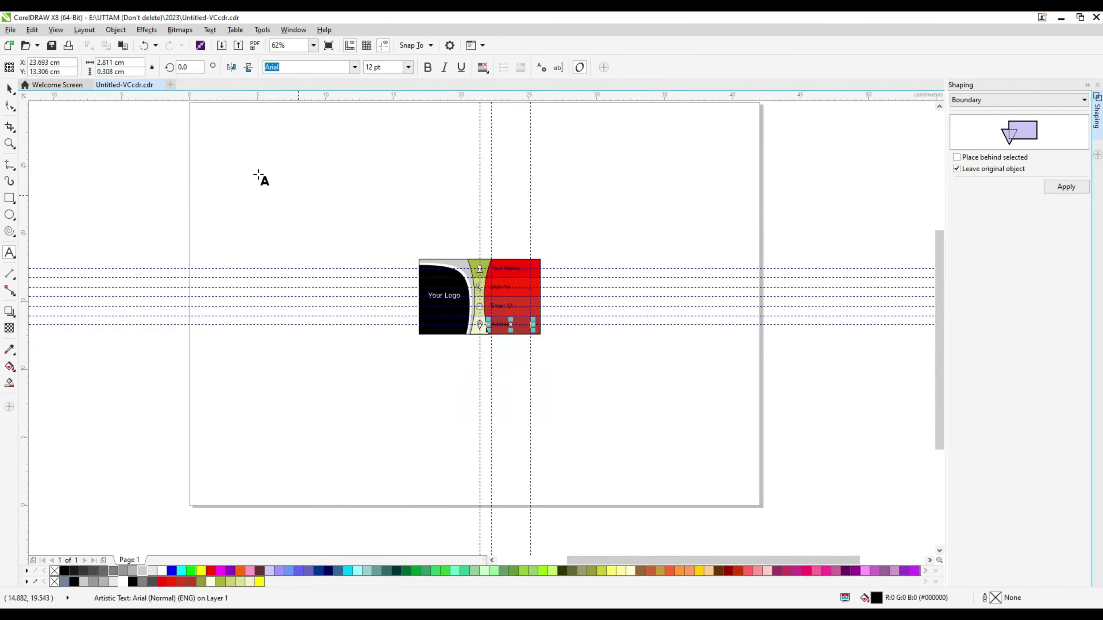
Make the four contact labels white and bold.
{"action": "left_click", "coordinate": [583, 217]}
{"action": "scroll", "coordinate": [586, 226], "scroll_direction": "up", "scroll_amount": 2}
{"action": "left_click_drag", "start_coordinate": [476, 382], "coordinate": [476, 381]}
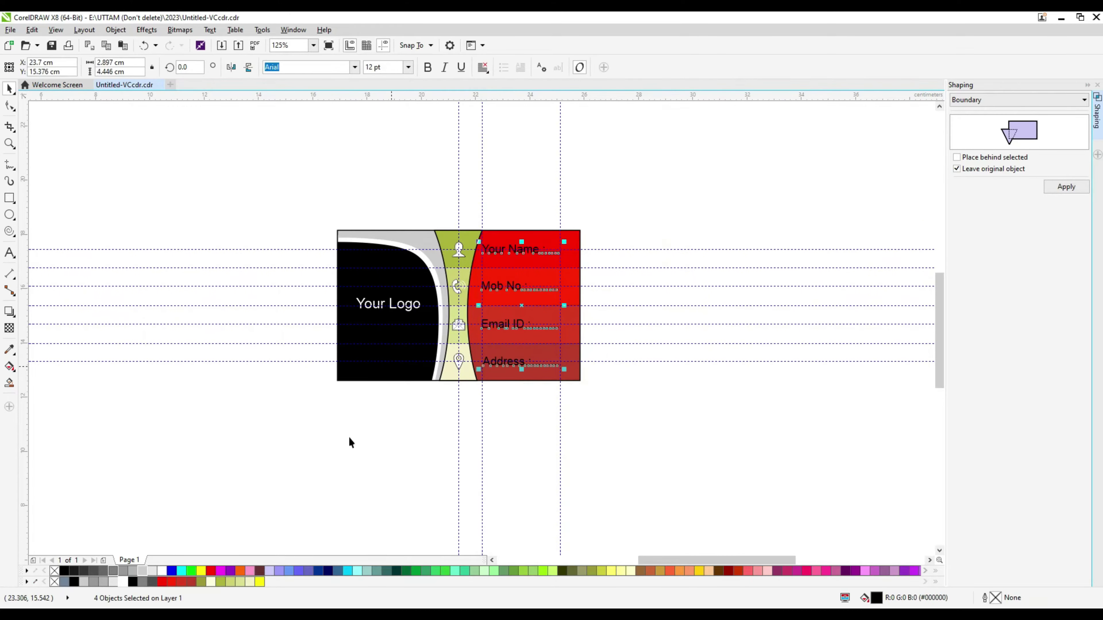
{"action": "left_click", "coordinate": [211, 582]}
{"action": "left_click", "coordinate": [427, 67]}
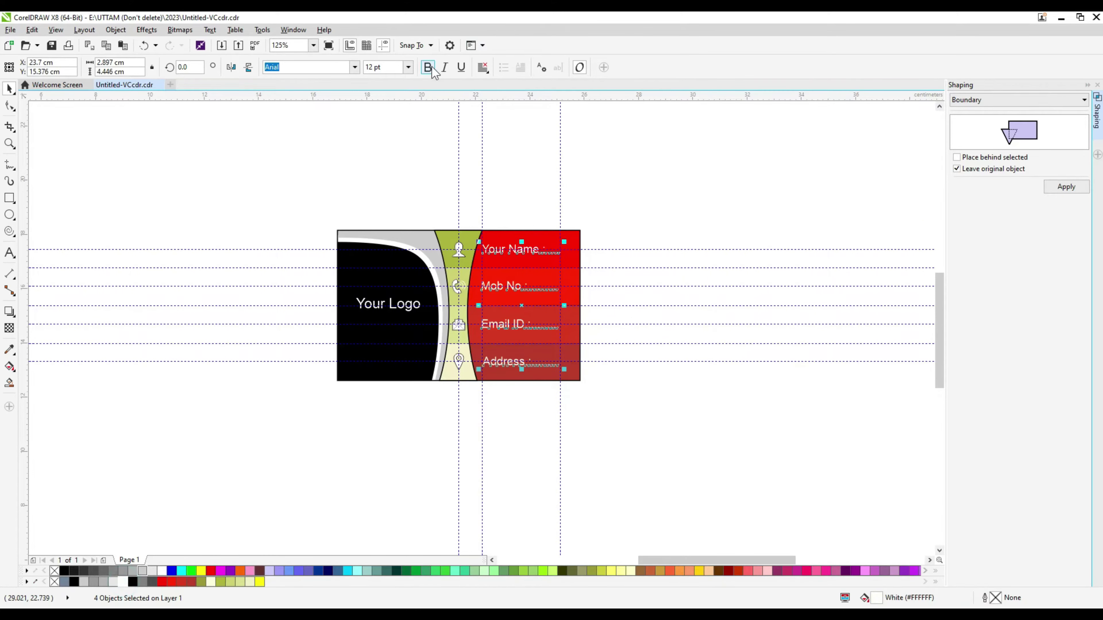
Make the 'Your Logo' text bold.
{"action": "scroll", "coordinate": [463, 273], "scroll_direction": "up", "scroll_amount": 2}
{"action": "left_click", "coordinate": [303, 329]}
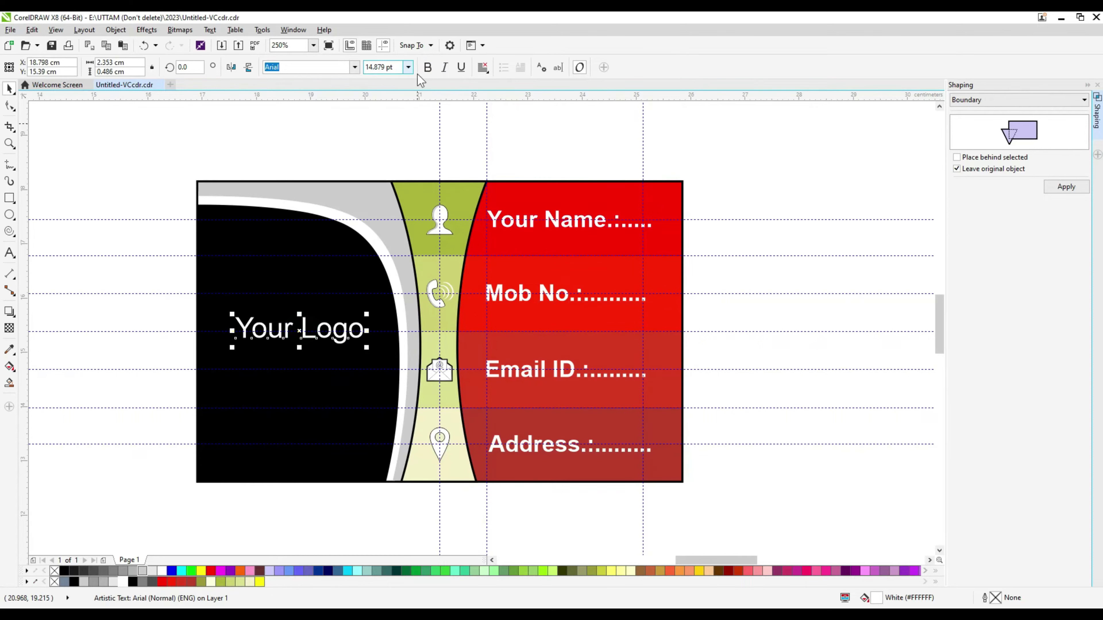
{"action": "left_click", "coordinate": [428, 67]}
{"action": "left_click", "coordinate": [701, 153]}
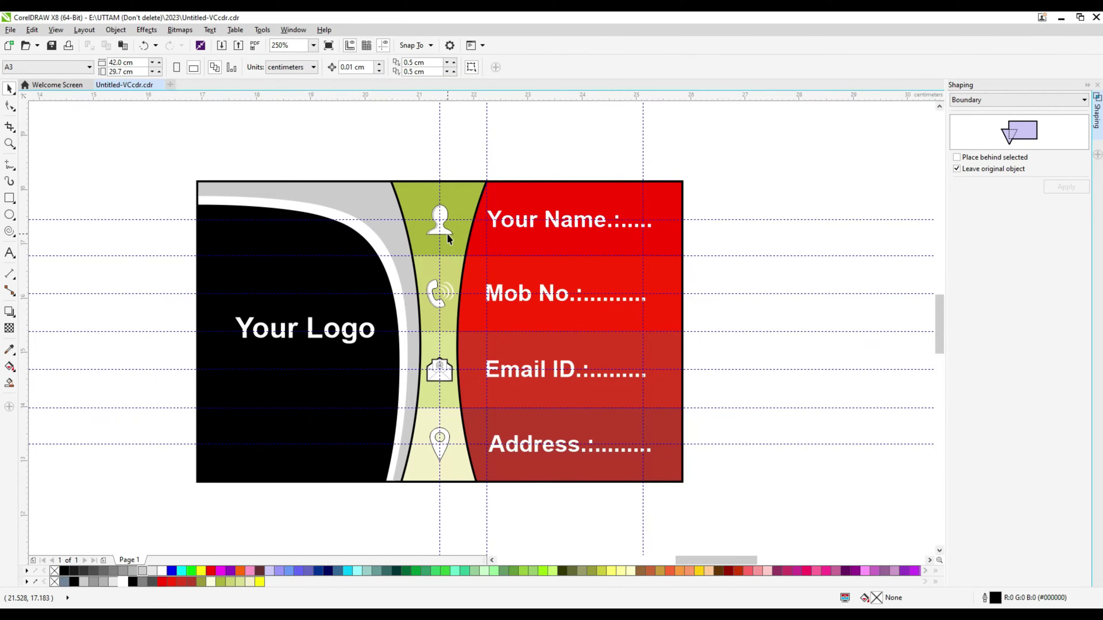
Zoom in on the icon column and inspect the person icon's grey shadow and white shape.
{"action": "scroll", "coordinate": [454, 350], "scroll_direction": "down", "scroll_amount": 2}
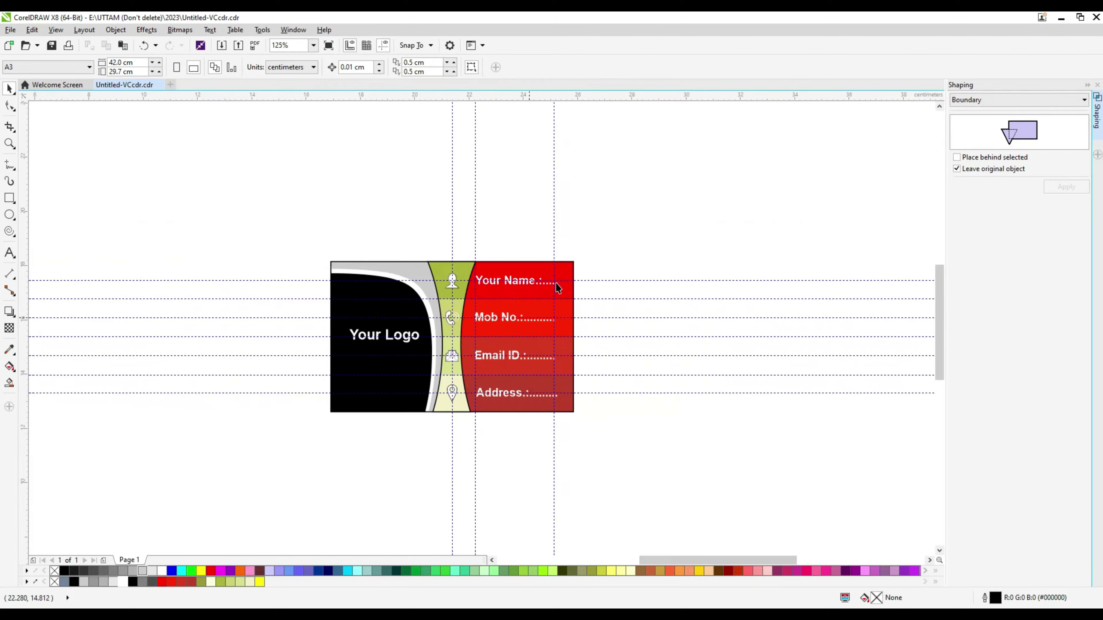
{"action": "scroll", "coordinate": [467, 380], "scroll_direction": "up", "scroll_amount": 2}
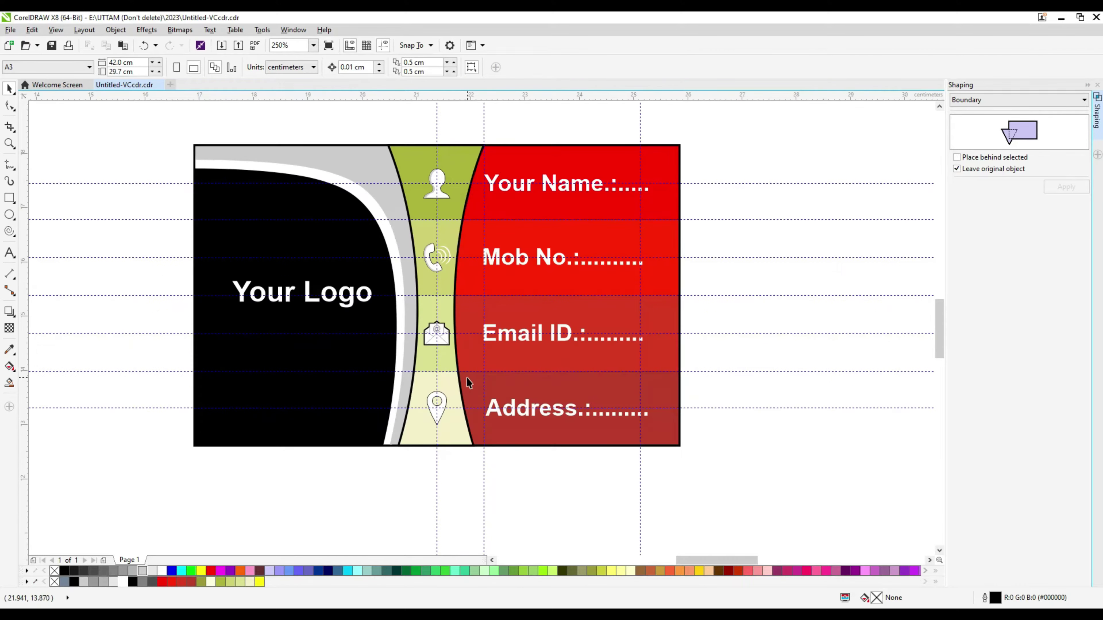
{"action": "scroll", "coordinate": [437, 189], "scroll_direction": "up", "scroll_amount": 1}
{"action": "scroll", "coordinate": [454, 201], "scroll_direction": "up", "scroll_amount": 1}
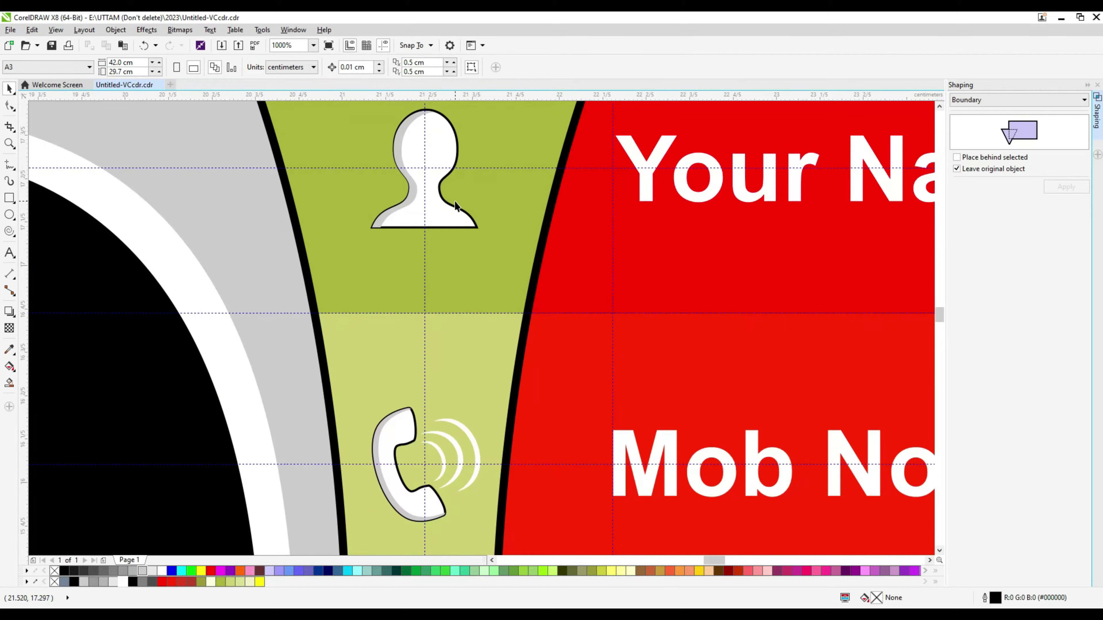
{"action": "scroll", "coordinate": [425, 235], "scroll_direction": "down", "scroll_amount": 1}
{"action": "scroll", "coordinate": [391, 234], "scroll_direction": "up", "scroll_amount": 2}
{"action": "scroll", "coordinate": [367, 240], "scroll_direction": "up", "scroll_amount": 2}
{"action": "left_click", "coordinate": [364, 237]}
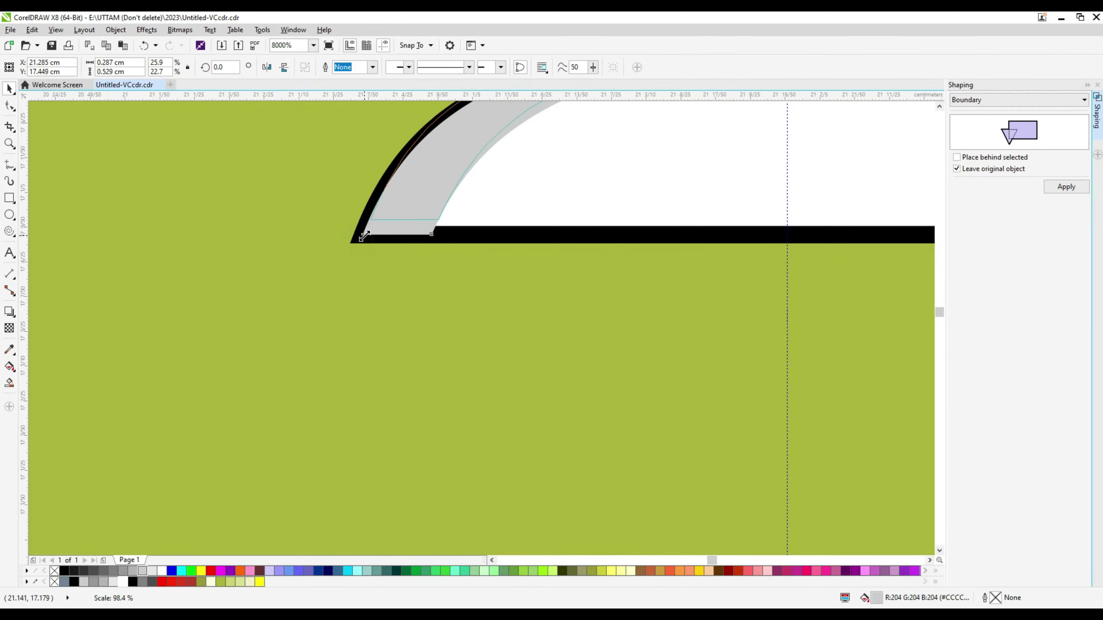
{"action": "scroll", "coordinate": [364, 240], "scroll_direction": "down", "scroll_amount": 2}
{"action": "scroll", "coordinate": [329, 271], "scroll_direction": "down", "scroll_amount": 1}
{"action": "scroll", "coordinate": [390, 259], "scroll_direction": "up", "scroll_amount": 1}
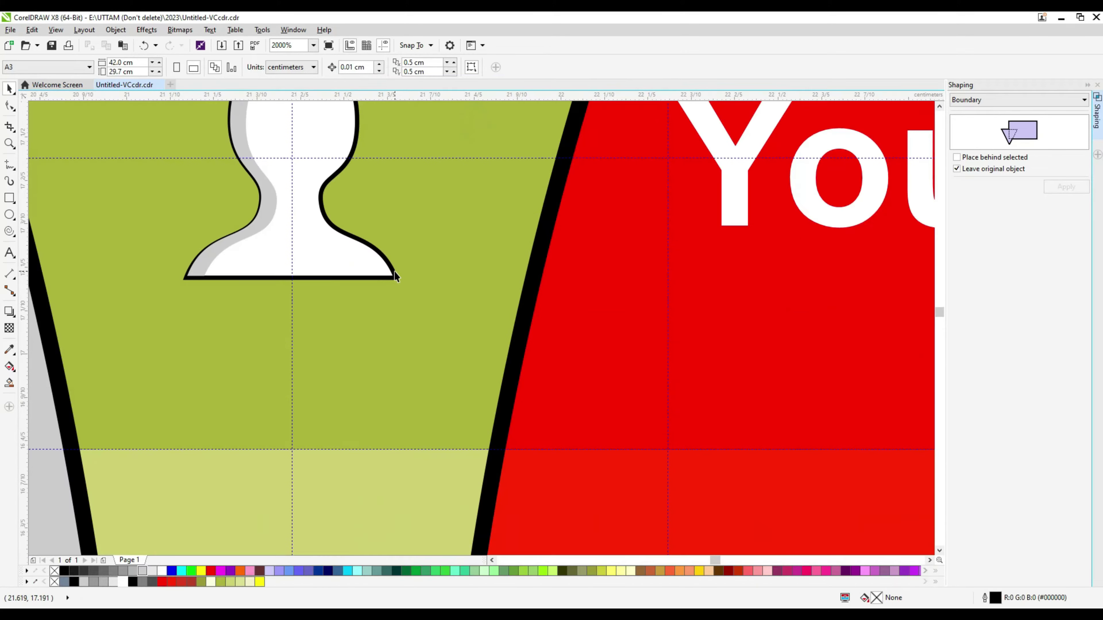
{"action": "left_click", "coordinate": [364, 262]}
{"action": "scroll", "coordinate": [364, 262], "scroll_direction": "down", "scroll_amount": 2}
{"action": "scroll", "coordinate": [376, 213], "scroll_direction": "down", "scroll_amount": 2}
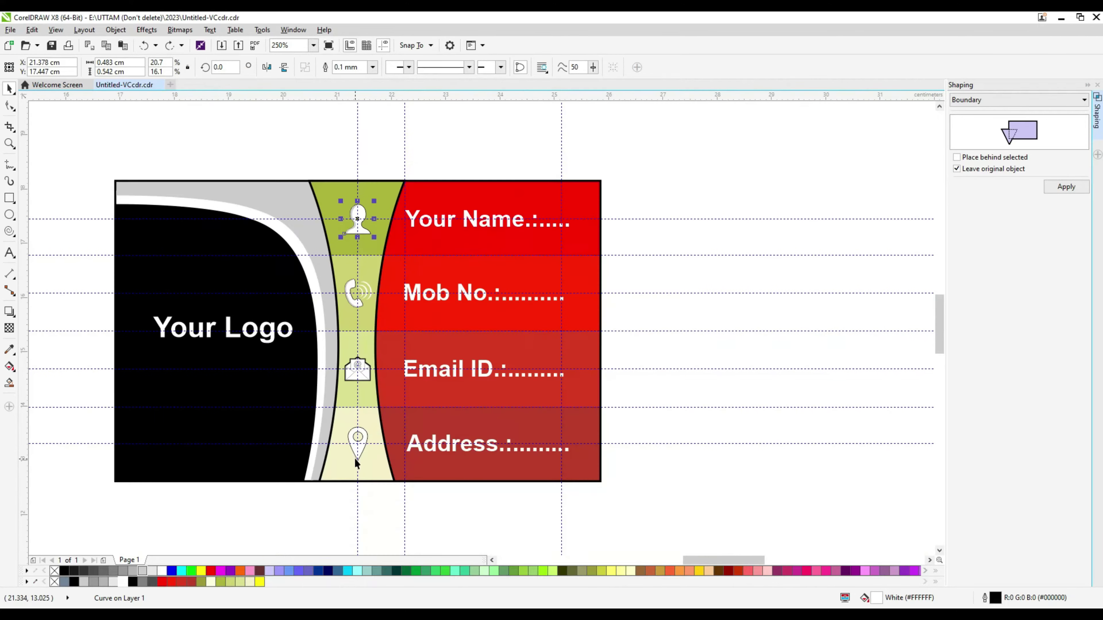
{"action": "scroll", "coordinate": [365, 435], "scroll_direction": "up", "scroll_amount": 2}
Scale the location pin icon down to about 78% in two corner-handle drags.
{"action": "left_click", "coordinate": [364, 447]}
{"action": "scroll", "coordinate": [364, 435], "scroll_direction": "up", "scroll_amount": 2}
{"action": "left_click_drag", "start_coordinate": [451, 280], "coordinate": [376, 419]}
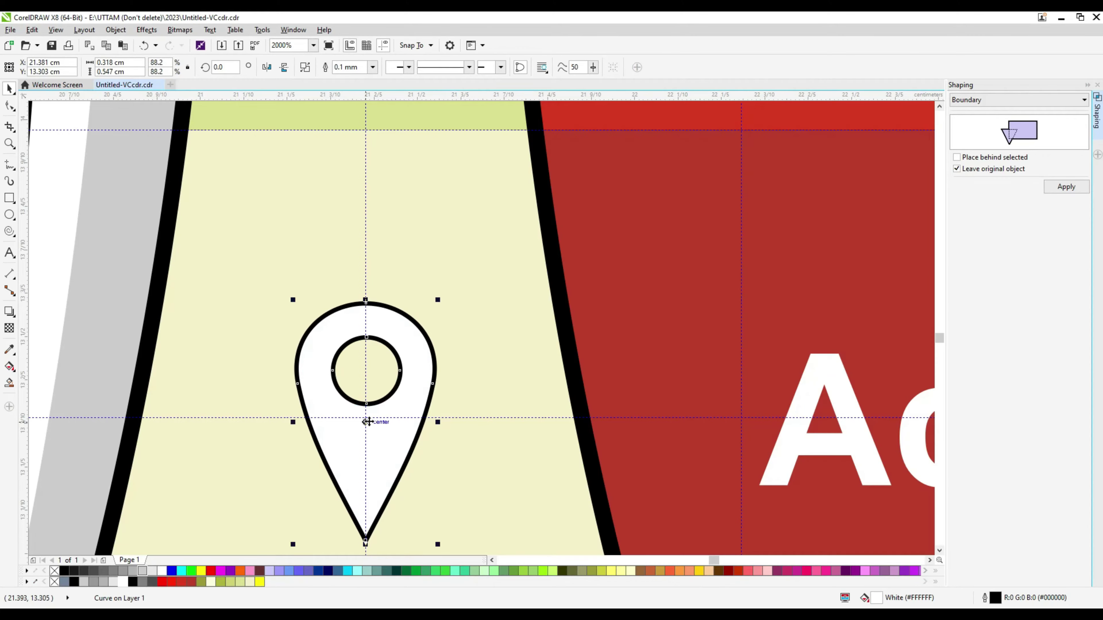
{"action": "scroll", "coordinate": [376, 419], "scroll_direction": "down", "scroll_amount": 2}
{"action": "scroll", "coordinate": [402, 375], "scroll_direction": "up", "scroll_amount": 1}
{"action": "left_click_drag", "start_coordinate": [406, 307], "coordinate": [401, 324]}
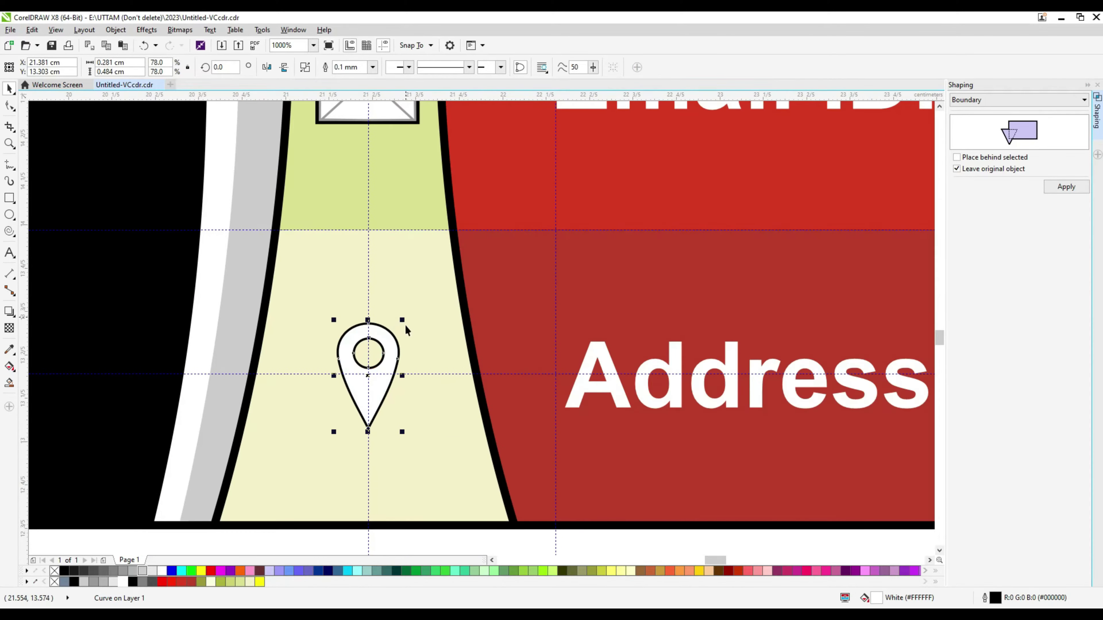
{"action": "scroll", "coordinate": [409, 368], "scroll_direction": "down", "scroll_amount": 2}
{"action": "left_click", "coordinate": [678, 332]}
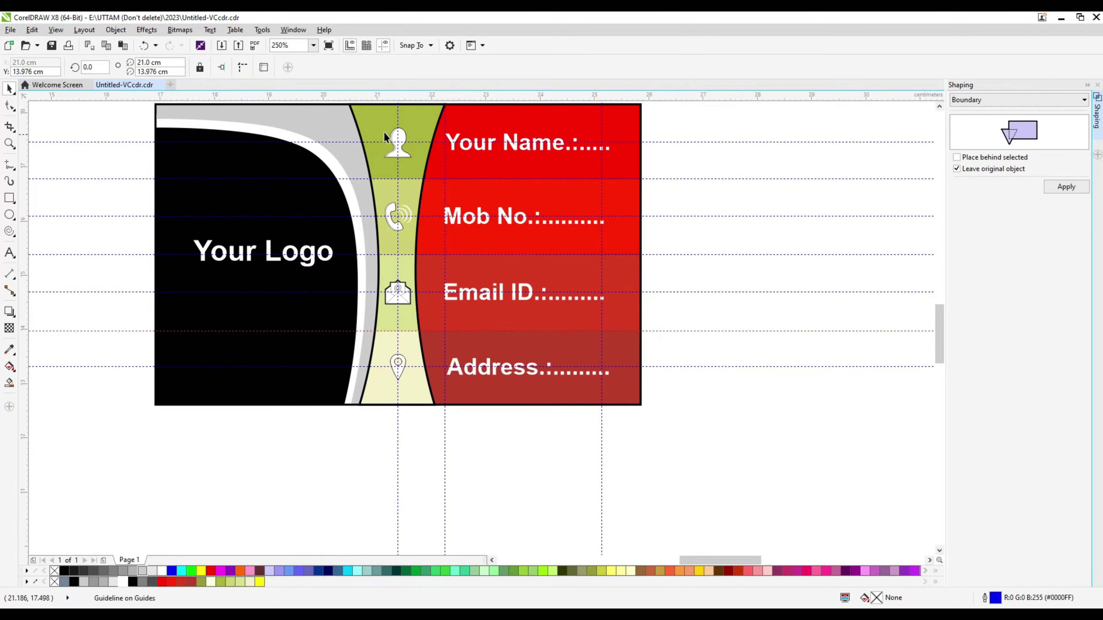
Check the 'Your Name' line's dotted leader against the other three contact lines.
{"action": "left_click", "coordinate": [609, 150]}
{"action": "scroll", "coordinate": [610, 150], "scroll_direction": "up", "scroll_amount": 1}
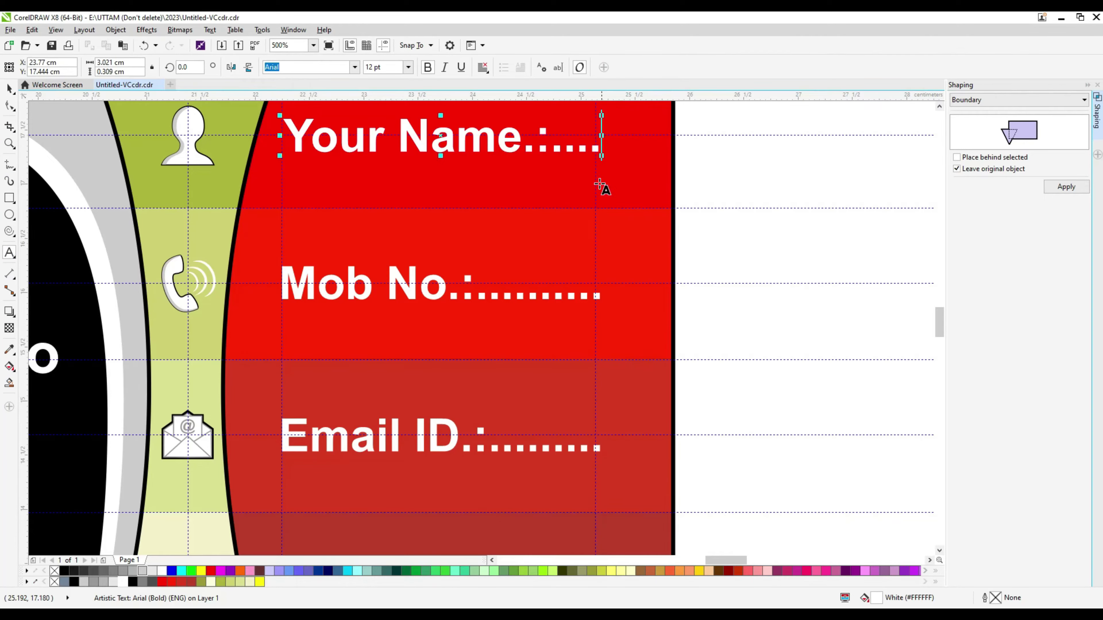
{"action": "scroll", "coordinate": [487, 240], "scroll_direction": "down", "scroll_amount": 1}
{"action": "left_click", "coordinate": [641, 198]}
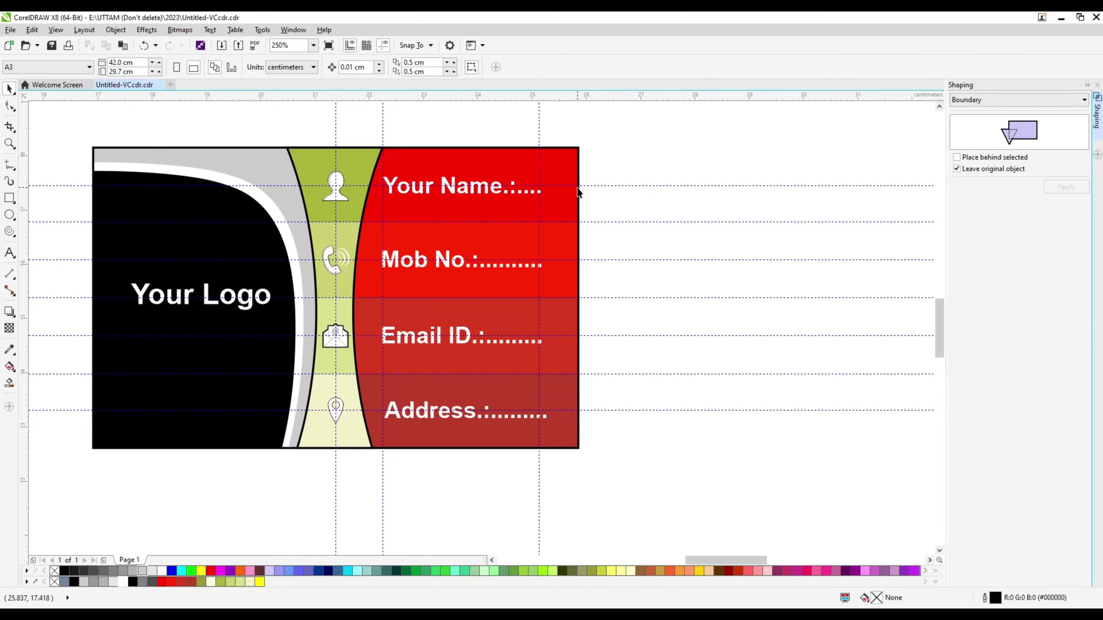
{"action": "scroll", "coordinate": [669, 205], "scroll_direction": "down", "scroll_amount": 1}
{"action": "scroll", "coordinate": [438, 339], "scroll_direction": "up", "scroll_amount": 2}
{"action": "scroll", "coordinate": [438, 340], "scroll_direction": "down", "scroll_amount": 2}
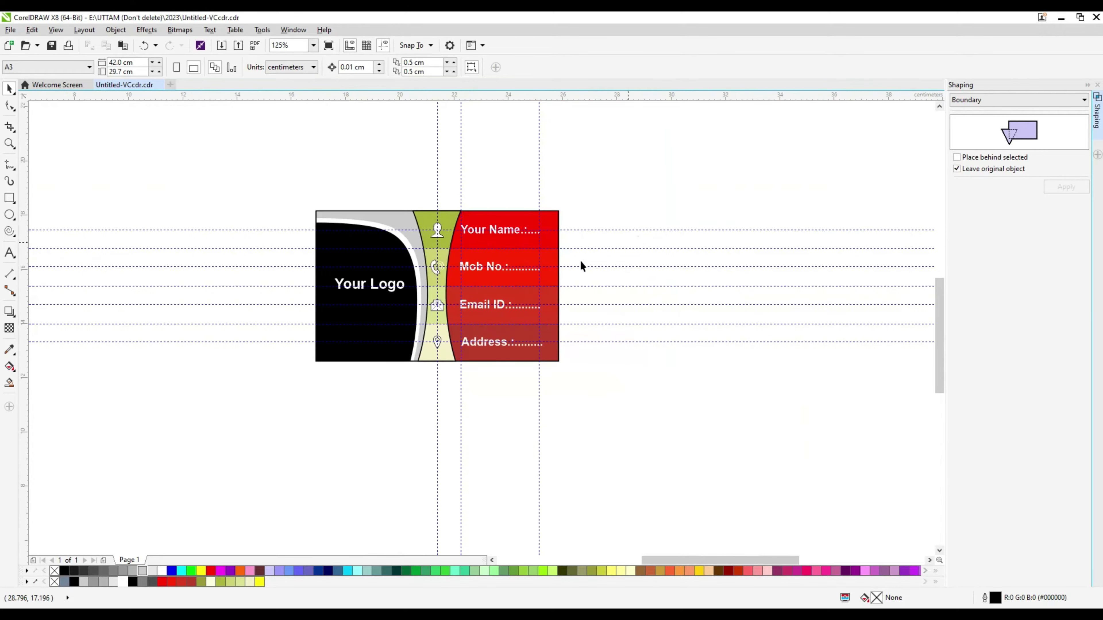
{"action": "scroll", "coordinate": [366, 255], "scroll_direction": "up", "scroll_amount": 1}
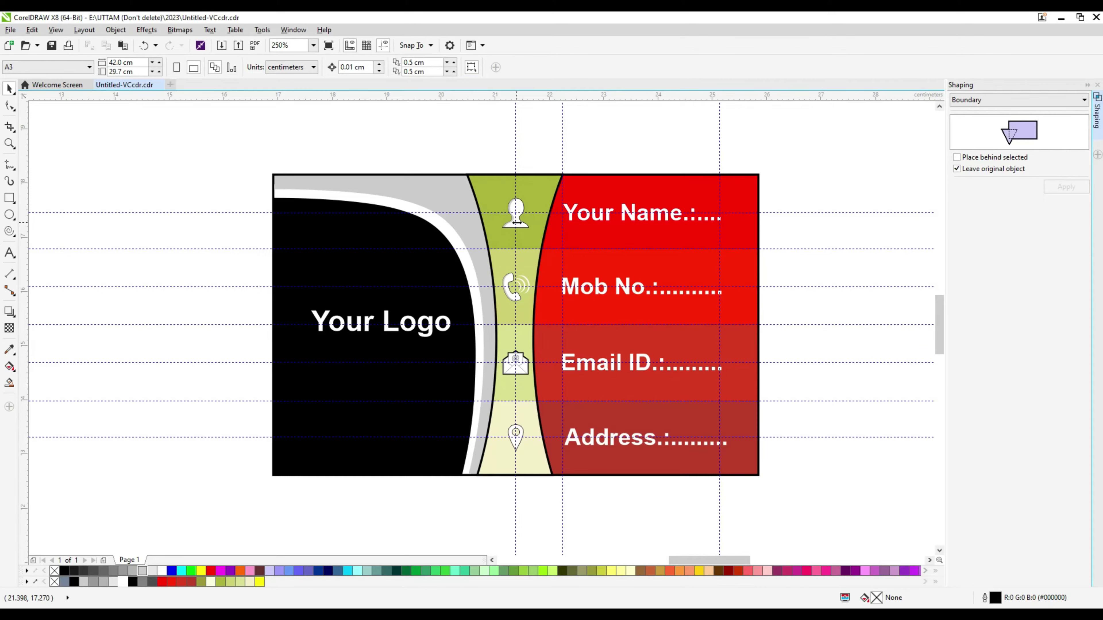
{"action": "scroll", "coordinate": [475, 243], "scroll_direction": "down", "scroll_amount": 1}
{"action": "scroll", "coordinate": [543, 222], "scroll_direction": "up", "scroll_amount": 1}
{"action": "scroll", "coordinate": [516, 304], "scroll_direction": "down", "scroll_amount": 1}
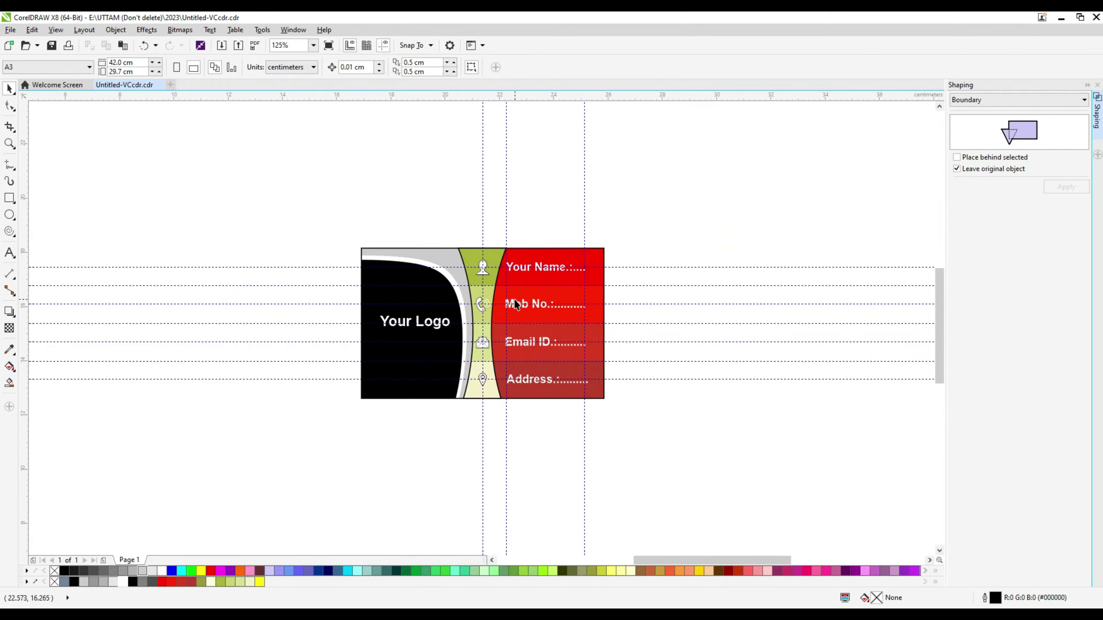
Type a 'Visiting Card' title below the card in A-Space Black Demo font.
{"action": "left_click", "coordinate": [10, 255]}
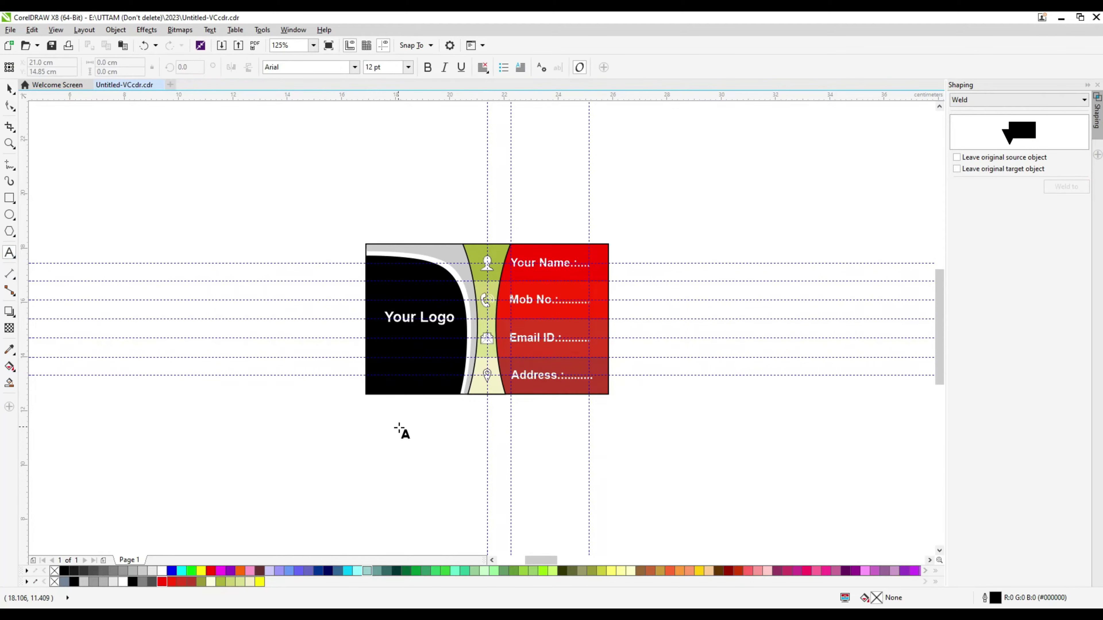
{"action": "left_click", "coordinate": [399, 430]}
{"action": "type", "text": "Visiting Card"}
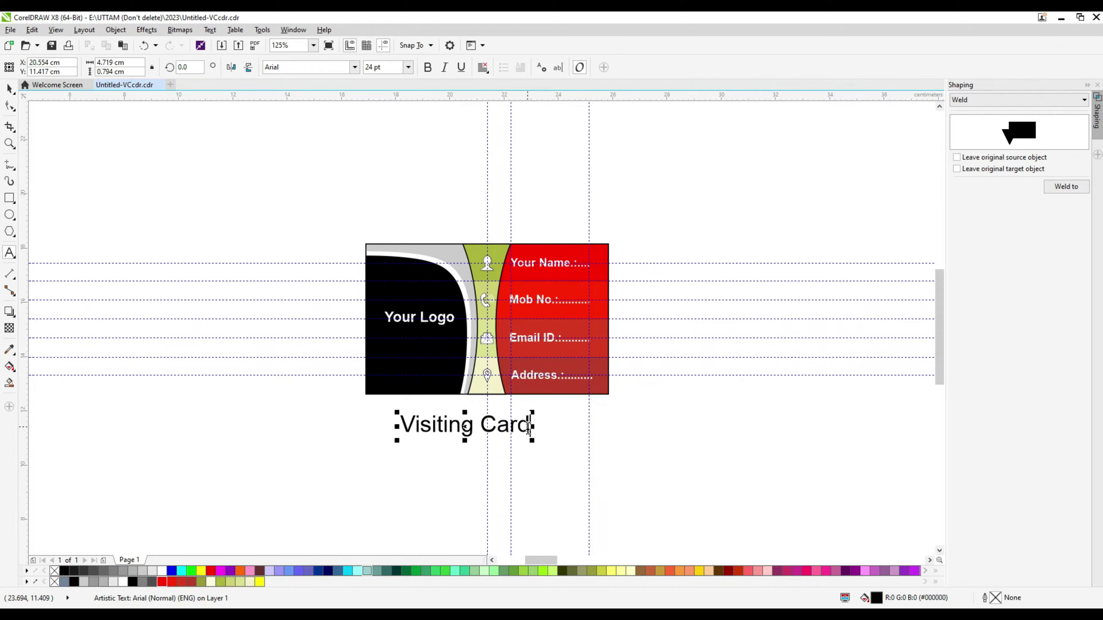
{"action": "key", "text": "ctrl+a"}
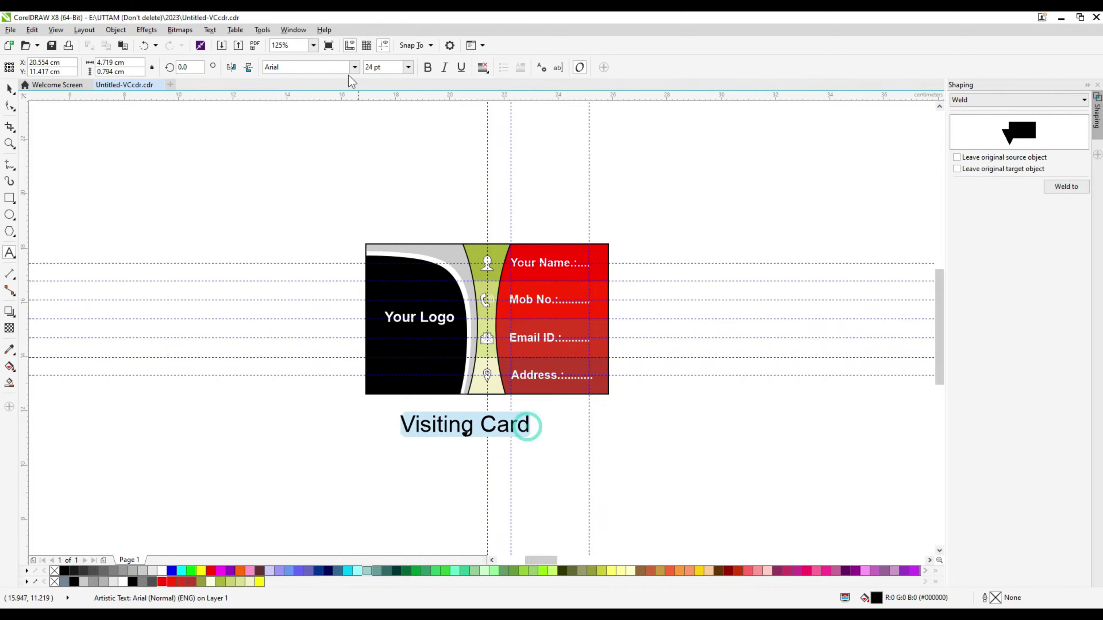
{"action": "left_click", "coordinate": [354, 67]}
{"action": "left_click", "coordinate": [330, 103]}
Make the Visiting Card title narrower and fill it red.
{"action": "left_click", "coordinate": [9, 88]}
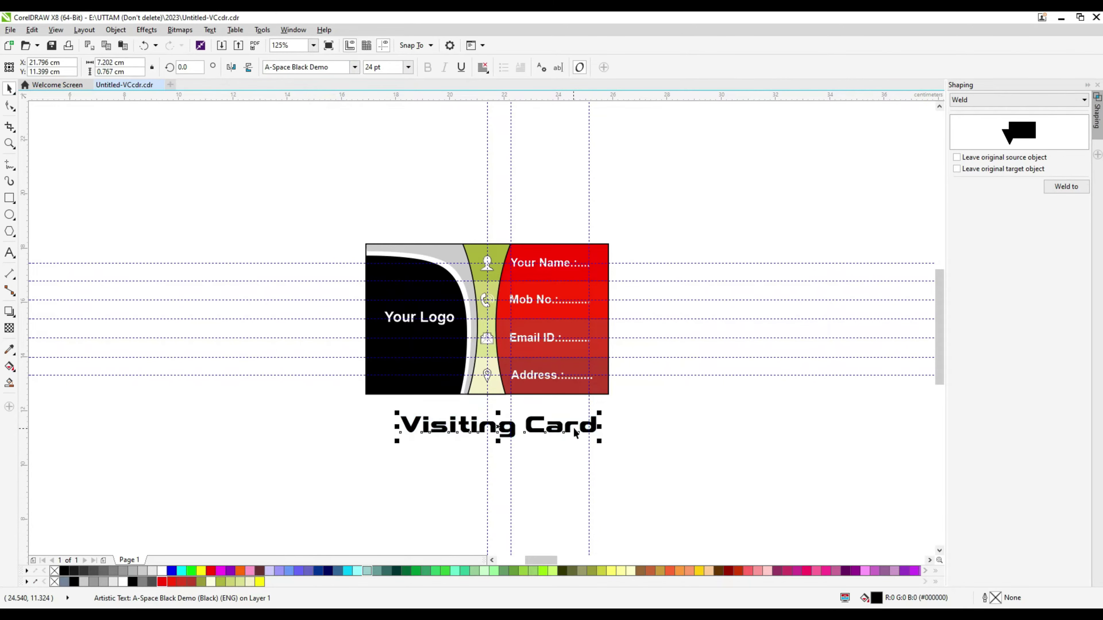
{"action": "scroll", "coordinate": [574, 428], "scroll_direction": "up", "scroll_amount": 2}
{"action": "mouse_move", "coordinate": [623, 426]}
{"action": "left_mouse_down"}
{"action": "mouse_move", "coordinate": [469, 415]}
{"action": "mouse_move", "coordinate": [431, 392]}
{"action": "left_mouse_up"}
{"action": "scroll", "coordinate": [423, 402], "scroll_direction": "up", "scroll_amount": 2}
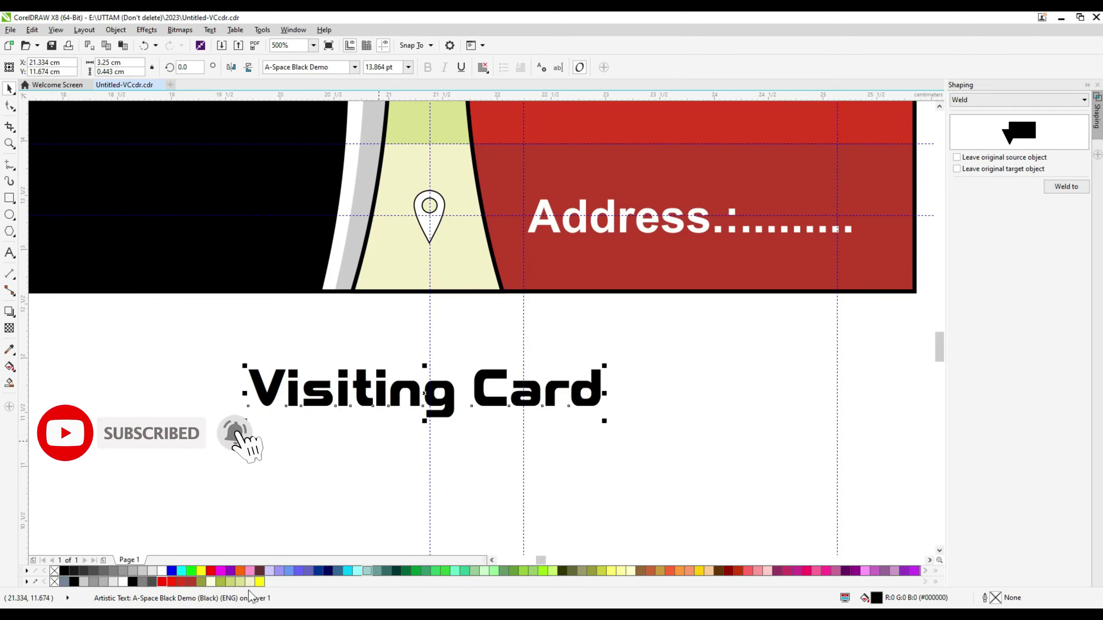
{"action": "left_click", "coordinate": [167, 581]}
{"action": "scroll", "coordinate": [450, 273], "scroll_direction": "down", "scroll_amount": 1}
{"action": "scroll", "coordinate": [436, 225], "scroll_direction": "up", "scroll_amount": 1}
Select the location pin icon in the green contact column.
{"action": "left_click", "coordinate": [443, 264]}
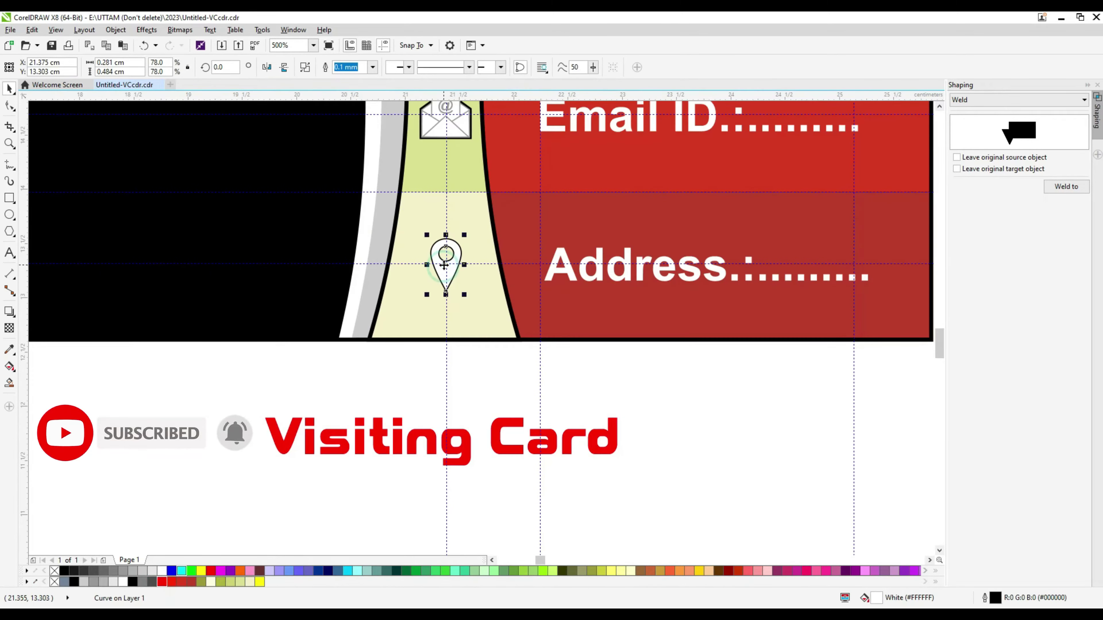
{"action": "scroll", "coordinate": [416, 123], "scroll_direction": "up", "scroll_amount": 2}
{"action": "right_click", "coordinate": [402, 178]}
{"action": "key", "text": "Escape"}
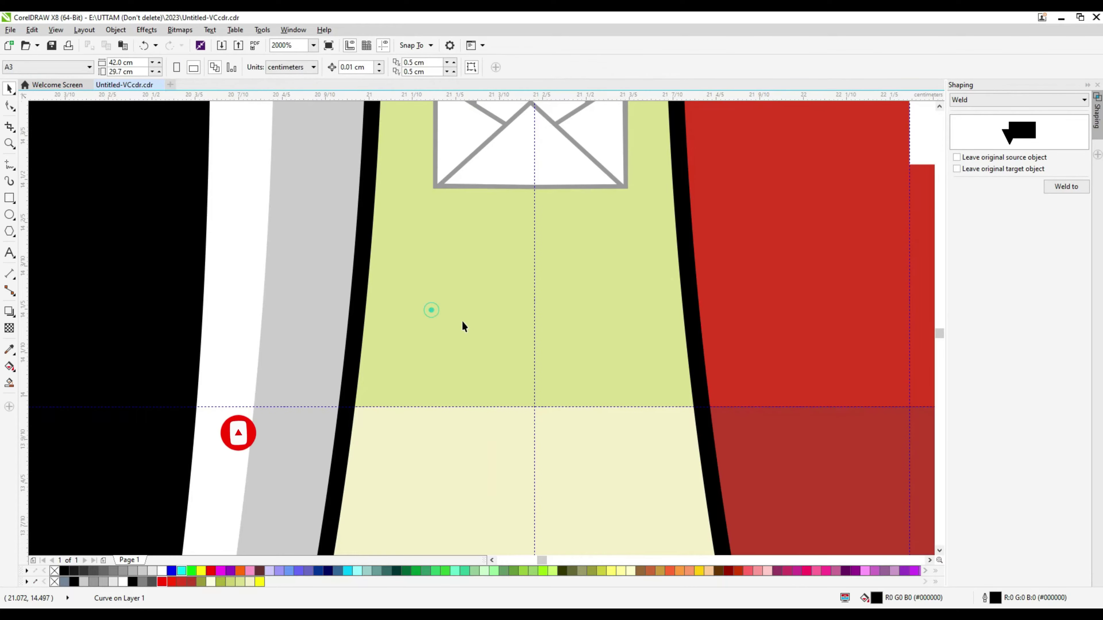
{"action": "scroll", "coordinate": [463, 322], "scroll_direction": "down", "scroll_amount": 2}
{"action": "scroll", "coordinate": [275, 260], "scroll_direction": "down", "scroll_amount": 2}
{"action": "left_click", "coordinate": [378, 266]}
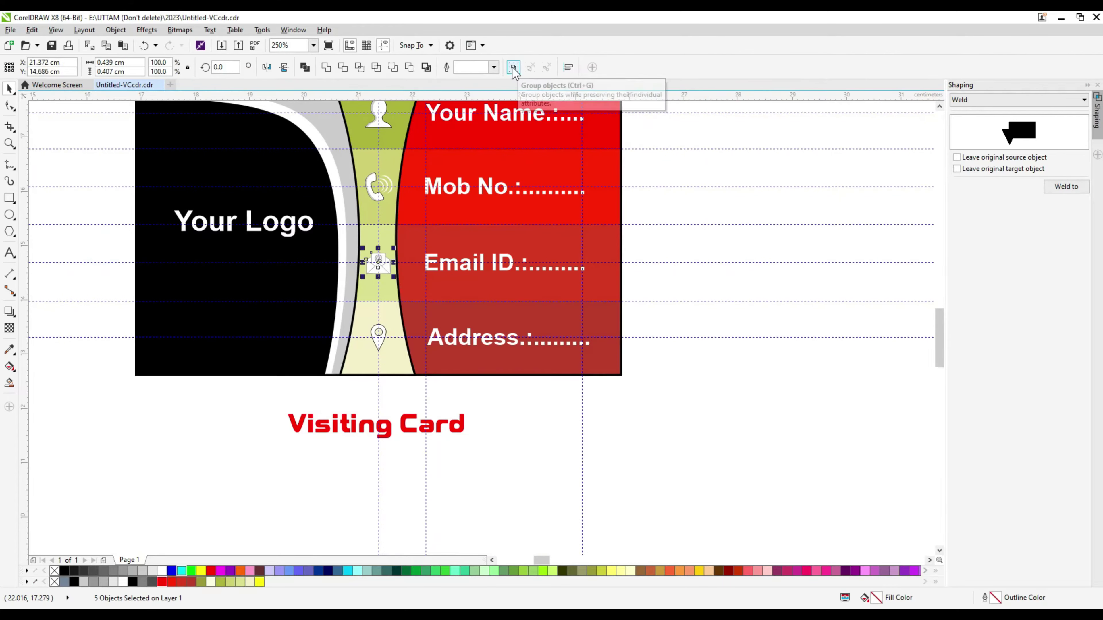
{"action": "left_click", "coordinate": [377, 113]}
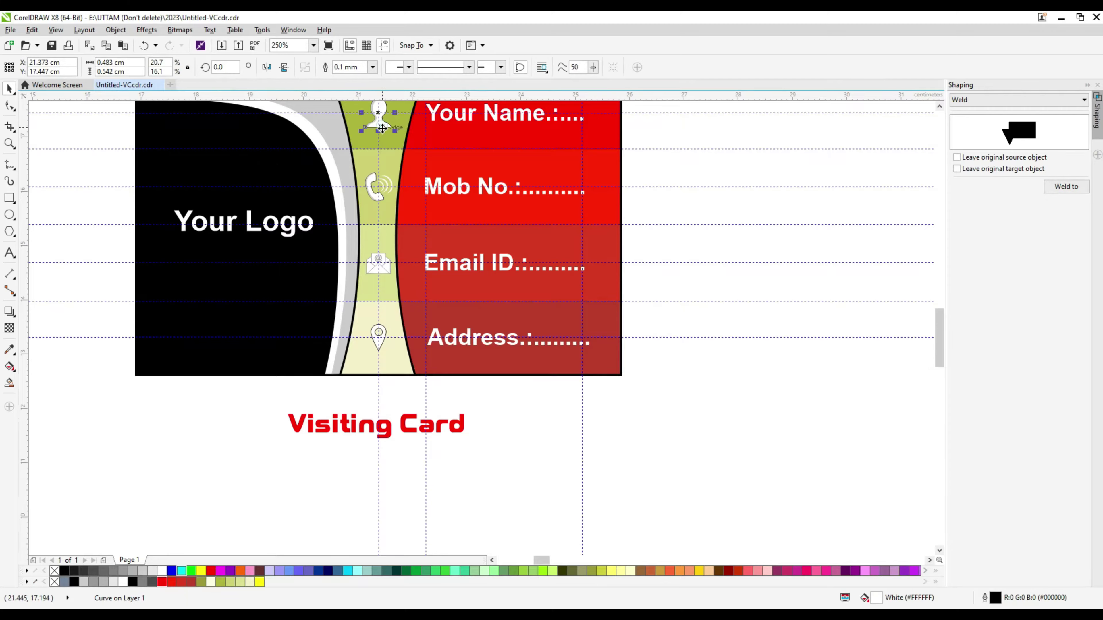
{"action": "scroll", "coordinate": [434, 130], "scroll_direction": "up", "scroll_amount": 3}
{"action": "left_click", "coordinate": [450, 460]}
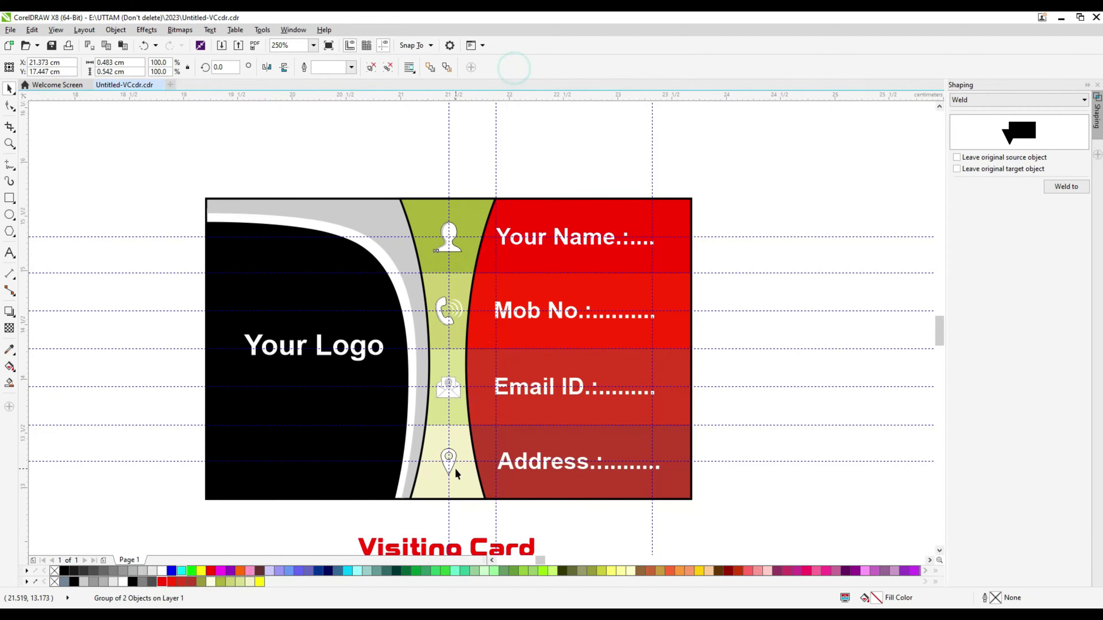
{"action": "scroll", "coordinate": [449, 460], "scroll_direction": "up", "scroll_amount": 2}
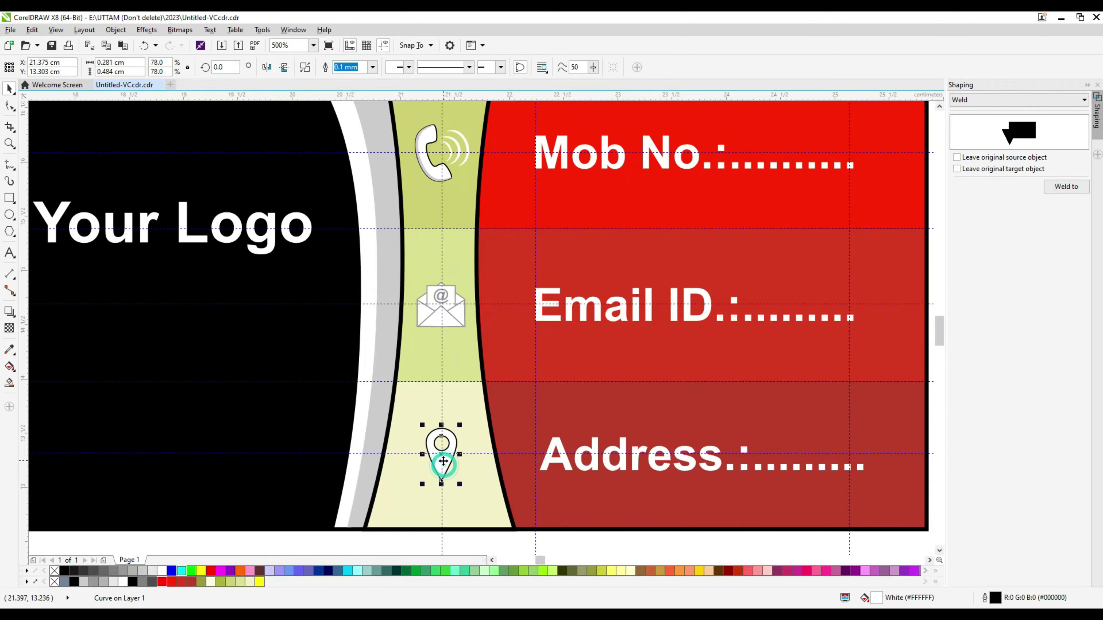
Give the location pin a down-left drop shadow with feathering raised to 30.
{"action": "left_click", "coordinate": [9, 311]}
{"action": "scroll", "coordinate": [425, 454], "scroll_direction": "up", "scroll_amount": 2}
{"action": "mouse_move", "coordinate": [456, 454]}
{"action": "left_mouse_down"}
{"action": "mouse_move", "coordinate": [406, 461]}
{"action": "mouse_move", "coordinate": [415, 483]}
{"action": "left_mouse_up"}
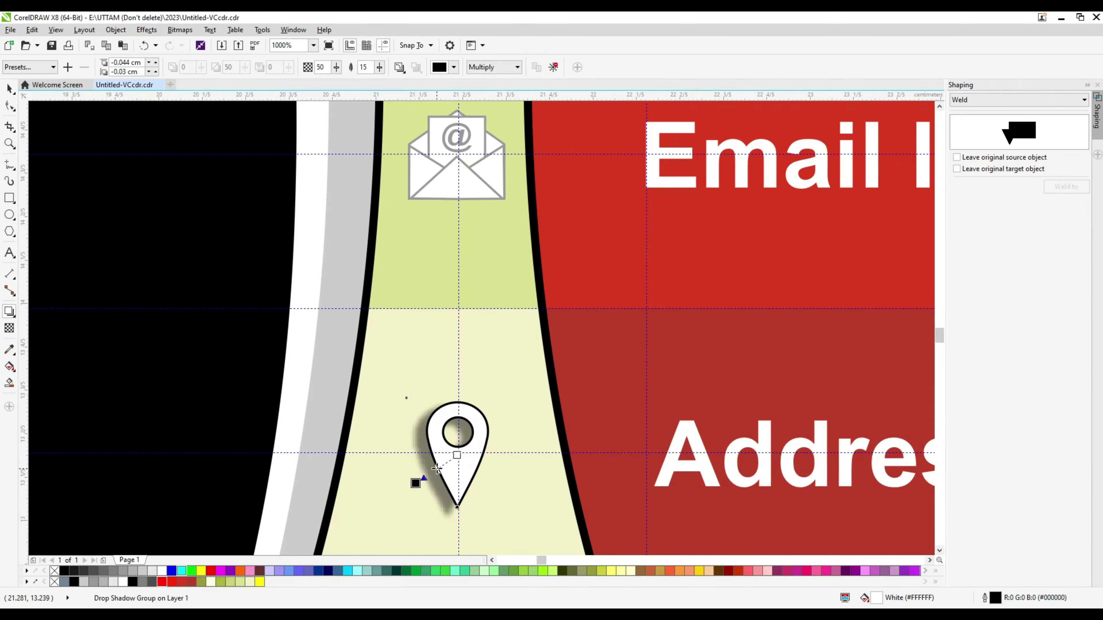
{"action": "left_click", "coordinate": [379, 67]}
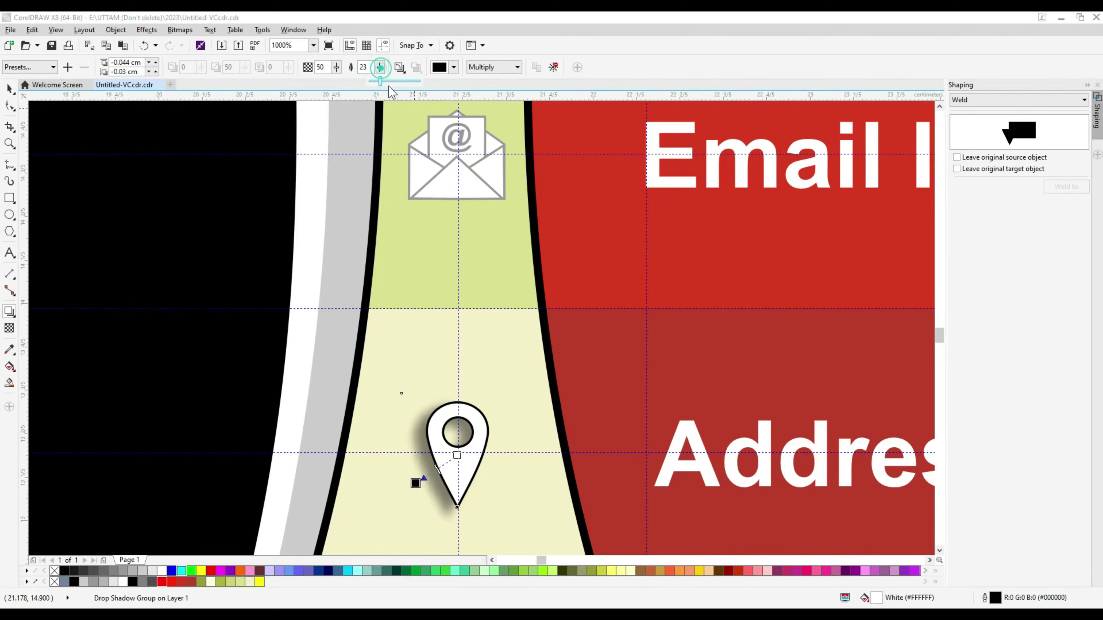
{"action": "left_click", "coordinate": [385, 80]}
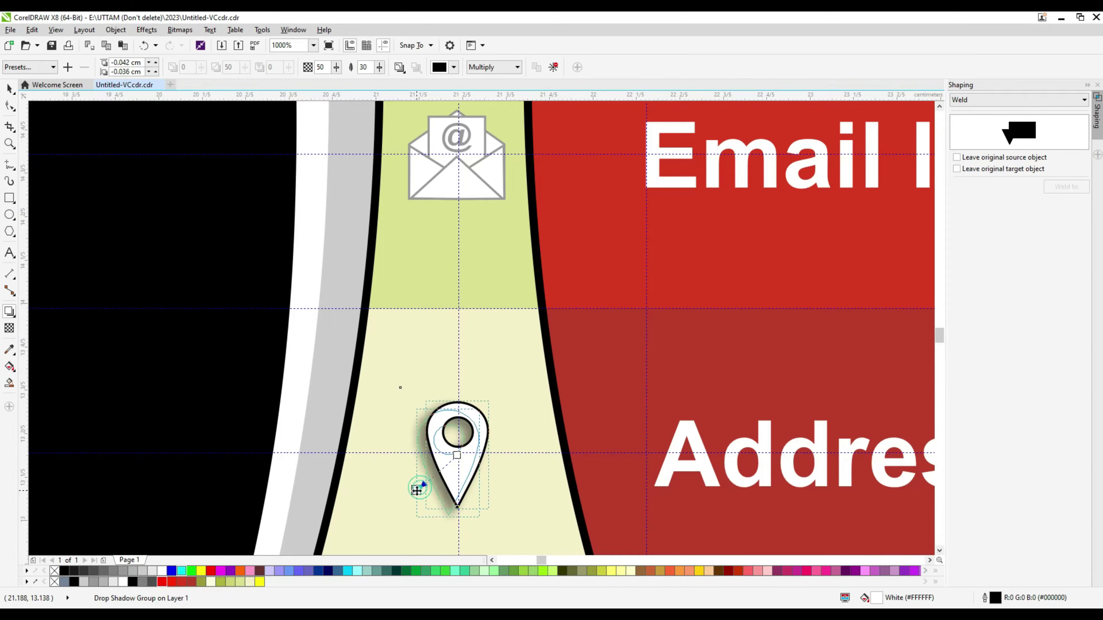
{"action": "scroll", "coordinate": [434, 456], "scroll_direction": "down", "scroll_amount": 4}
{"action": "scroll", "coordinate": [470, 387], "scroll_direction": "up", "scroll_amount": 4}
Add a softly feathered down-left drop shadow to the envelope icon.
{"action": "left_click", "coordinate": [470, 386]}
{"action": "left_click_drag", "start_coordinate": [470, 387], "coordinate": [434, 411]}
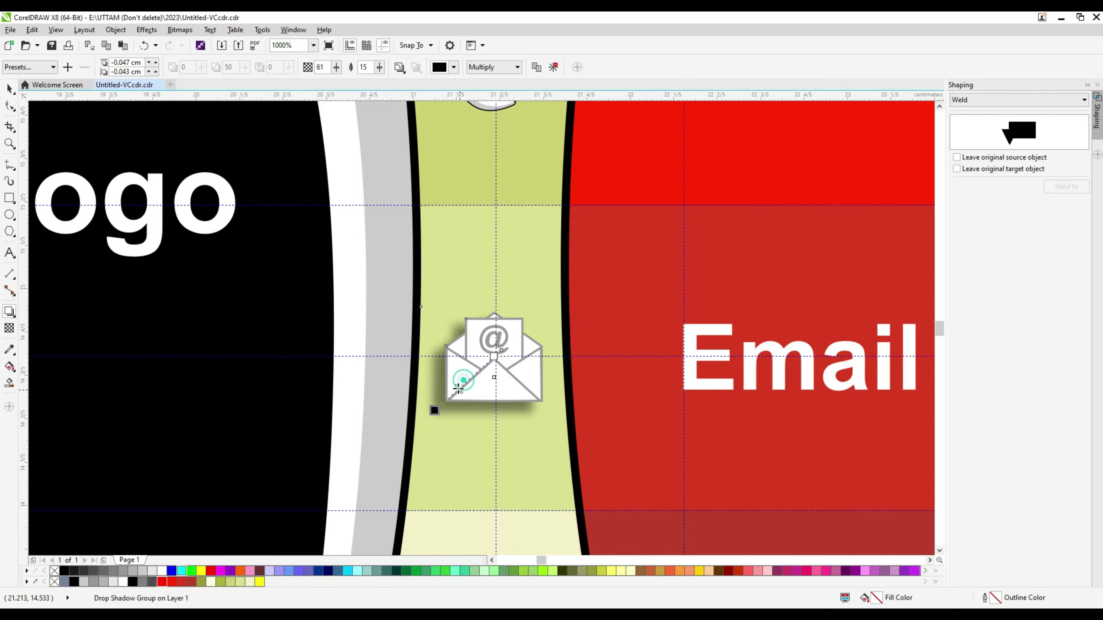
{"action": "left_click", "coordinate": [378, 70]}
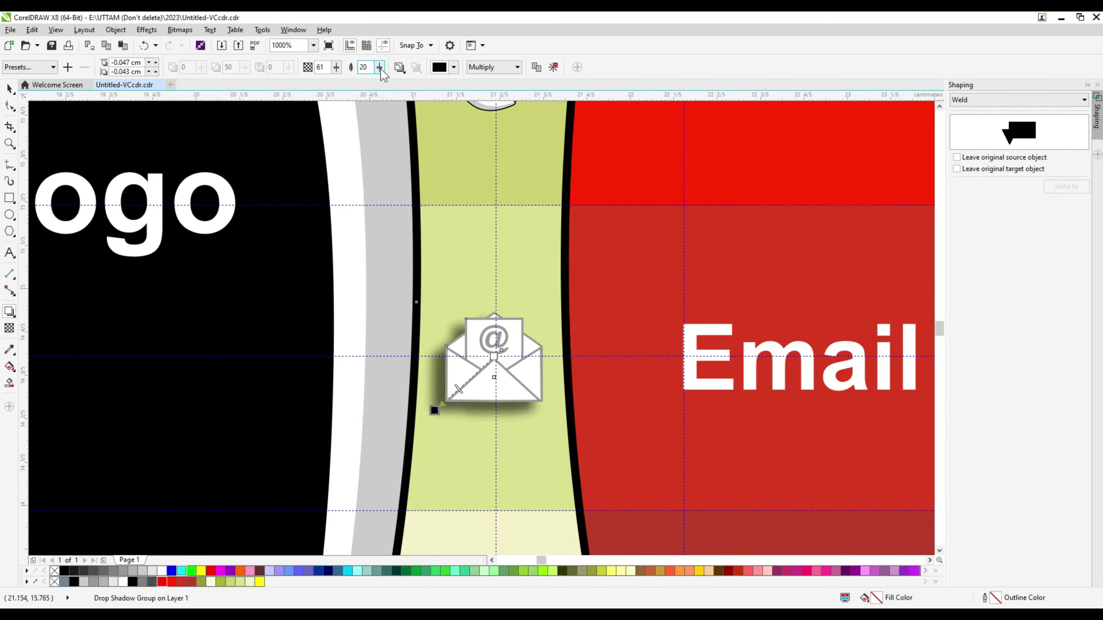
{"action": "left_click", "coordinate": [384, 80]}
{"action": "left_click_drag", "start_coordinate": [436, 411], "coordinate": [436, 417]}
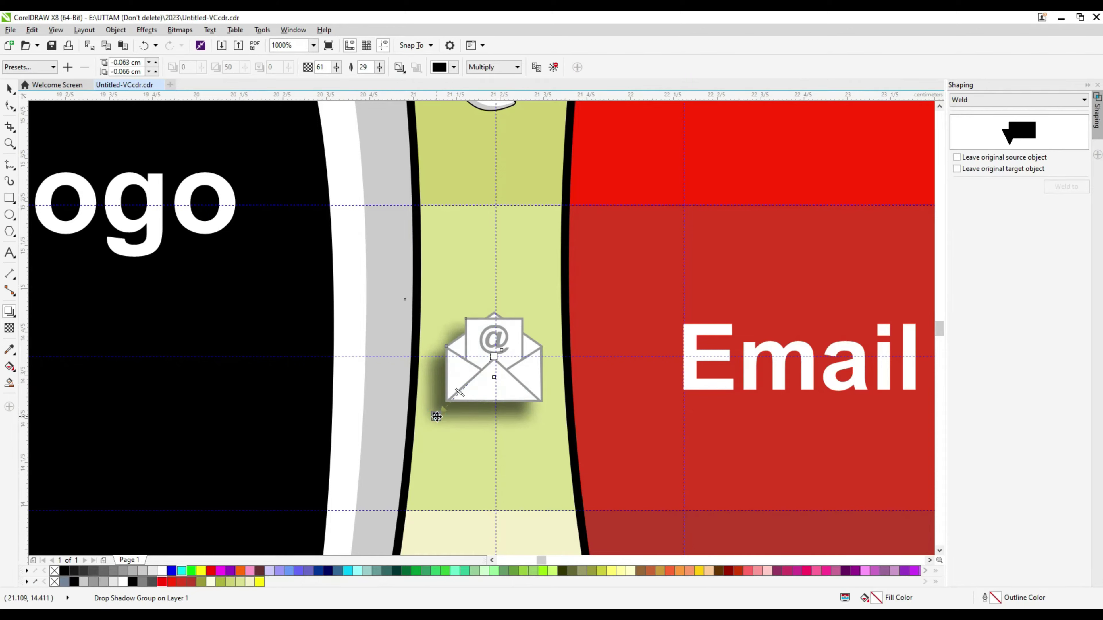
{"action": "scroll", "coordinate": [438, 415], "scroll_direction": "down", "scroll_amount": 1}
{"action": "scroll", "coordinate": [490, 235], "scroll_direction": "up", "scroll_amount": 1}
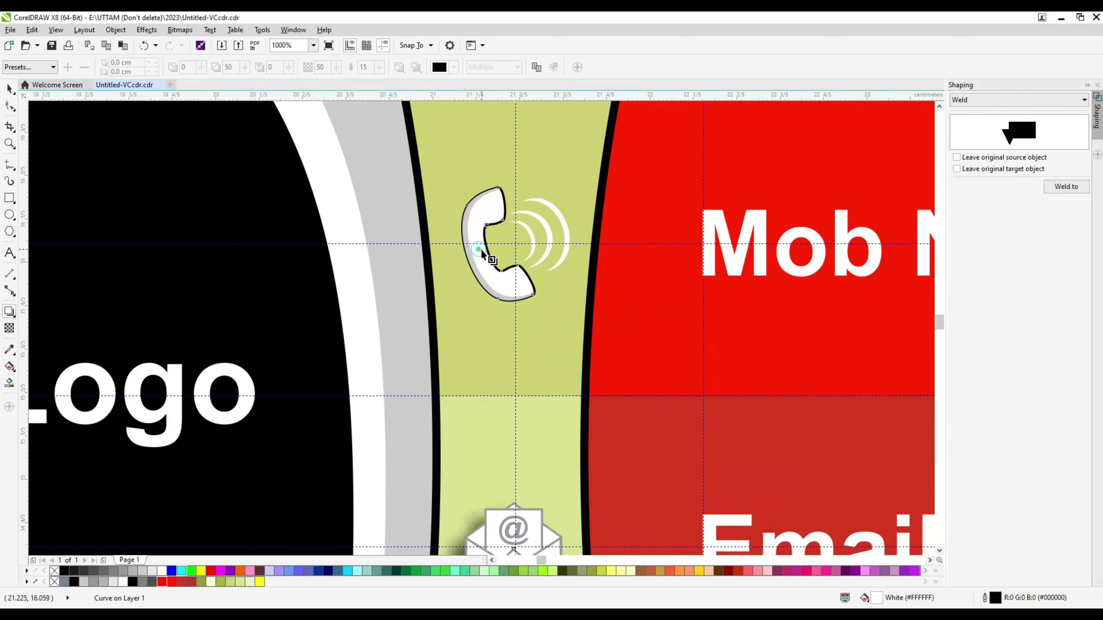
Add a drop shadow with feathering 22 to the phone icon.
{"action": "left_click_drag", "start_coordinate": [498, 244], "coordinate": [454, 278]}
{"action": "scroll", "coordinate": [462, 254], "scroll_direction": "up", "scroll_amount": 1}
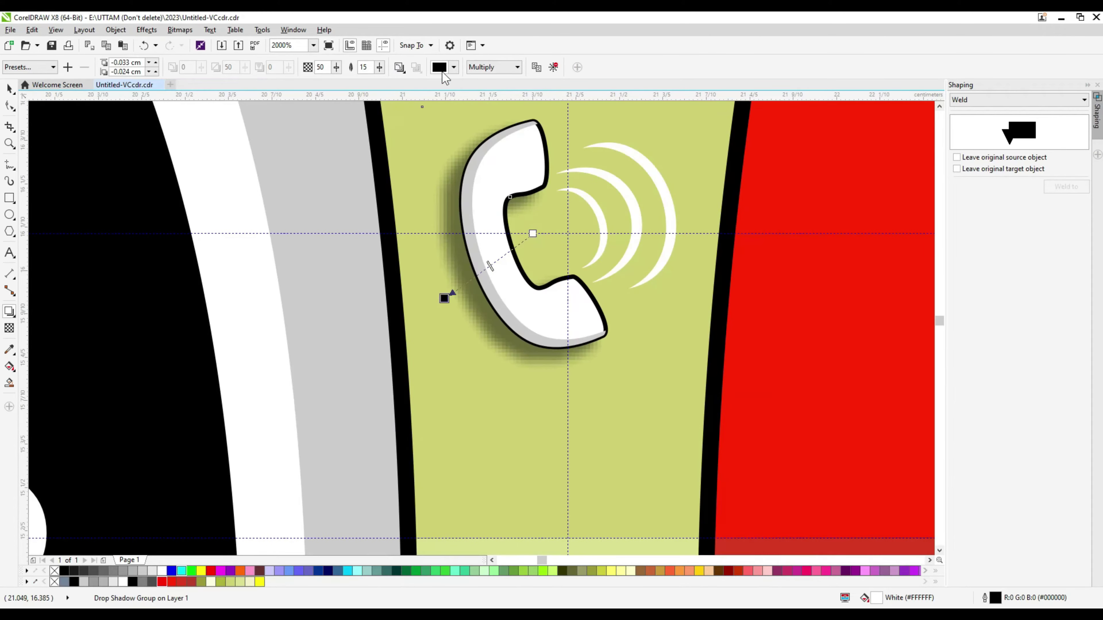
{"action": "type", "text": "22"}
{"action": "key", "text": "Return"}
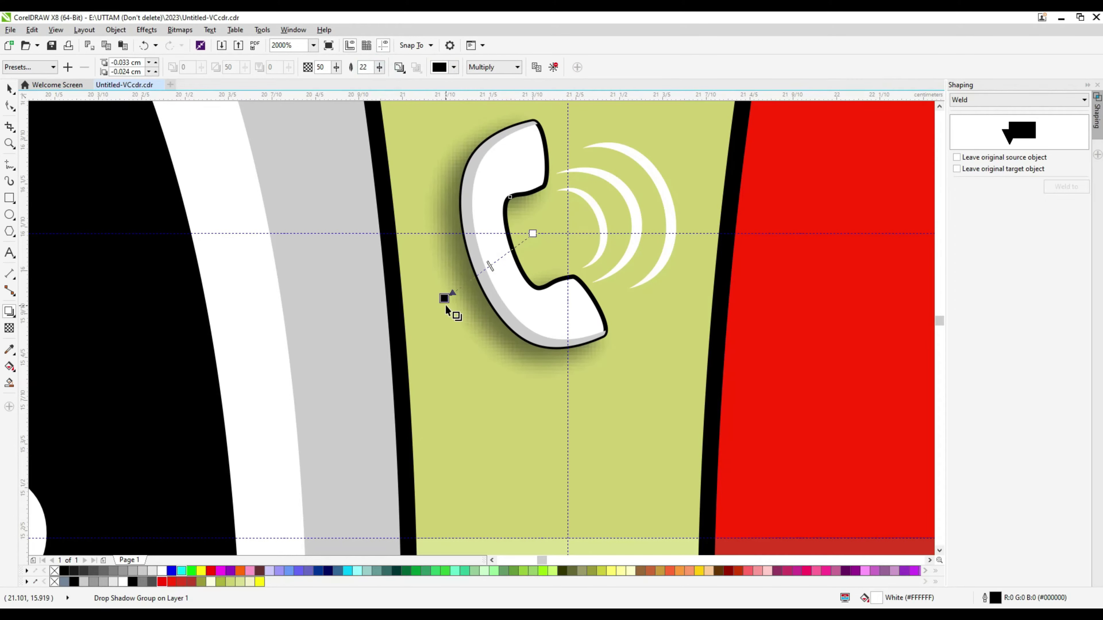
{"action": "left_click_drag", "start_coordinate": [444, 298], "coordinate": [437, 299]}
{"action": "scroll", "coordinate": [438, 299], "scroll_direction": "down", "scroll_amount": 2}
Add a feathered drop shadow to the person icon.
{"action": "left_click", "coordinate": [548, 213]}
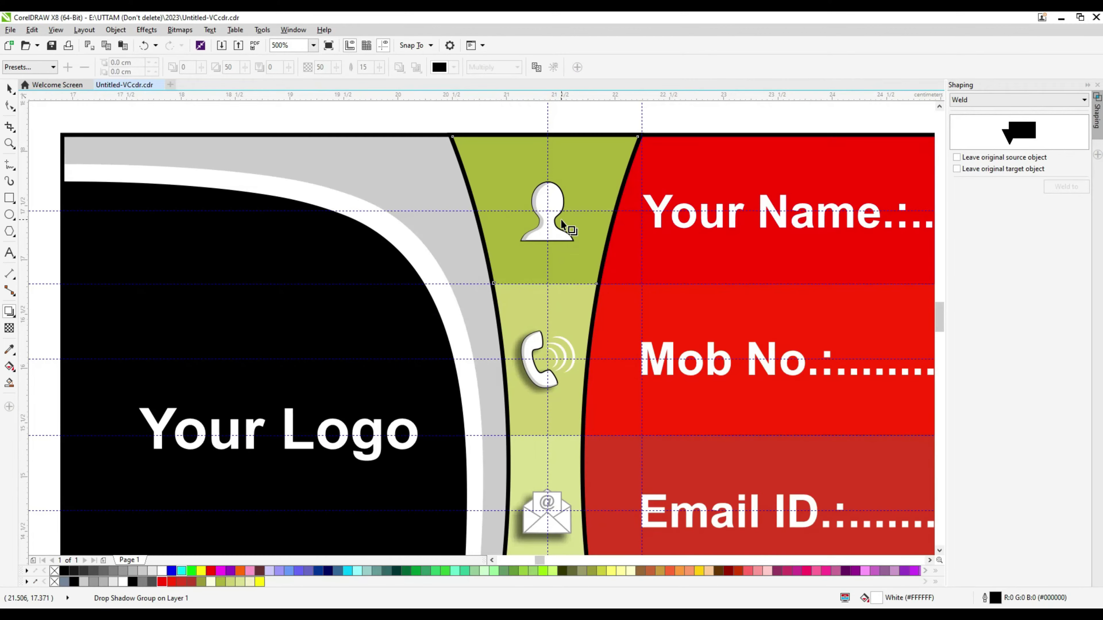
{"action": "scroll", "coordinate": [542, 215], "scroll_direction": "up", "scroll_amount": 1}
{"action": "left_click_drag", "start_coordinate": [540, 214], "coordinate": [467, 234]}
{"action": "scroll", "coordinate": [467, 234], "scroll_direction": "up", "scroll_amount": 1}
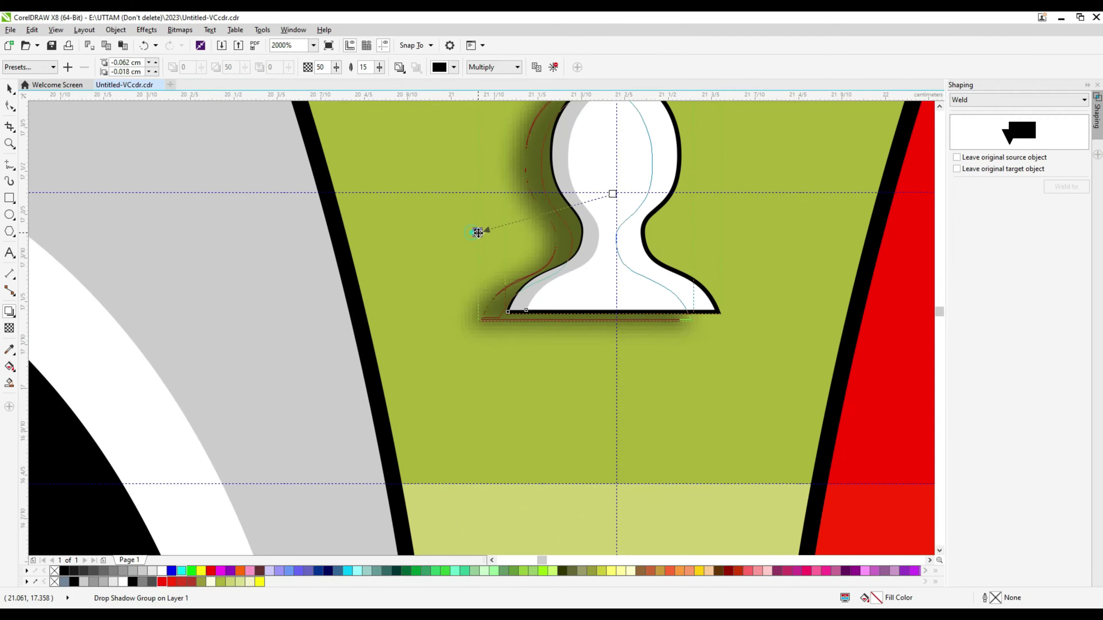
{"action": "left_click", "coordinate": [379, 69]}
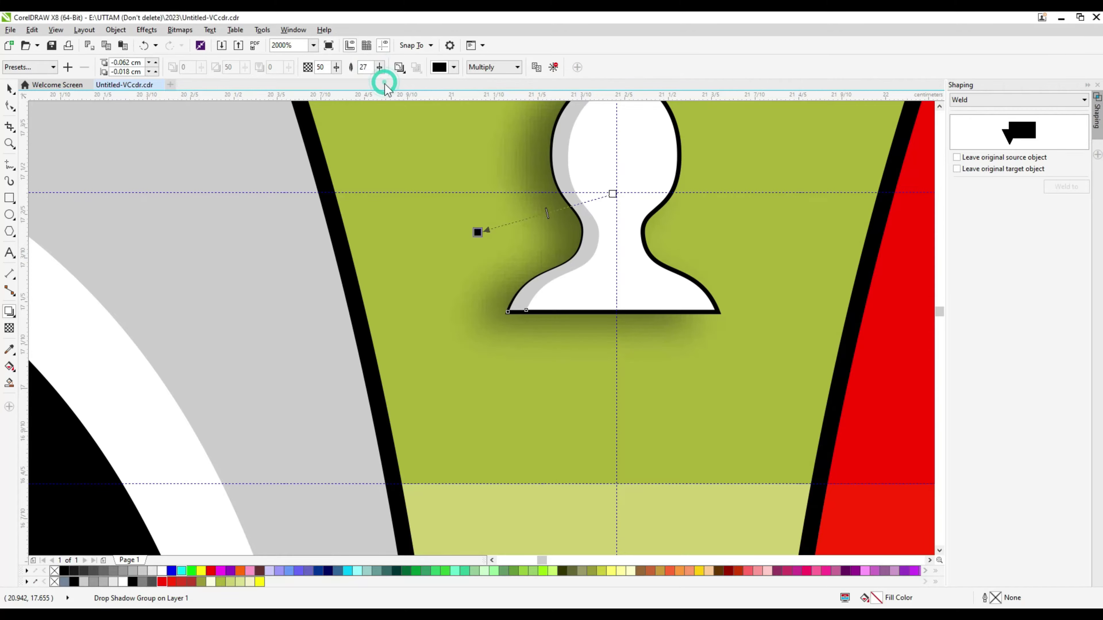
{"action": "scroll", "coordinate": [477, 243], "scroll_direction": "down", "scroll_amount": 3}
{"action": "left_click", "coordinate": [475, 242]}
{"action": "scroll", "coordinate": [431, 217], "scroll_direction": "down", "scroll_amount": 1}
{"action": "scroll", "coordinate": [495, 204], "scroll_direction": "up", "scroll_amount": 1}
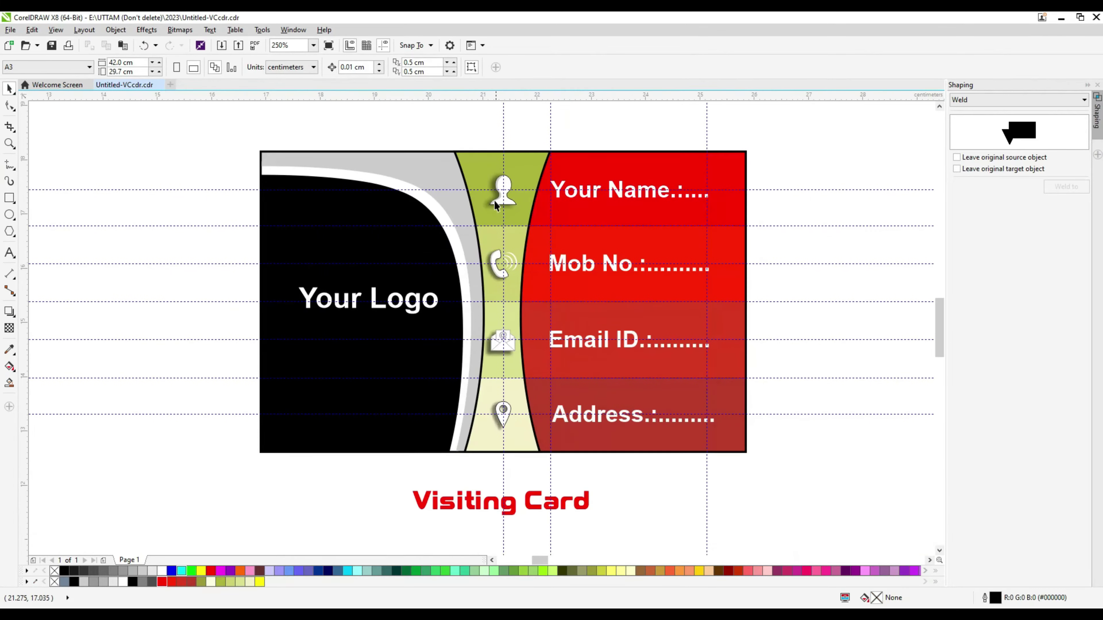
Group the person and phone icon objects.
{"action": "left_click", "coordinate": [507, 202]}
{"action": "left_click_drag", "start_coordinate": [230, 240], "coordinate": [538, 286]}
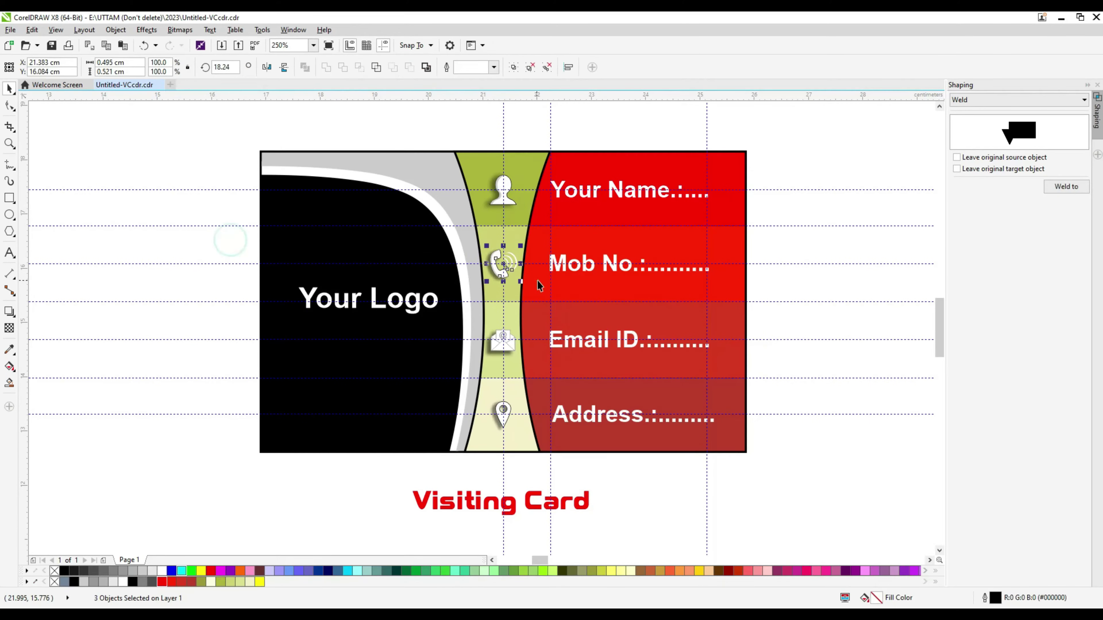
{"action": "left_click", "coordinate": [514, 68]}
Group all the contact icons in the green column together.
{"action": "left_click", "coordinate": [512, 206], "text": "shift"}
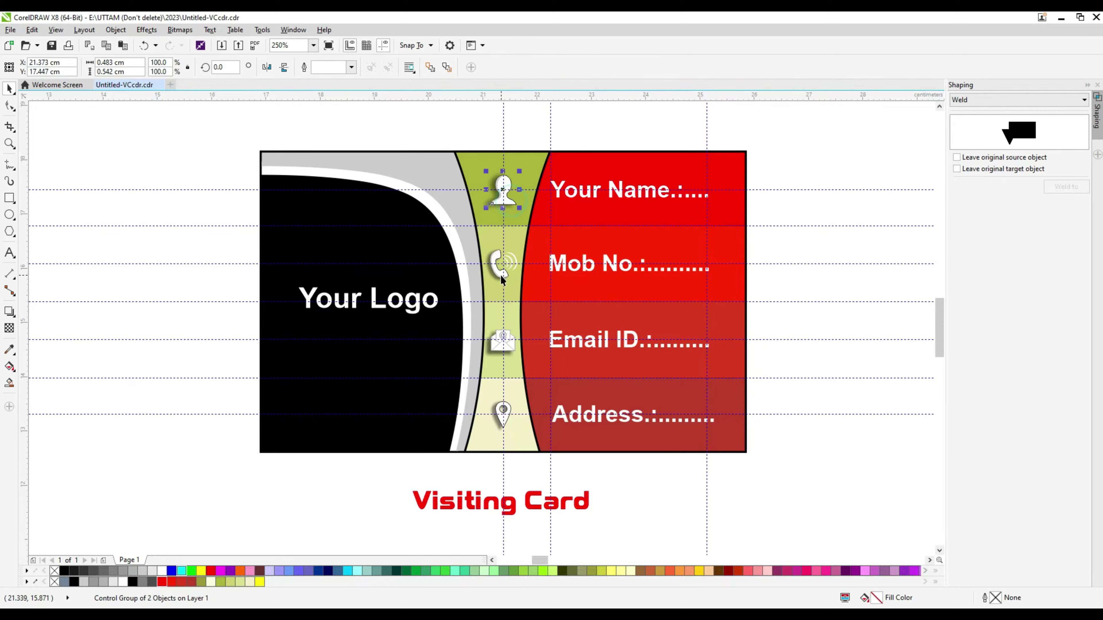
{"action": "left_click", "coordinate": [504, 348], "text": "shift"}
{"action": "scroll", "coordinate": [522, 439], "scroll_direction": "up", "scroll_amount": 2}
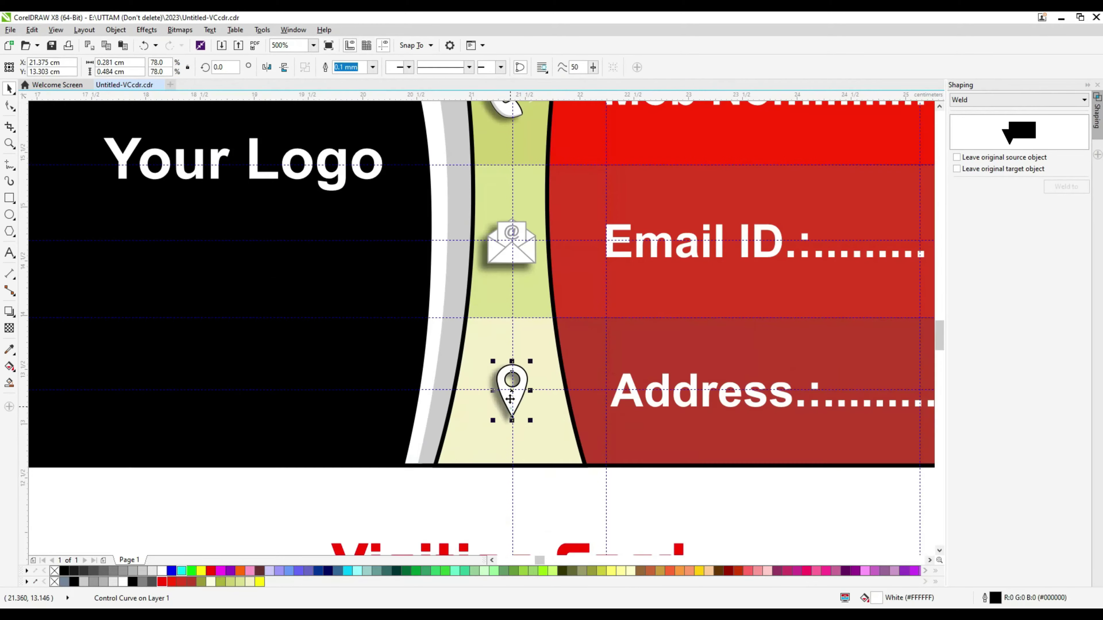
{"action": "scroll", "coordinate": [510, 391], "scroll_direction": "up", "scroll_amount": 2}
{"action": "left_click", "coordinate": [495, 406]}
{"action": "scroll", "coordinate": [499, 401], "scroll_direction": "up", "scroll_amount": 5}
{"action": "left_click", "coordinate": [498, 380]}
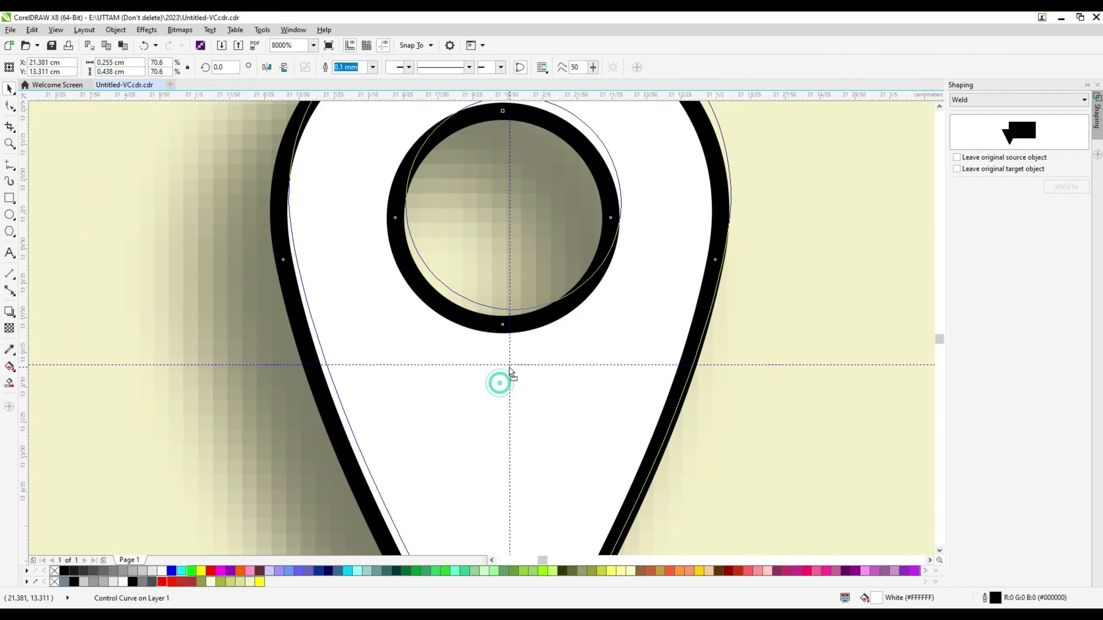
{"action": "scroll", "coordinate": [498, 378], "scroll_direction": "down", "scroll_amount": 10}
{"action": "scroll", "coordinate": [495, 322], "scroll_direction": "up", "scroll_amount": 2}
{"action": "left_click", "coordinate": [504, 343], "text": "shift"}
{"action": "scroll", "coordinate": [483, 196], "scroll_direction": "down", "scroll_amount": 1}
{"action": "left_click", "coordinate": [485, 192], "text": "shift"}
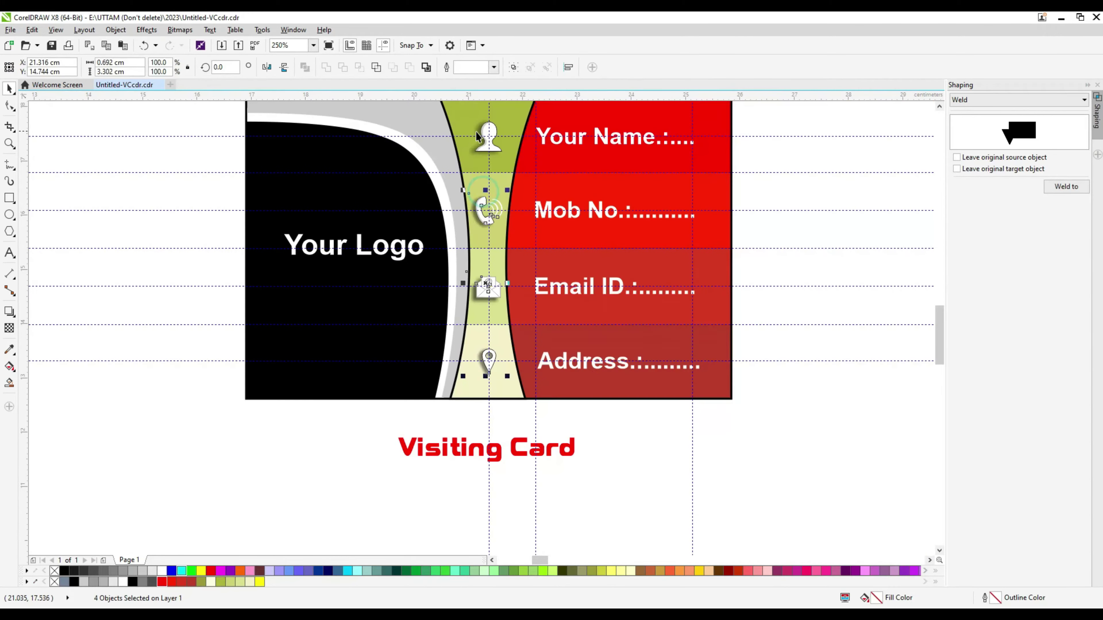
{"action": "left_click", "coordinate": [513, 67]}
{"action": "scroll", "coordinate": [411, 394], "scroll_direction": "down", "scroll_amount": 3}
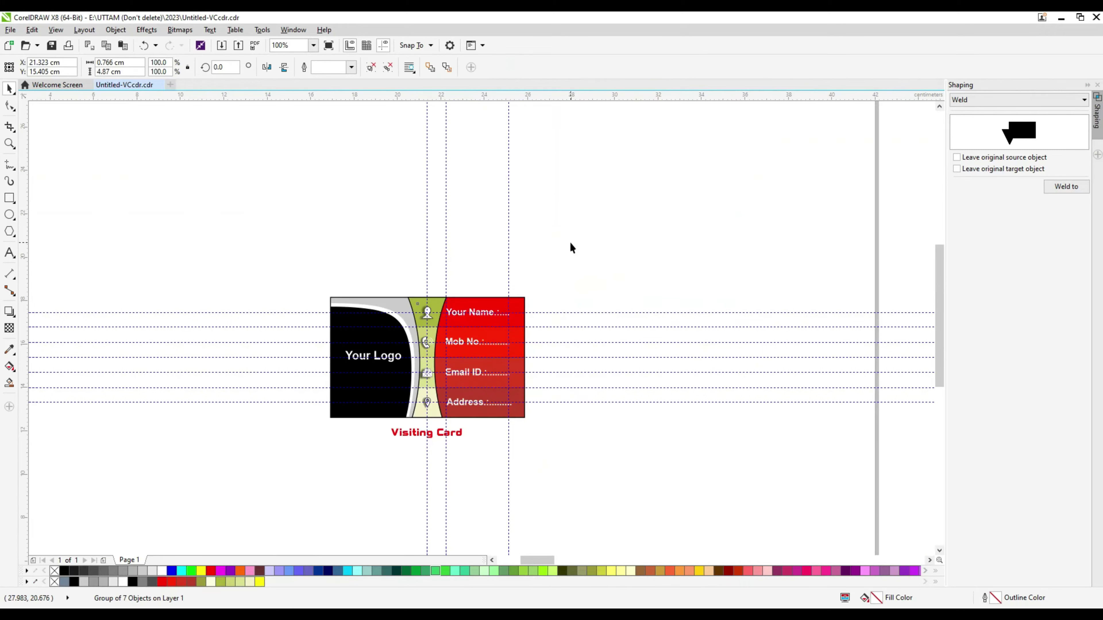
{"action": "left_click", "coordinate": [571, 246]}
Add a period after 'Your Name' and delete the colon after 'Mob No.'.
{"action": "left_click", "coordinate": [9, 252]}
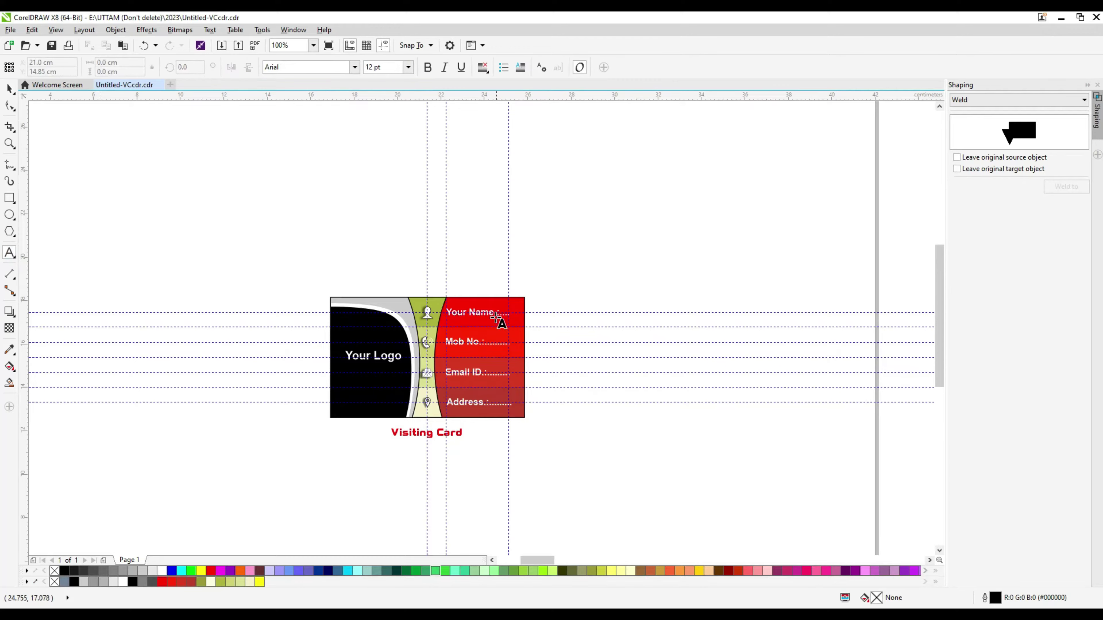
{"action": "scroll", "coordinate": [500, 320], "scroll_direction": "up", "scroll_amount": 3}
{"action": "left_click", "coordinate": [508, 317]}
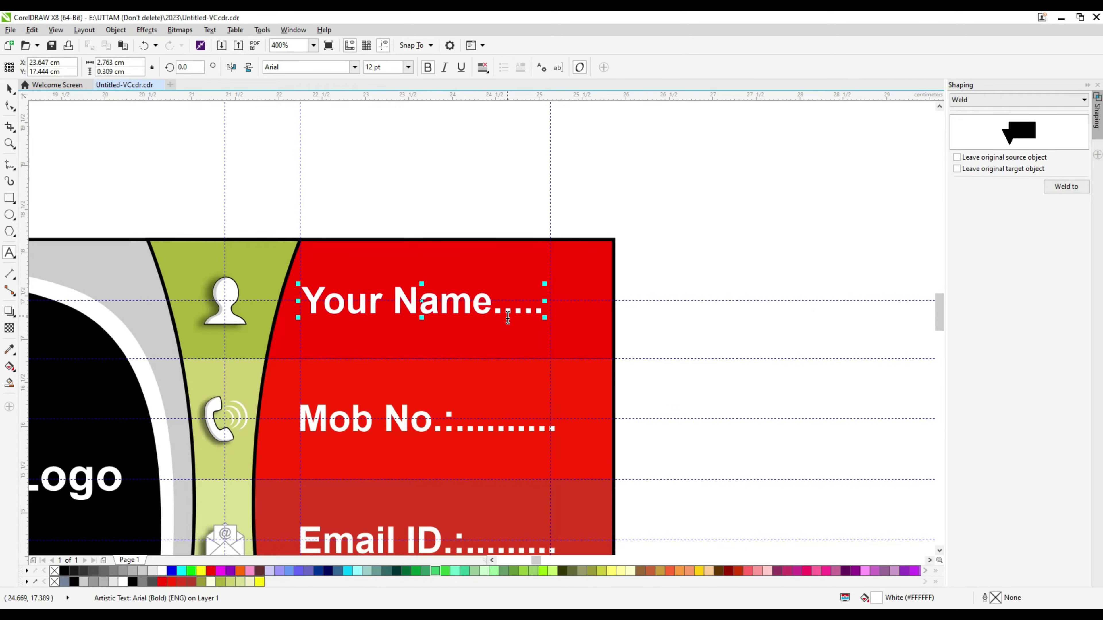
{"action": "type", "text": "."}
{"action": "left_click", "coordinate": [455, 429]}
{"action": "key", "text": "BackSpace"}
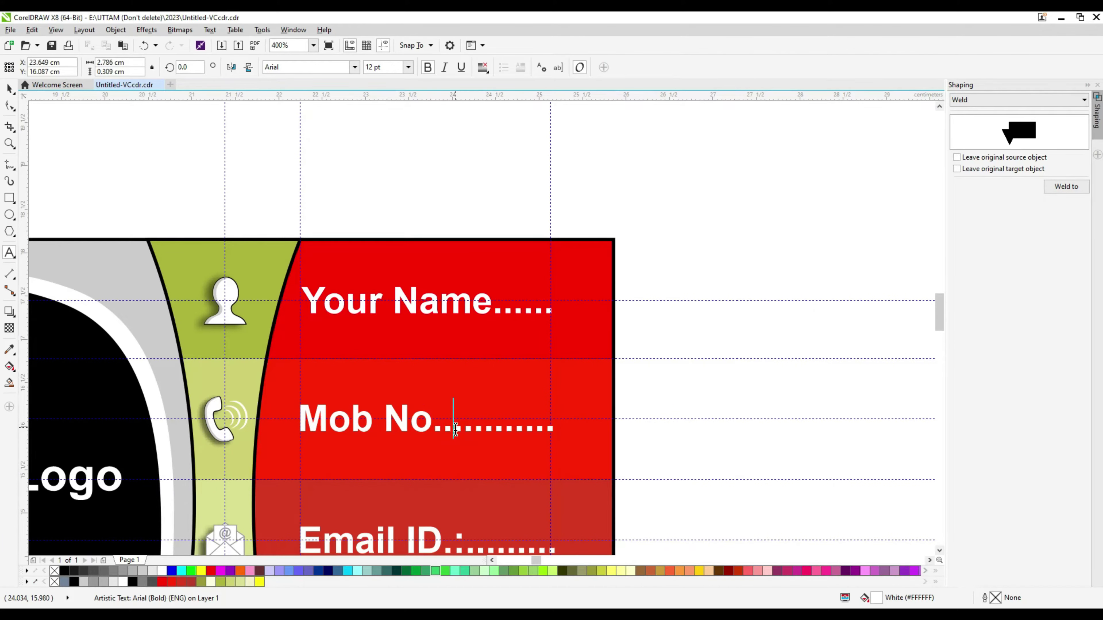
Delete the colons after the 'Email ID' and 'Address' labels.
{"action": "scroll", "coordinate": [493, 355], "scroll_direction": "down", "scroll_amount": 2}
{"action": "scroll", "coordinate": [494, 371], "scroll_direction": "up", "scroll_amount": 2}
{"action": "left_click", "coordinate": [485, 443]}
{"action": "key", "text": "BackSpace"}
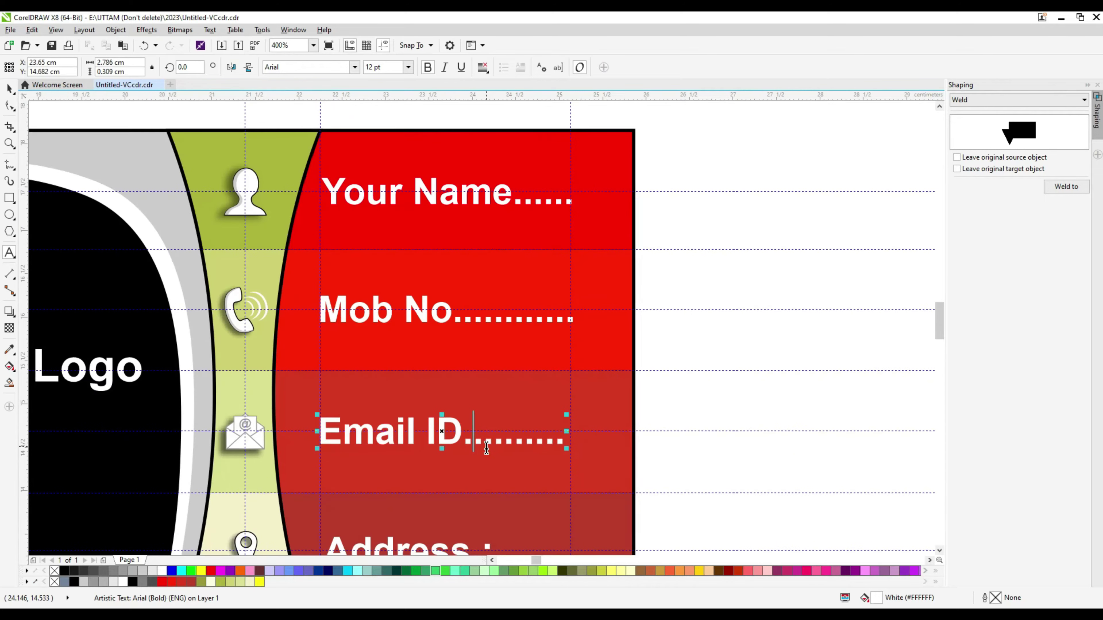
{"action": "type", "text": "."}
{"action": "scroll", "coordinate": [484, 447], "scroll_direction": "down", "scroll_amount": 2}
{"action": "scroll", "coordinate": [499, 376], "scroll_direction": "up", "scroll_amount": 2}
{"action": "left_click", "coordinate": [499, 473]}
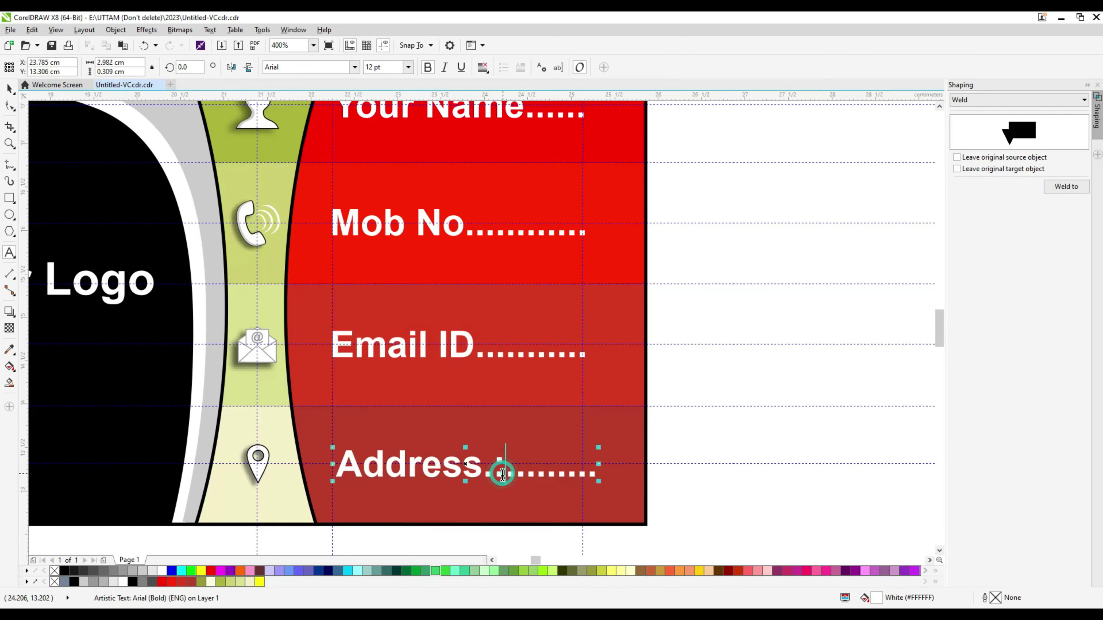
{"action": "key", "text": "BackSpace"}
{"action": "scroll", "coordinate": [552, 408], "scroll_direction": "down", "scroll_amount": 2}
Marquee-select the card and its title, then clear the selection.
{"action": "left_click", "coordinate": [10, 89]}
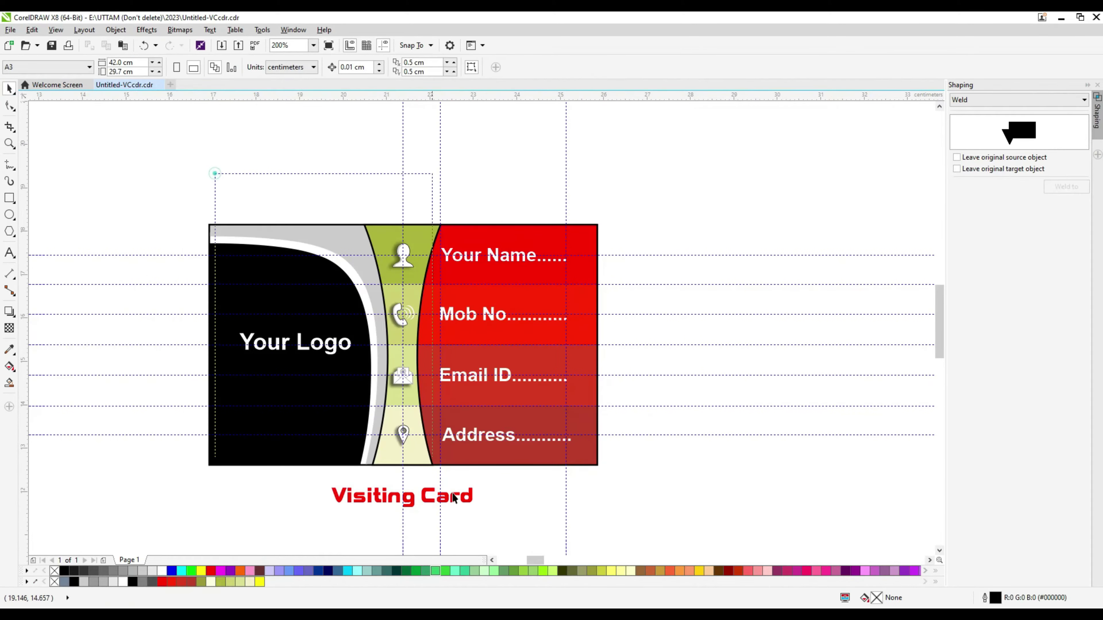
{"action": "left_click_drag", "start_coordinate": [204, 161], "coordinate": [642, 536]}
{"action": "left_click_drag", "start_coordinate": [150, 165], "coordinate": [657, 490]}
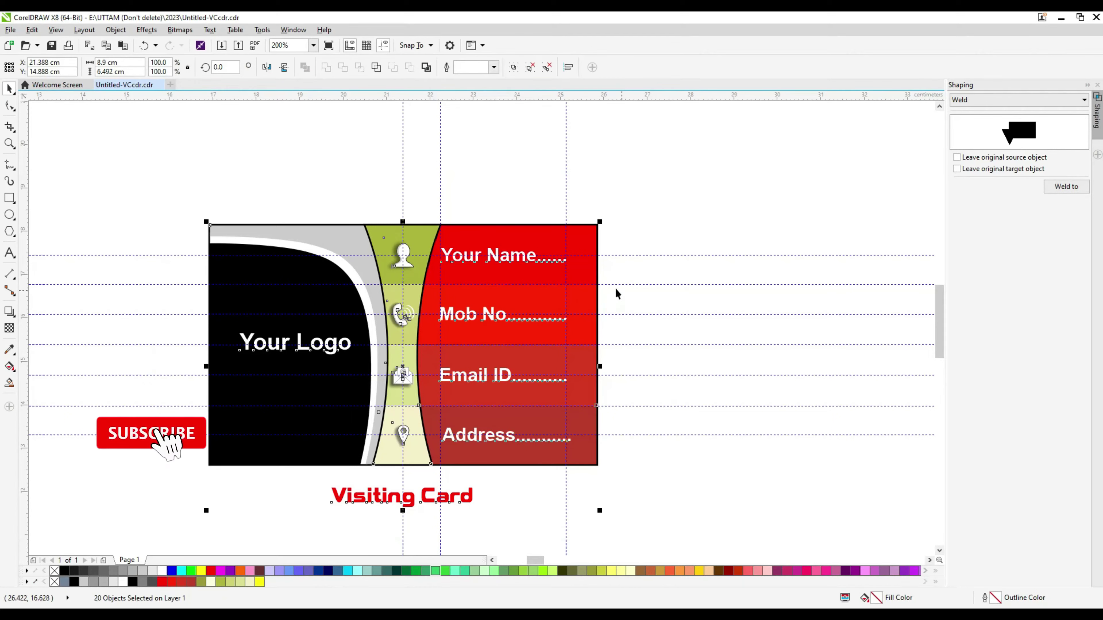
{"action": "left_click", "coordinate": [683, 189]}
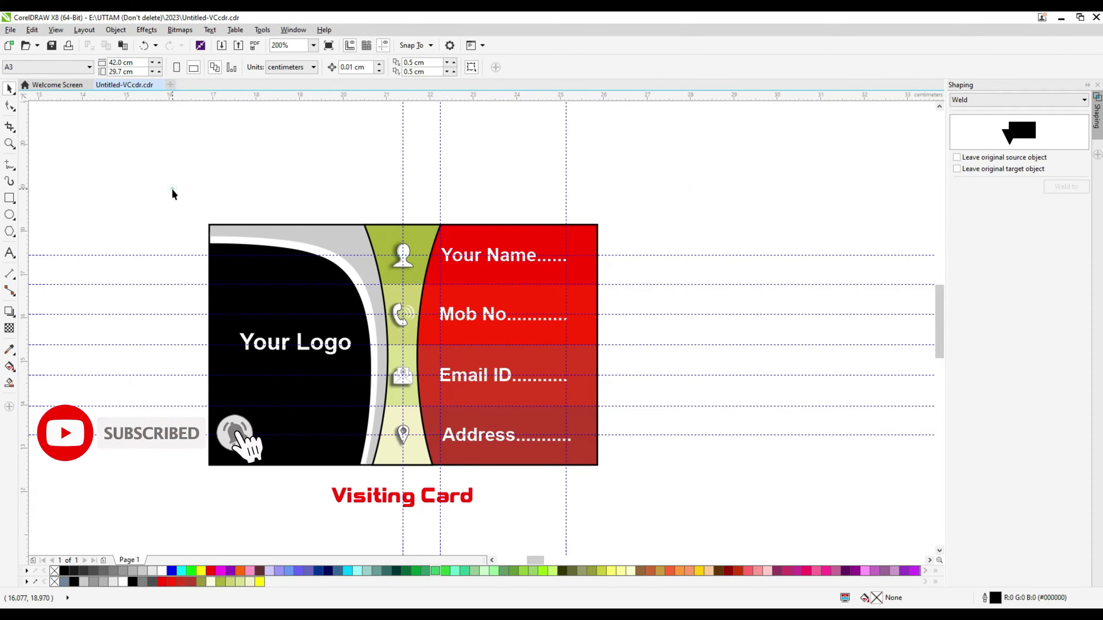
{"action": "left_click_drag", "start_coordinate": [175, 192], "coordinate": [700, 481]}
{"action": "key", "text": "Escape"}
{"action": "key", "text": "i"}
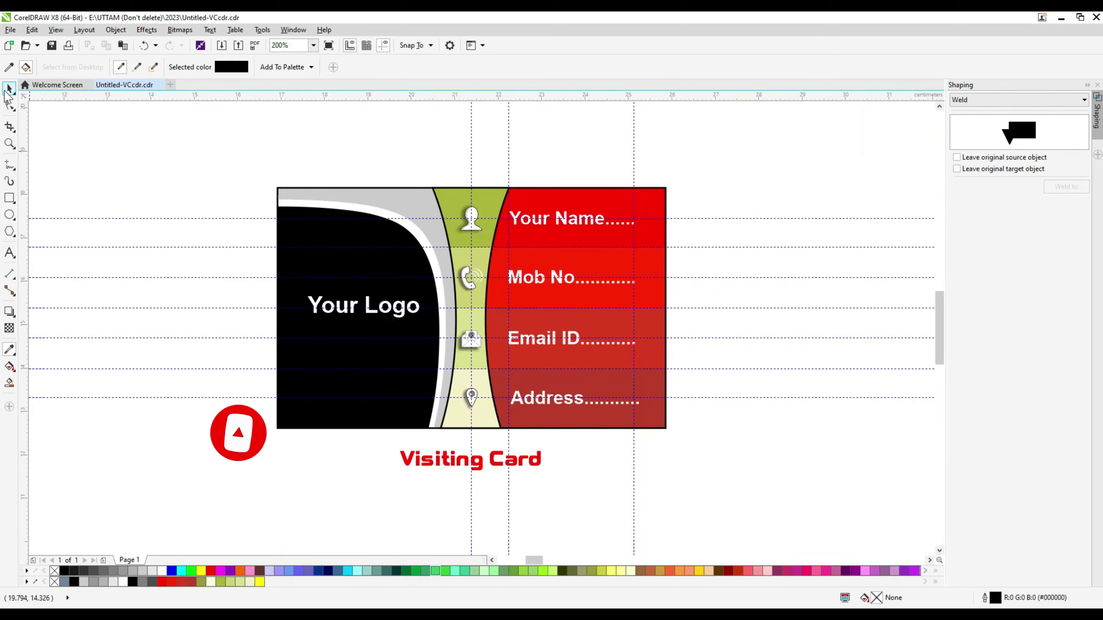
{"action": "left_click", "coordinate": [9, 89]}
{"action": "left_click_drag", "start_coordinate": [226, 147], "coordinate": [723, 482]}
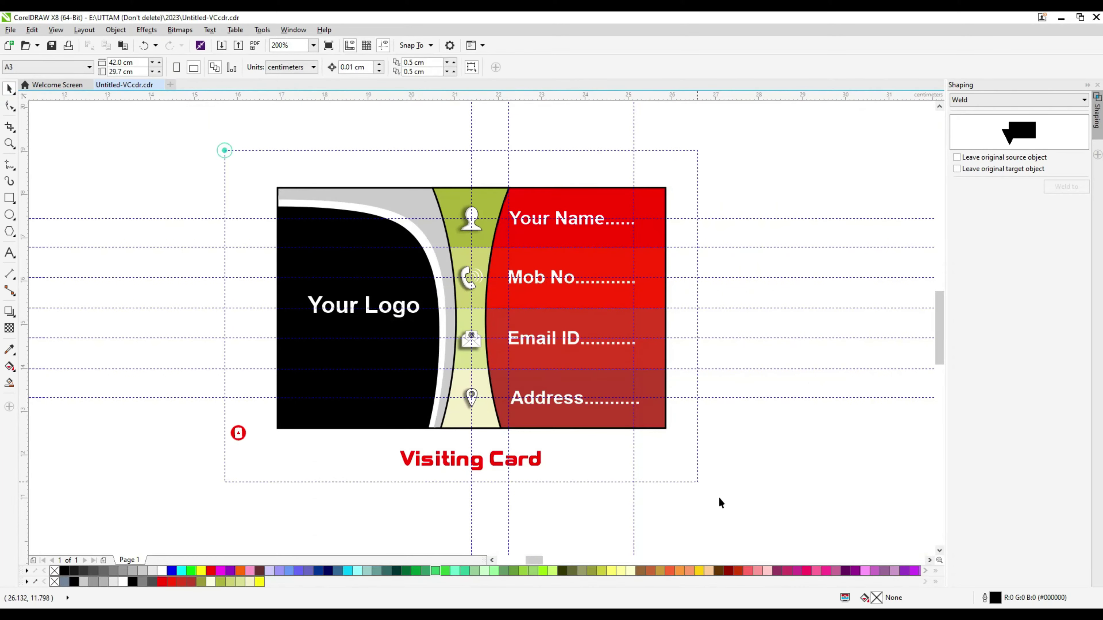
{"action": "key", "text": "Escape"}
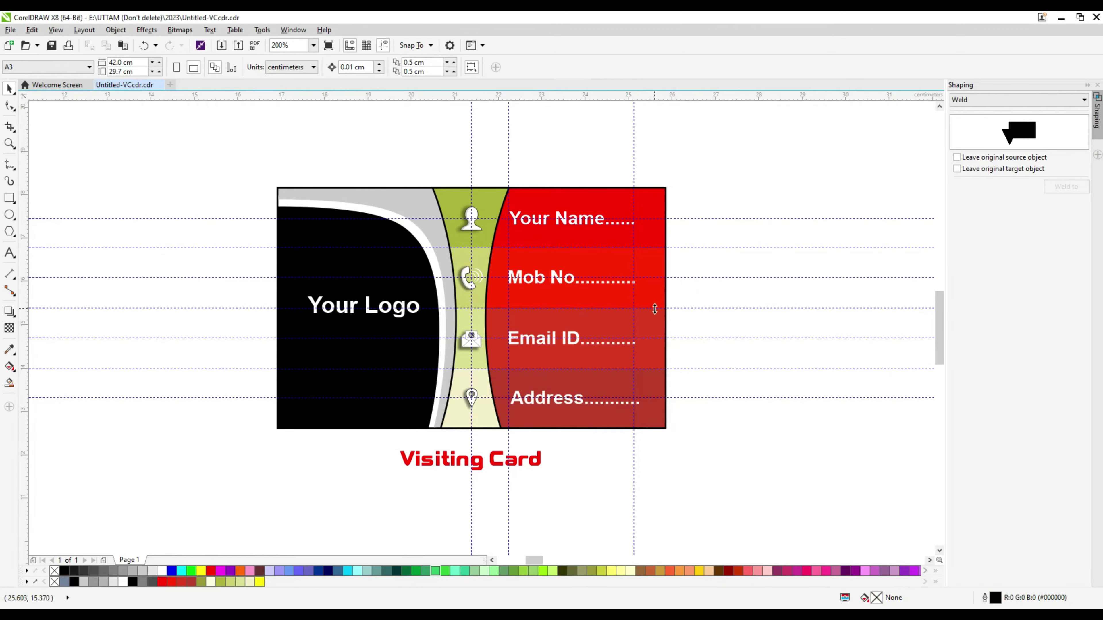
Check the end of the Address label, then marquee-select all the card's objects.
{"action": "left_click", "coordinate": [8, 258]}
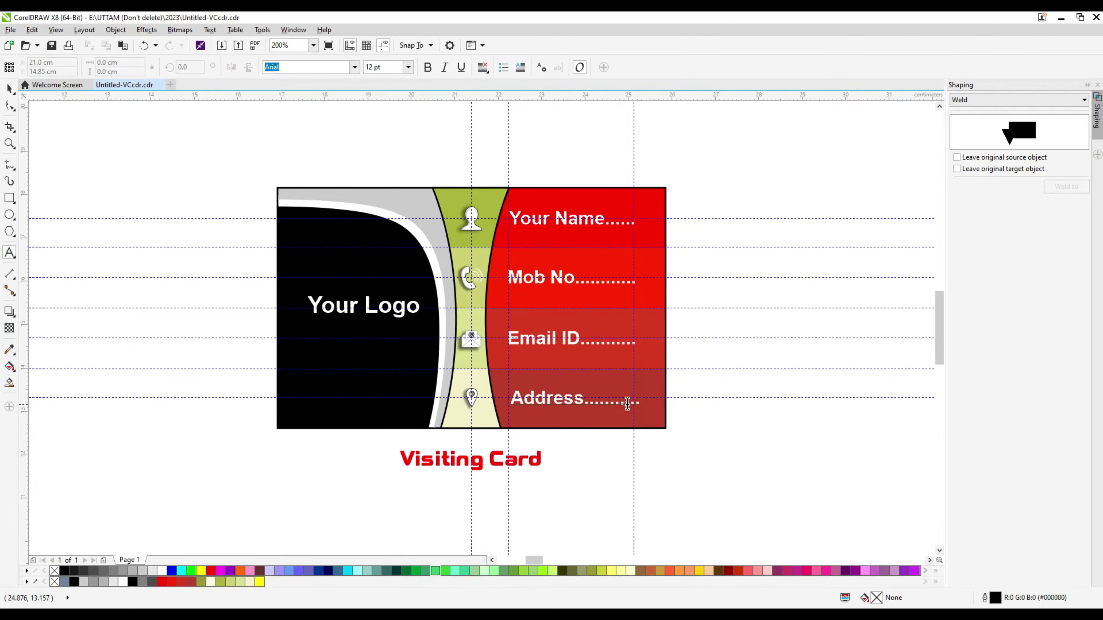
{"action": "scroll", "coordinate": [645, 316], "scroll_direction": "up", "scroll_amount": 1}
{"action": "left_click", "coordinate": [632, 504]}
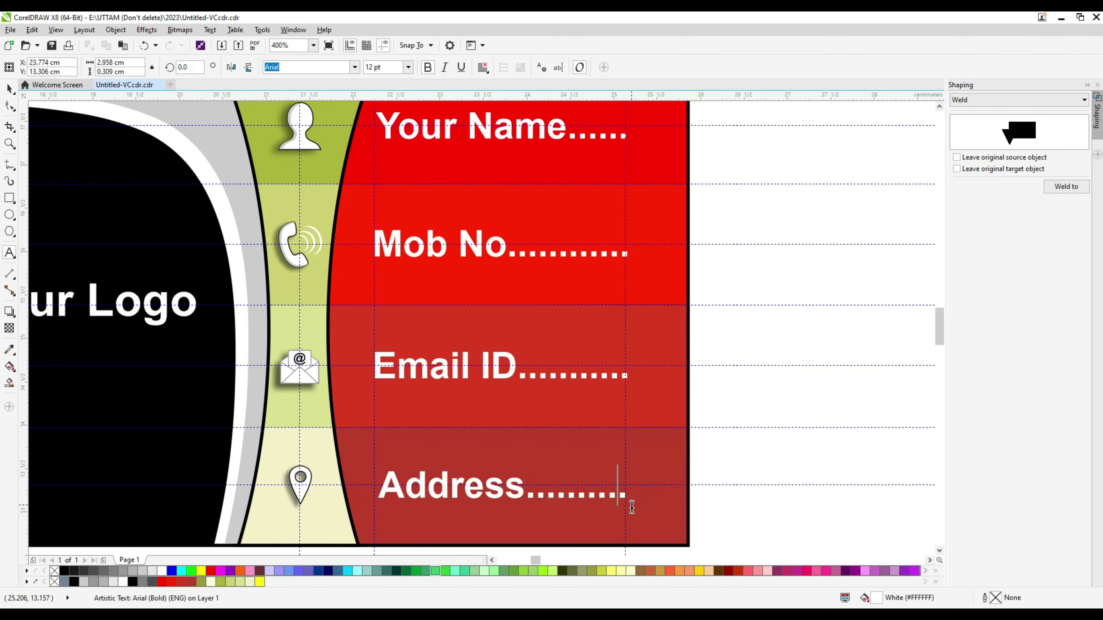
{"action": "key", "text": "ctrl+space"}
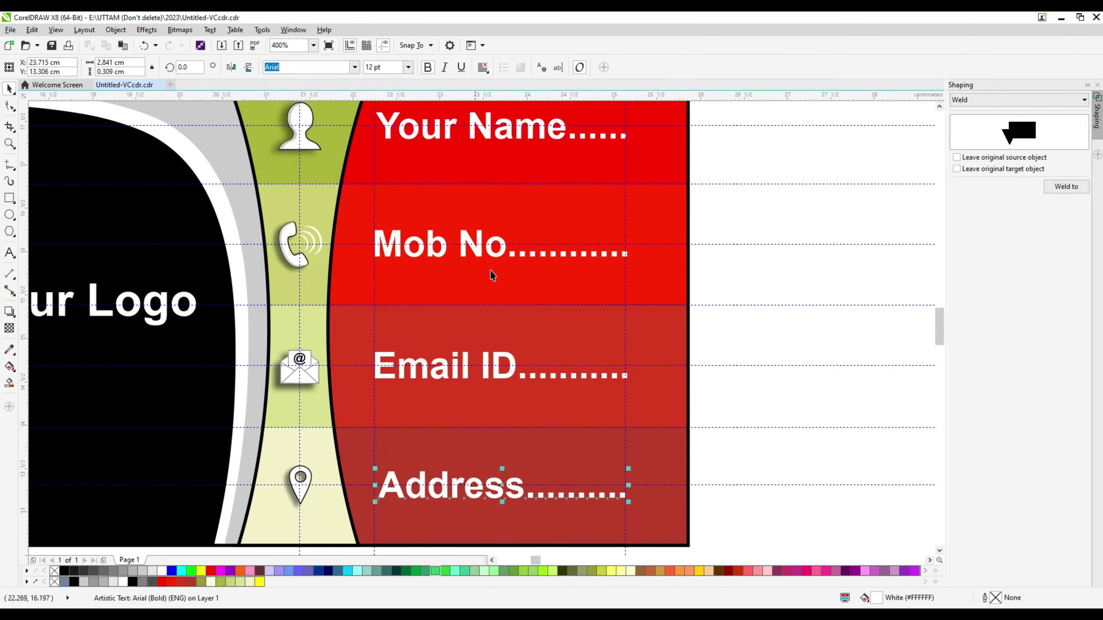
{"action": "scroll", "coordinate": [525, 289], "scroll_direction": "down", "scroll_amount": 1}
{"action": "left_click_drag", "start_coordinate": [164, 157], "coordinate": [679, 515]}
Convert the card's objects, excluding the Visiting Card title, into a bitmap.
{"action": "left_click", "coordinate": [711, 191]}
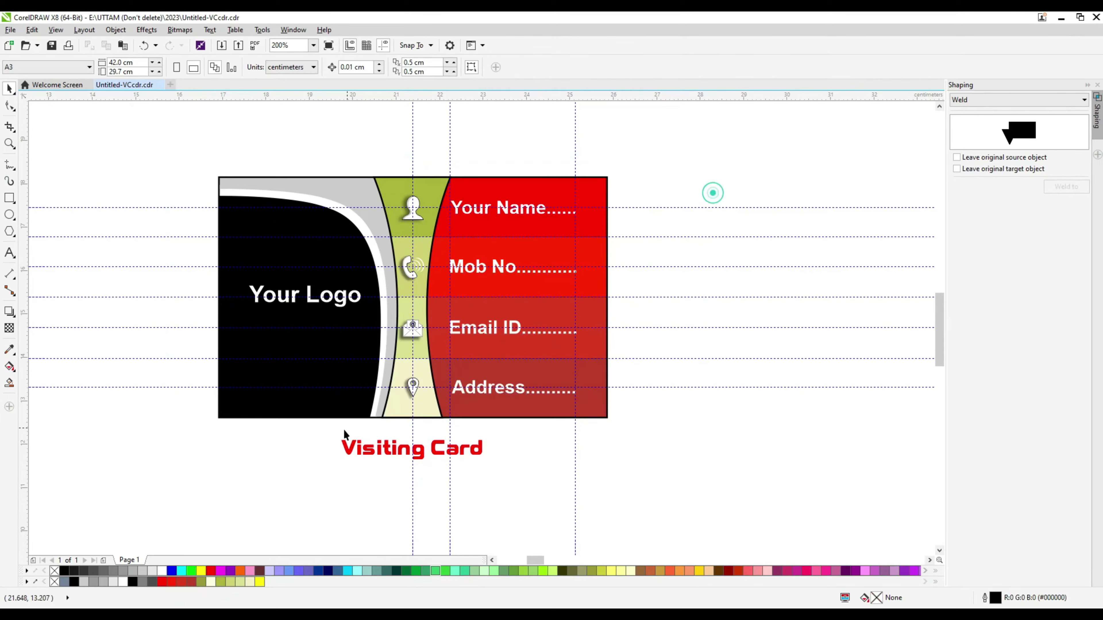
{"action": "left_click_drag", "start_coordinate": [167, 150], "coordinate": [647, 448]}
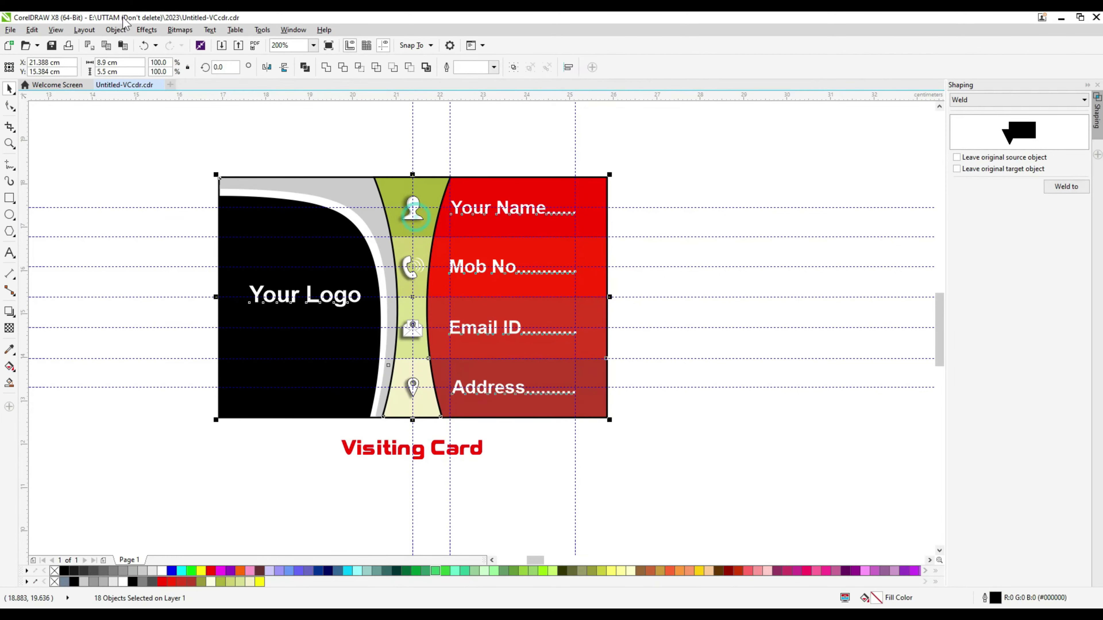
{"action": "left_click", "coordinate": [179, 30]}
{"action": "left_click", "coordinate": [513, 375]}
Apply a first Gaussian Blur to the card bitmap.
{"action": "left_click", "coordinate": [180, 29]}
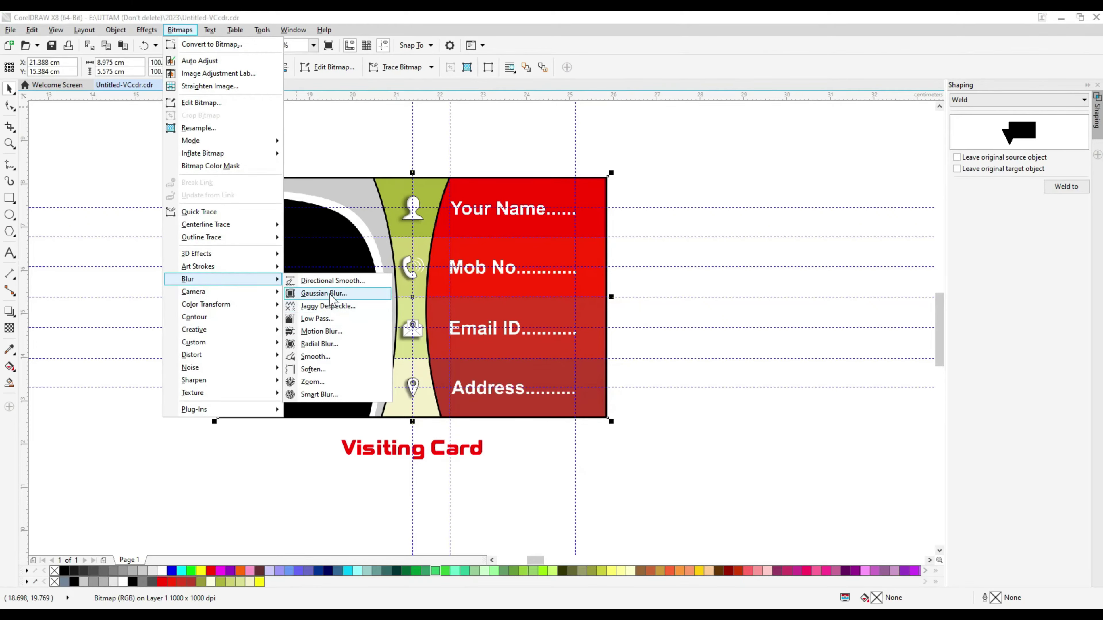
{"action": "left_click", "coordinate": [323, 294]}
{"action": "mouse_move", "coordinate": [492, 270]}
{"action": "left_mouse_down"}
{"action": "mouse_move", "coordinate": [708, 272]}
{"action": "mouse_move", "coordinate": [686, 306]}
{"action": "left_mouse_up"}
{"action": "left_click", "coordinate": [805, 345]}
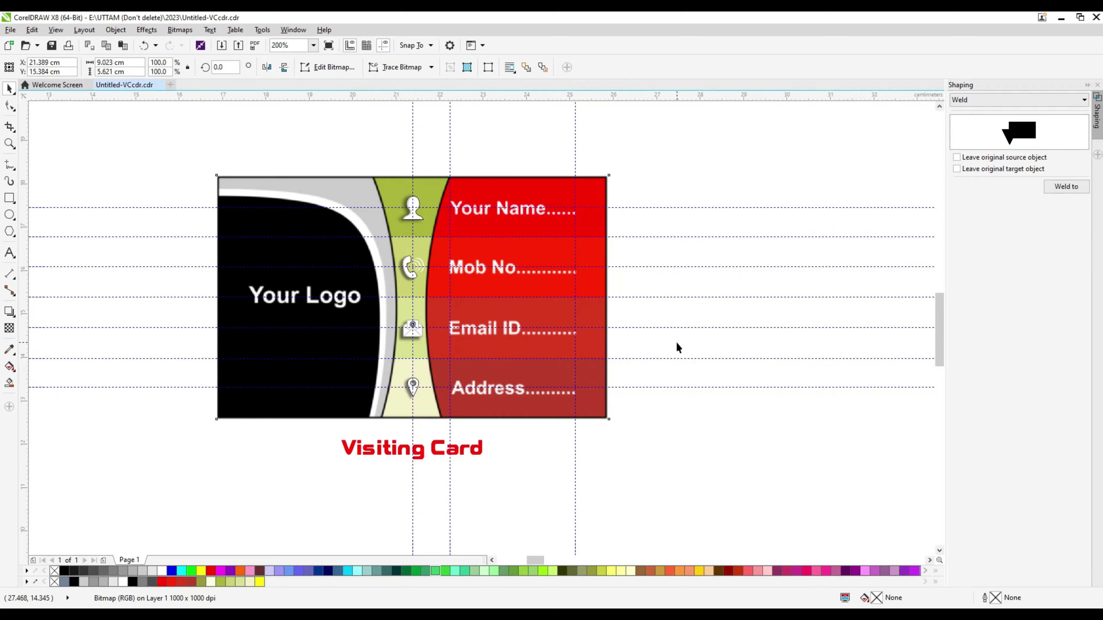
{"action": "left_click", "coordinate": [676, 347]}
{"action": "scroll", "coordinate": [396, 346], "scroll_direction": "up", "scroll_amount": 2}
{"action": "scroll", "coordinate": [455, 455], "scroll_direction": "down", "scroll_amount": 2}
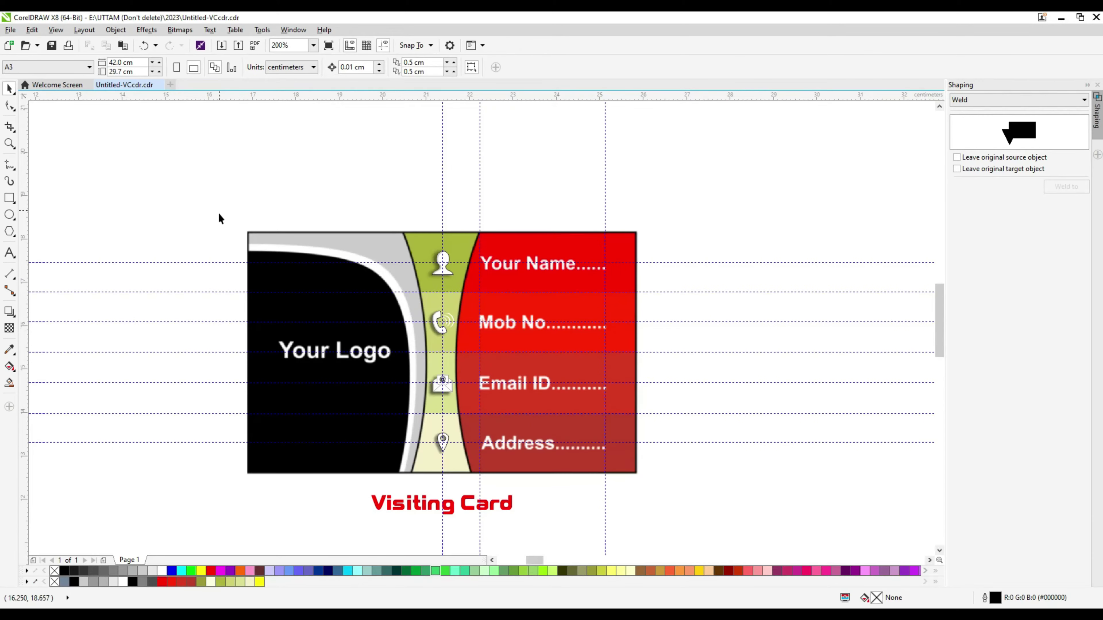
Reselect all the card's objects and redo the merge into one bitmap.
{"action": "left_click", "coordinate": [180, 30]}
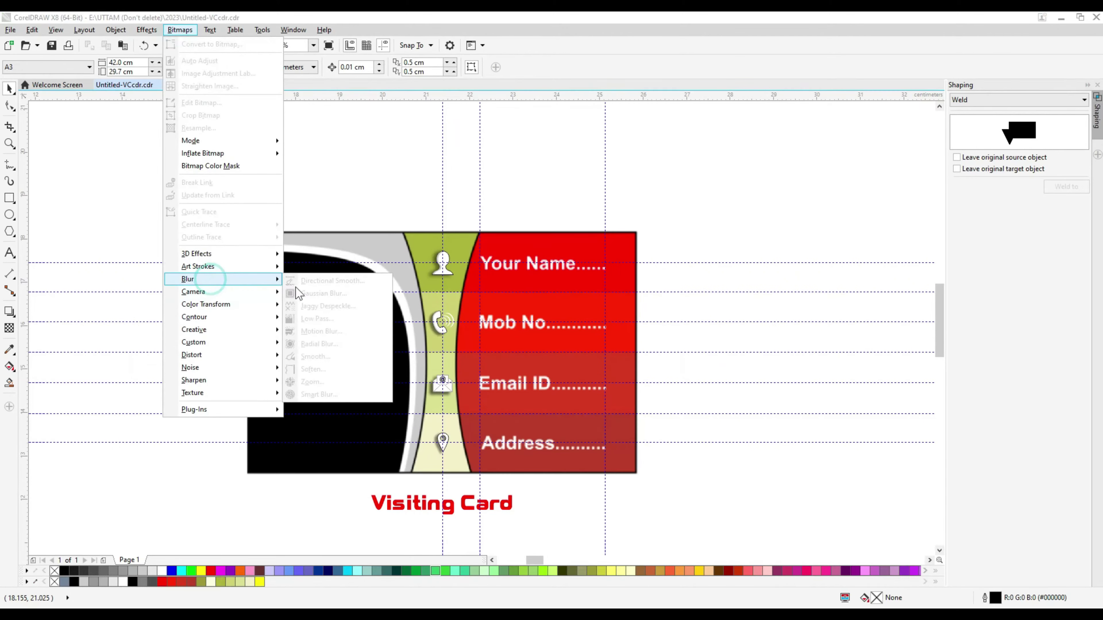
{"action": "left_click", "coordinate": [490, 164]}
{"action": "left_click", "coordinate": [517, 374]}
{"action": "key", "text": "ctrl+a"}
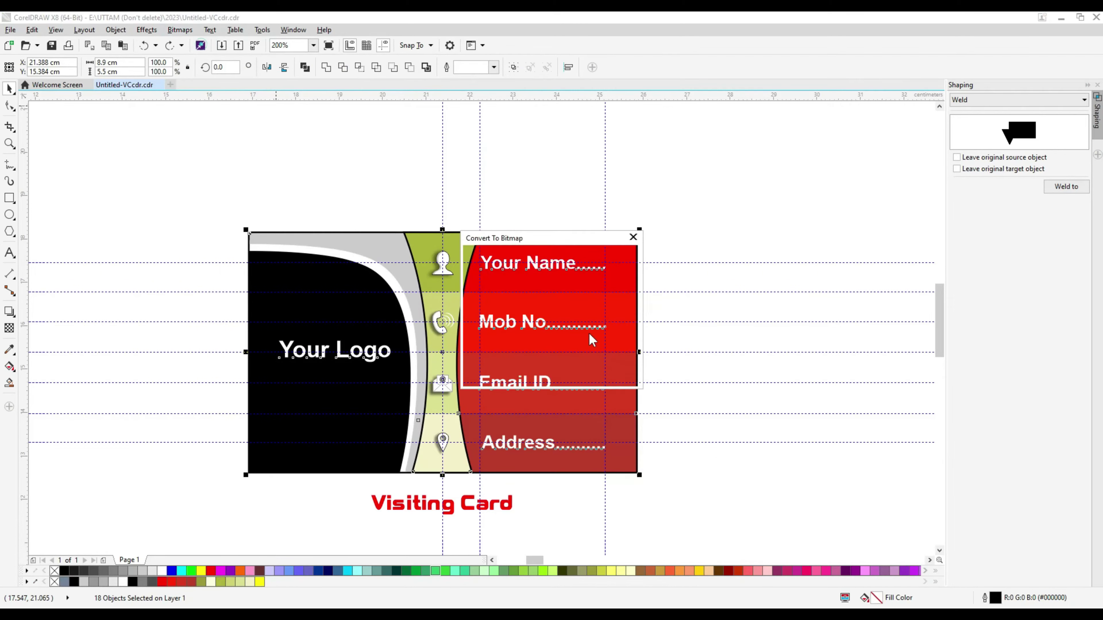
{"action": "key", "text": "ctrl+shift+z"}
Apply a Gaussian Blur with radius 4.8 pixels to the card.
{"action": "left_click", "coordinate": [180, 30]}
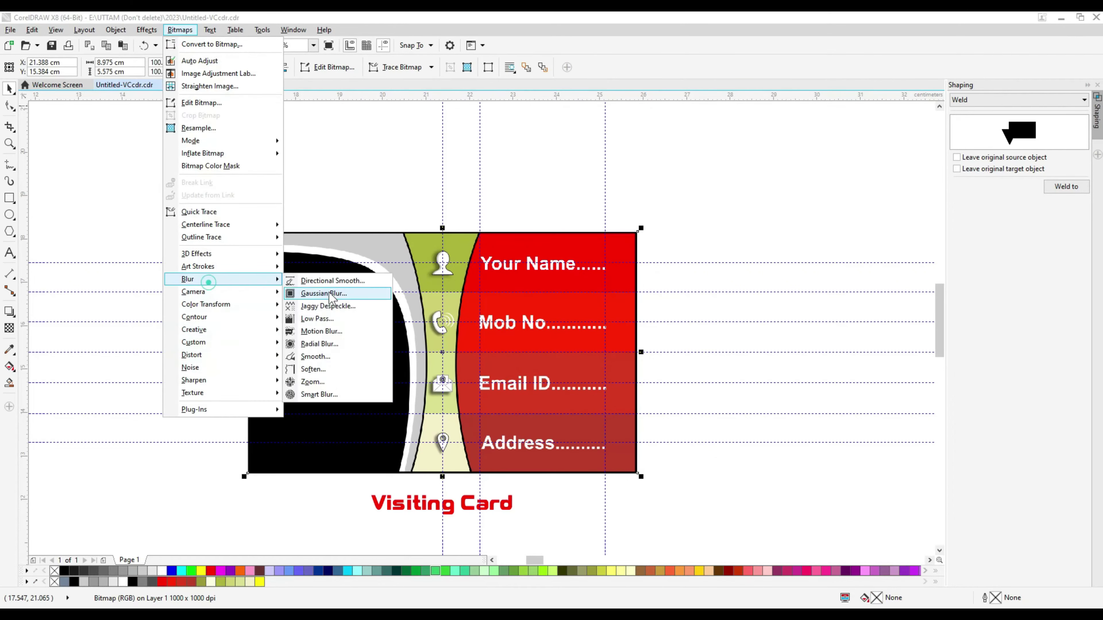
{"action": "left_click", "coordinate": [333, 294]}
{"action": "left_click_drag", "start_coordinate": [472, 308], "coordinate": [477, 308]}
{"action": "left_click_drag", "start_coordinate": [677, 270], "coordinate": [886, 269]}
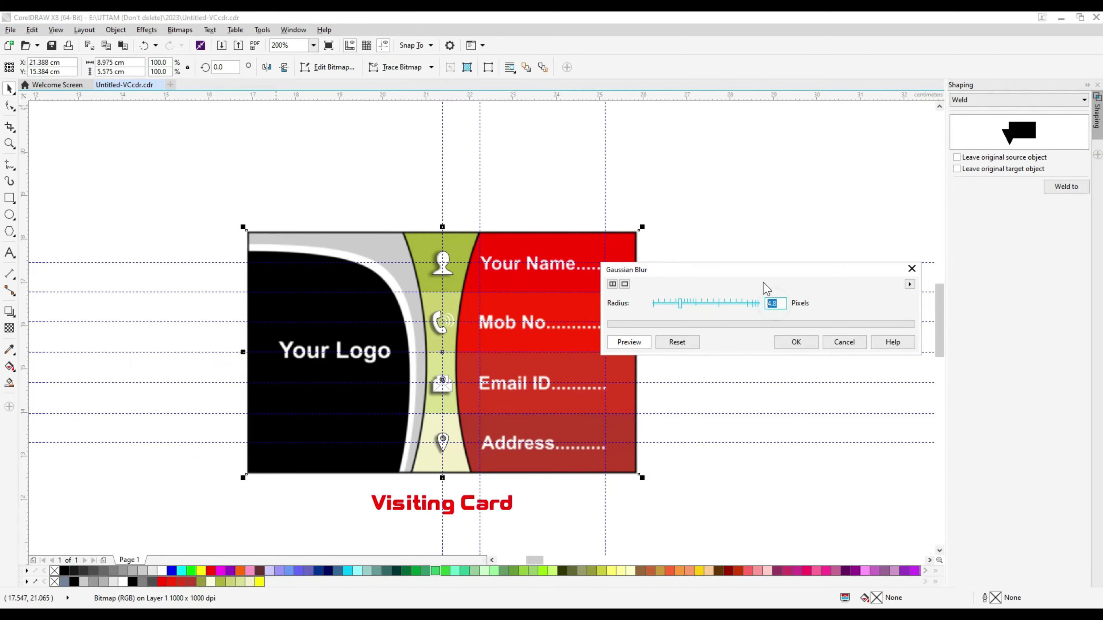
{"action": "key", "text": "Return"}
{"action": "left_click", "coordinate": [699, 273]}
{"action": "scroll", "coordinate": [452, 334], "scroll_direction": "up", "scroll_amount": 2}
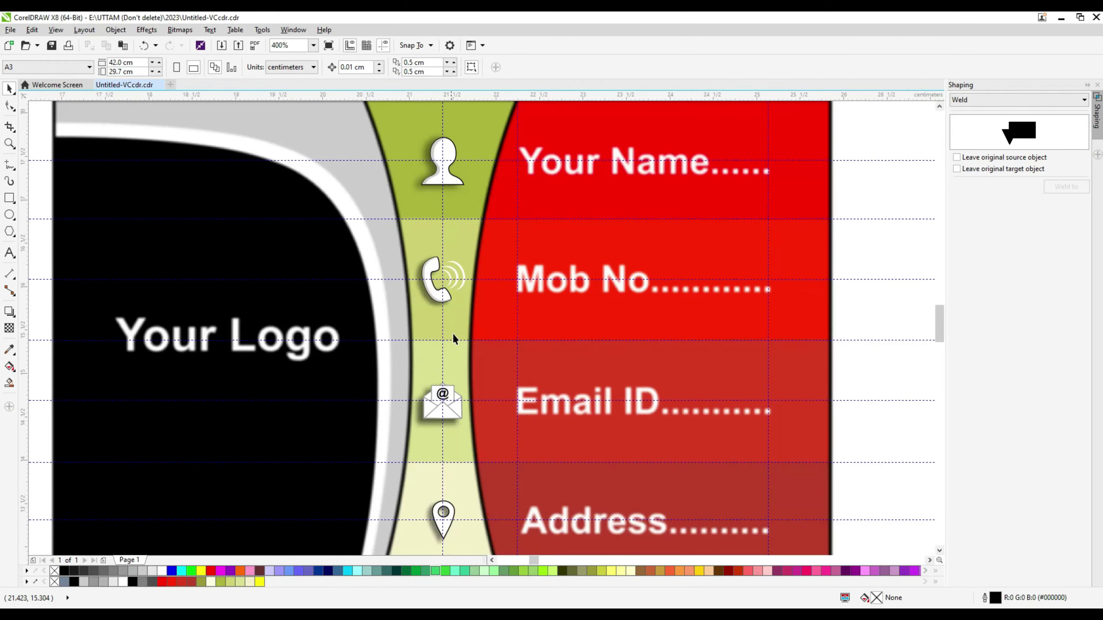
{"action": "scroll", "coordinate": [452, 333], "scroll_direction": "down", "scroll_amount": 2}
Convert the Visiting Card title to a 300 dpi bitmap and apply the Plastic texture.
{"action": "left_click", "coordinate": [478, 482]}
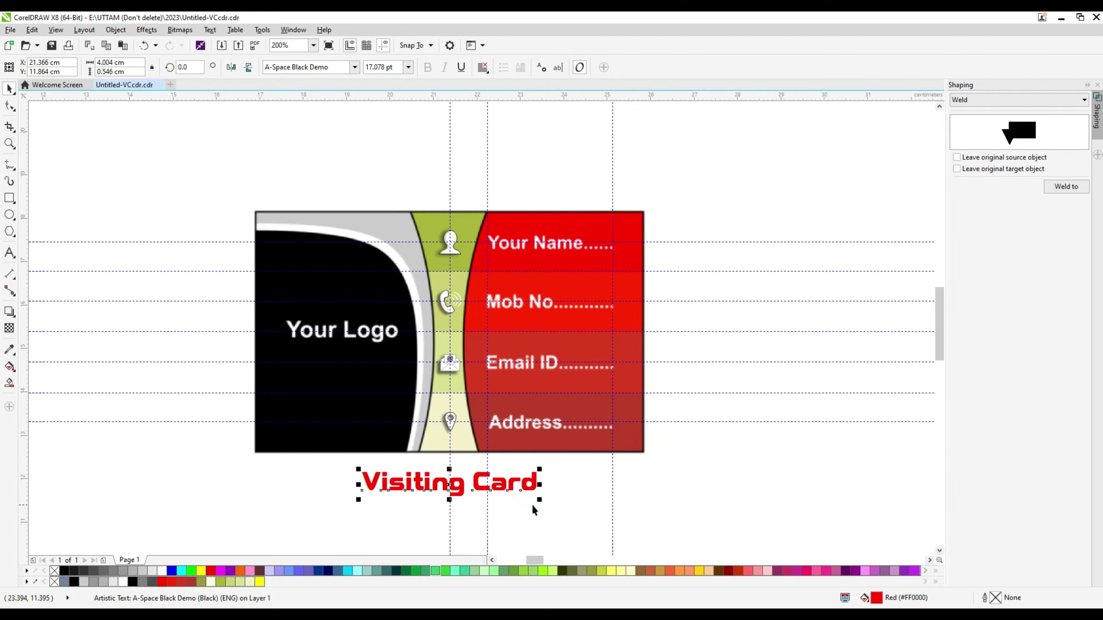
{"action": "left_click", "coordinate": [195, 45]}
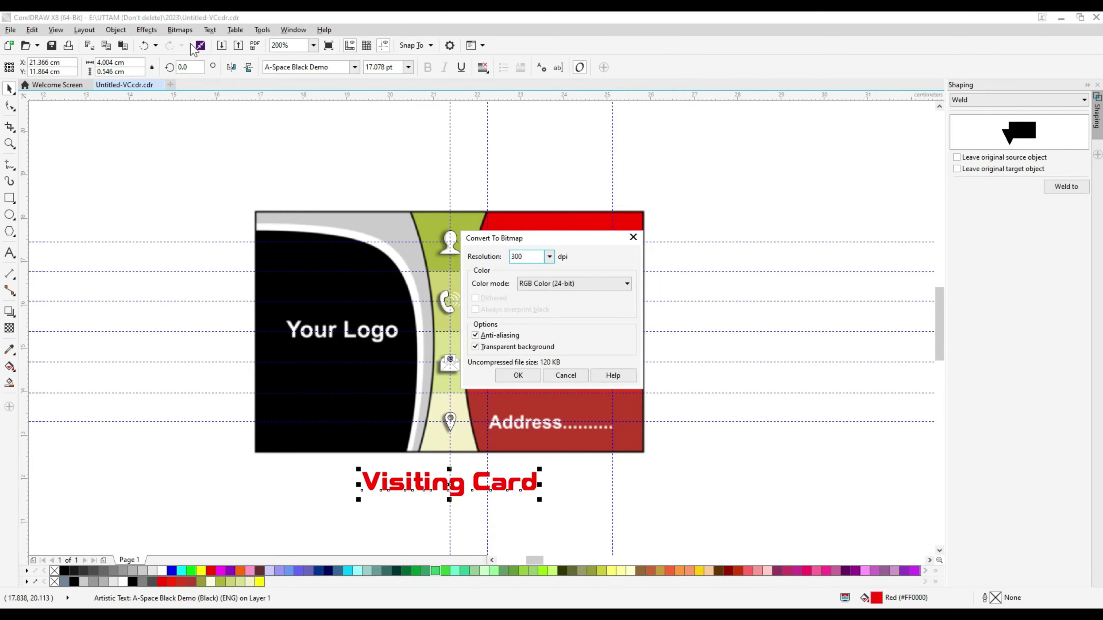
{"action": "key", "text": "Return"}
{"action": "left_click", "coordinate": [180, 29]}
{"action": "left_click", "coordinate": [203, 392]}
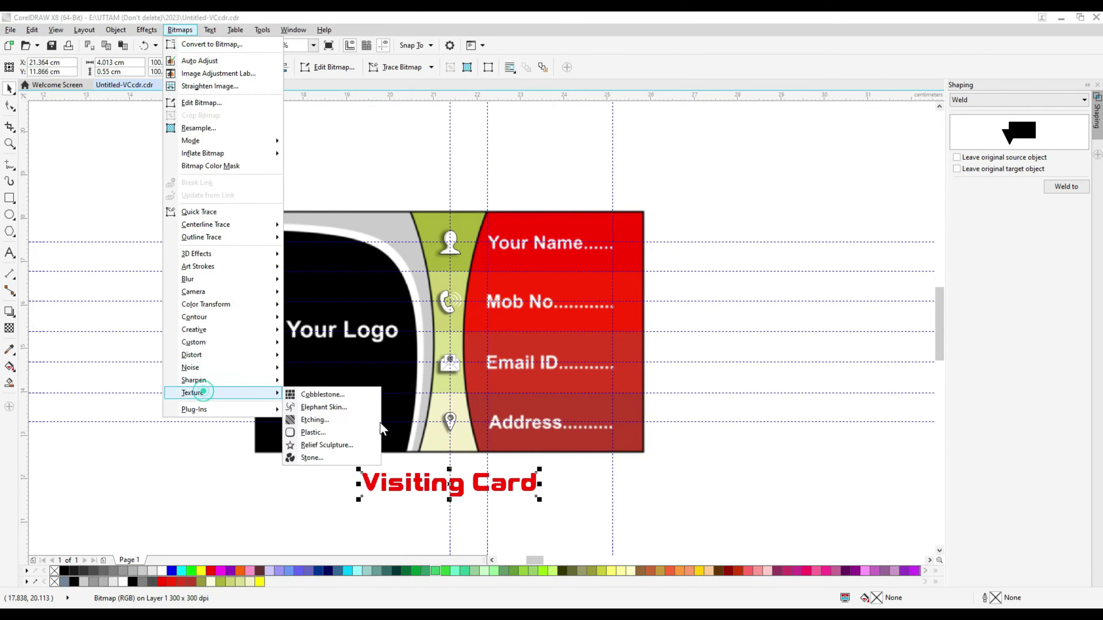
{"action": "left_click", "coordinate": [321, 432]}
{"action": "left_click", "coordinate": [590, 372]}
Convert the textured title to a bitmap again at 1000 dpi.
{"action": "left_click", "coordinate": [180, 30]}
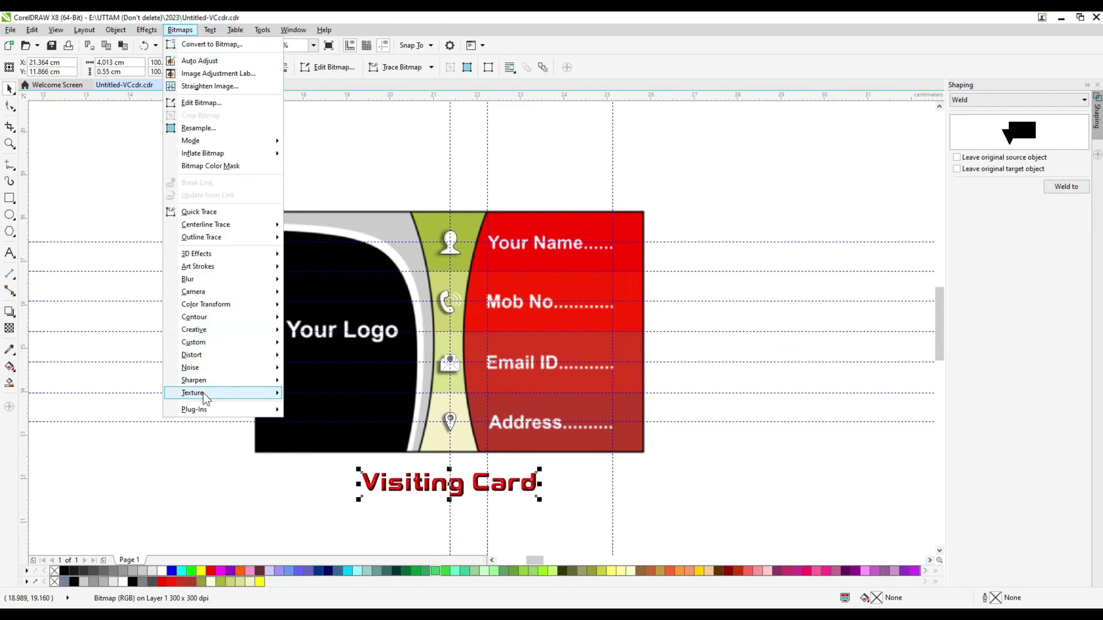
{"action": "left_click", "coordinate": [204, 44]}
{"action": "type", "text": "1000"}
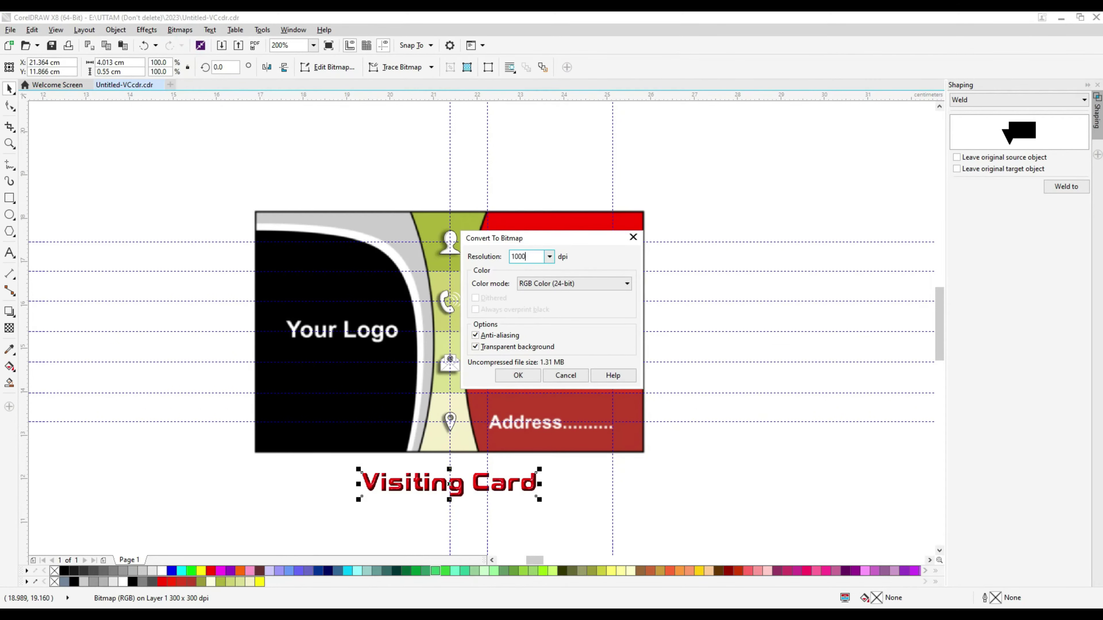
{"action": "key", "text": "Return"}
{"action": "left_click", "coordinate": [537, 511]}
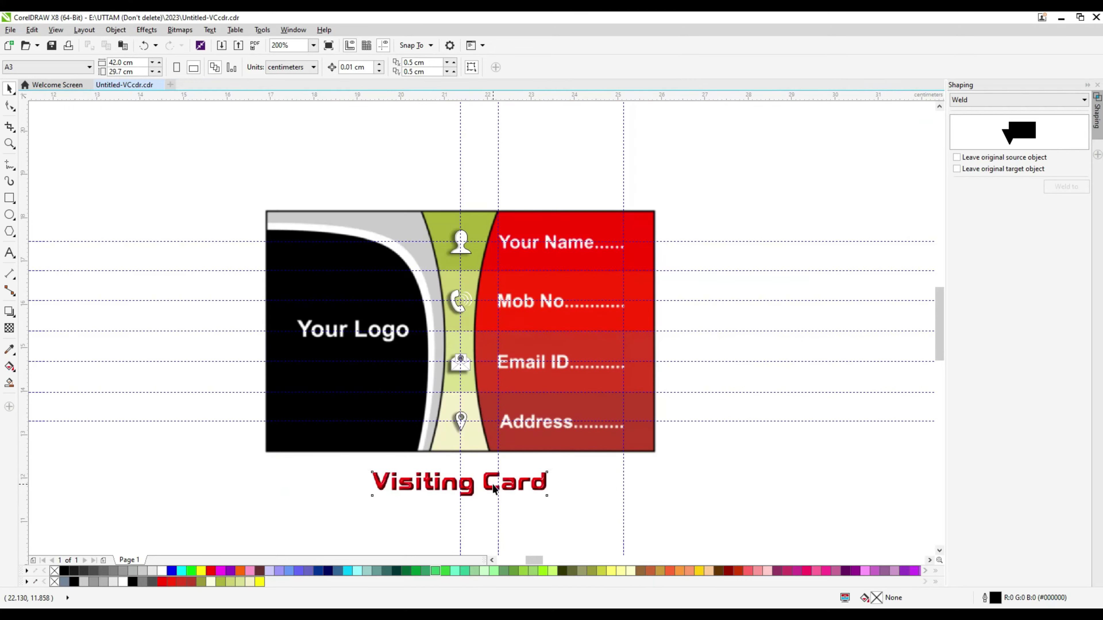
{"action": "left_click", "coordinate": [492, 484]}
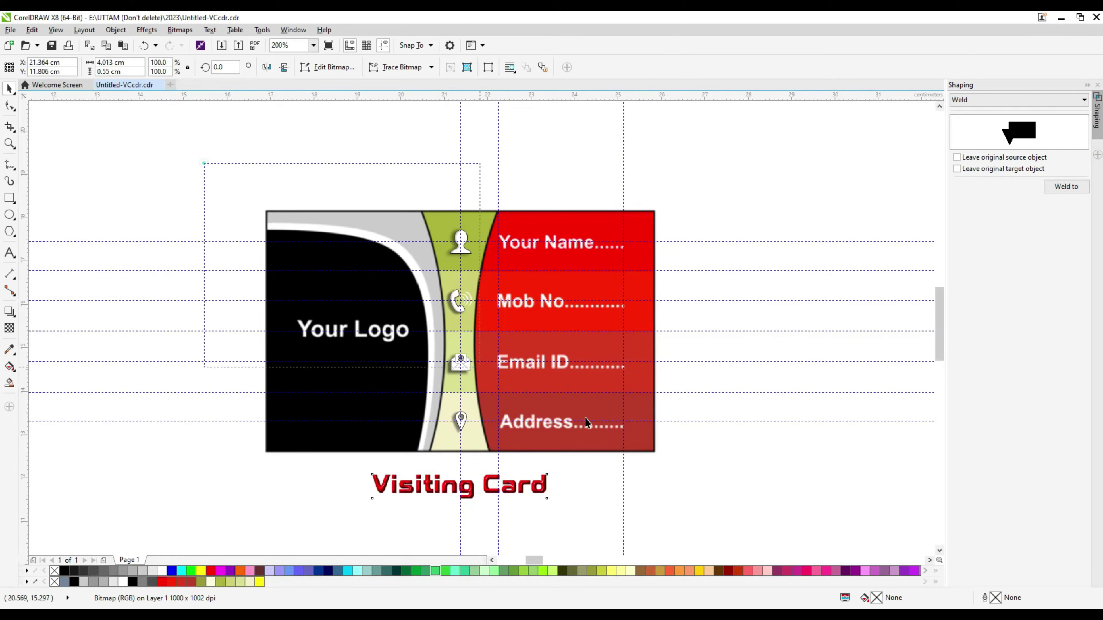
Give the card a downward drop shadow with opacity 58.
{"action": "left_click_drag", "start_coordinate": [585, 421], "coordinate": [747, 461]}
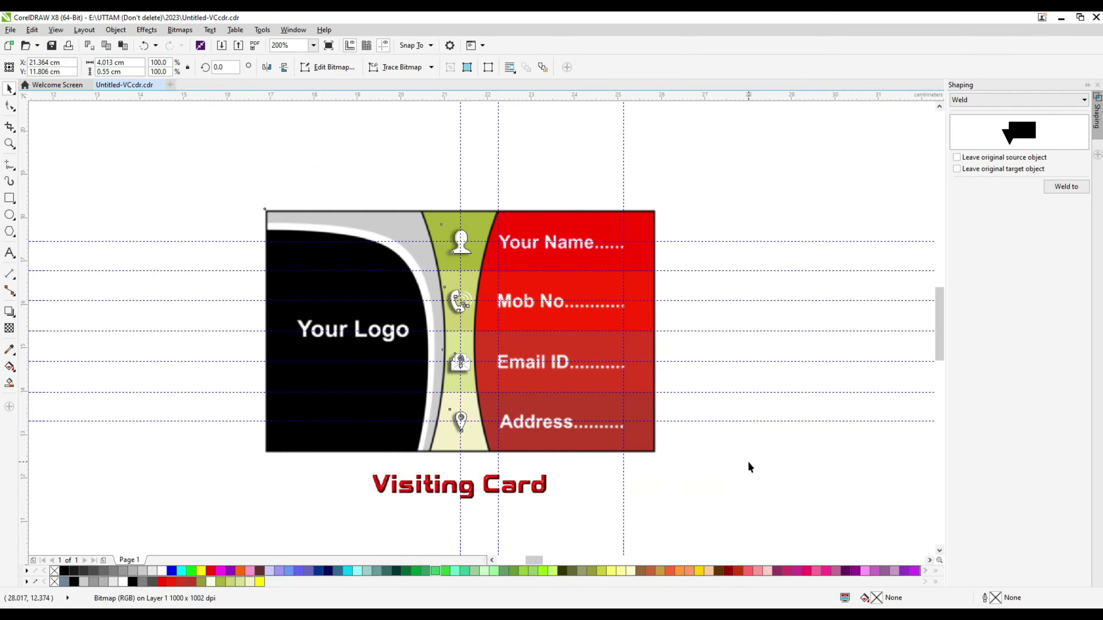
{"action": "left_click", "coordinate": [10, 312]}
{"action": "left_click_drag", "start_coordinate": [460, 209], "coordinate": [459, 473]}
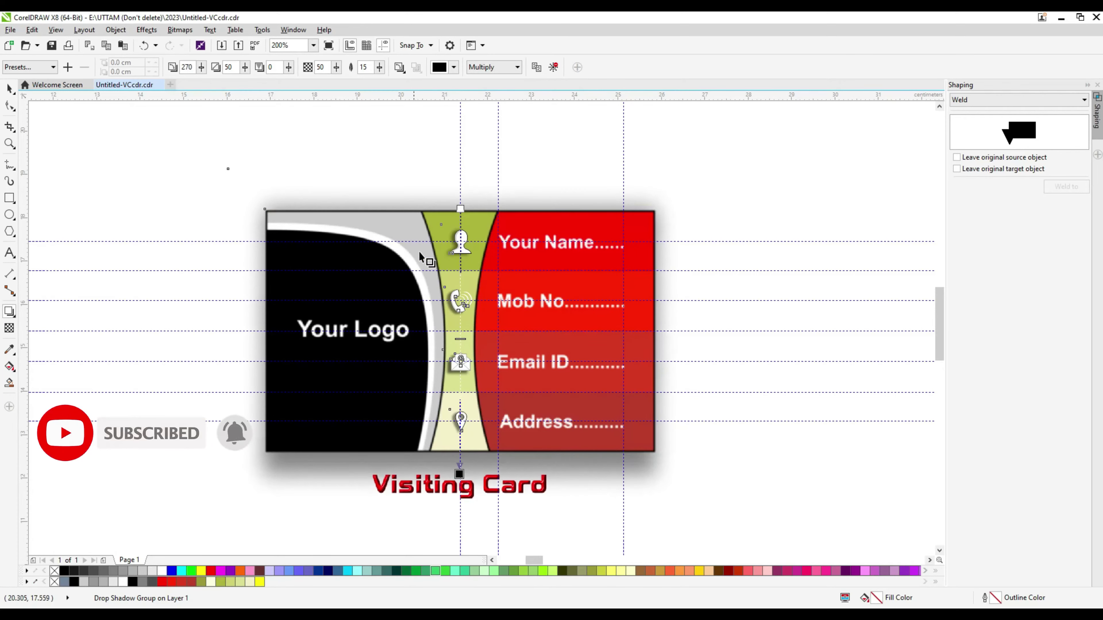
{"action": "left_click_drag", "start_coordinate": [456, 334], "coordinate": [459, 362]}
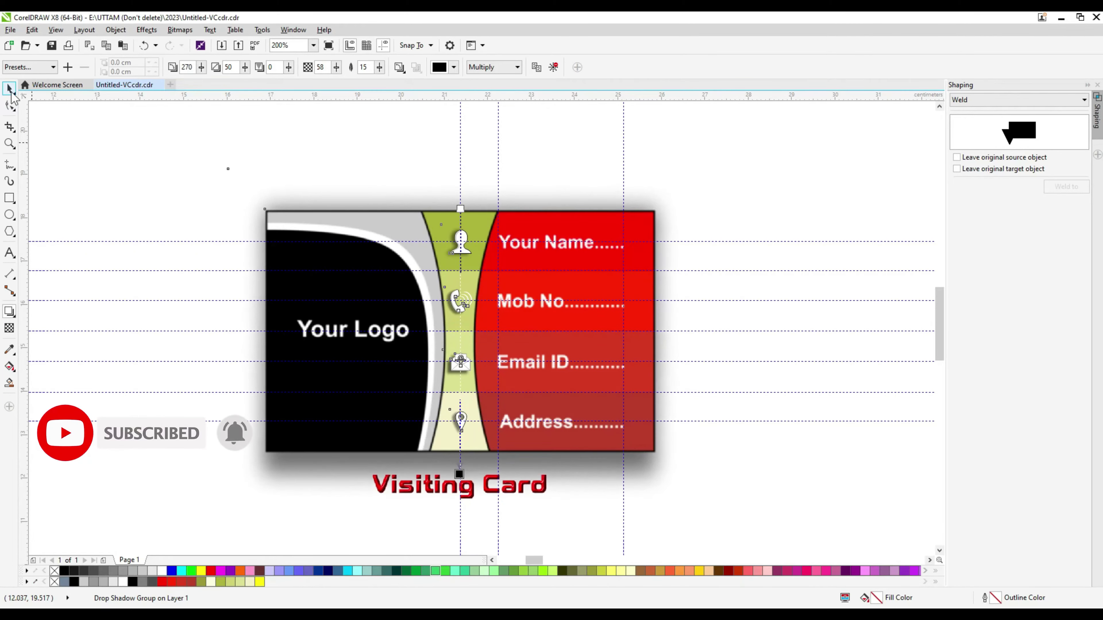
Break the drop shadow apart and trim its top and bottom to sit under the card.
{"action": "left_click", "coordinate": [8, 88]}
{"action": "right_click", "coordinate": [638, 468]}
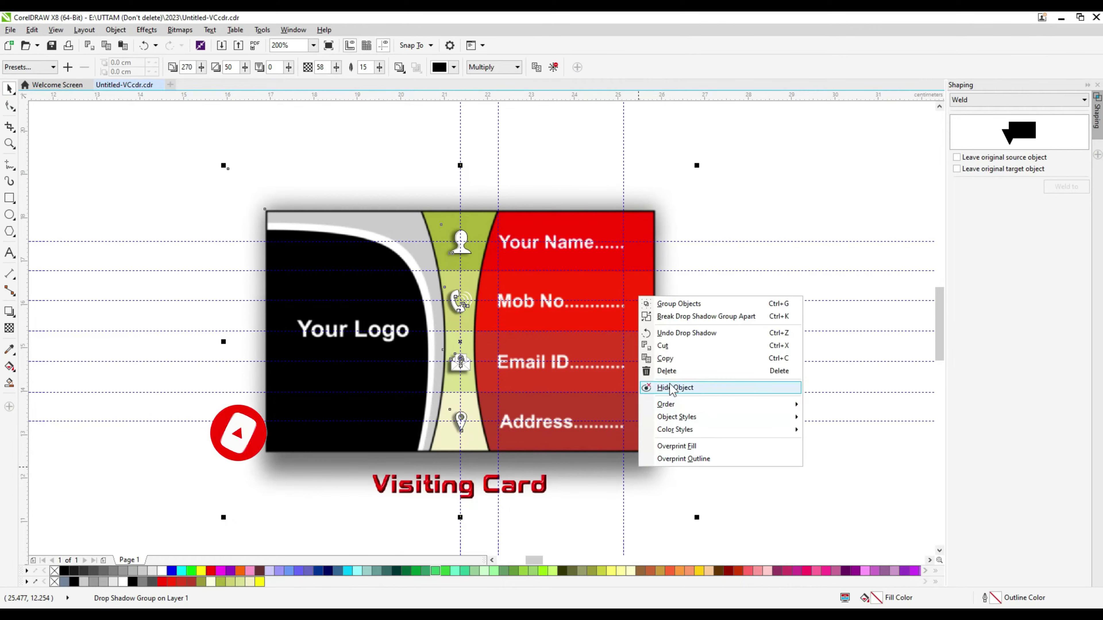
{"action": "left_click", "coordinate": [690, 316]}
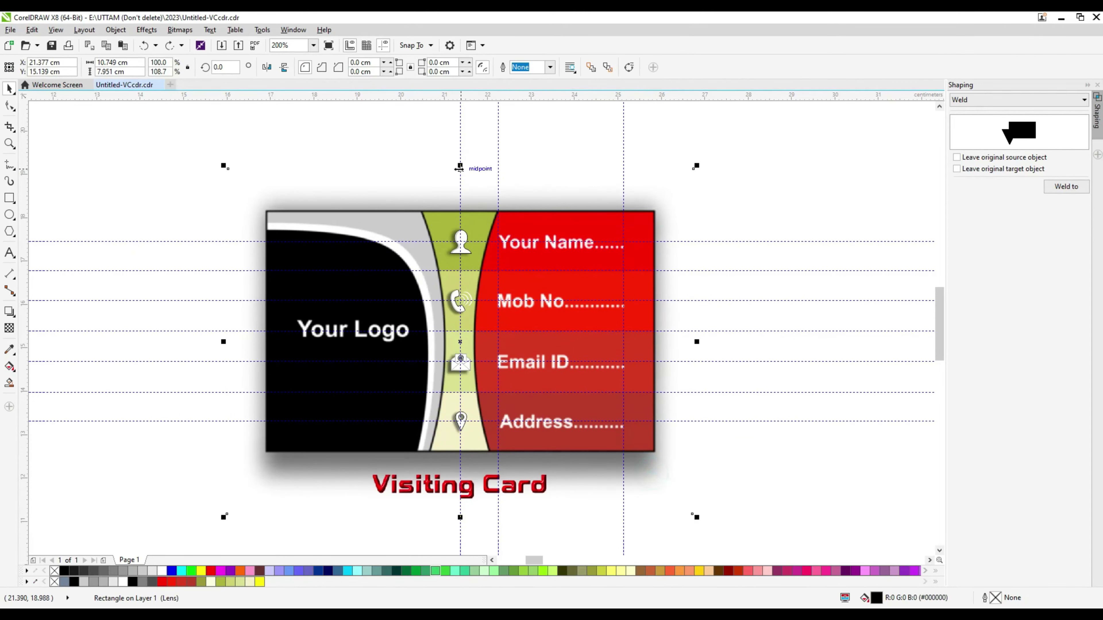
{"action": "left_click_drag", "start_coordinate": [459, 167], "coordinate": [461, 184]}
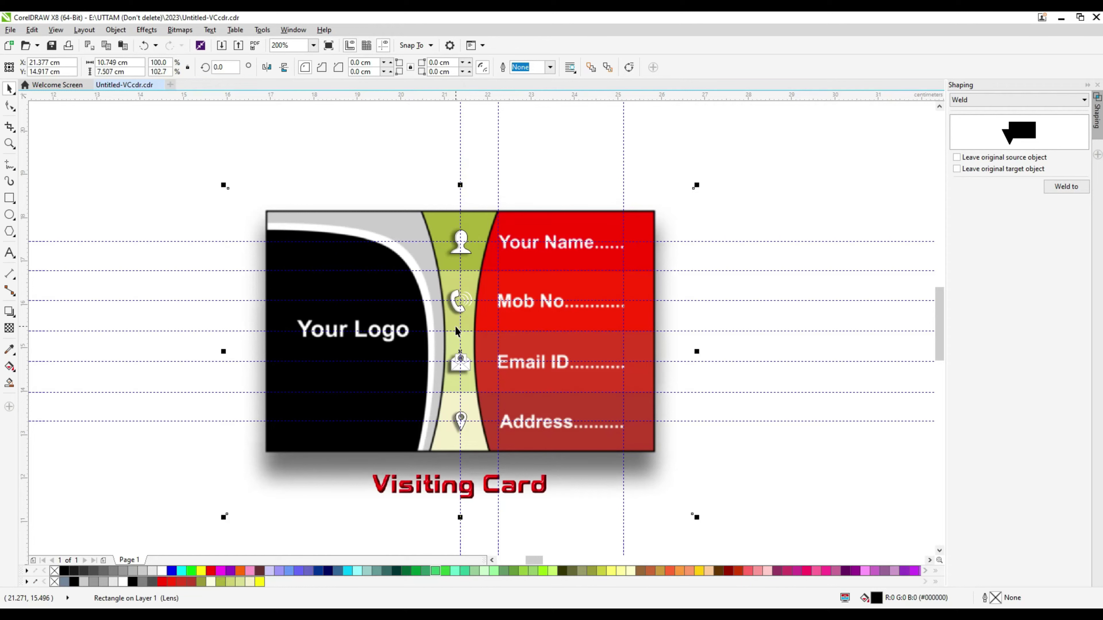
{"action": "key", "text": "Left"}
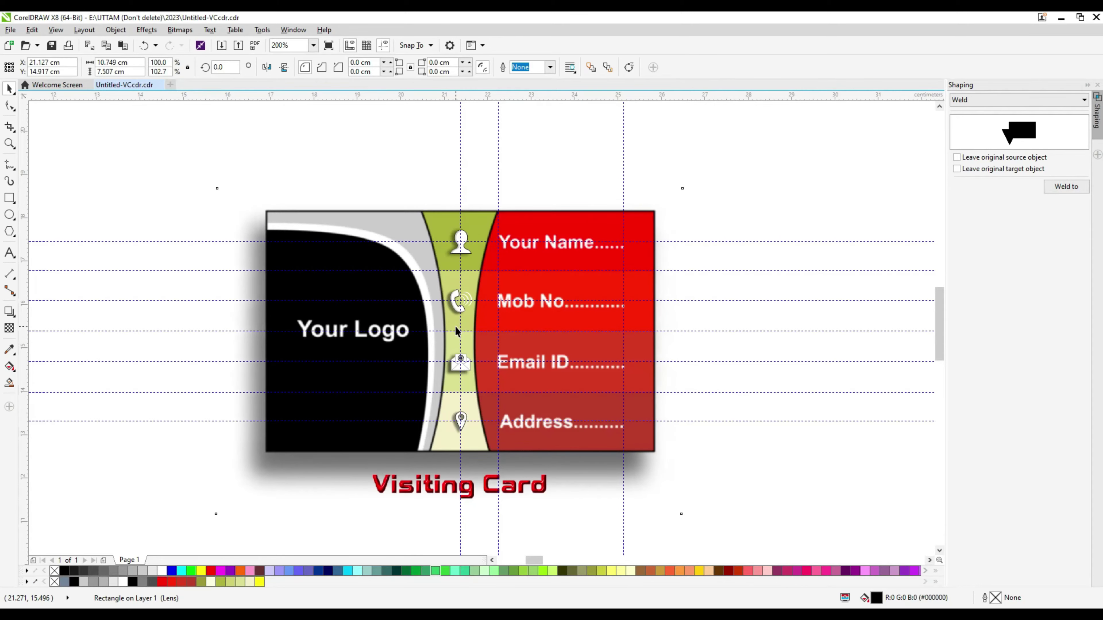
{"action": "left_click_drag", "start_coordinate": [450, 516], "coordinate": [448, 508]}
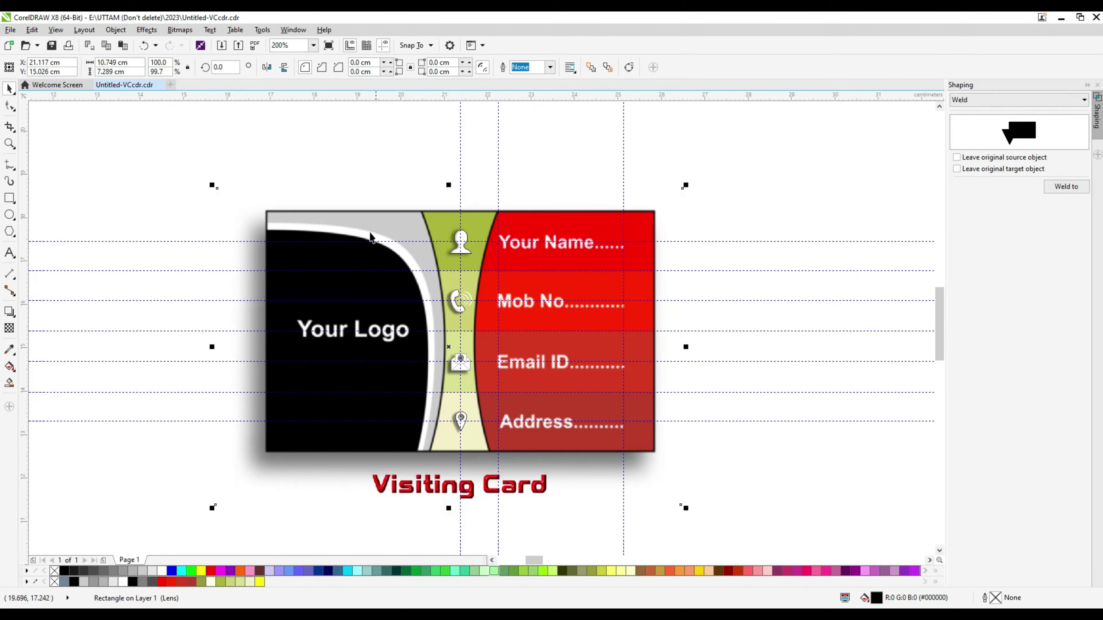
{"action": "left_click", "coordinate": [330, 170]}
{"action": "scroll", "coordinate": [499, 373], "scroll_direction": "down", "scroll_amount": 2}
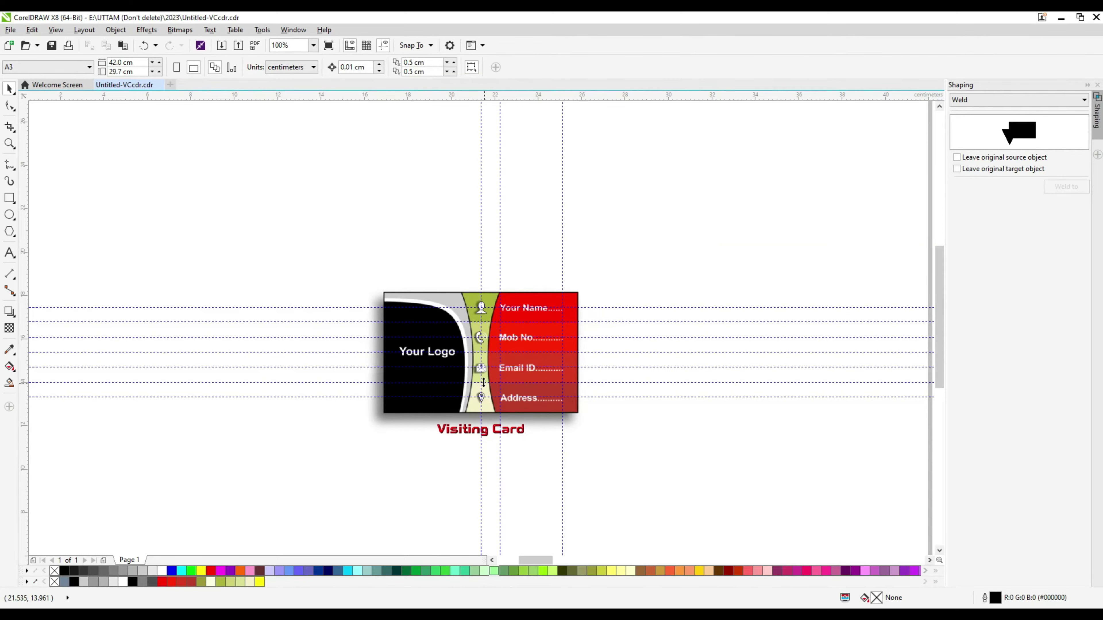
Delete all six horizontal guidelines from the page.
{"action": "left_click_drag", "start_coordinate": [317, 252], "coordinate": [632, 457]}
{"action": "scroll", "coordinate": [483, 375], "scroll_direction": "up", "scroll_amount": 2}
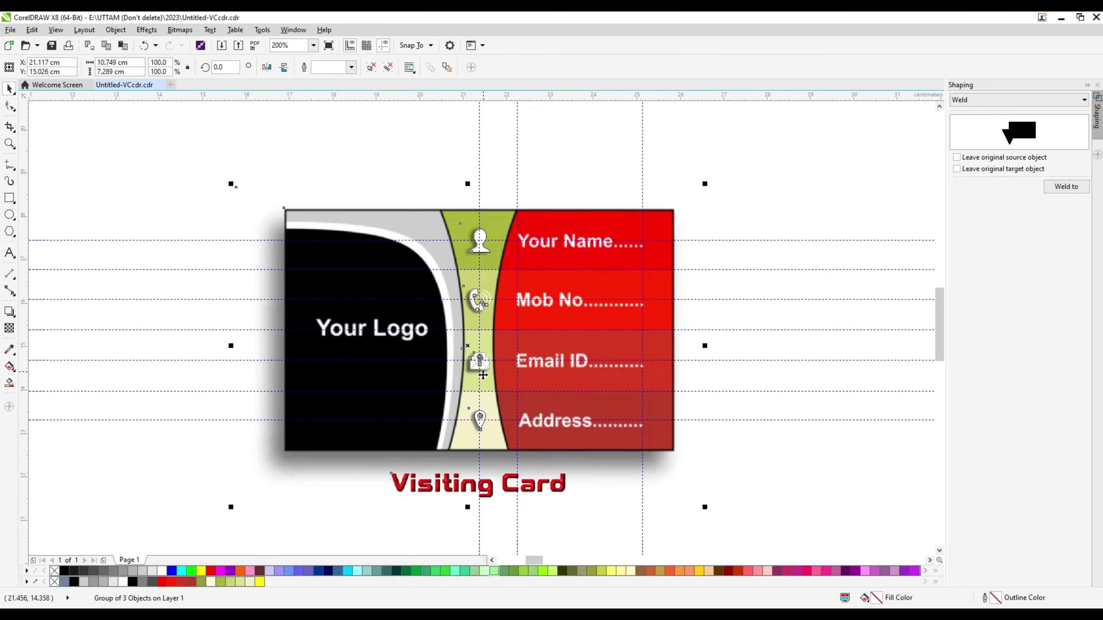
{"action": "left_click", "coordinate": [762, 199]}
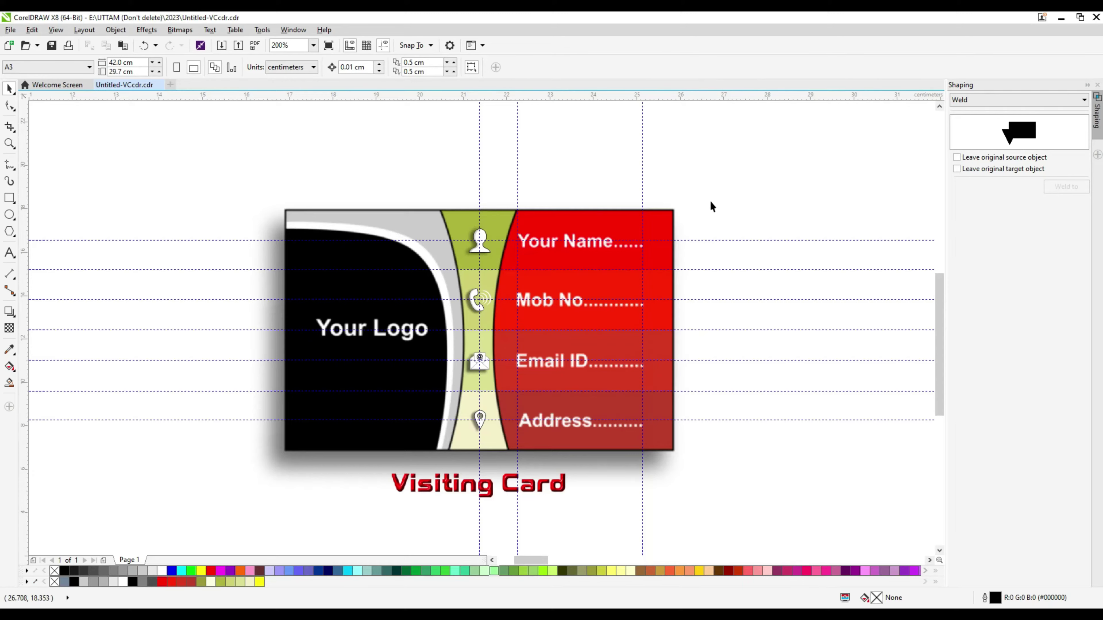
{"action": "scroll", "coordinate": [710, 201], "scroll_direction": "down", "scroll_amount": 2}
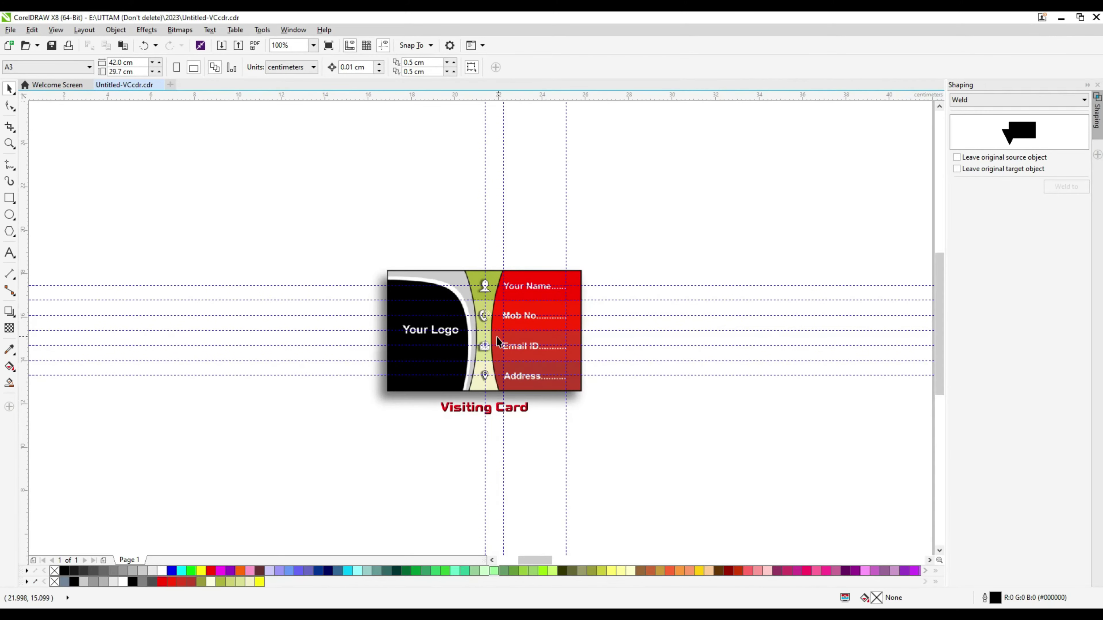
{"action": "scroll", "coordinate": [500, 343], "scroll_direction": "up", "scroll_amount": 2}
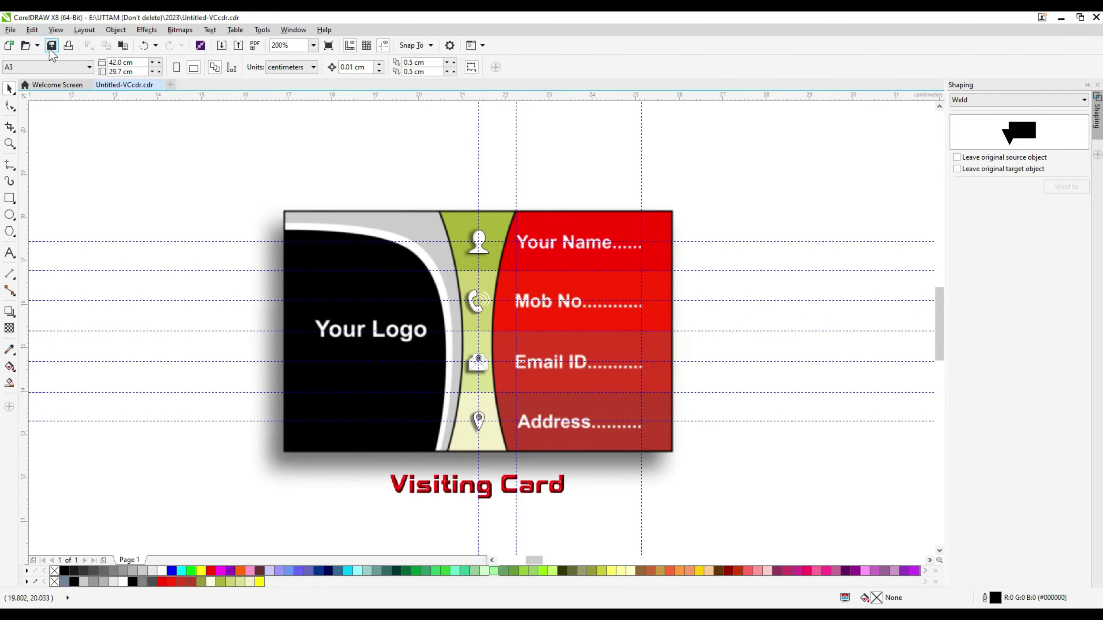
{"action": "left_click", "coordinate": [788, 421]}
{"action": "key", "text": "Delete"}
{"action": "left_click", "coordinate": [784, 392]}
{"action": "key", "text": "Delete"}
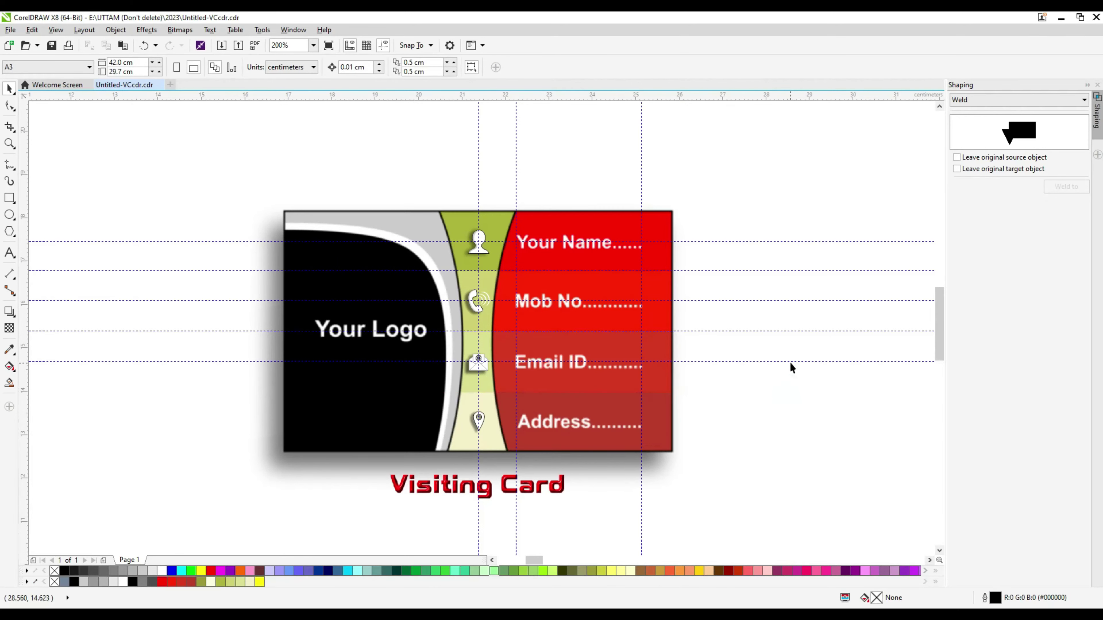
{"action": "left_click", "coordinate": [790, 362]}
{"action": "key", "text": "Delete"}
{"action": "left_click", "coordinate": [790, 331]}
{"action": "key", "text": "Delete"}
{"action": "left_click", "coordinate": [788, 271]}
{"action": "key", "text": "Delete"}
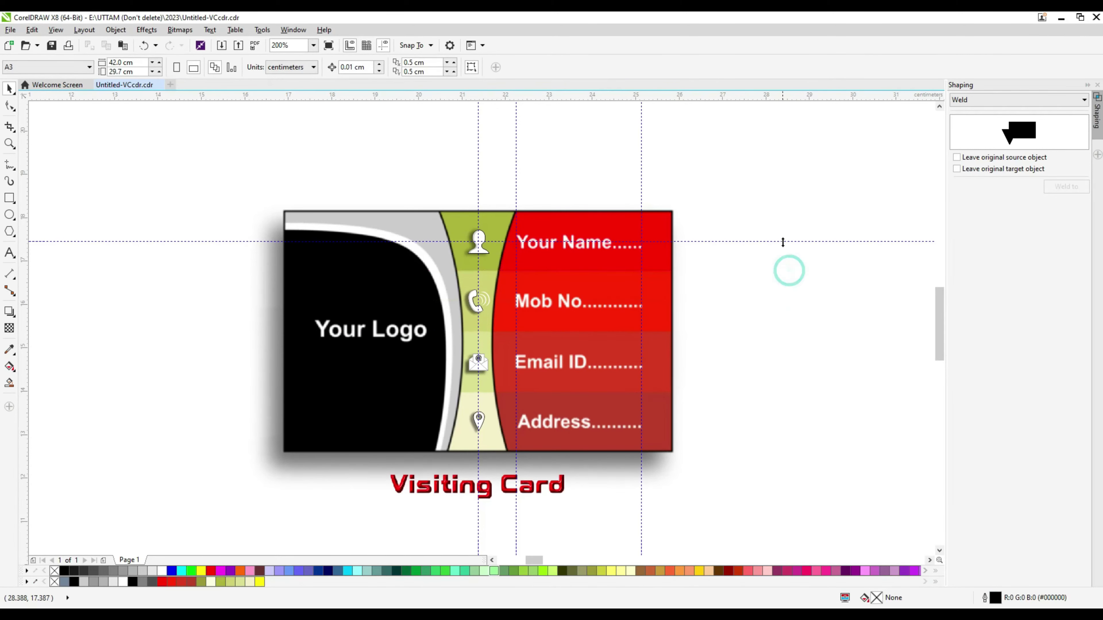
{"action": "left_click", "coordinate": [781, 241]}
{"action": "key", "text": "Delete"}
Delete the three vertical guidelines.
{"action": "left_click", "coordinate": [641, 137]}
{"action": "key", "text": "Delete"}
{"action": "left_click", "coordinate": [516, 139]}
{"action": "key", "text": "Delete"}
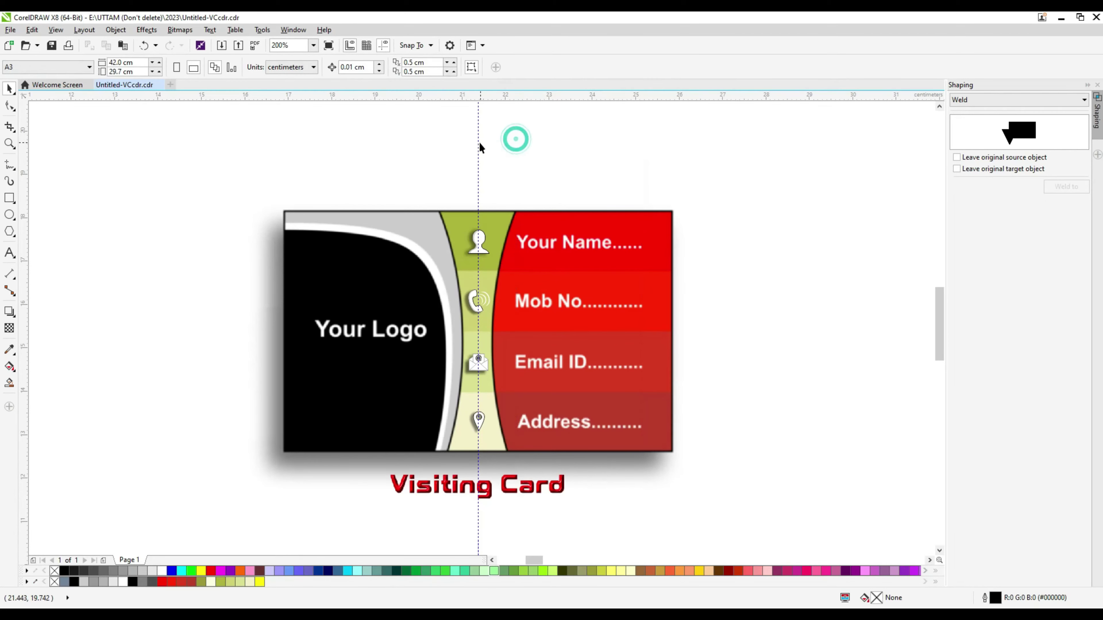
{"action": "left_click", "coordinate": [478, 144]}
{"action": "key", "text": "Delete"}
{"action": "scroll", "coordinate": [778, 309], "scroll_direction": "down", "scroll_amount": 2}
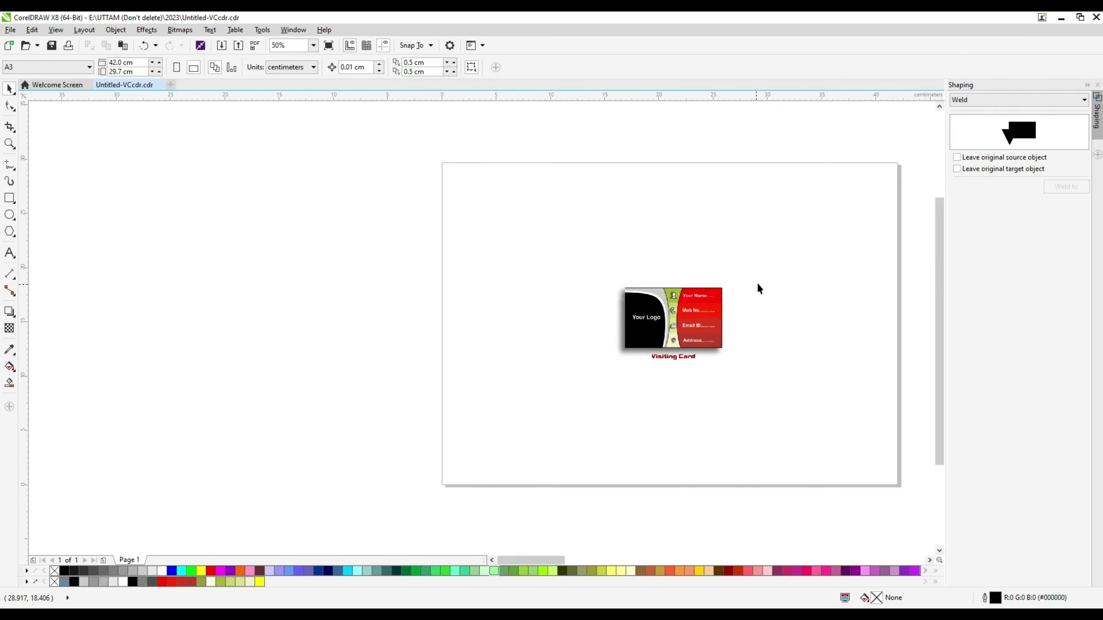
{"action": "scroll", "coordinate": [757, 283], "scroll_direction": "up", "scroll_amount": 1}
{"action": "scroll", "coordinate": [852, 280], "scroll_direction": "up", "scroll_amount": 1}
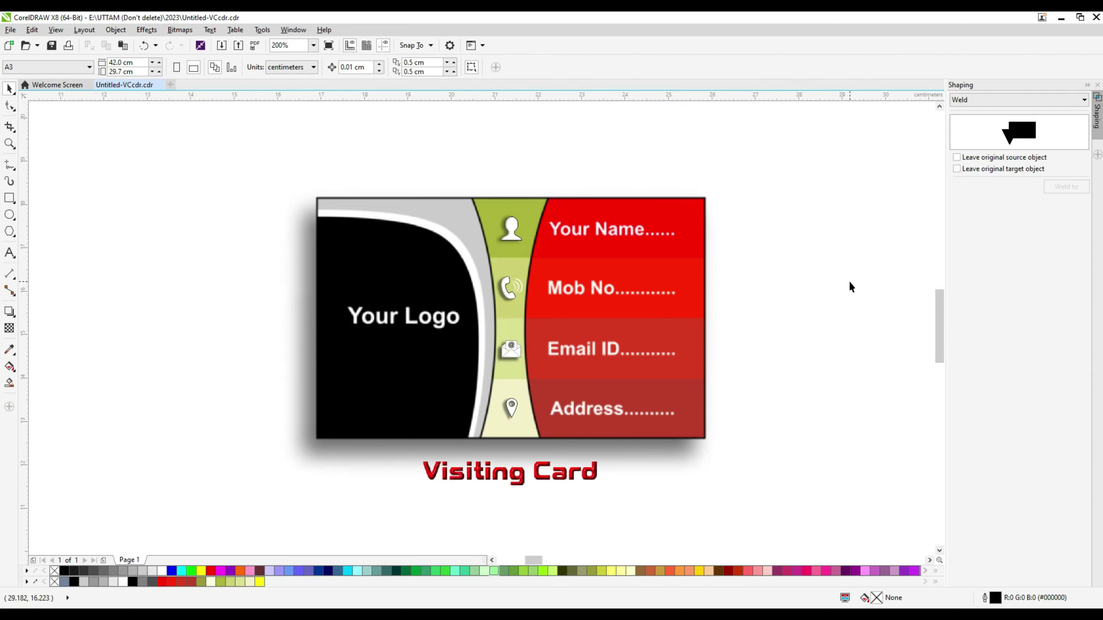